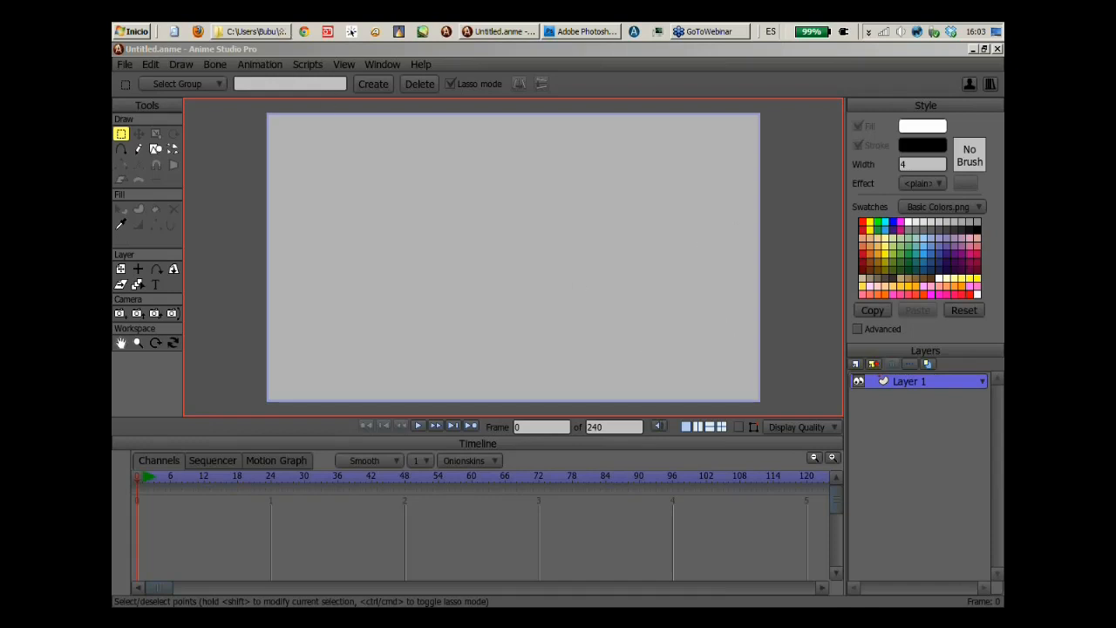
Browse the reference photos in the heman subfolder of the webinar espanol folder and return to the parent folder.
left_click(253, 32)
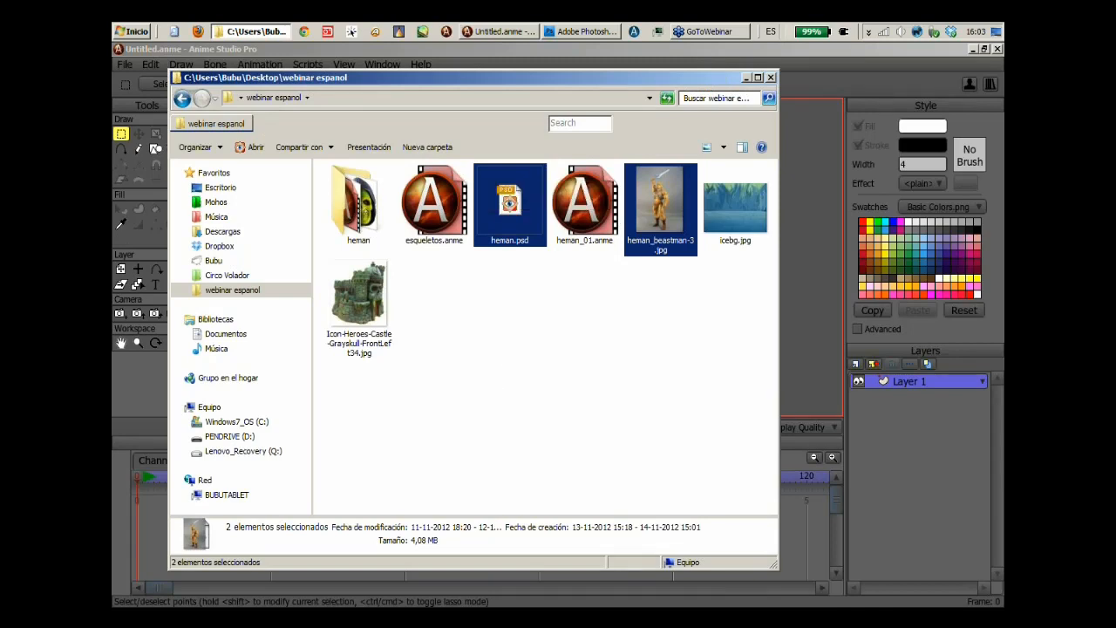
left_click(359, 207)
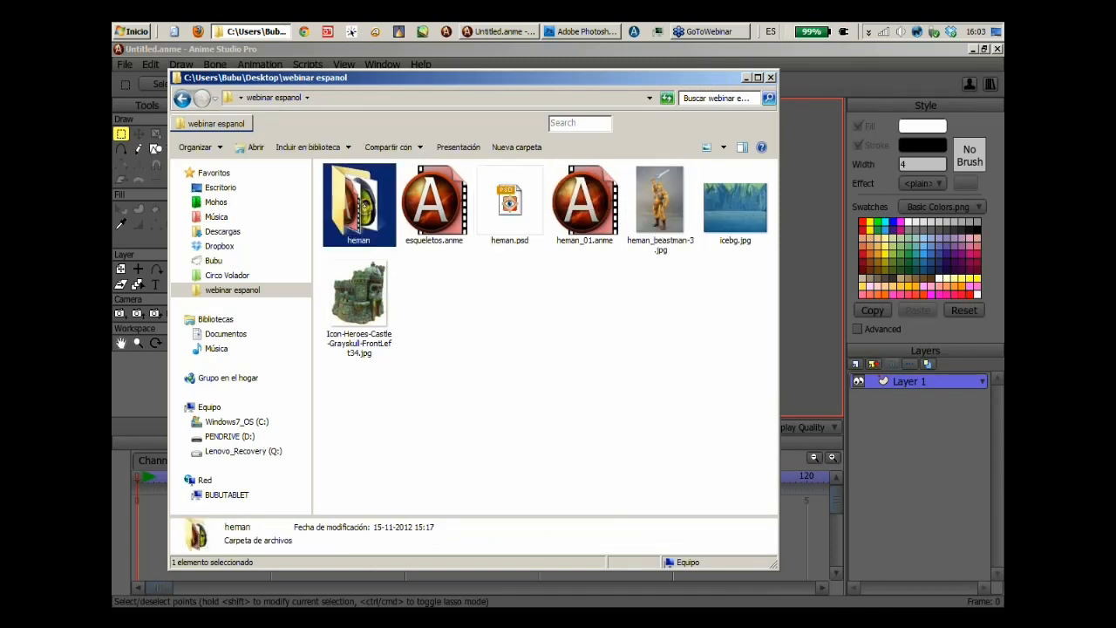
double_click(360, 207)
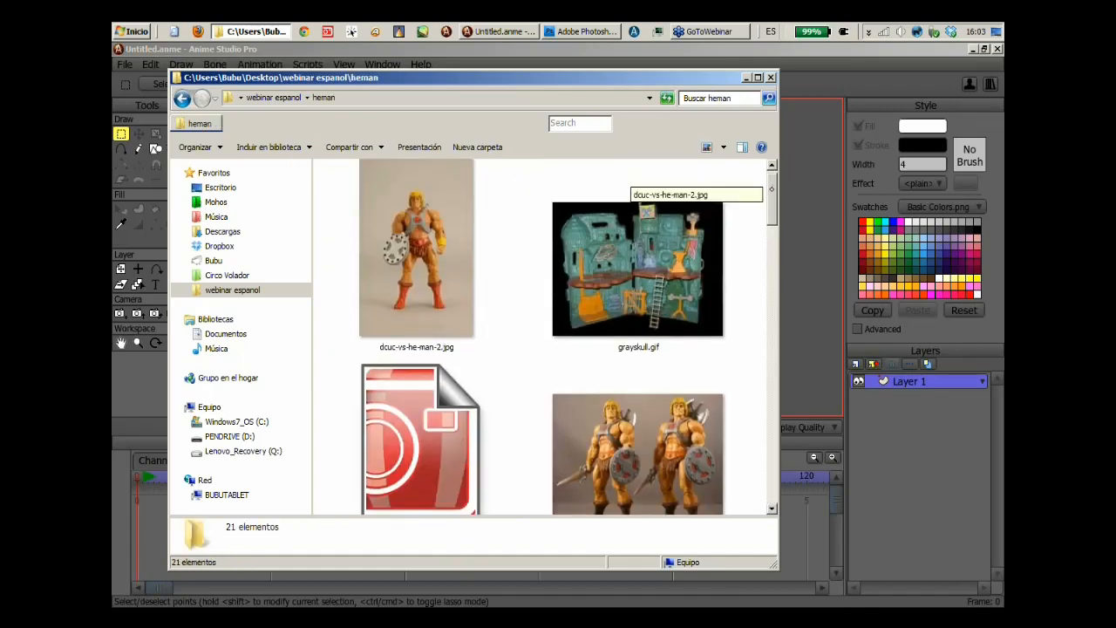
scroll(541, 336, "down", 4)
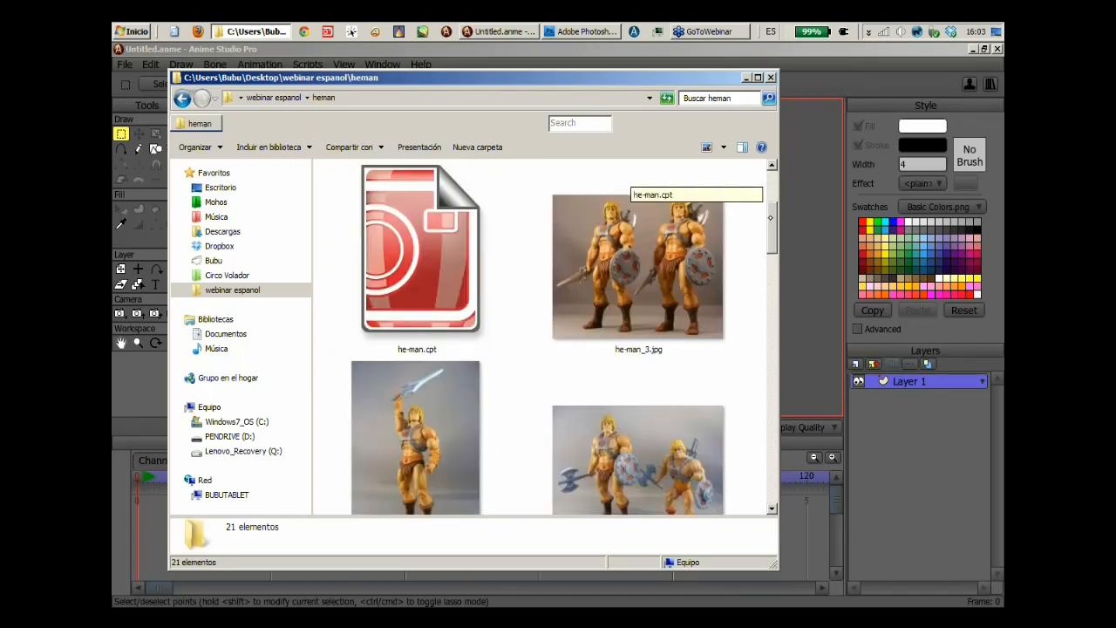
scroll(540, 336, "down", 3)
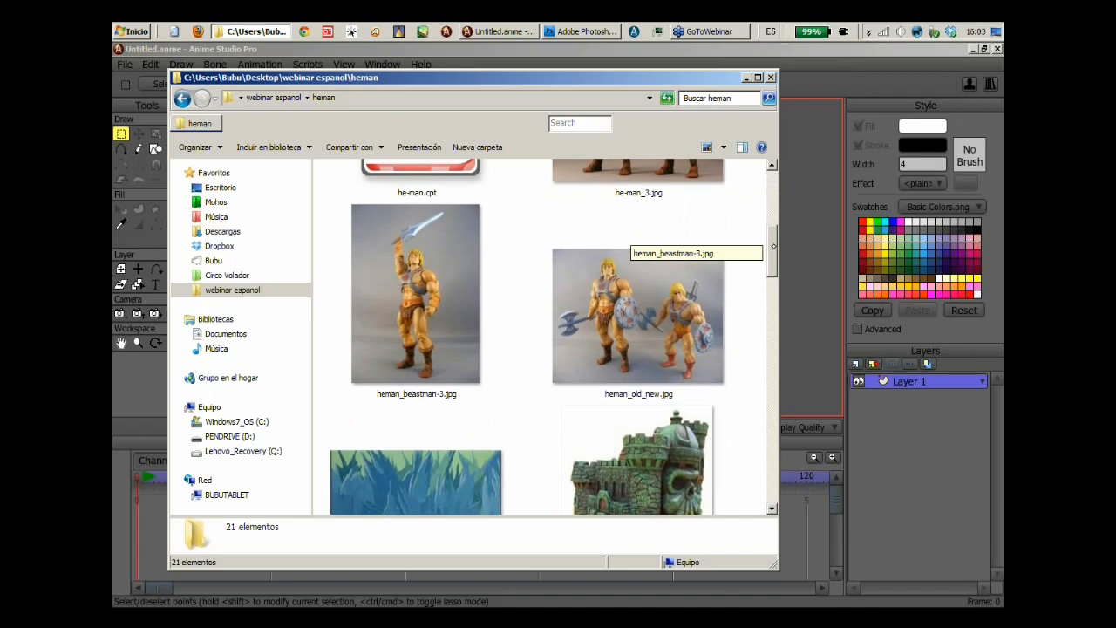
scroll(628, 244, "down", 8)
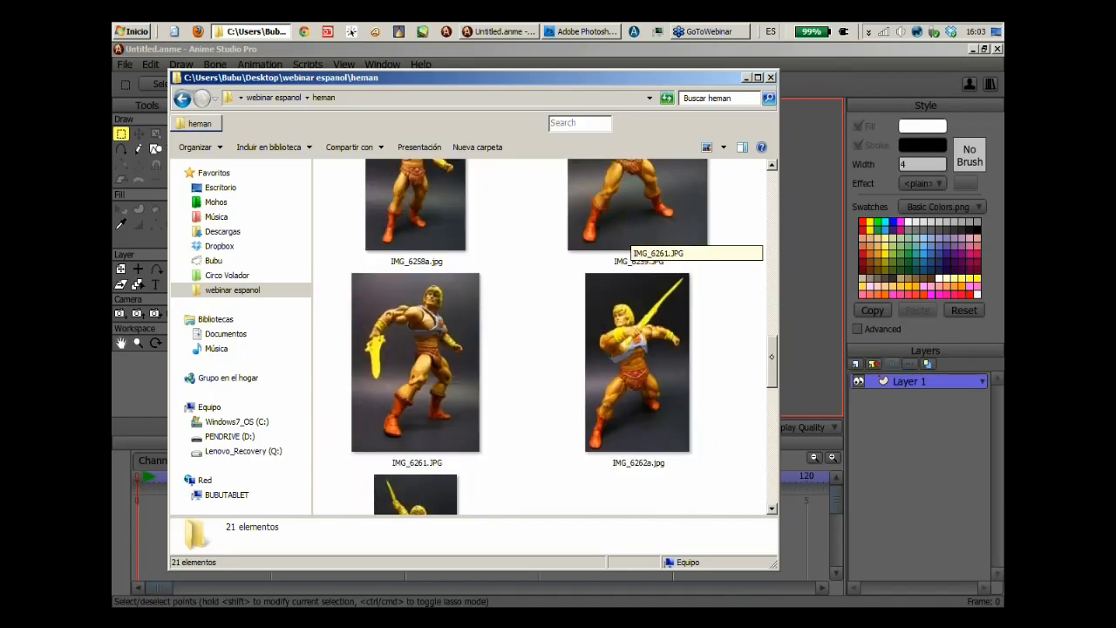
left_click_drag(774, 388, 769, 217)
key("BackSpace")
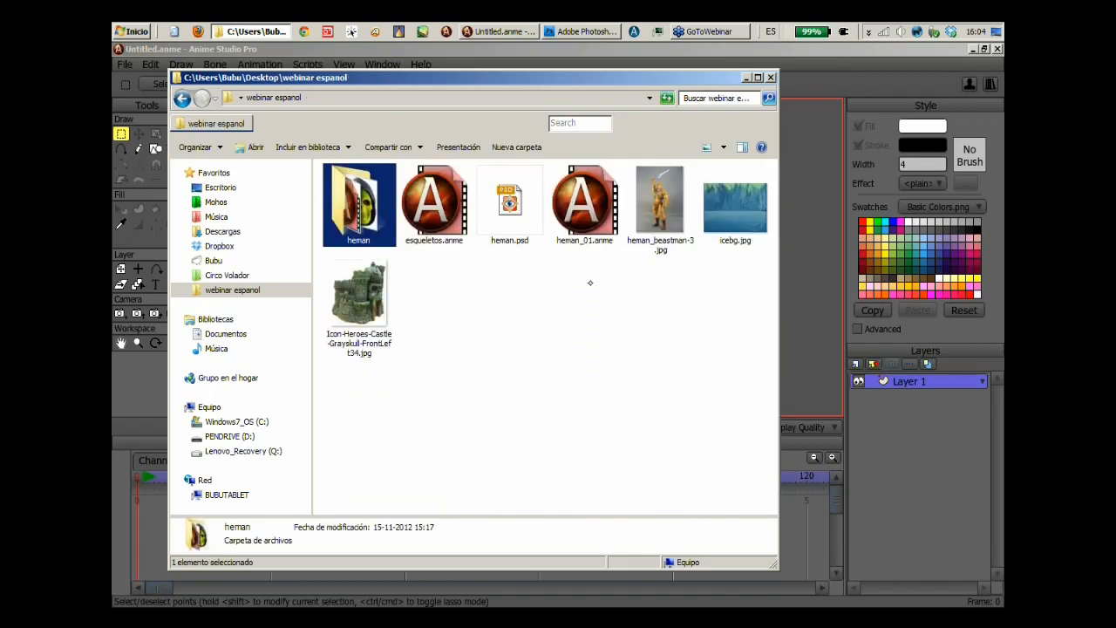
left_click(627, 354)
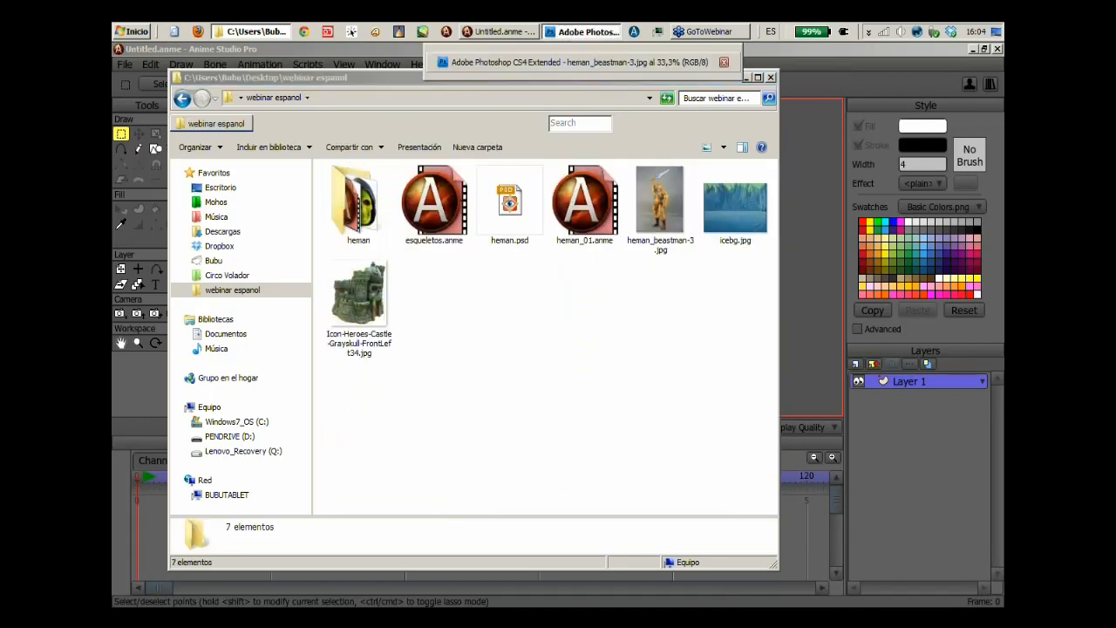
Switch to Photoshop and move the escudo layer of heman.psd slightly outward so the shield uncovers the hand.
left_click(590, 32)
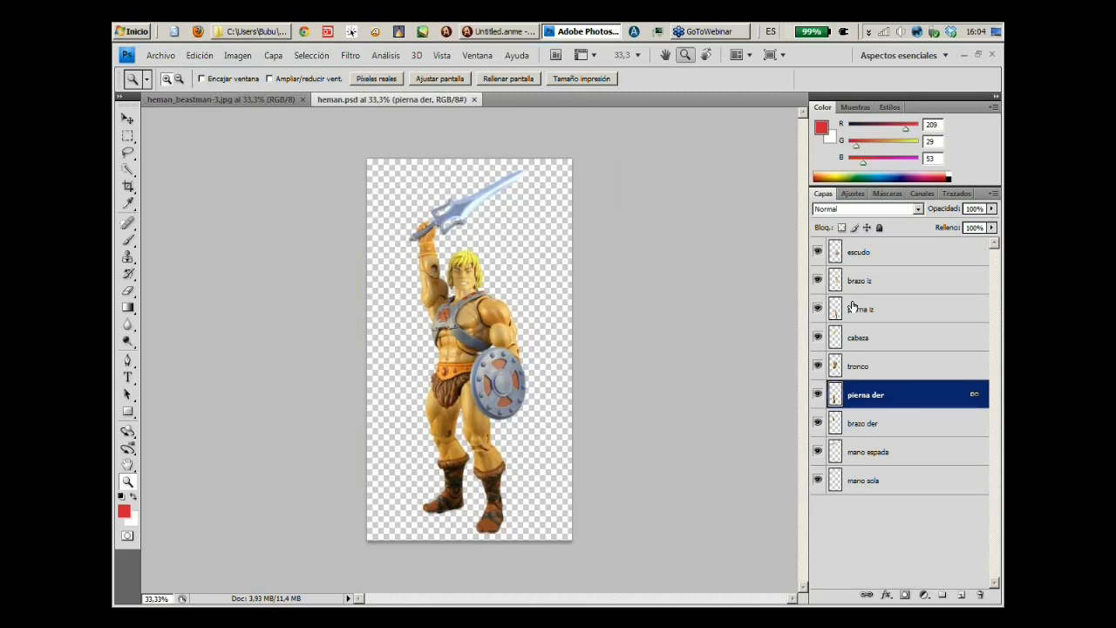
left_click(127, 120)
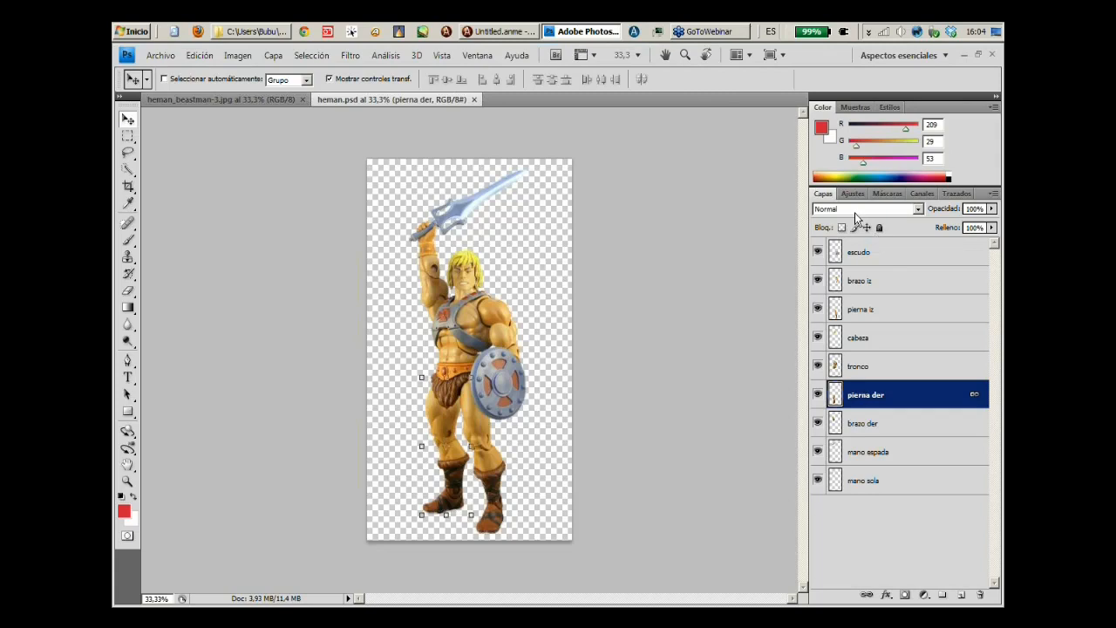
left_click(895, 255)
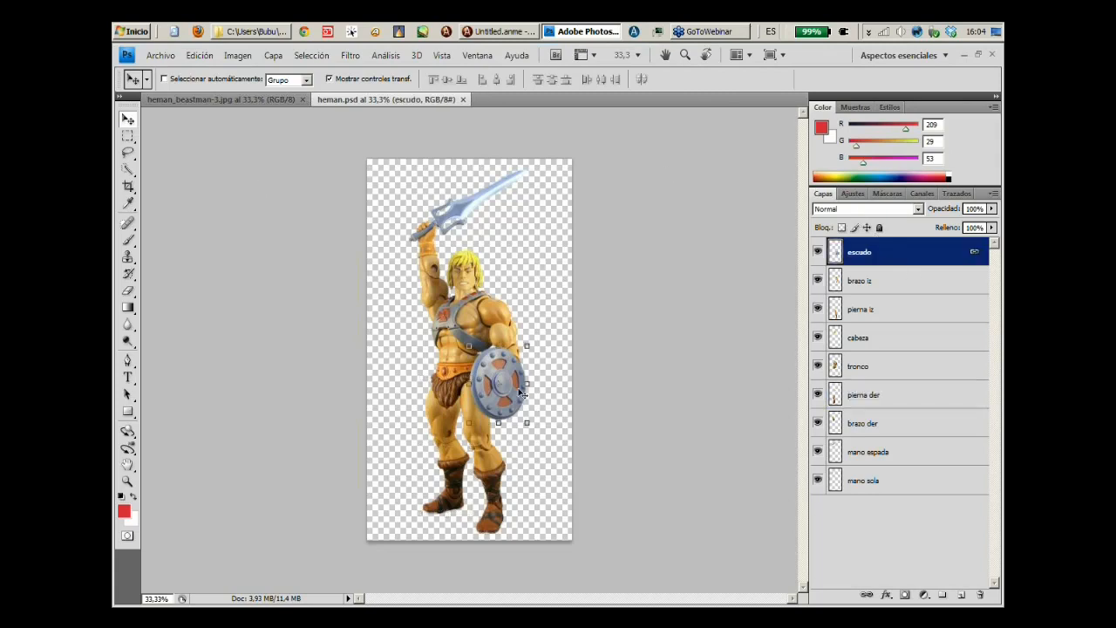
left_click_drag(521, 392, 543, 386)
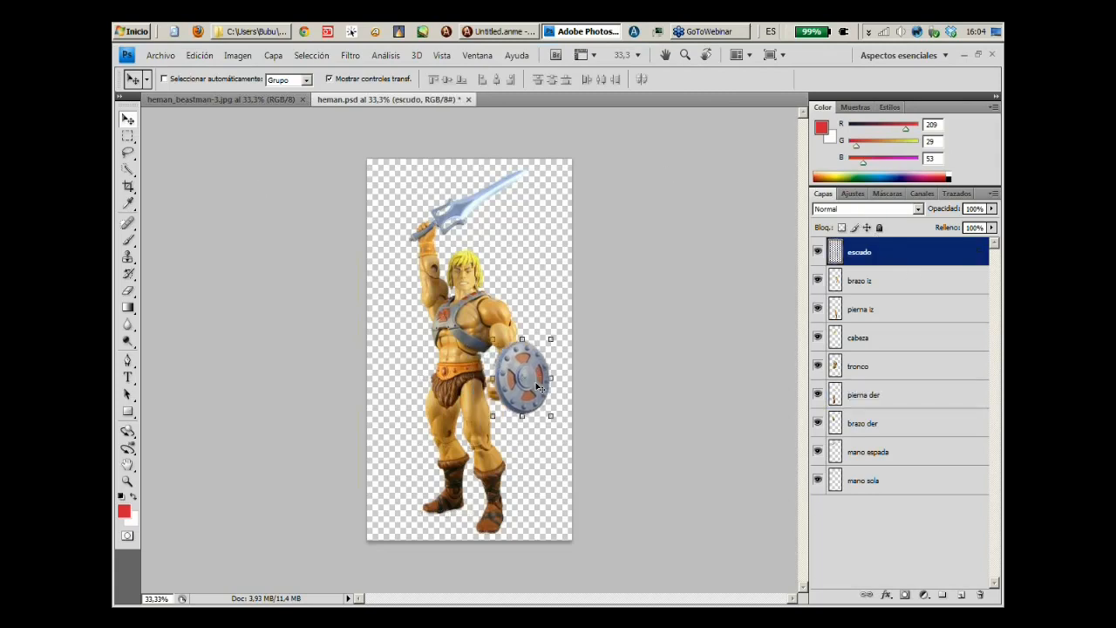
Check which body part the brazo iz, pierna iz, cabeza and tronco layers each hold.
left_click(837, 286)
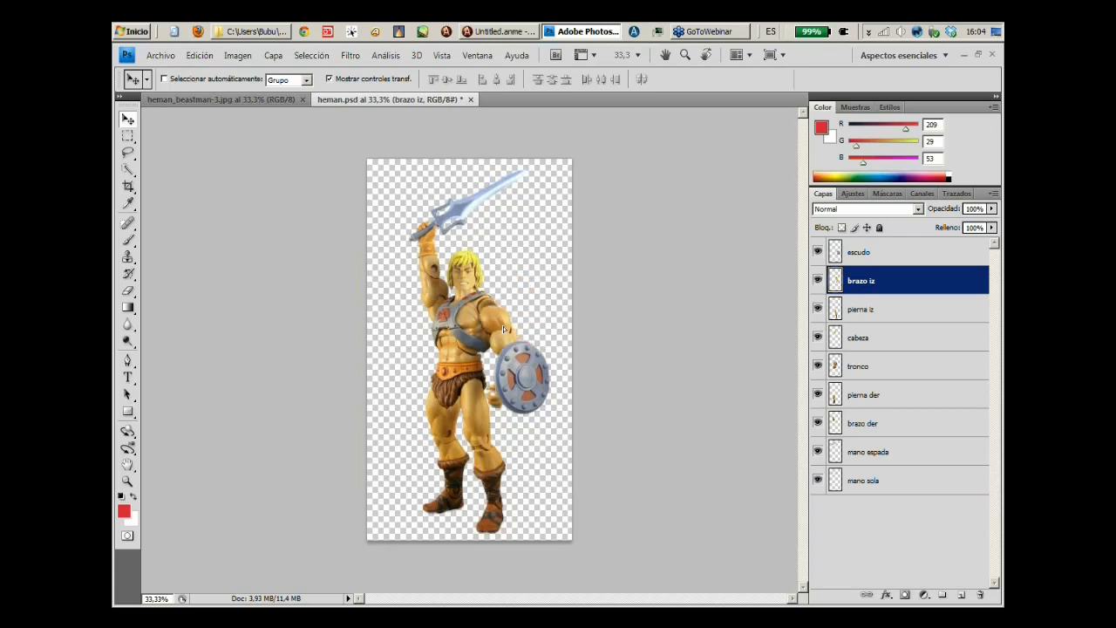
left_click(853, 310)
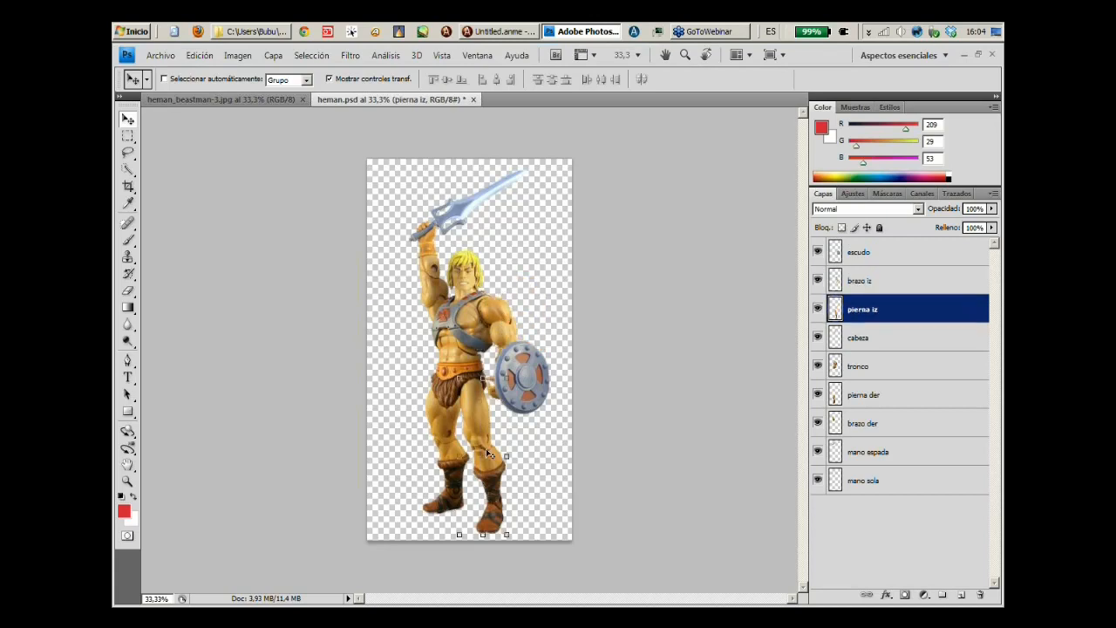
left_click_drag(488, 452, 509, 452)
key("Escape")
left_click(863, 344)
left_click(880, 368)
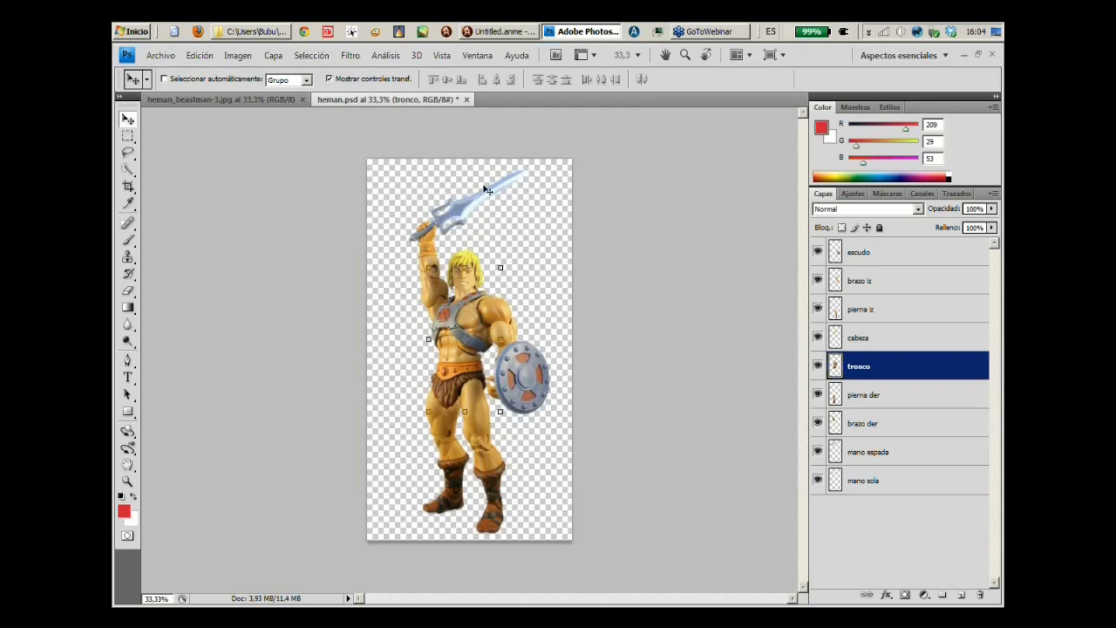
Move the brazo iz layer away from the torso so the arm stands apart beside the shield.
key("z")
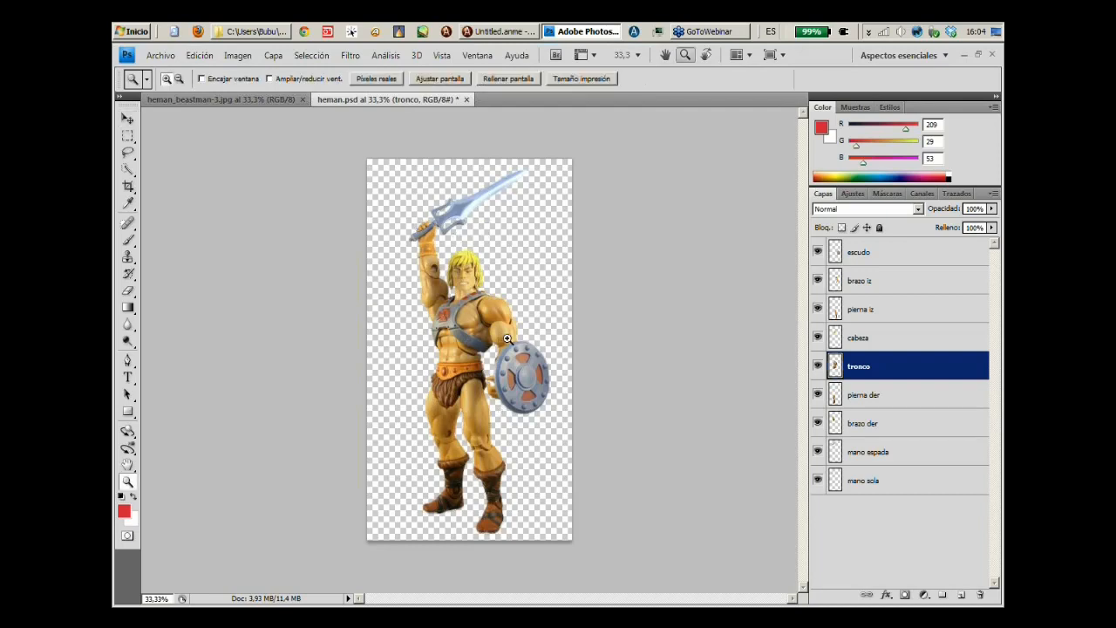
left_click_drag(507, 339, 572, 428)
left_click(573, 428)
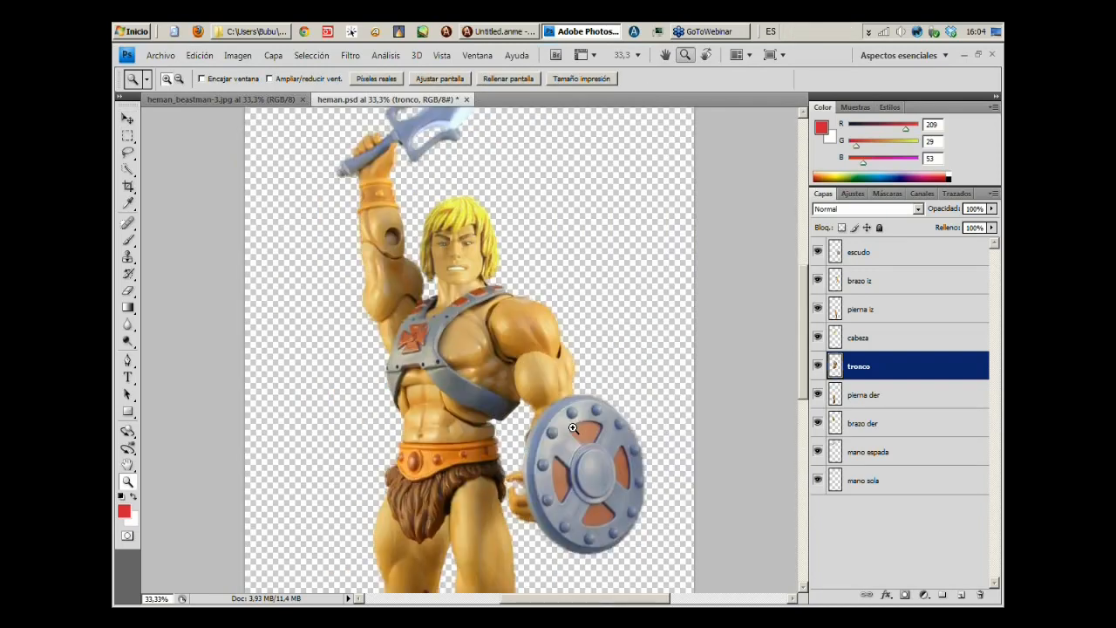
key("v")
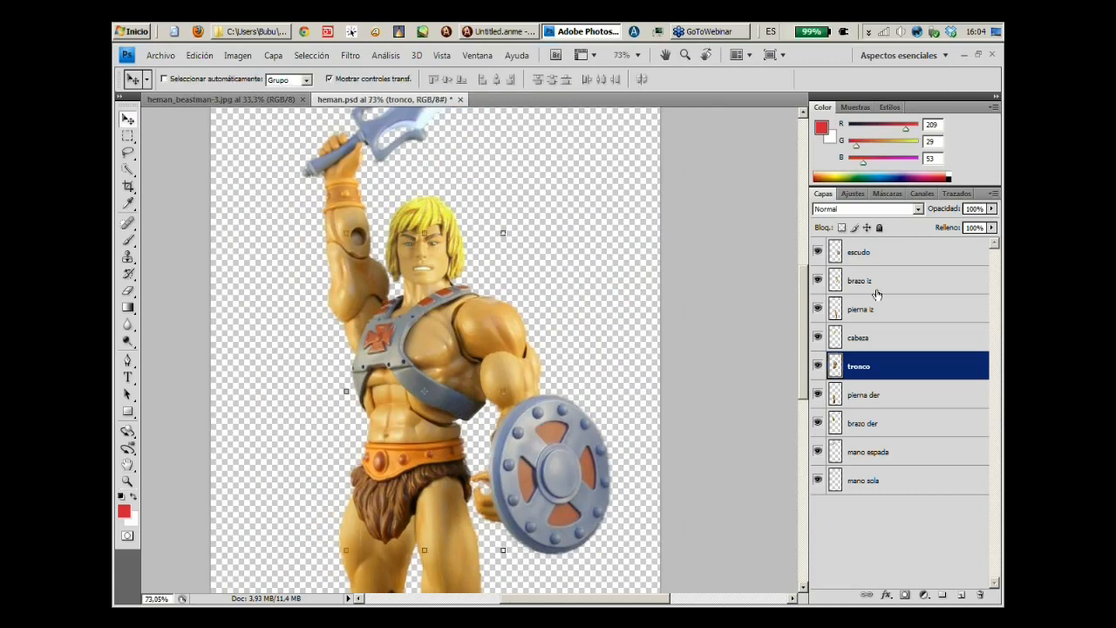
left_click(874, 290)
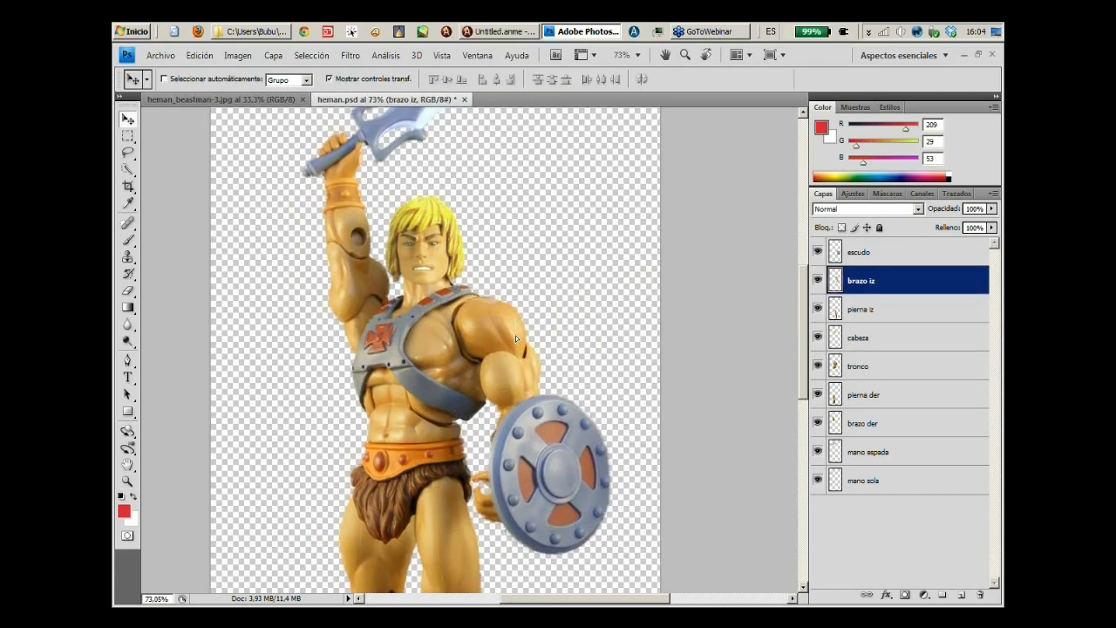
left_click_drag(515, 334, 586, 307)
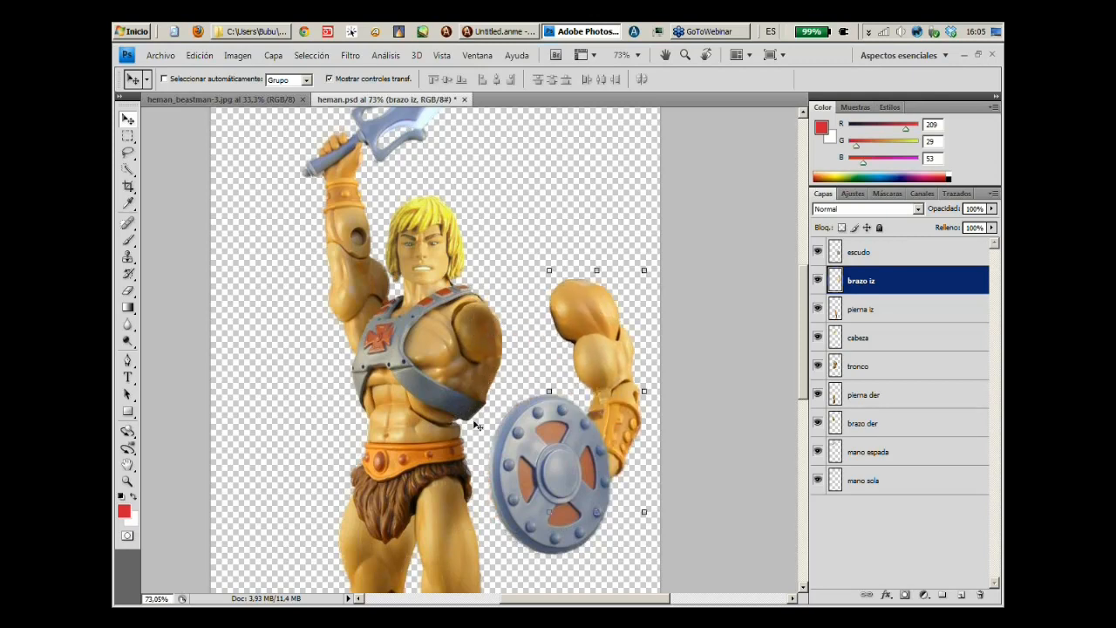
Try rotating the brazo iz arm by about -75.5° at the shoulder and move it back out beside the torso.
left_click_drag(597, 330, 485, 325)
left_click_drag(551, 288, 446, 172)
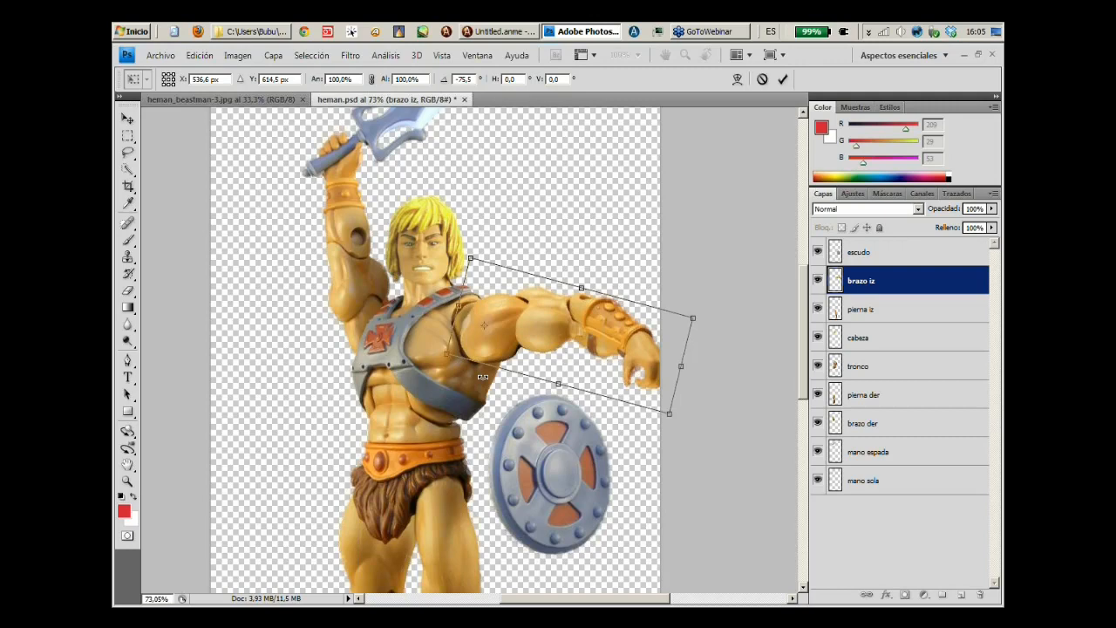
key("Escape")
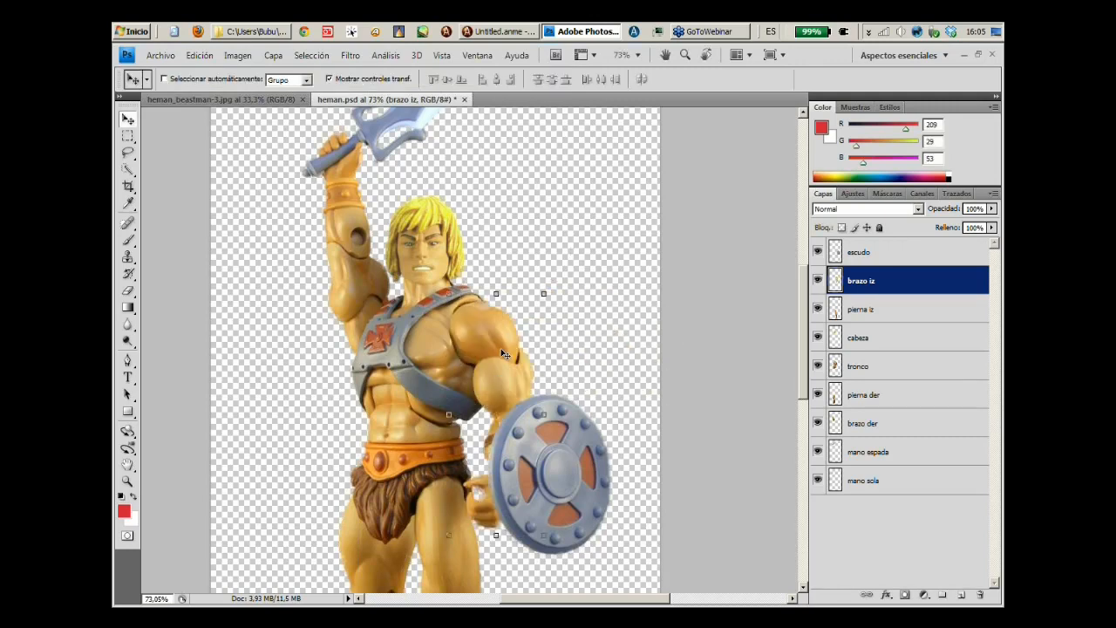
left_click_drag(501, 348, 609, 325)
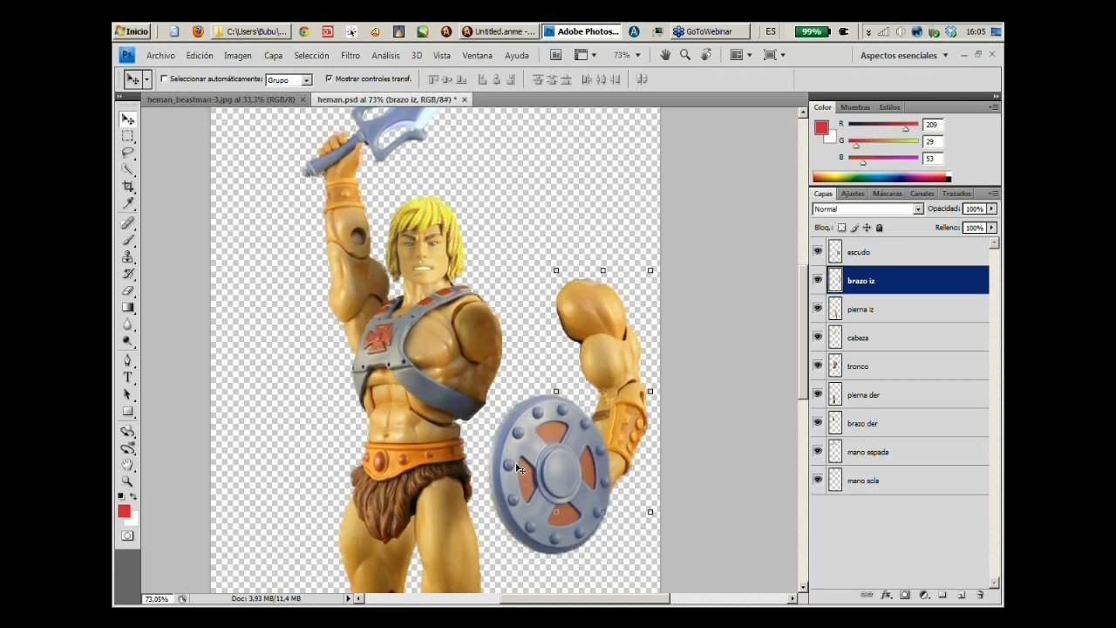
Pull the brazo der layer away from the torso to expose its hidden upper part and set it back against the shoulder.
left_click(901, 420)
left_click(903, 420)
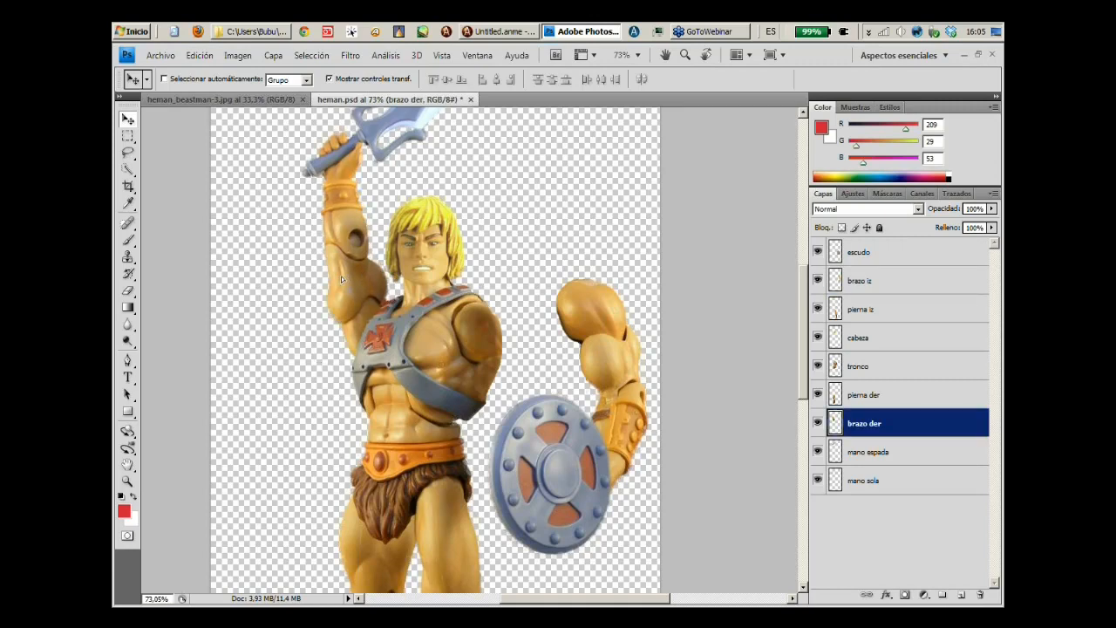
left_click_drag(327, 280, 280, 263)
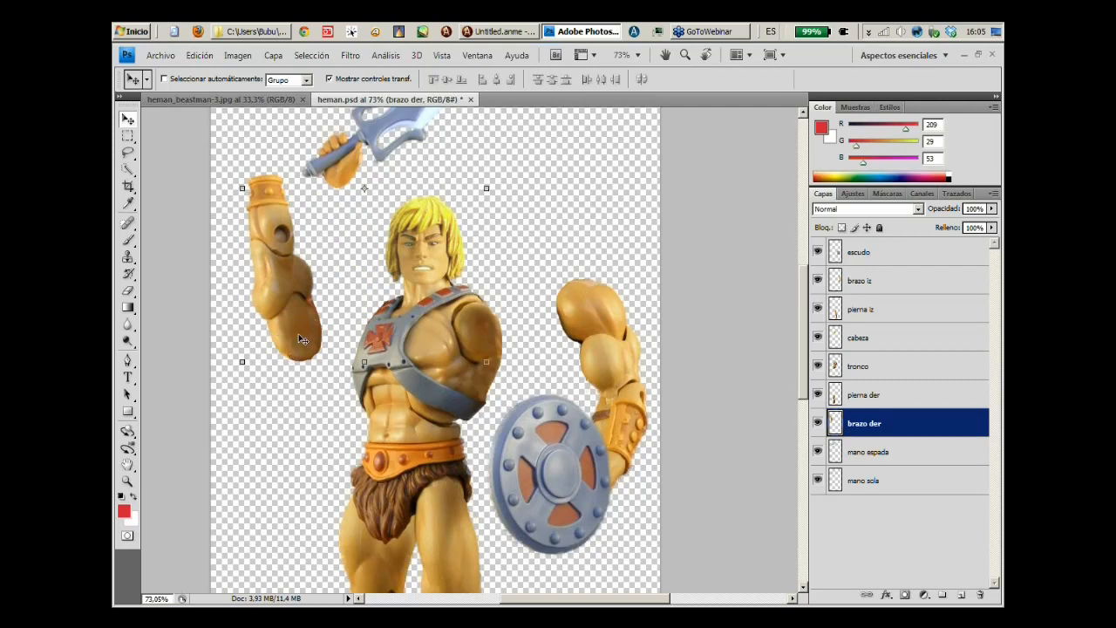
left_click_drag(292, 340, 310, 345)
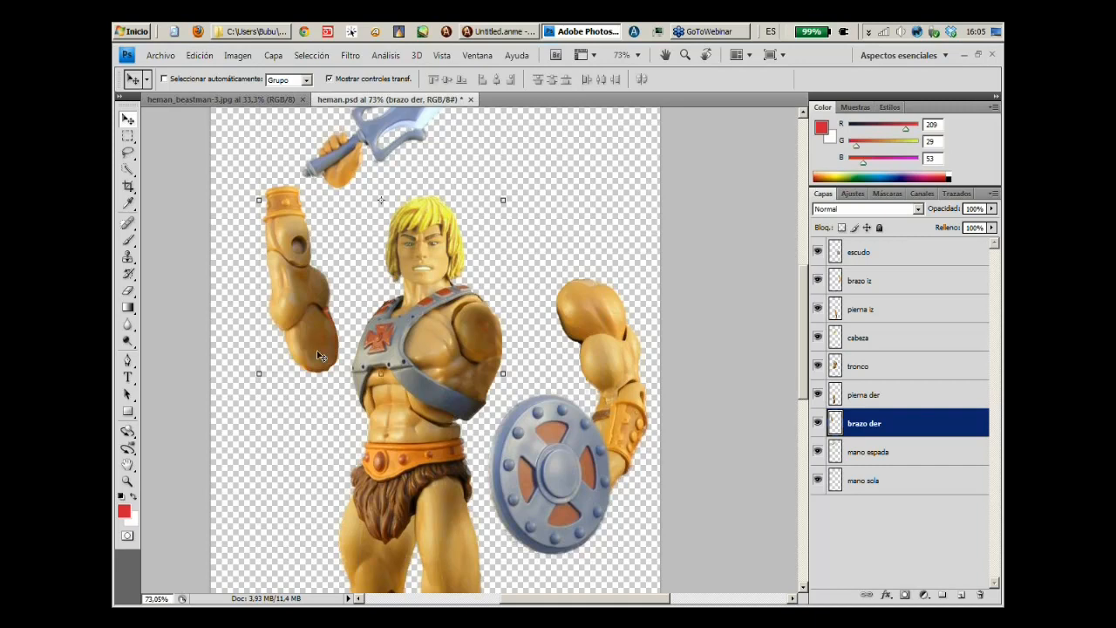
left_click_drag(308, 348, 365, 320)
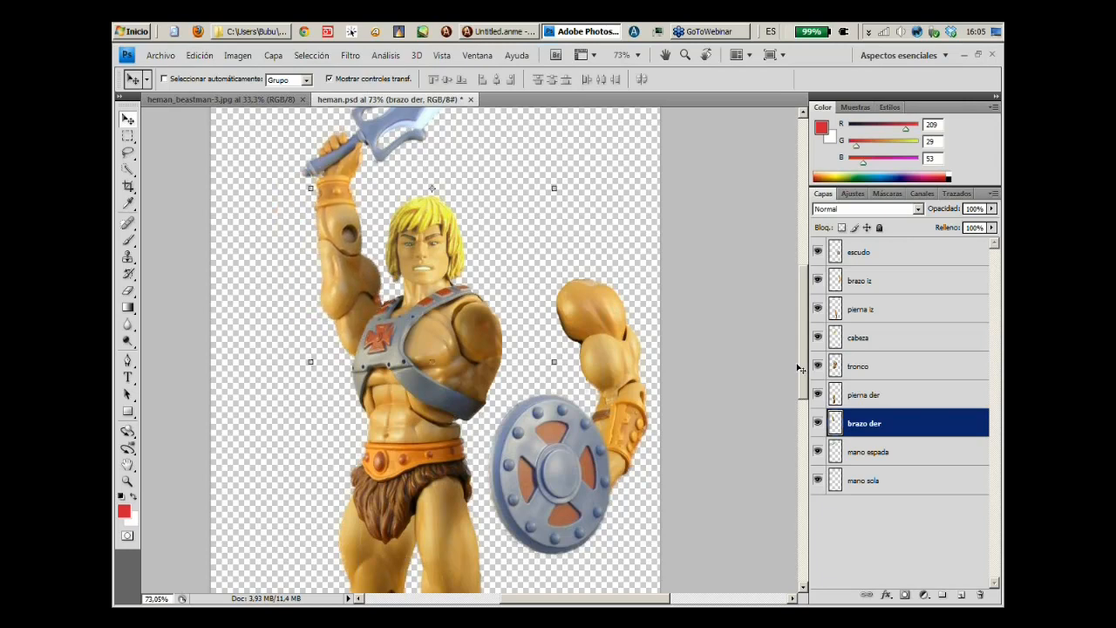
Move the pierna iz layer away from the hip so the leg stands apart below the shield.
left_click_drag(802, 383, 795, 441)
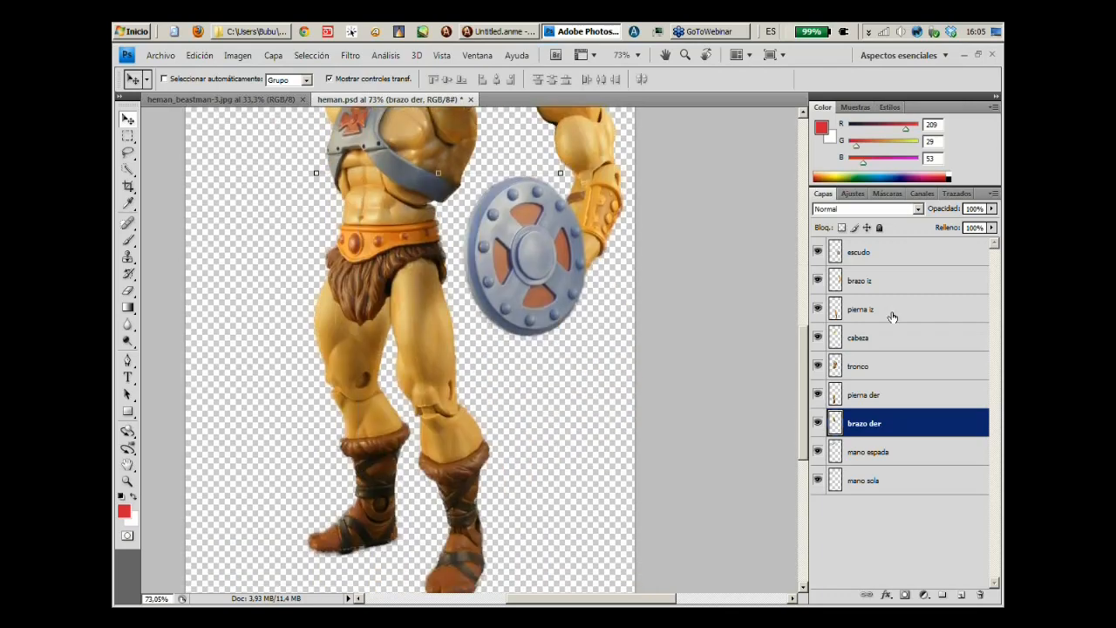
left_click(889, 309)
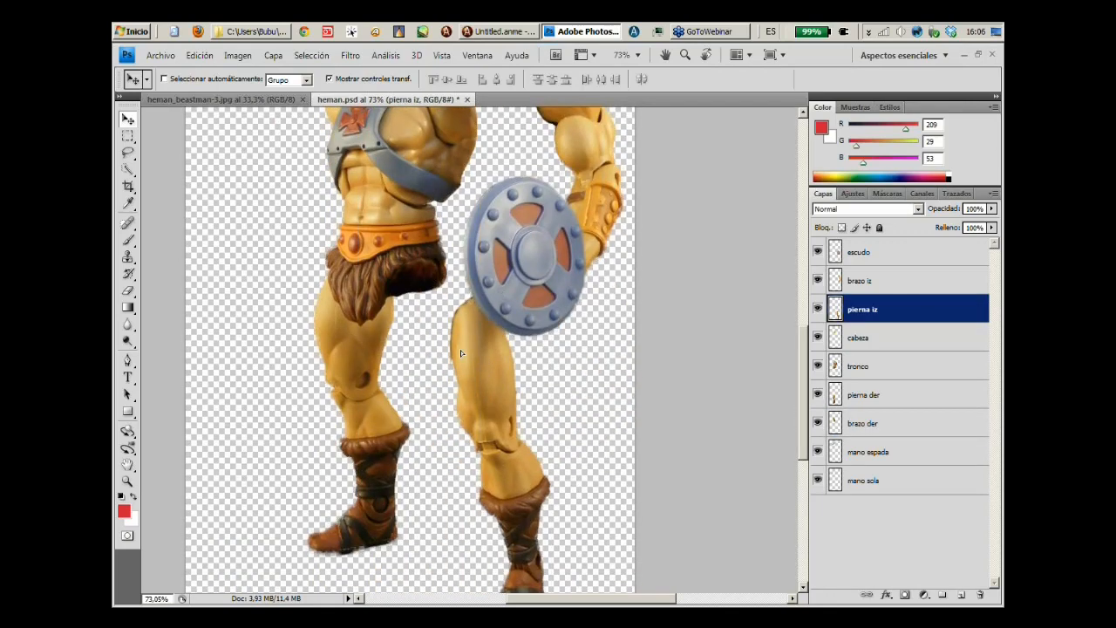
left_click_drag(463, 353, 461, 324)
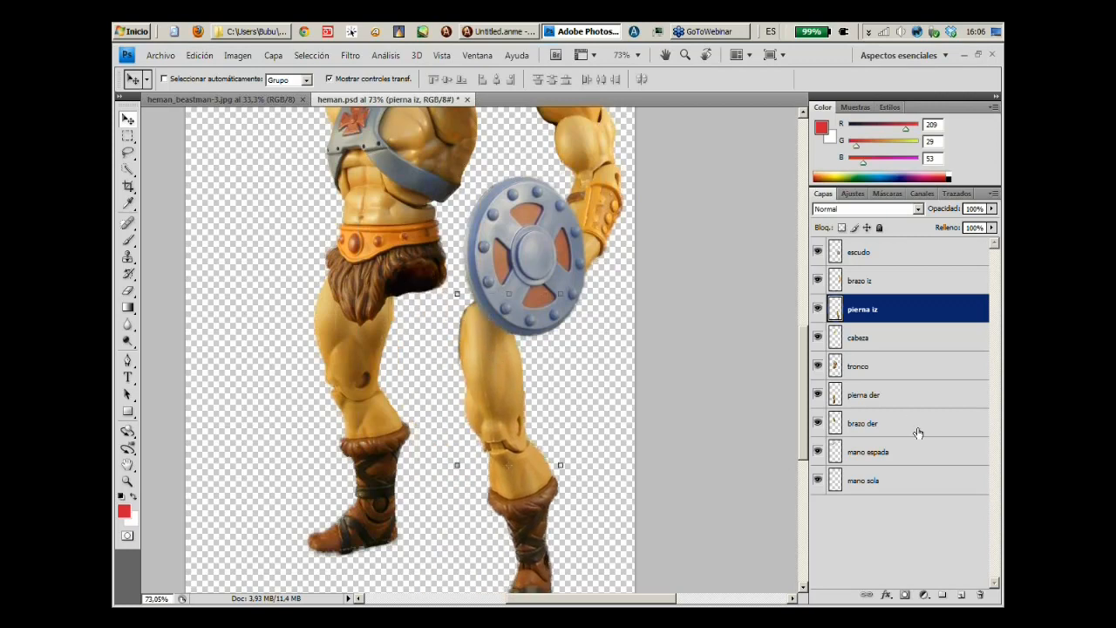
Pull the pierna der layer away from the body to expose the top of the thigh and place it back under the loincloth.
left_click(892, 399)
left_click_drag(373, 393, 274, 402)
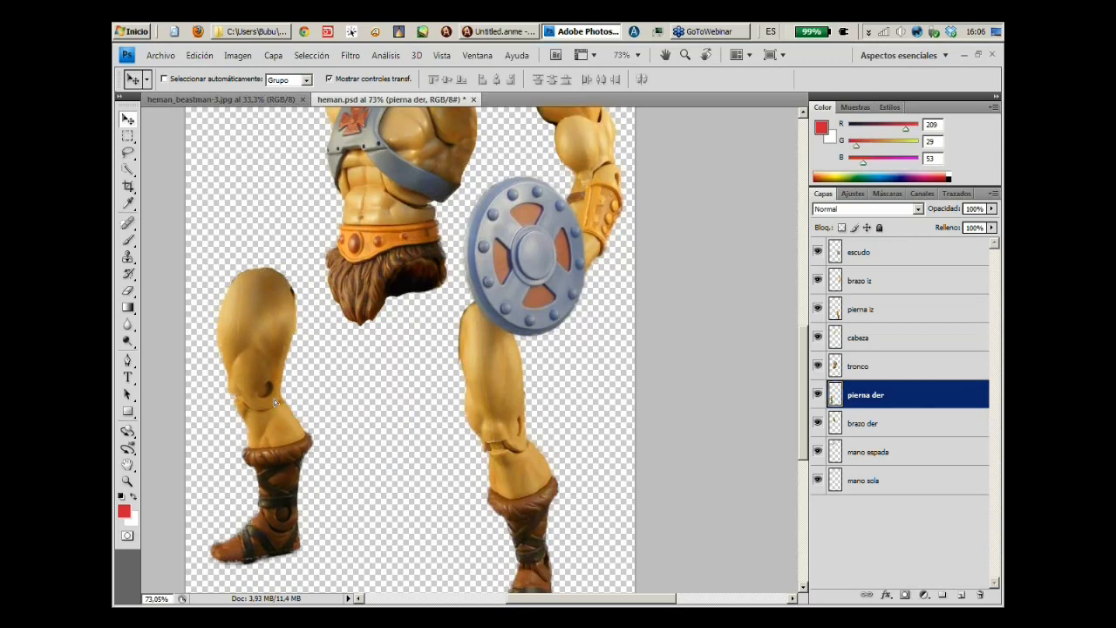
left_click_drag(801, 349, 801, 339)
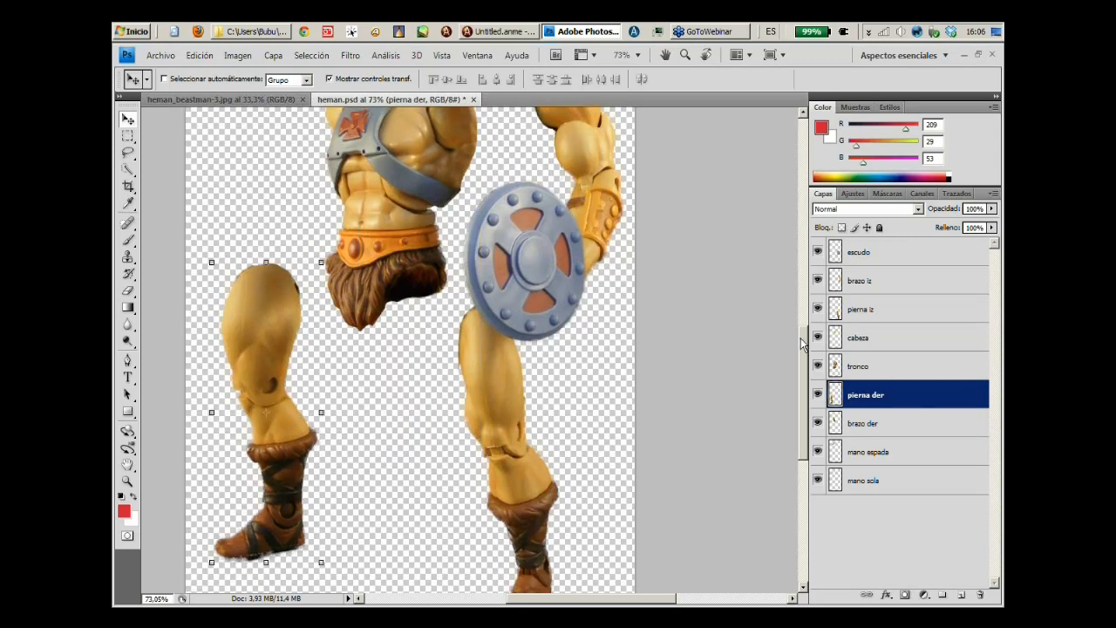
left_click_drag(801, 343, 803, 406)
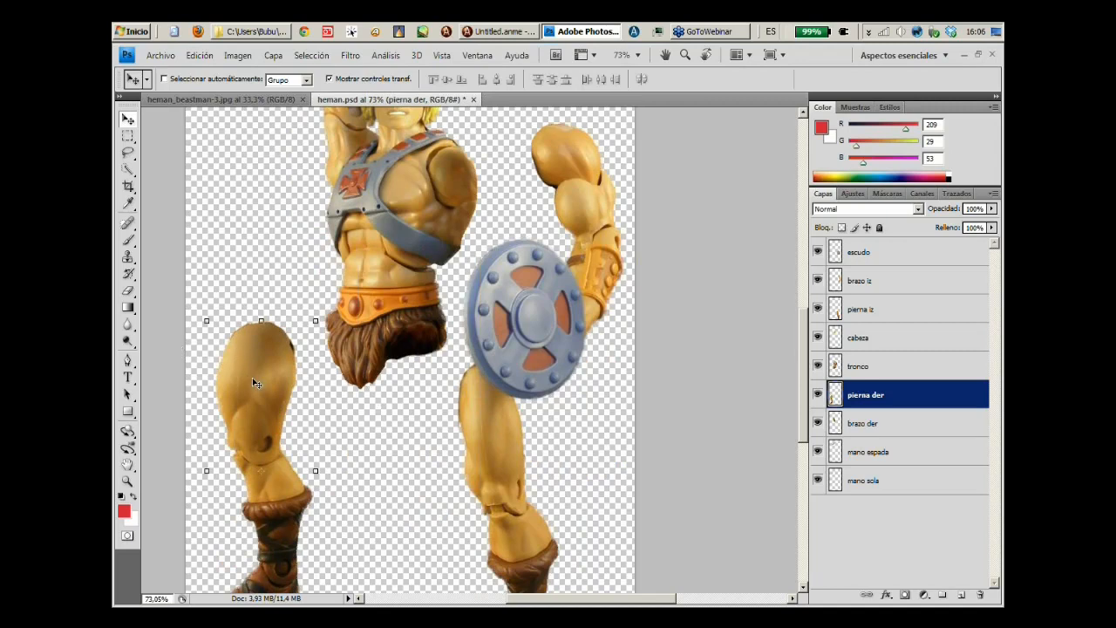
left_click_drag(255, 381, 260, 373)
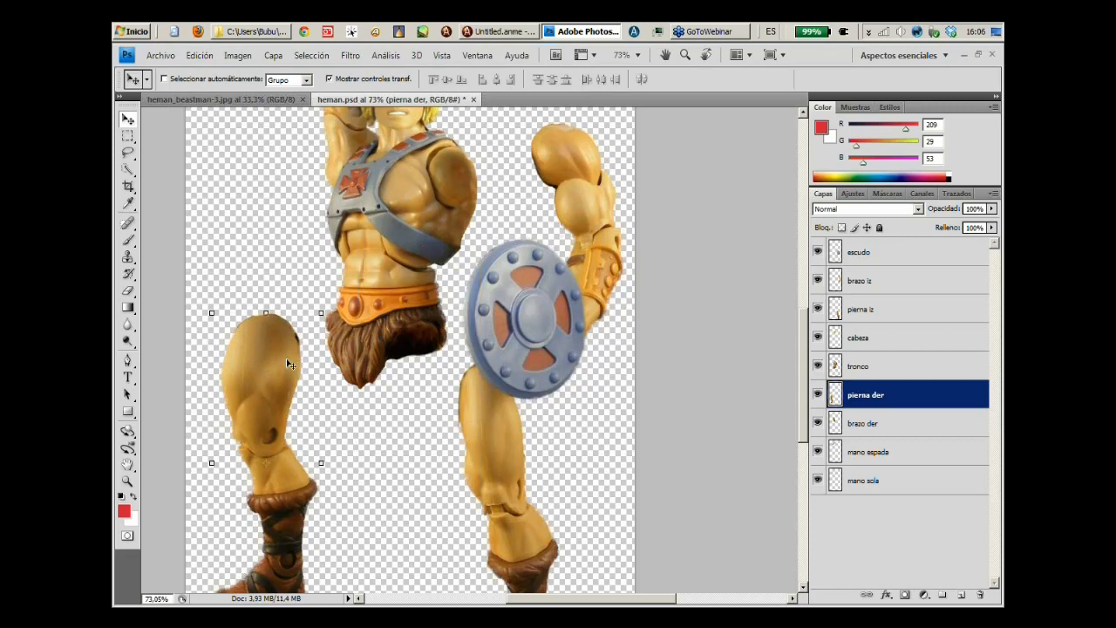
left_click_drag(292, 367, 376, 383)
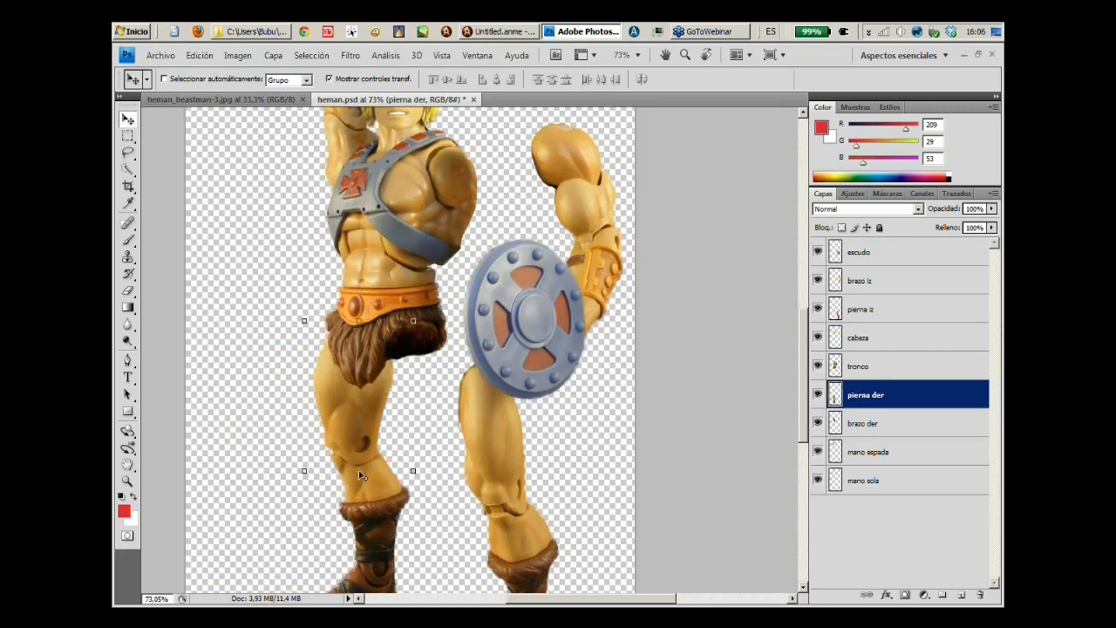
key("ctrl+t")
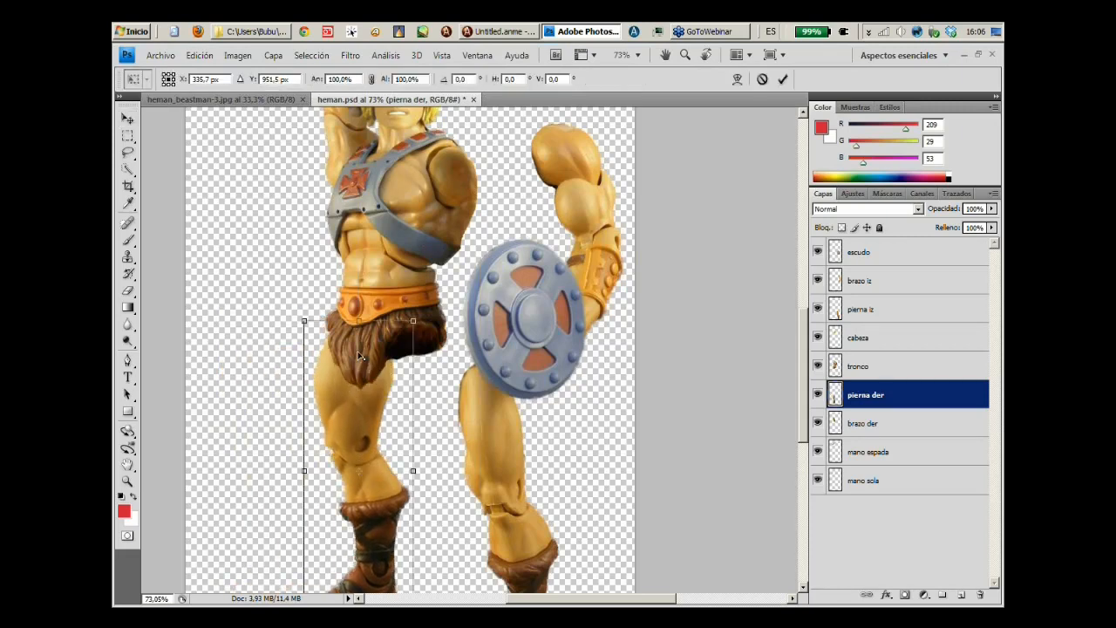
mouse_move(421, 314)
left_mouse_down()
mouse_move(433, 337)
mouse_move(410, 389)
mouse_move(412, 299)
mouse_move(418, 315)
left_mouse_up()
key("Return")
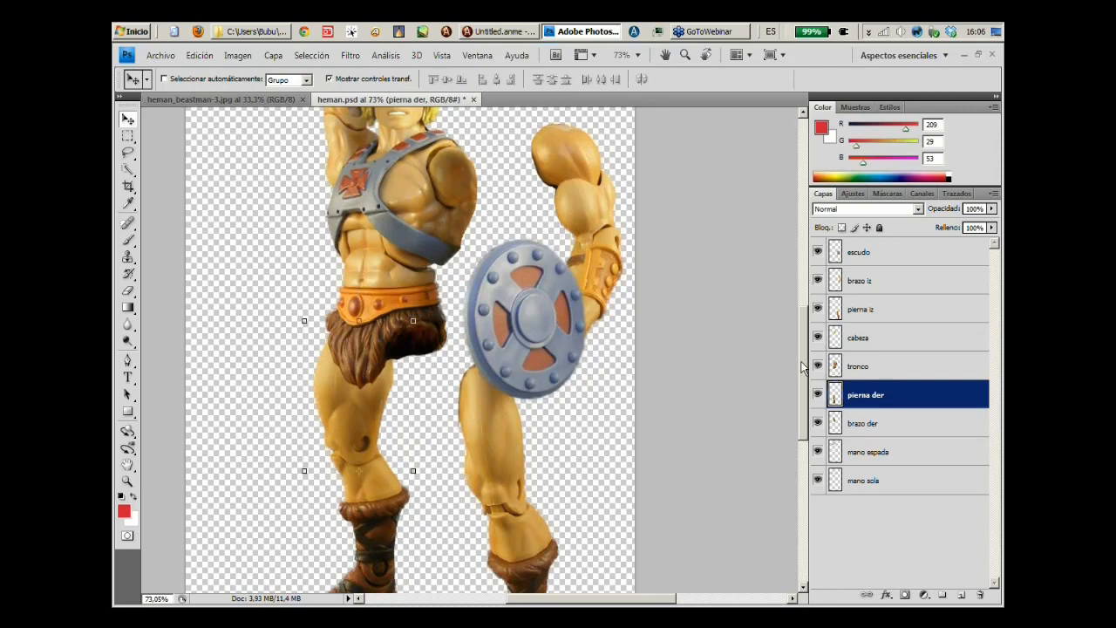
Move the mano espada layer up and away from the raised arm to uncover the empty fist beneath it.
left_click_drag(801, 367, 794, 272)
left_click(872, 456)
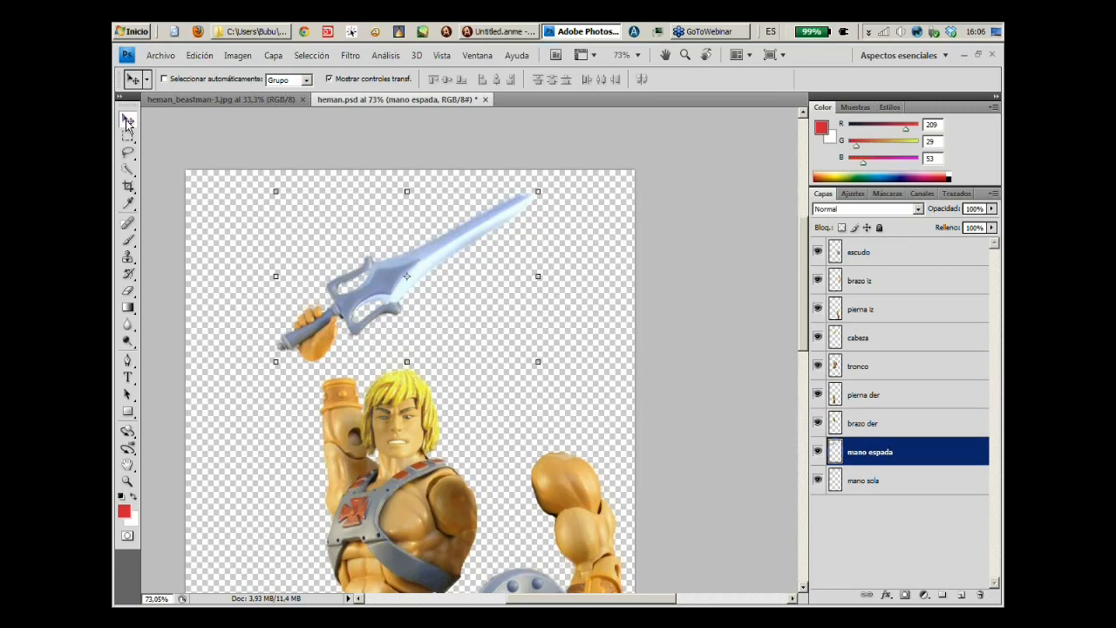
left_click_drag(386, 288, 465, 257)
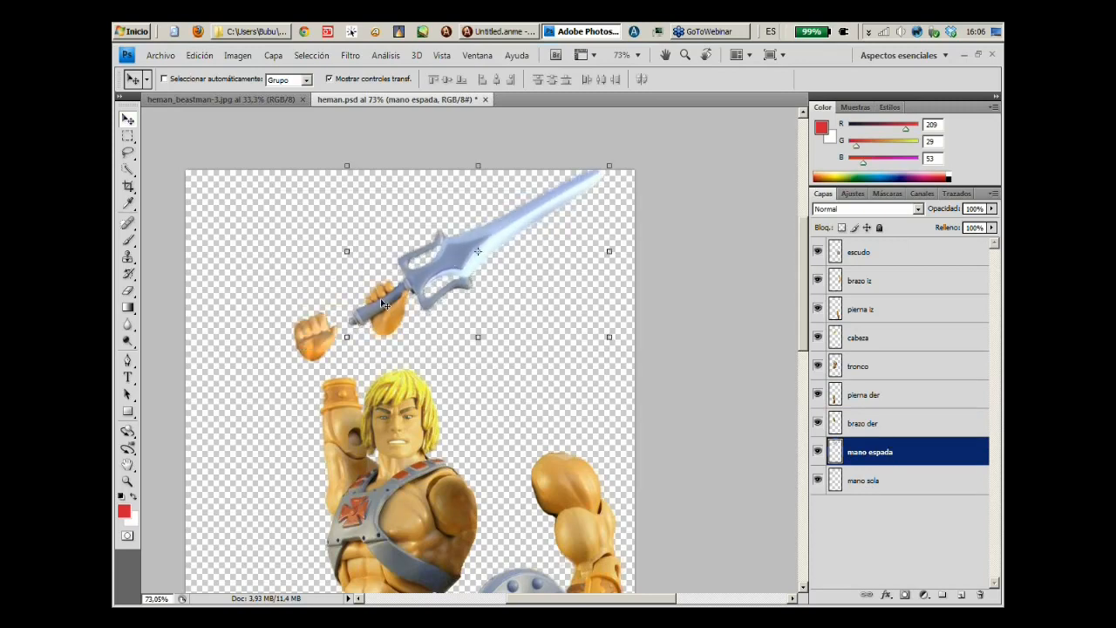
Try fitting the mano sola fist onto the wrist of the raised arm in place of the sword hand.
left_click(858, 486)
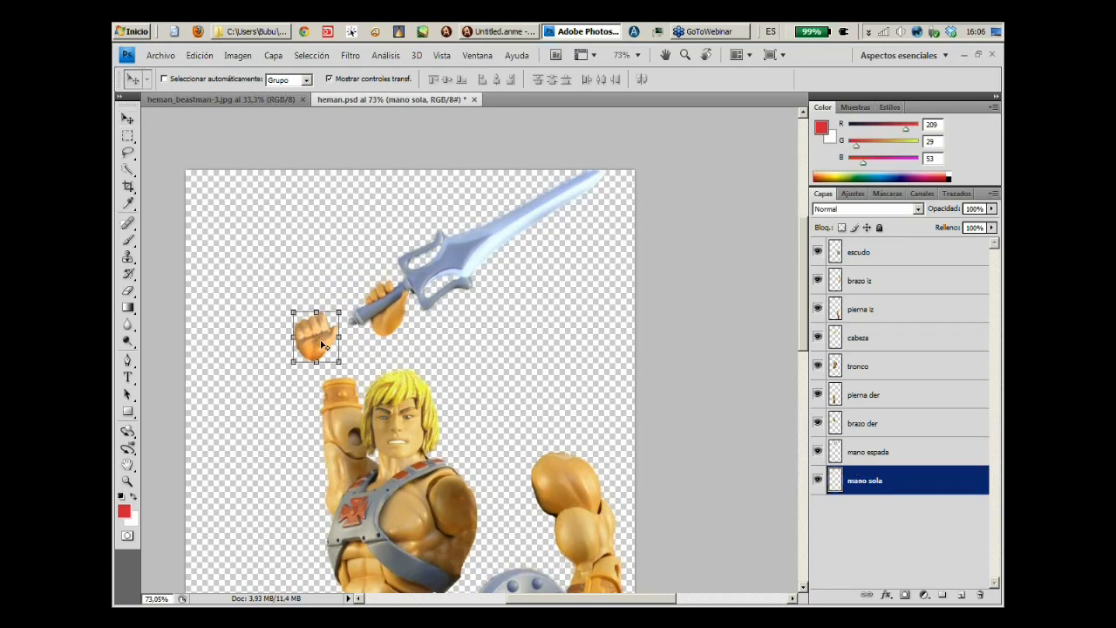
mouse_move(321, 346)
left_mouse_down()
mouse_move(310, 302)
mouse_move(308, 331)
left_mouse_up()
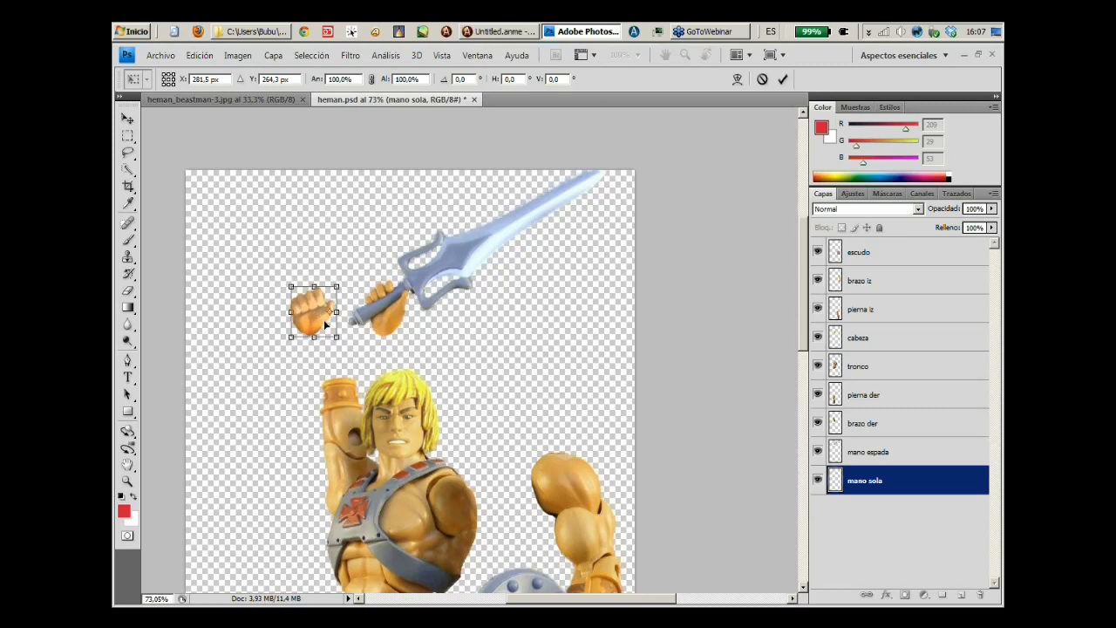
left_click_drag(302, 327, 314, 344)
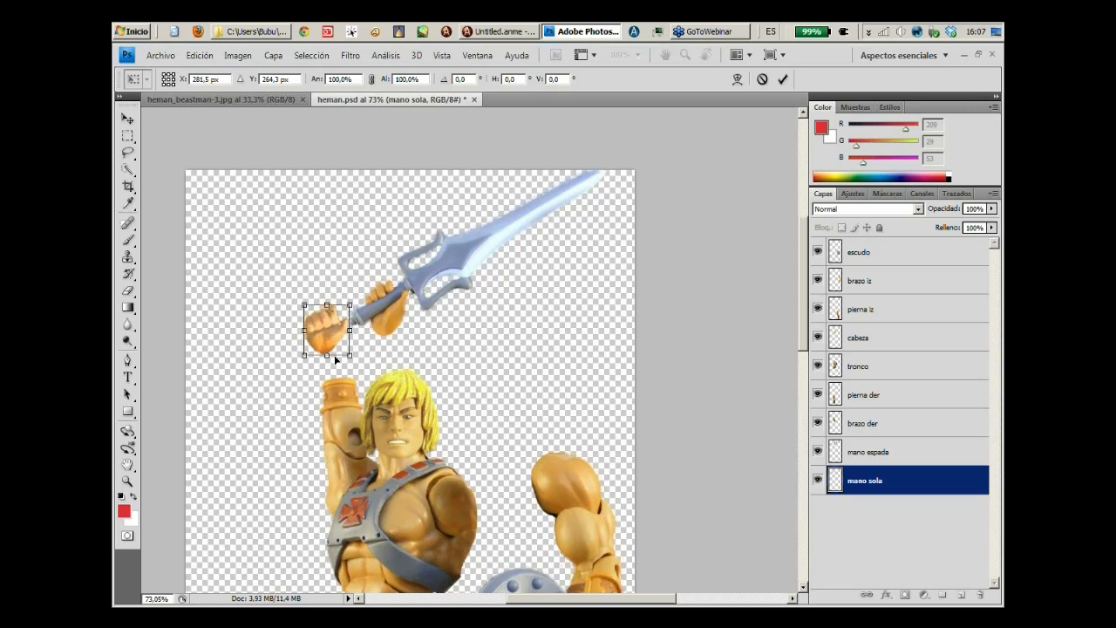
left_click_drag(332, 333, 333, 360)
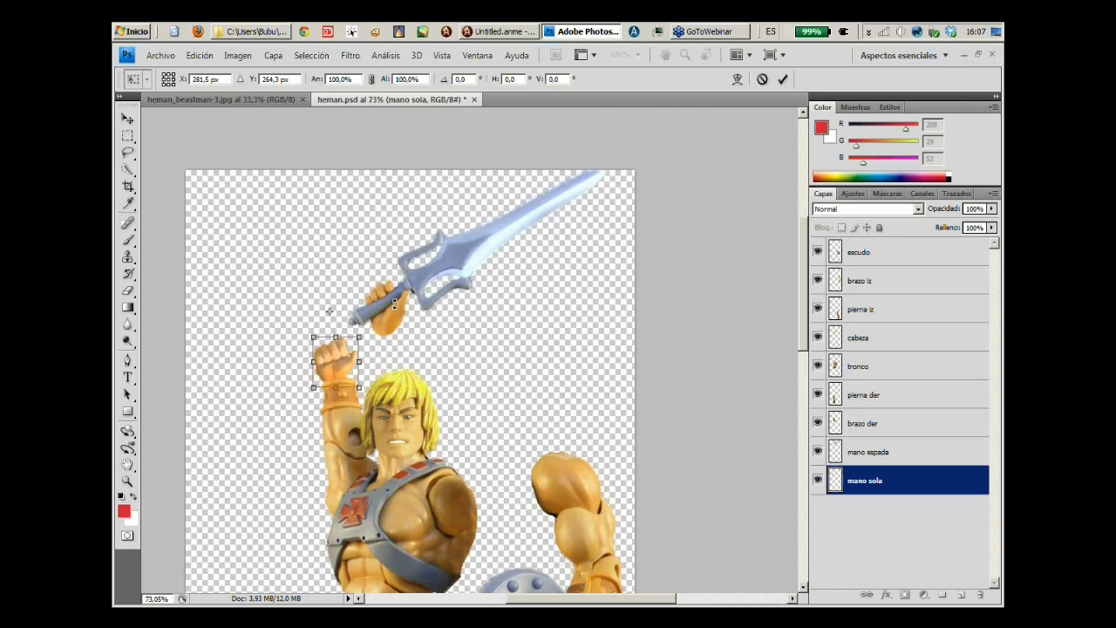
key("Return")
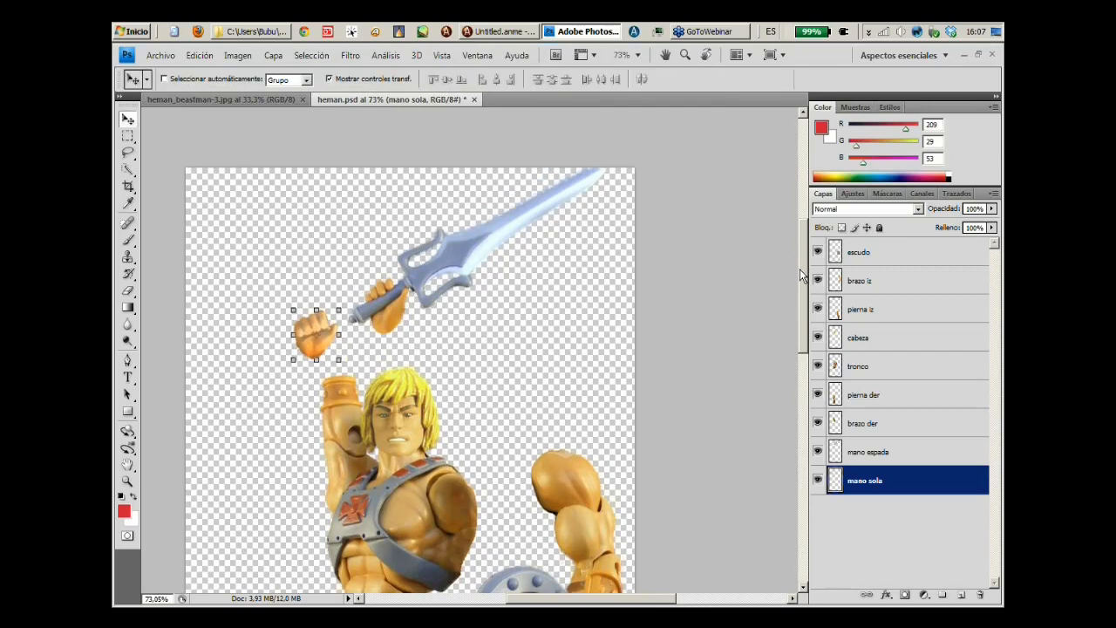
Move the cabeza layer up and away from the torso to expose the full neck.
left_click_drag(800, 269, 799, 322)
left_click(859, 337)
left_click_drag(411, 240, 495, 181)
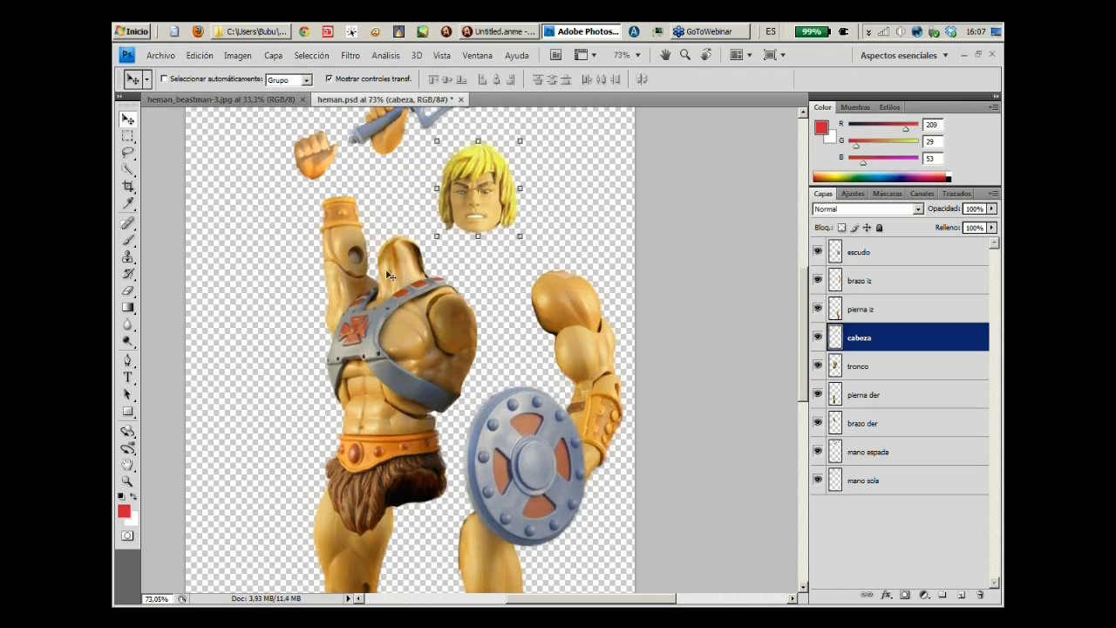
Try setting the detached cabeza head back over the neck with a free transform, and cancel it.
key("ctrl+t")
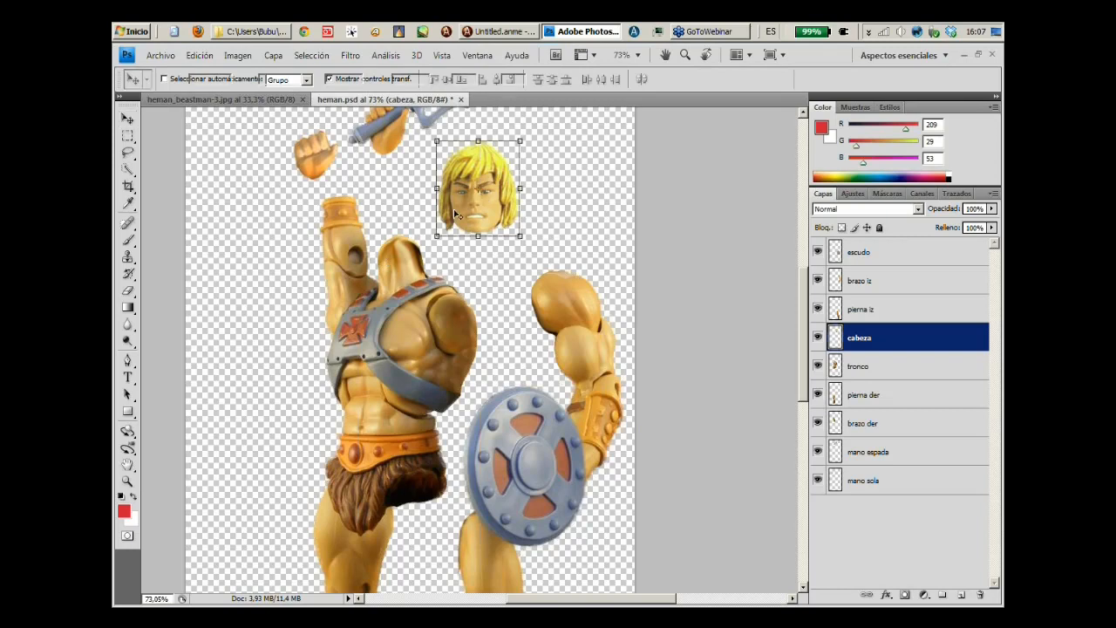
left_click_drag(473, 215, 474, 218)
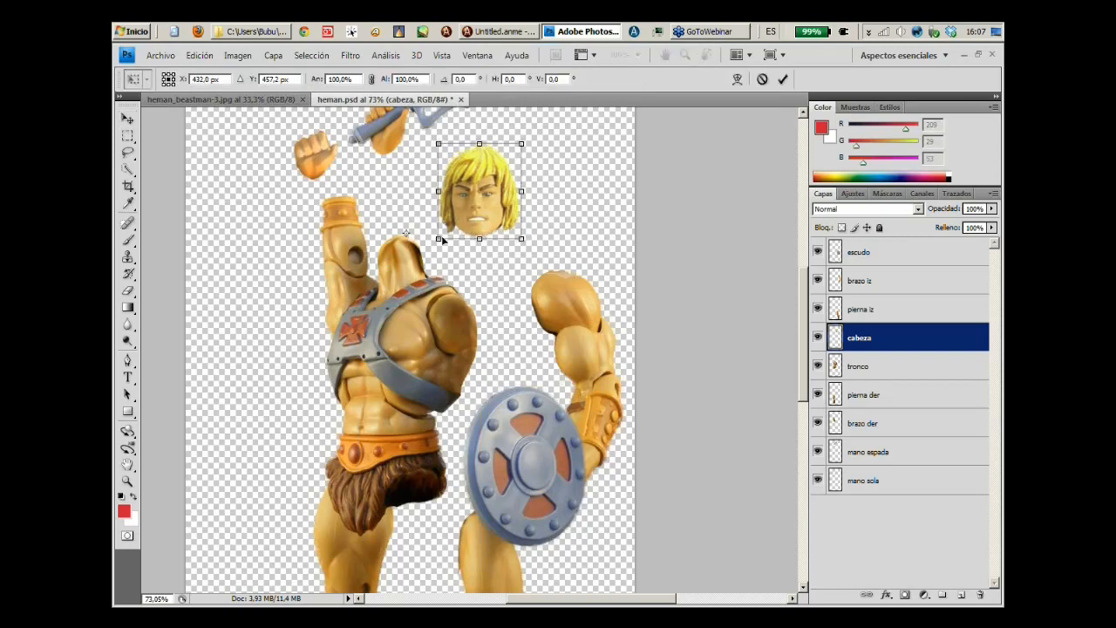
left_click_drag(517, 178, 439, 215)
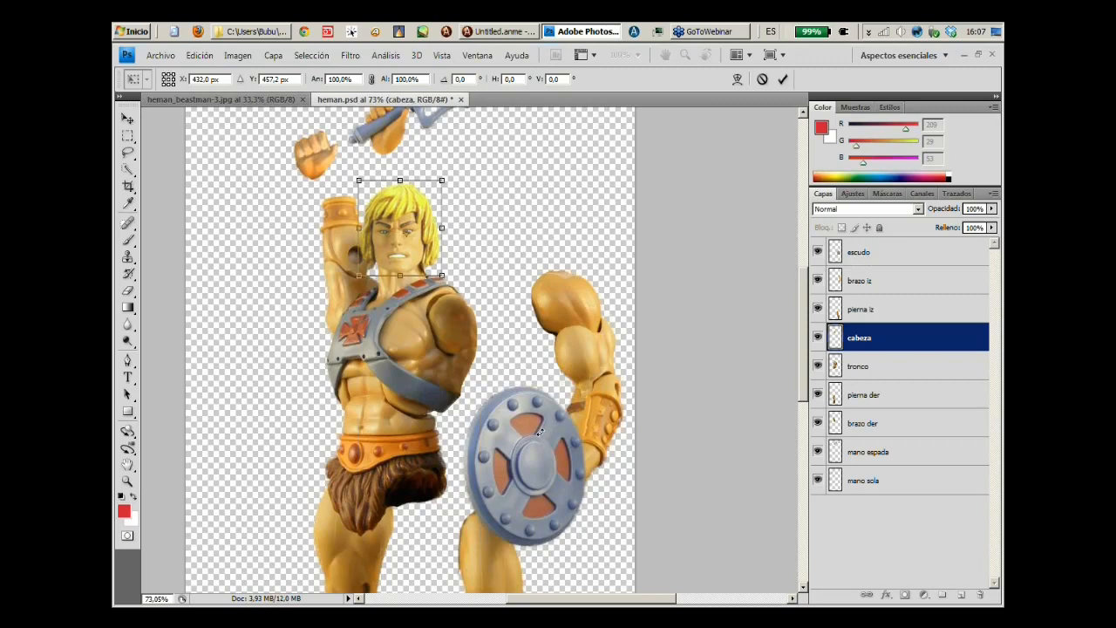
key("Escape")
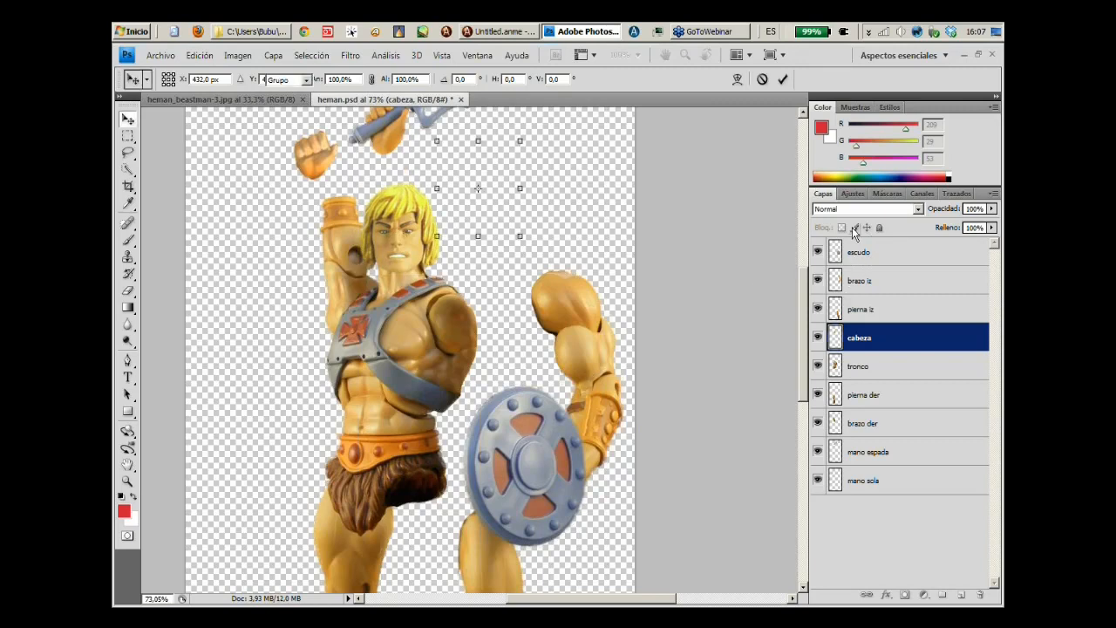
Try repositioning the cabeza head on the neck with the whole figure in view at 33.33%.
left_click_drag(803, 306, 803, 331)
key("z")
right_click(661, 317)
left_click(662, 290, "alt")
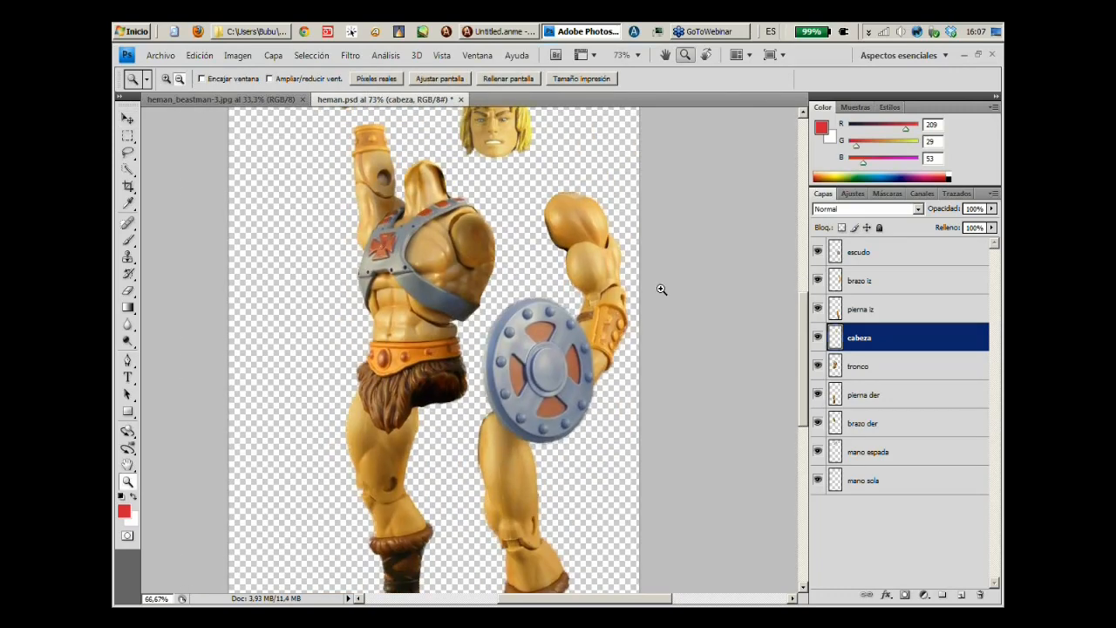
left_click(660, 311, "alt")
left_click(665, 311, "alt")
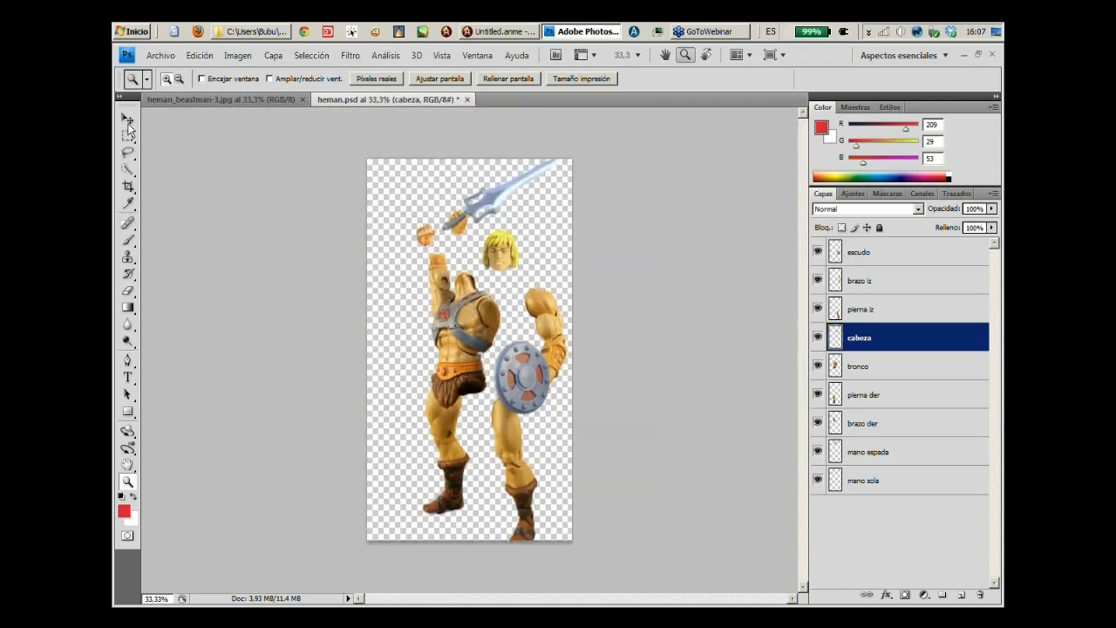
key("v")
left_click(501, 251)
key("ctrl+t")
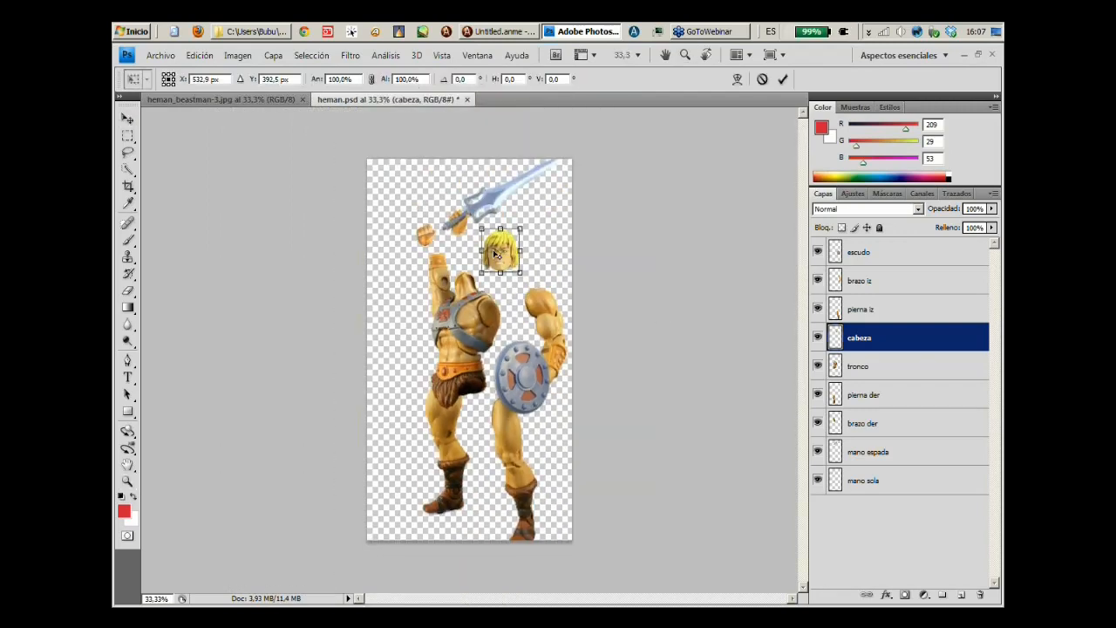
left_click_drag(510, 253, 481, 264)
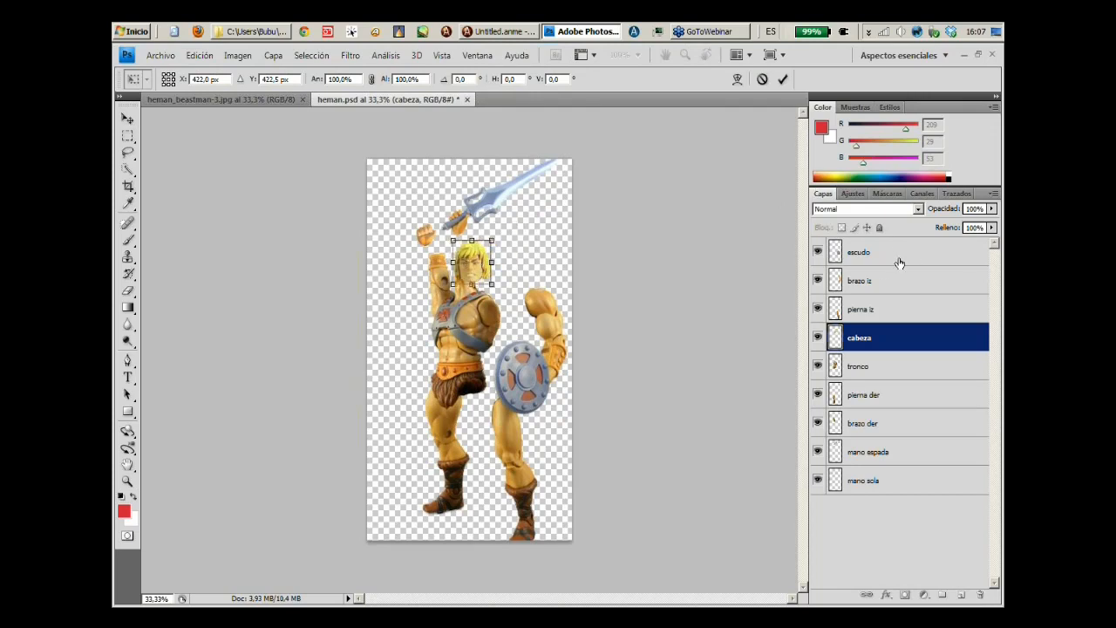
key("Return")
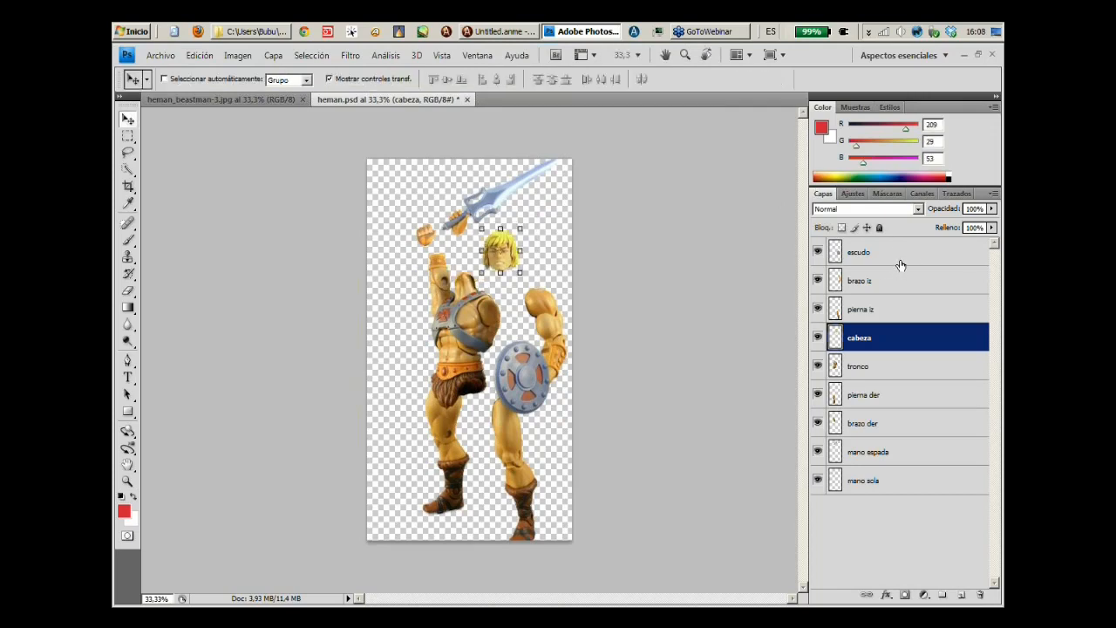
Try shifting the escudo shield slightly down across the forearm with a free transform.
left_click(911, 255)
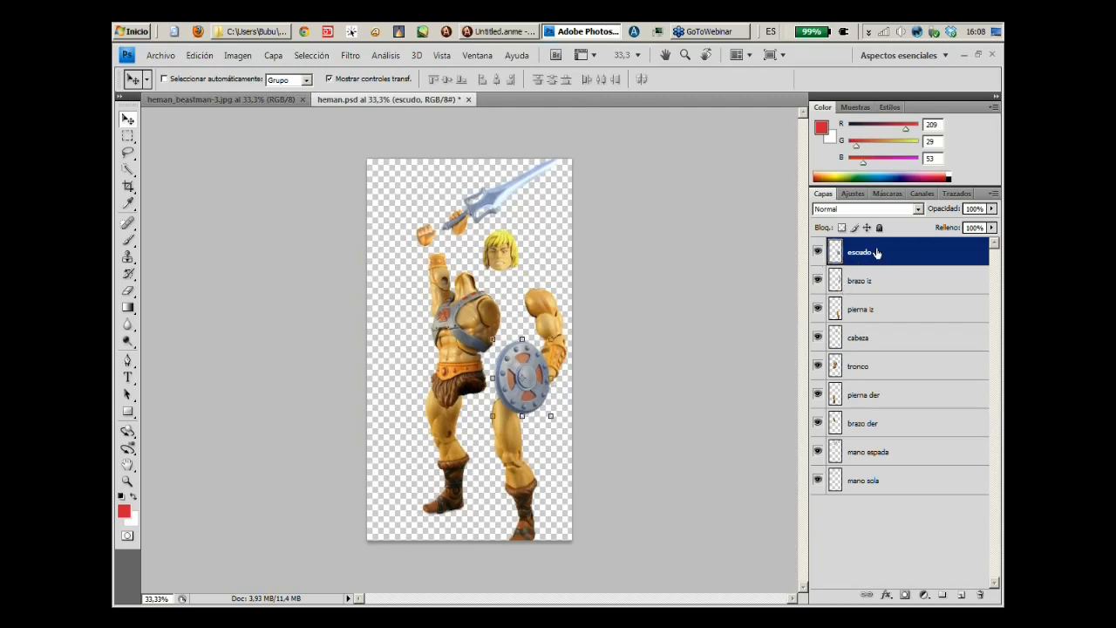
key("ctrl+t")
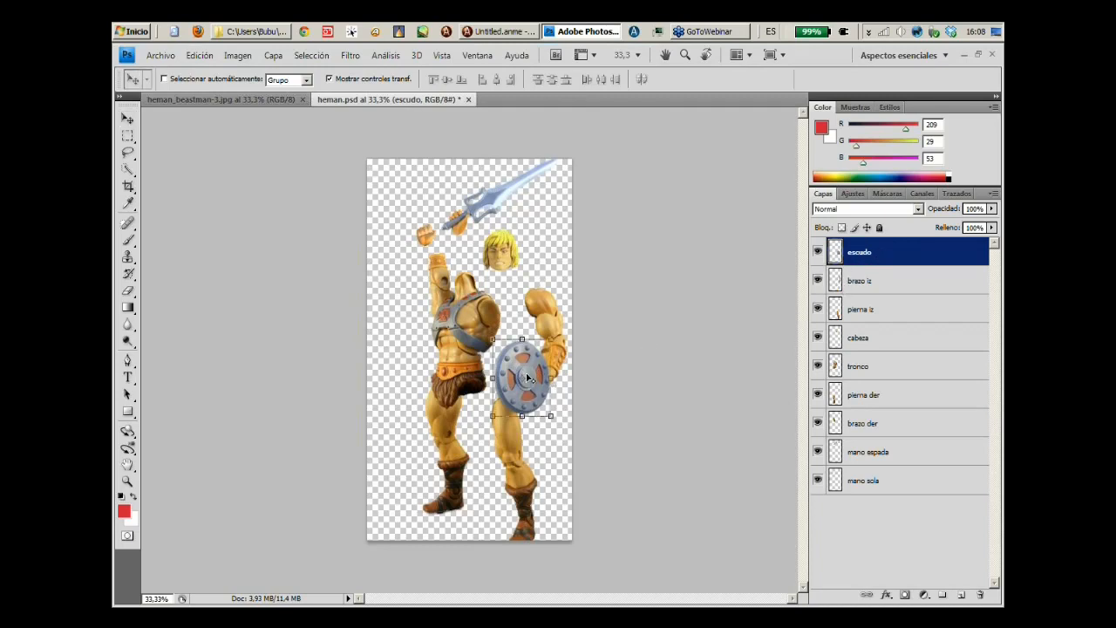
mouse_move(504, 382)
left_mouse_down()
mouse_move(494, 261)
mouse_move(482, 250)
mouse_move(435, 314)
mouse_move(526, 383)
left_mouse_up()
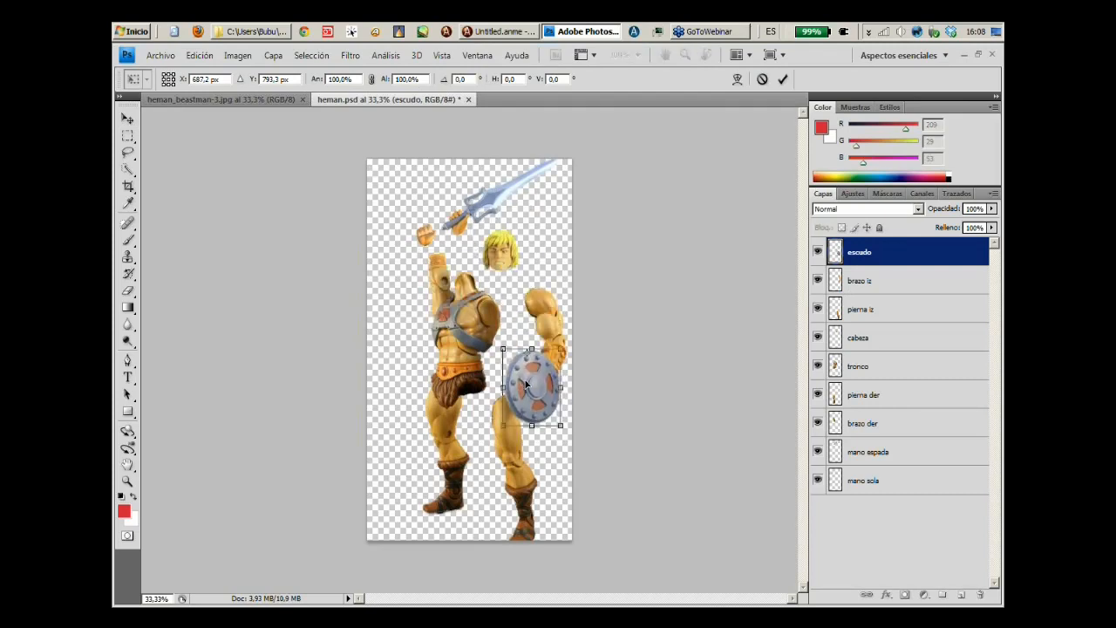
key("Return")
Raise the brazo iz arm above the shield and move the pierna iz leg back under the hip.
left_click(882, 287)
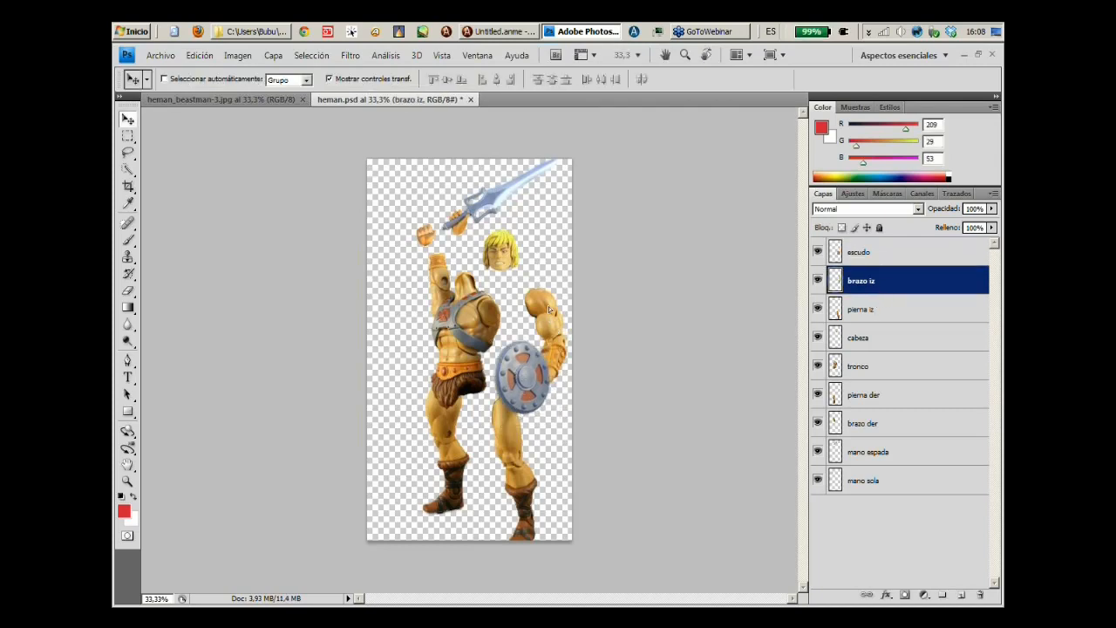
left_click_drag(549, 309, 546, 279)
left_click(862, 313)
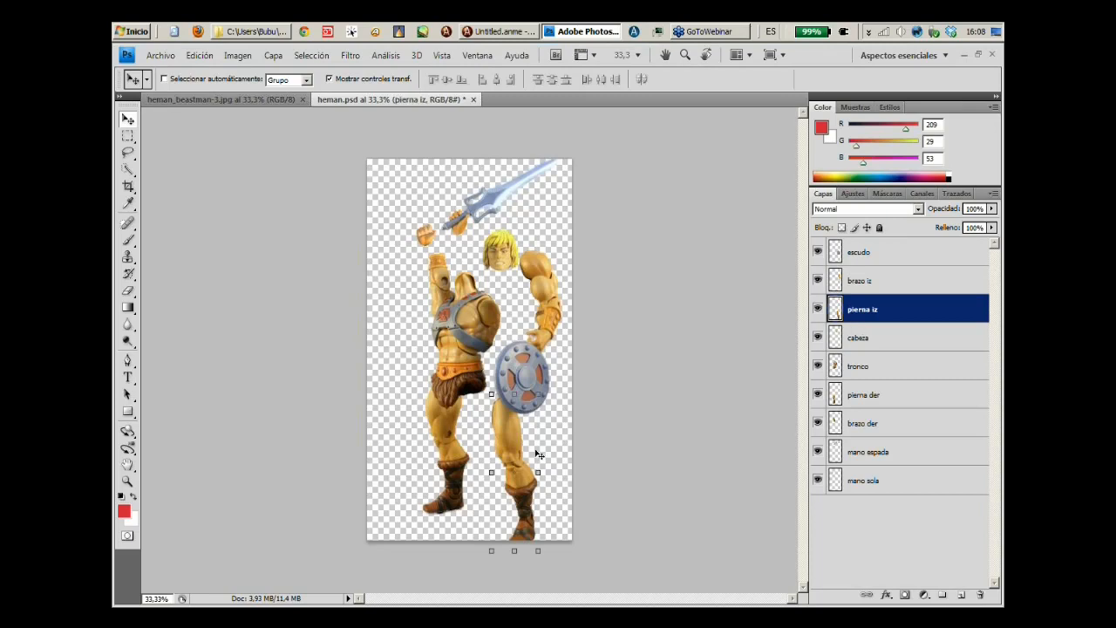
left_click_drag(539, 453, 486, 446)
Place the cabeza head back on the neck and move the tronco layer aside, behind the brazo iz arm and shield.
left_click(872, 338)
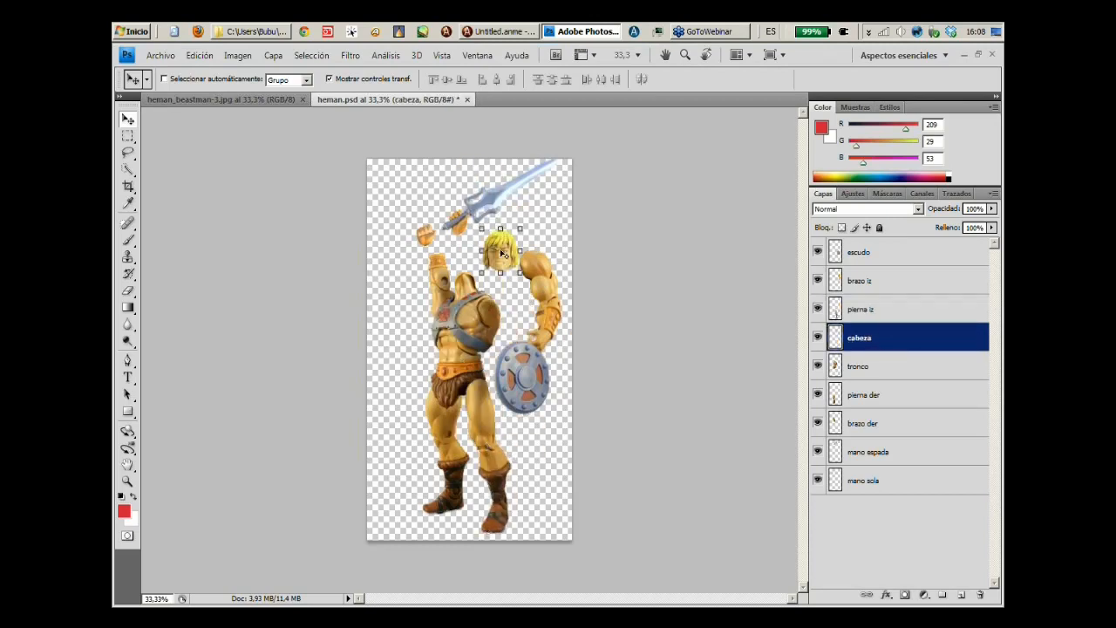
left_click_drag(502, 253, 475, 272)
key("Return")
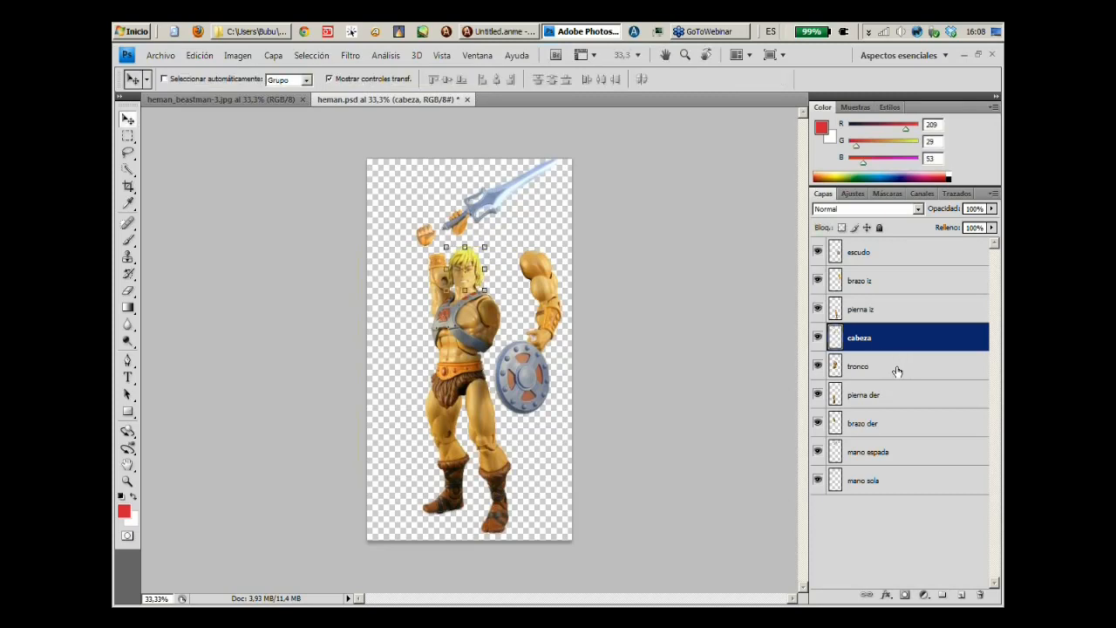
left_click(898, 368)
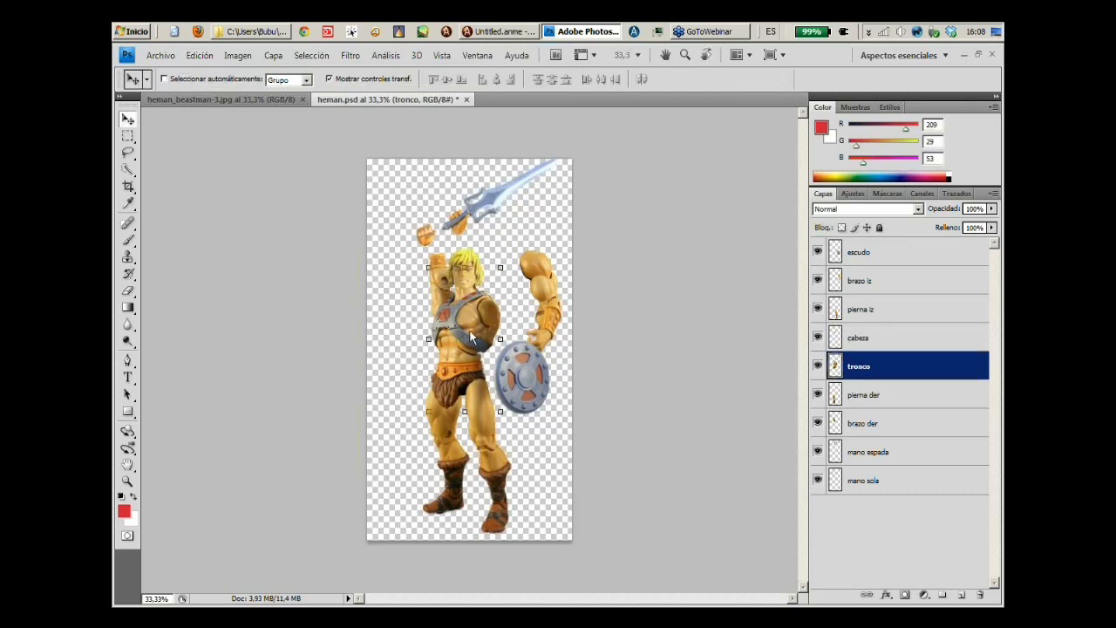
left_click_drag(502, 318, 554, 301)
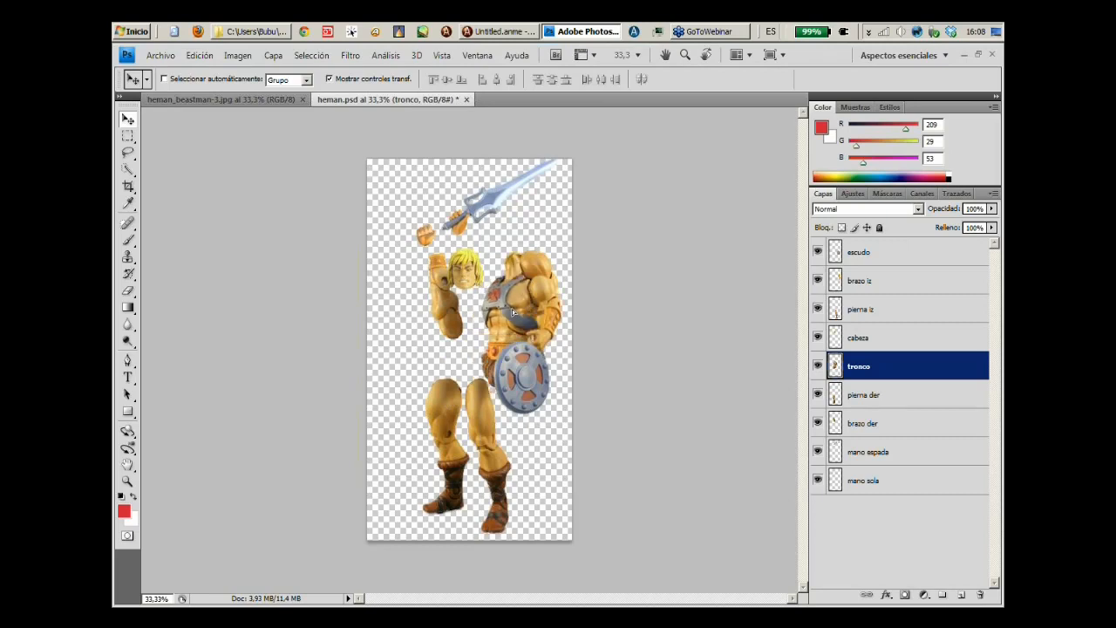
Select the pierna der, brazo der, mano espada and mano sola layers in turn to identify each body part.
left_click(888, 404)
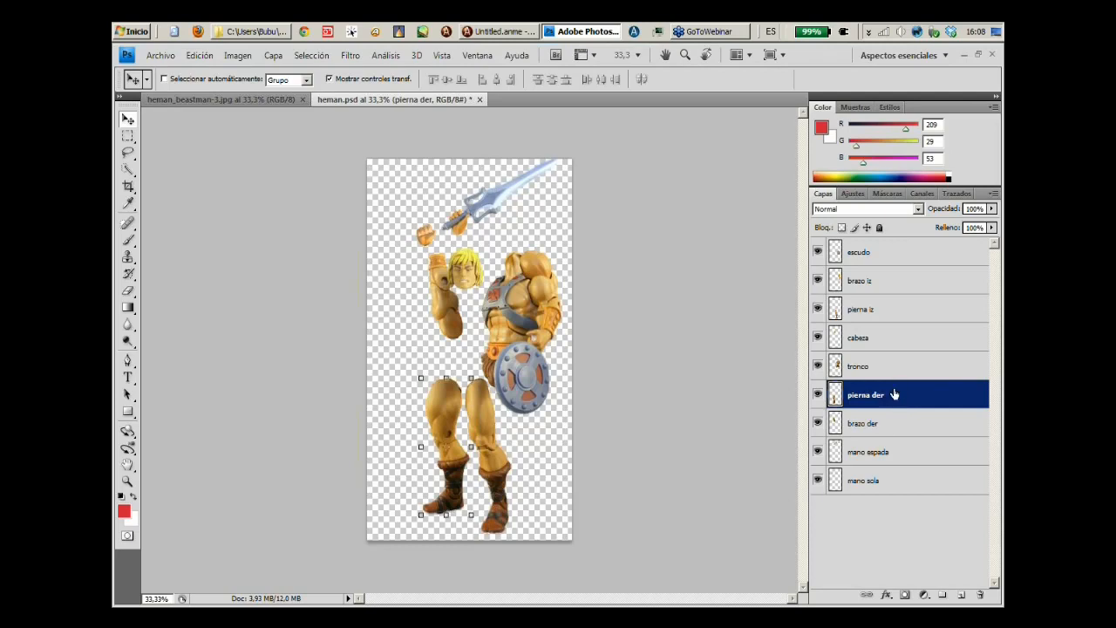
left_click(867, 423)
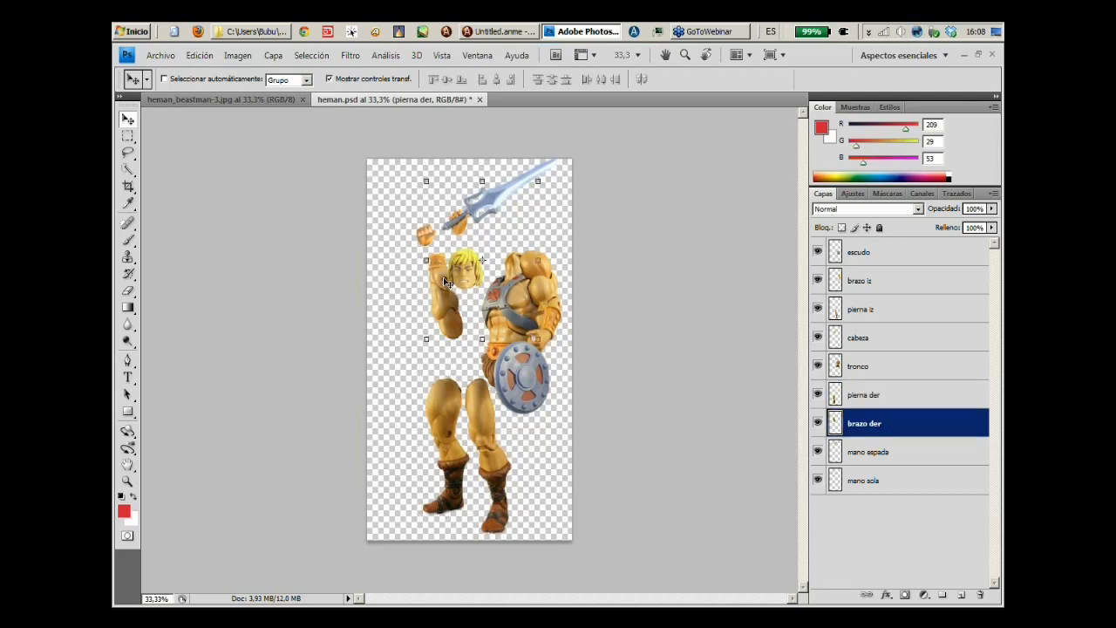
left_click(890, 452)
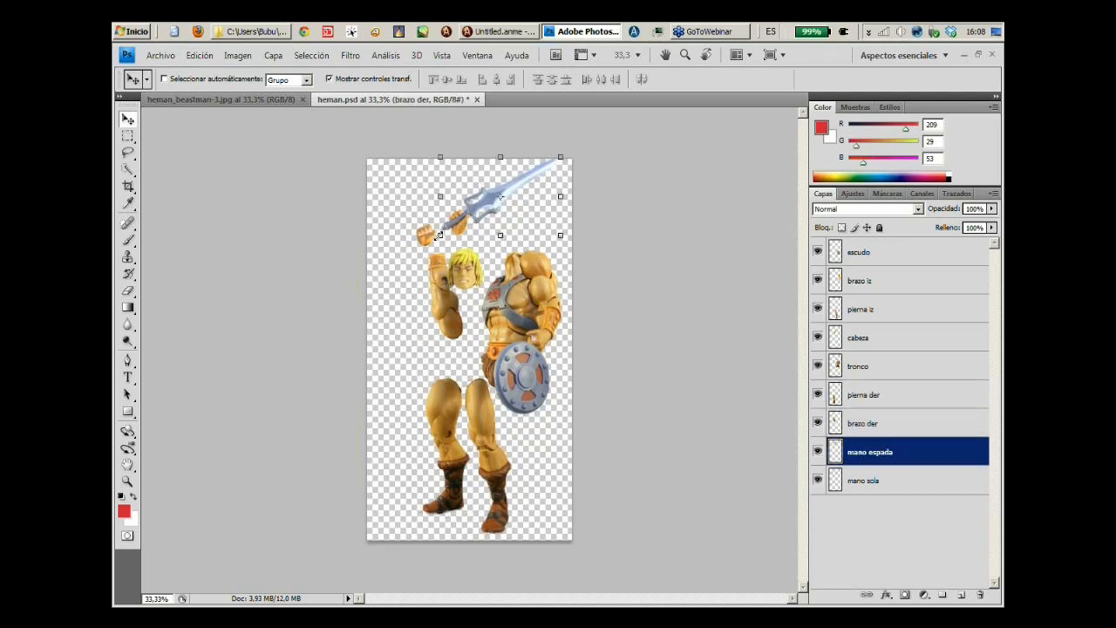
left_click(877, 481)
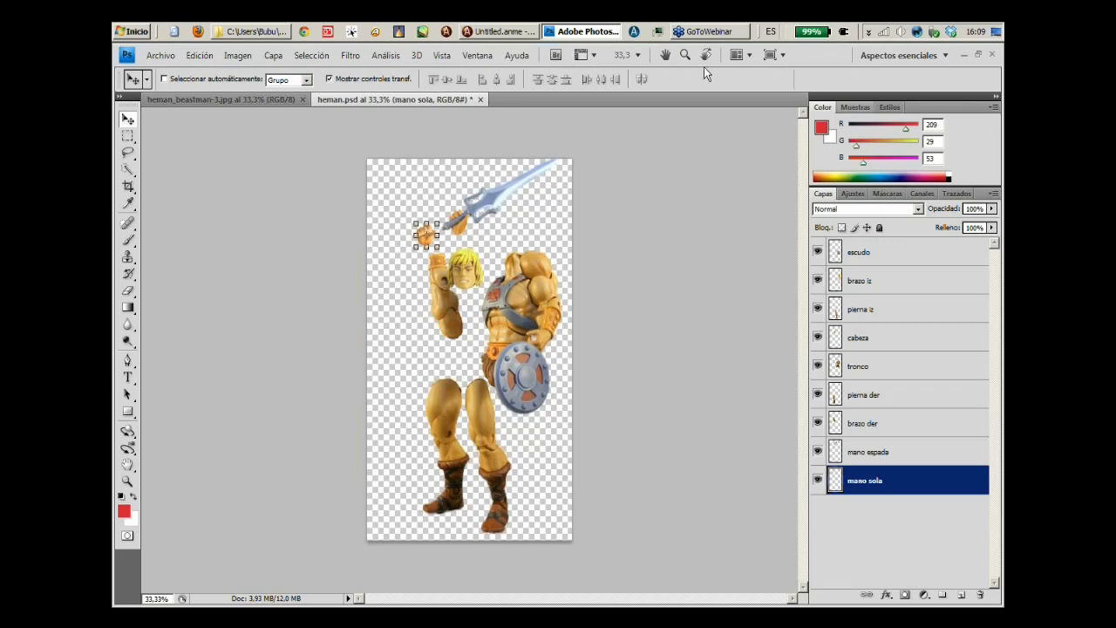
Close heman.psd without saving the changes.
left_click(479, 99)
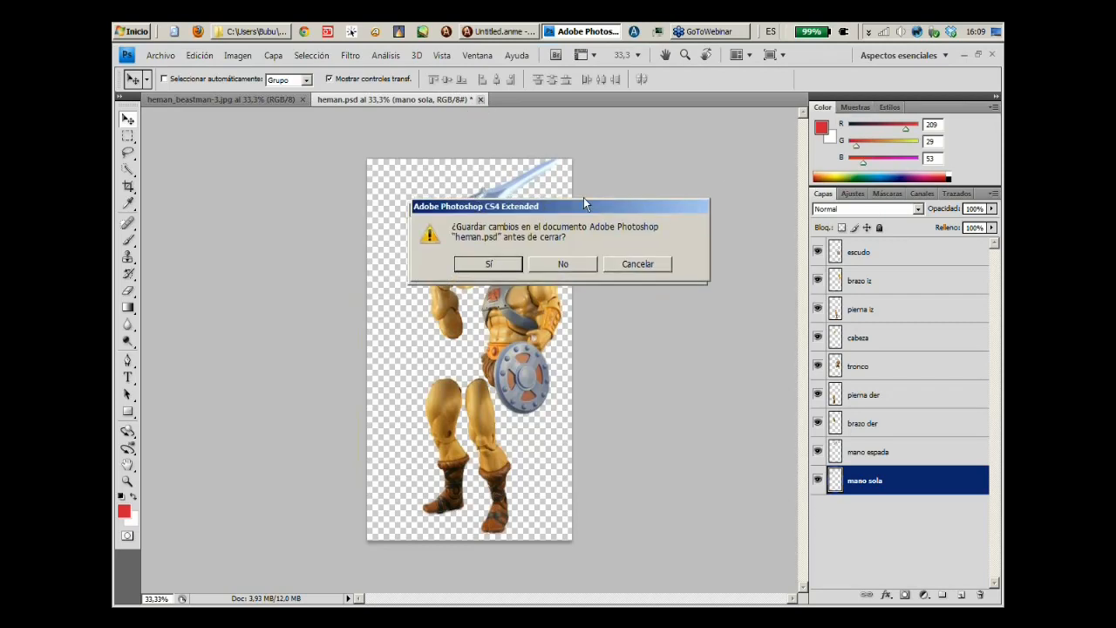
left_click_drag(584, 206, 620, 126)
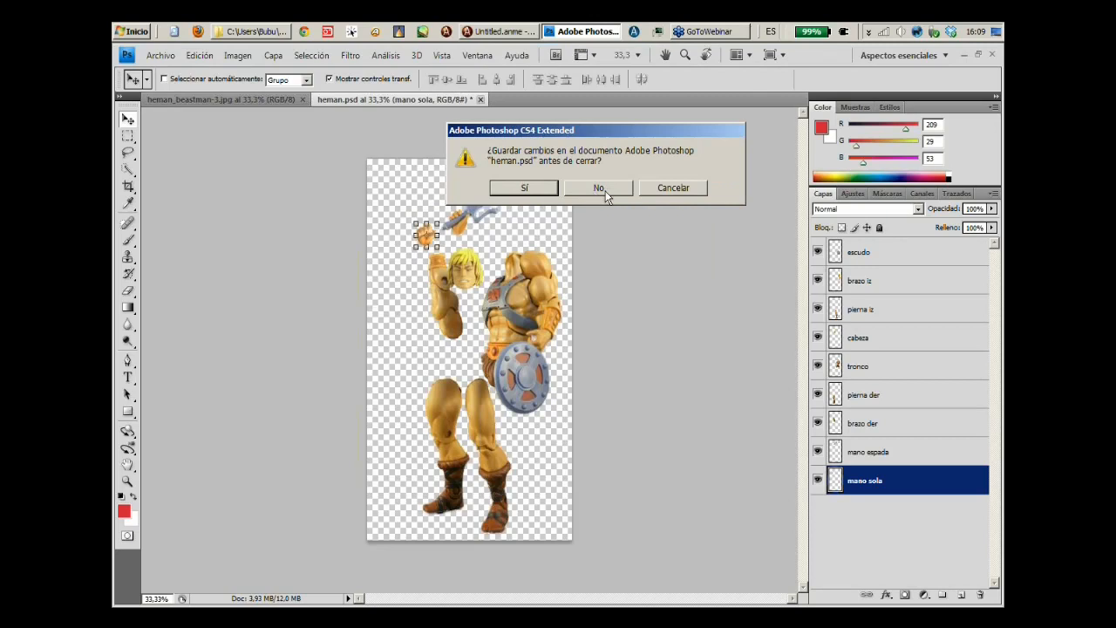
left_click(601, 191)
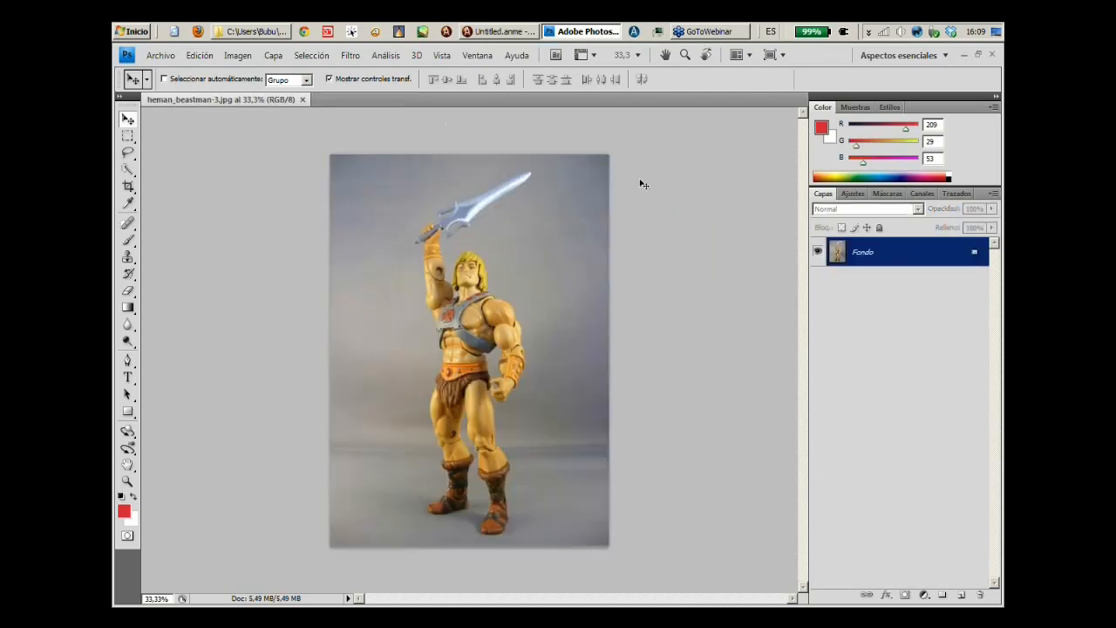
Close heman_beastman-3.jpg and switch from Photoshop to the empty Anime Studio Pro project.
left_click(303, 100)
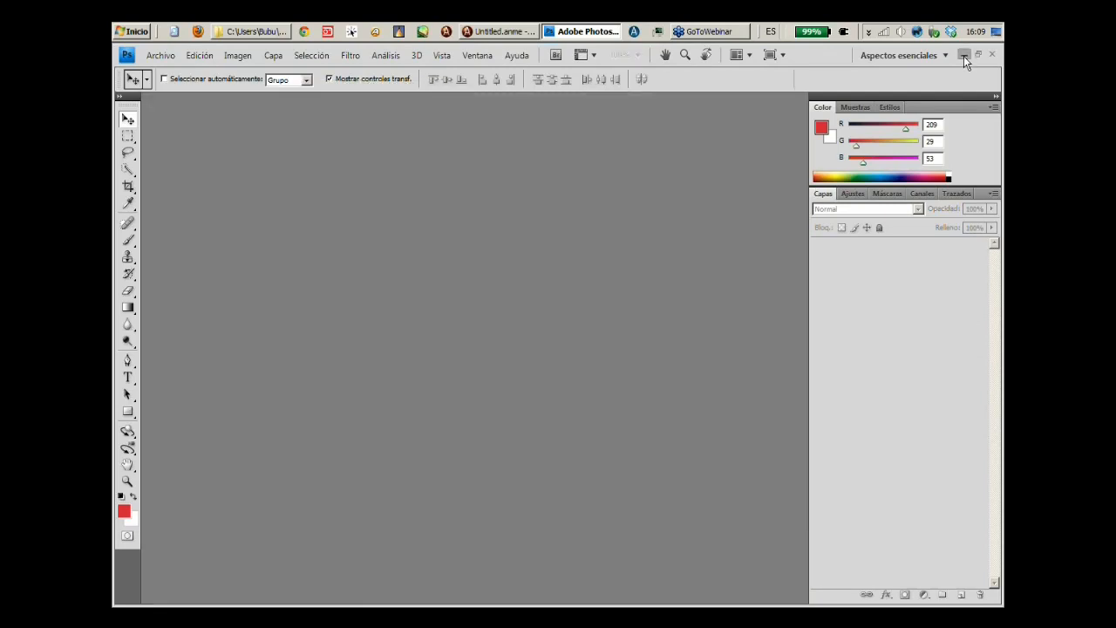
left_click(963, 55)
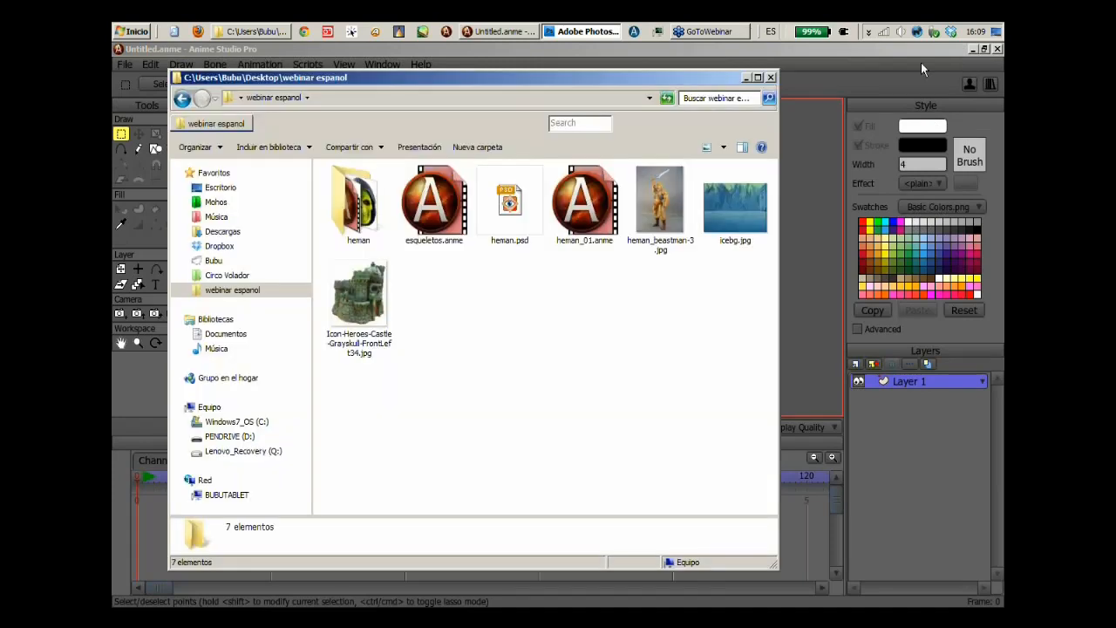
left_click_drag(718, 81, 792, 87)
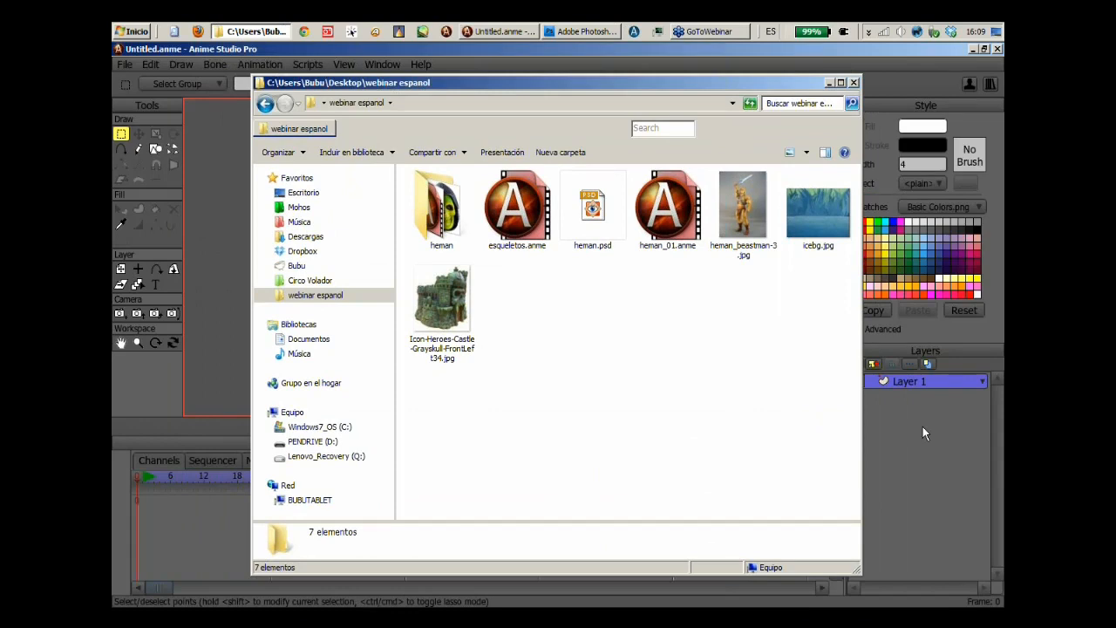
left_click(923, 427)
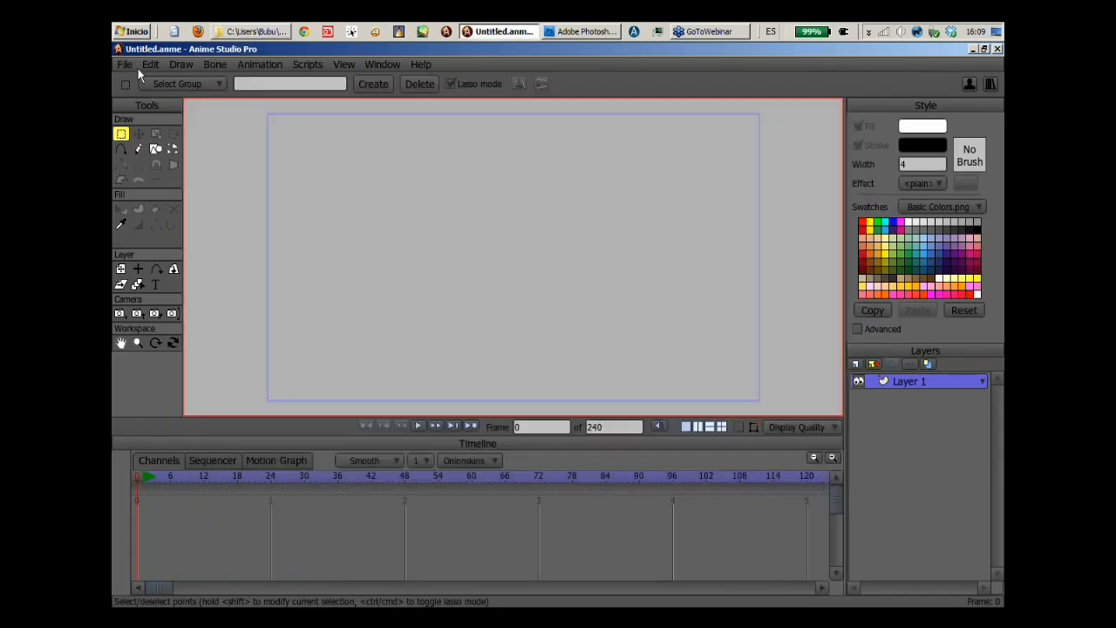
Move the timeline to frame 1 and return it to frame 0.
left_click(128, 62)
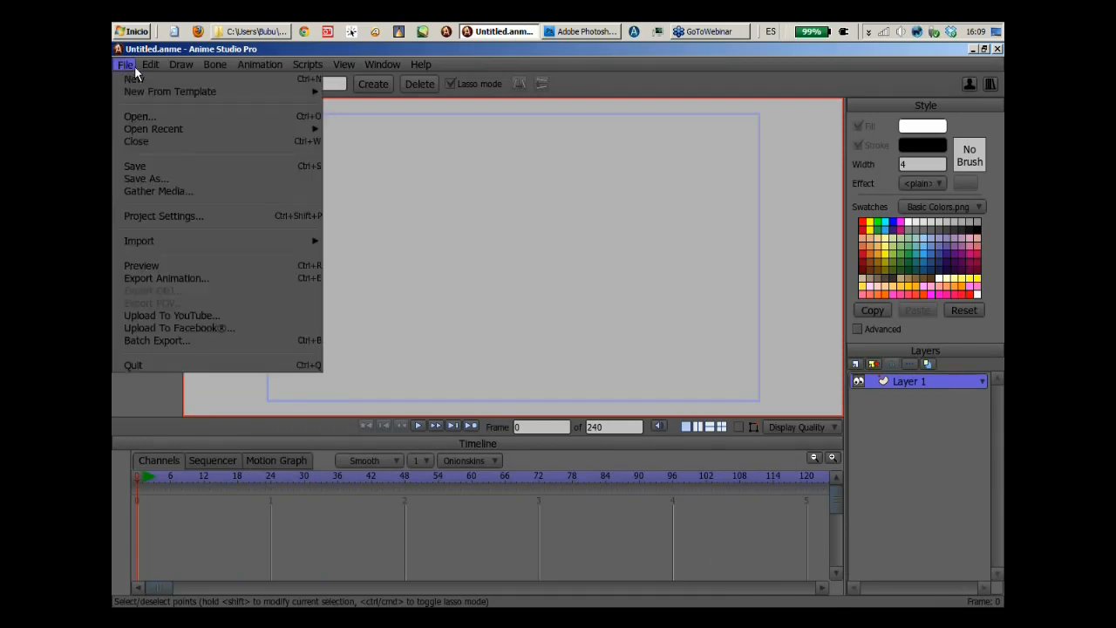
left_click(221, 83)
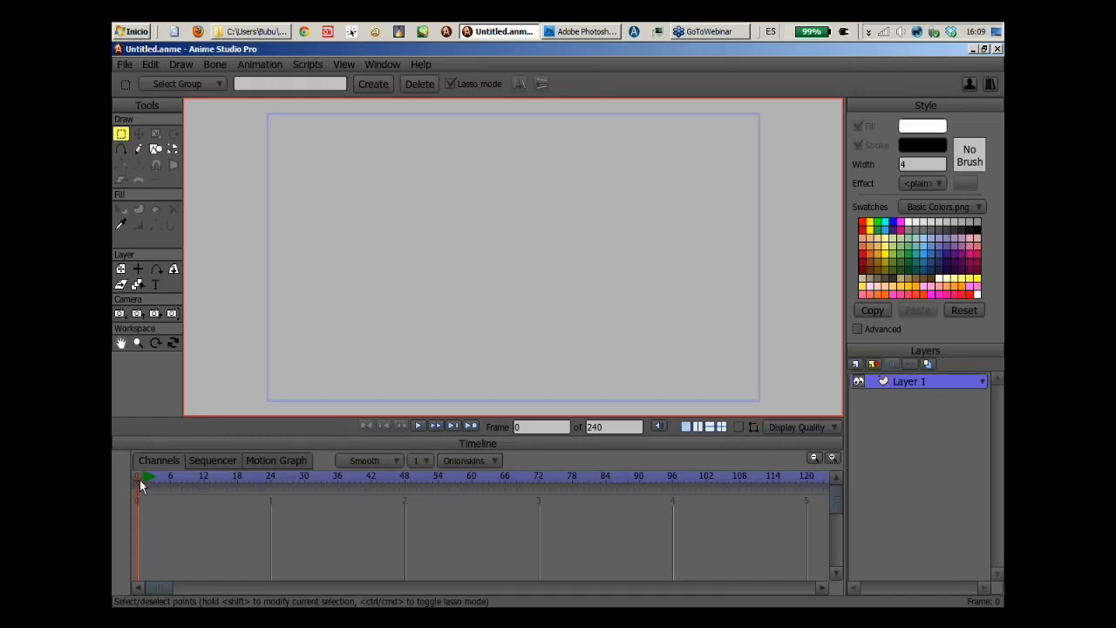
mouse_move(141, 480)
left_mouse_down()
mouse_move(224, 477)
mouse_move(136, 479)
left_mouse_up()
mouse_move(146, 478)
left_mouse_down()
mouse_move(230, 486)
mouse_move(145, 491)
left_mouse_up()
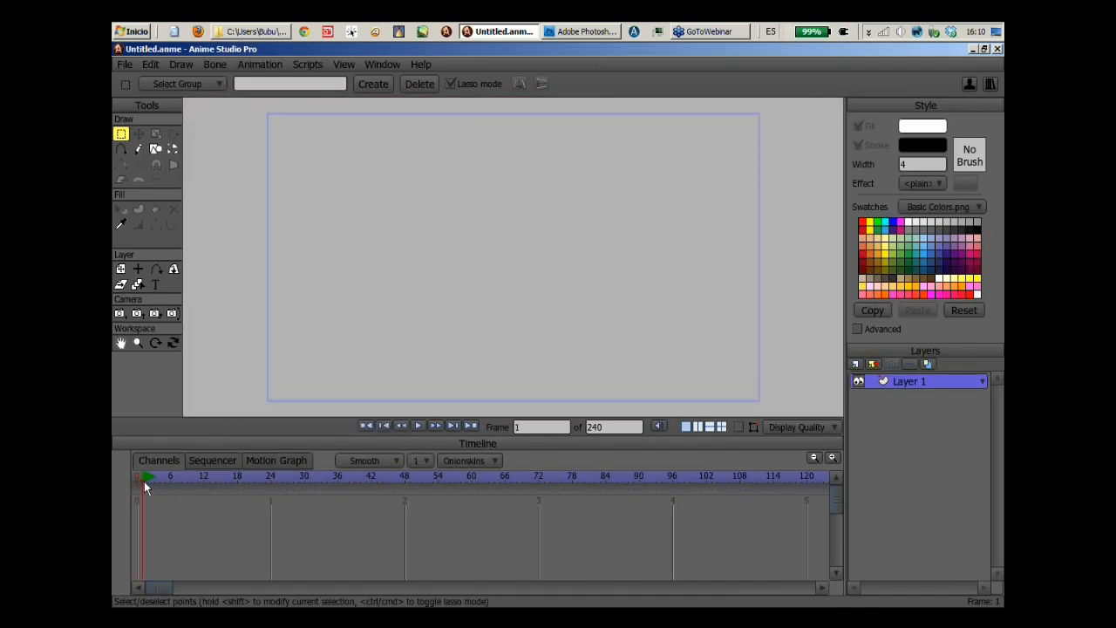
left_click(140, 478)
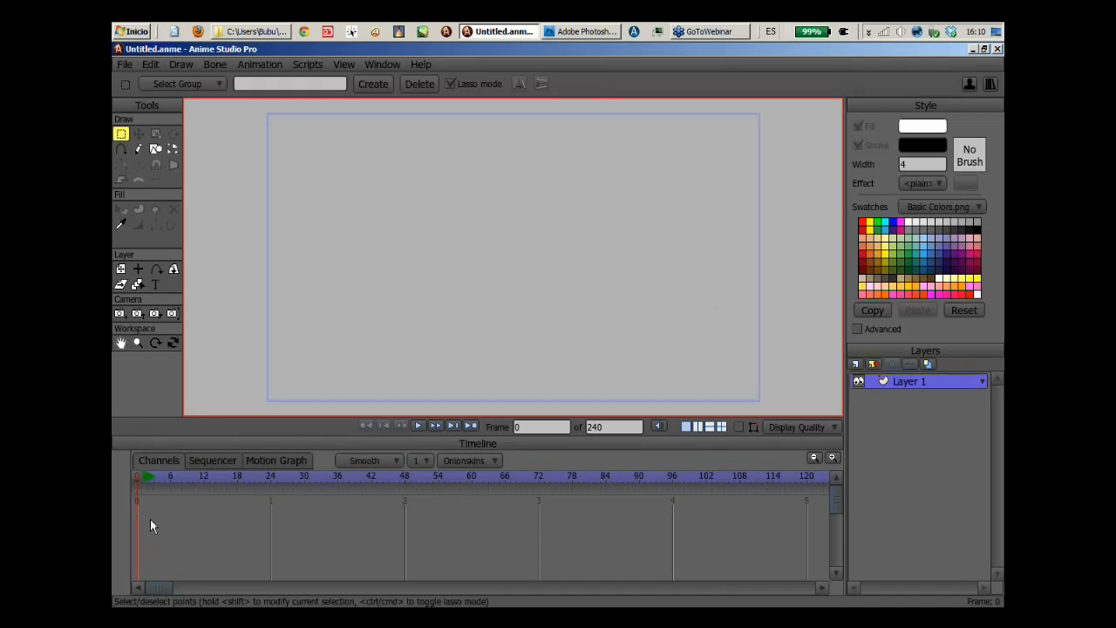
Import heman.psd from the webinar espanol folder into the Anime Studio Pro project, bringing in its layers individually.
left_click(276, 33)
left_click(261, 62)
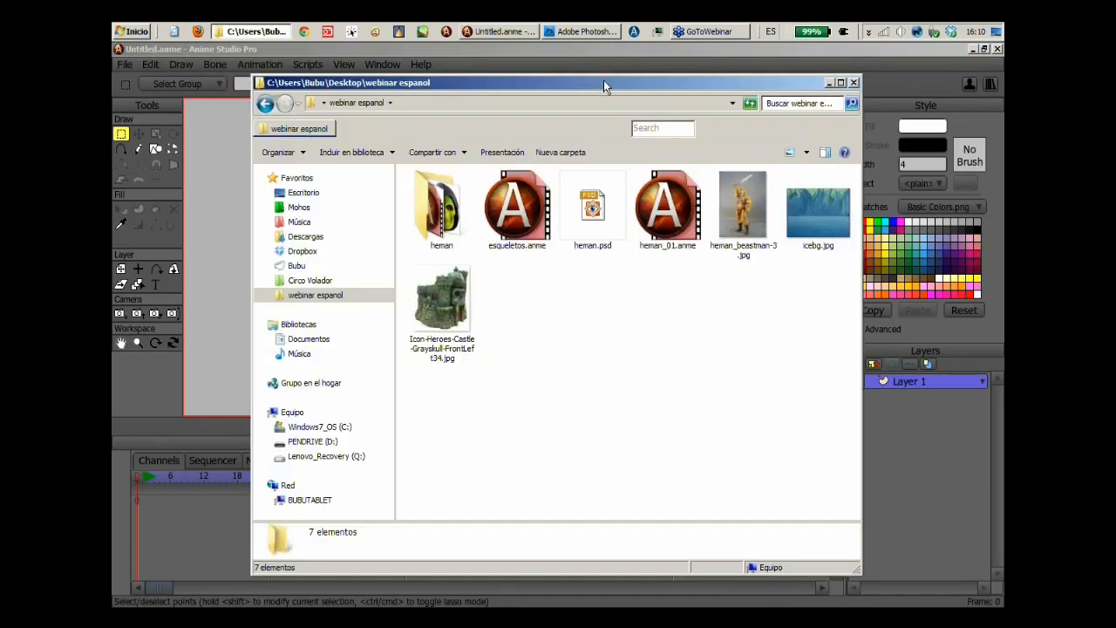
left_click_drag(604, 82, 684, 124)
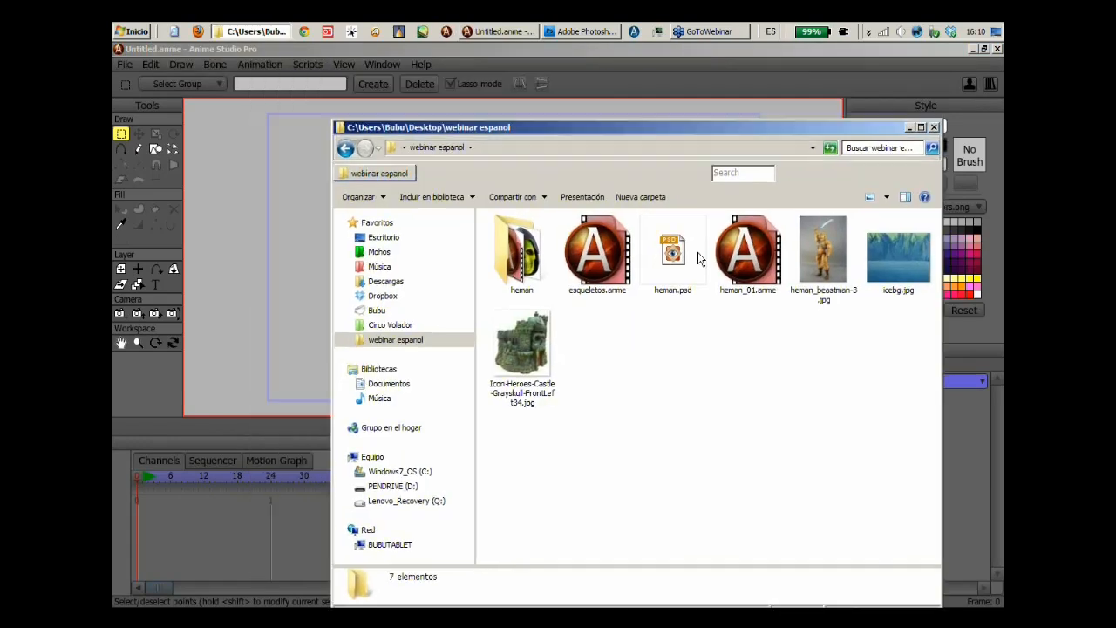
left_click(672, 253)
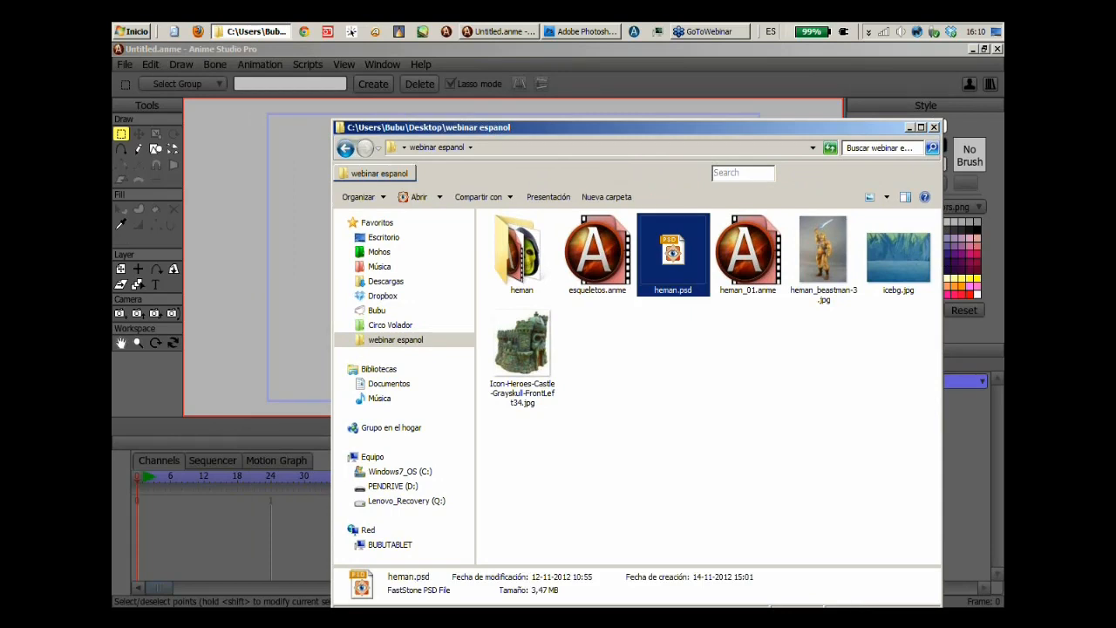
left_click_drag(664, 127, 654, 186)
left_click_drag(663, 310, 624, 135)
left_click(489, 36)
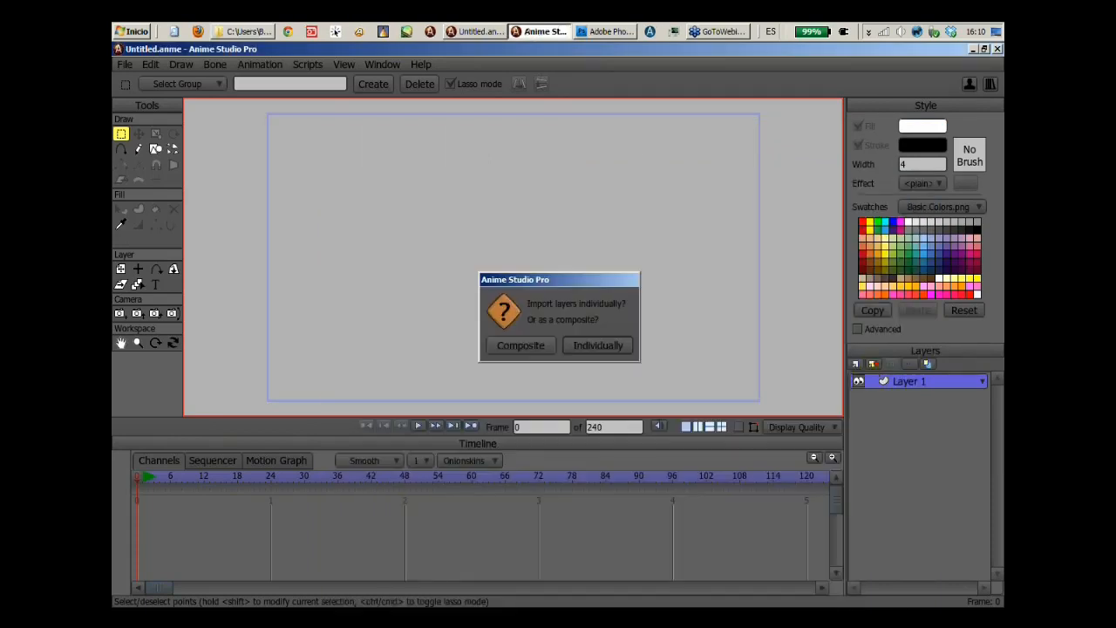
left_click_drag(619, 275, 583, 204)
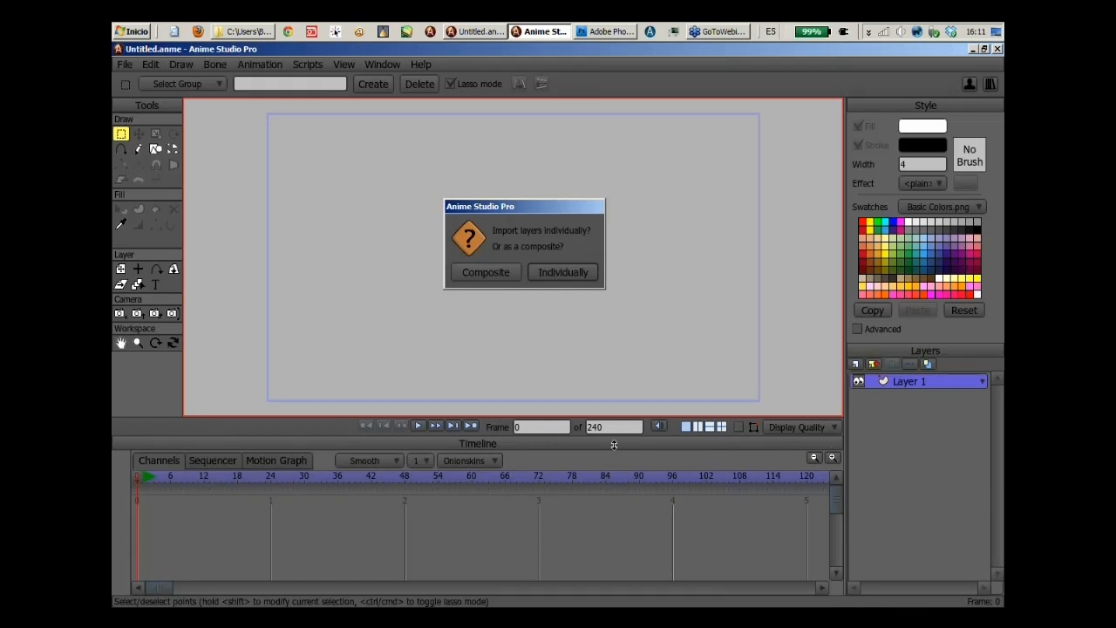
left_click(556, 274)
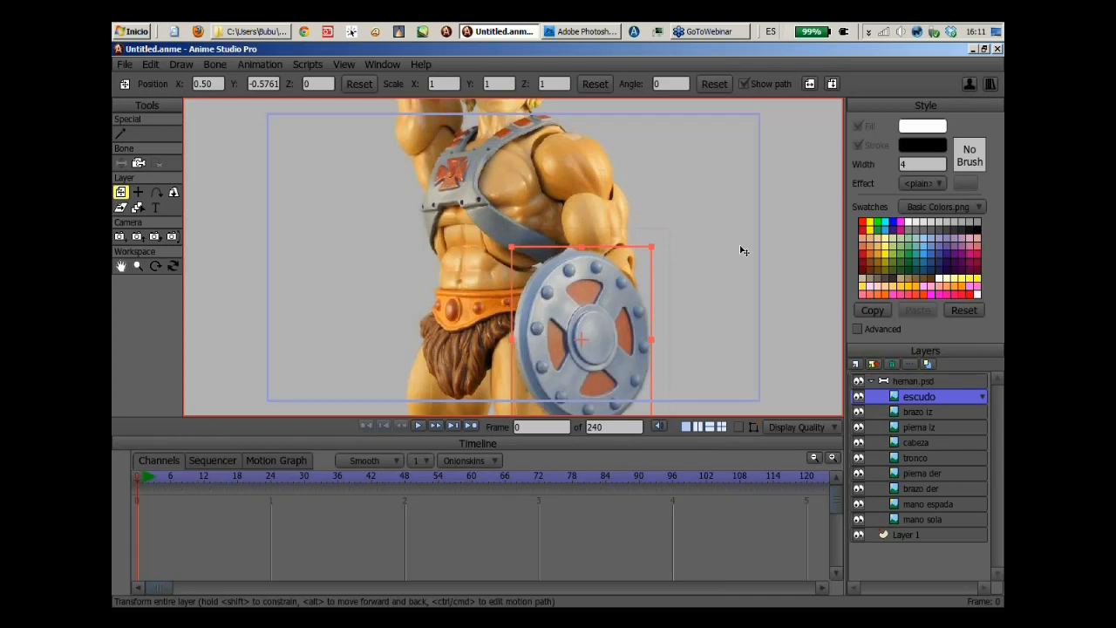
Scale the whole heman.psd bone layer down uniformly to about 0.285 so the full figure fits inside the frame.
left_click(901, 381)
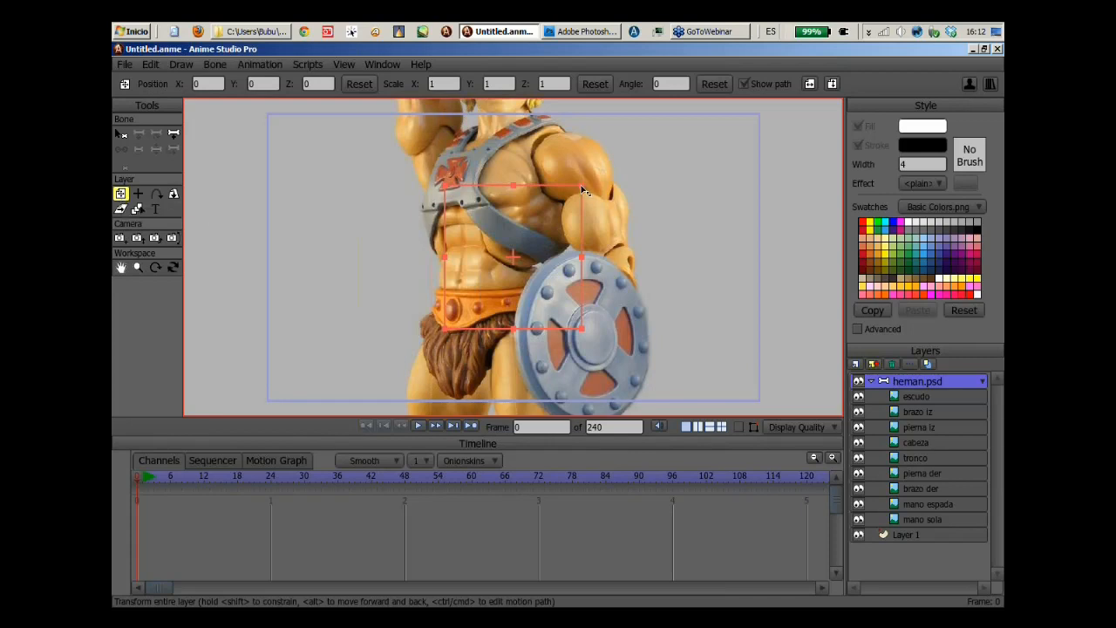
left_click_drag(583, 189, 510, 262)
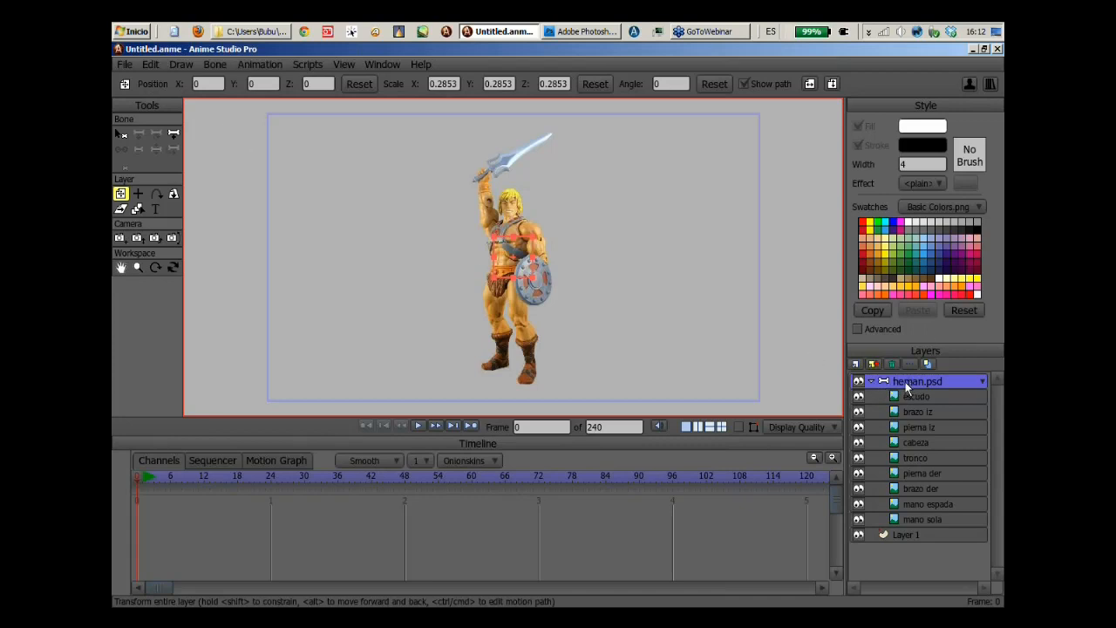
Add two vertical bones to the heman.psd layer, one from the feet to the waist and one from the waist to above the head.
left_click(124, 135)
left_click(173, 135)
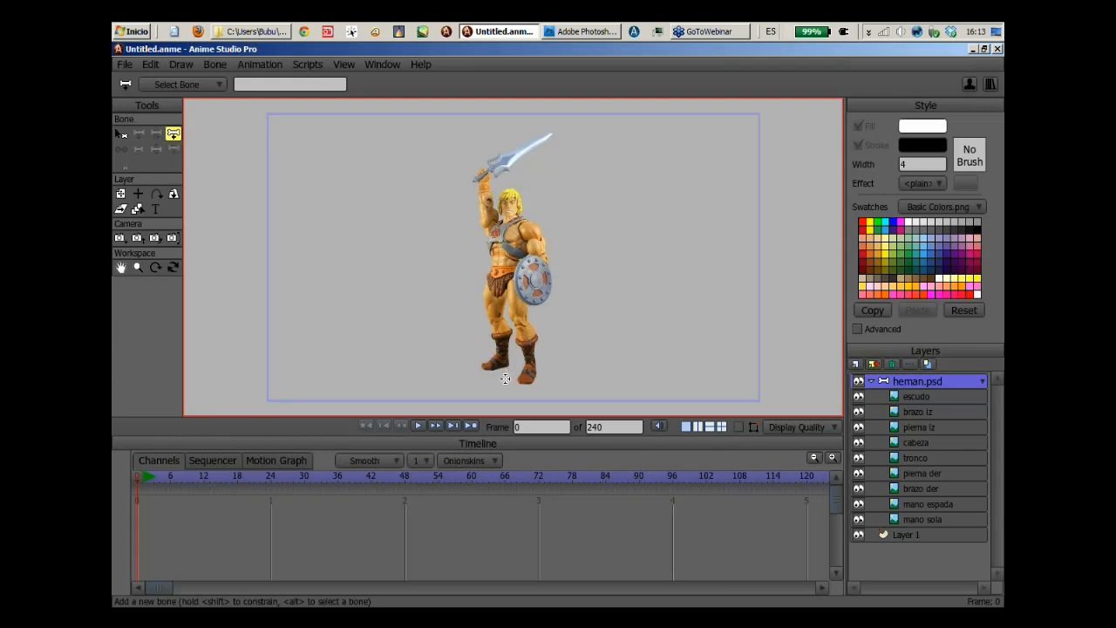
left_click_drag(507, 373, 507, 269)
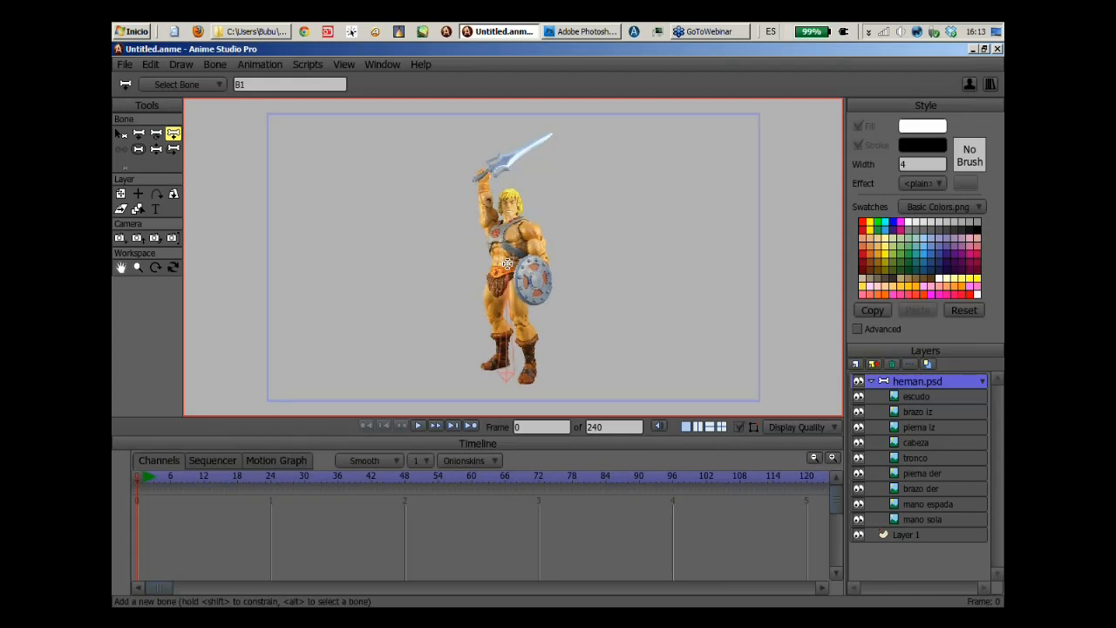
left_click_drag(506, 265, 509, 145)
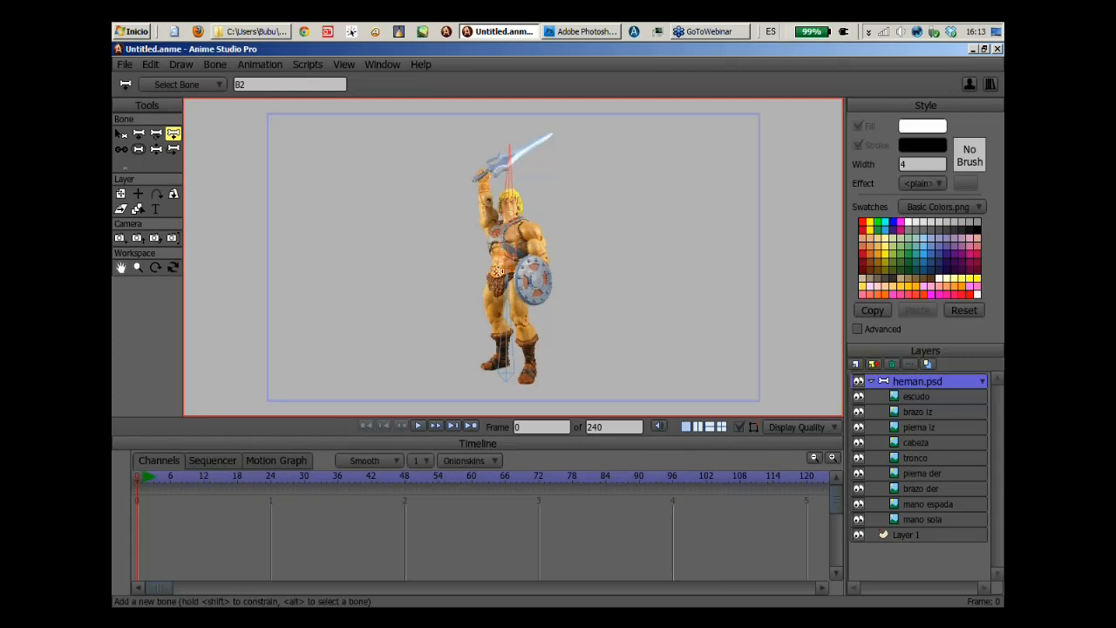
Test the two bones with Manipulate Bones by bending the figure's upper body sideways.
left_click(155, 150)
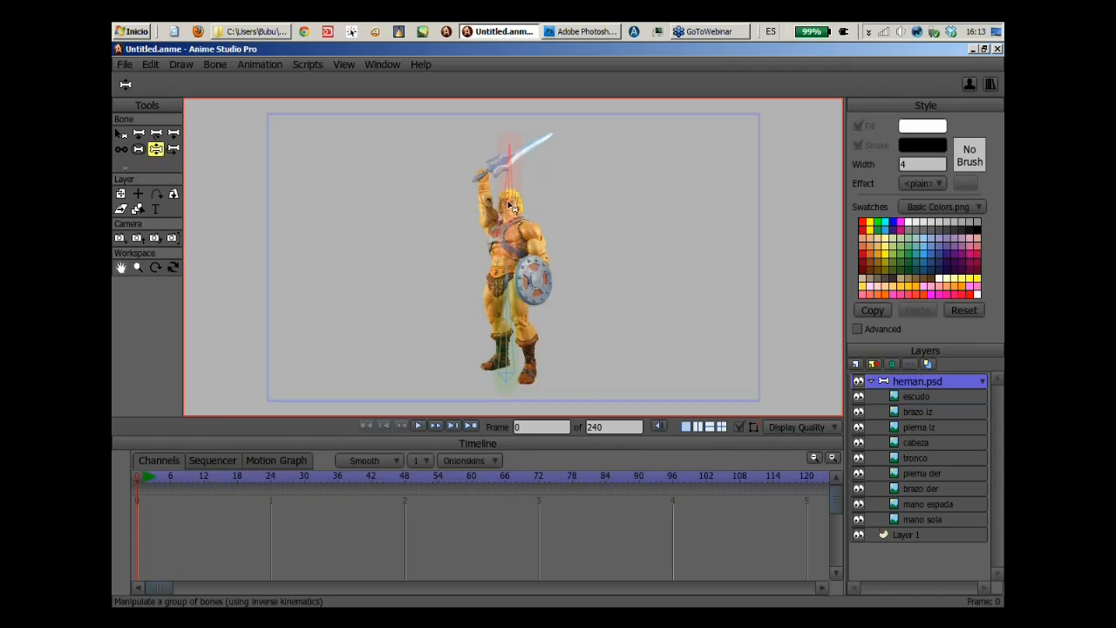
left_click_drag(510, 204, 549, 286)
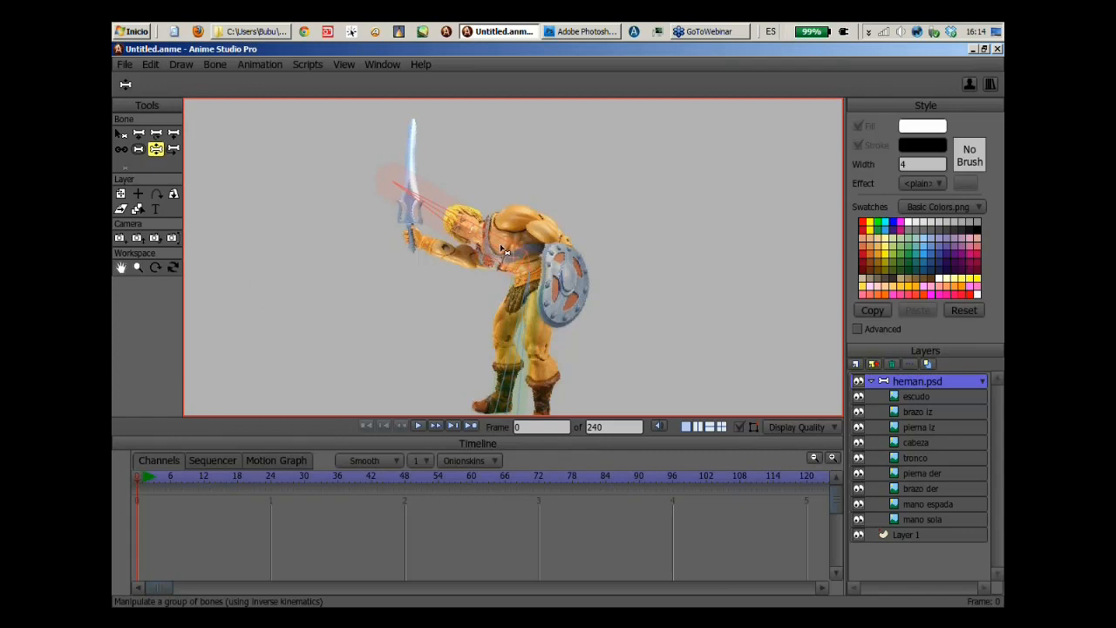
left_click_drag(536, 205, 382, 190)
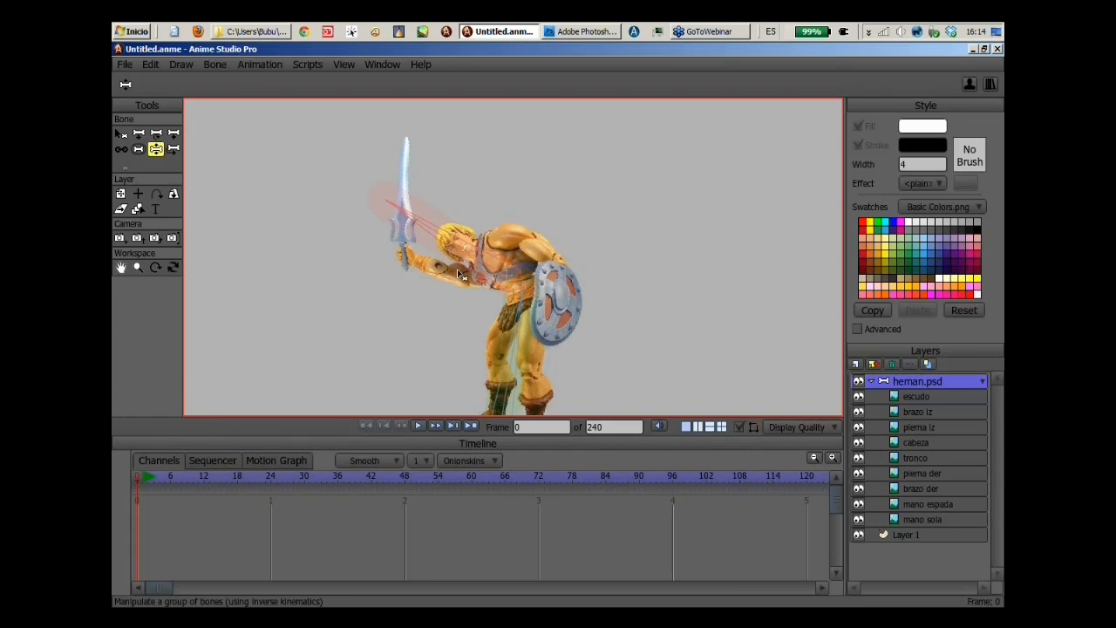
Widen the influence area of the upper and lower bones with the Bone Strength tool.
left_click(138, 150)
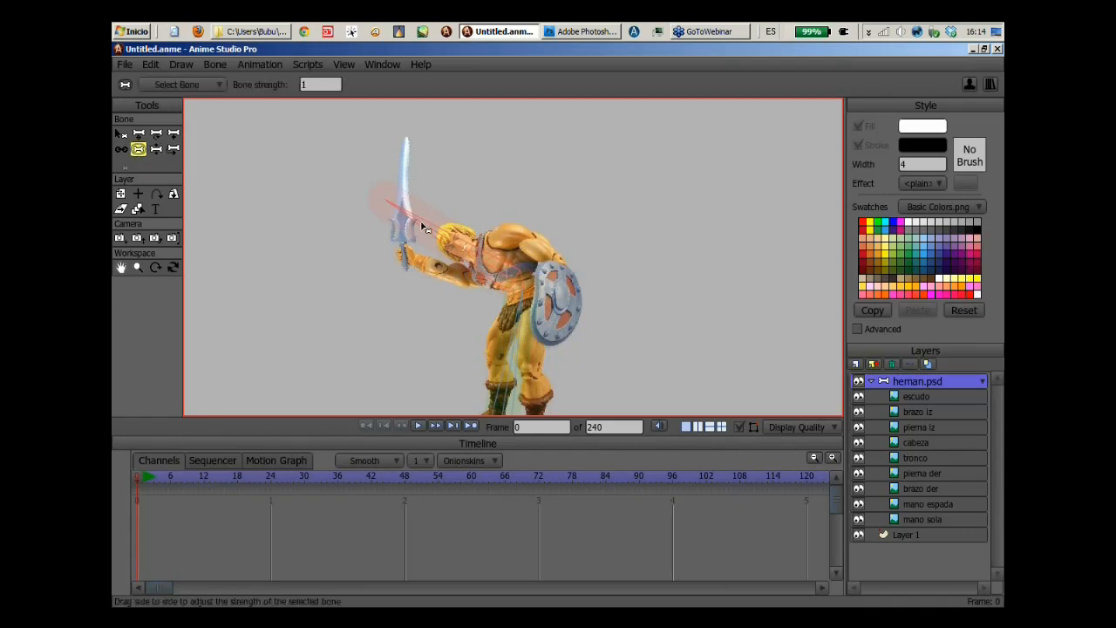
left_click_drag(420, 220, 614, 148)
left_click(155, 150)
key("s")
left_click(487, 288)
left_click_drag(488, 288, 607, 299)
Bend the figure again with Manipulate Bones to test the wider bone influence areas.
key("z")
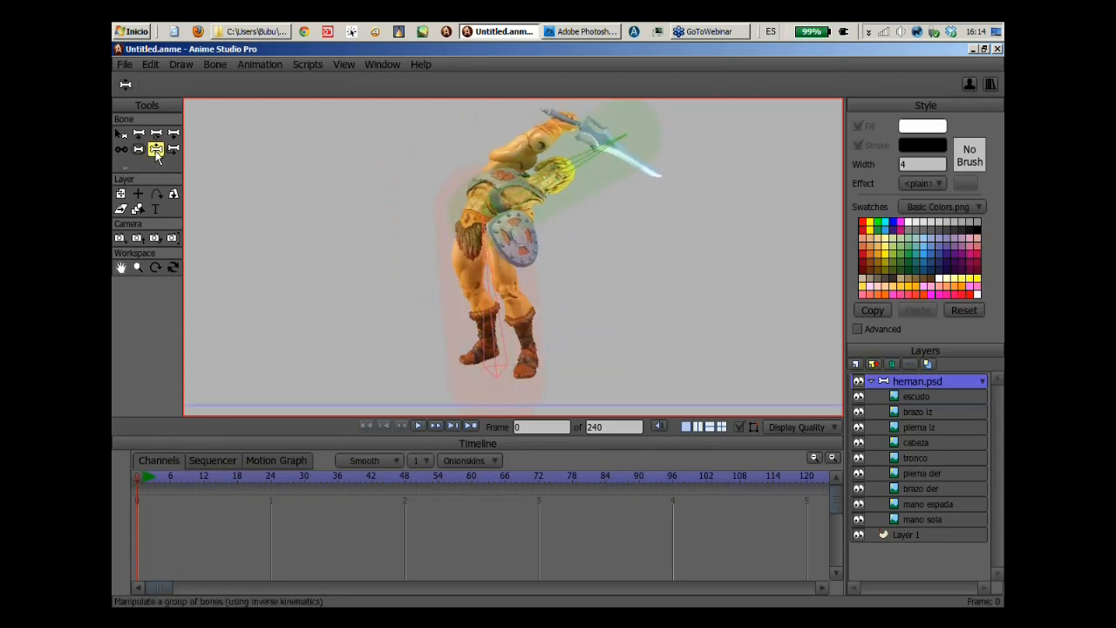
left_click_drag(566, 181, 585, 161)
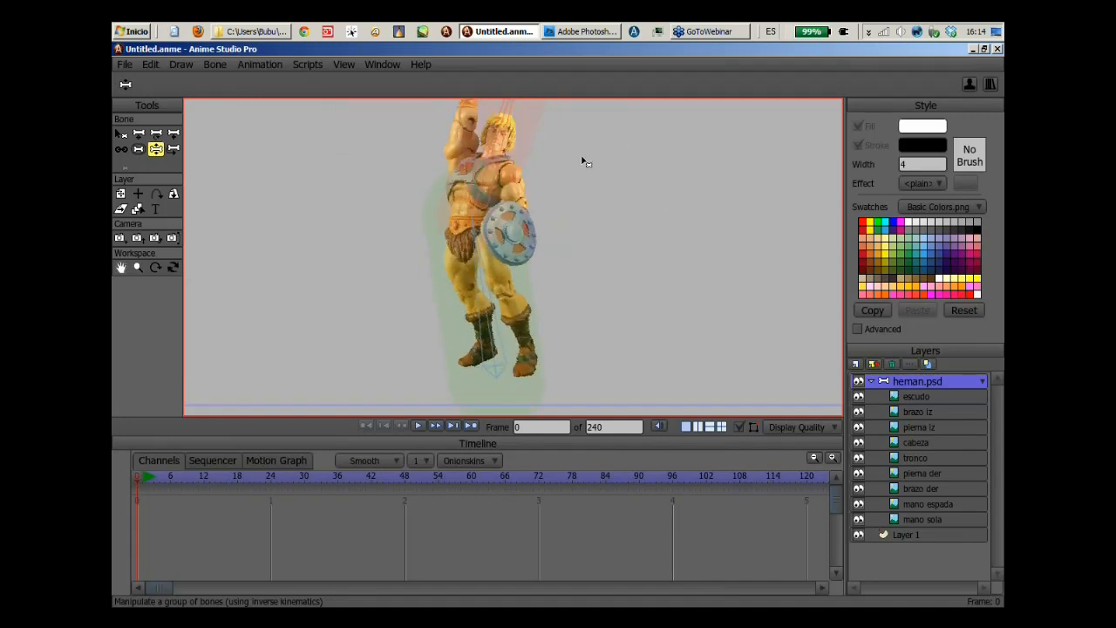
scroll(537, 222, "down", 2)
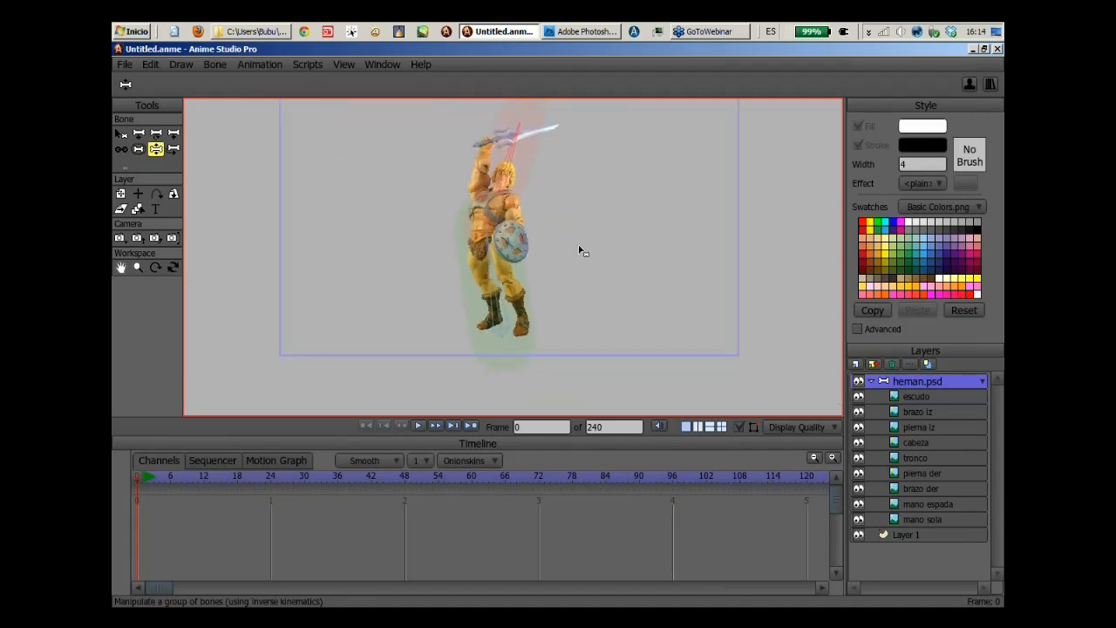
Select both test bones on the heman.psd layer and delete them.
left_click(121, 133)
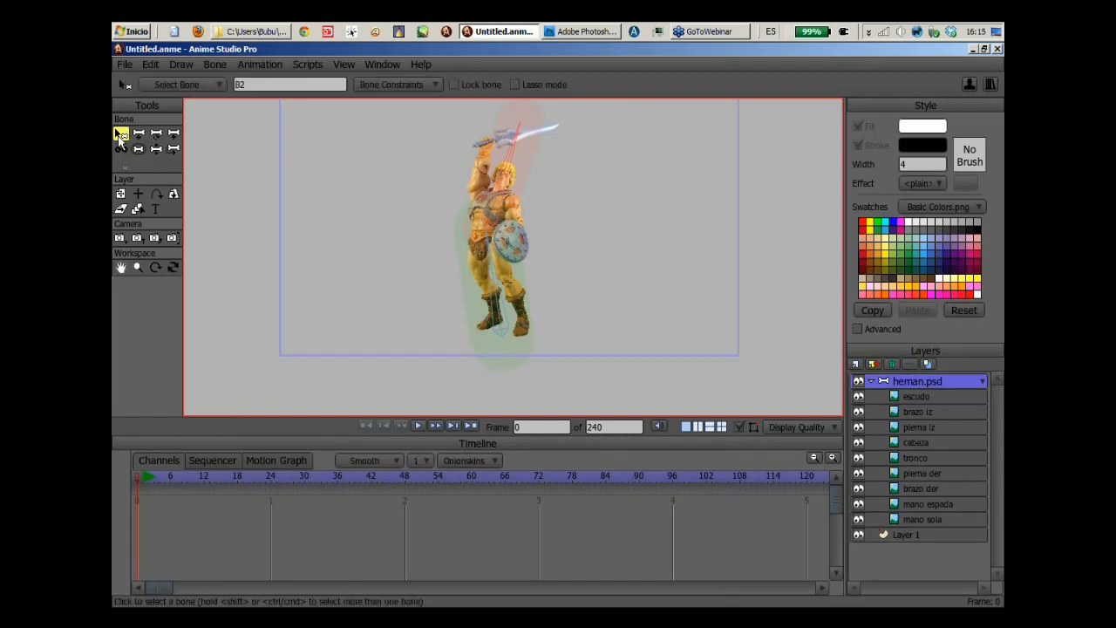
left_click_drag(382, 106, 635, 365)
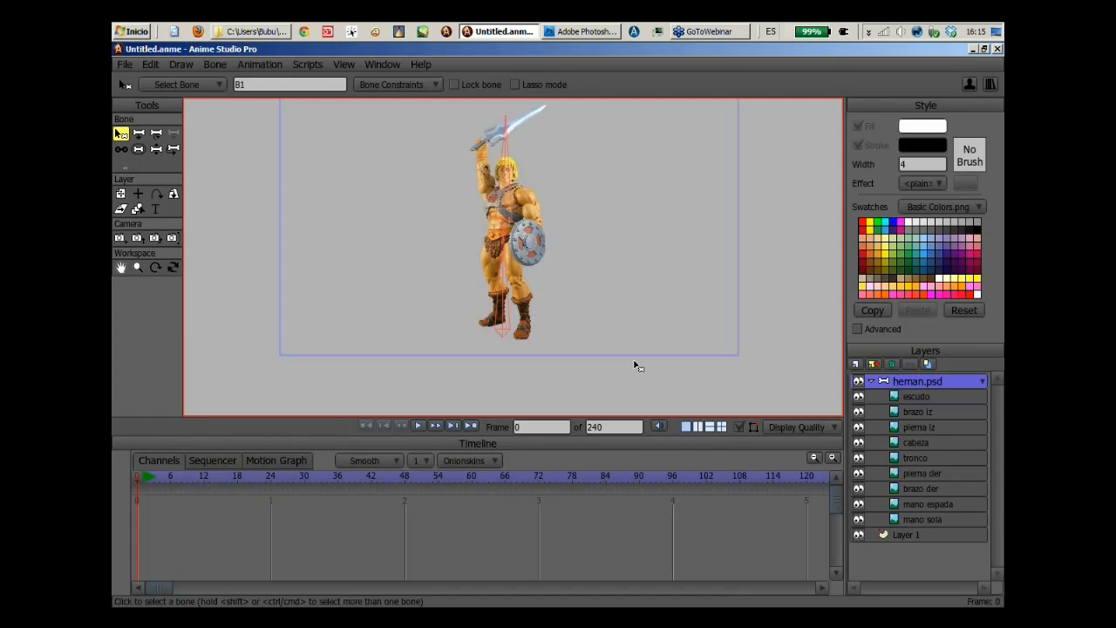
key("Delete")
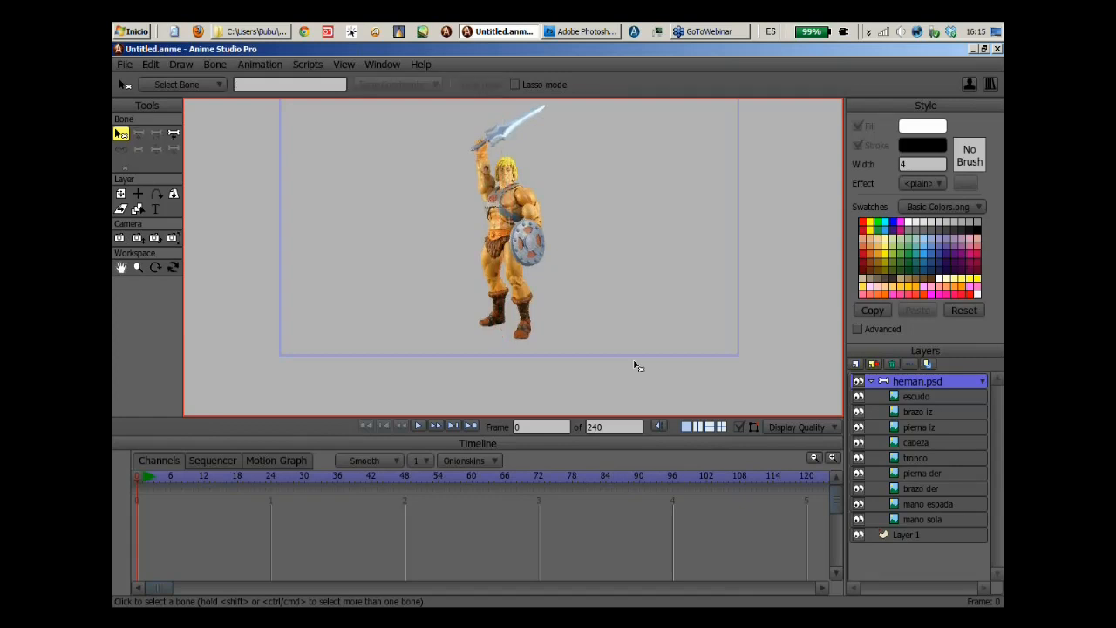
Add a chain of bones running from the pelvis up through the torso to the top of the head.
left_click(174, 134)
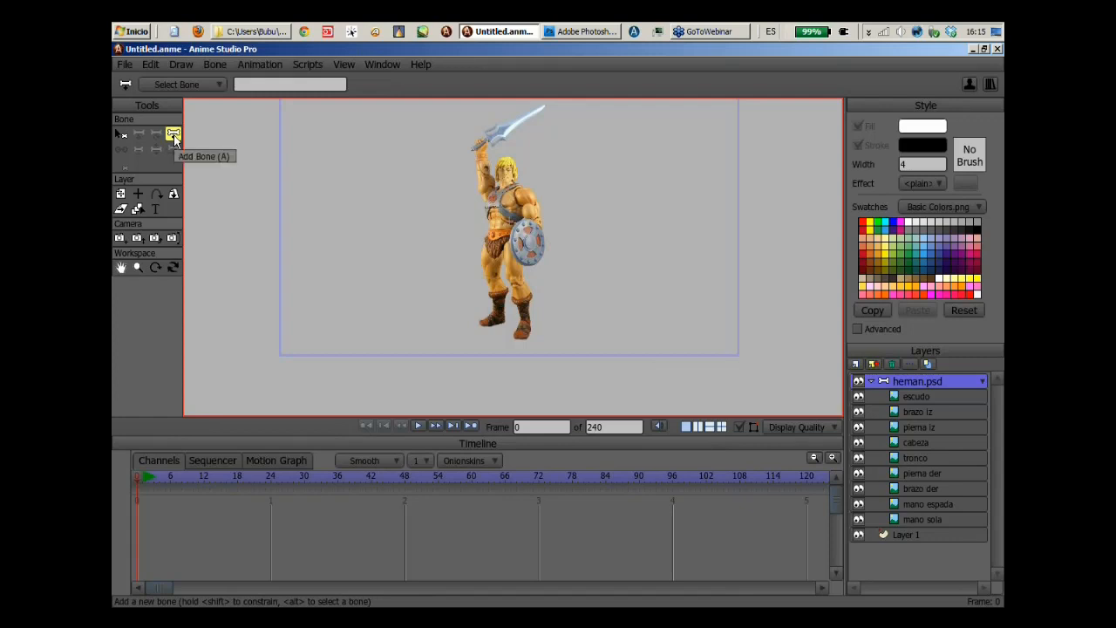
scroll(593, 165, "up", 4)
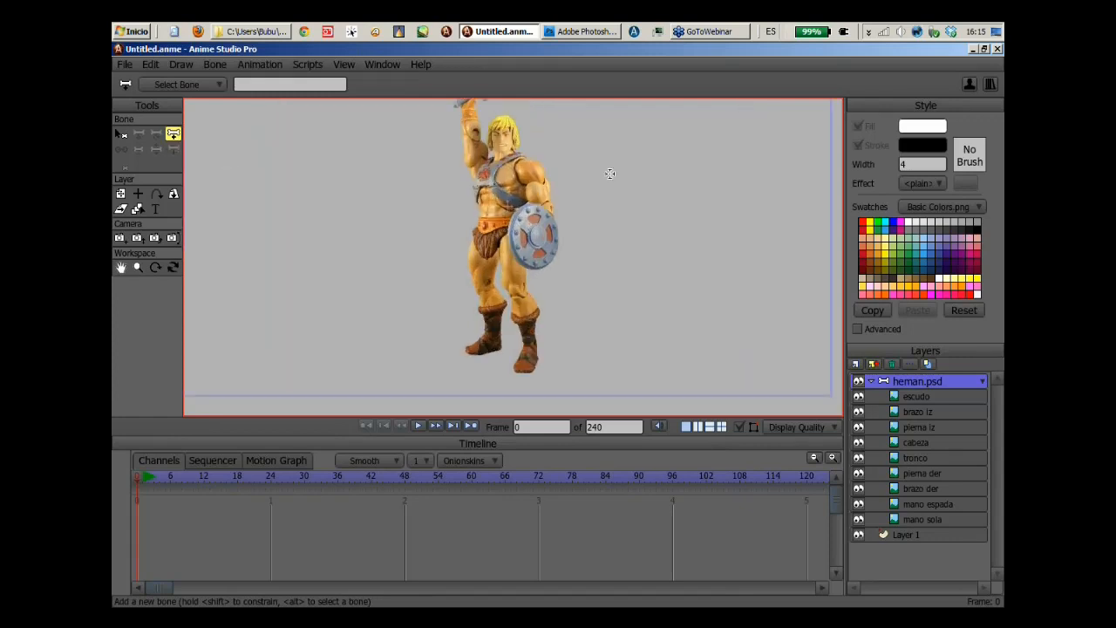
scroll(628, 209, "up", 5)
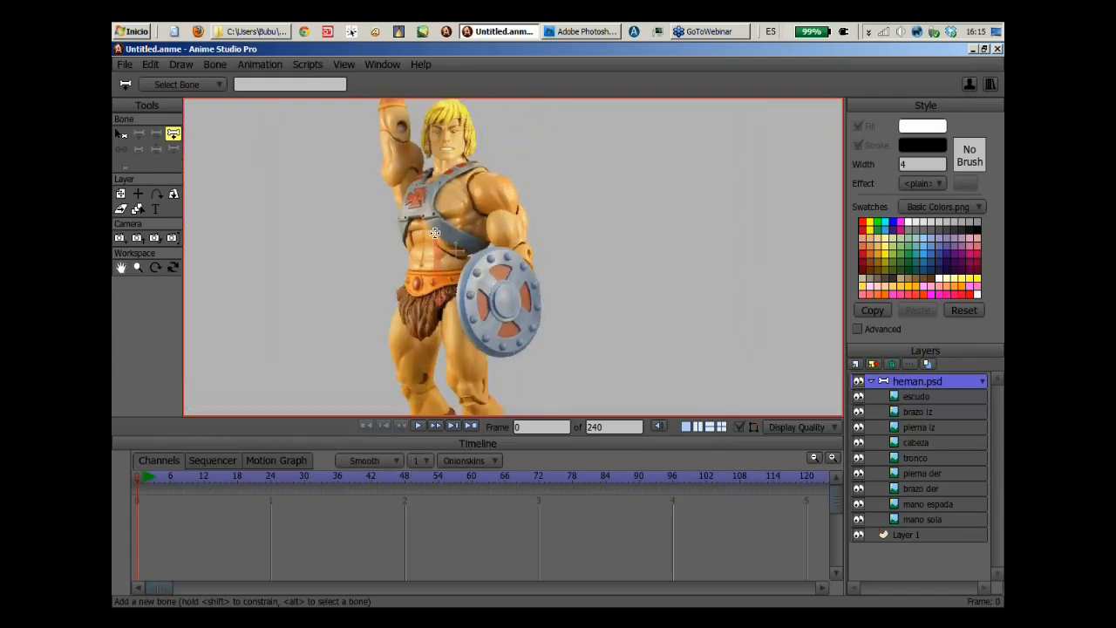
left_click_drag(441, 303, 434, 230)
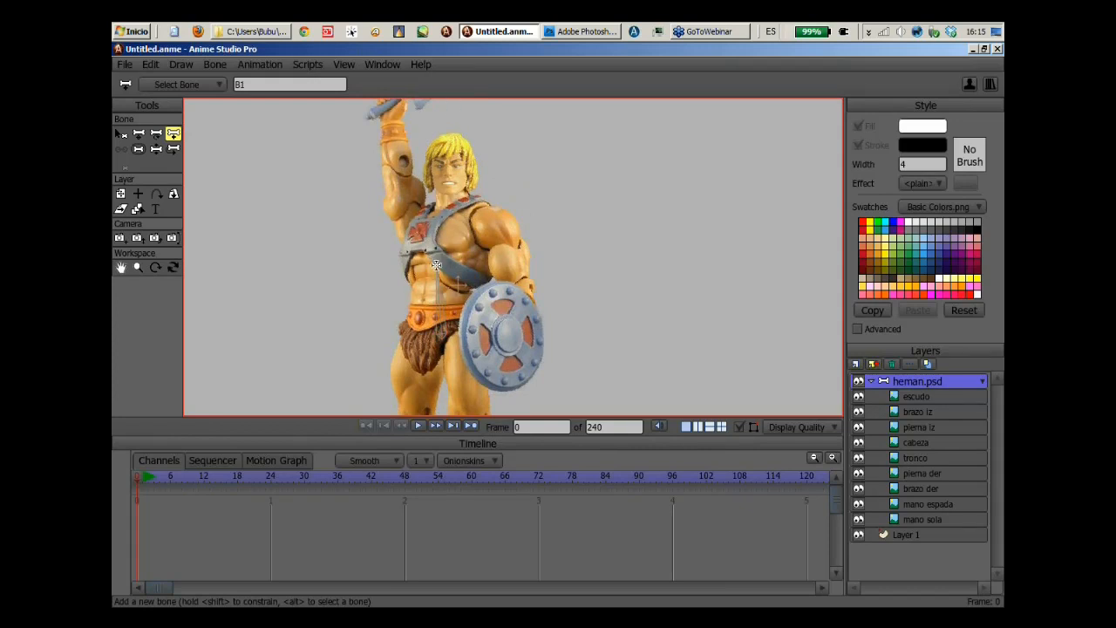
left_click_drag(447, 213, 448, 143)
Branch a three-bone chain off the chest bone, from the shoulder to the hand of the shield arm, and hide the escudo layer.
left_click(444, 236, "alt")
left_click_drag(487, 223, 502, 245)
left_click_drag(503, 247, 520, 288)
left_click_drag(523, 290, 483, 372)
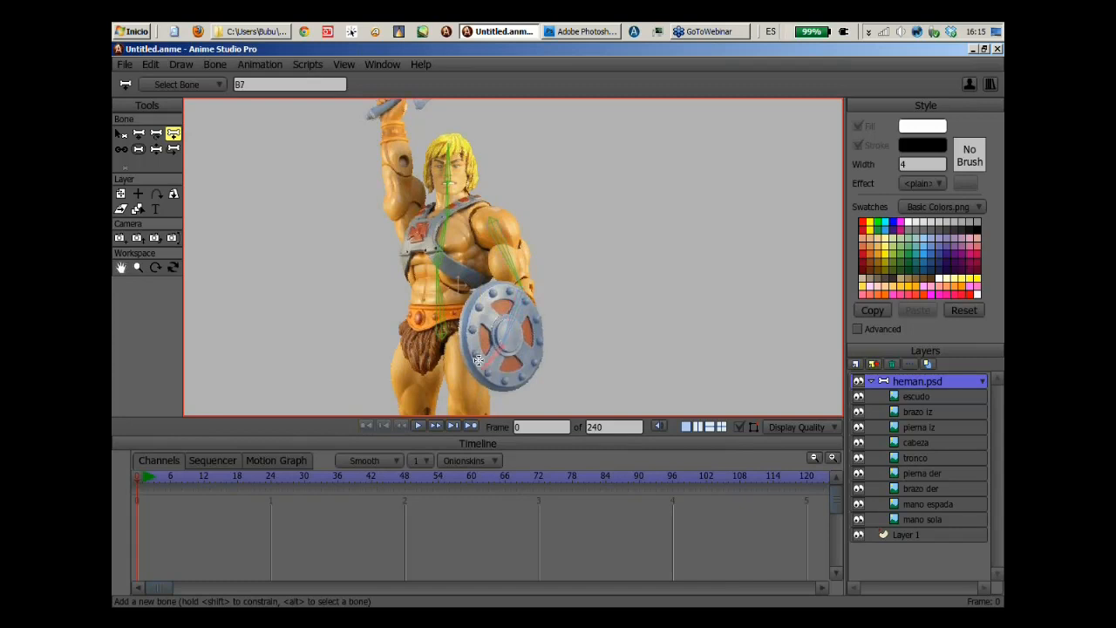
left_click(859, 397)
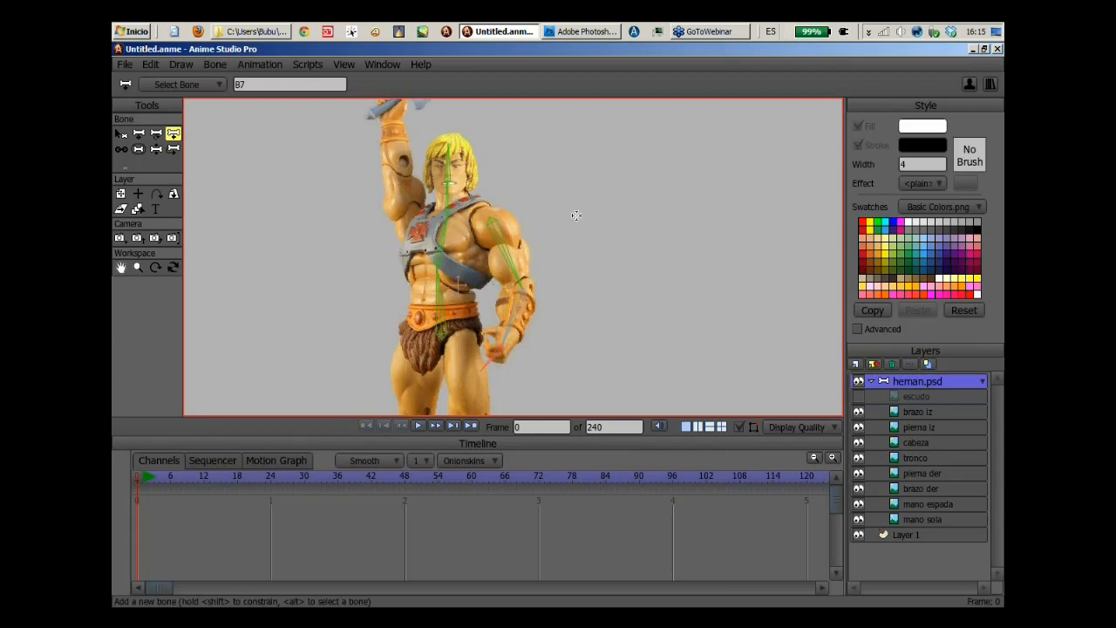
Branch a three-bone chain off the chest bone, from the shoulder along the raised sword arm to the hand.
left_click(443, 232, "alt")
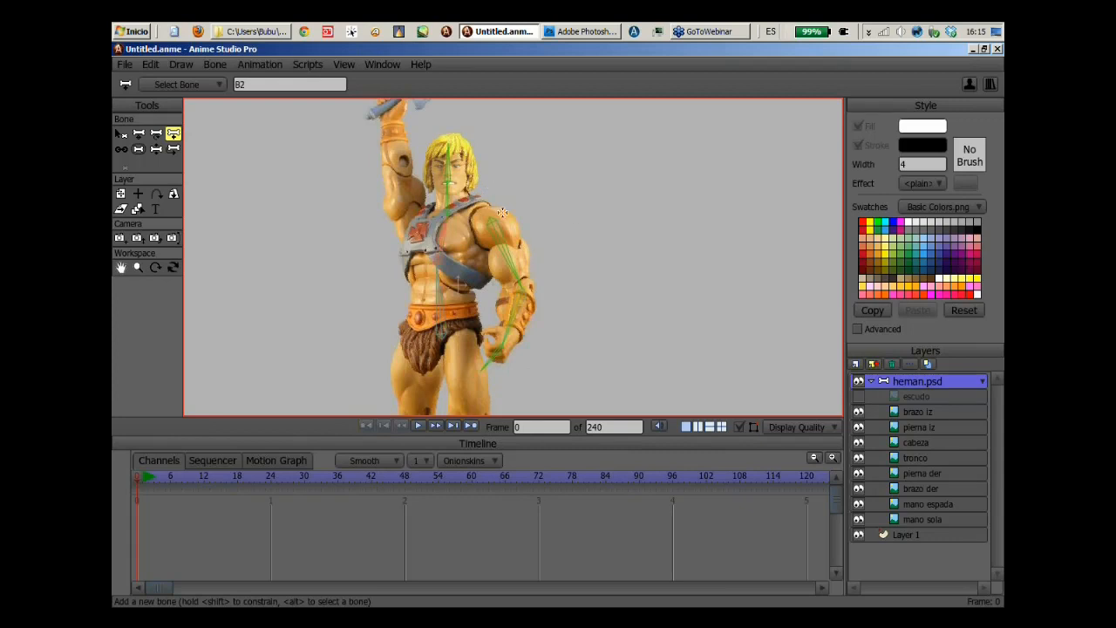
left_click_drag(502, 213, 570, 284)
left_click_drag(472, 279, 452, 230)
left_click_drag(452, 230, 445, 151)
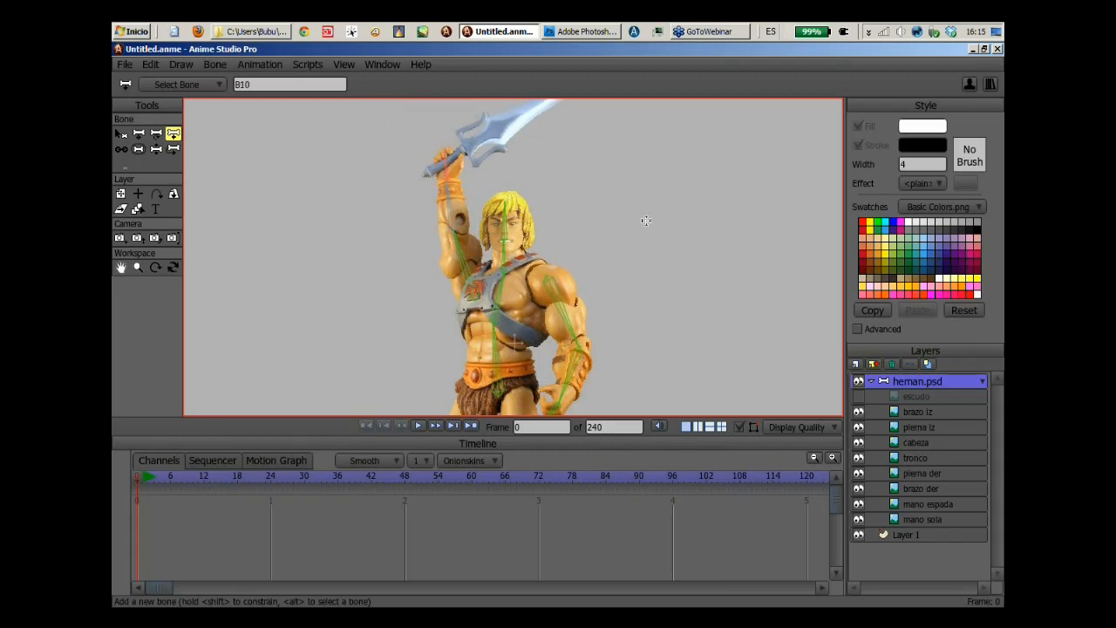
Branch a three-bone chain off the pelvis bone down each leg, from the hip through the knee to the foot.
scroll(620, 234, "down", 3)
left_click_drag(526, 311, 520, 198)
left_click(498, 227, "alt")
left_click_drag(512, 245, 520, 311)
left_click_drag(519, 311, 533, 397)
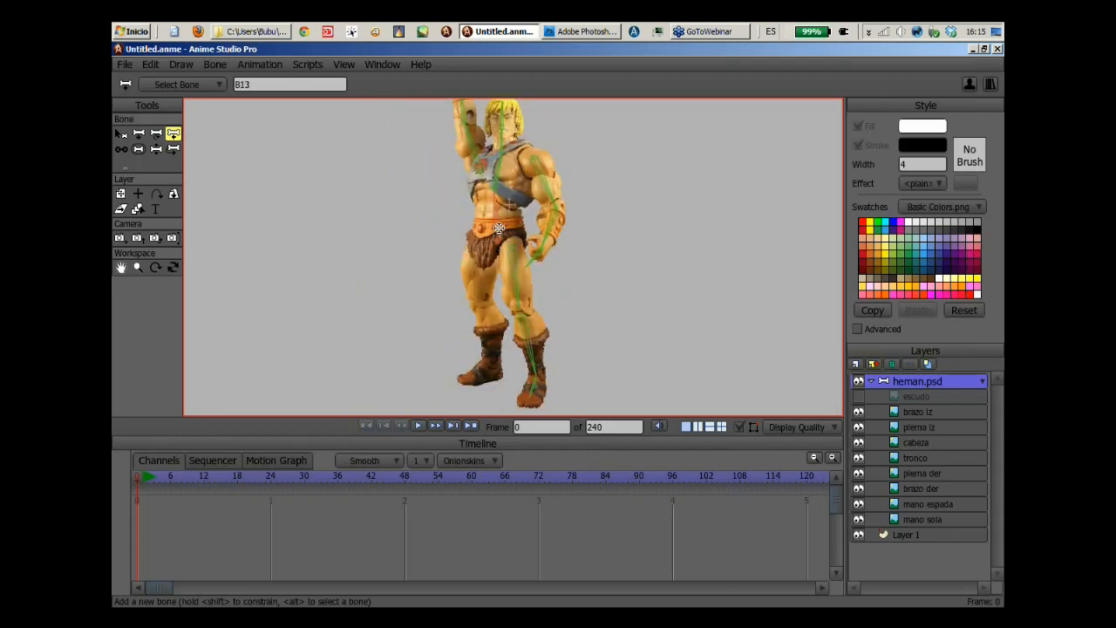
mouse_move(484, 245)
left_mouse_down()
mouse_move(477, 293)
mouse_move(492, 364)
left_mouse_up()
left_click_drag(493, 365, 462, 378)
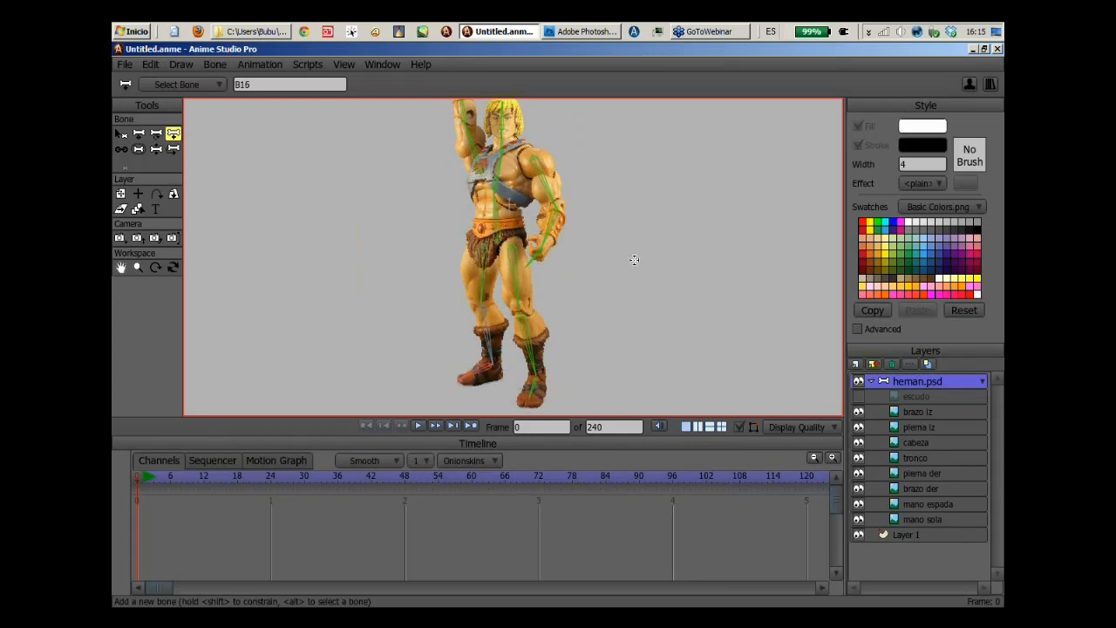
Test the full skeleton with Manipulate Bones by bending the shield arm, both legs, the torso and the head.
scroll(562, 263, "down", 1)
scroll(563, 263, "down", 2)
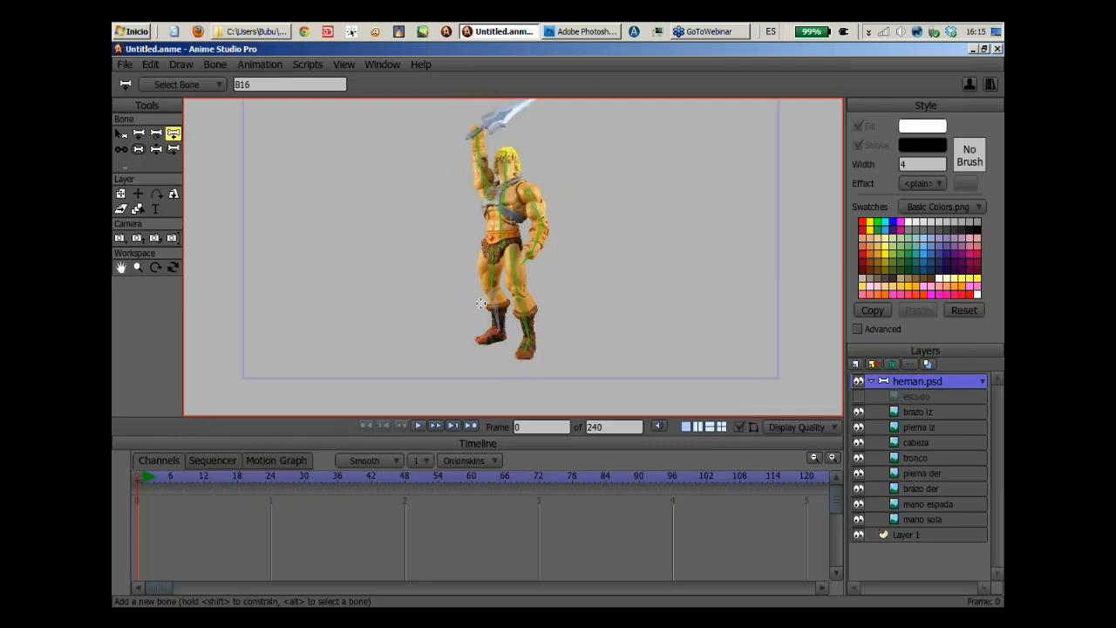
left_click(155, 149)
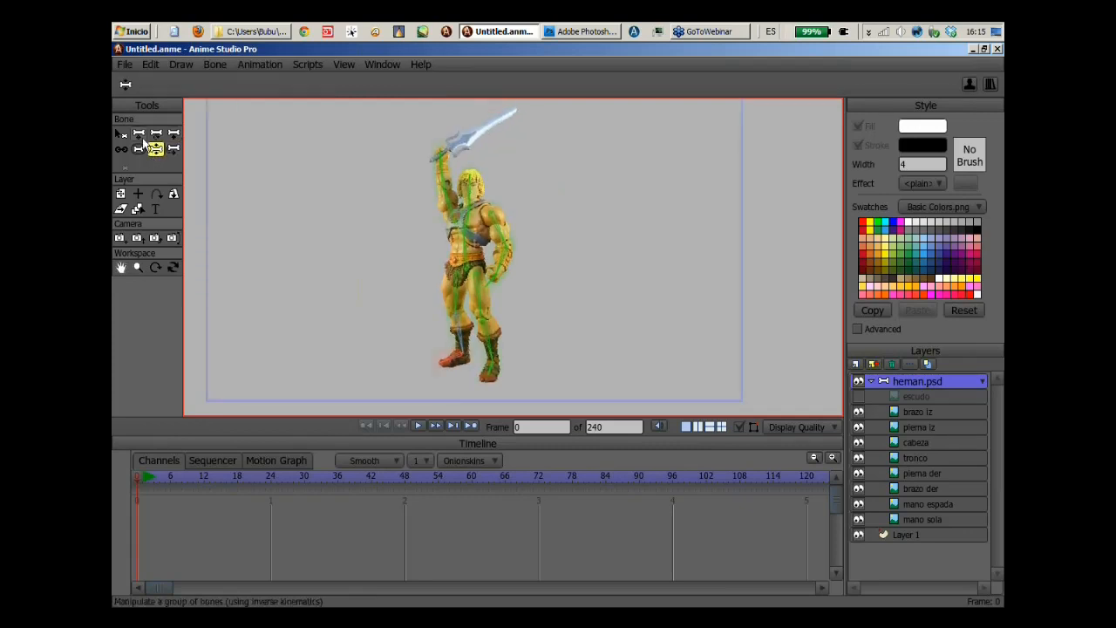
scroll(523, 222, "up", 3)
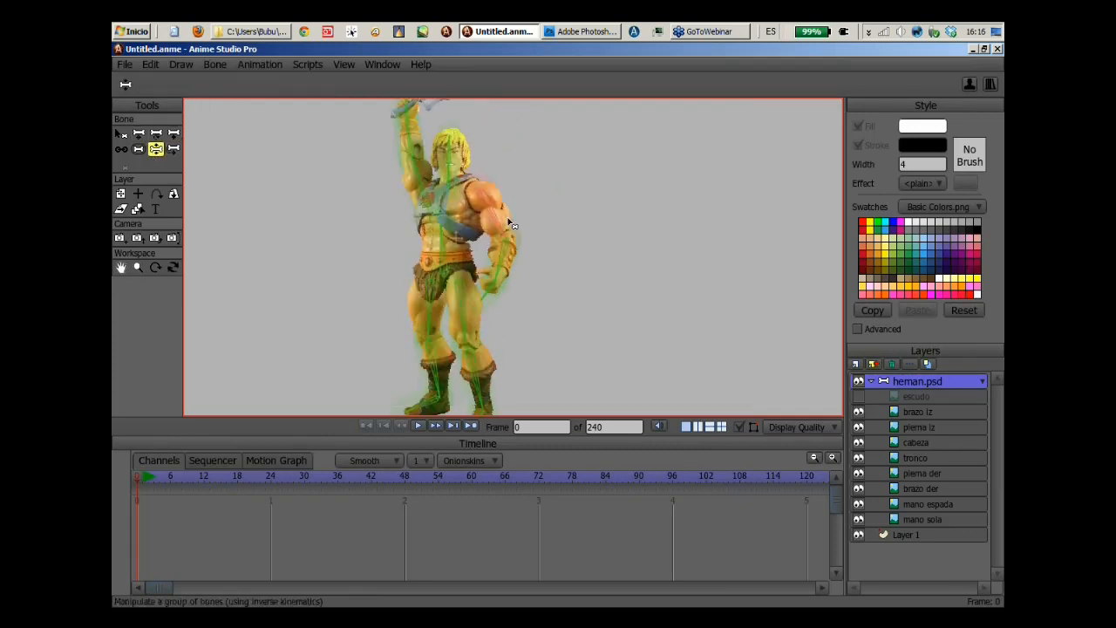
left_click_drag(513, 224, 567, 237)
left_click_drag(481, 369, 561, 319)
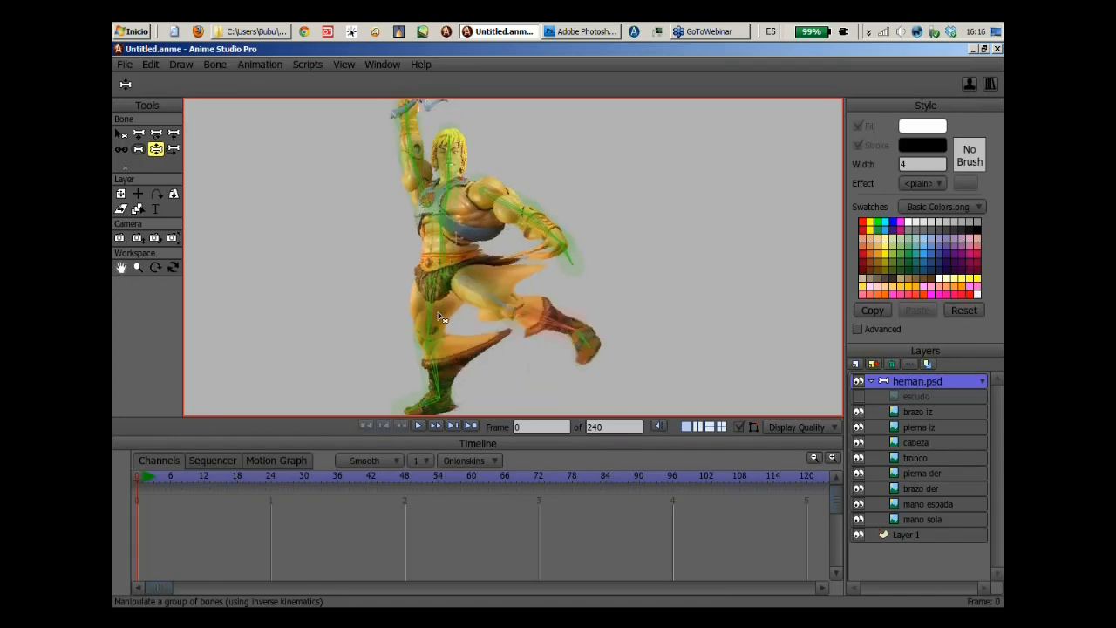
left_click_drag(434, 314, 383, 324)
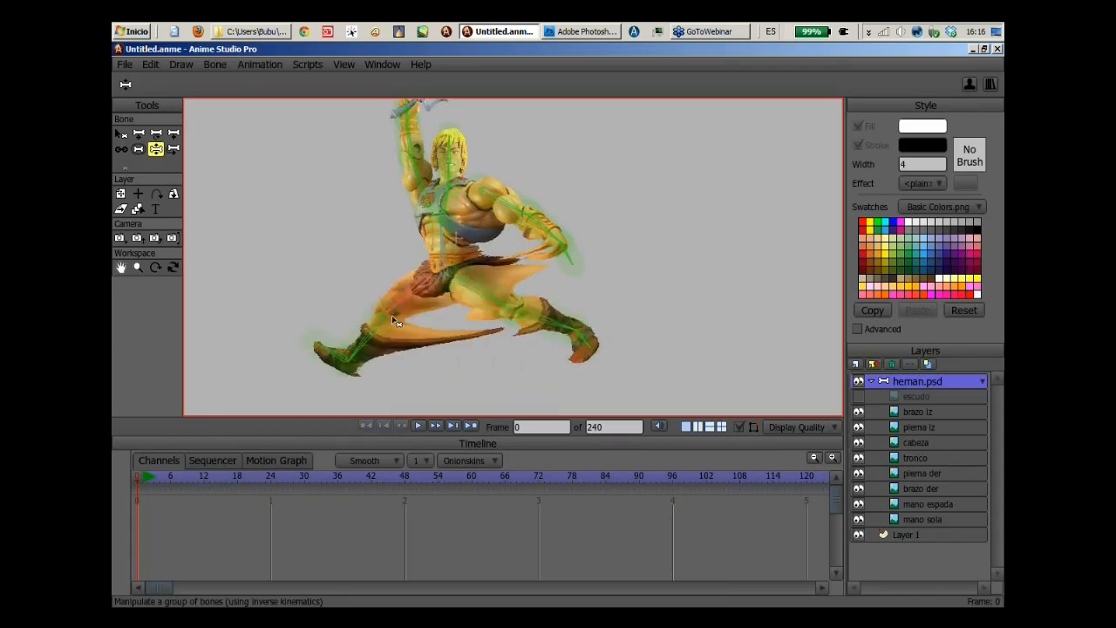
left_click_drag(542, 321, 466, 359)
left_click_drag(446, 209, 373, 243)
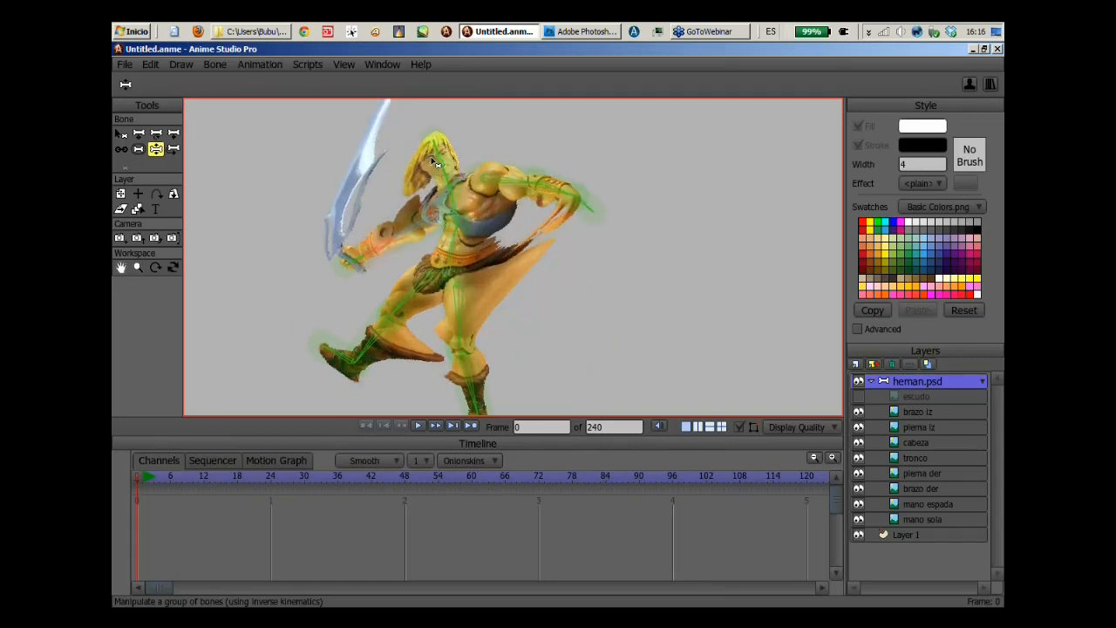
left_click_drag(438, 157, 474, 236)
Repose the head, sword arm, shield arm and raised leg with Manipulate Bones to check how the body parts deform.
scroll(591, 180, "up", 2)
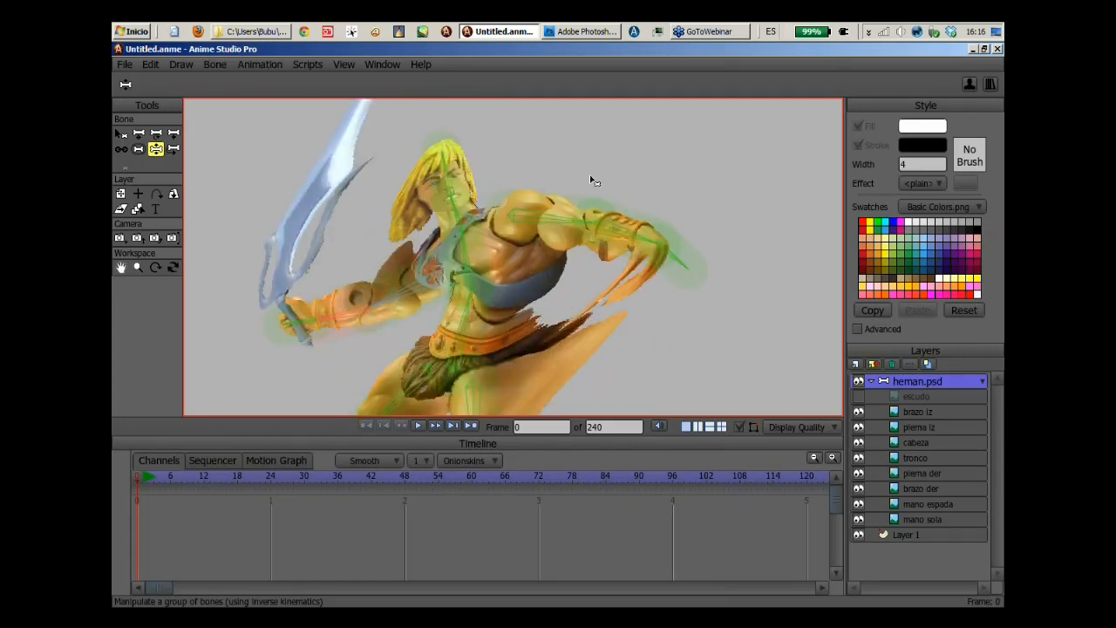
left_click_drag(441, 176, 432, 167)
scroll(433, 168, "down", 1)
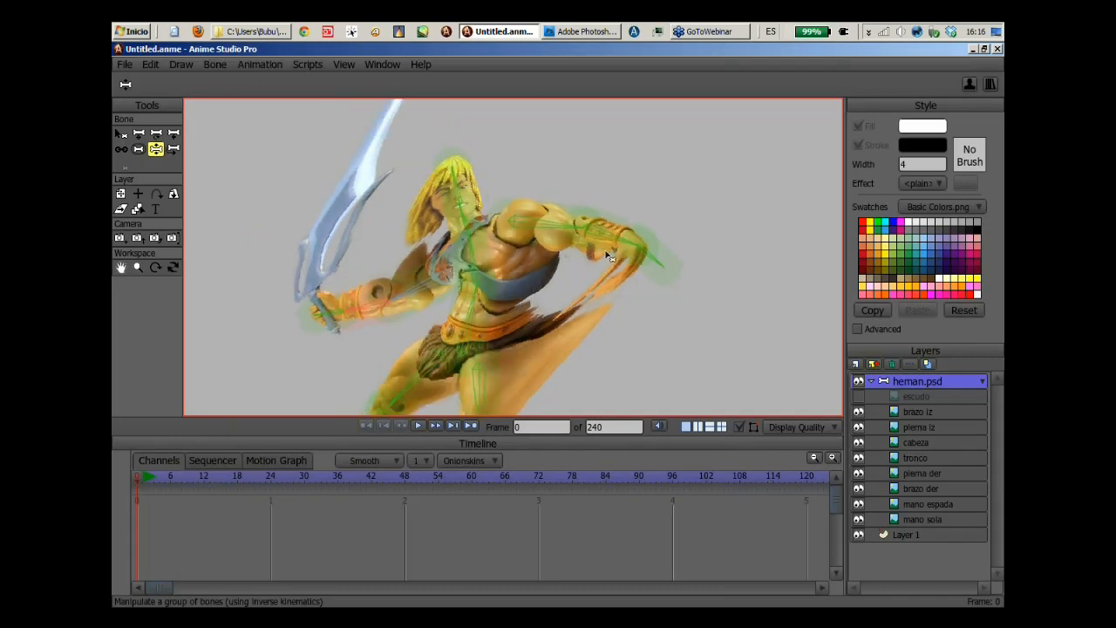
left_click_drag(398, 297, 401, 323)
scroll(616, 253, "down", 2)
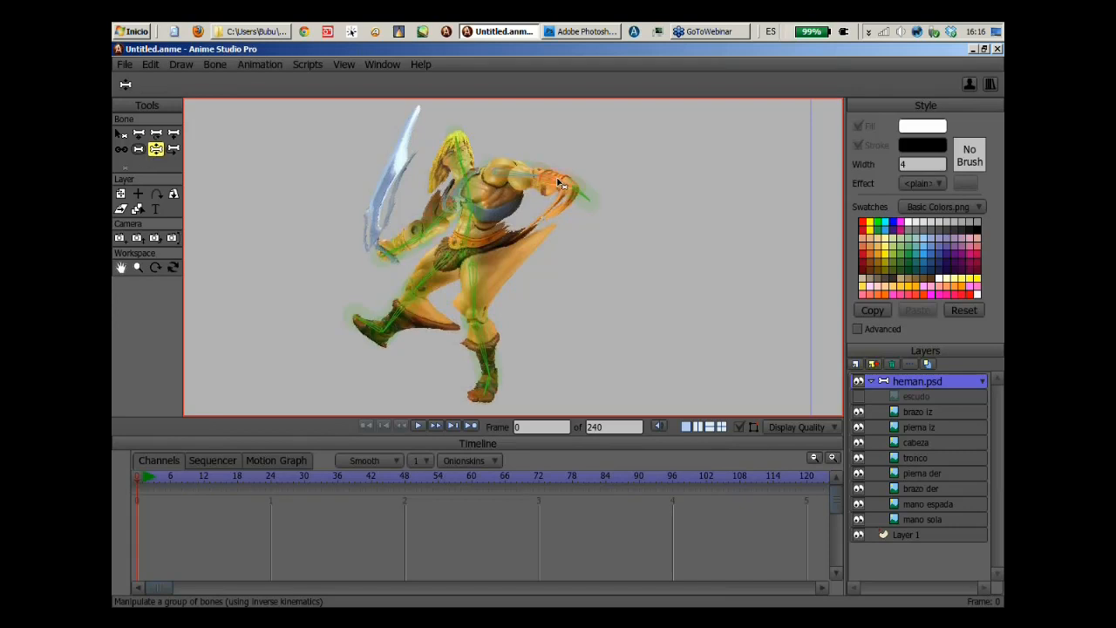
left_click_drag(558, 183, 505, 237)
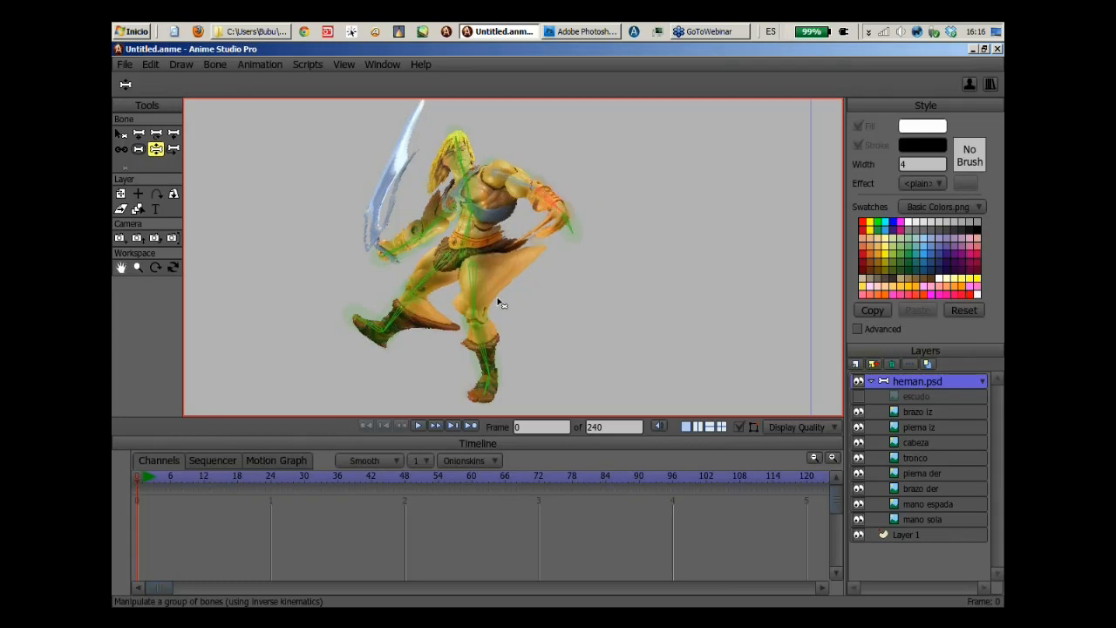
left_click_drag(556, 199, 446, 303)
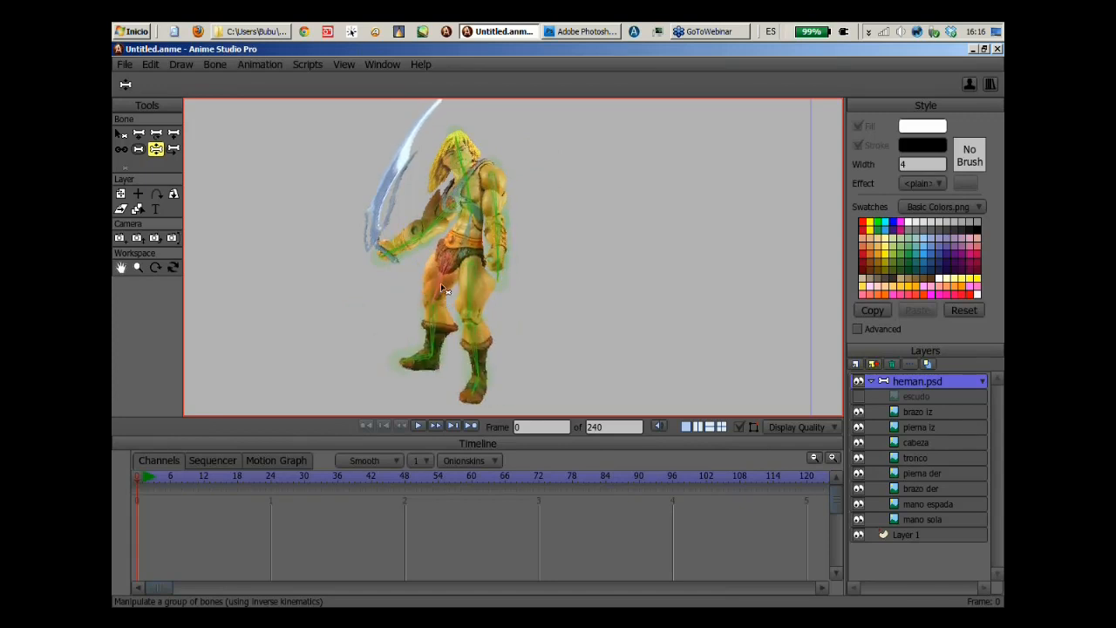
Adjust the Bone Strength influence areas of the shield arm and leg bones.
left_click(137, 148)
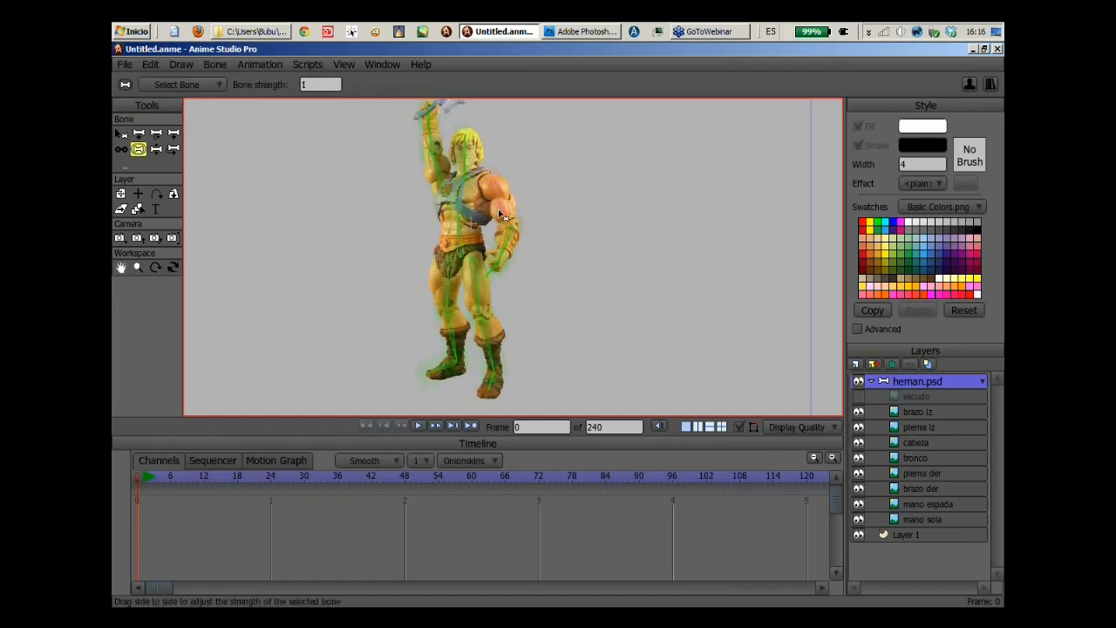
left_click_drag(504, 213, 497, 212)
left_click_drag(503, 251, 477, 310)
left_click_drag(447, 369, 422, 378)
Bend the legs with Manipulate Bones to test the adjusted bone strength.
key("z")
left_click_drag(471, 292, 506, 313)
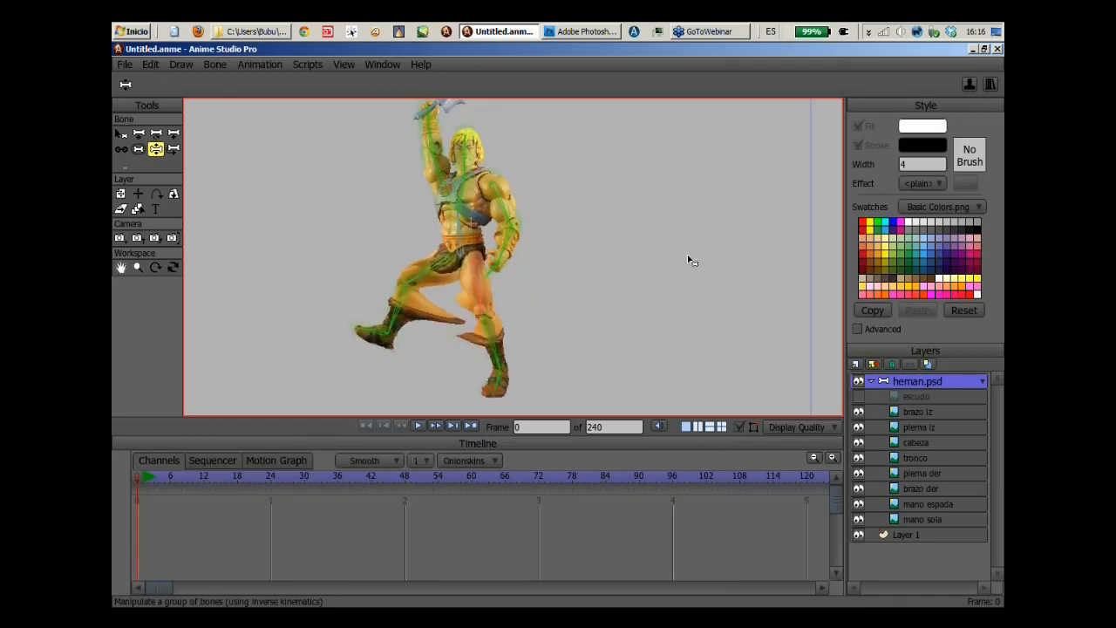
left_click_drag(688, 264, 695, 276)
Select all the bones on the heman.psd layer and delete them.
key("b")
scroll(443, 212, "down", 3)
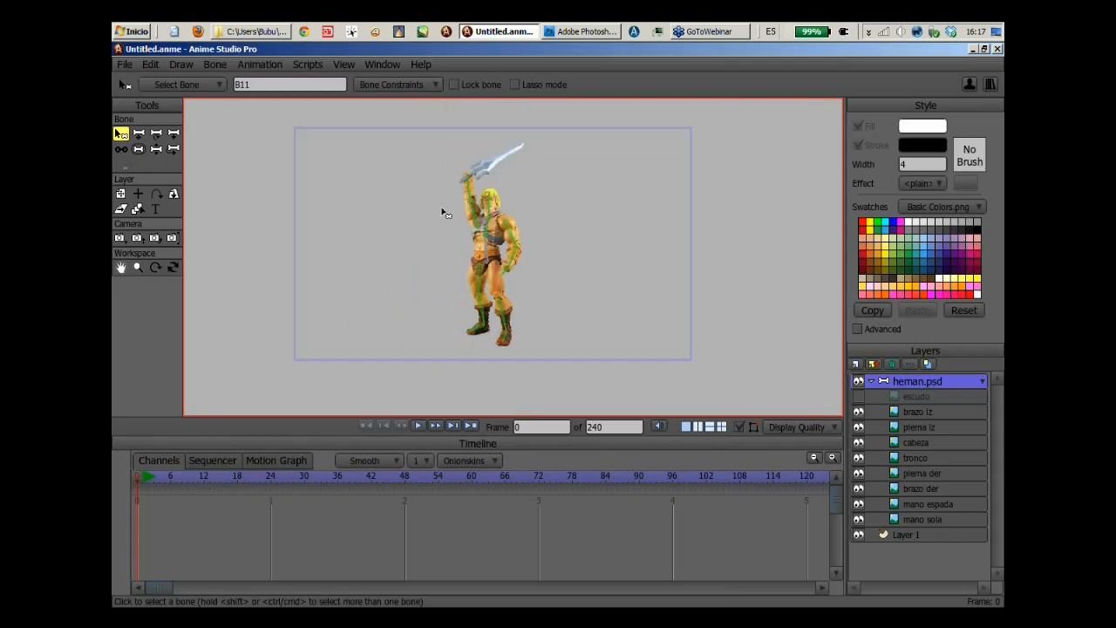
left_click_drag(366, 133, 602, 389)
key("Delete")
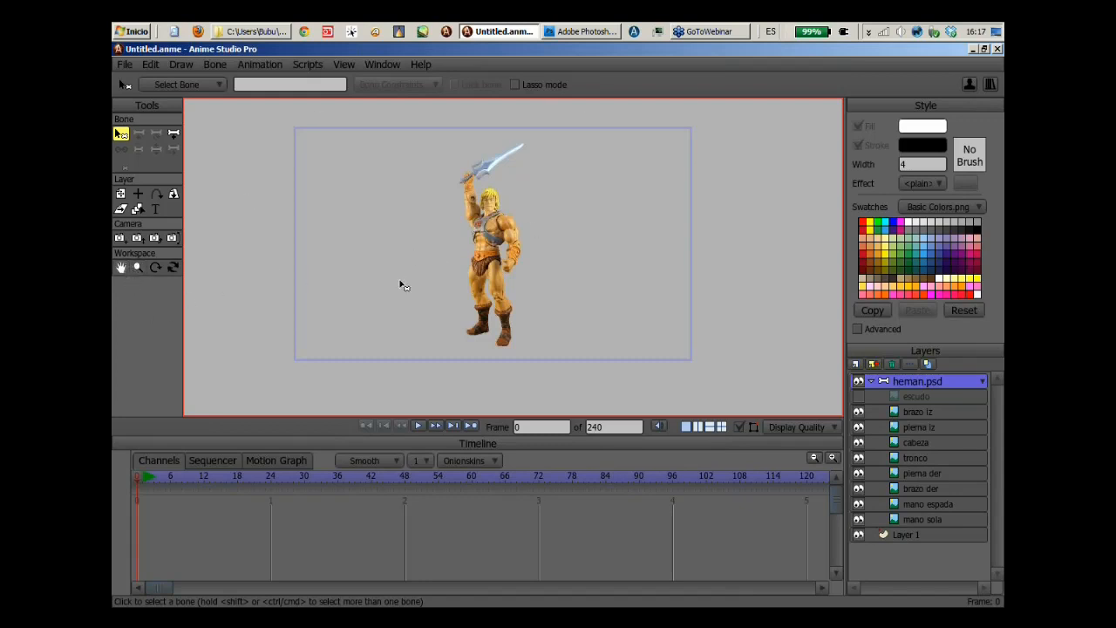
Pan the workspace and zoom in on the figure with the Pan Workspace and Zoom Workspace tools.
left_click(121, 267)
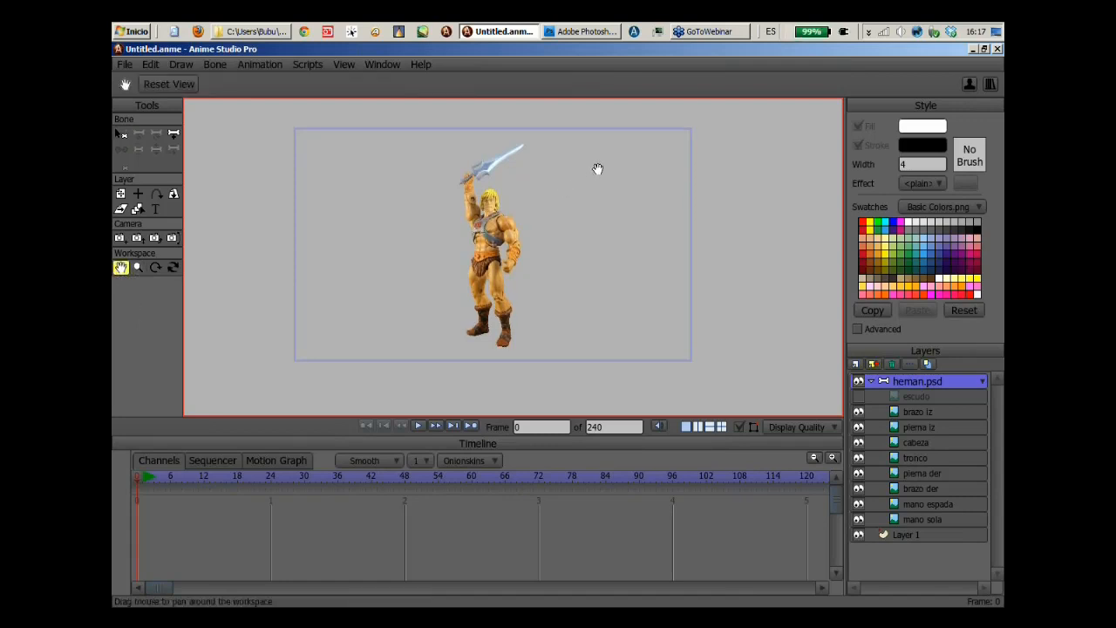
left_click_drag(598, 169, 494, 281)
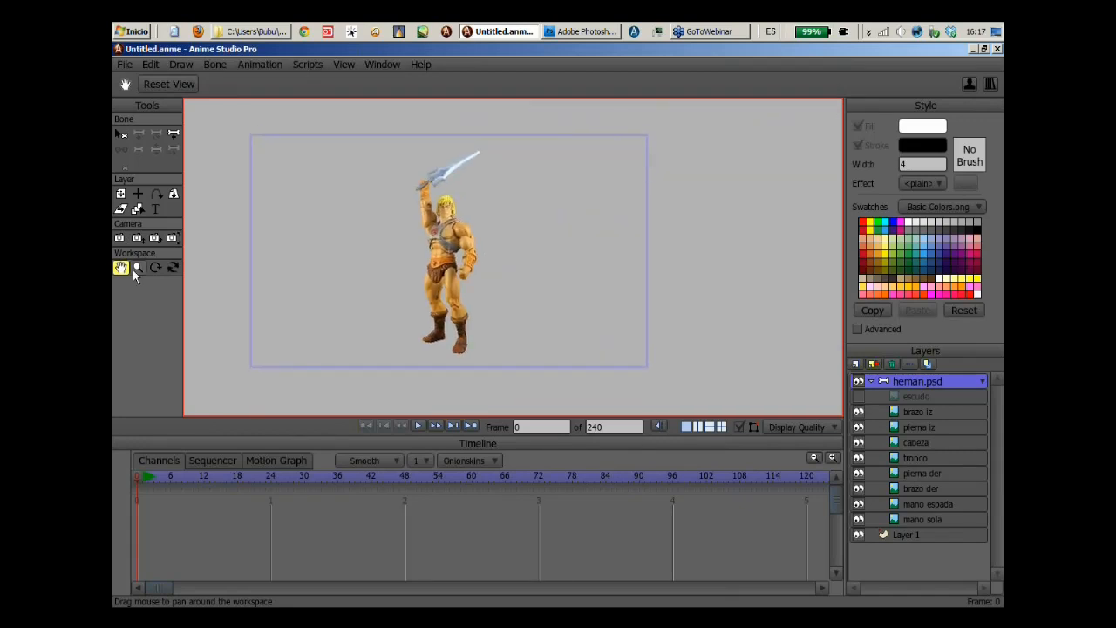
left_click(137, 268)
left_click_drag(385, 243, 488, 252)
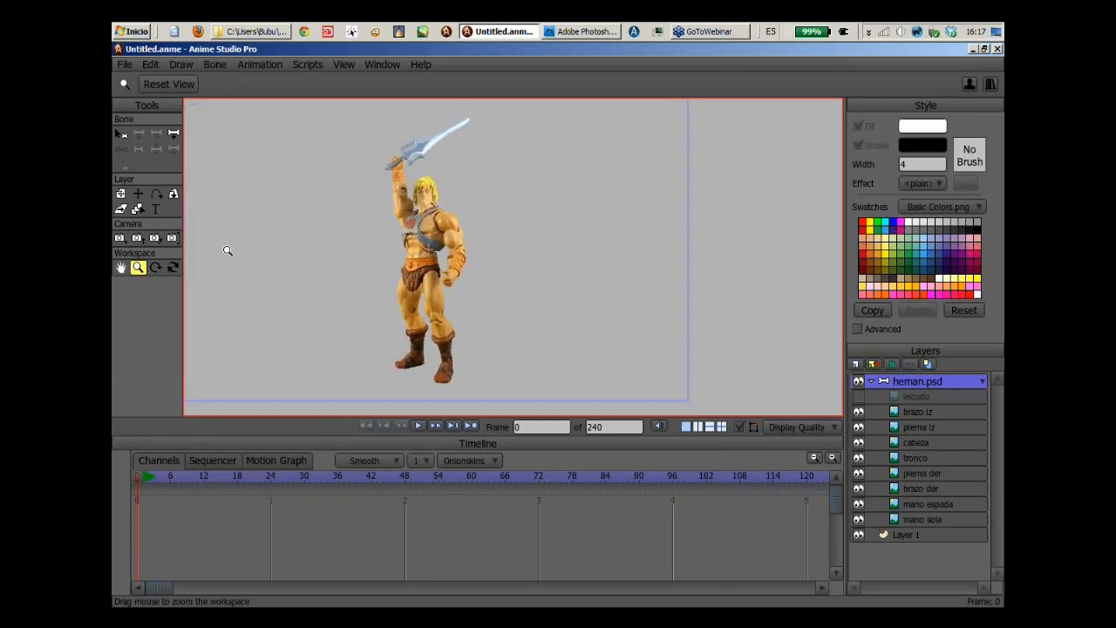
Activate the Transform Layer tool and practise panning and zooming around the whole figure without switching tools.
left_click(120, 195)
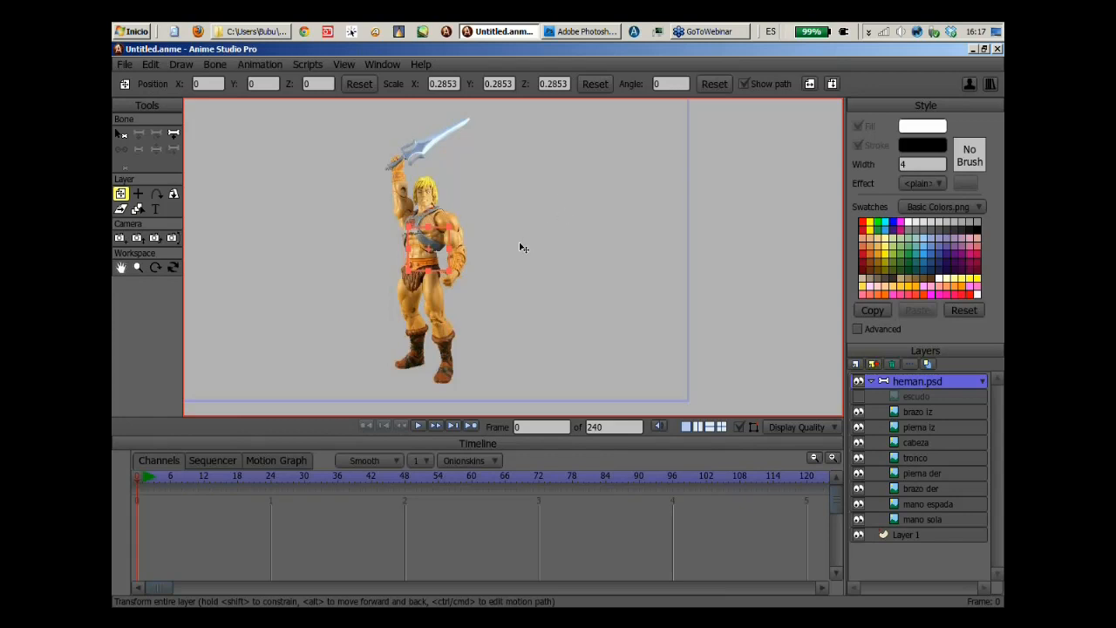
left_click_drag(523, 246, 575, 209)
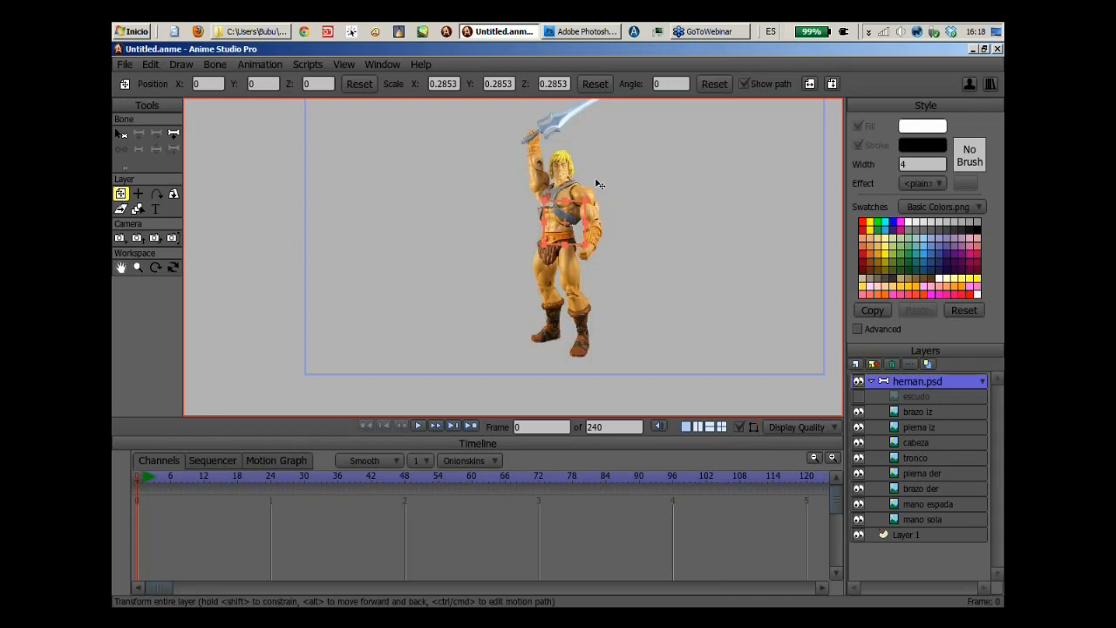
left_click_drag(593, 162, 534, 179)
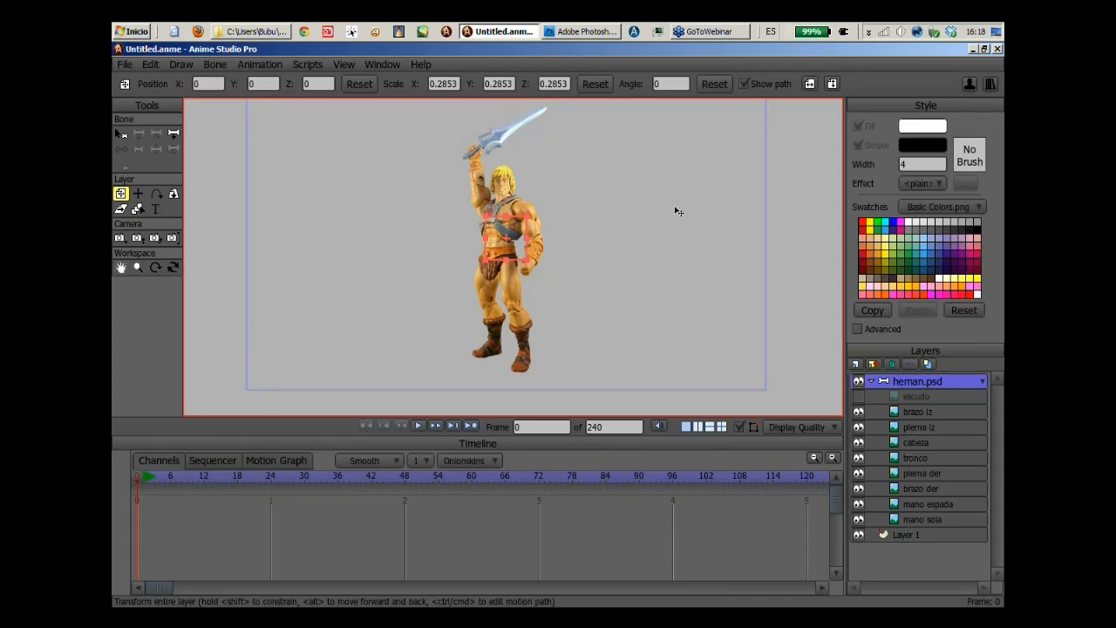
scroll(428, 217, "down", 4)
scroll(428, 217, "up", 3)
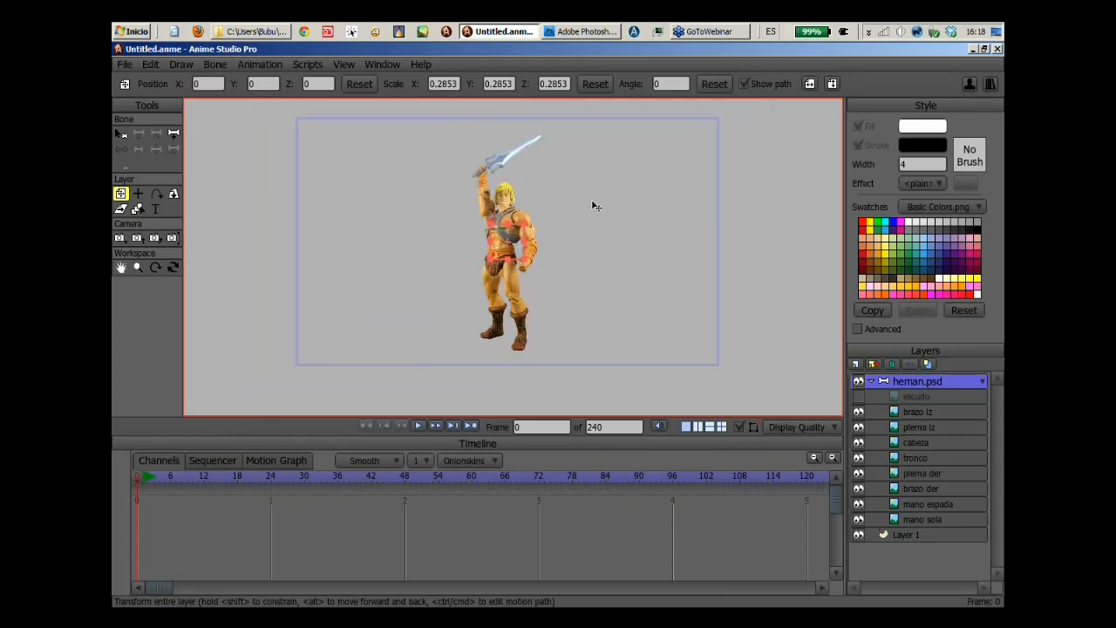
scroll(593, 205, "up", 2)
scroll(613, 204, "down", 1)
scroll(613, 204, "up", 1)
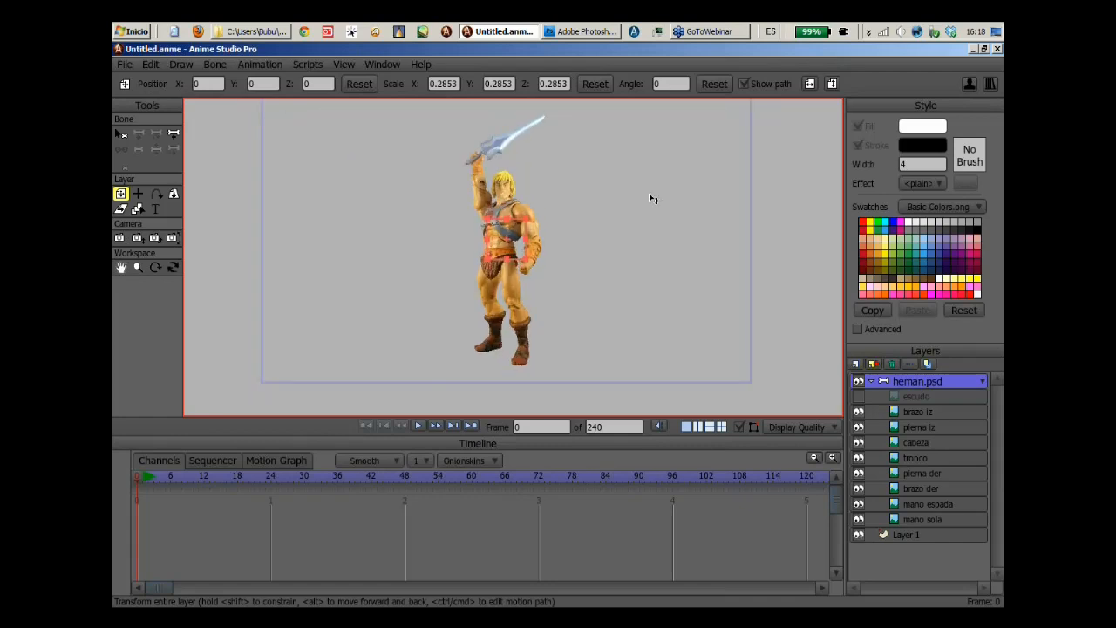
scroll(616, 214, "down", 2)
scroll(616, 219, "up", 4)
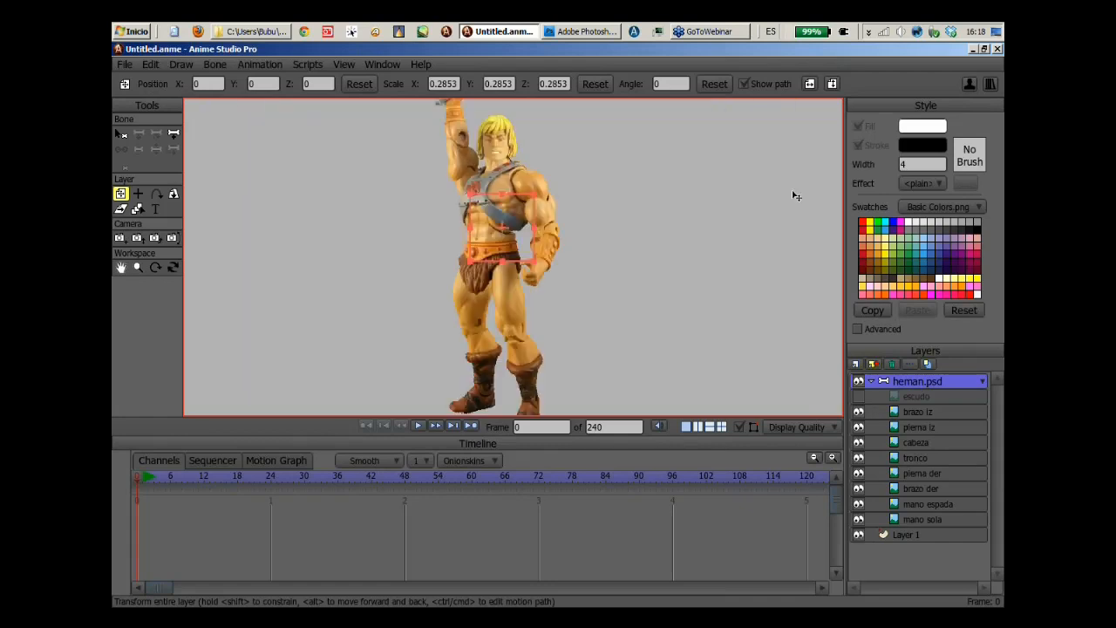
scroll(795, 196, "down", 4)
scroll(616, 249, "up", 3)
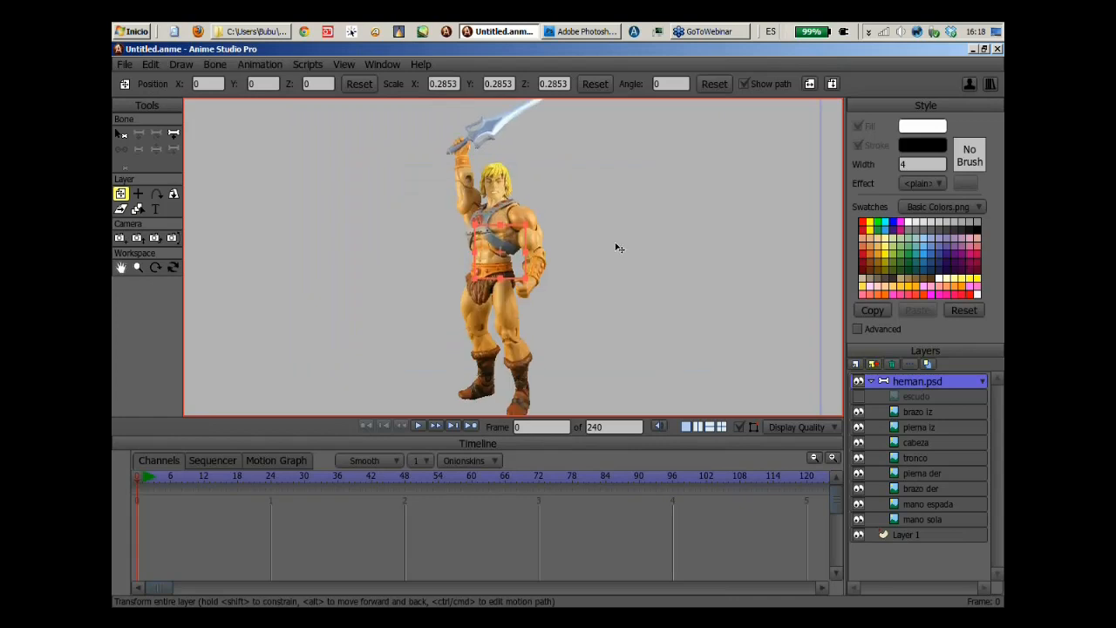
scroll(637, 227, "up", 1)
key("Caps_Lock")
scroll(658, 208, "down", 1)
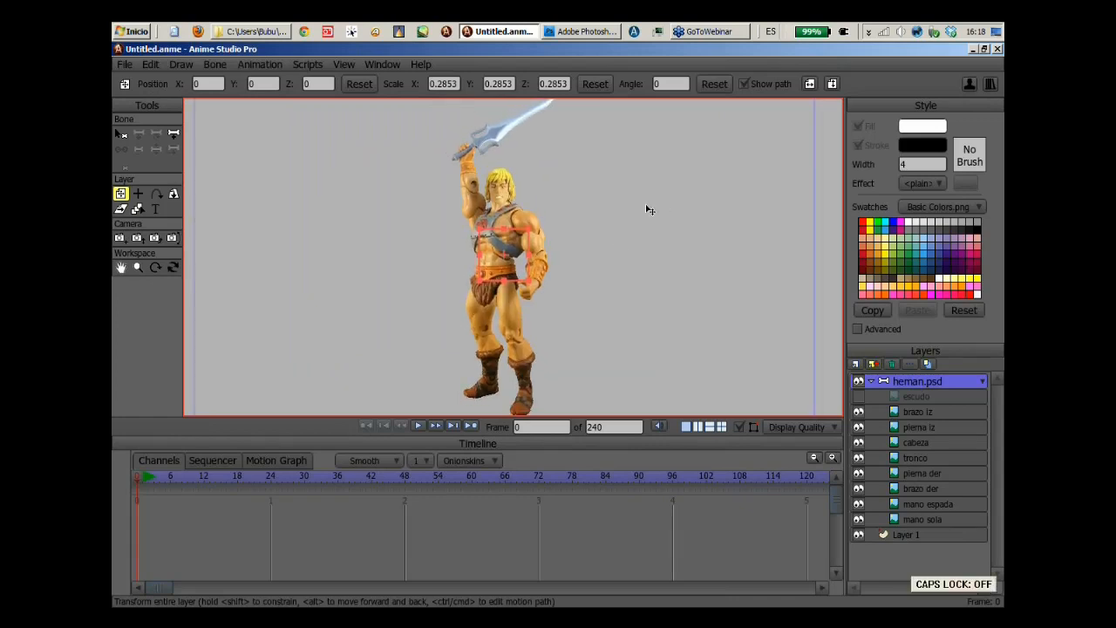
scroll(650, 209, "down", 1)
left_click_drag(652, 209, 689, 151)
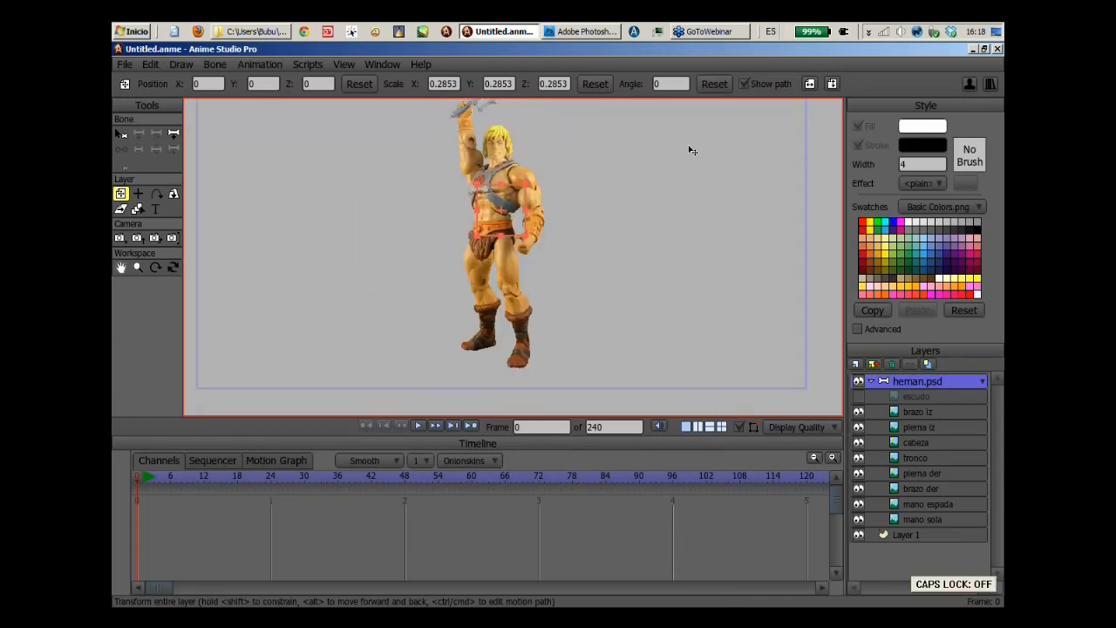
scroll(689, 151, "down", 2)
scroll(645, 221, "up", 3)
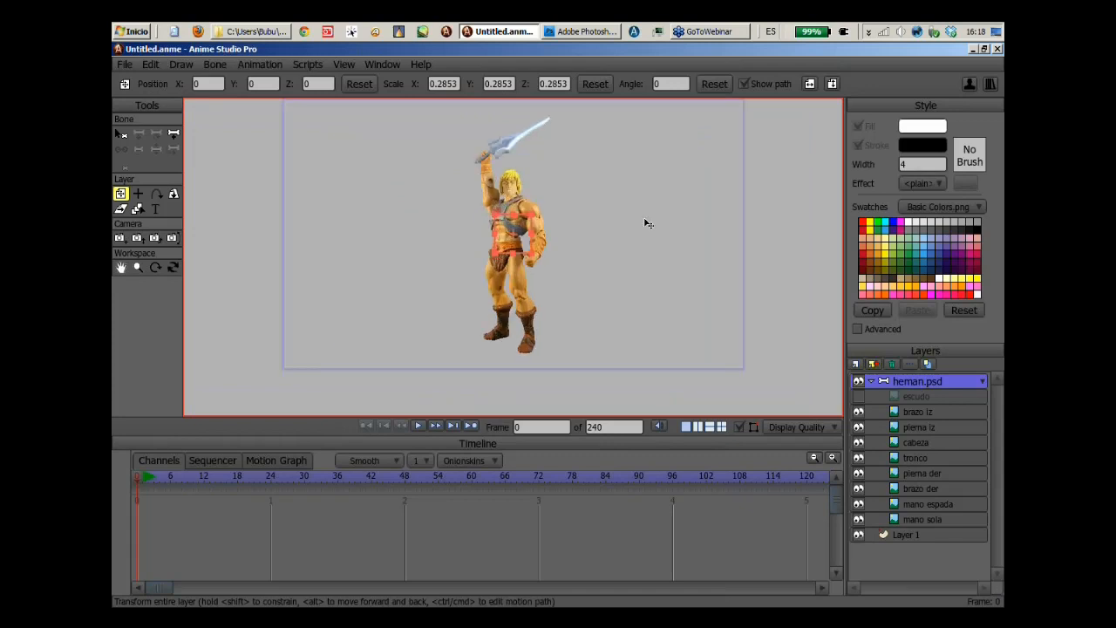
scroll(648, 224, "down", 2)
scroll(605, 229, "up", 1)
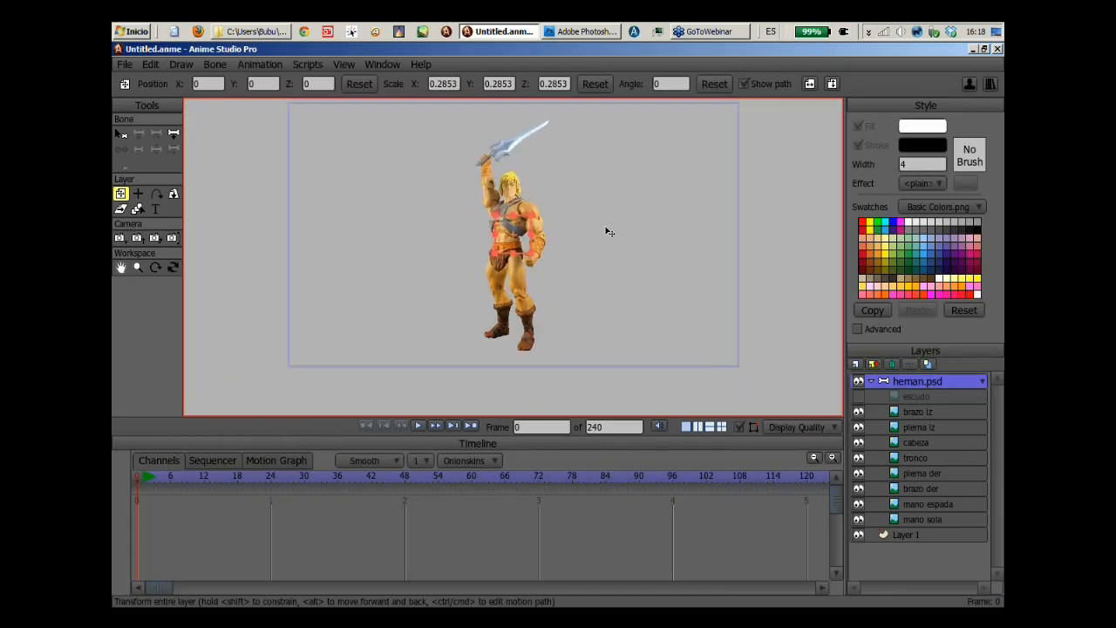
scroll(596, 241, "down", 1)
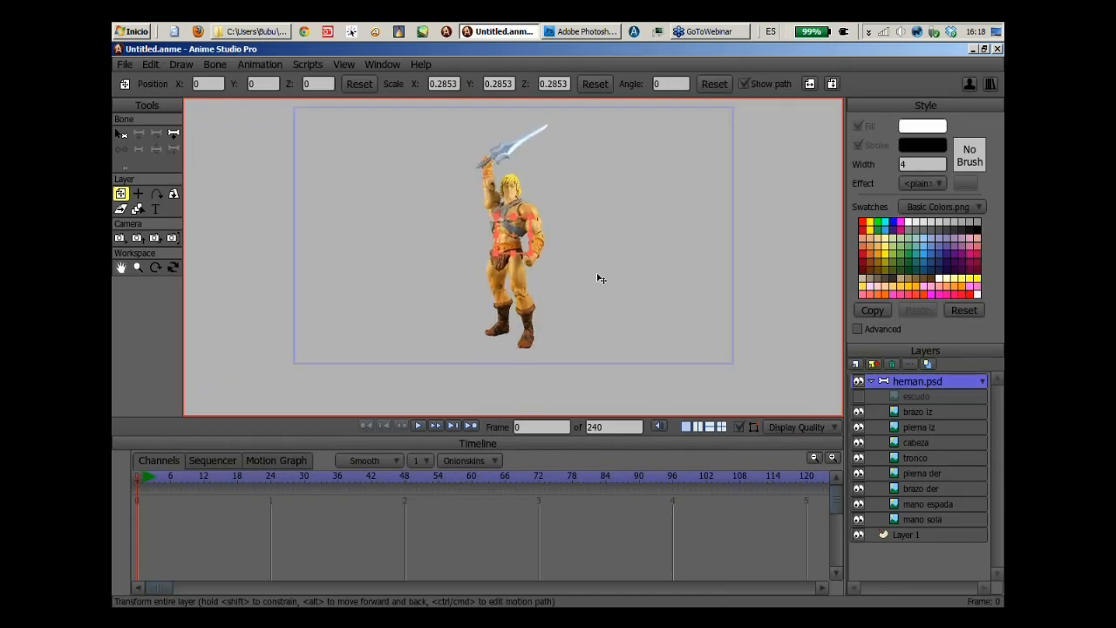
left_click_drag(590, 246, 593, 224)
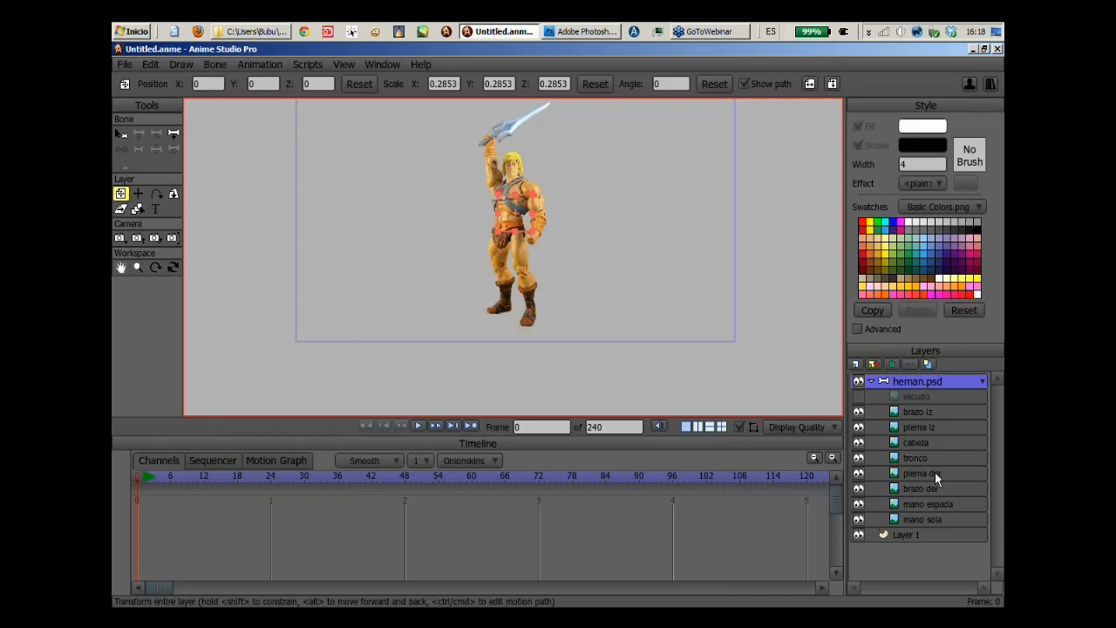
Move the pierna iz and pierna der leg layers away from the body, one to each side below the canvas frame.
left_click(914, 427)
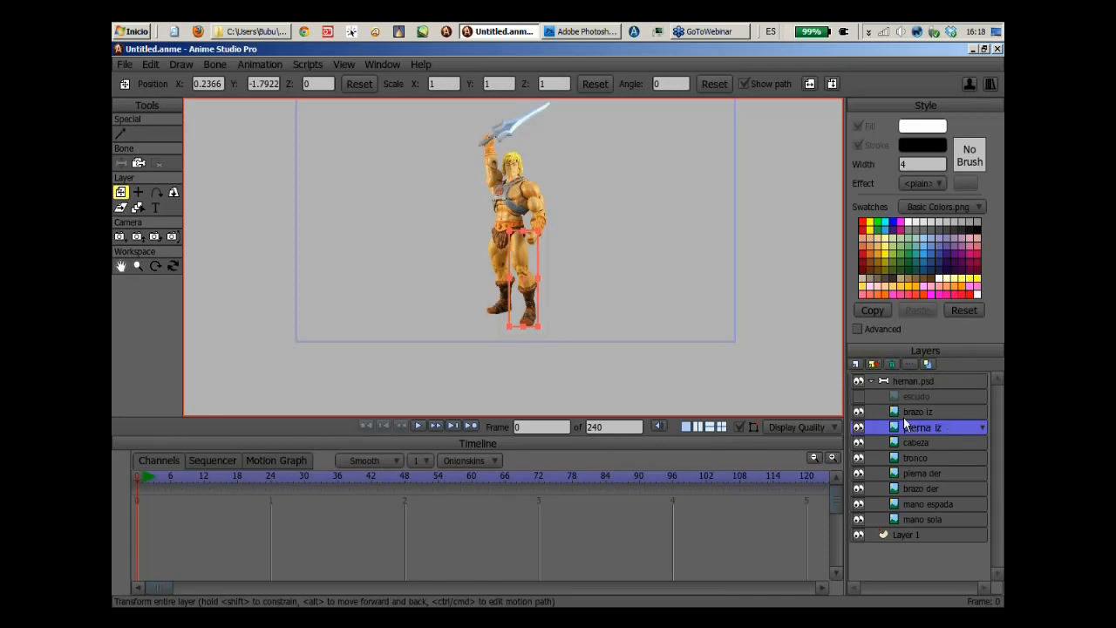
scroll(718, 319, "down", 3)
left_click_drag(526, 258, 648, 364)
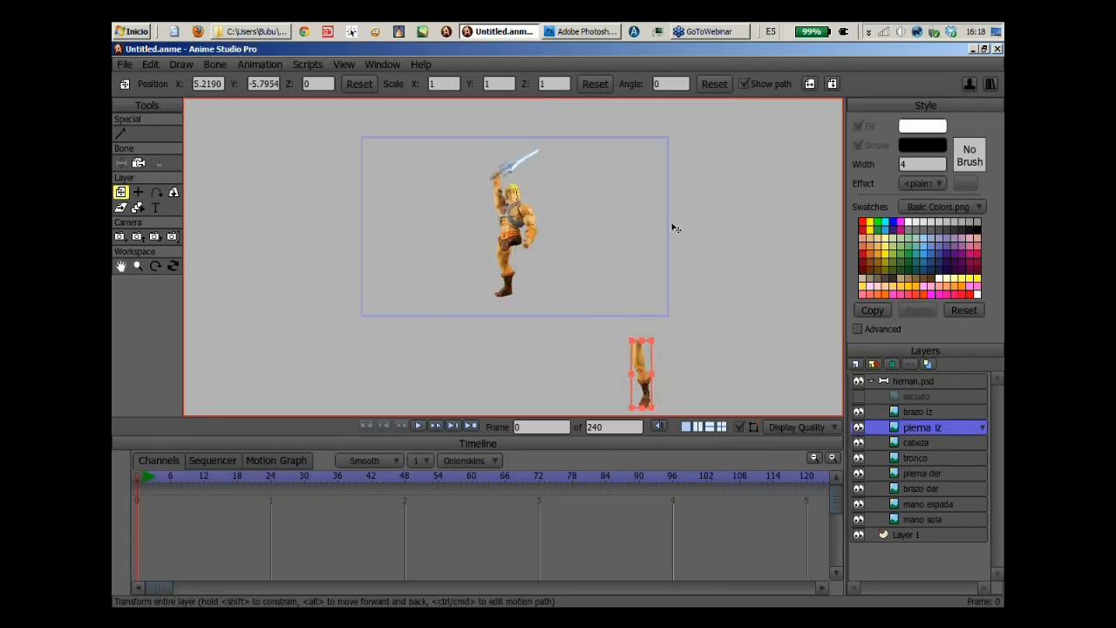
left_click_drag(713, 223, 715, 208)
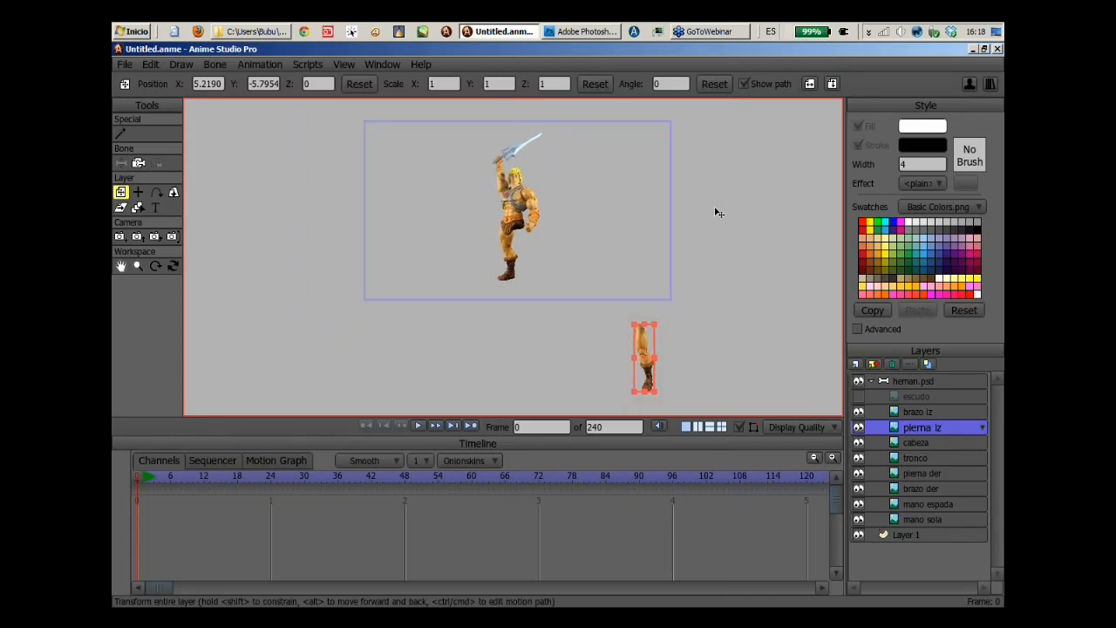
scroll(717, 213, "down", 1)
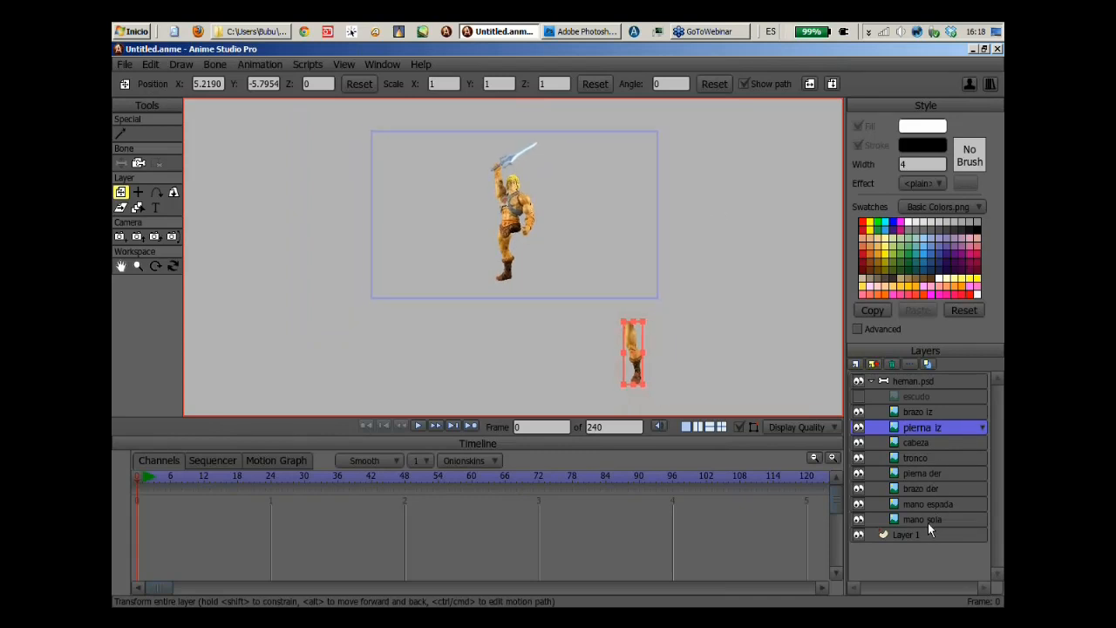
left_click(927, 474)
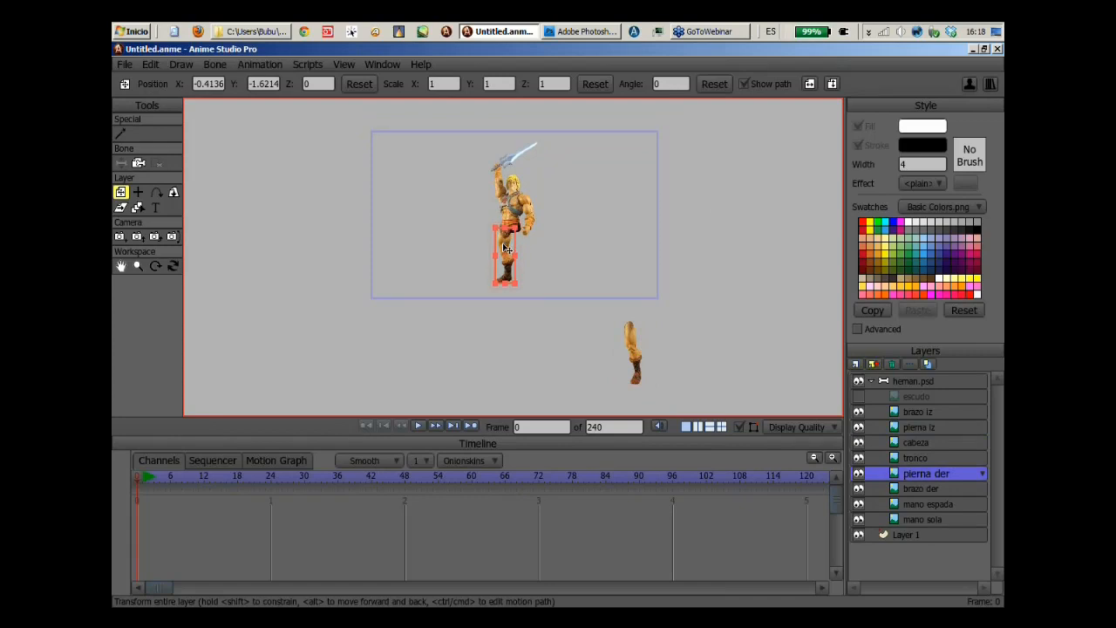
left_click_drag(508, 253, 421, 345)
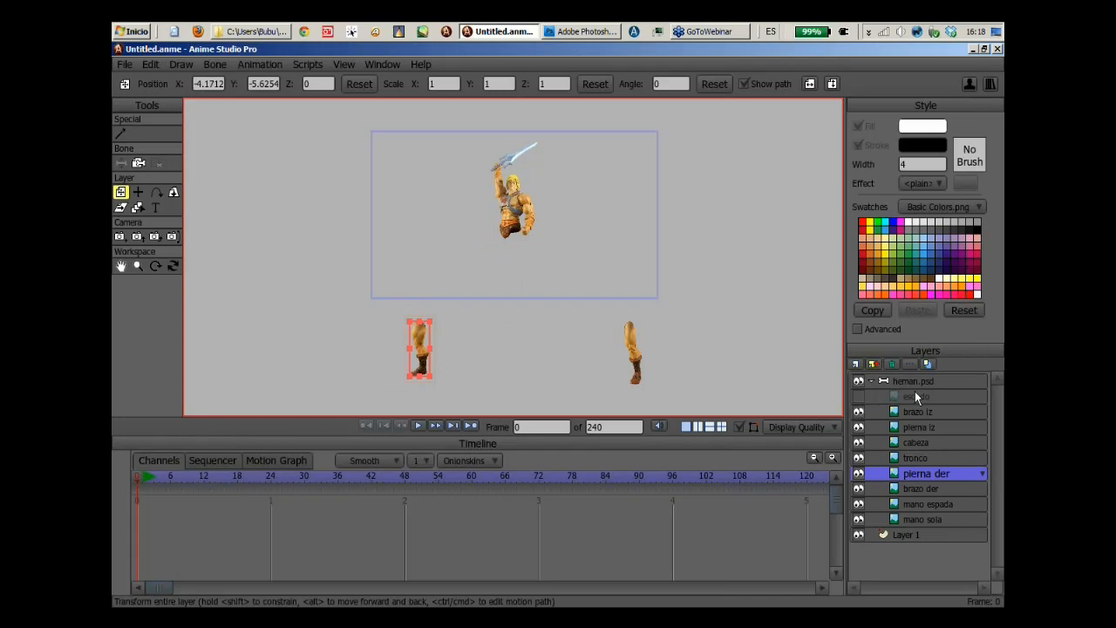
Show the escudo shield layer and move it together with the brazo iz arm layer well clear of the torso, on the shield-arm side.
left_click(858, 396)
scroll(600, 269, "up", 6)
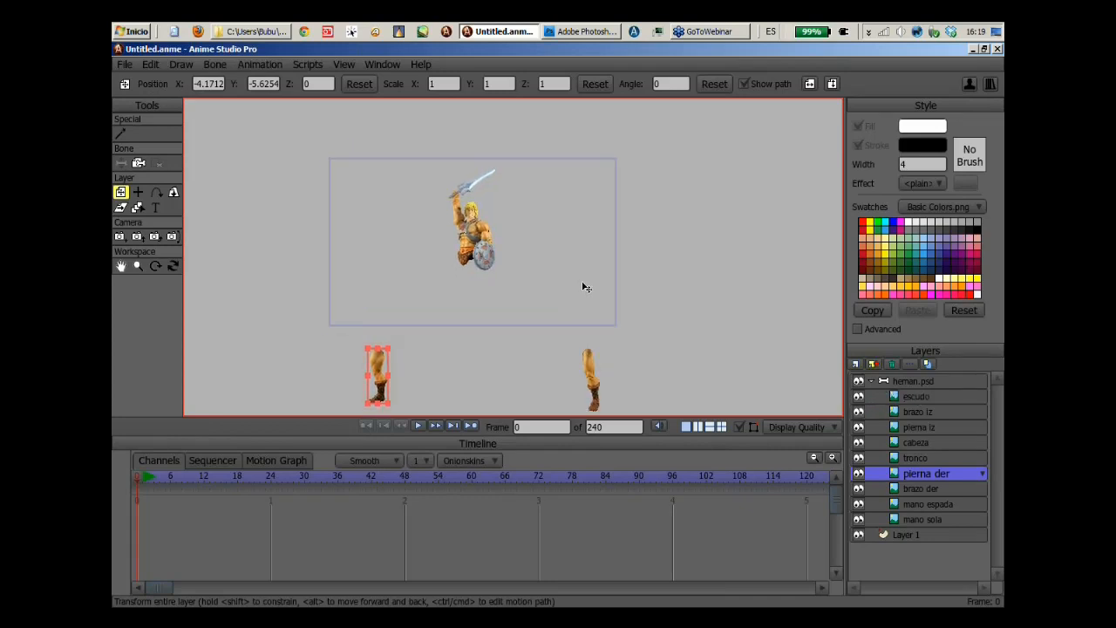
left_click(918, 412)
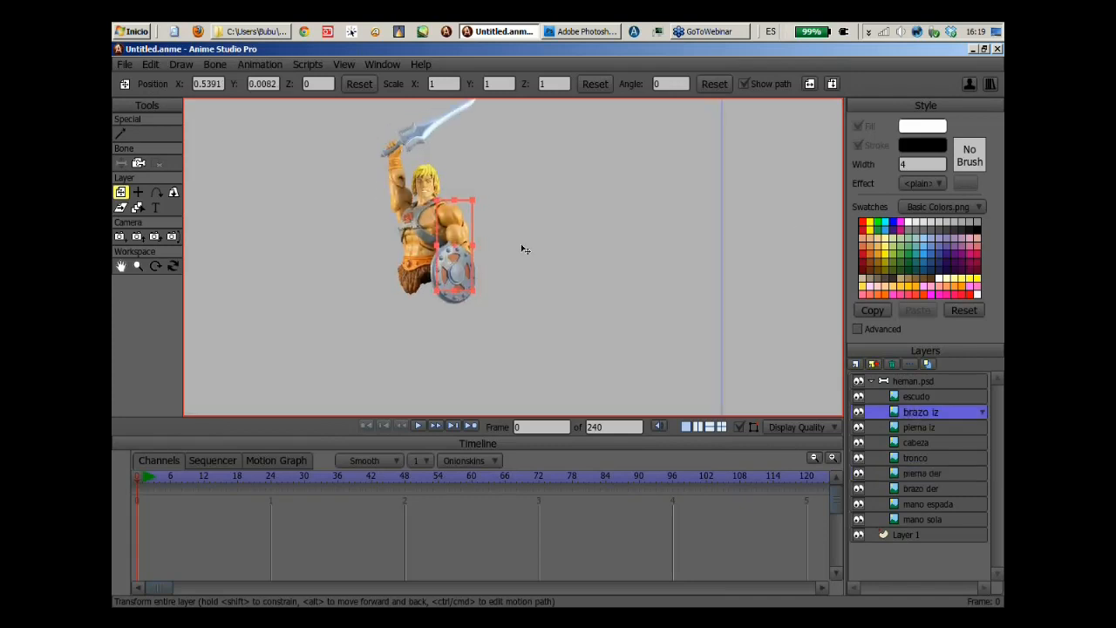
scroll(558, 248, "up", 3)
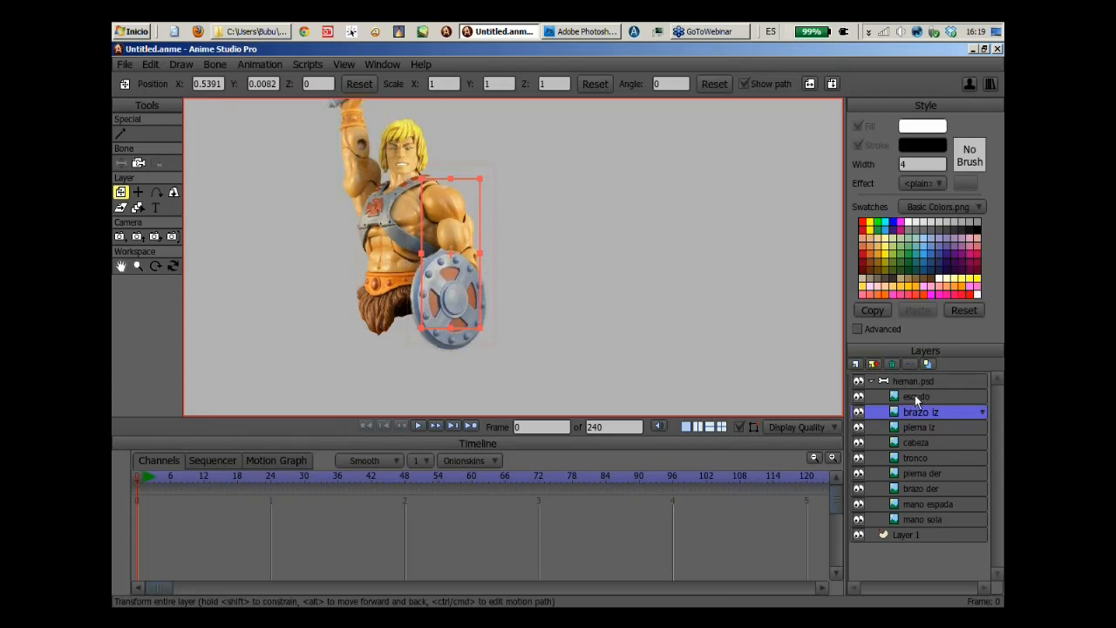
left_click(917, 398)
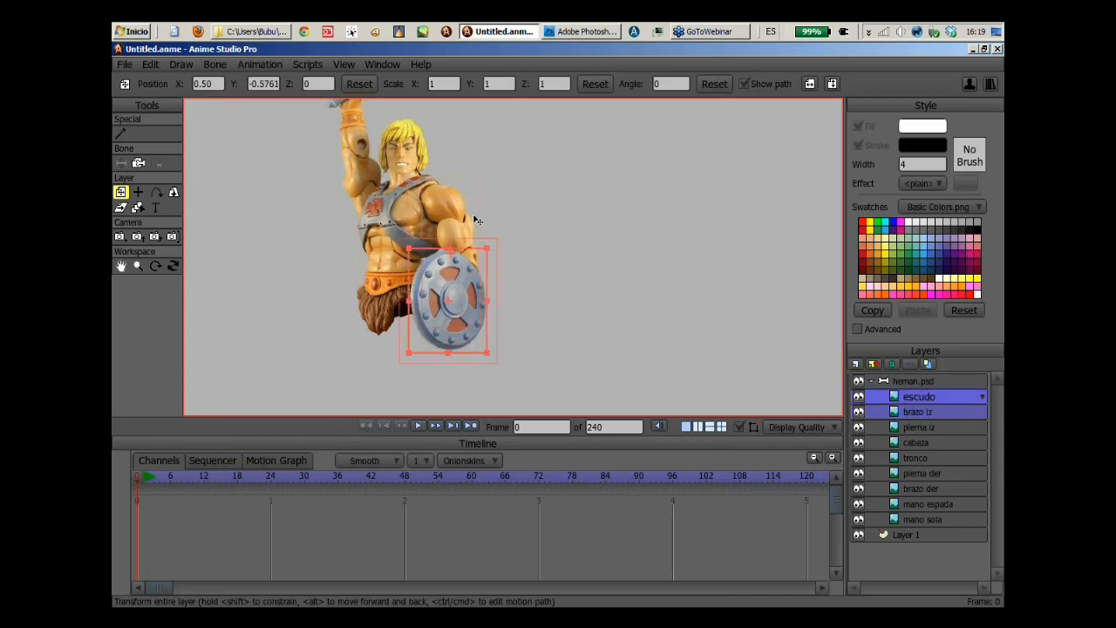
left_click_drag(467, 282, 761, 268)
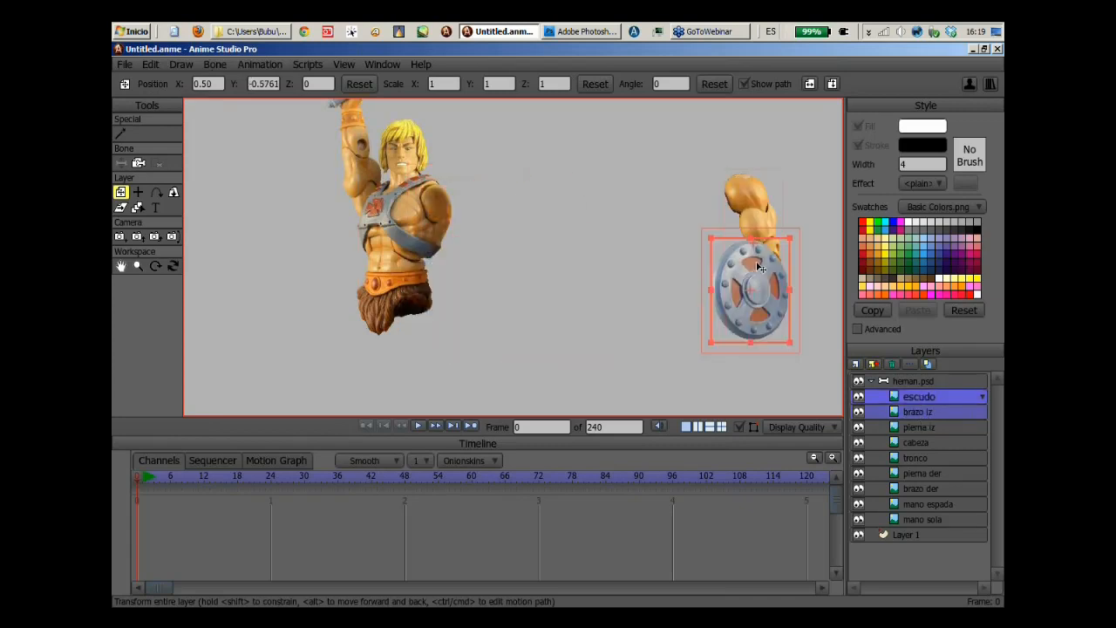
scroll(632, 268, "down", 4)
scroll(630, 266, "down", 1)
left_click_drag(604, 266, 685, 215)
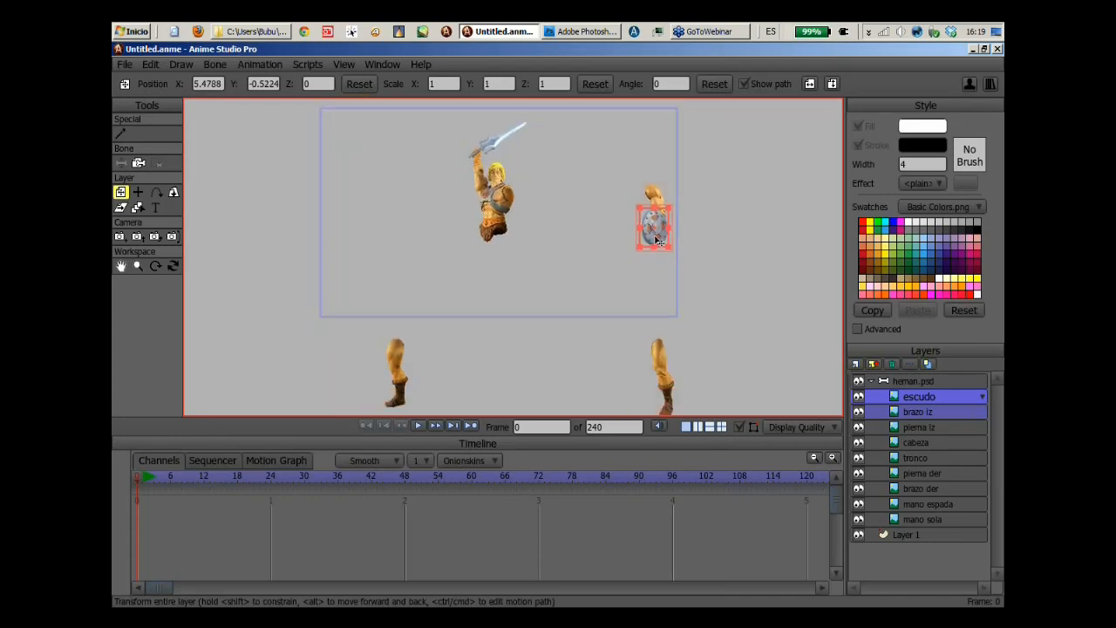
Move the brazo der, mano espada and mano sola layers together away from the torso on the sword-arm side.
left_click(926, 489)
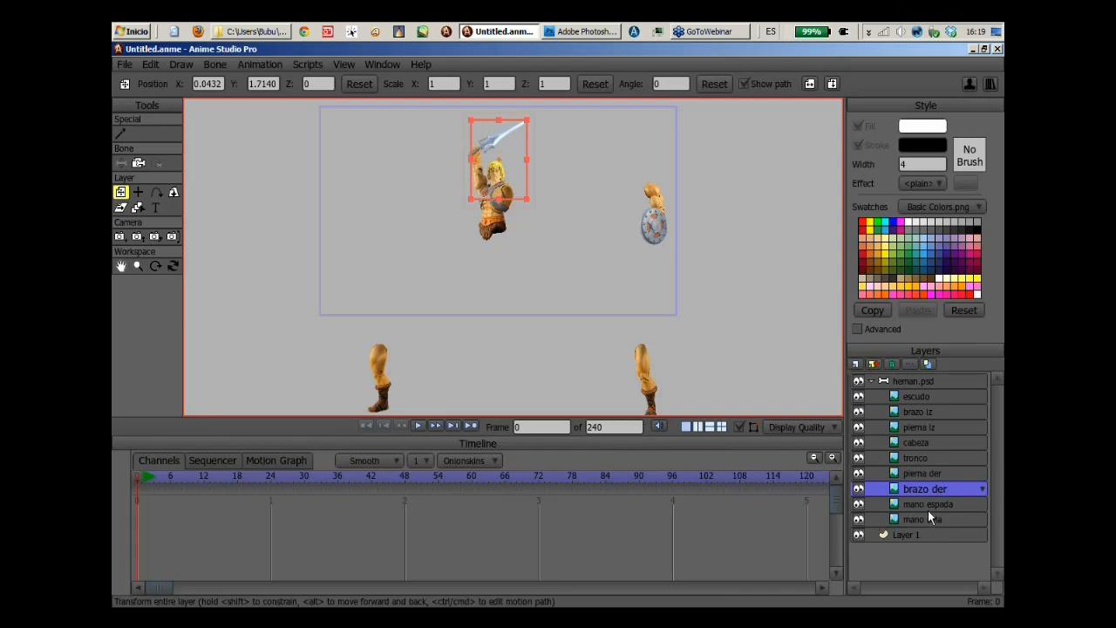
left_click(938, 503, "ctrl")
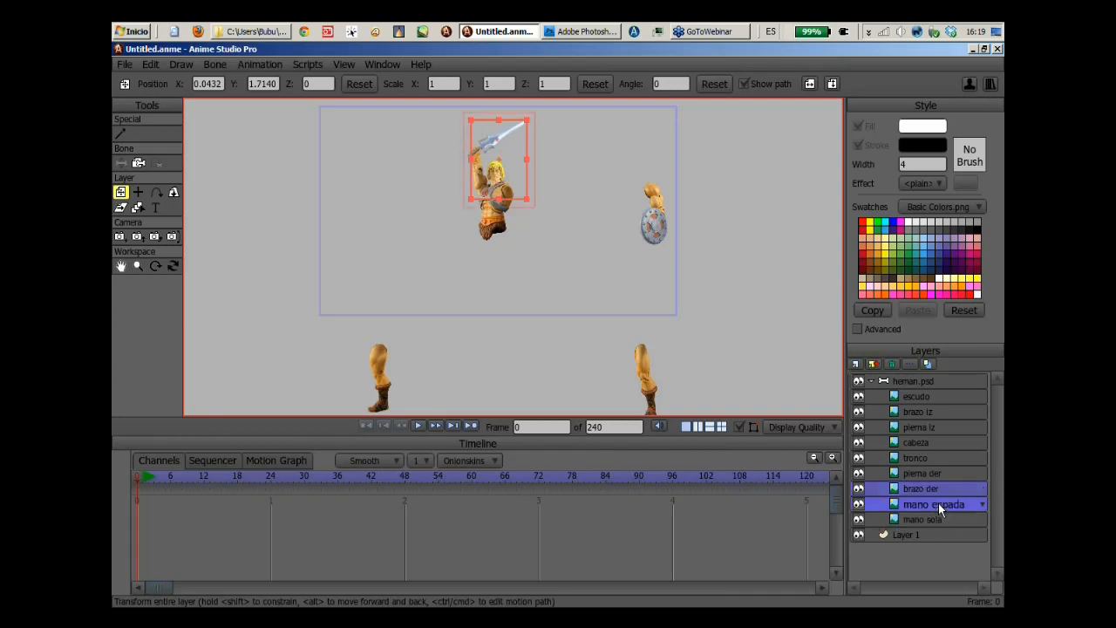
left_click(950, 520, "ctrl")
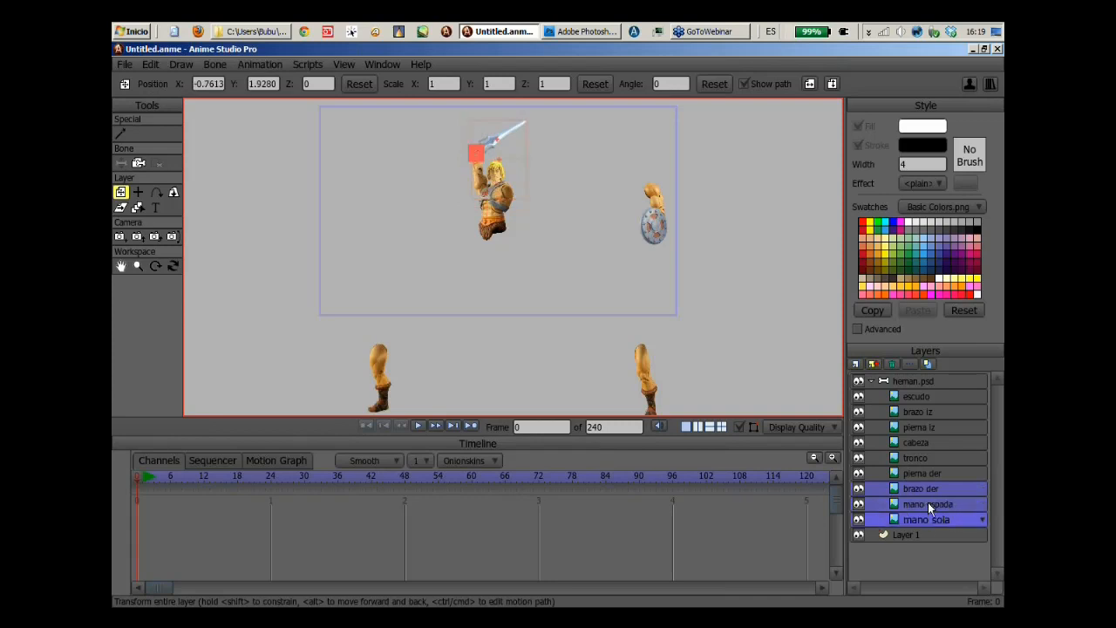
left_click_drag(482, 177, 487, 202)
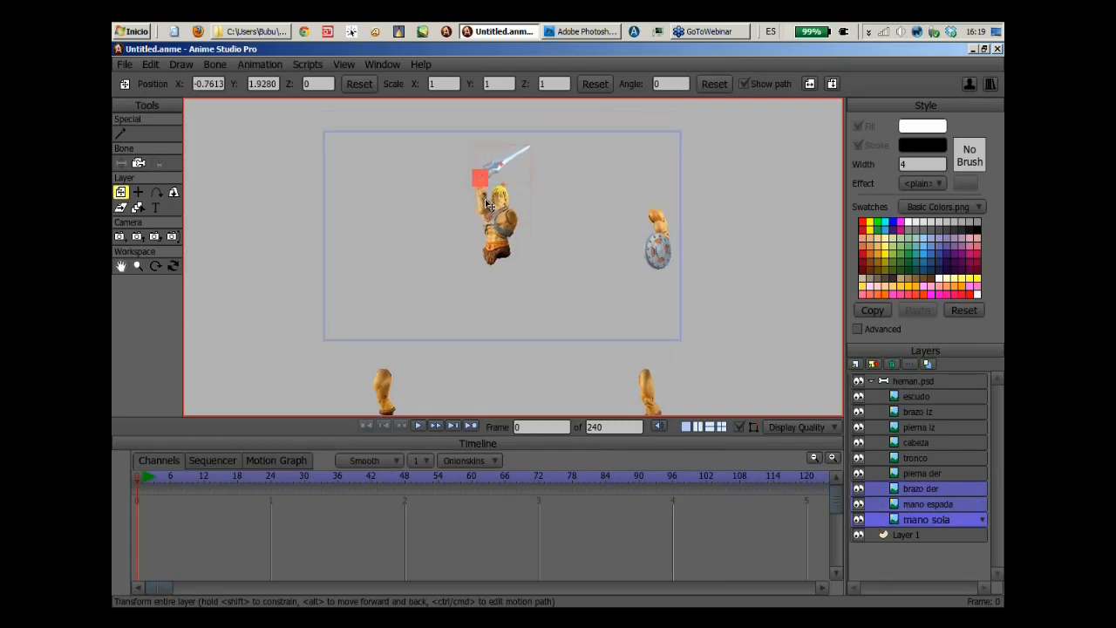
scroll(486, 204, "up", 5)
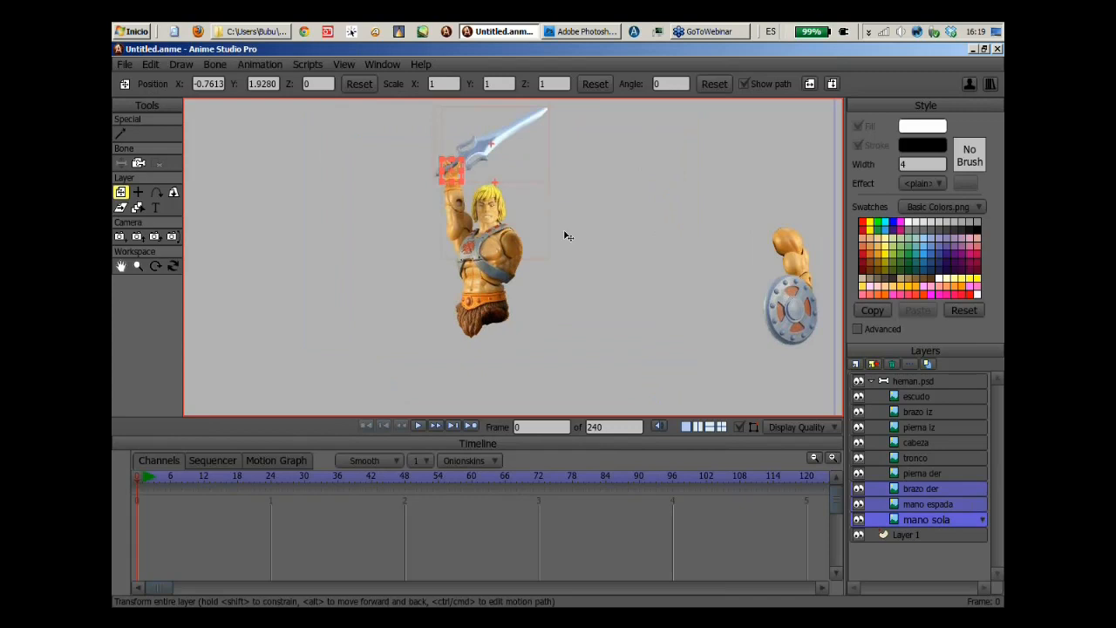
left_click_drag(565, 235, 366, 244)
scroll(462, 196, "down", 3)
left_click_drag(383, 309, 470, 324)
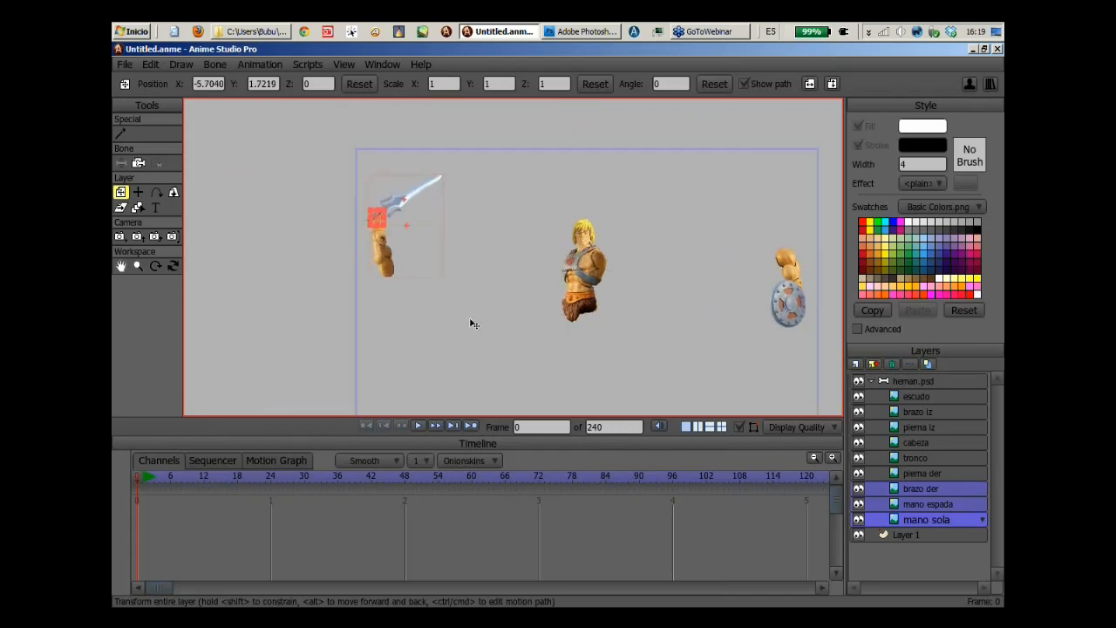
left_click_drag(436, 252, 424, 256)
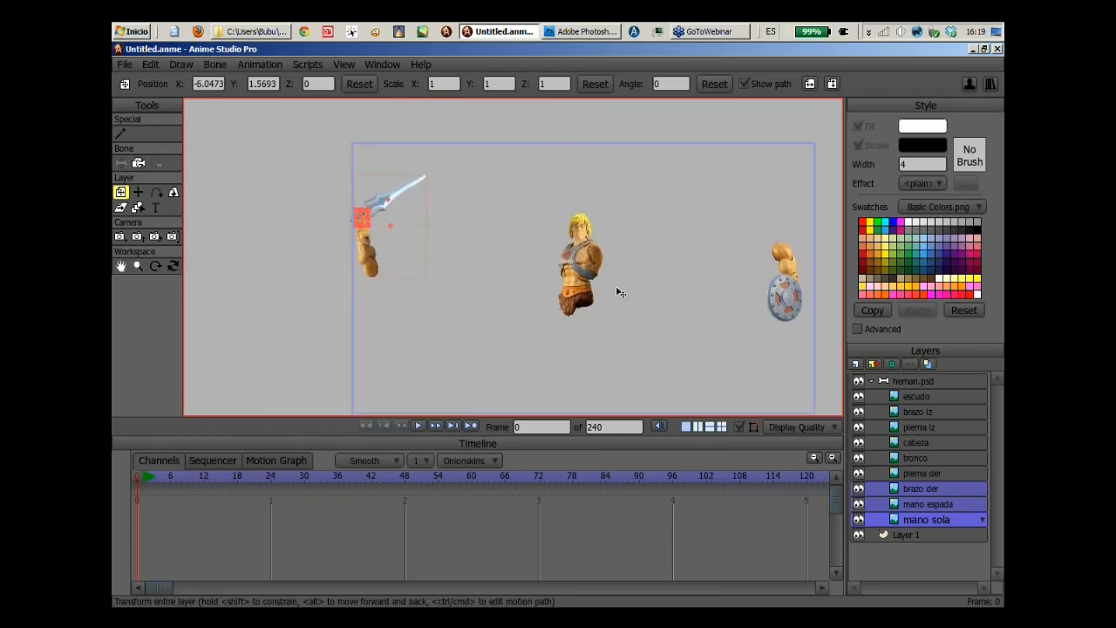
left_click_drag(617, 289, 576, 230)
scroll(585, 239, "down", 2)
left_click_drag(533, 286, 519, 246)
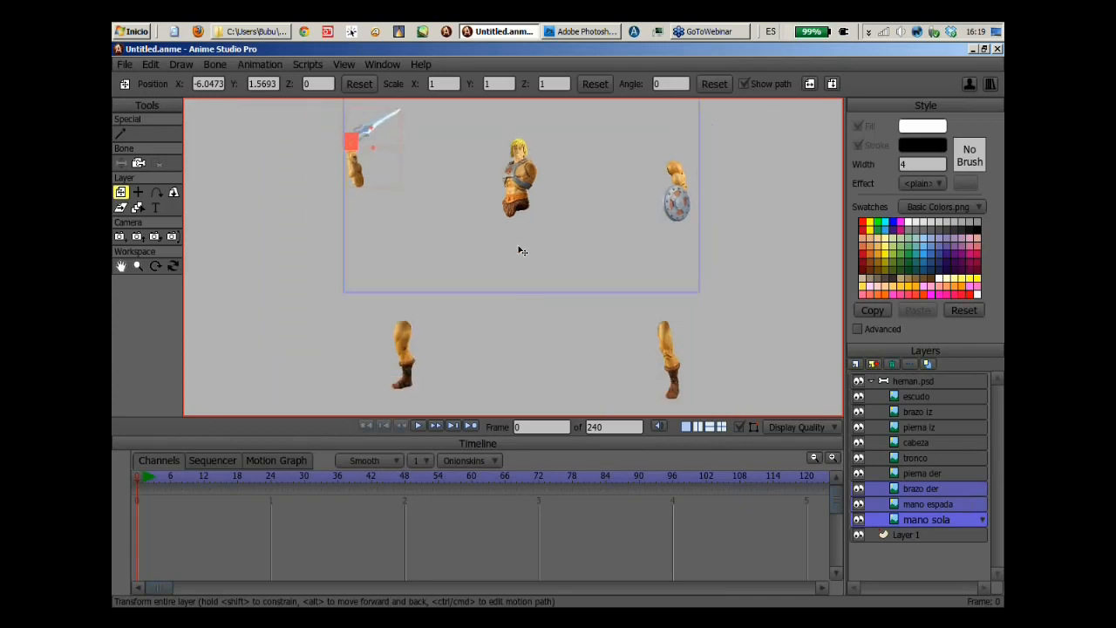
Add a horizontal root bone at the pelvis on the heman.psd layer and a chain of bones up through the torso, neck and head.
left_click(905, 378)
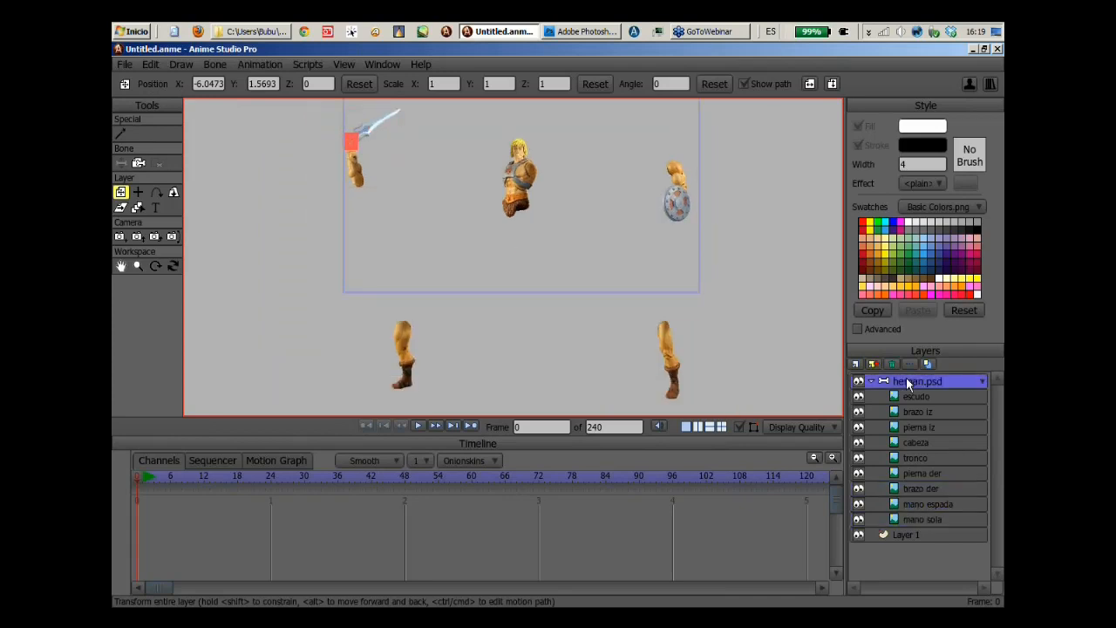
left_click_drag(599, 215, 585, 232)
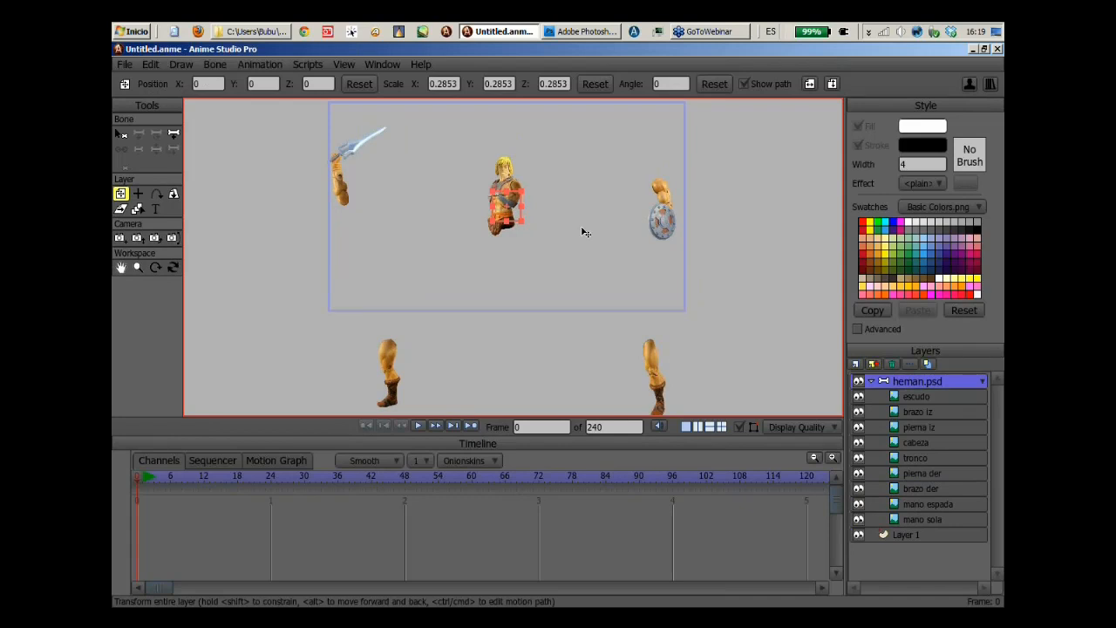
left_click_drag(584, 232, 575, 256)
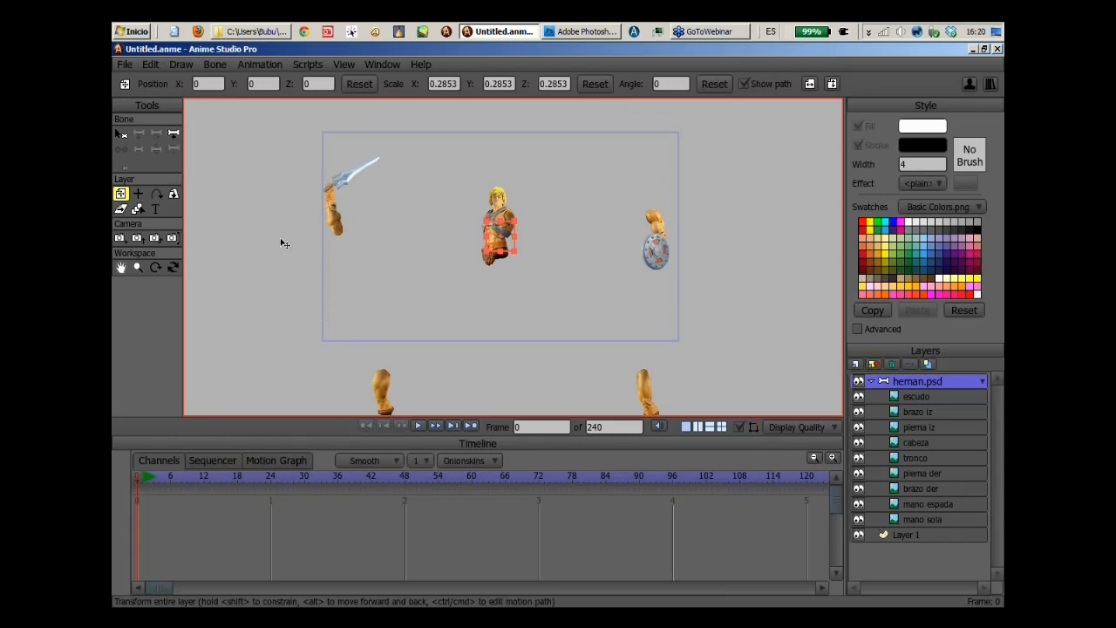
left_click(175, 138)
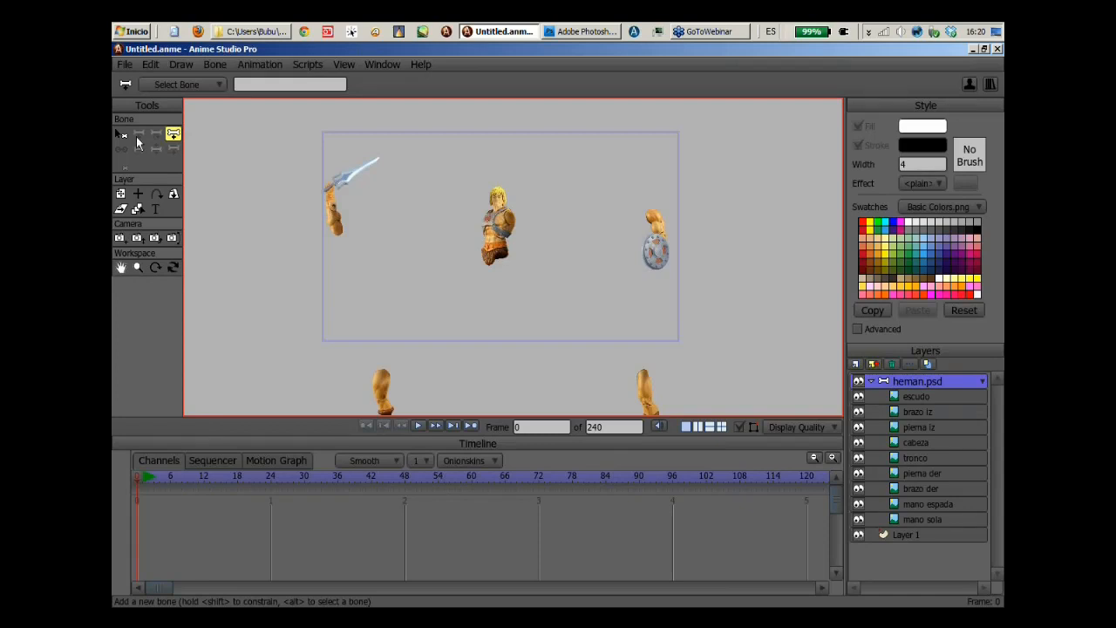
scroll(471, 270, "up", 5)
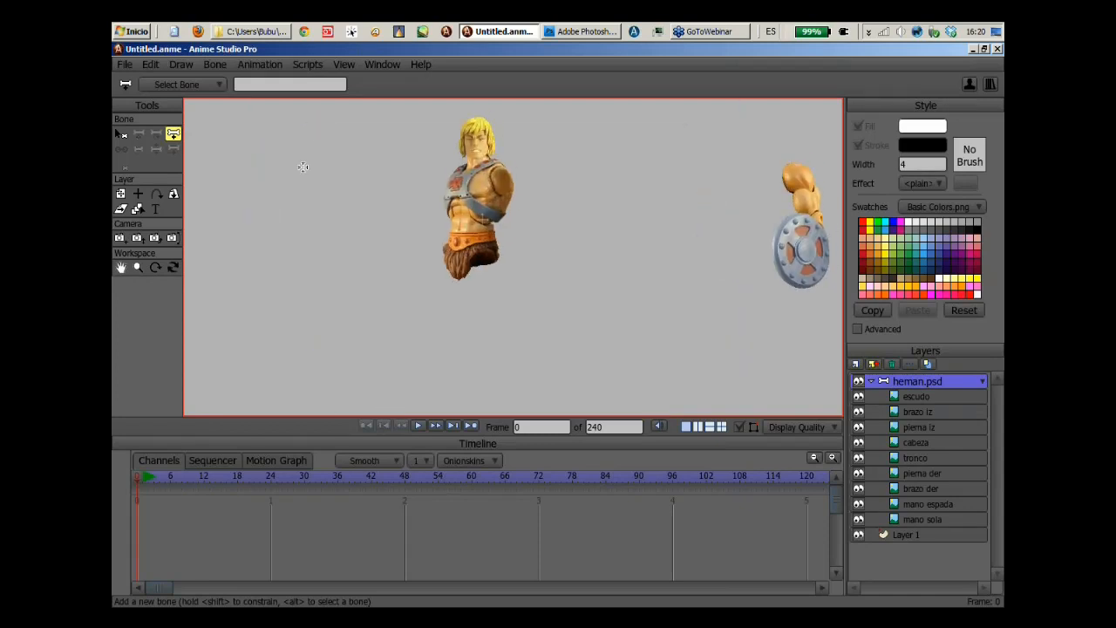
left_click_drag(303, 167, 299, 196)
scroll(563, 246, "up", 4)
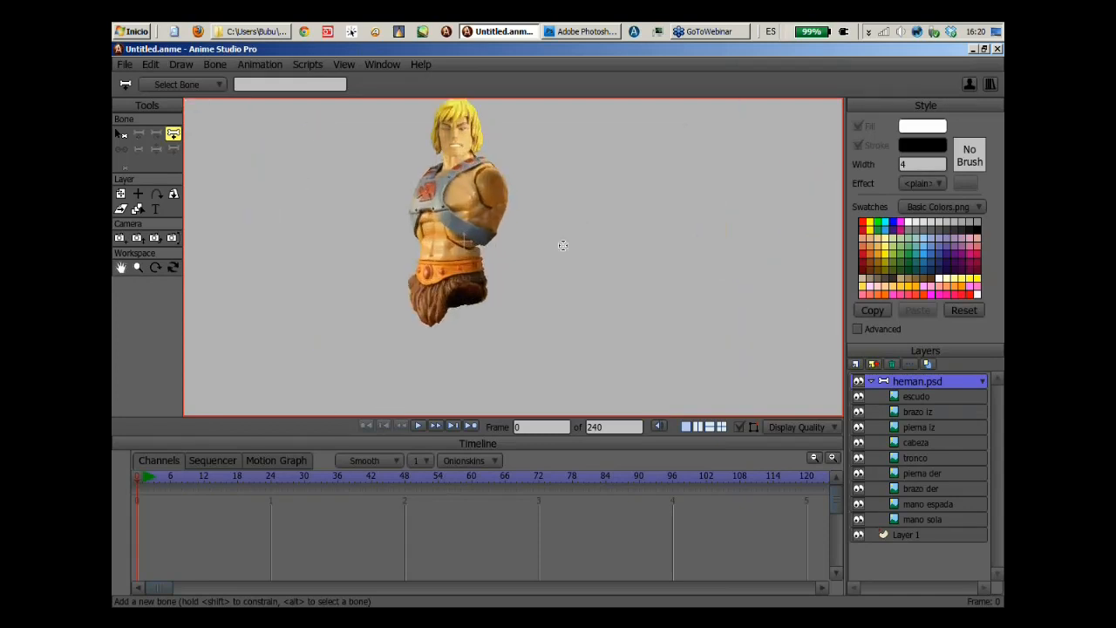
left_click_drag(556, 239, 537, 277)
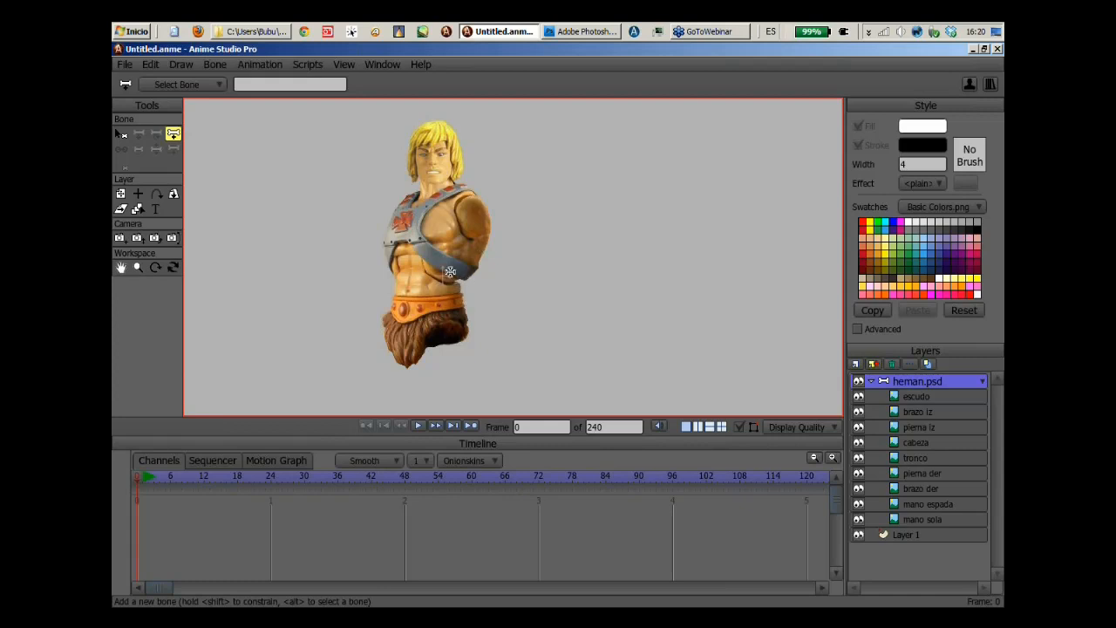
left_click_drag(423, 320, 552, 323)
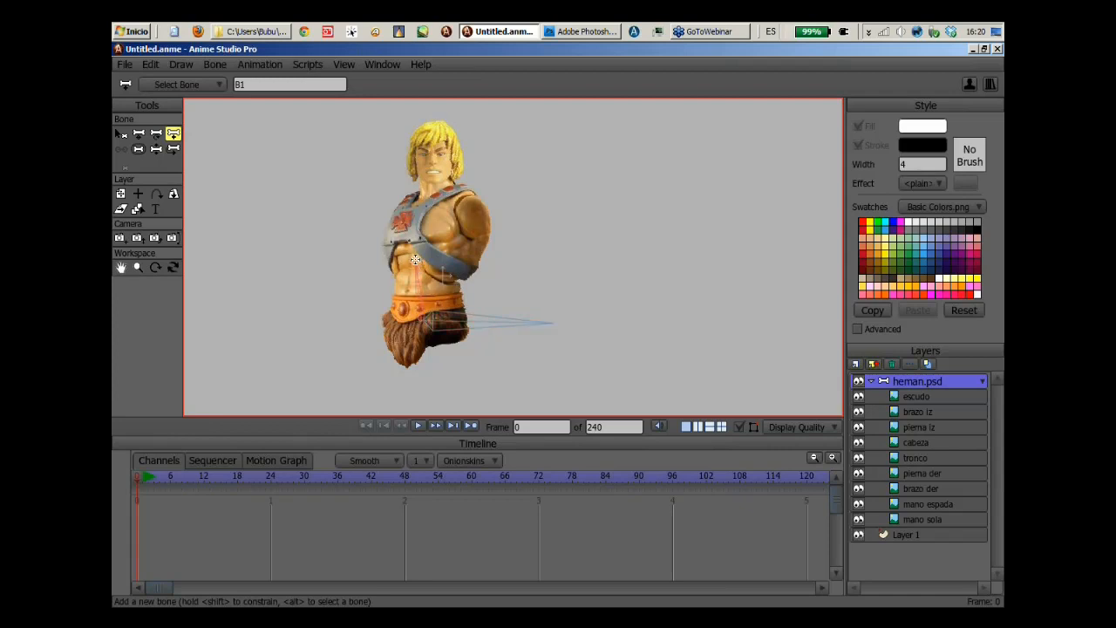
left_click_drag(442, 183, 467, 247)
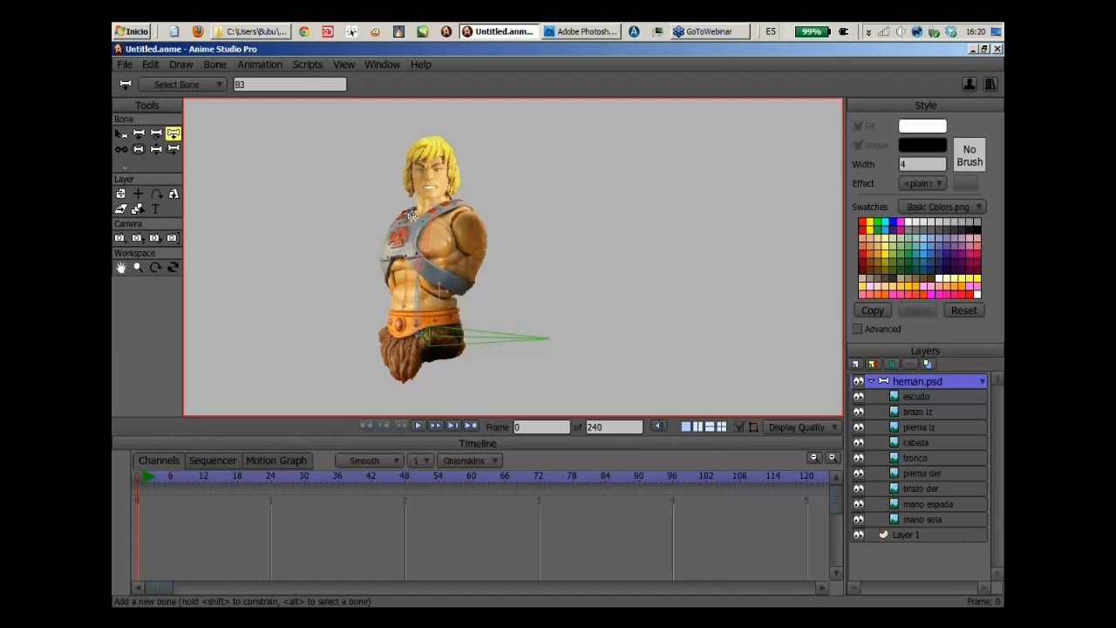
mouse_move(432, 212)
left_mouse_down()
mouse_move(457, 275)
mouse_move(443, 291)
mouse_move(441, 202)
left_mouse_up()
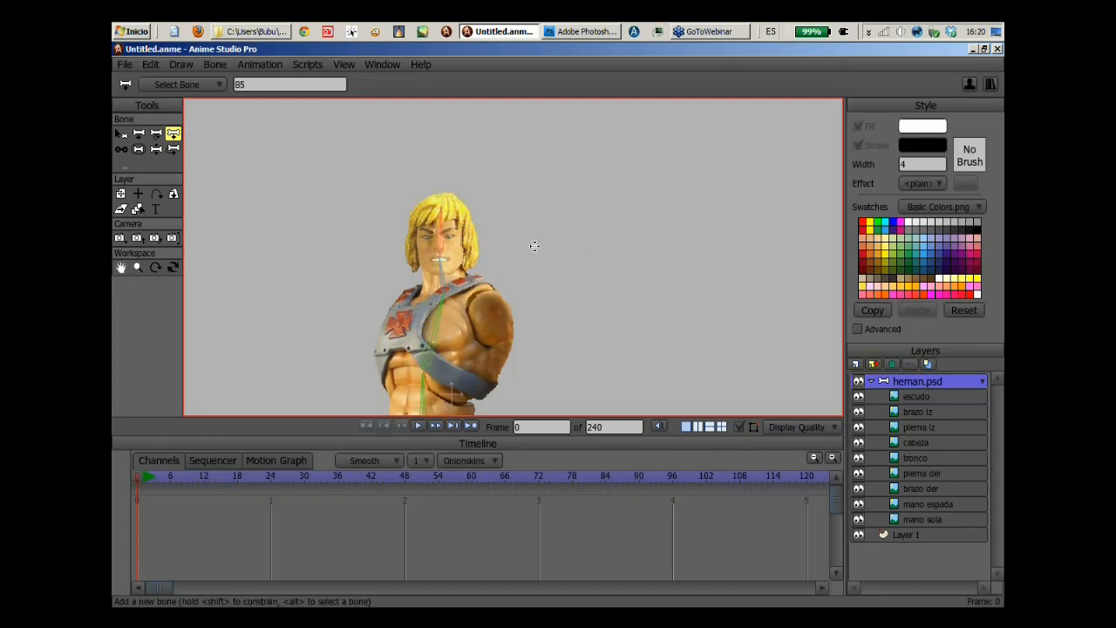
Hide the escudo shield layer so the whole brazo iz arm is uncovered for placing bones.
scroll(636, 252, "down", 1)
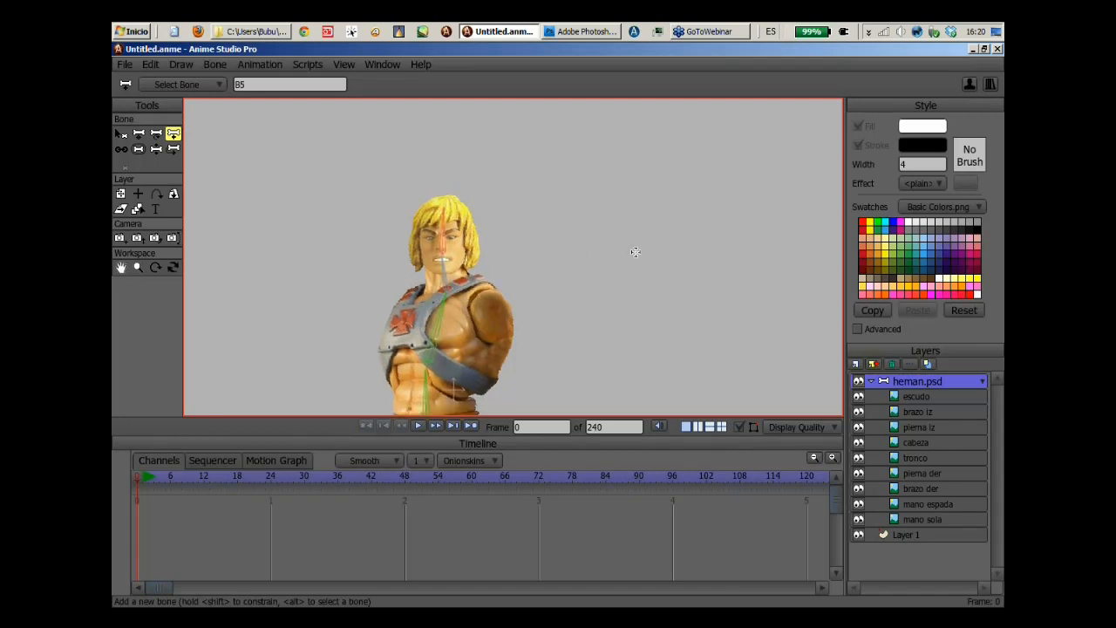
scroll(619, 266, "down", 3)
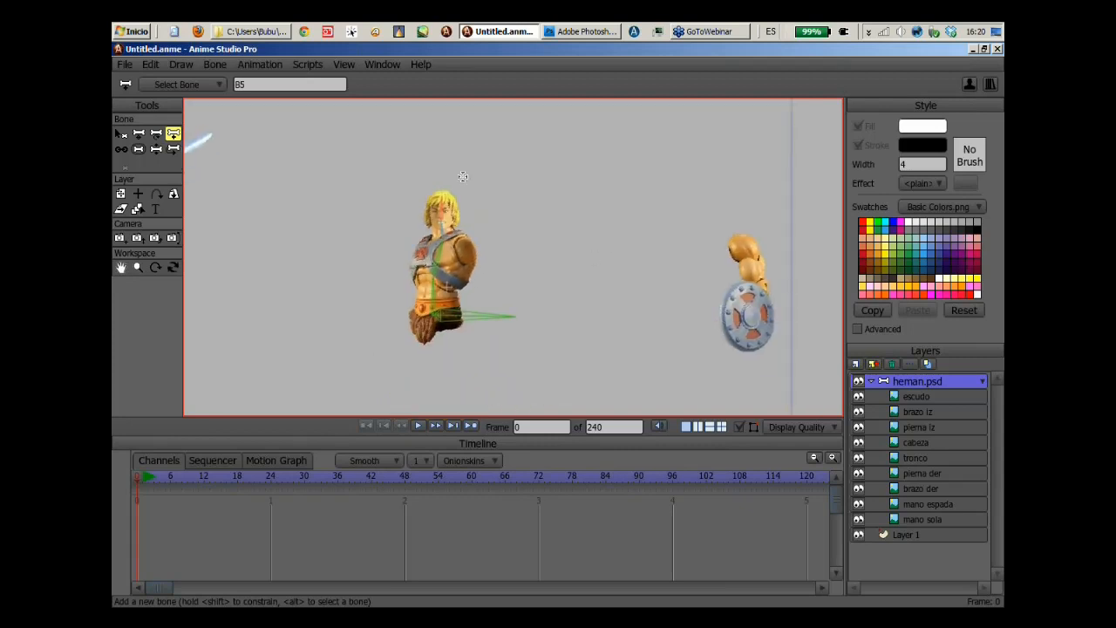
left_click_drag(629, 285, 525, 252)
left_click_drag(639, 307, 614, 286)
left_click_drag(675, 270, 609, 274)
scroll(494, 253, "up", 1)
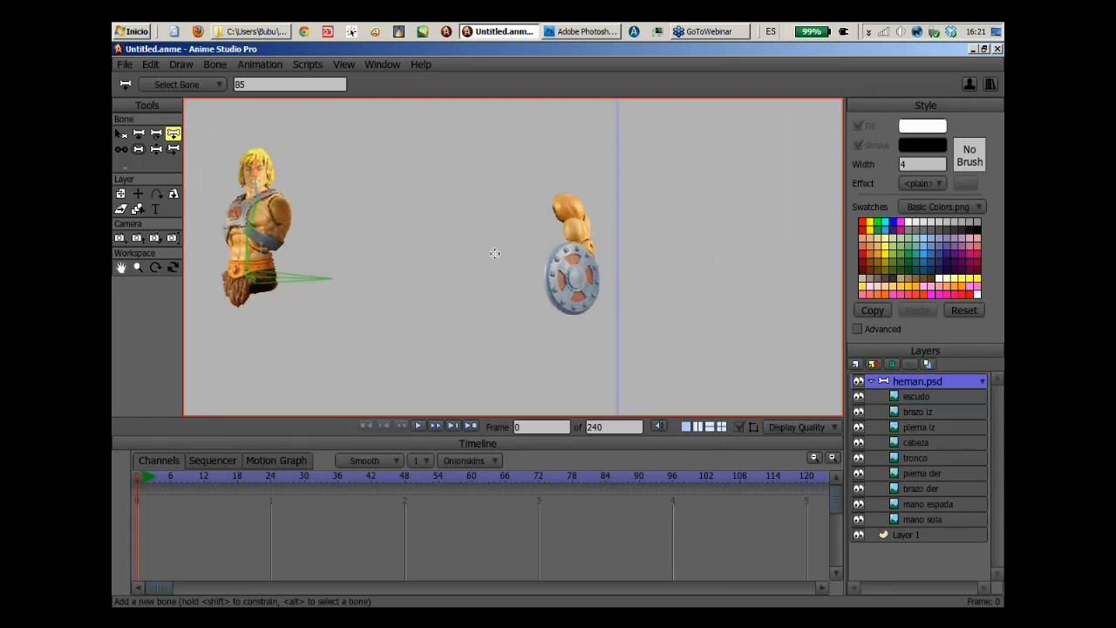
scroll(494, 254, "up", 4)
left_click_drag(679, 253, 549, 249)
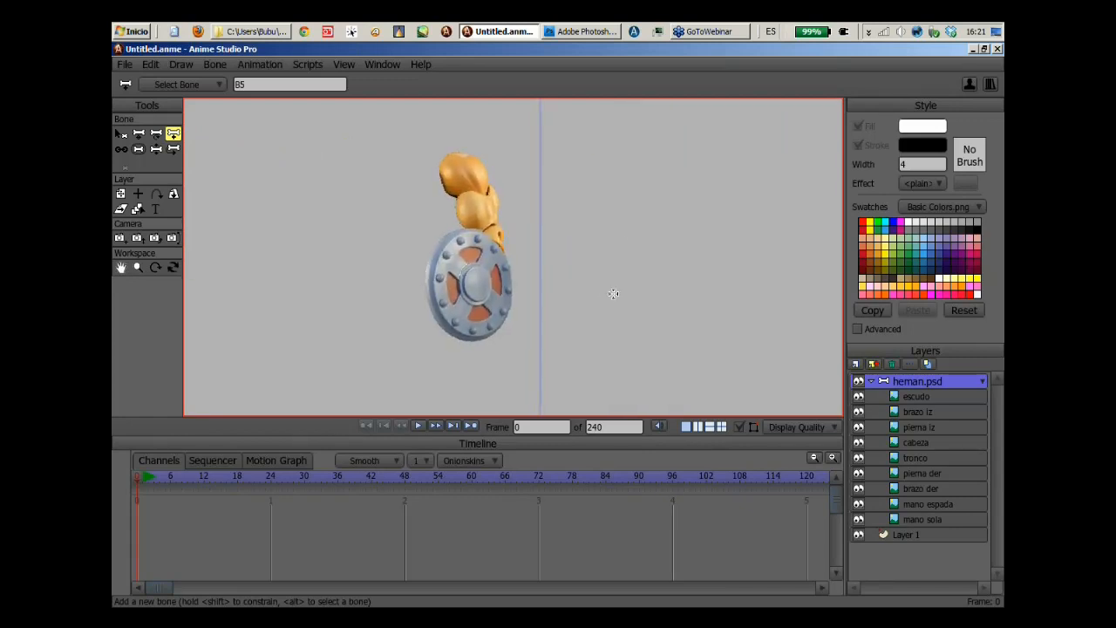
scroll(613, 294, "up", 1)
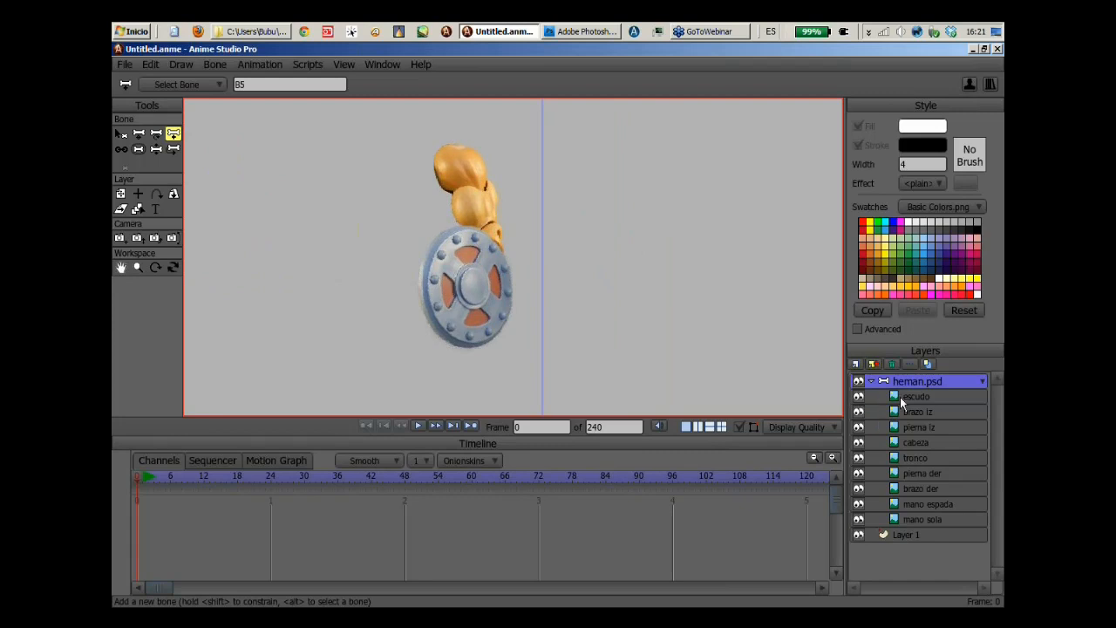
left_click(858, 398)
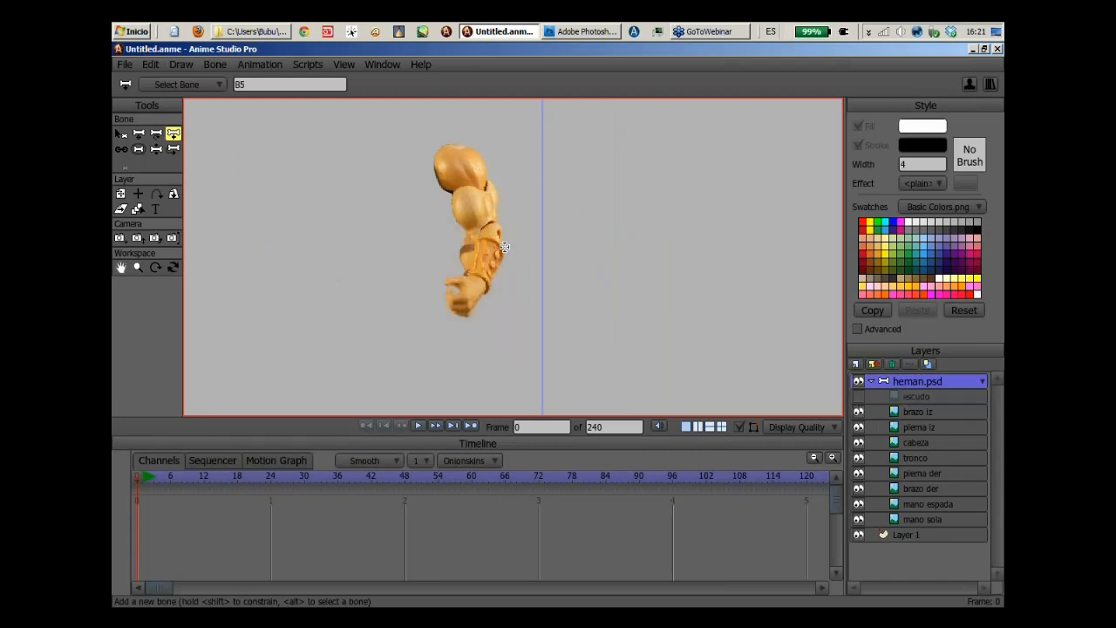
Add a chain of three bones down the brazo iz arm, covering the upper arm, forearm and hand.
left_click_drag(538, 250, 536, 253)
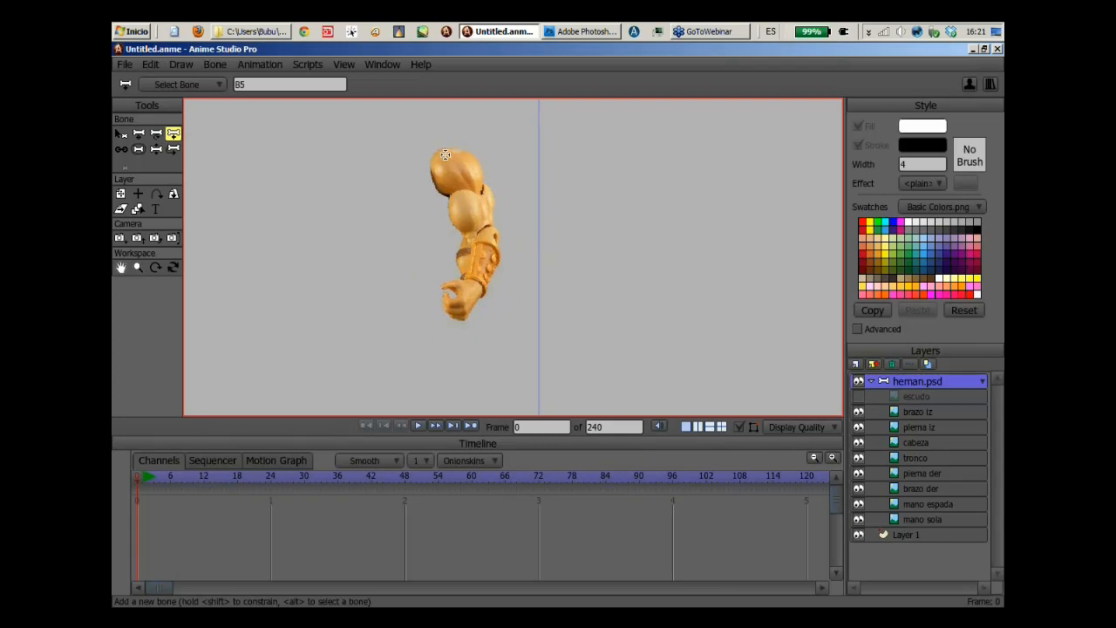
mouse_move(446, 155)
left_mouse_down()
mouse_move(481, 247)
mouse_move(473, 285)
mouse_move(448, 306)
mouse_move(503, 314)
left_mouse_up()
scroll(450, 289, "down", 5)
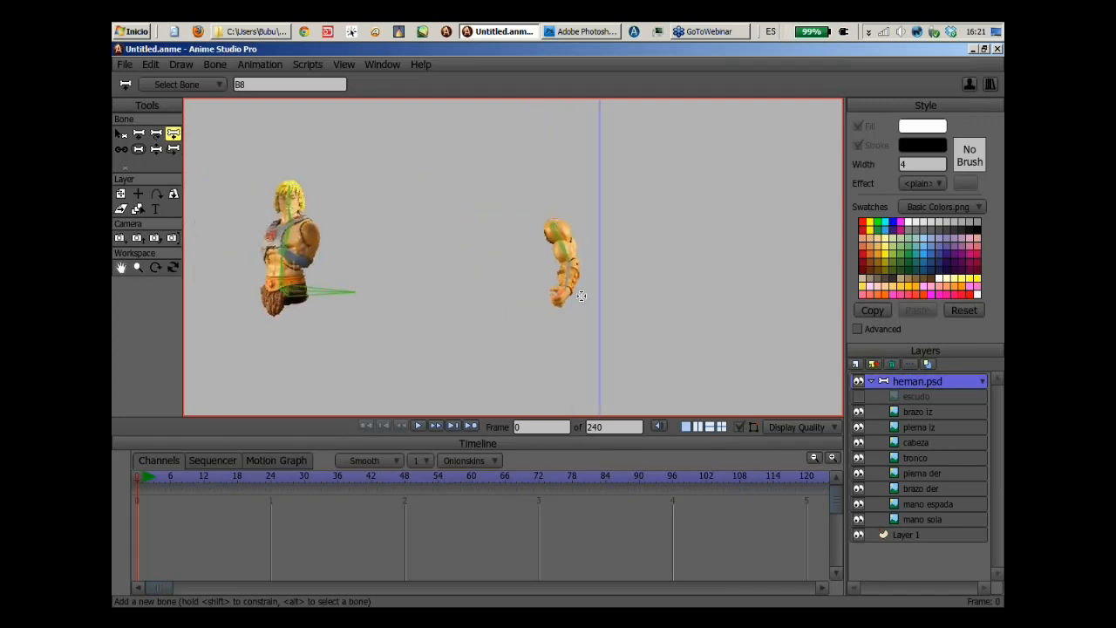
Test how the head, torso and shield-arm bones move together with Manipulate Bones.
left_click(156, 150)
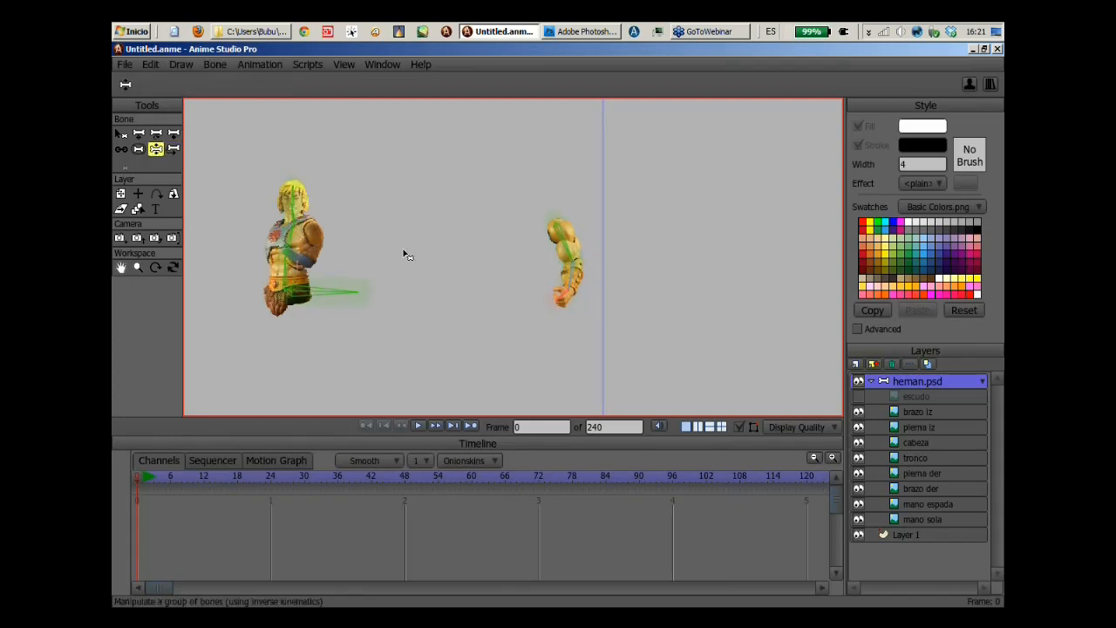
left_click_drag(403, 253, 437, 251)
left_click_drag(320, 260, 320, 213)
mouse_move(595, 307)
left_mouse_down()
mouse_move(582, 320)
mouse_move(589, 280)
mouse_move(598, 285)
mouse_move(588, 290)
left_mouse_up()
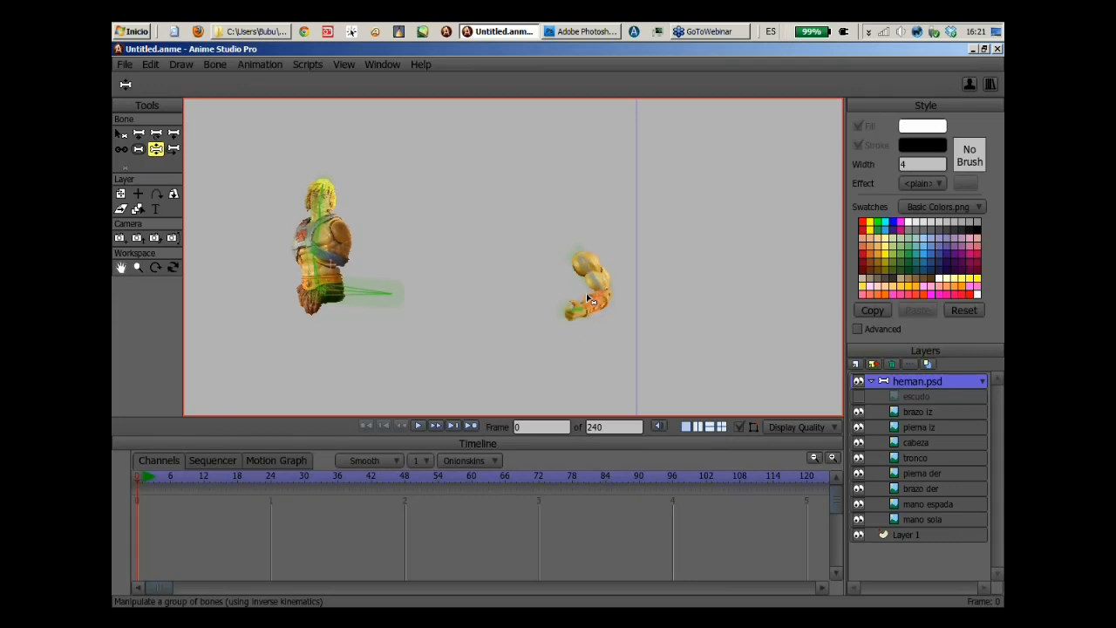
left_click_drag(653, 179, 680, 167)
left_click_drag(600, 293, 586, 301)
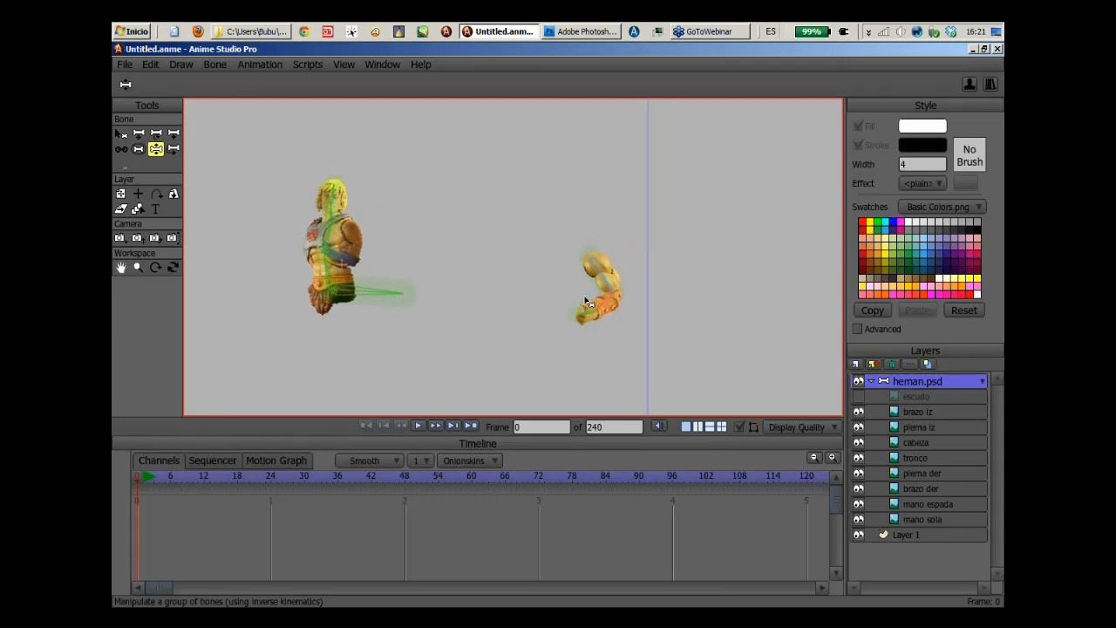
scroll(586, 302, "up", 1)
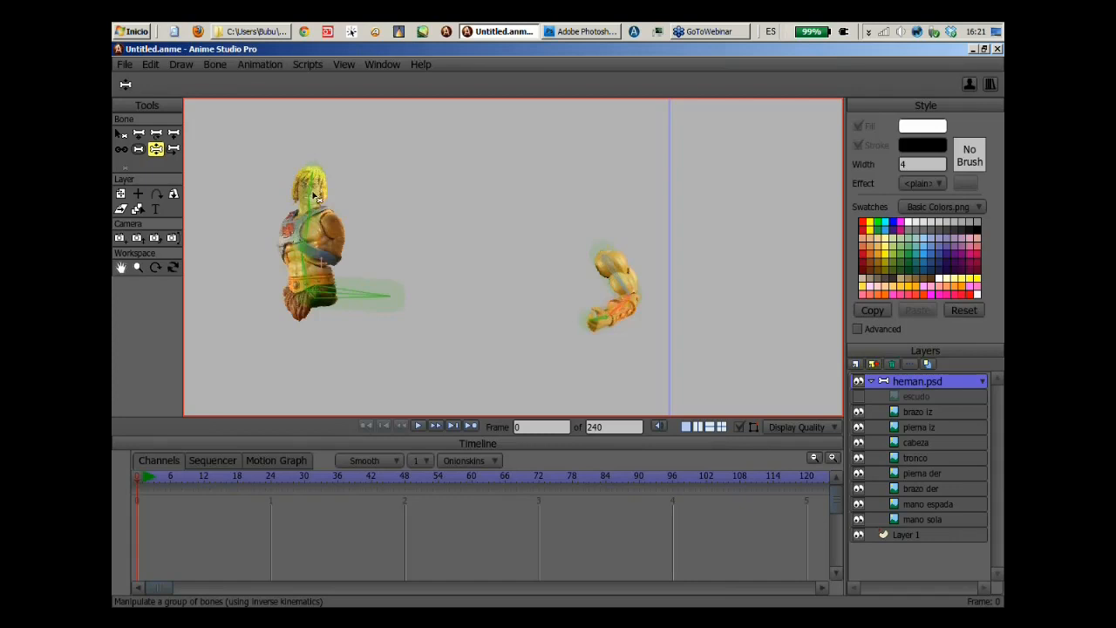
mouse_move(314, 185)
left_mouse_down()
mouse_move(322, 179)
mouse_move(309, 184)
mouse_move(316, 207)
mouse_move(311, 188)
left_mouse_up()
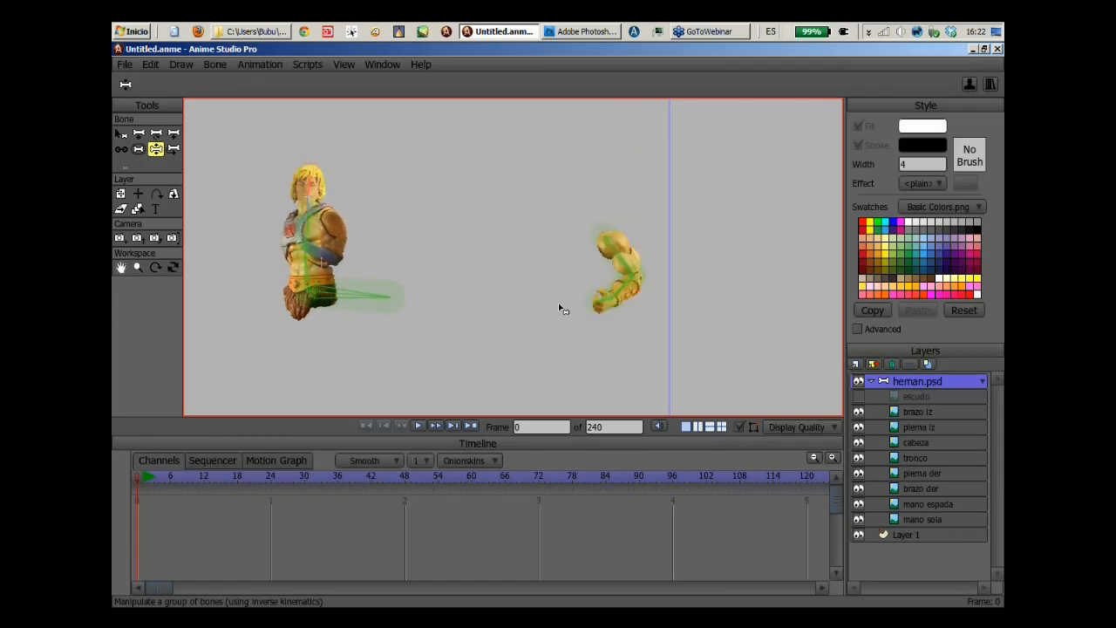
mouse_move(311, 242)
left_mouse_down()
mouse_move(327, 231)
mouse_move(315, 226)
left_mouse_up()
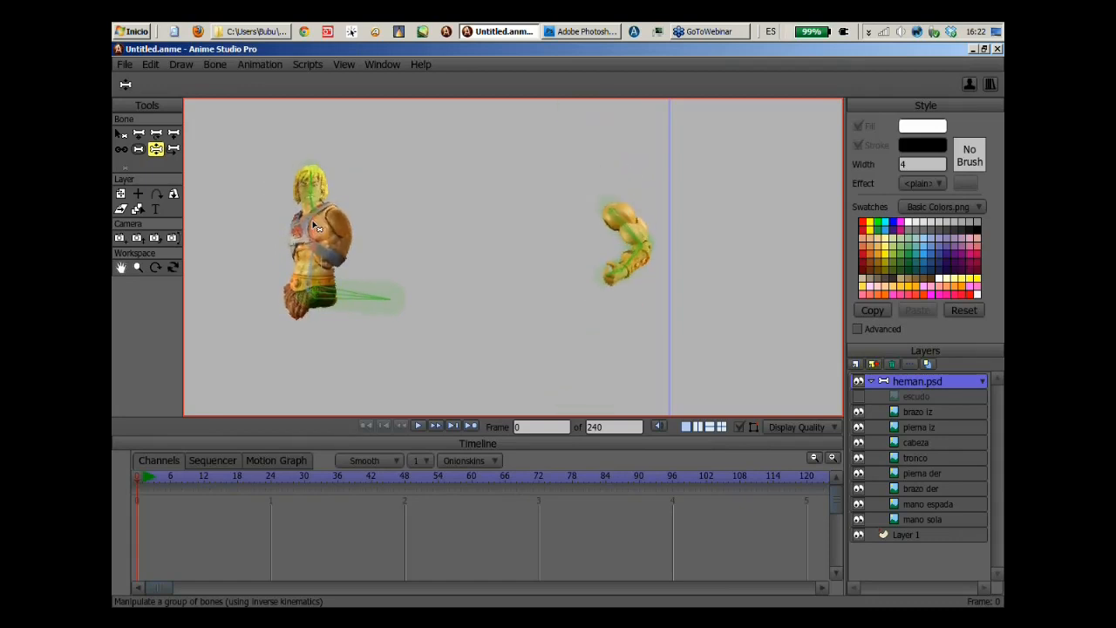
left_click_drag(616, 230, 617, 226)
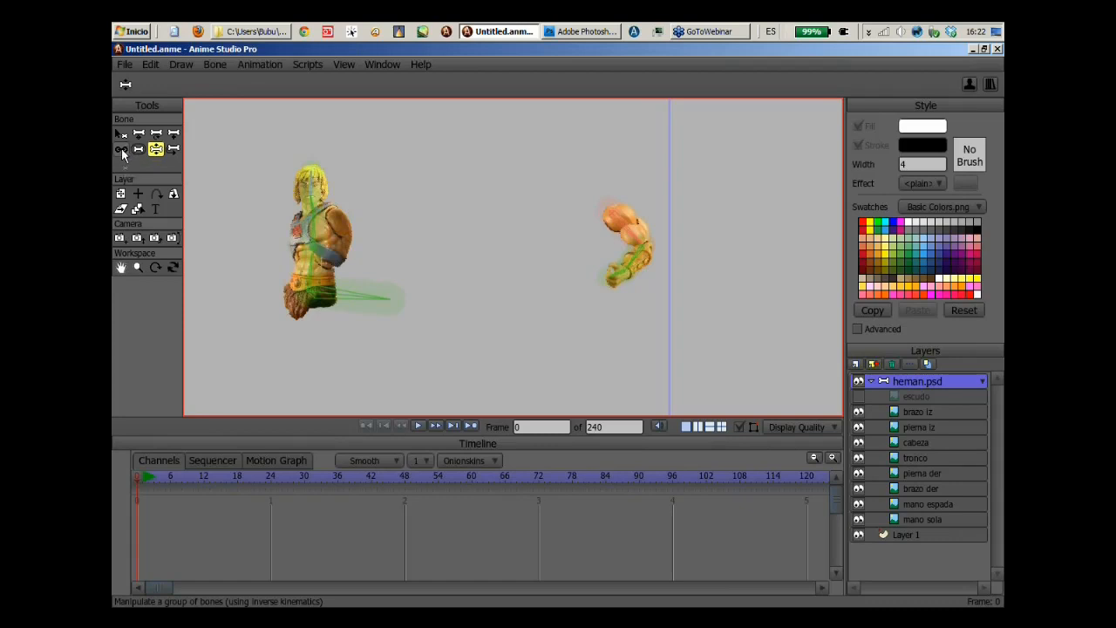
Examine the parent links between the shield-arm bones and the head bone with Reparent Bone.
left_click(121, 149)
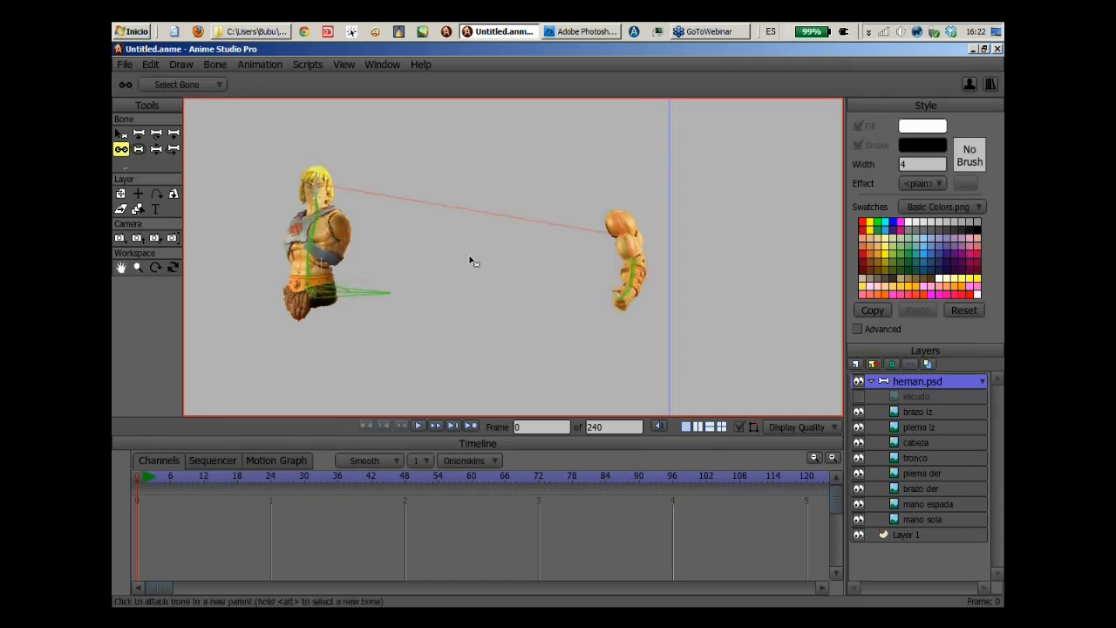
left_click_drag(509, 257, 545, 262)
scroll(531, 255, "up", 1)
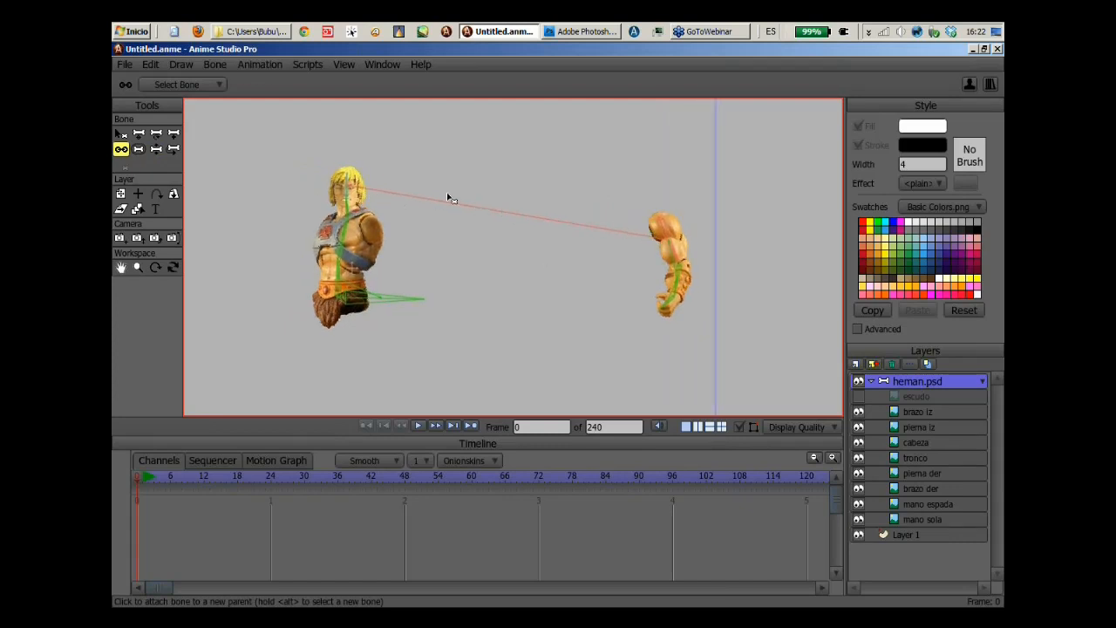
left_click_drag(648, 297, 497, 296)
scroll(592, 254, "up", 5)
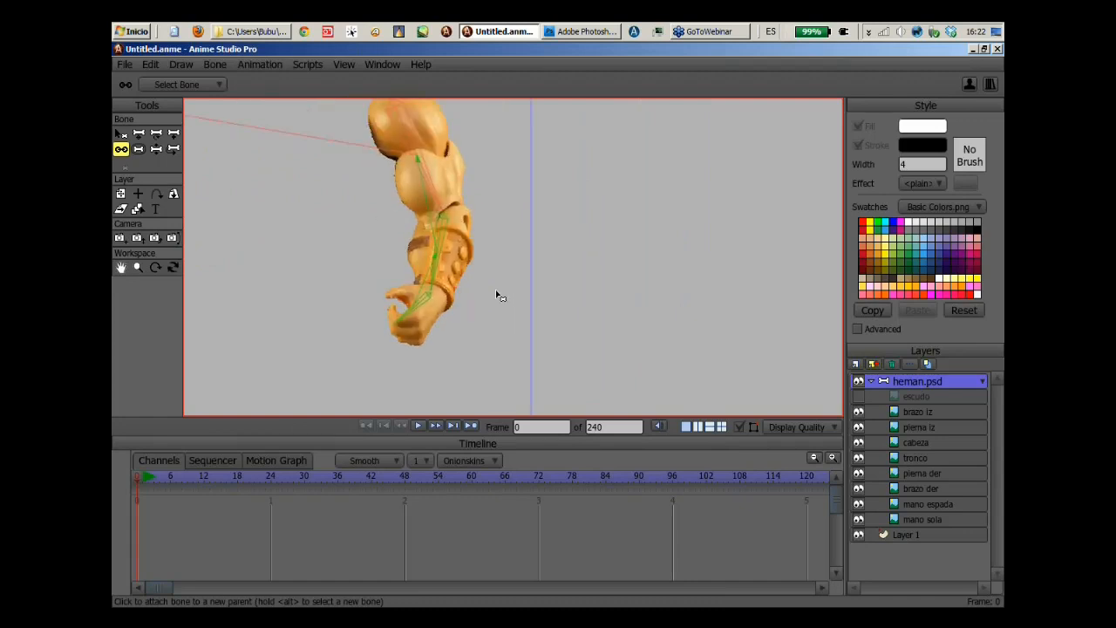
scroll(497, 296, "up", 3)
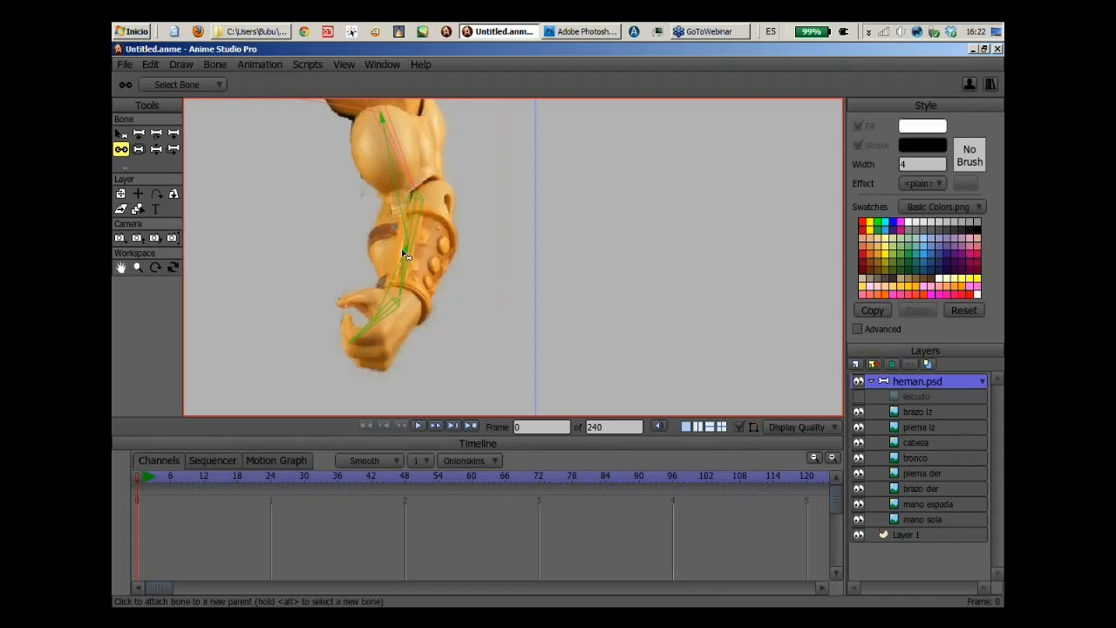
left_click_drag(411, 198, 424, 259)
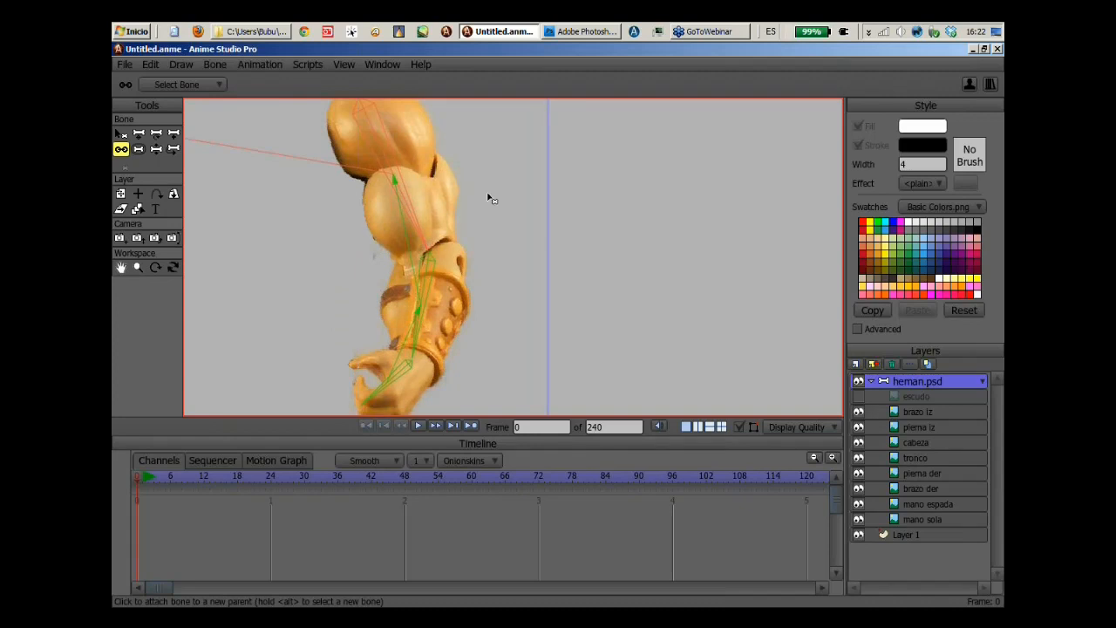
scroll(488, 194, "down", 2)
left_click_drag(374, 184, 672, 244)
scroll(518, 237, "down", 3)
left_click_drag(518, 236, 765, 268)
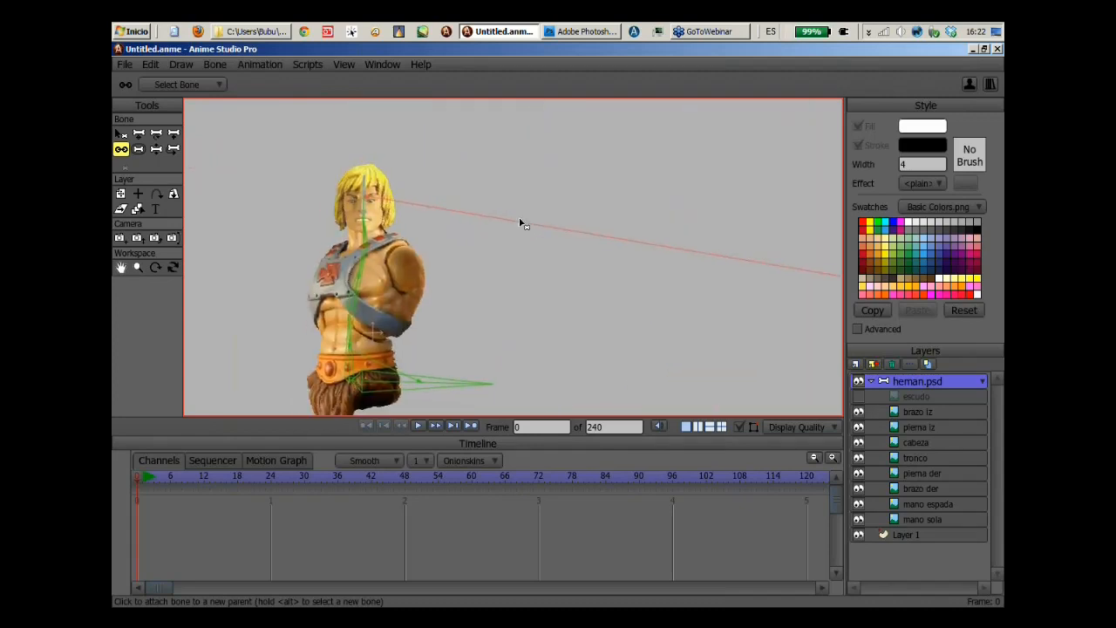
scroll(524, 228, "down", 2)
left_click_drag(514, 264, 444, 244)
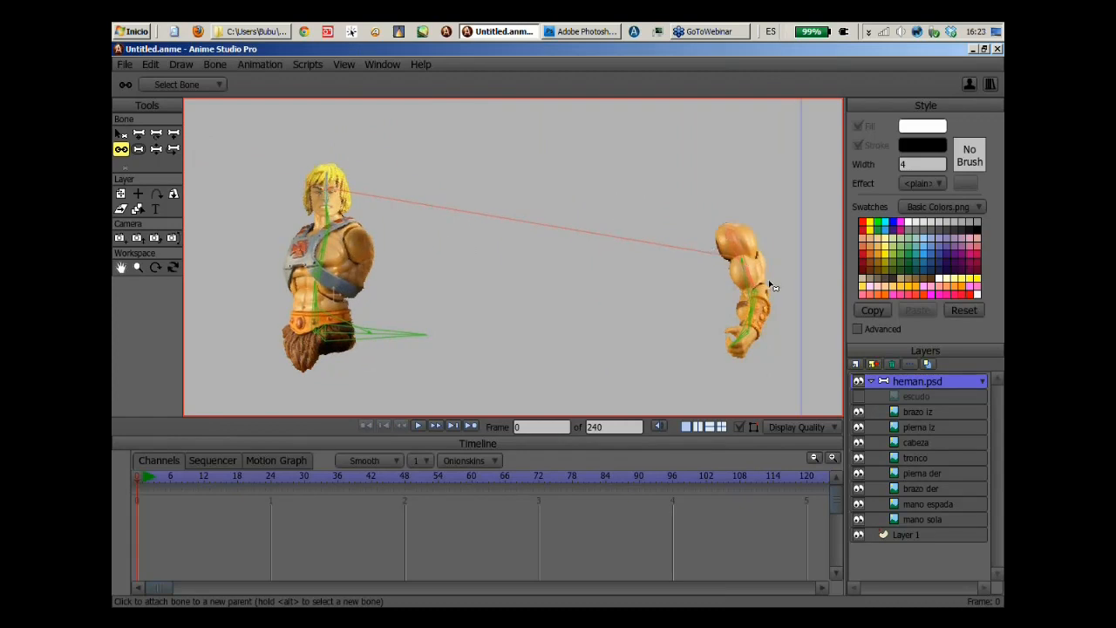
Reparent the shield arm's upper-arm bone from the head bone to the upper torso bone.
left_click(121, 134)
left_click(328, 182)
left_click(121, 150)
left_click_drag(628, 256, 618, 249)
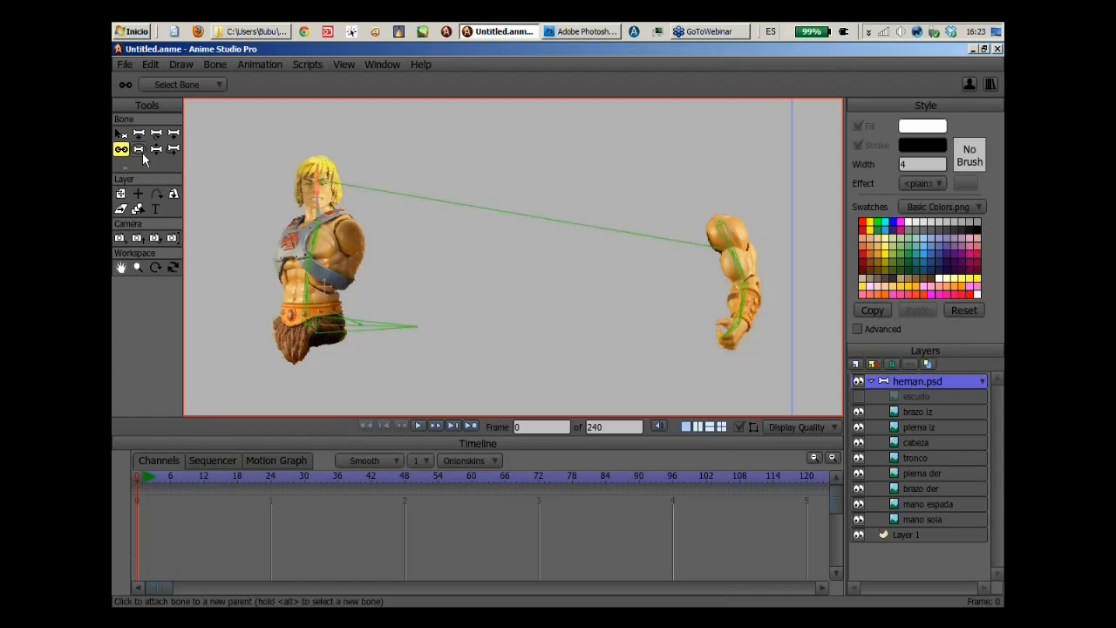
left_click(729, 235)
left_click(315, 248)
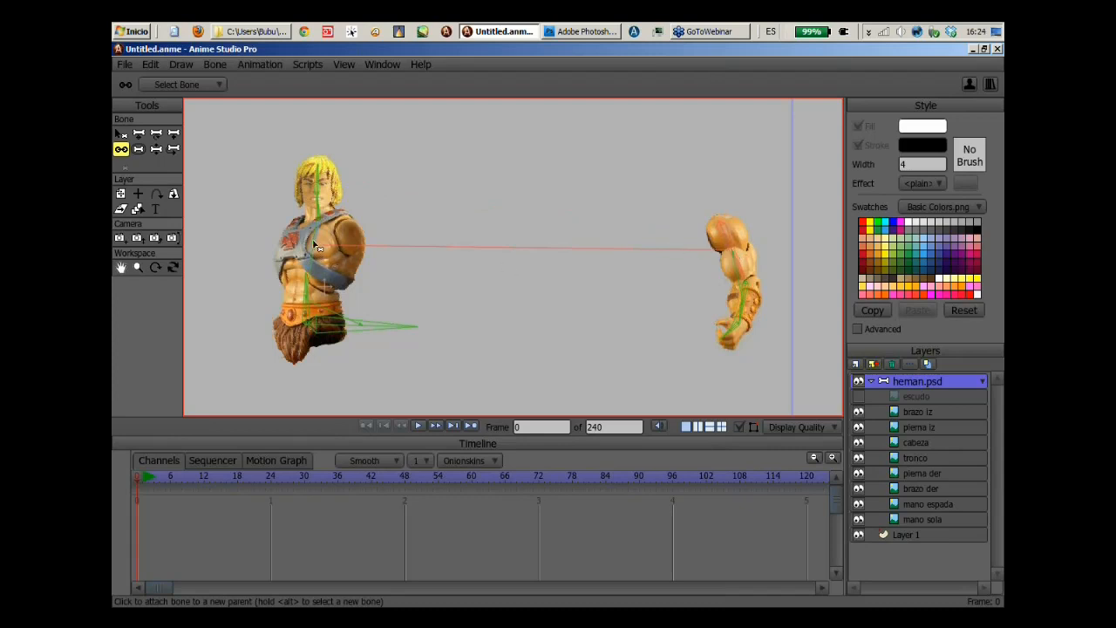
Test the reparented shield arm by bending the torso and head bones with Manipulate Bones.
left_click(156, 149)
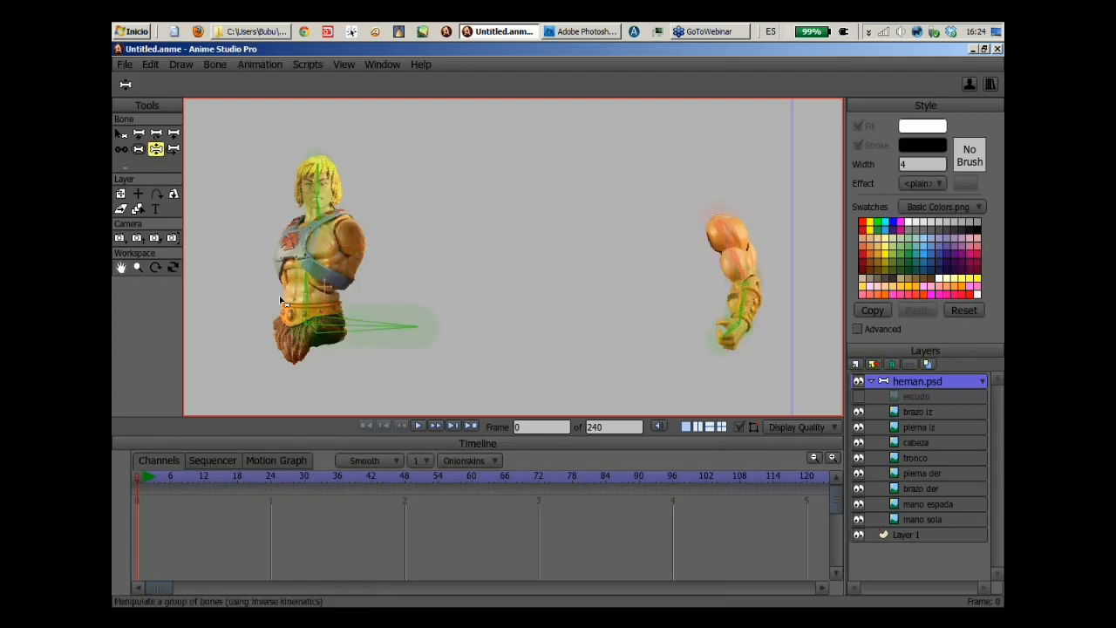
left_click_drag(316, 246, 324, 176)
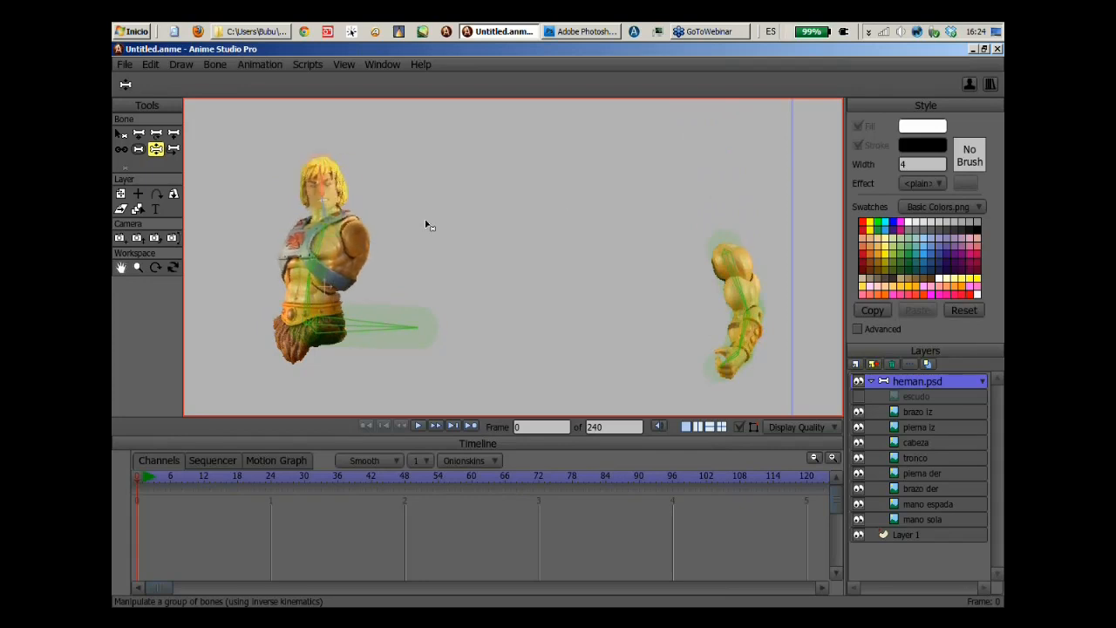
scroll(677, 244, "down", 1)
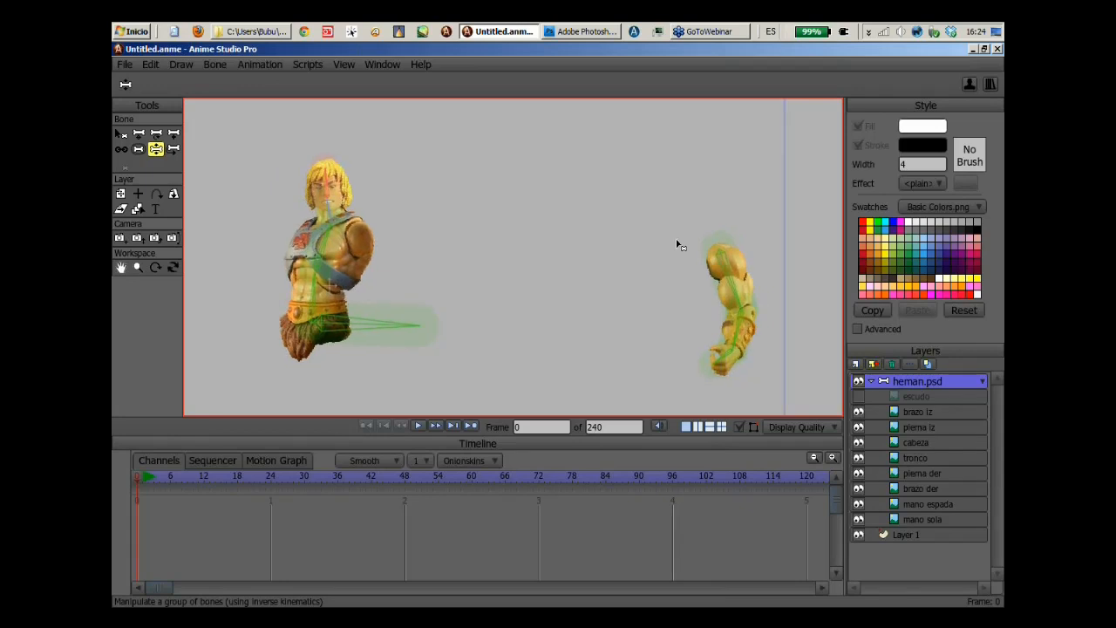
scroll(420, 267, "down", 1)
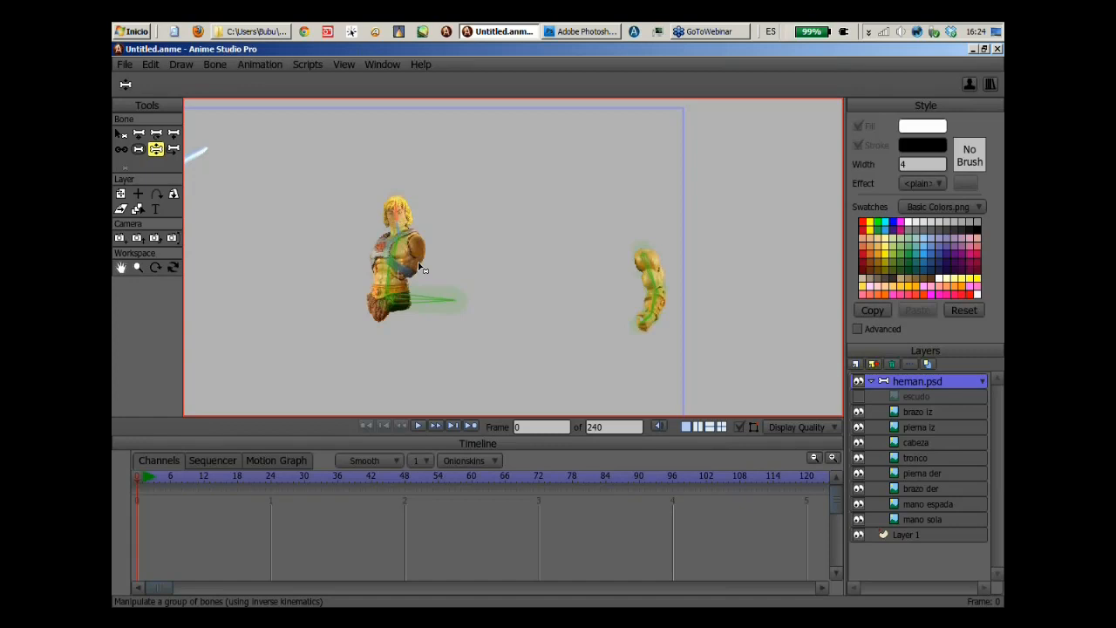
Add upper-arm, forearm and hand bones along the sword arm, chained from the selected upper torso bone.
left_click(174, 134)
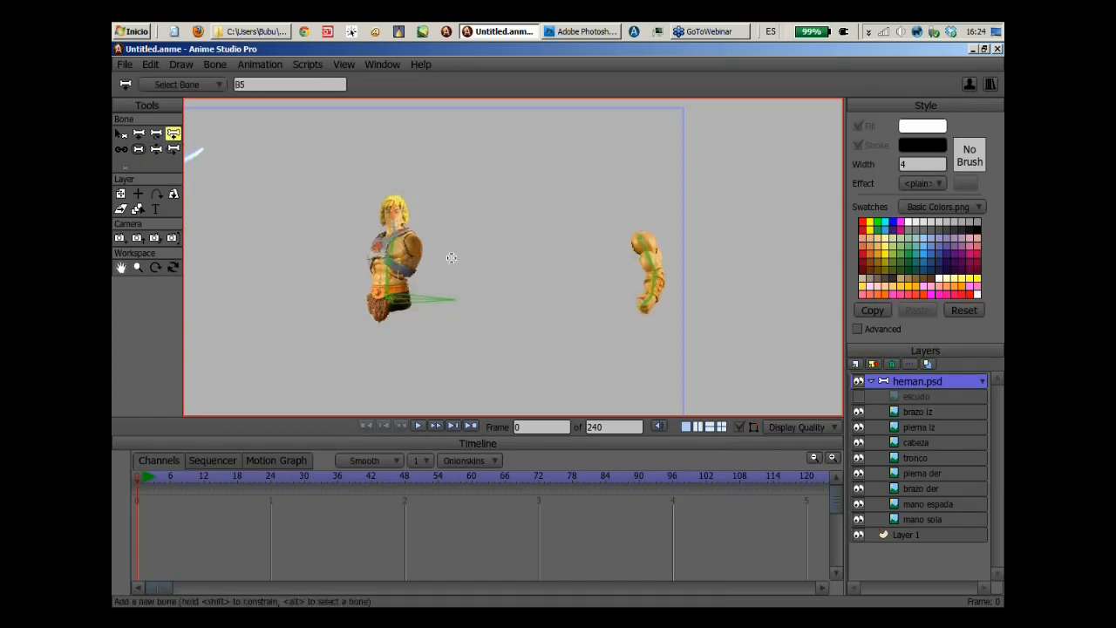
left_click_drag(454, 265, 552, 277)
scroll(567, 283, "up", 3)
scroll(283, 212, "up", 1)
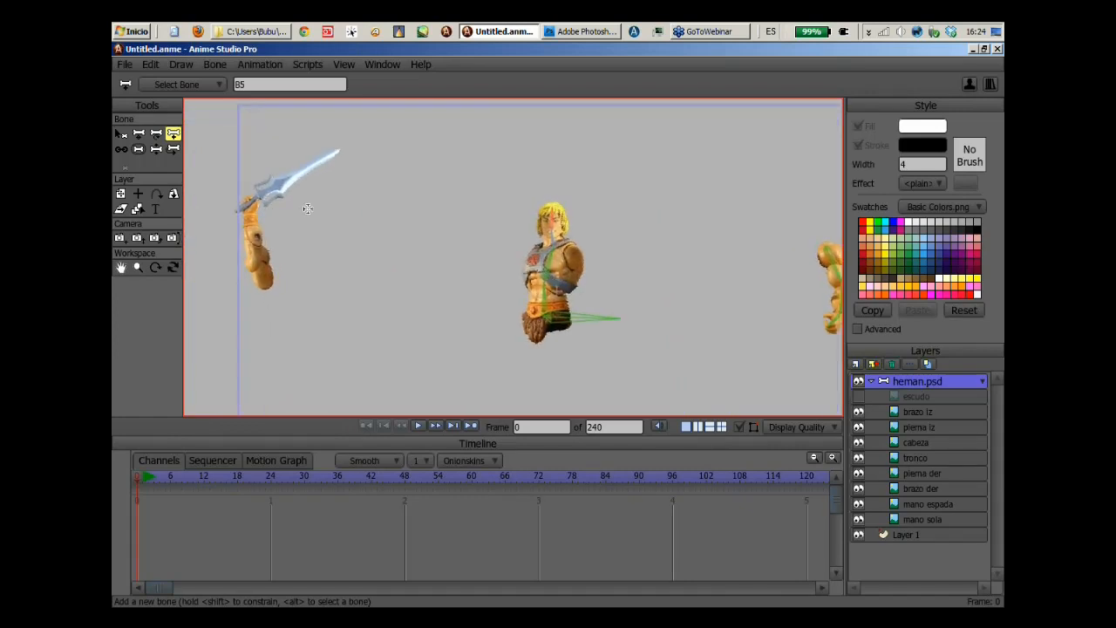
scroll(308, 209, "up", 1)
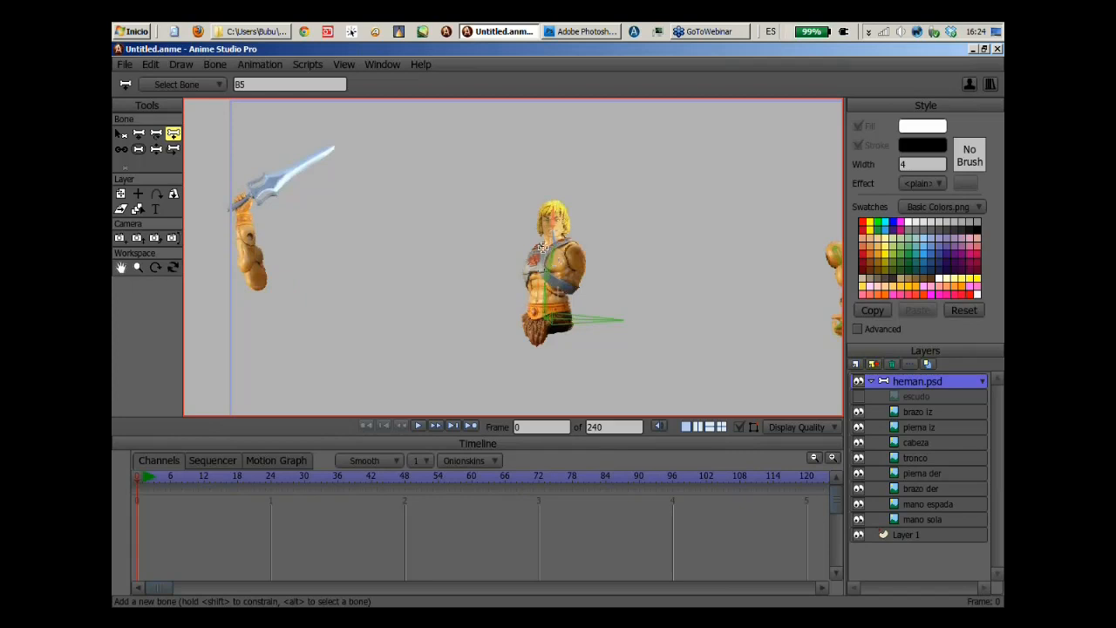
left_click_drag(563, 261, 559, 264)
scroll(558, 264, "up", 2)
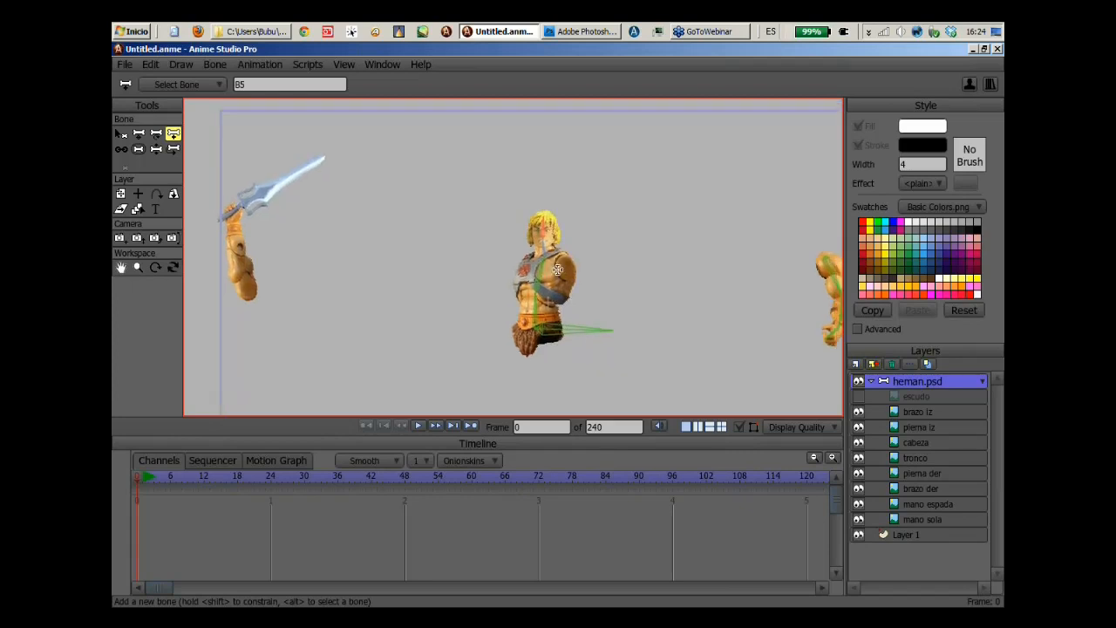
scroll(577, 208, "up", 2)
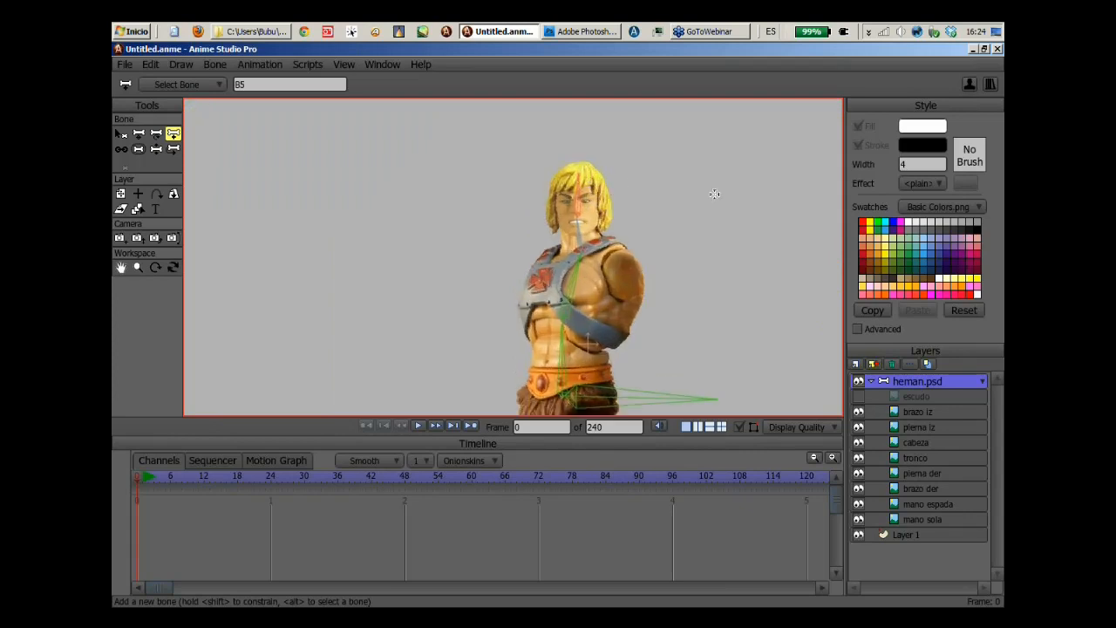
scroll(689, 182, "down", 3)
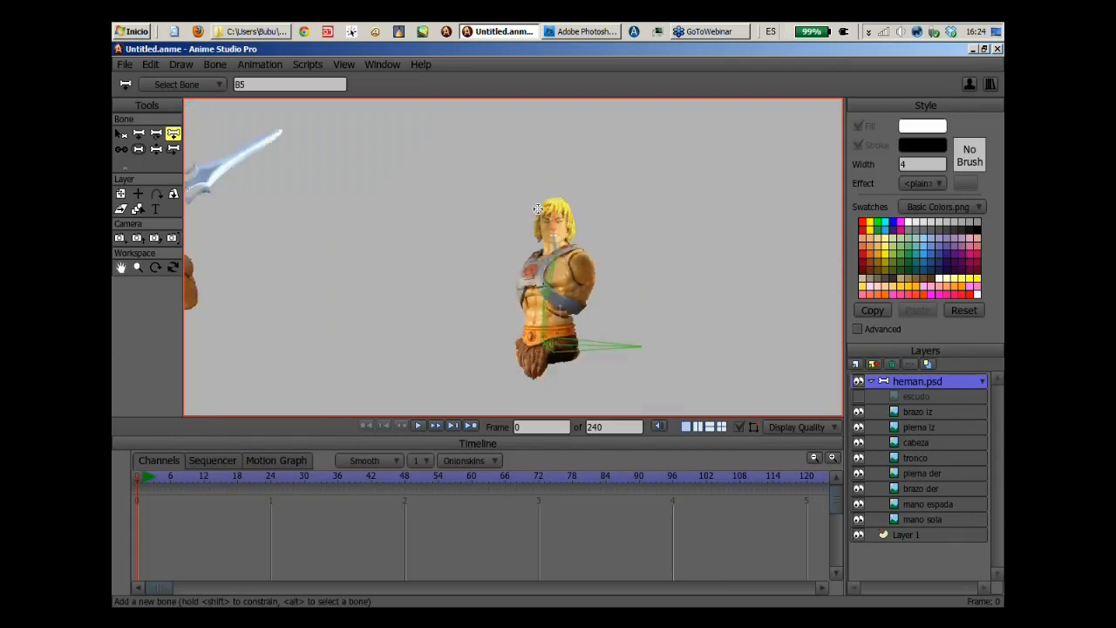
left_click_drag(624, 204, 661, 201)
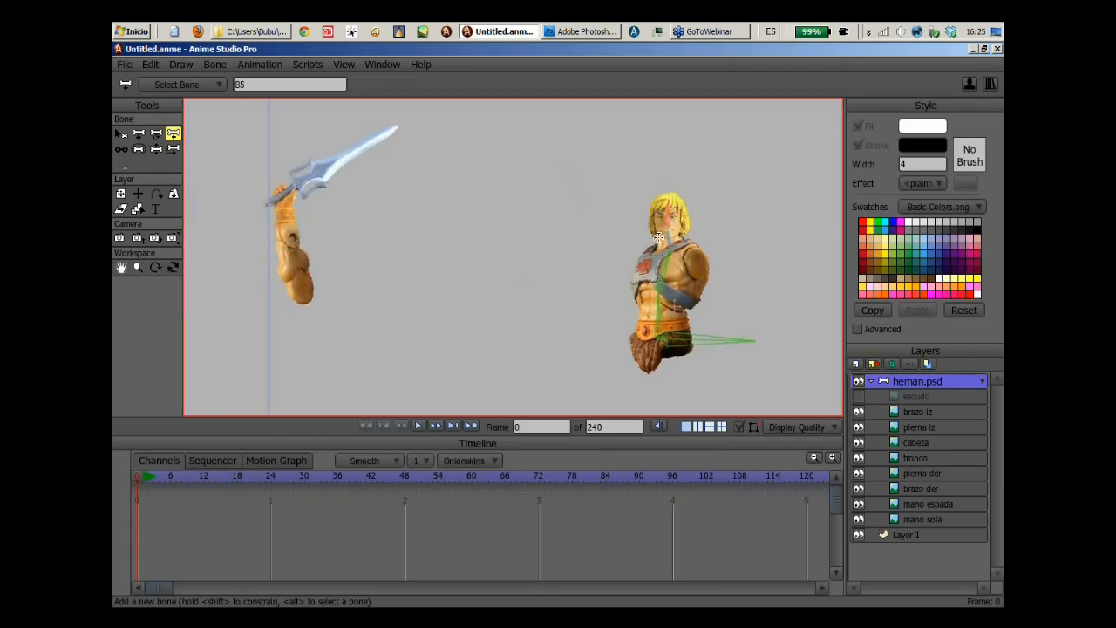
left_click_drag(602, 211, 588, 204)
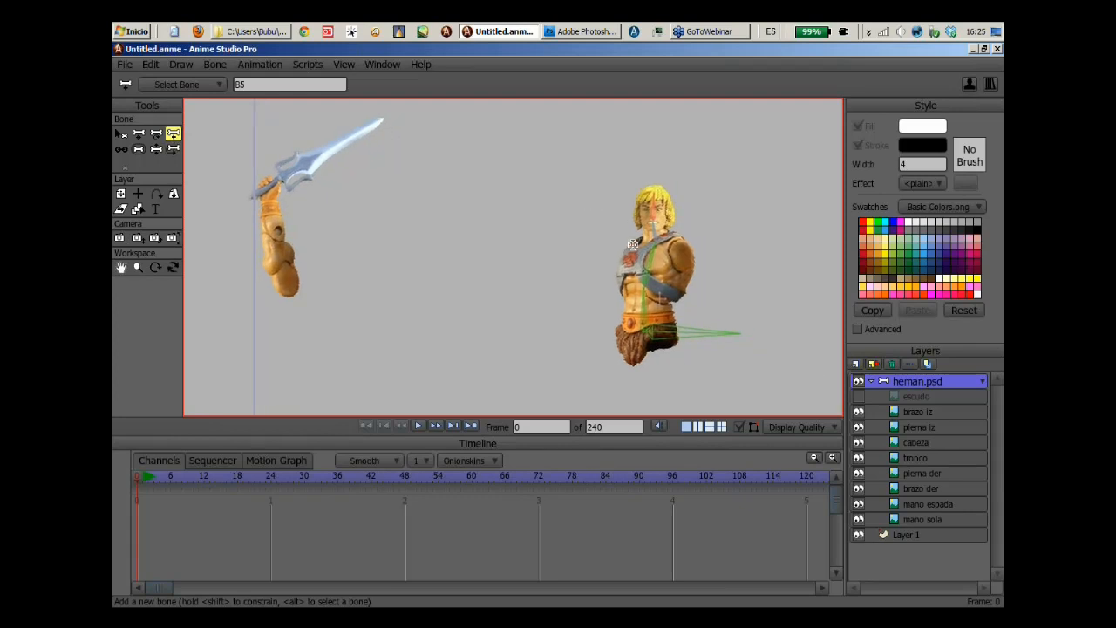
left_click_drag(633, 245, 622, 235)
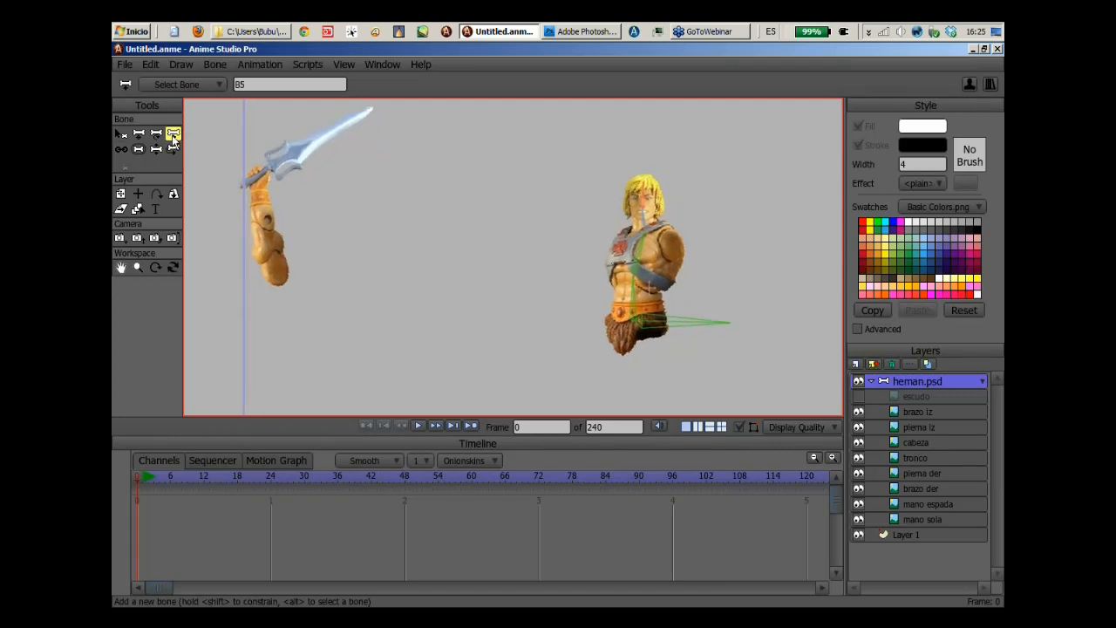
left_click_drag(641, 234, 619, 228)
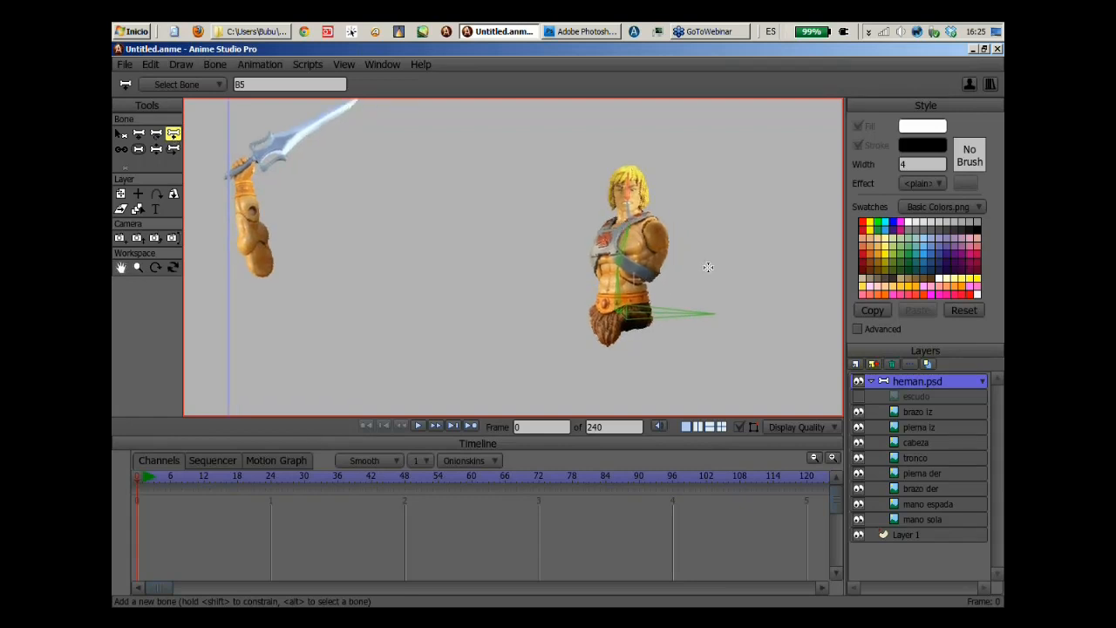
left_click(623, 241, "alt")
left_click_drag(265, 271, 338, 227)
left_click_drag(356, 268, 356, 218)
scroll(386, 231, "up", 3)
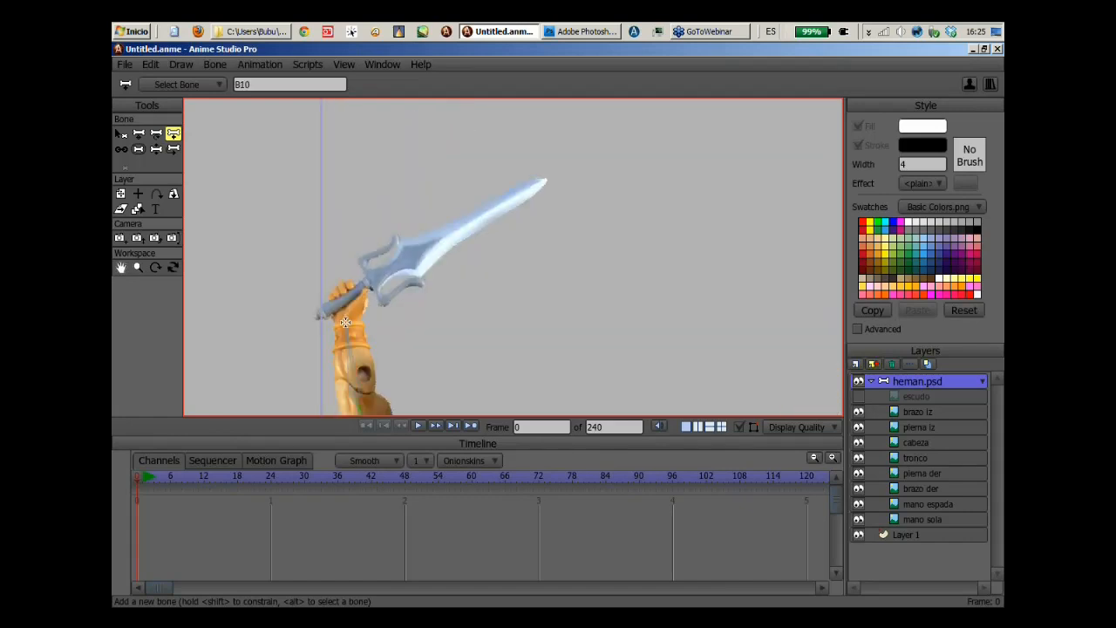
left_click(345, 288)
scroll(494, 251, "down", 3)
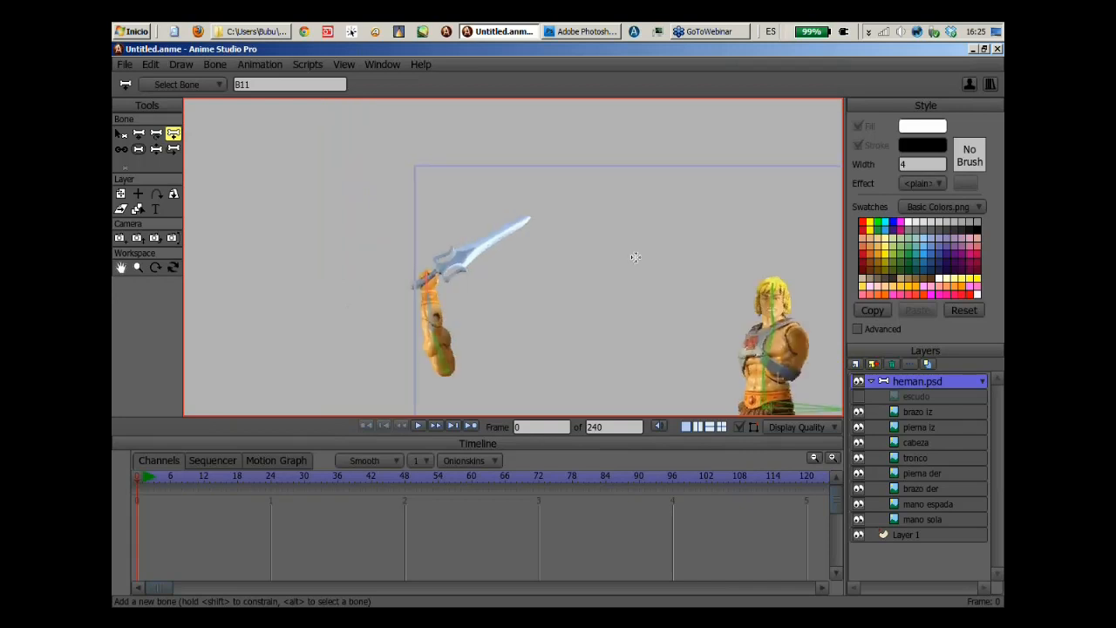
Examine the parent links from both arms to the torso bones with Reparent Bone.
left_click(120, 149)
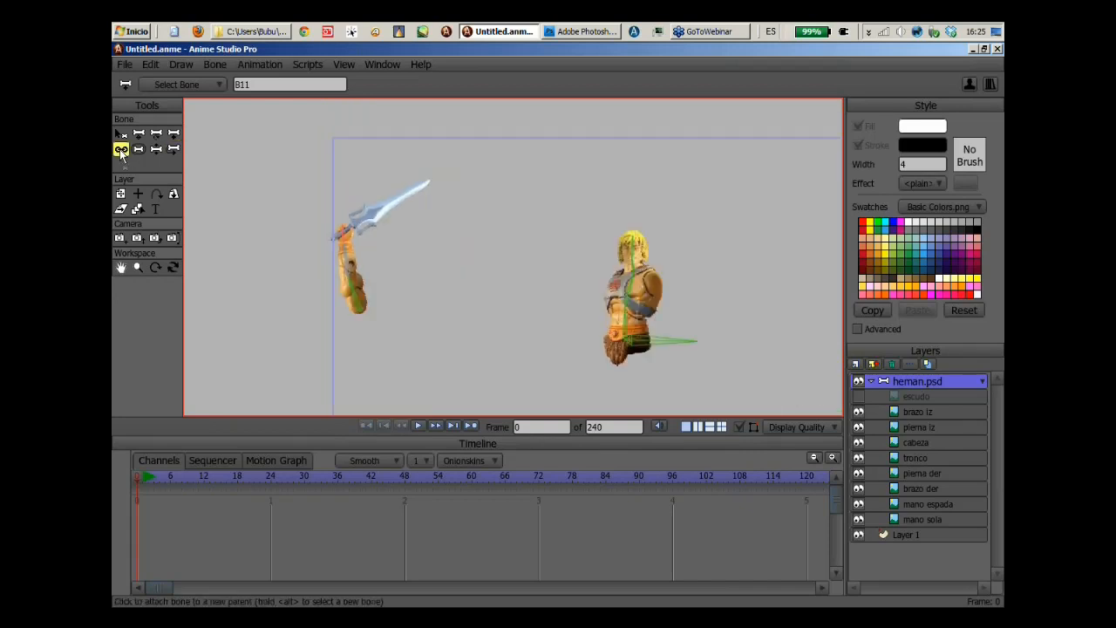
scroll(469, 304, "down", 2)
scroll(469, 304, "down", 2)
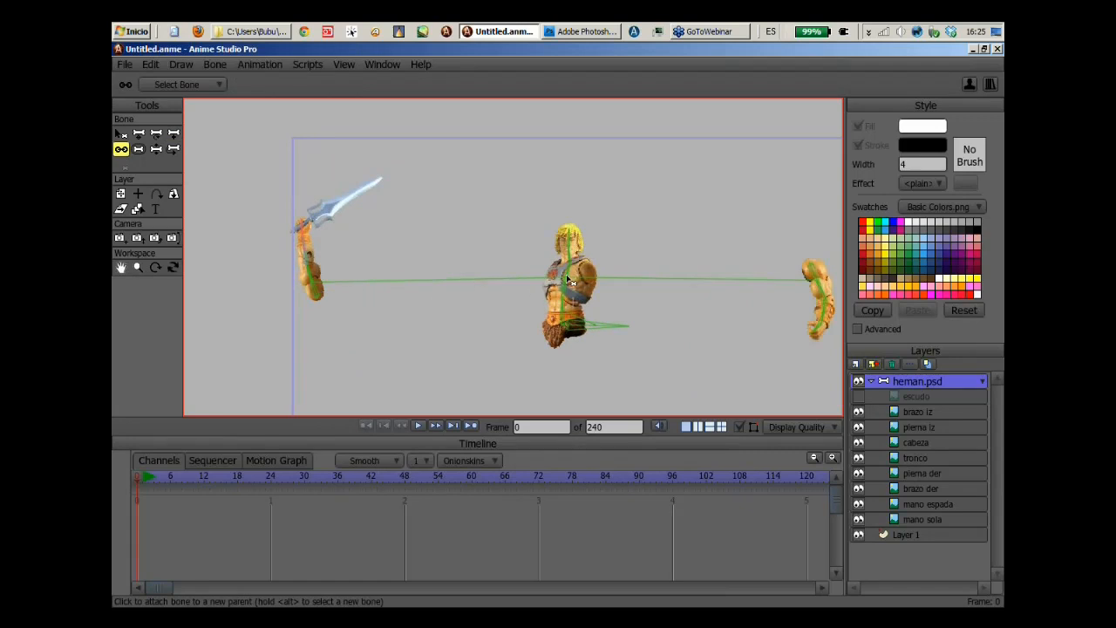
left_click_drag(670, 281, 618, 274)
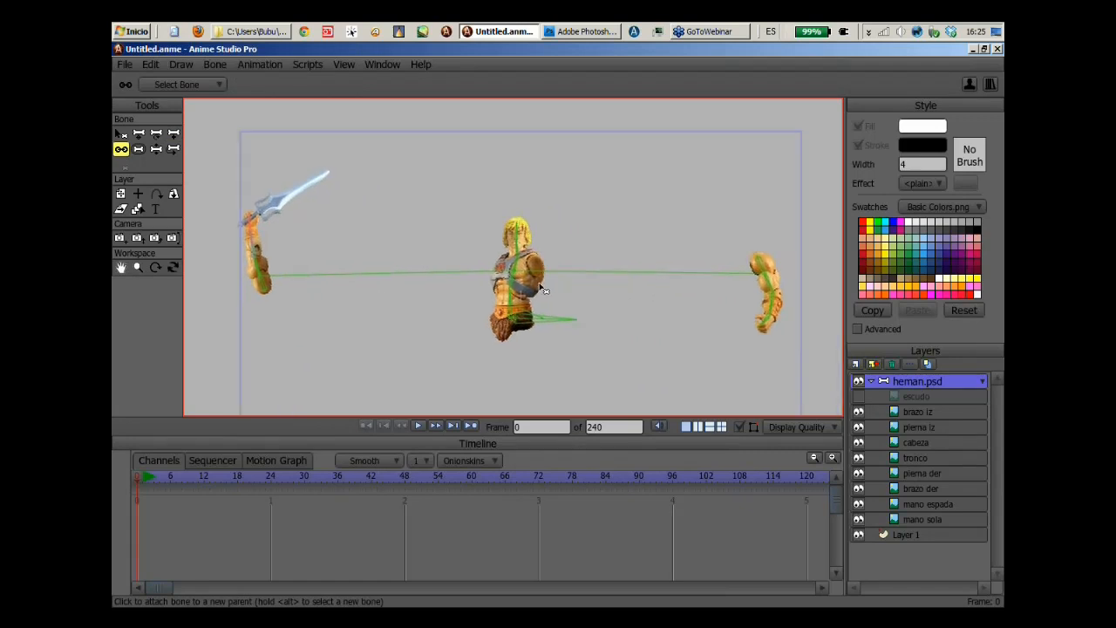
Test the sword arm and torso bones by bending them with Manipulate Bones.
left_click(155, 149)
mouse_move(262, 236)
left_mouse_down()
mouse_move(291, 249)
mouse_move(255, 230)
mouse_move(301, 228)
mouse_move(286, 246)
mouse_move(273, 220)
mouse_move(297, 253)
mouse_move(267, 277)
mouse_move(234, 228)
mouse_move(209, 251)
mouse_move(249, 220)
mouse_move(272, 225)
left_mouse_up()
left_click_drag(523, 277, 658, 207)
scroll(538, 232, "down", 2)
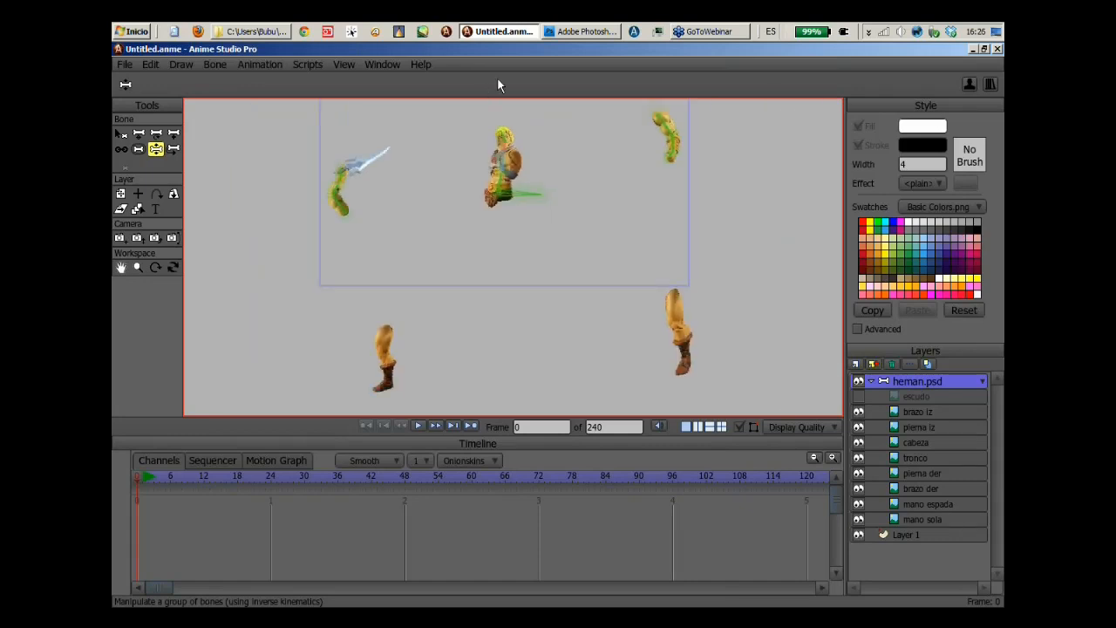
Add thigh, shin and foot bones to the leg below the shield arm, chained from the selected hip bone.
left_click(174, 136)
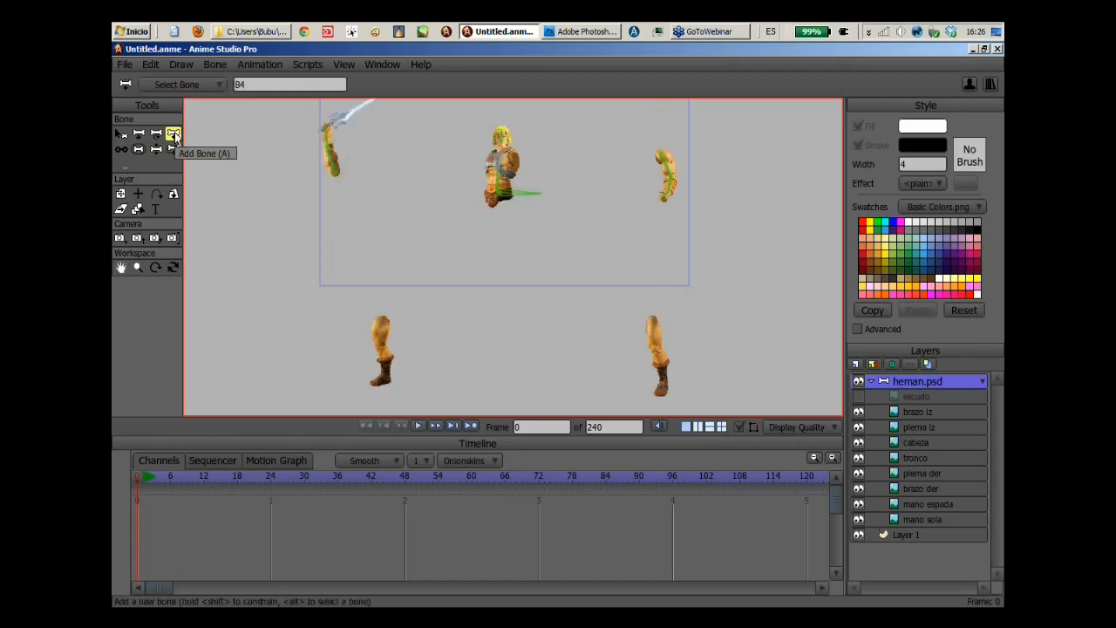
left_click_drag(726, 252, 697, 235)
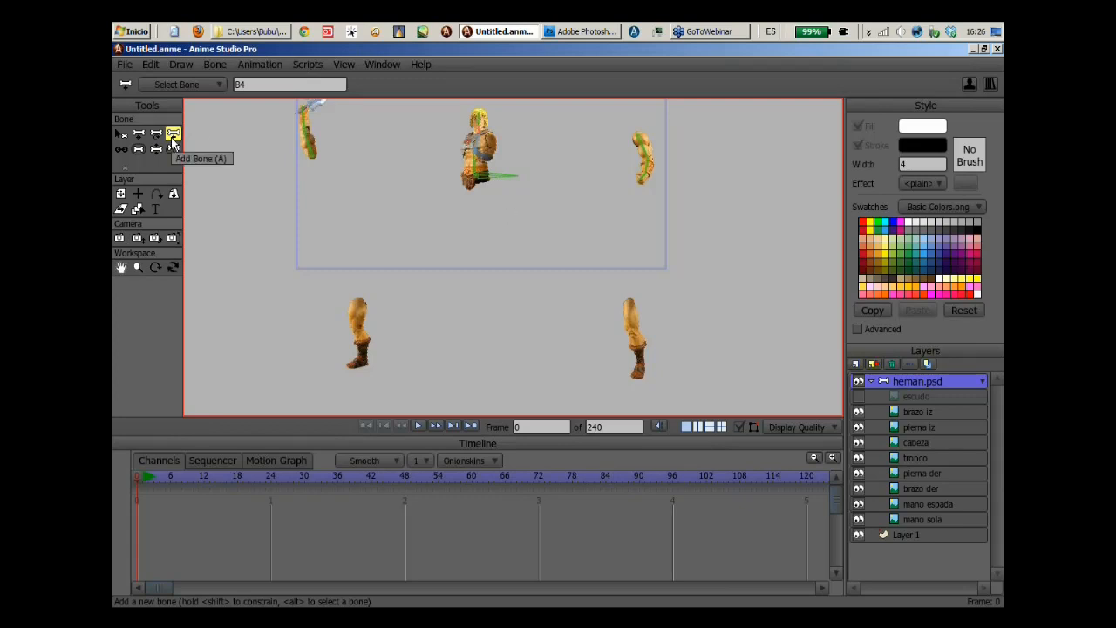
left_click_drag(542, 214, 535, 234)
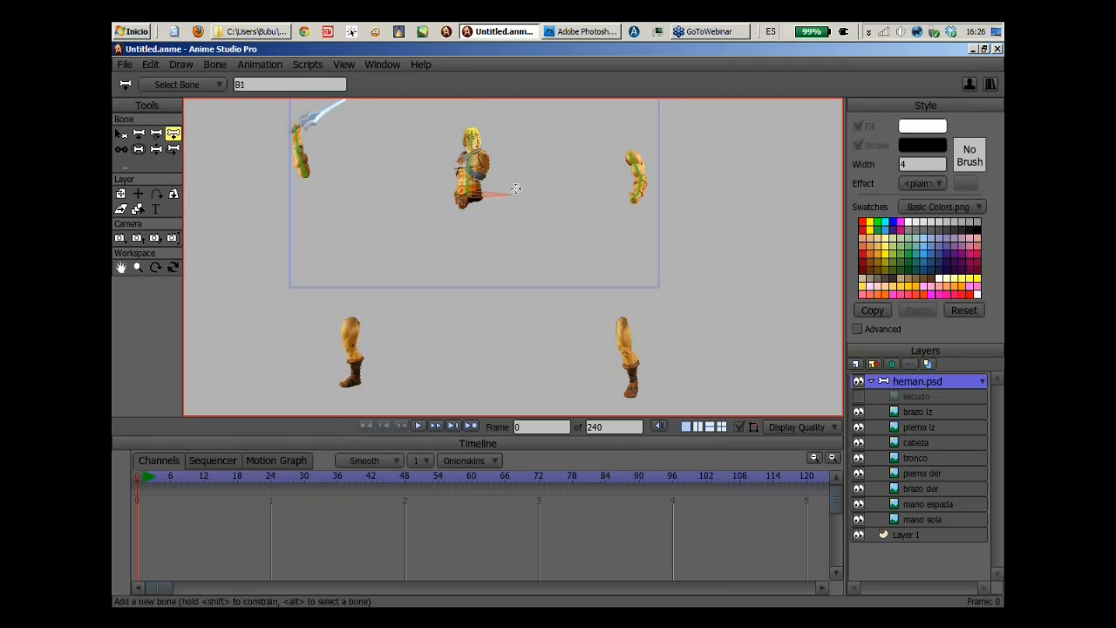
left_click_drag(626, 270, 516, 152)
scroll(523, 157, "up", 3)
left_click_drag(500, 113, 481, 369)
scroll(585, 192, "up", 2)
scroll(589, 232, "down", 1)
scroll(525, 265, "down", 3)
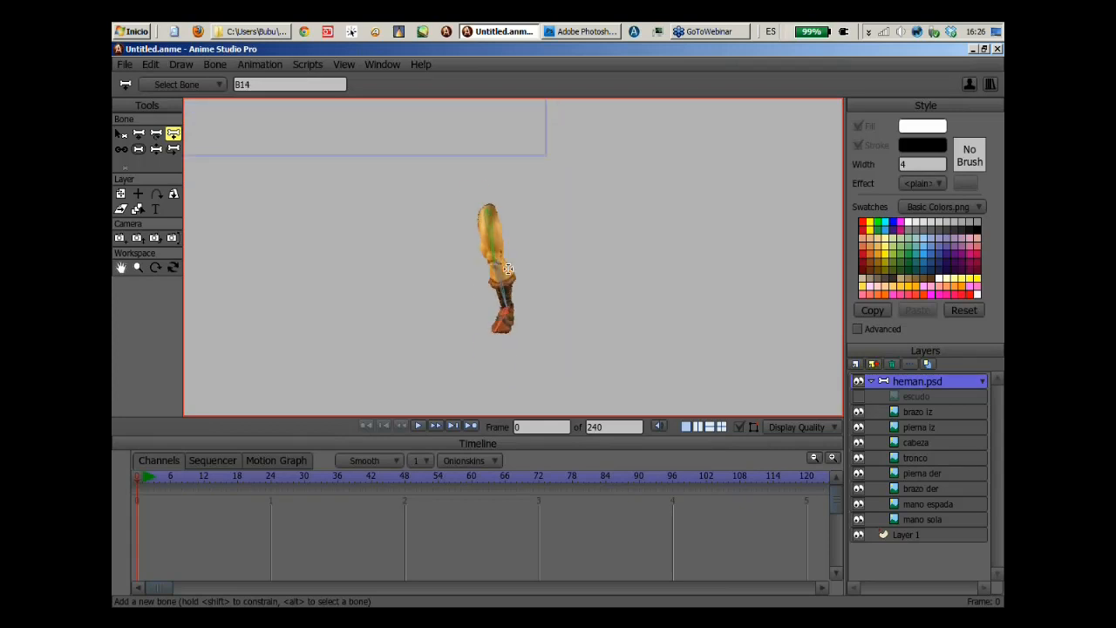
left_click_drag(527, 269, 630, 279)
scroll(557, 255, "down", 3)
scroll(557, 254, "down", 1)
left_click_drag(557, 255, 570, 289)
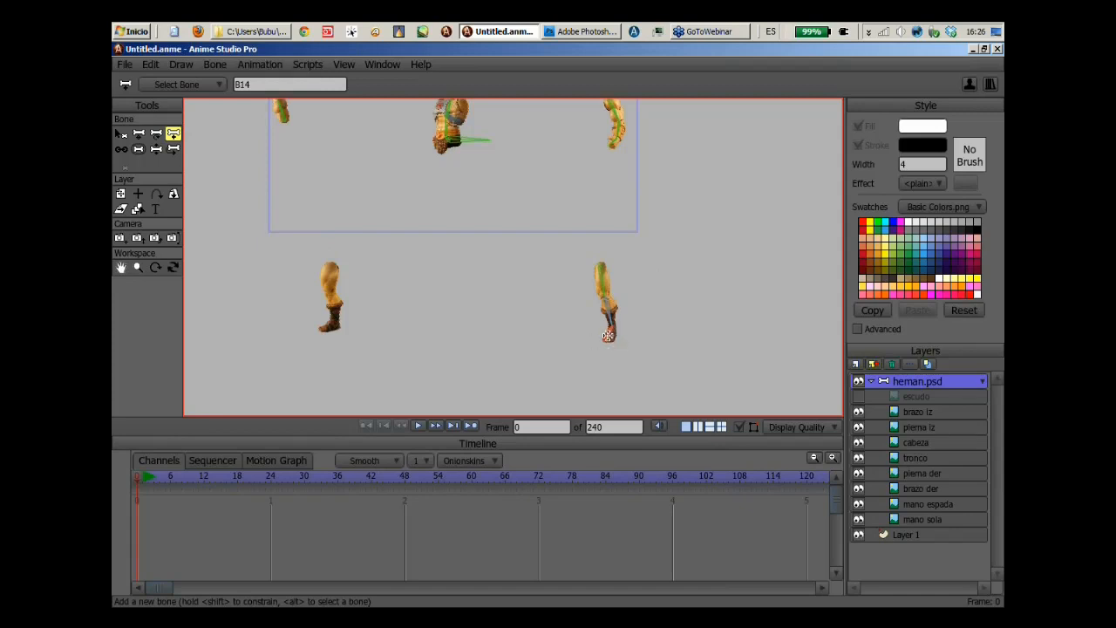
Select the hip bone as parent and add thigh, shin and foot bones to the leg below the sword arm.
left_click(478, 139, "alt")
left_click_drag(396, 224, 421, 302)
scroll(442, 185, "up", 3)
left_click_drag(670, 217, 428, 280)
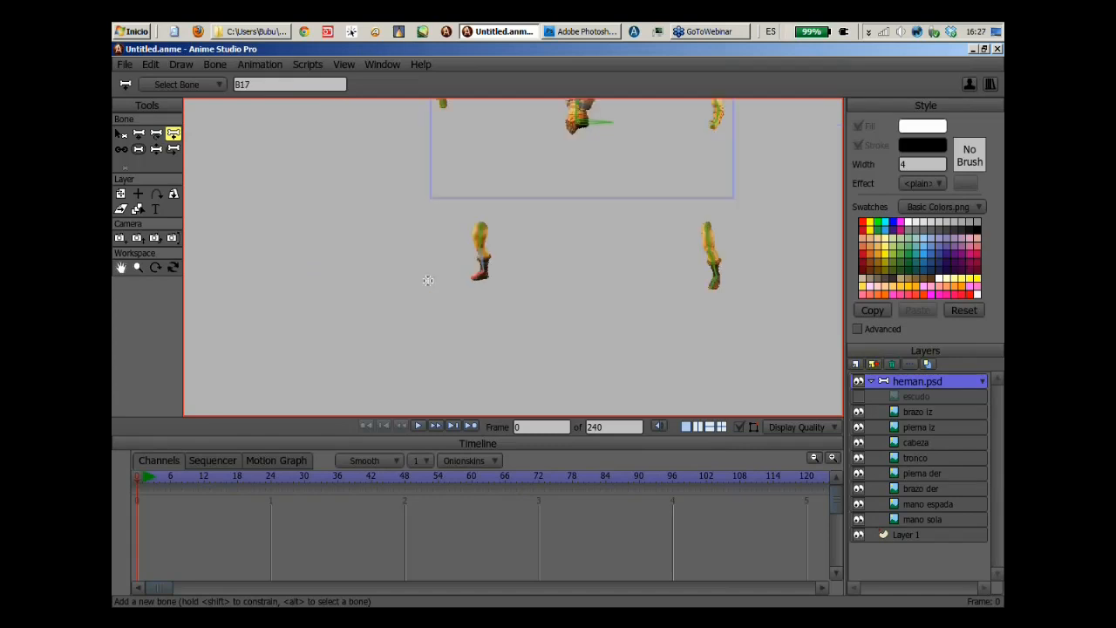
Test the whole skeleton by bending both legs, the shield arm and the torso with Manipulate Bones.
left_click(155, 150)
left_click_drag(598, 239, 622, 186)
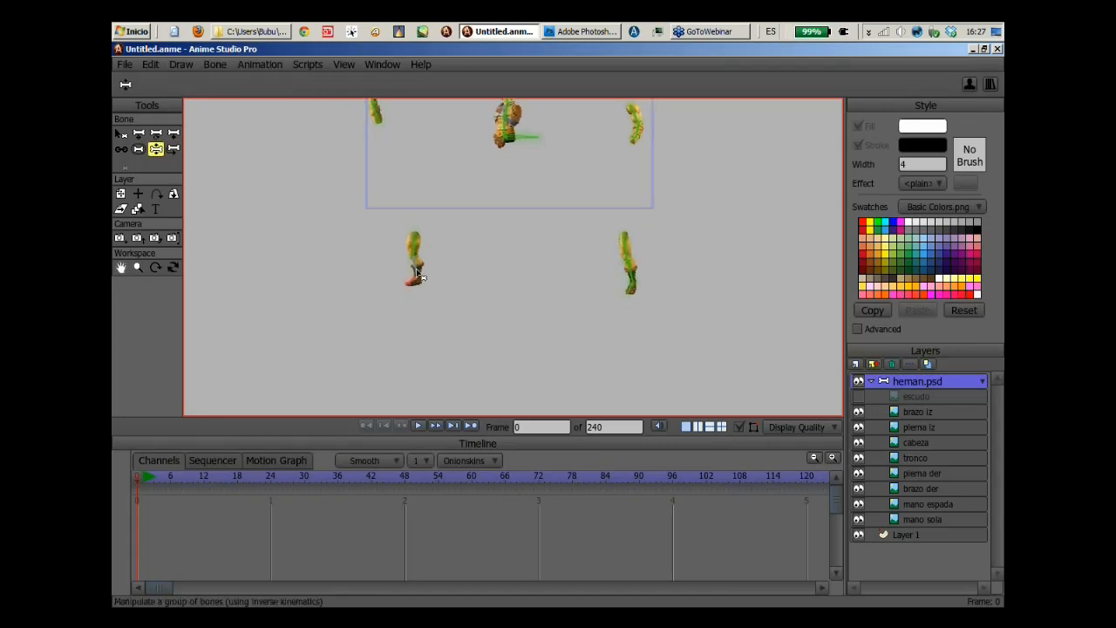
mouse_move(413, 274)
left_mouse_down()
mouse_move(424, 249)
mouse_move(426, 272)
left_mouse_up()
mouse_move(624, 248)
left_mouse_down()
mouse_move(616, 239)
mouse_move(630, 262)
mouse_move(614, 267)
left_mouse_up()
left_click_drag(626, 174, 606, 269)
left_click(614, 231)
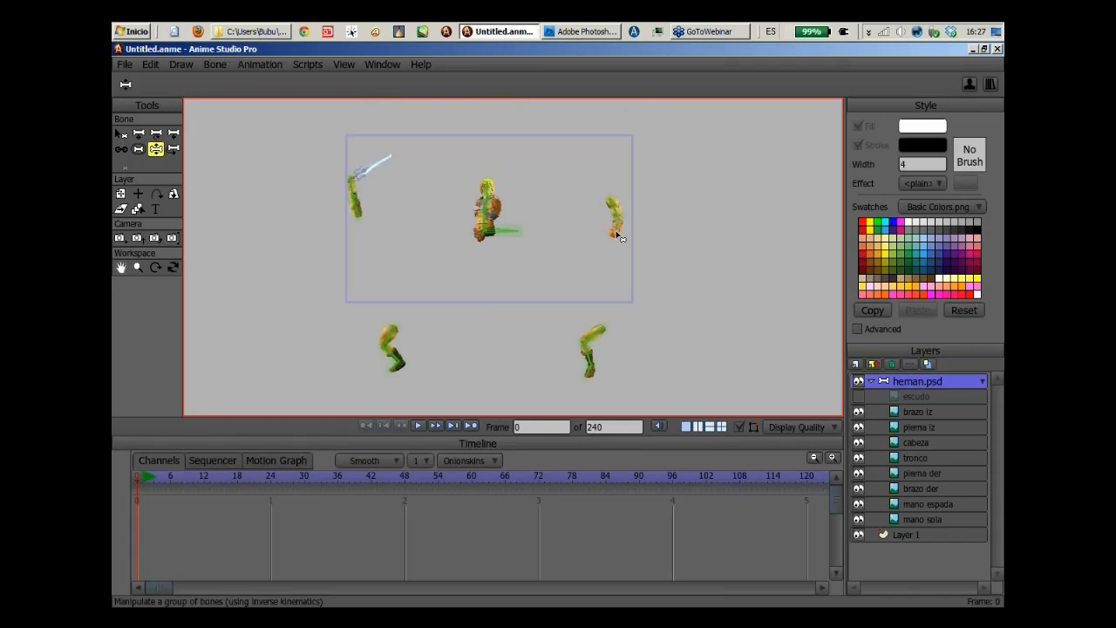
left_click_drag(495, 206, 525, 239)
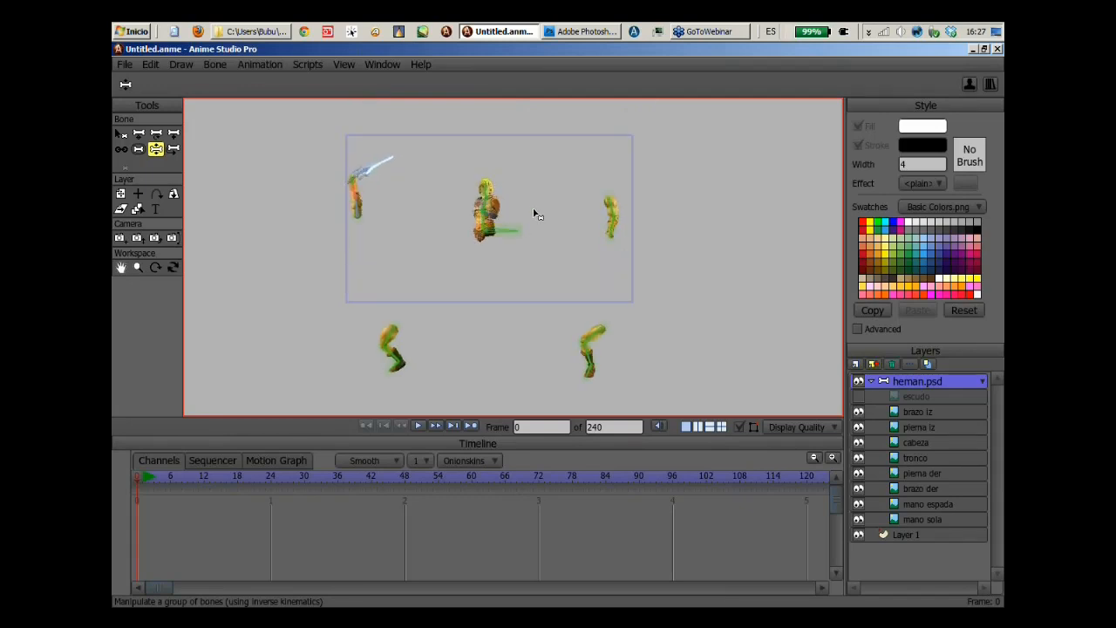
Bend the shield arm's forearm with Manipulate Bones to inspect how the image deforms around the elbow.
left_click(120, 136)
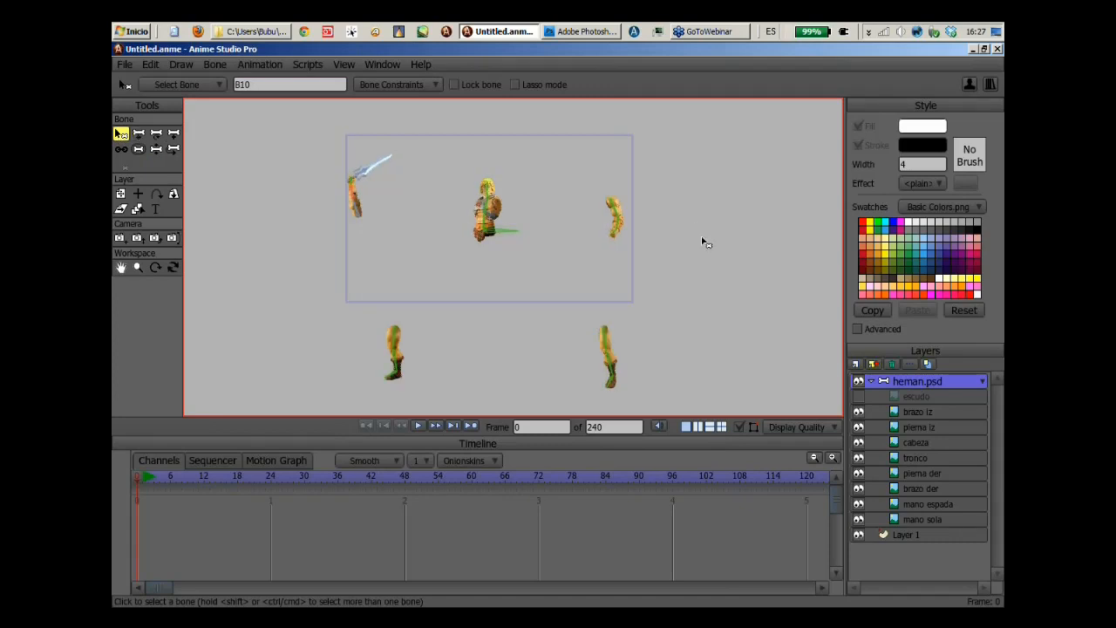
left_click_drag(630, 227, 459, 254)
scroll(652, 249, "up", 5)
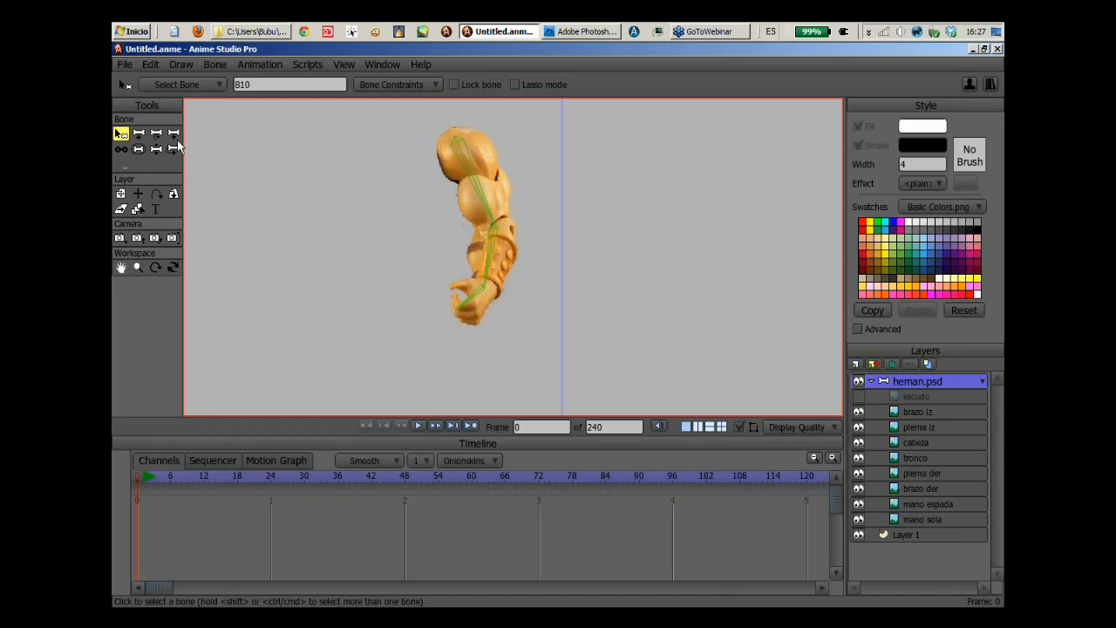
left_click(156, 149)
left_click_drag(475, 287, 447, 229)
scroll(530, 239, "up", 3)
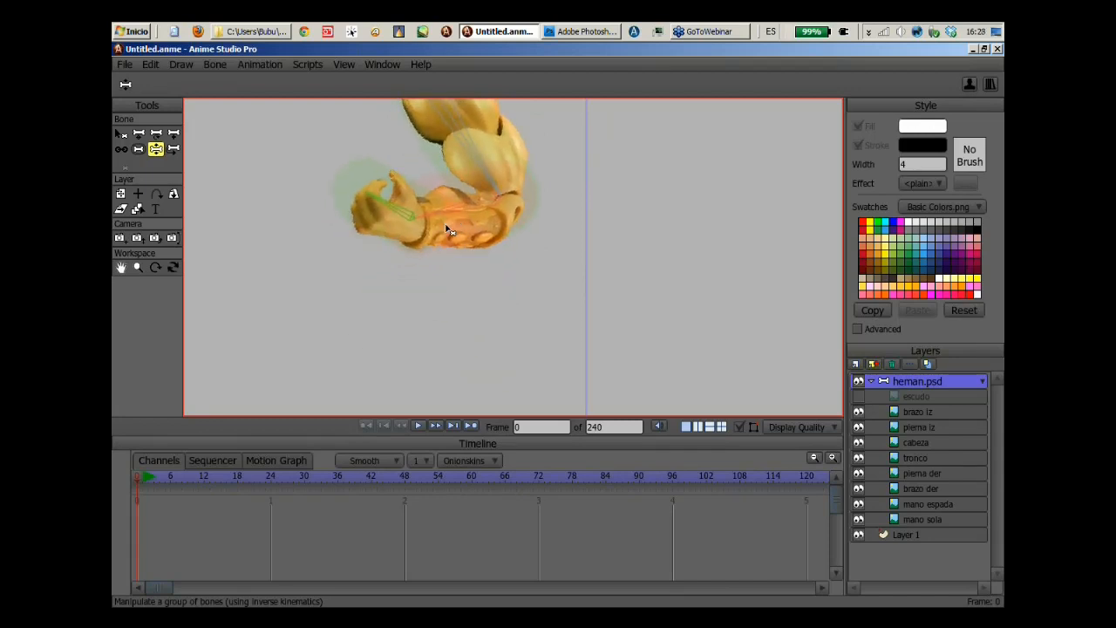
Reduce the strength of the shield arm's bones, setting the upper-arm bone to 0.8099, and test the elbow bend with Manipulate Bones.
left_click(137, 150)
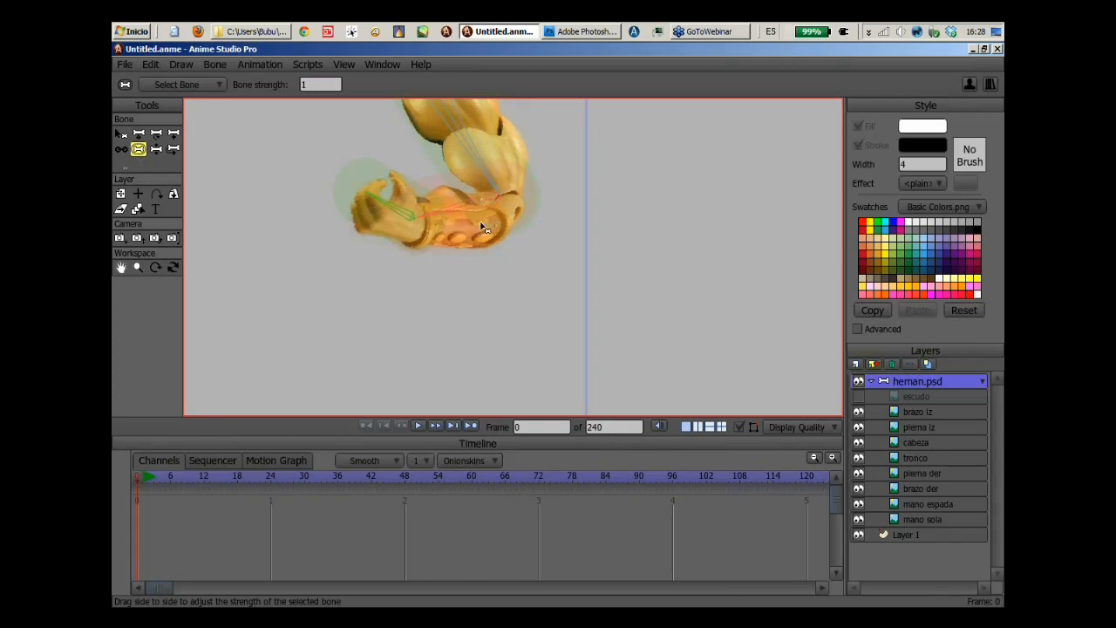
left_click_drag(485, 216, 396, 225)
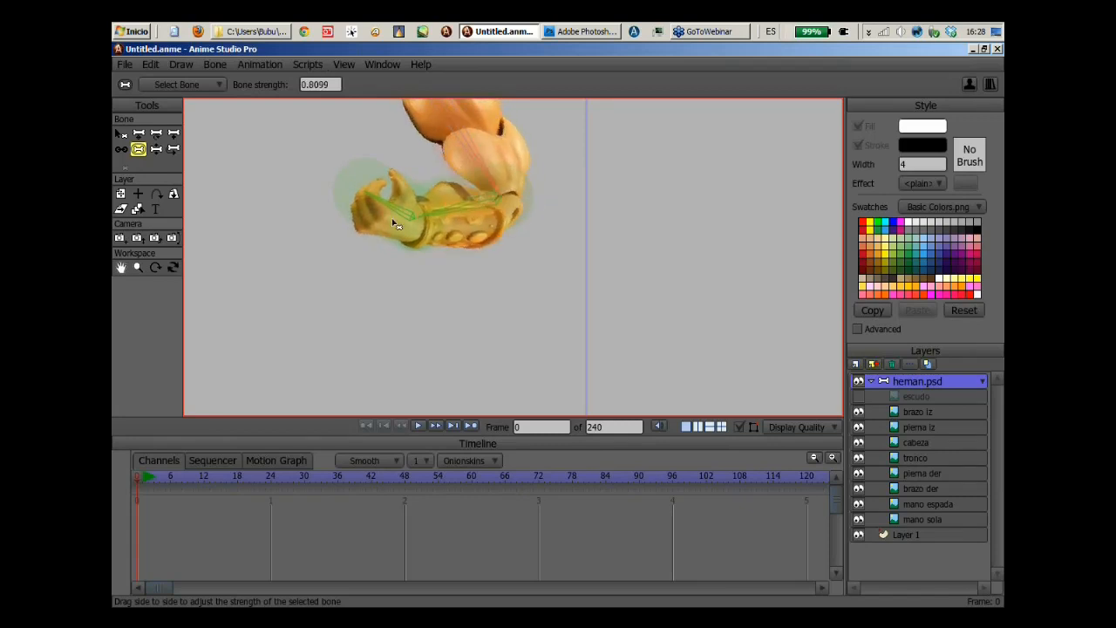
left_click(155, 149)
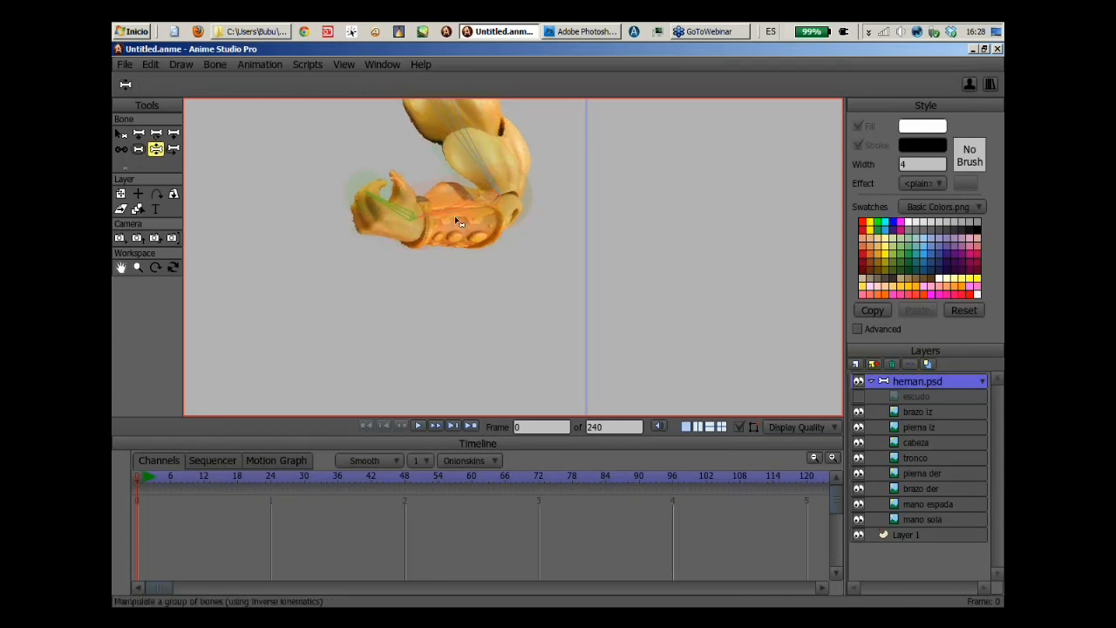
left_click_drag(455, 220, 516, 220)
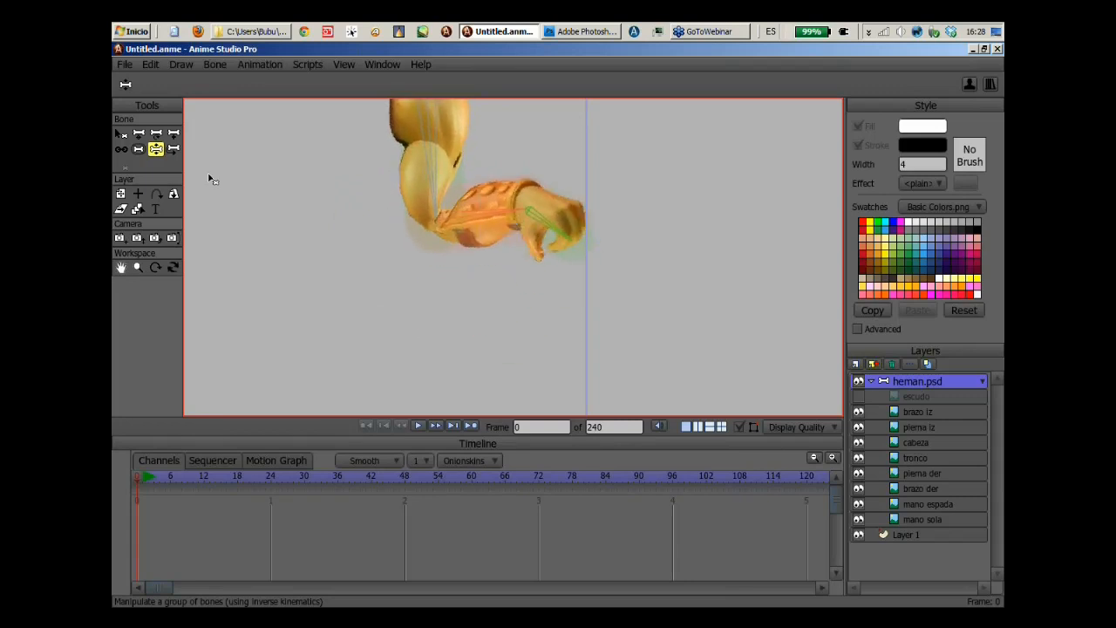
Refine the shield arm's bone strengths, setting the hand bone to 0.7254.
left_click(139, 149)
mouse_move(439, 181)
left_mouse_down()
mouse_move(430, 186)
mouse_move(460, 223)
mouse_move(493, 228)
mouse_move(122, 427)
left_mouse_up()
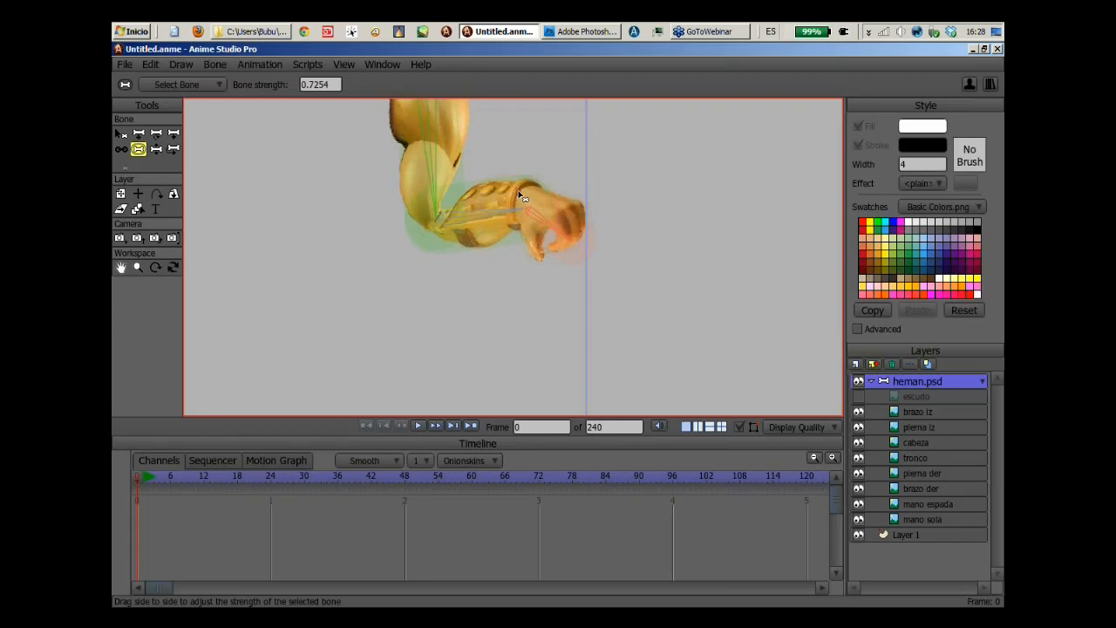
Move the shield arm's bone chain off the image with Translate Bone and return it to the arm.
left_click(139, 135)
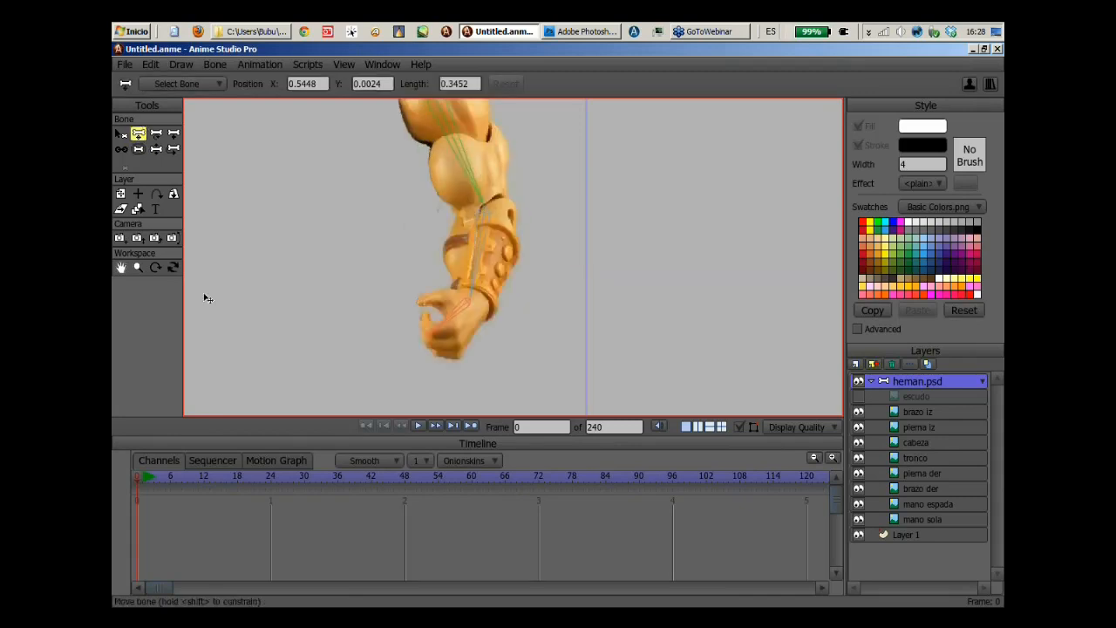
left_click_drag(619, 233, 617, 278)
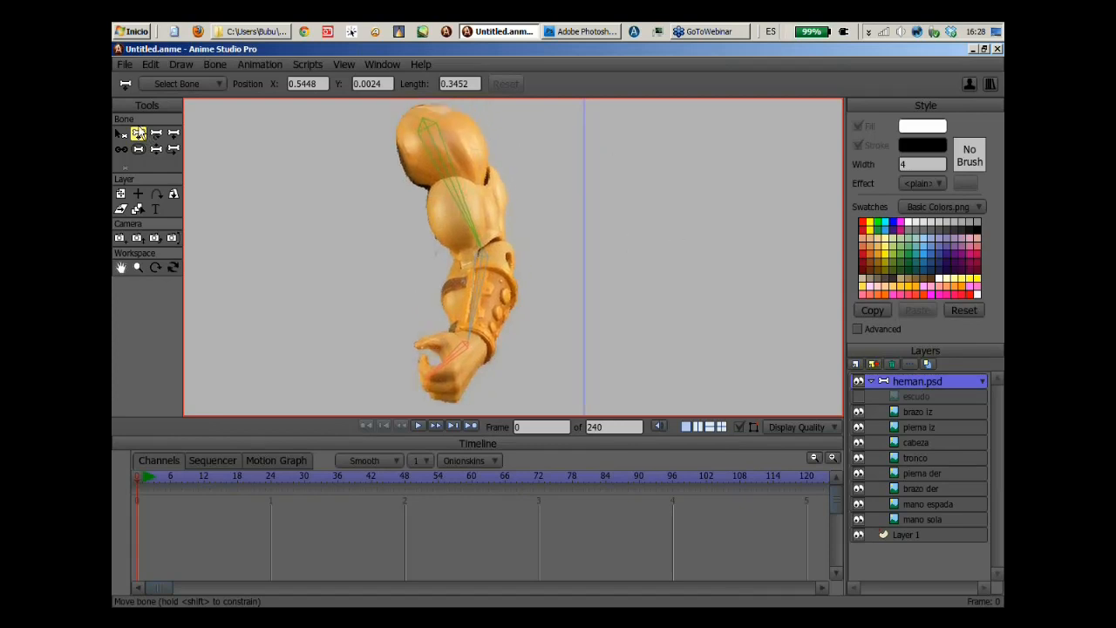
left_click(428, 131)
left_click_drag(427, 130, 545, 135)
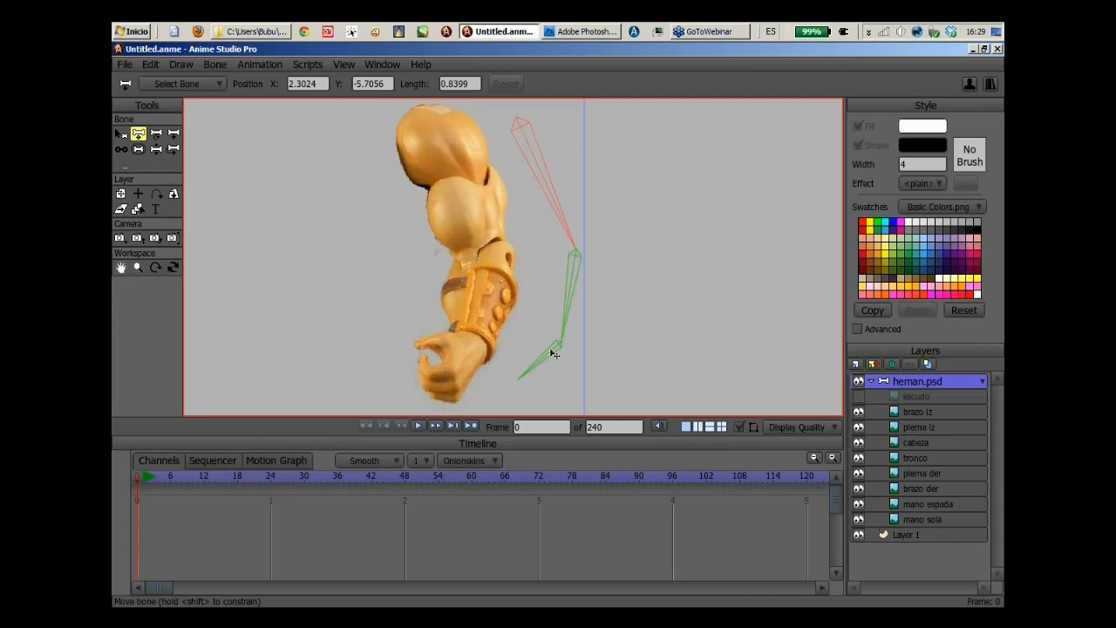
left_click_drag(521, 122, 436, 127)
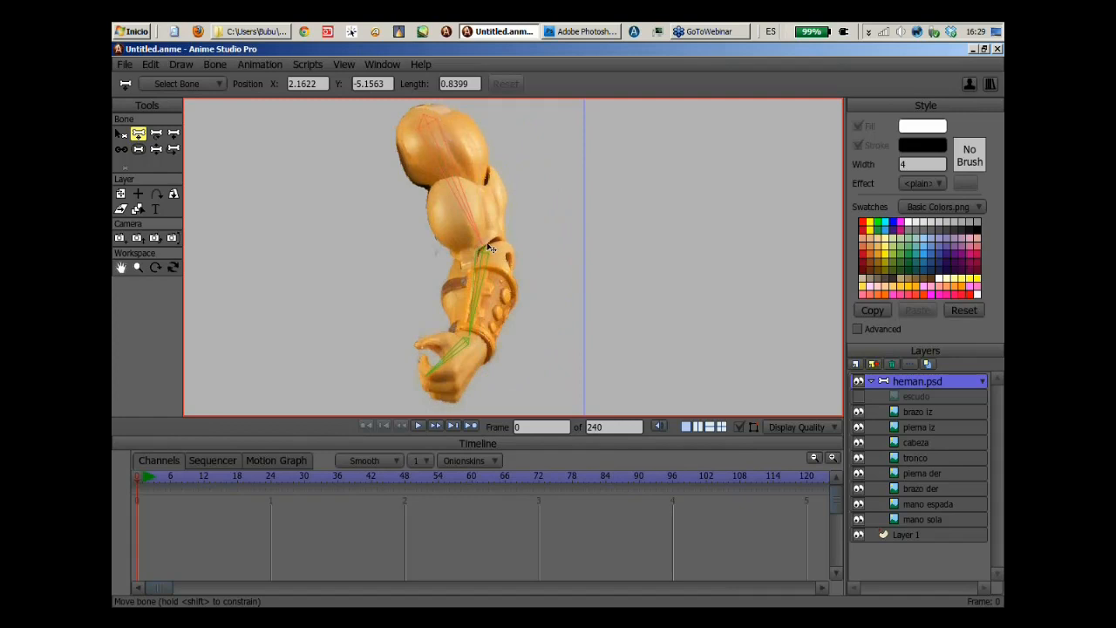
Shorten the shield arm's upper-arm bone with Translate Bone so its tip sits above the elbow.
scroll(478, 193, "up", 3)
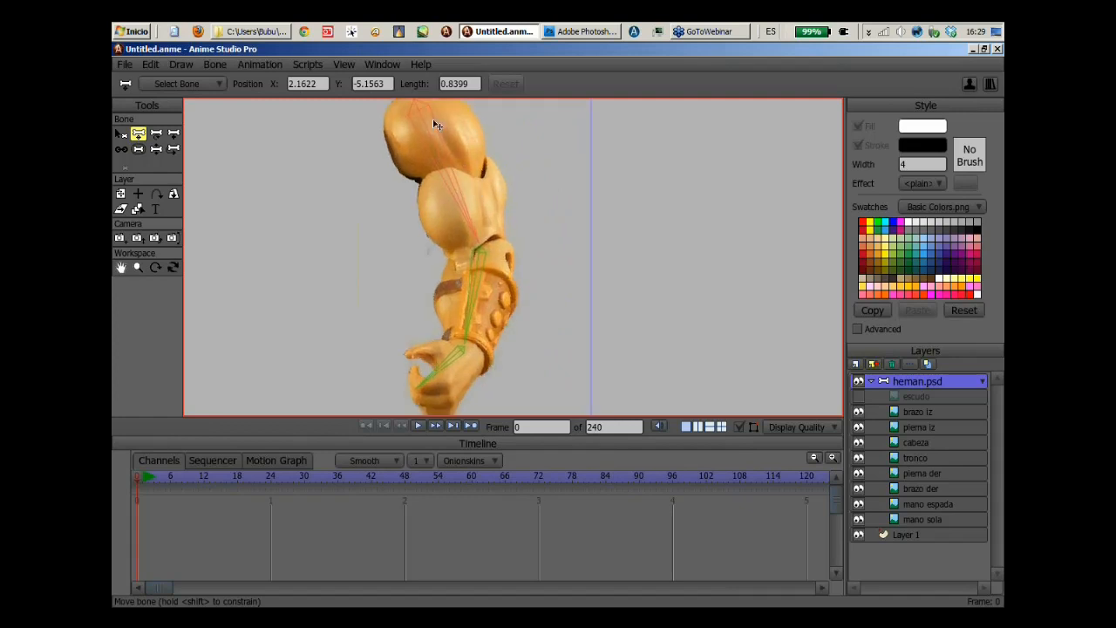
left_click_drag(433, 122, 483, 216)
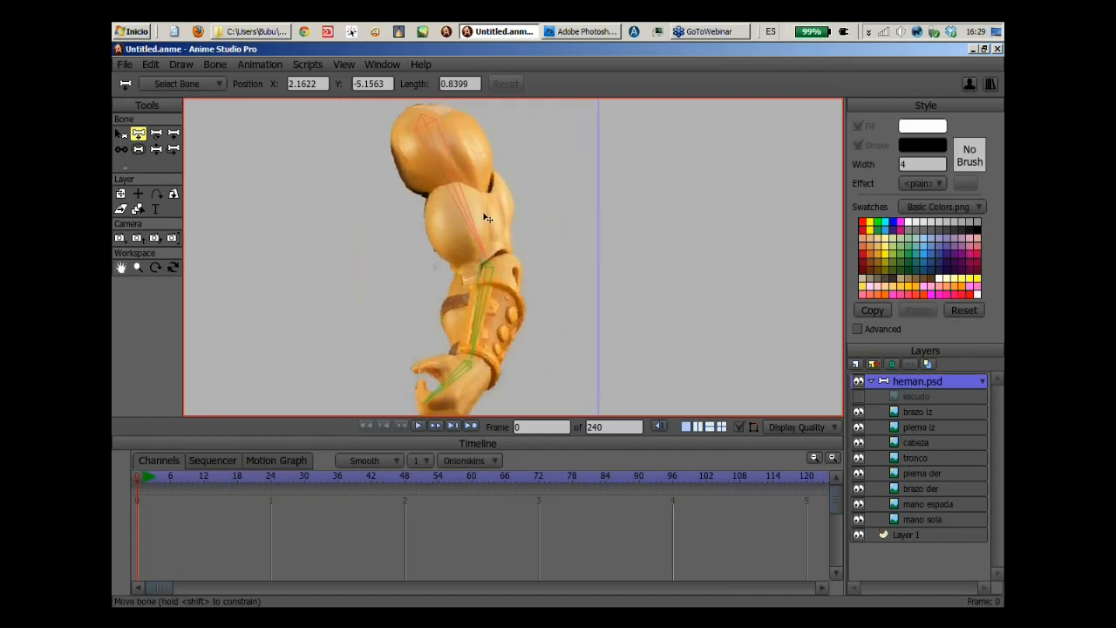
left_click(489, 262)
left_click(486, 241)
mouse_move(484, 238)
left_mouse_down()
mouse_move(432, 129)
mouse_move(467, 209)
mouse_move(448, 149)
mouse_move(448, 187)
mouse_move(399, 210)
mouse_move(471, 235)
mouse_move(423, 214)
mouse_move(469, 237)
mouse_move(428, 128)
mouse_move(488, 131)
mouse_move(429, 117)
mouse_move(478, 247)
mouse_move(463, 224)
mouse_move(416, 202)
mouse_move(473, 179)
mouse_move(480, 250)
mouse_move(516, 201)
mouse_move(517, 149)
mouse_move(531, 170)
mouse_move(492, 224)
mouse_move(490, 202)
mouse_move(504, 241)
mouse_move(480, 243)
left_mouse_up()
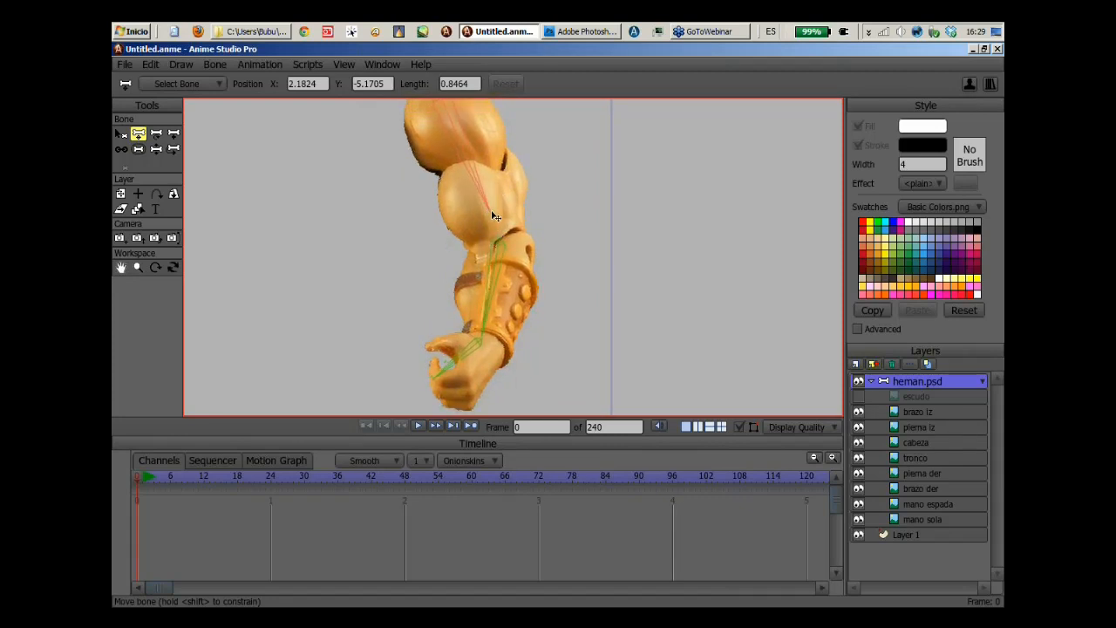
left_click_drag(492, 212, 490, 211)
left_click_drag(497, 220, 506, 225)
Reposition the shield arm's forearm bone below the elbow and place the hand bone at the wrist.
left_click_drag(503, 249, 497, 272)
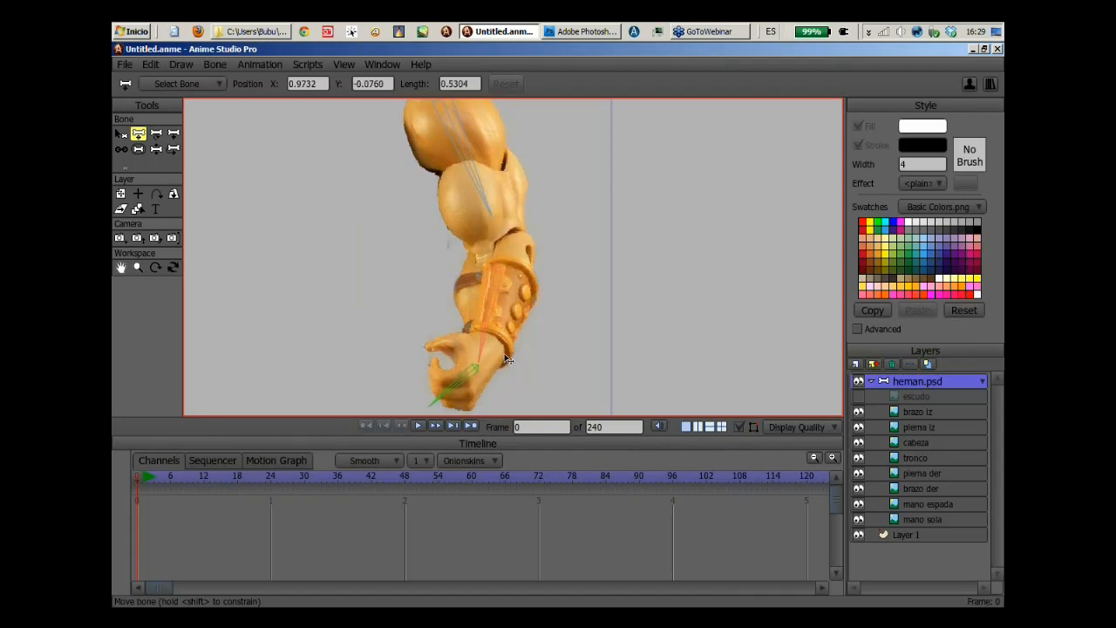
left_click_drag(484, 363, 493, 333)
left_click(482, 367)
left_click_drag(484, 366, 449, 358)
scroll(611, 259, "down", 1)
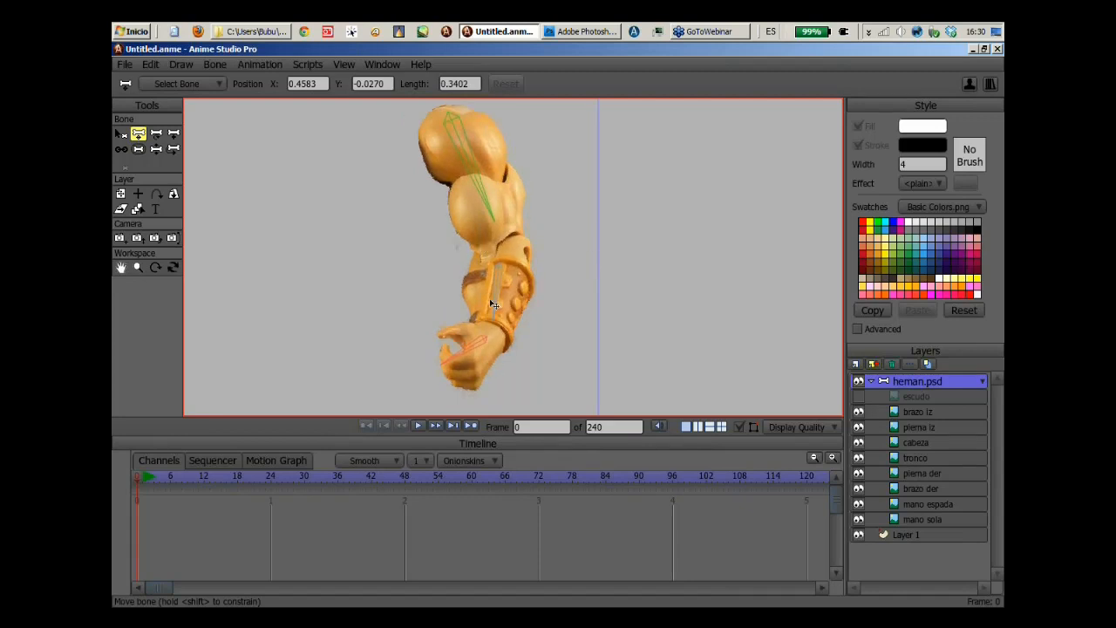
Test the shield arm's elbow bend with Manipulate Bones and fine-tune the strength of its upper-arm and forearm bones.
left_click(155, 148)
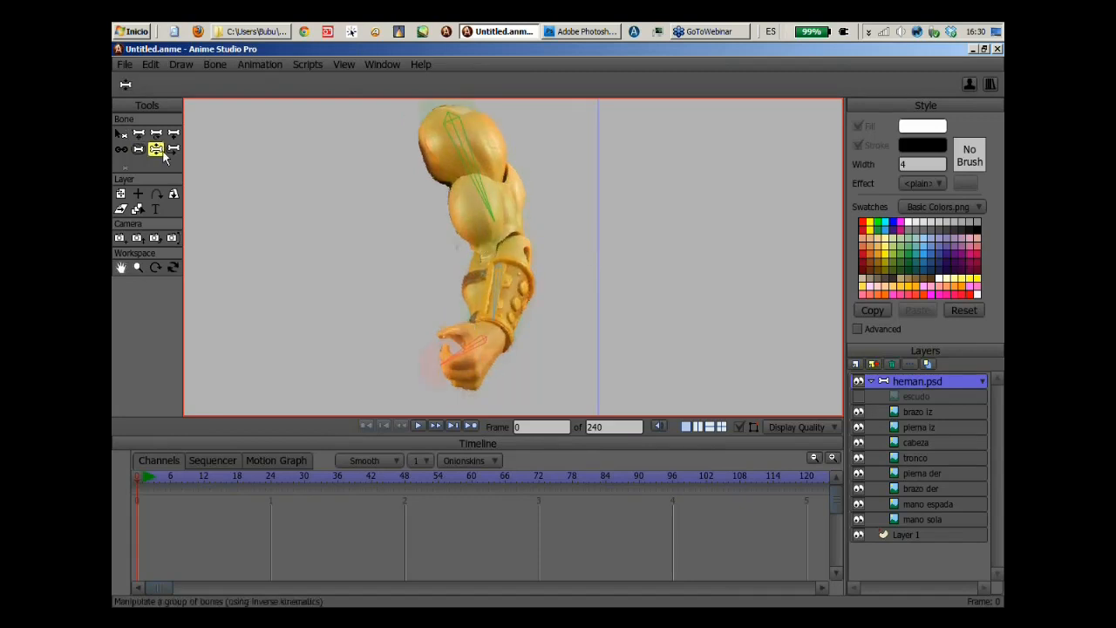
left_click_drag(490, 337, 541, 253)
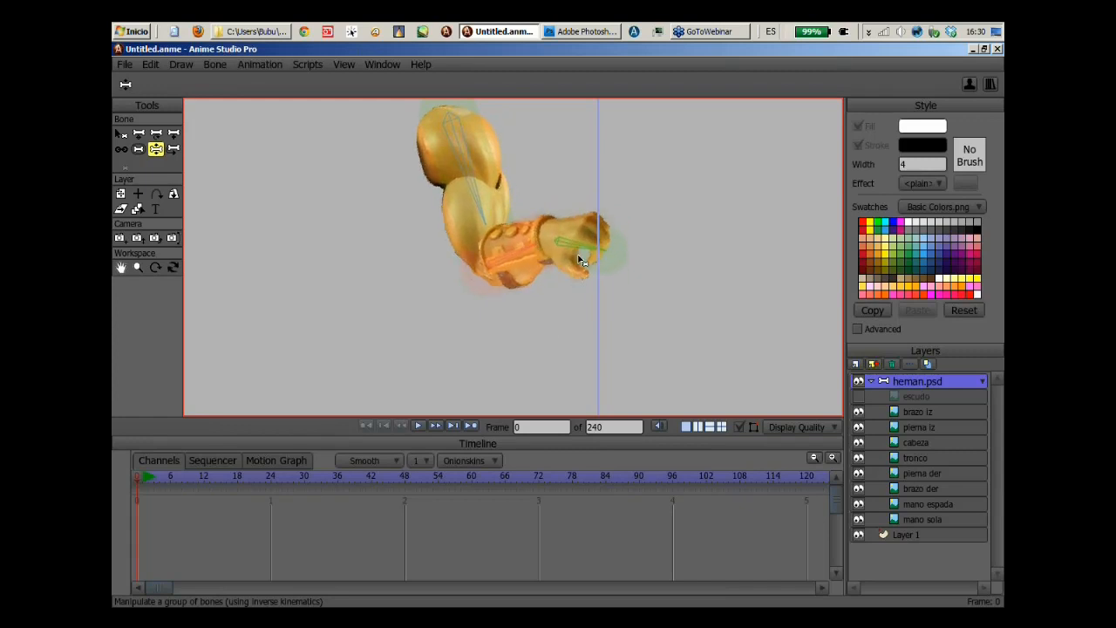
left_click(139, 149)
left_click(486, 221)
left_click_drag(493, 225, 477, 229)
left_click(510, 259)
left_click_drag(510, 261, 491, 312)
key("z")
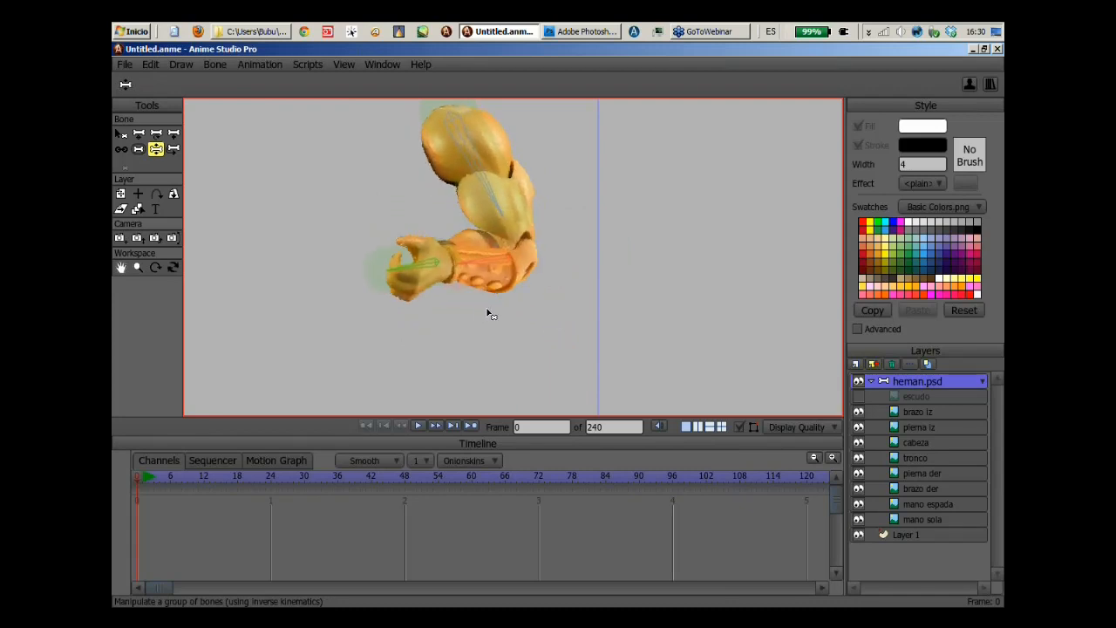
Separate the sword arm's upper-arm and forearm bones at the elbow with Translate Bone and test the bend with Manipulate Bones.
scroll(628, 237, "down", 5)
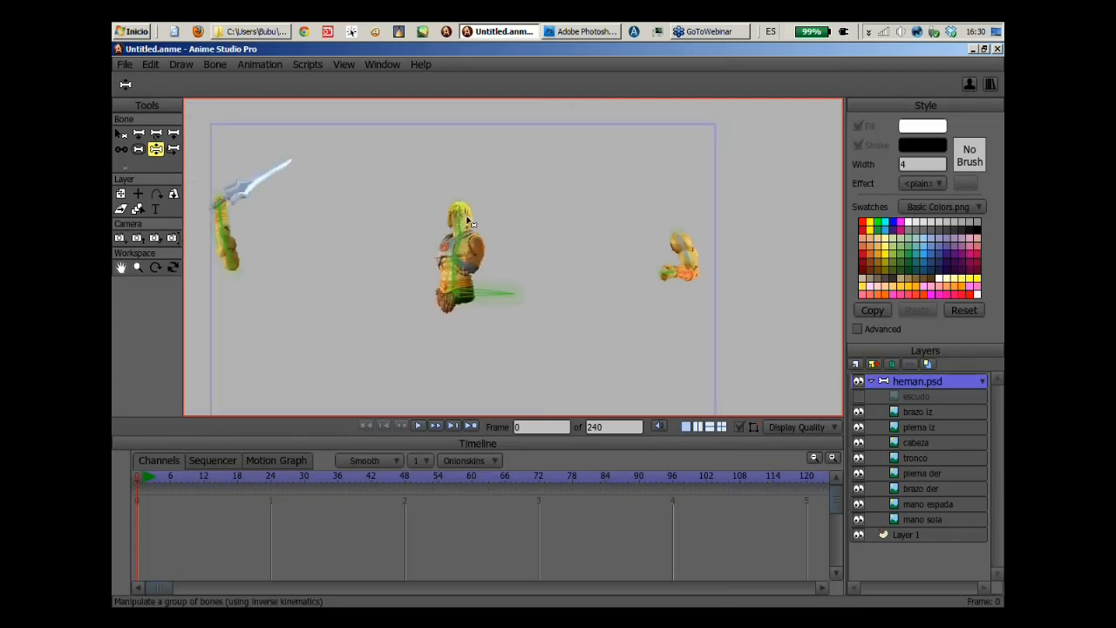
left_click_drag(321, 213, 518, 217)
scroll(661, 166, "up", 5)
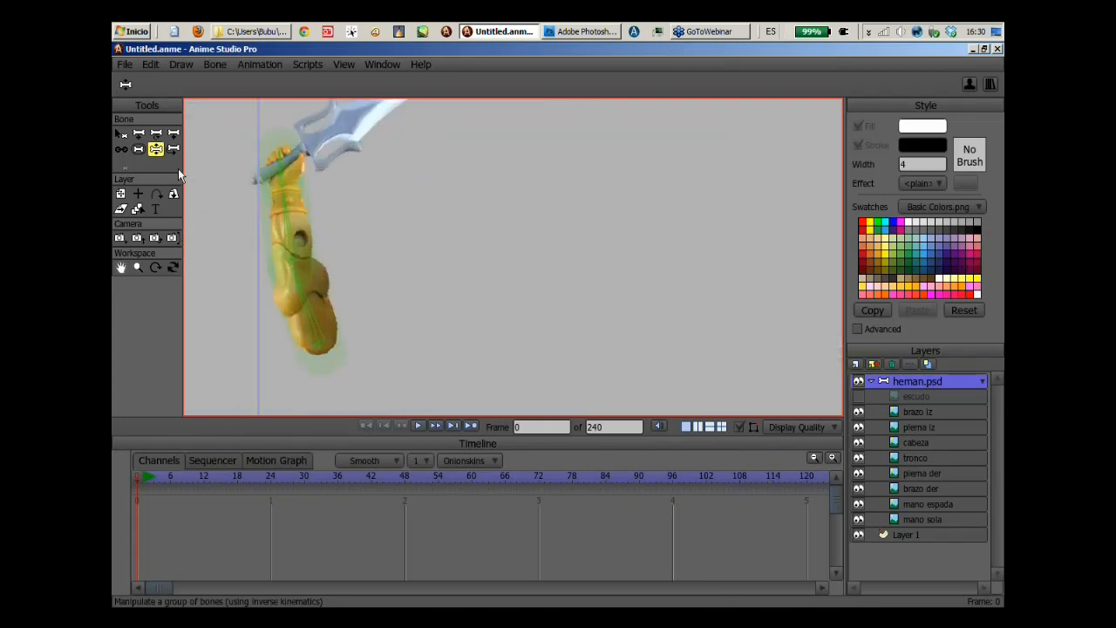
left_click_drag(301, 238, 311, 217)
key("t")
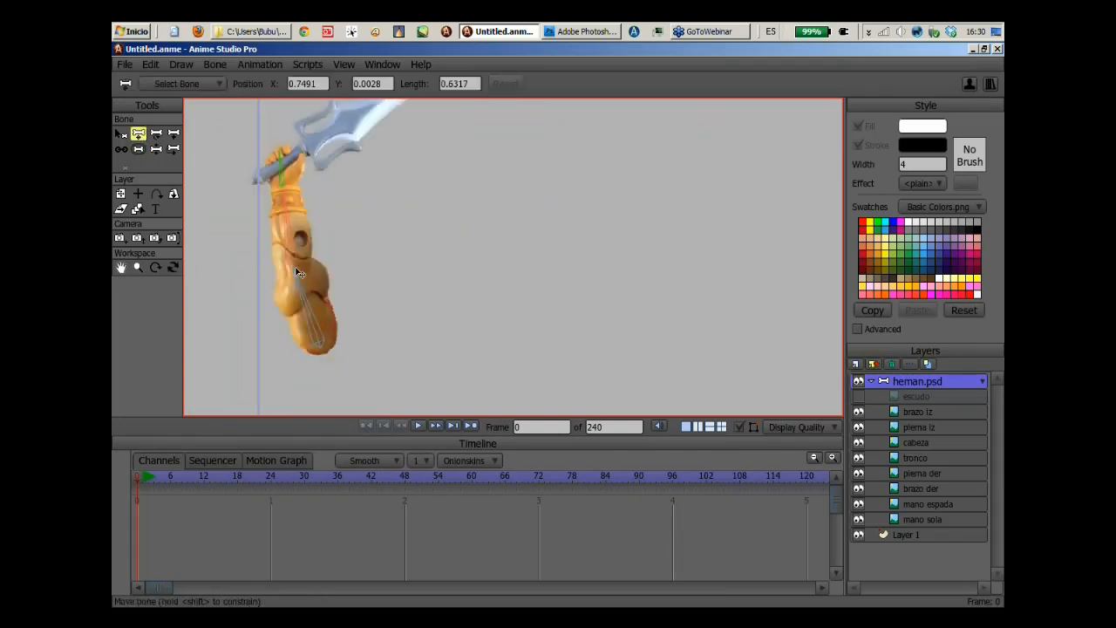
mouse_move(294, 266)
left_mouse_down()
mouse_move(301, 280)
mouse_move(295, 253)
left_mouse_up()
left_click_drag(293, 196, 293, 202)
mouse_move(294, 248)
left_mouse_down()
mouse_move(299, 260)
mouse_move(300, 249)
left_mouse_up()
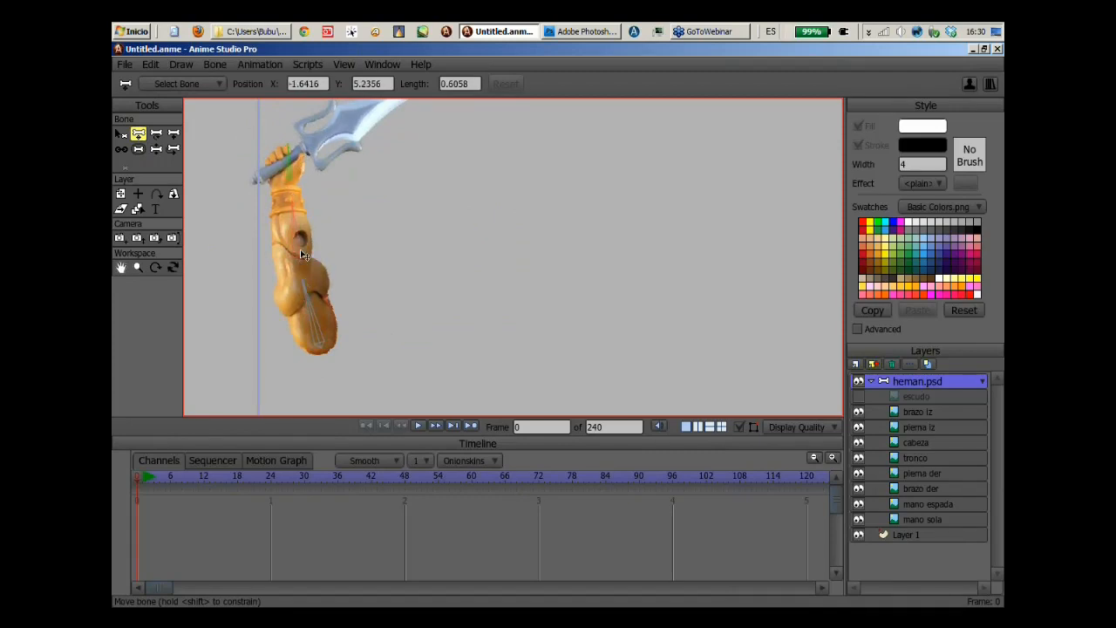
left_click(156, 150)
left_click_drag(287, 188, 339, 153)
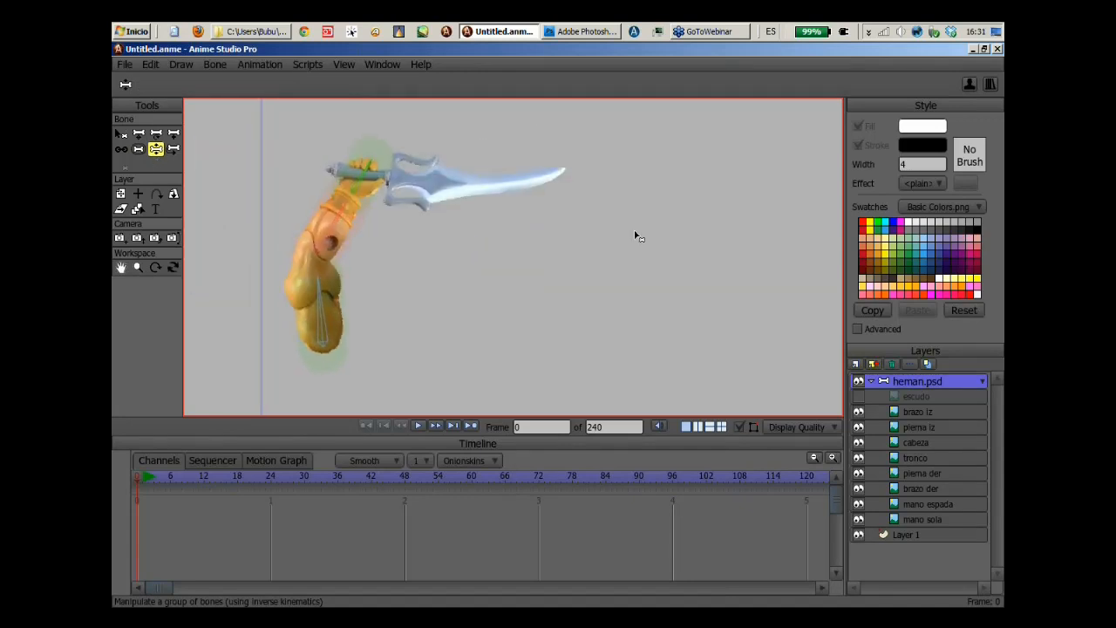
Separate the thigh and shin bones at the knee of the leg below the sword arm and test its bend.
scroll(592, 236, "down", 10)
left_click_drag(548, 290, 455, 92)
scroll(602, 279, "up", 2)
left_click_drag(614, 299, 608, 241)
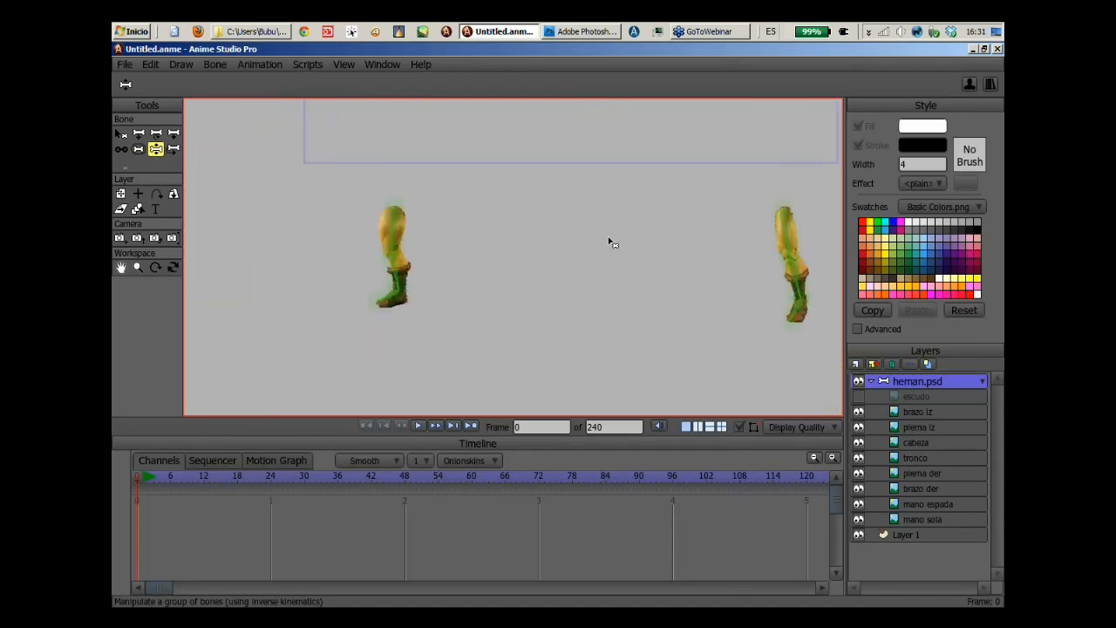
scroll(609, 241, "up", 3)
left_click_drag(322, 301, 323, 327)
left_click(139, 136)
left_click(314, 222)
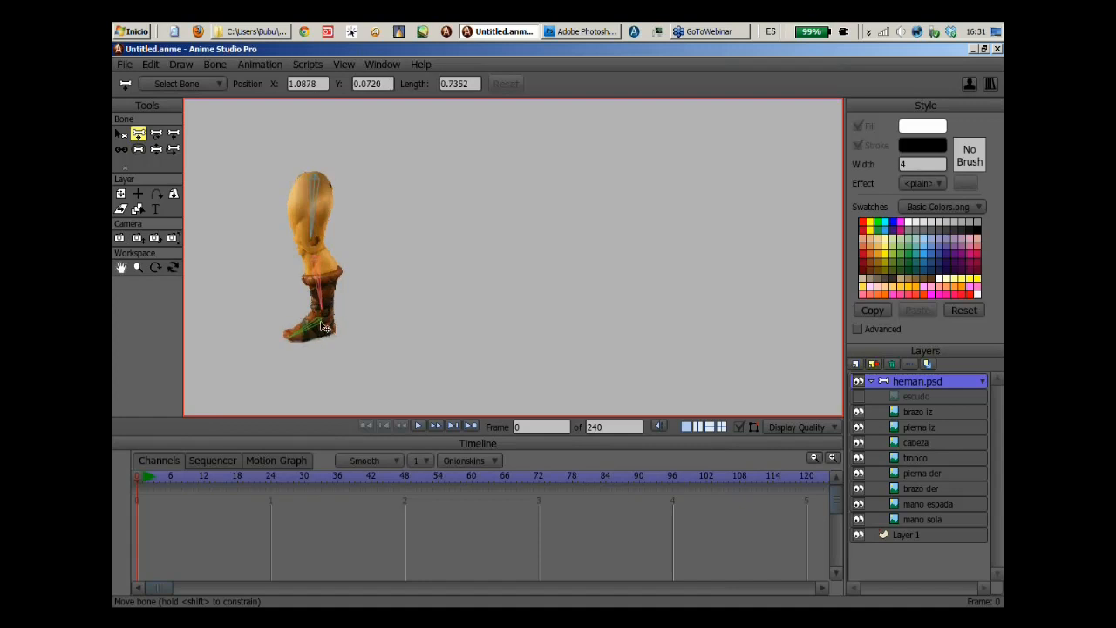
left_click(348, 161)
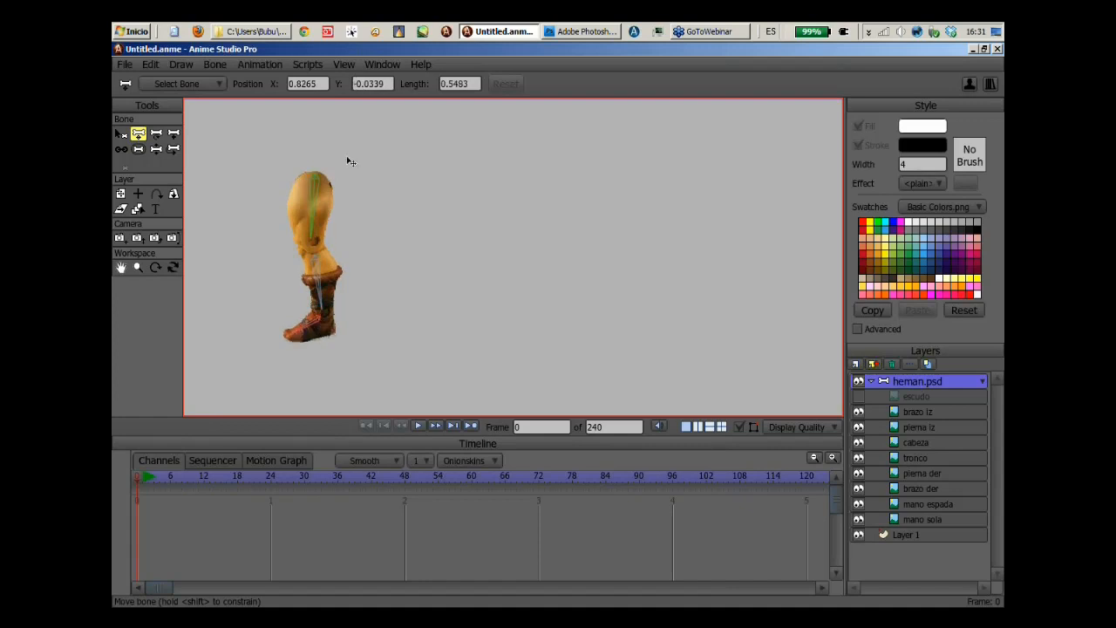
left_click(156, 148)
mouse_move(329, 293)
left_mouse_down()
mouse_move(316, 185)
mouse_move(342, 228)
mouse_move(261, 316)
mouse_move(377, 245)
mouse_move(305, 309)
mouse_move(315, 287)
left_mouse_up()
Adjust the knee and ankle bone ends of the other leg with Translate Bone and test its bend with Manipulate Bones.
left_click_drag(594, 274, 441, 285)
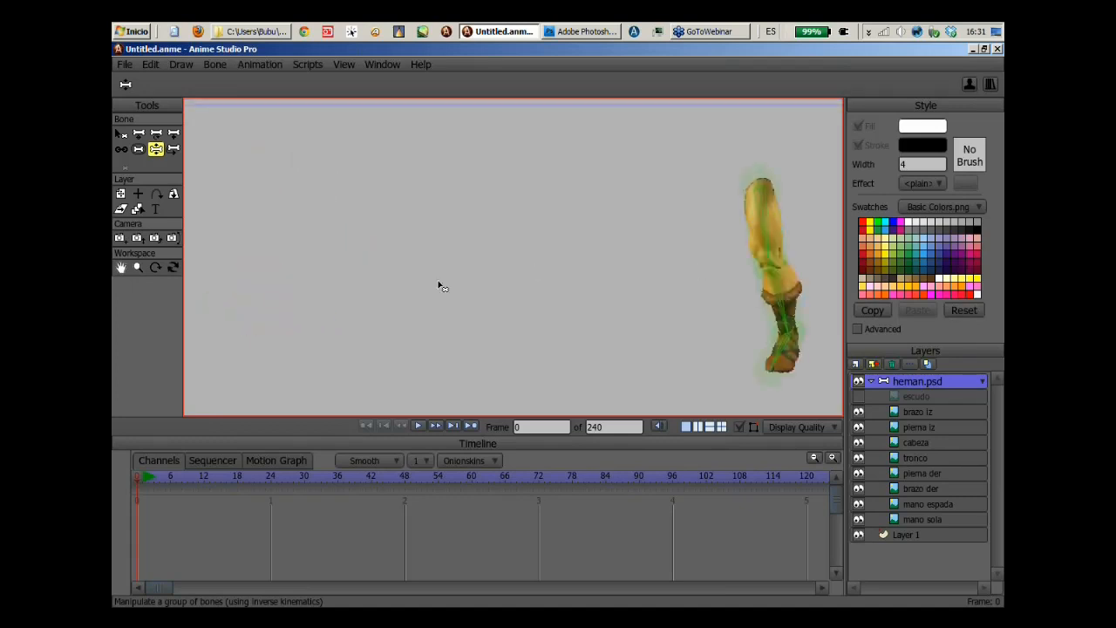
left_click_drag(659, 280, 413, 291)
key("t")
left_click_drag(540, 336, 545, 346)
left_click_drag(525, 388, 531, 378)
left_click_drag(542, 341, 539, 336)
left_click_drag(531, 376, 556, 304)
key("z")
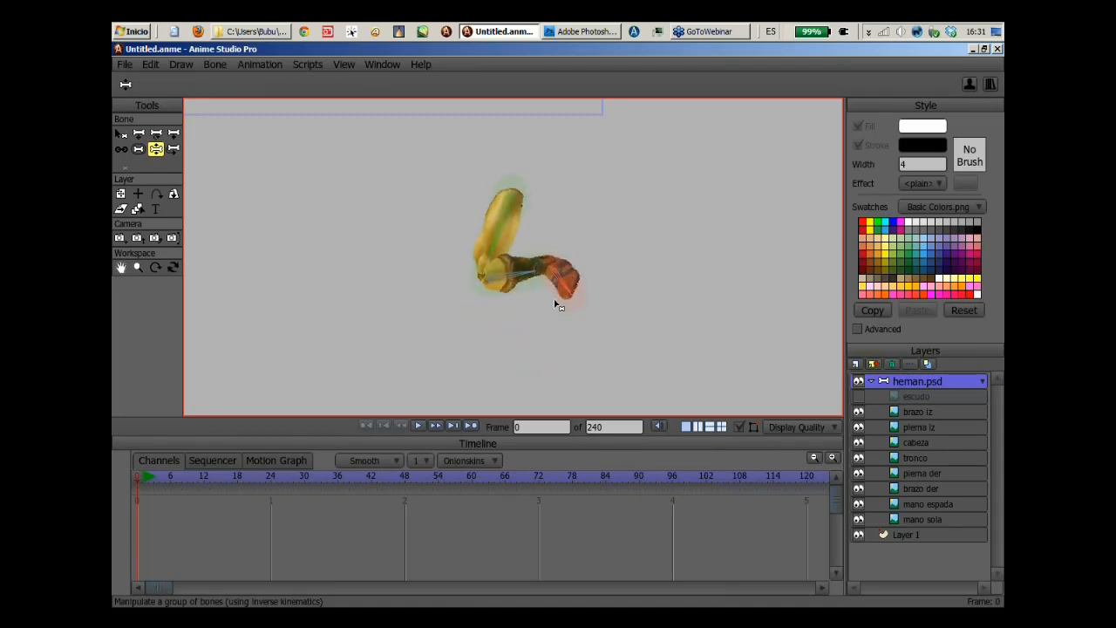
scroll(540, 227, "down", 4)
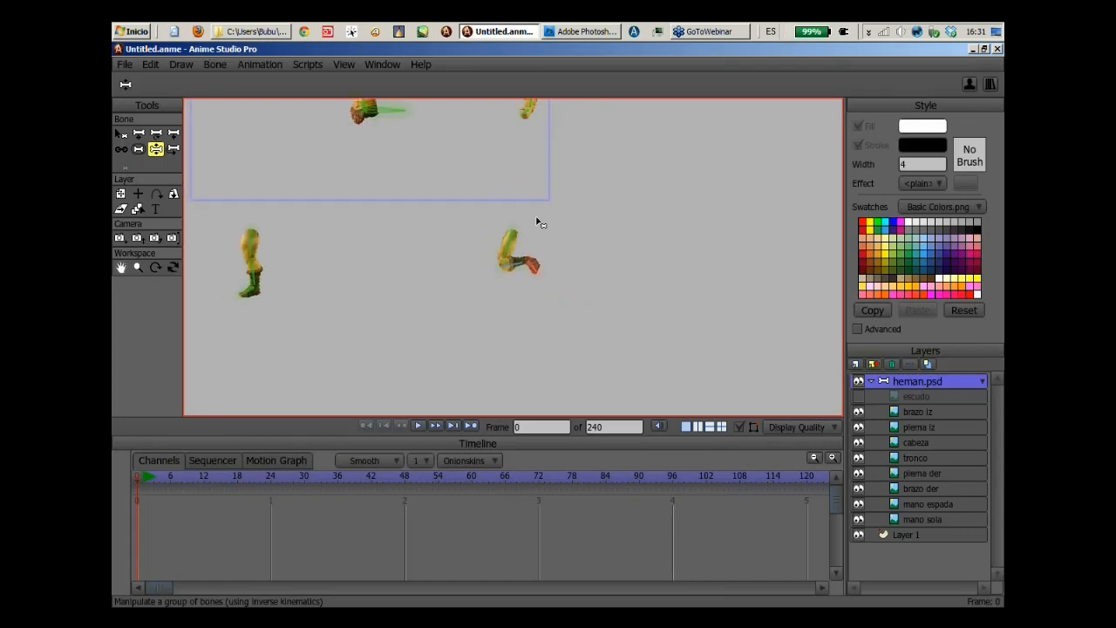
left_click_drag(619, 146, 640, 244)
key("b")
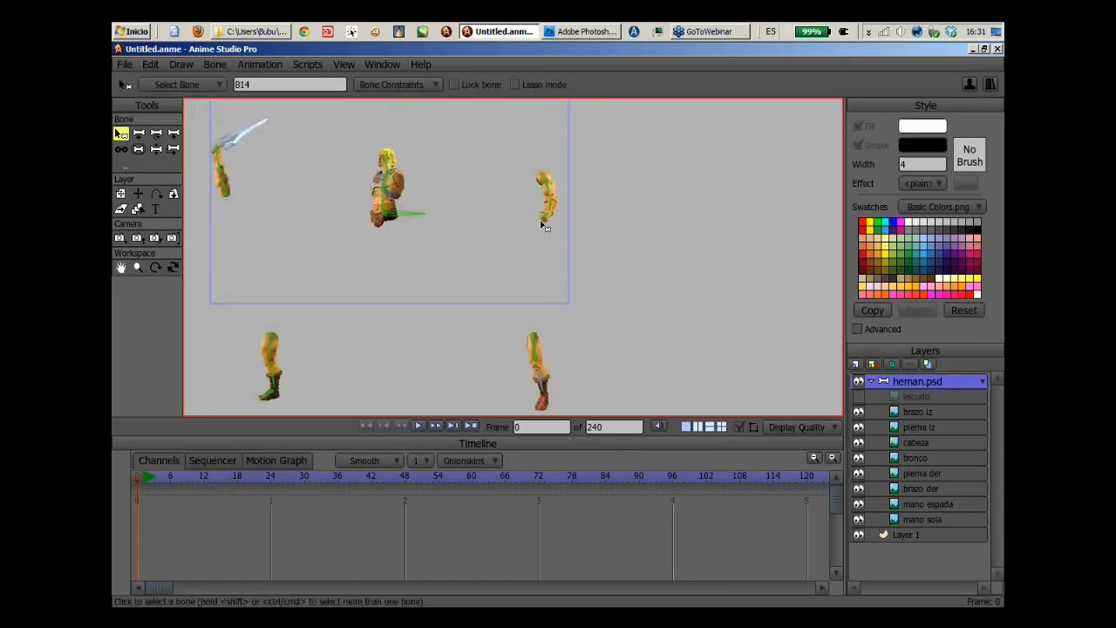
left_click_drag(540, 226, 563, 247)
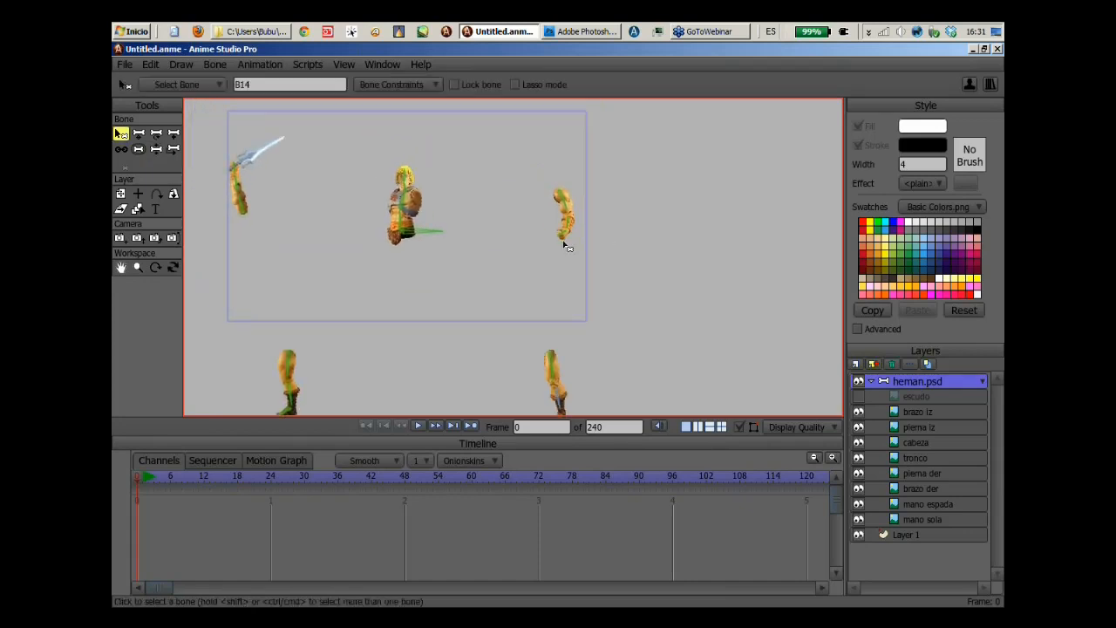
left_click_drag(614, 273, 640, 293)
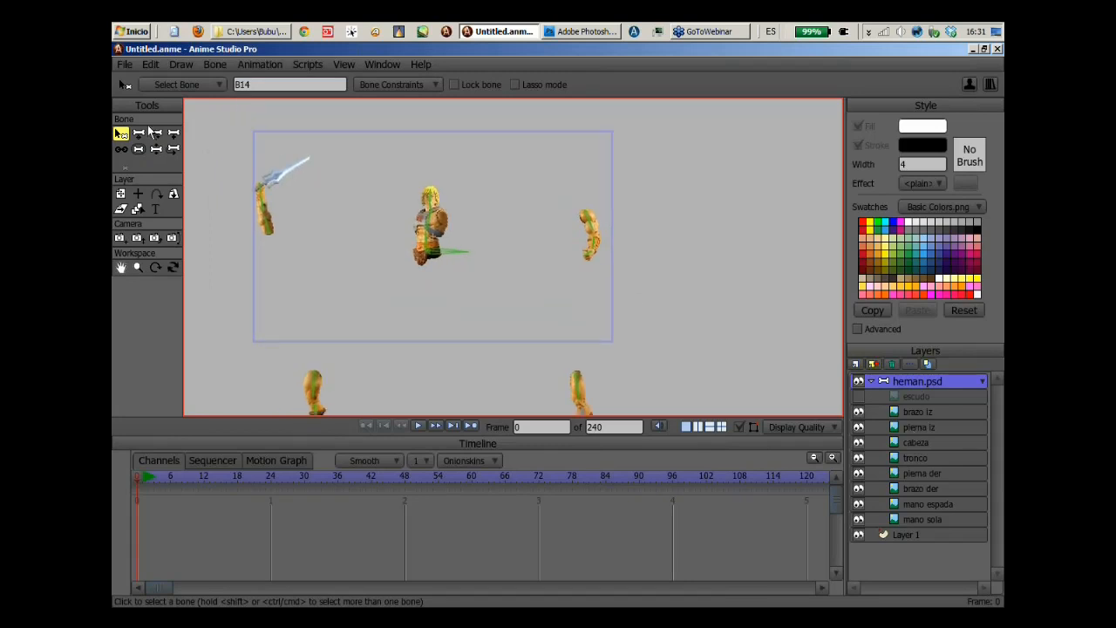
left_click_drag(683, 229, 669, 218)
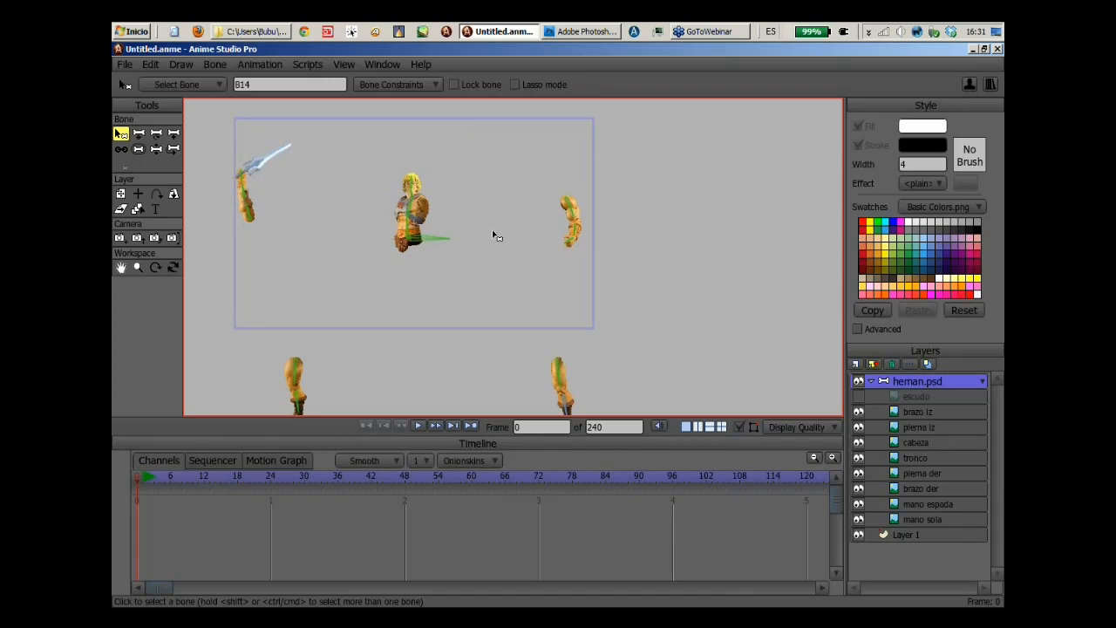
Make the escudo layer visible over the shield arm.
left_click_drag(492, 230, 493, 244)
scroll(488, 225, "up", 1)
scroll(489, 233, "up", 1)
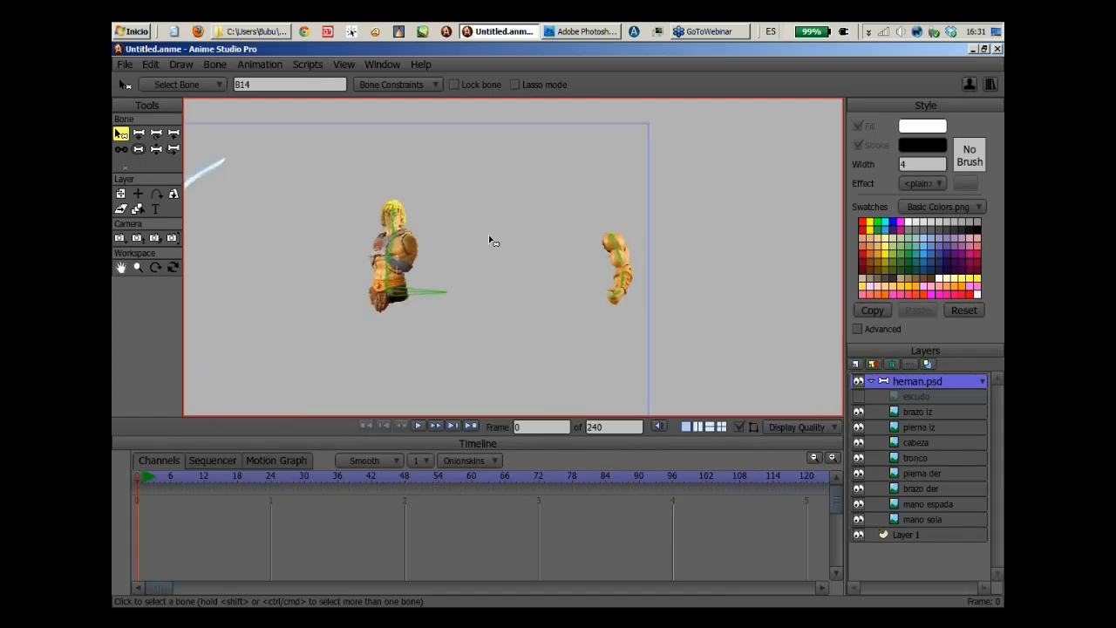
left_click(858, 396)
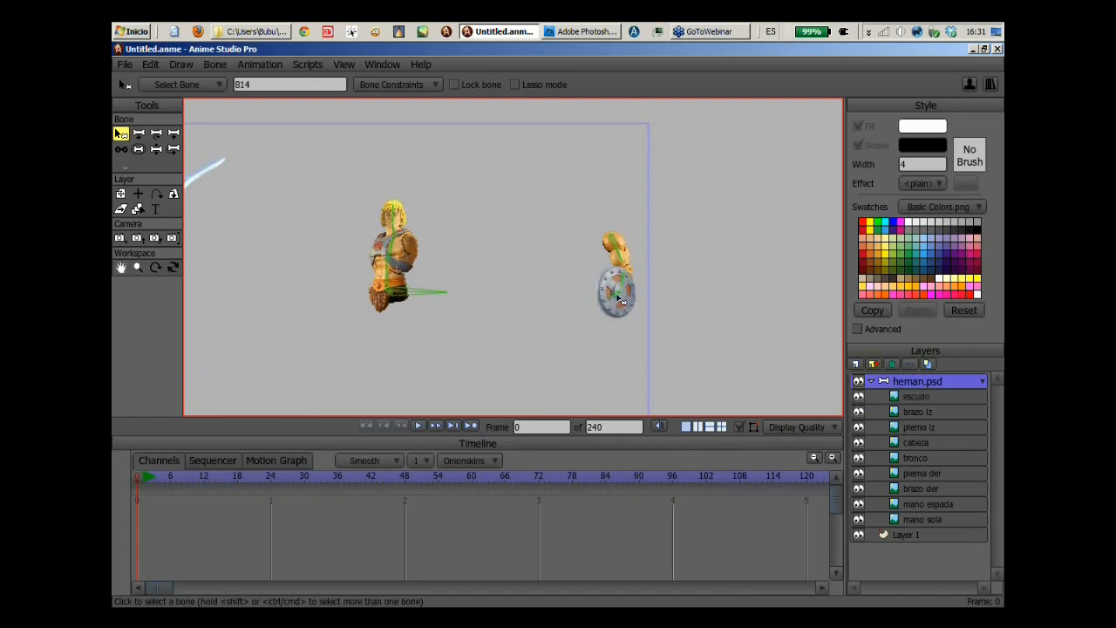
left_click_drag(617, 297, 495, 253)
scroll(523, 248, "up", 3)
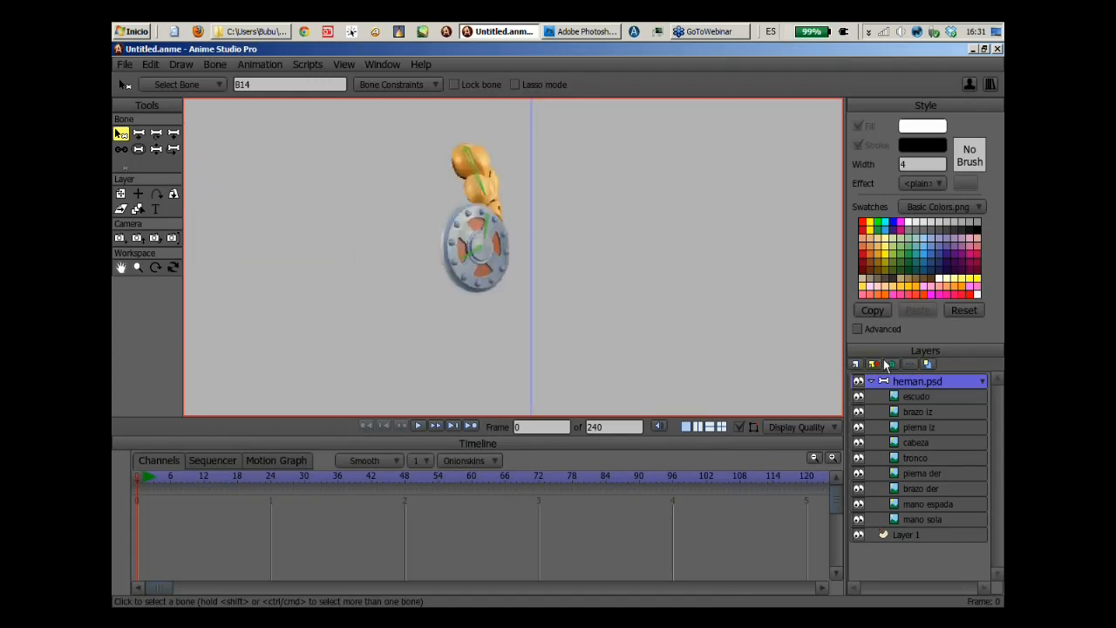
Bend the shield arm with Manipulate Bones to inspect how the shield image deforms.
left_click(163, 149)
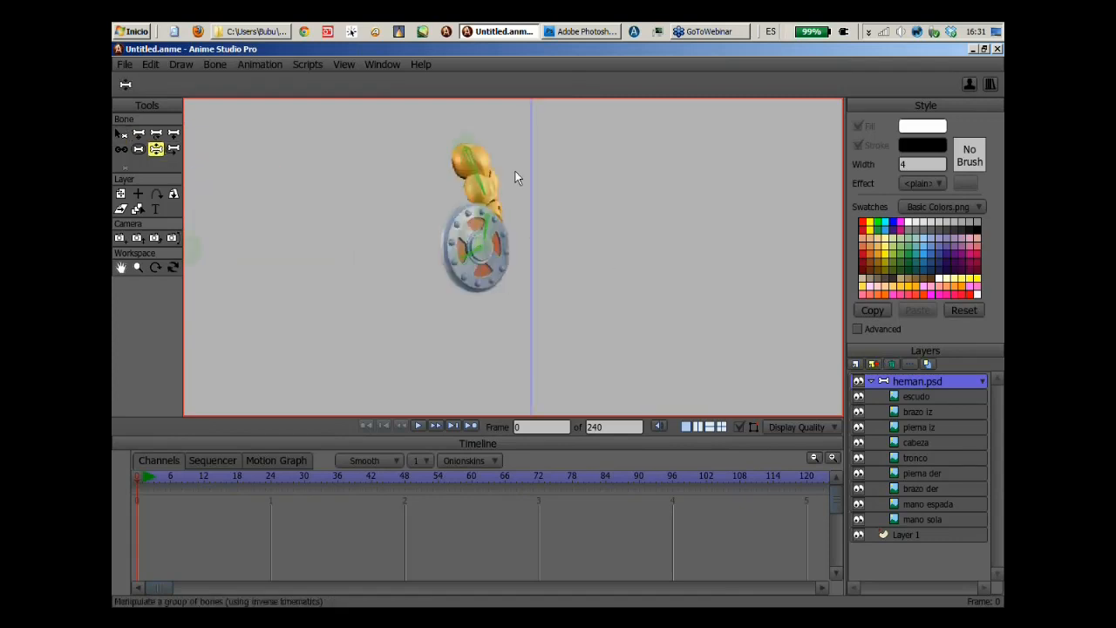
left_click_drag(488, 228, 475, 164)
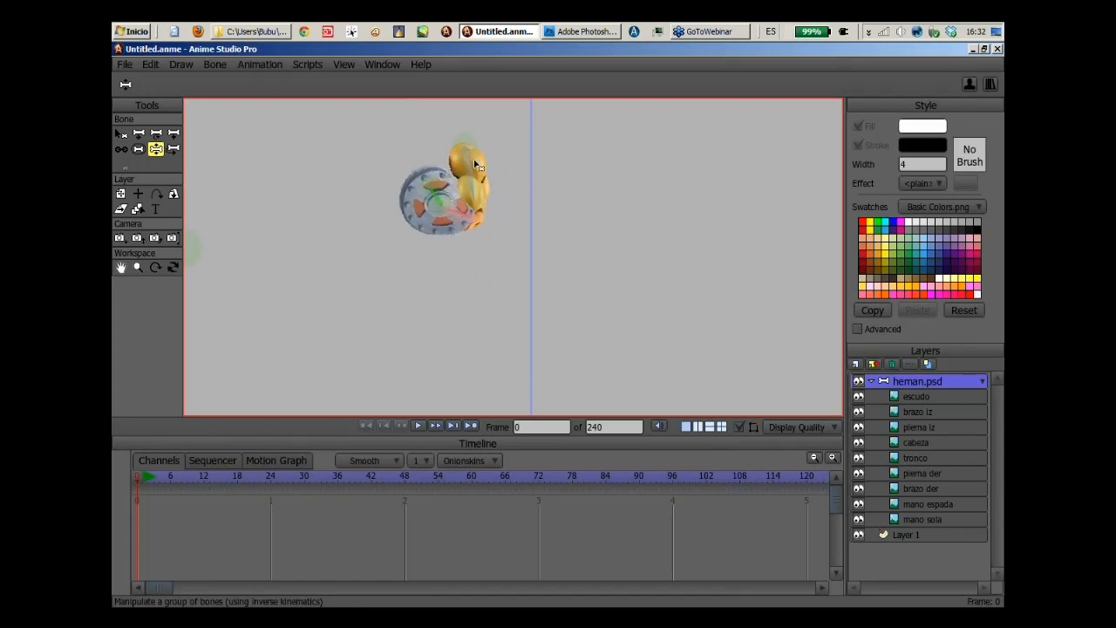
left_click_drag(495, 209, 427, 268)
scroll(495, 265, "up", 3)
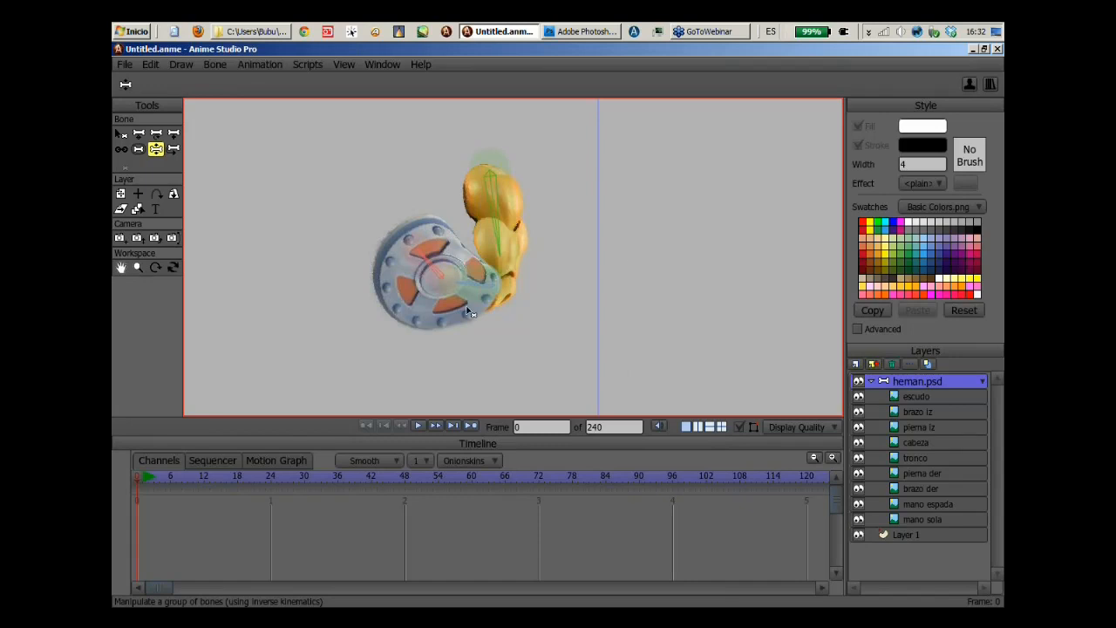
left_click_drag(471, 311, 436, 349)
left_click_drag(648, 255, 666, 211)
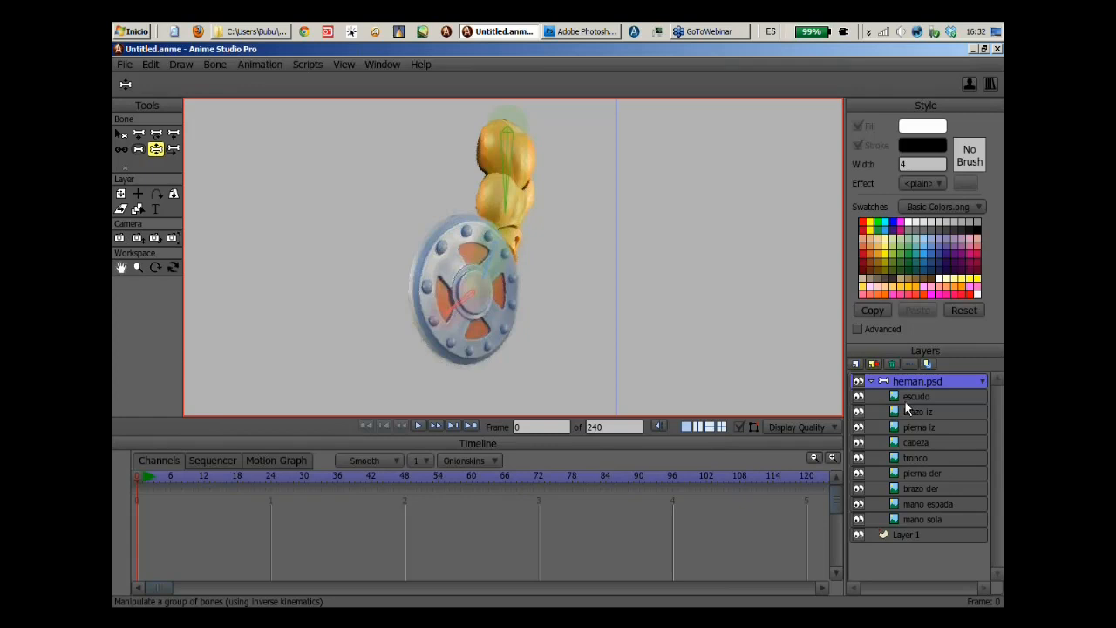
Bind the whole escudo layer to the shield arm's forearm bone with Bind Layer.
left_click(932, 396)
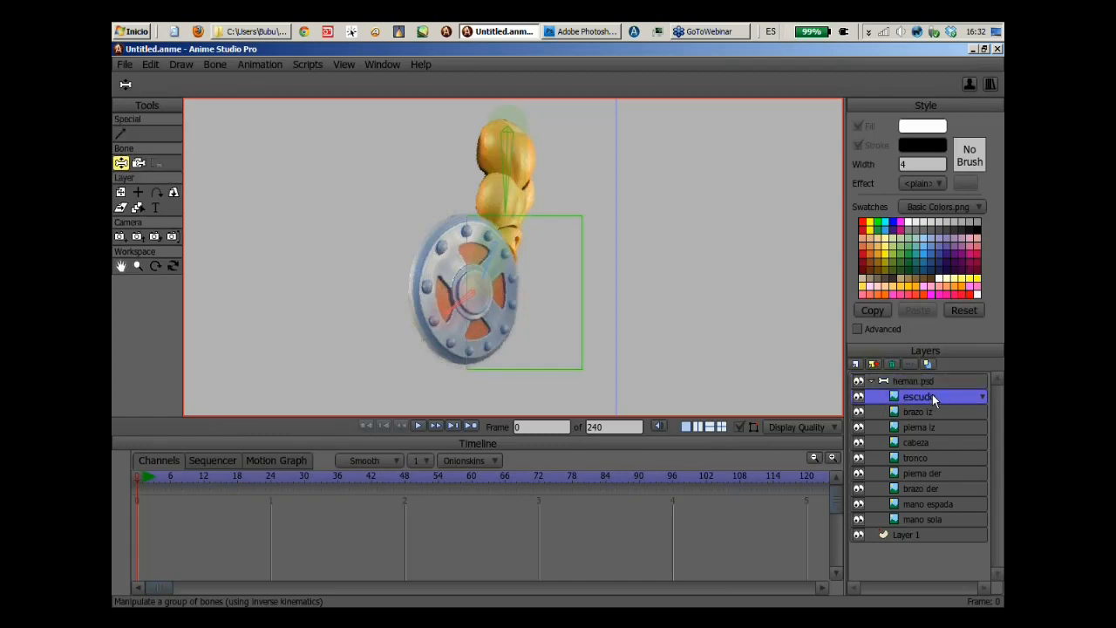
left_click(139, 165)
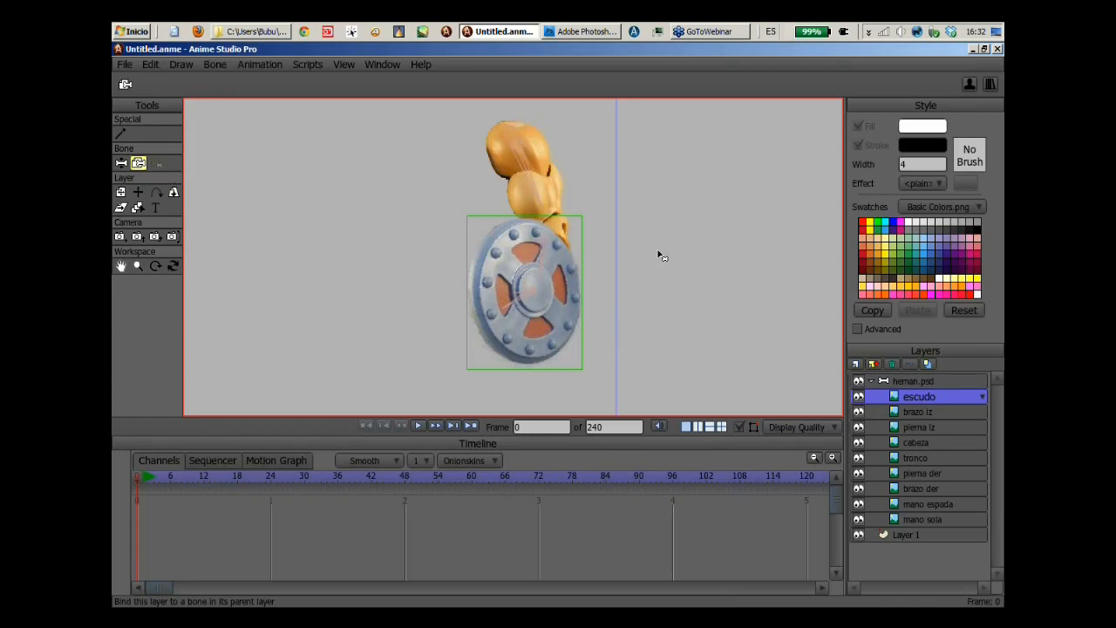
left_click(542, 252)
Bend the shield arm with Manipulate Bones, toggling the escudo layer's visibility, to check how the bound shield follows the forearm.
left_click(907, 380)
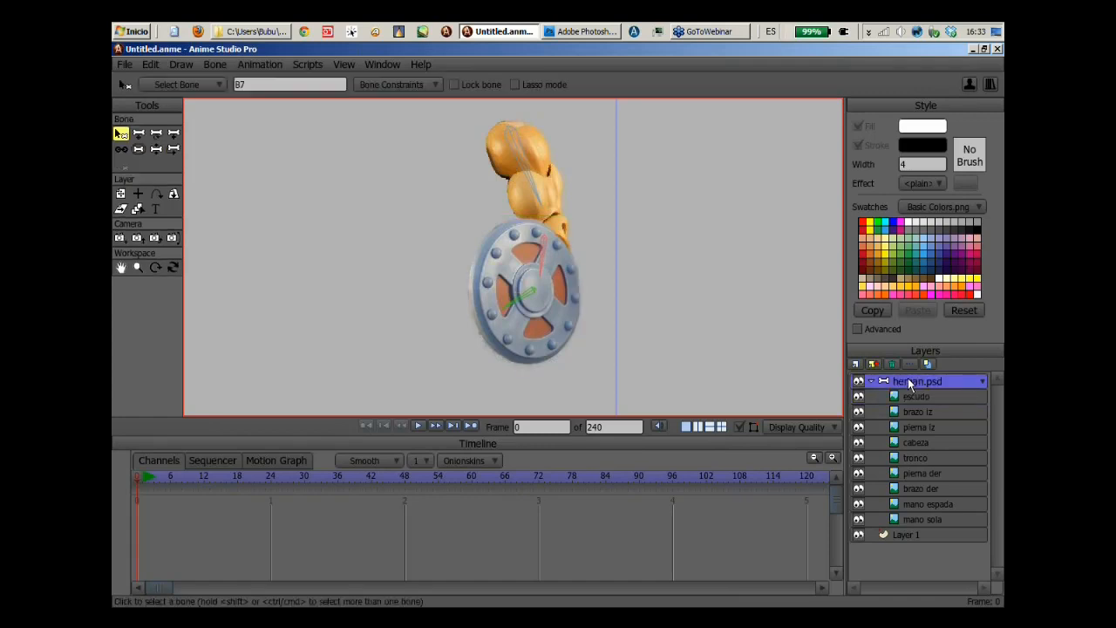
left_click(155, 149)
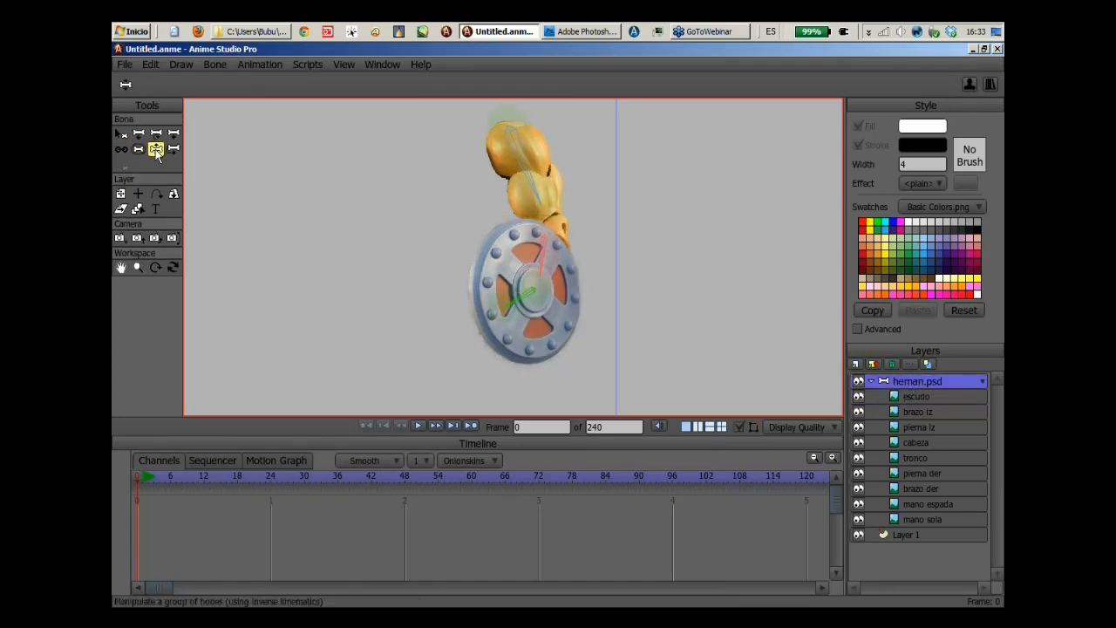
left_click_drag(554, 251, 528, 226)
left_click(857, 395)
mouse_move(523, 226)
left_mouse_down()
mouse_move(536, 291)
mouse_move(516, 233)
left_mouse_up()
left_click_drag(489, 229, 612, 316)
left_click(858, 397)
Tilt the figure's head with Manipulate Bones to inspect how the head image deforms.
scroll(640, 187, "down", 5)
scroll(387, 255, "up", 5)
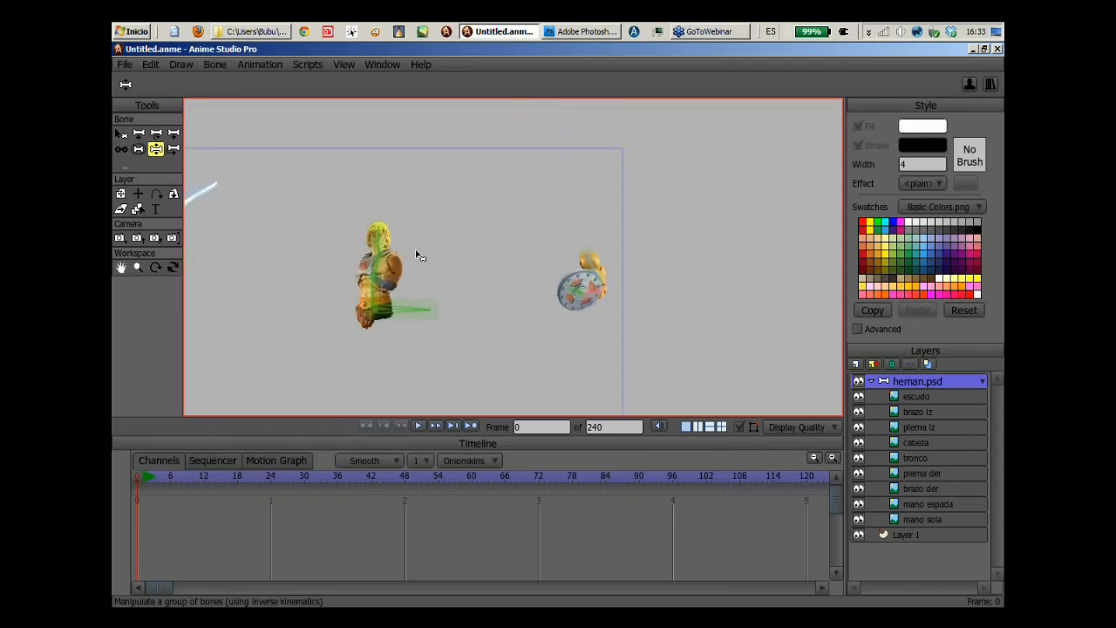
scroll(409, 246, "up", 3)
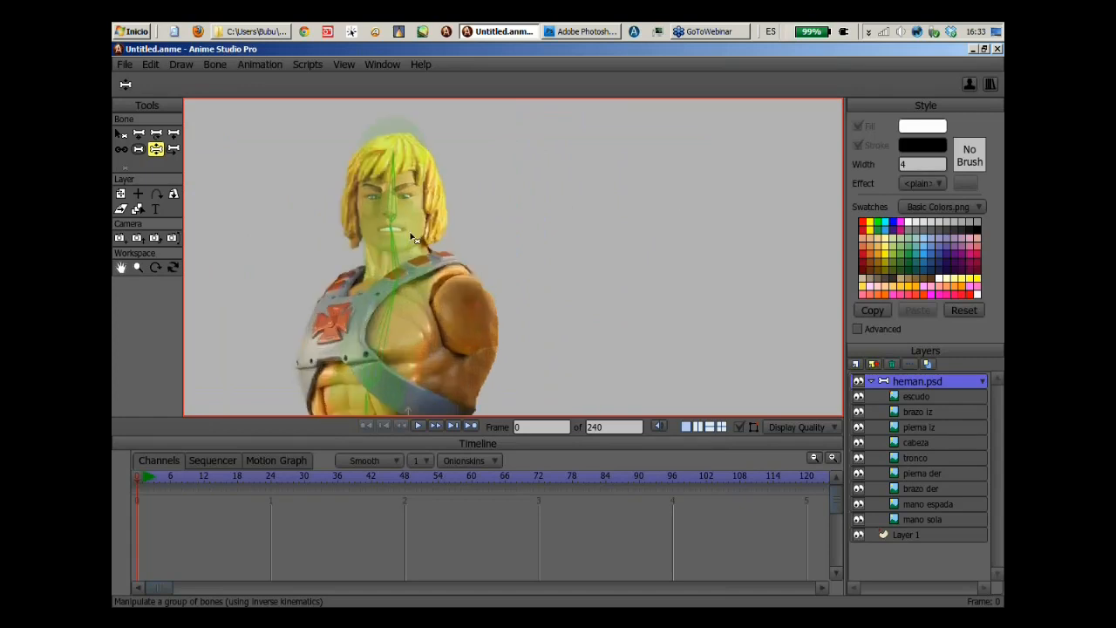
left_click_drag(406, 246, 416, 185)
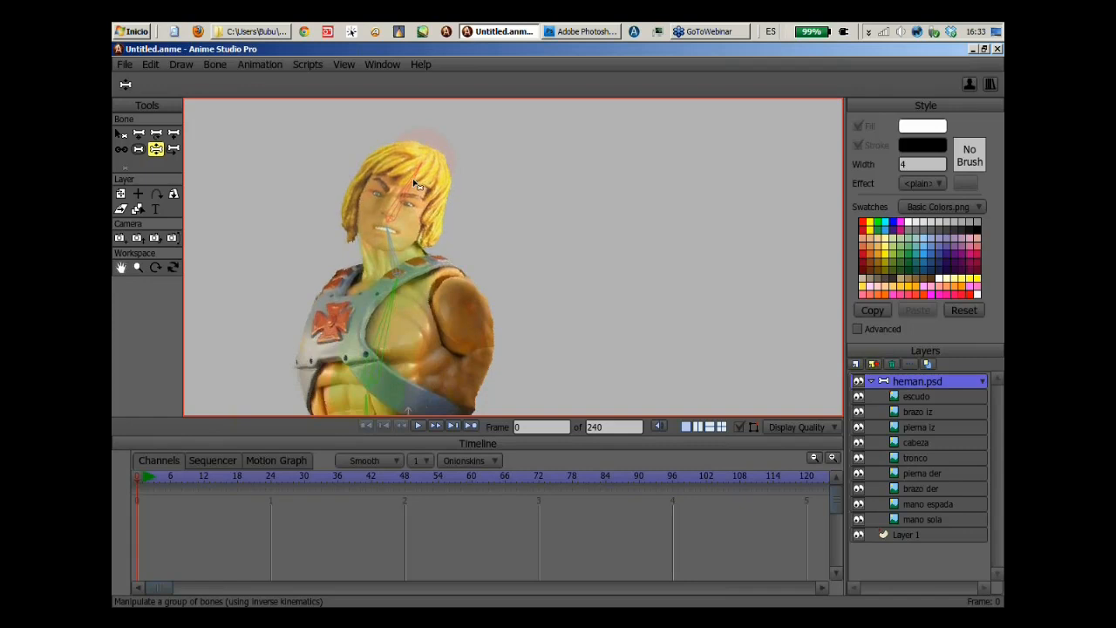
Bind the cabeza layer to the head bone with Bind Layer.
left_click(923, 442)
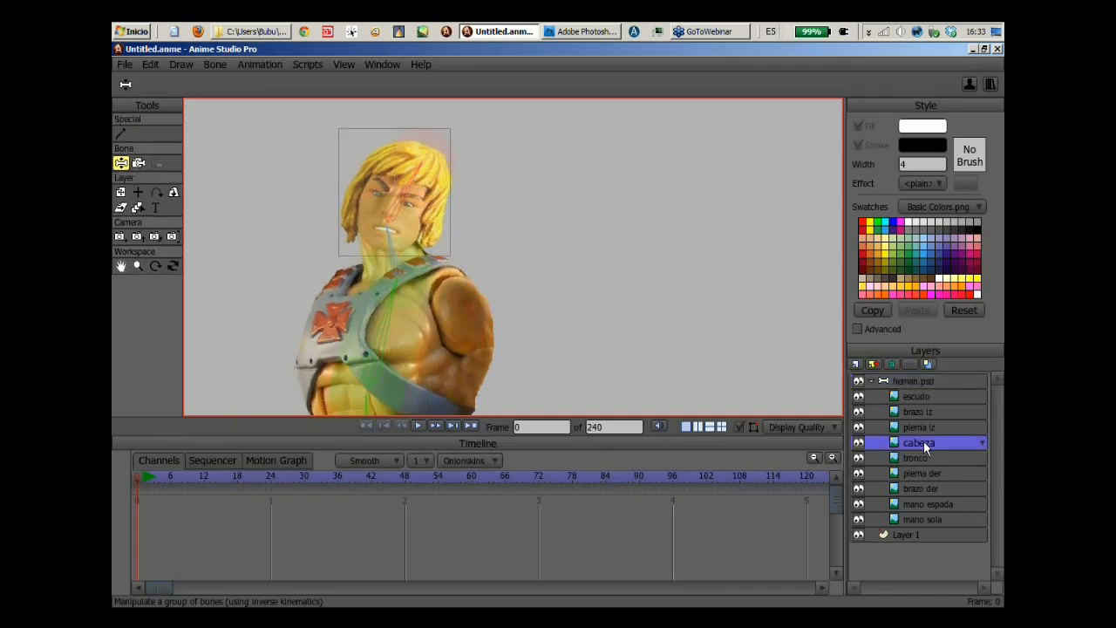
left_click(138, 164)
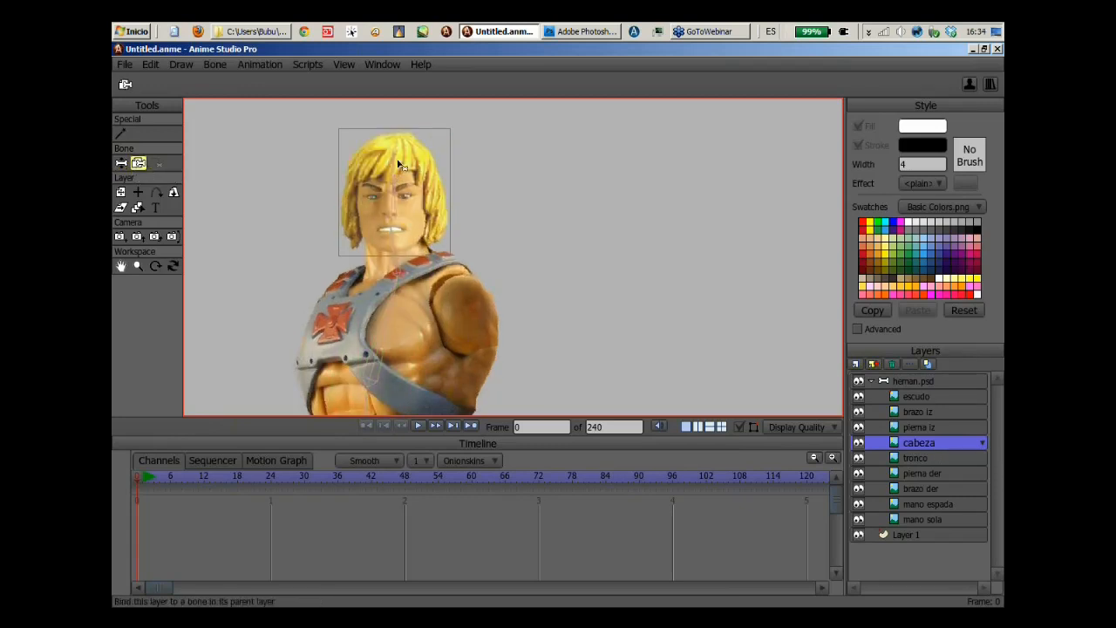
left_click(403, 179)
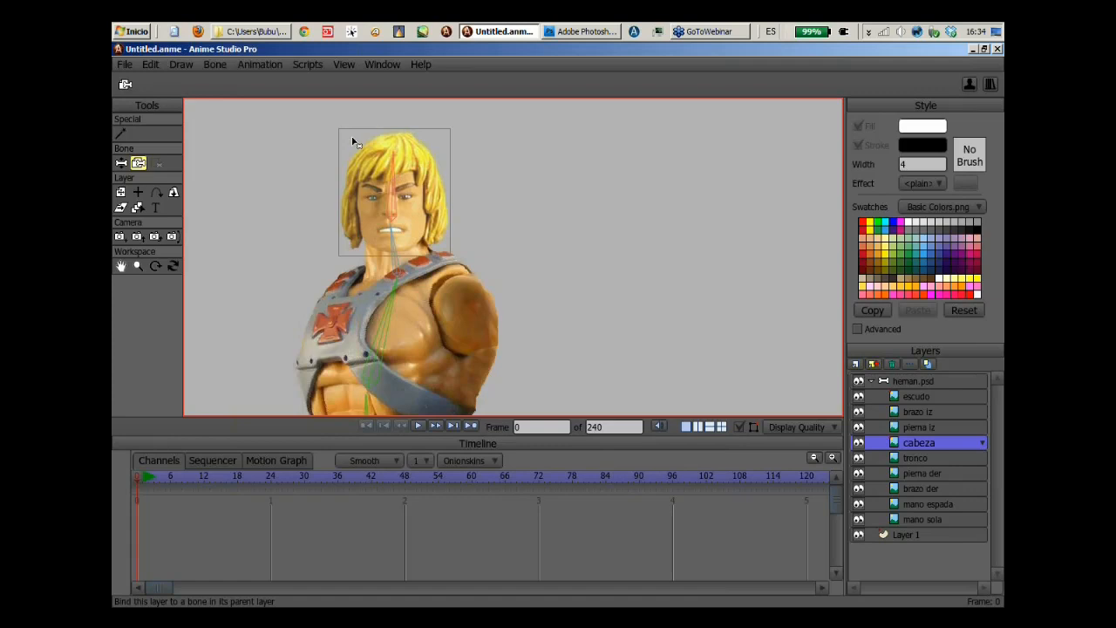
Tilt the bound head with Manipulate Bones to check its movement against the neck and torso.
left_click(903, 380)
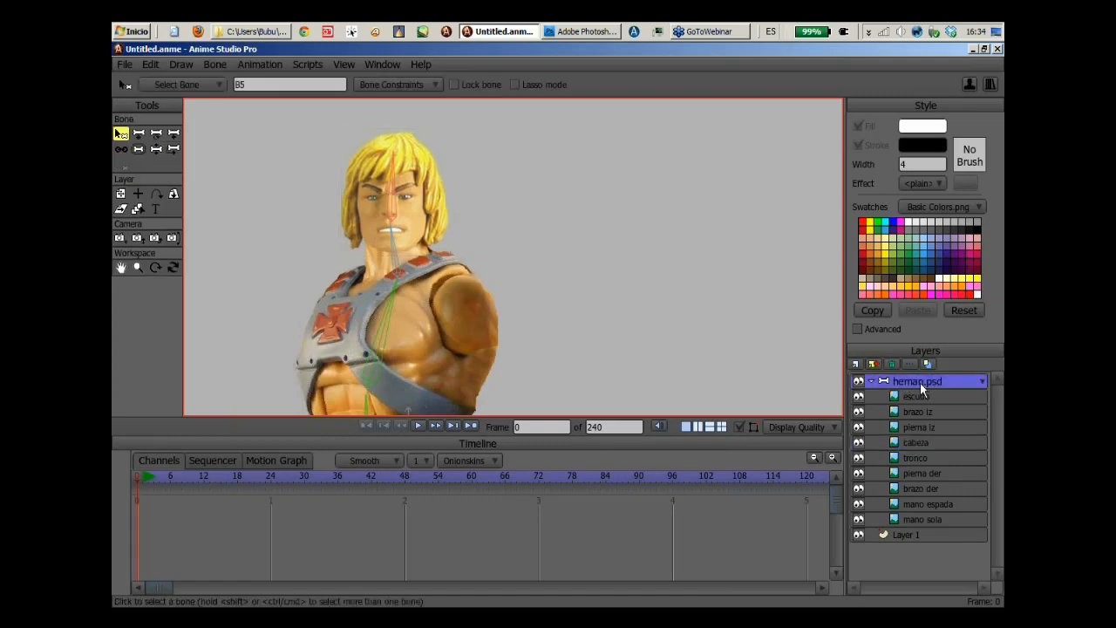
left_click(156, 149)
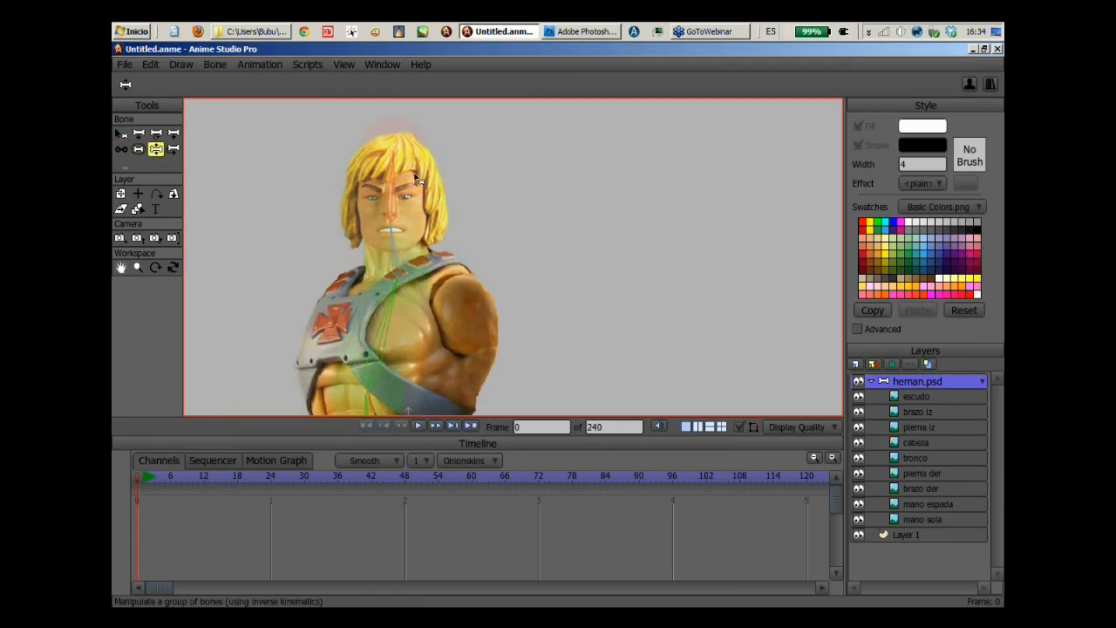
left_click_drag(398, 173, 420, 149)
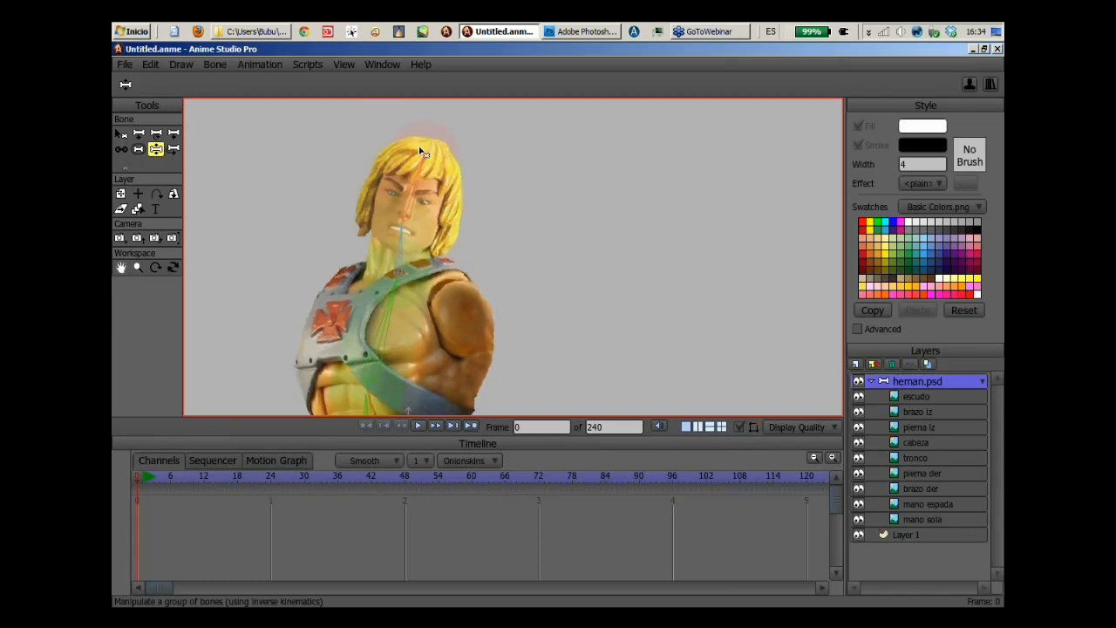
Shrink the head bone's region of influence with Bone Strength and test the head and neck with Manipulate Bones.
left_click(139, 150)
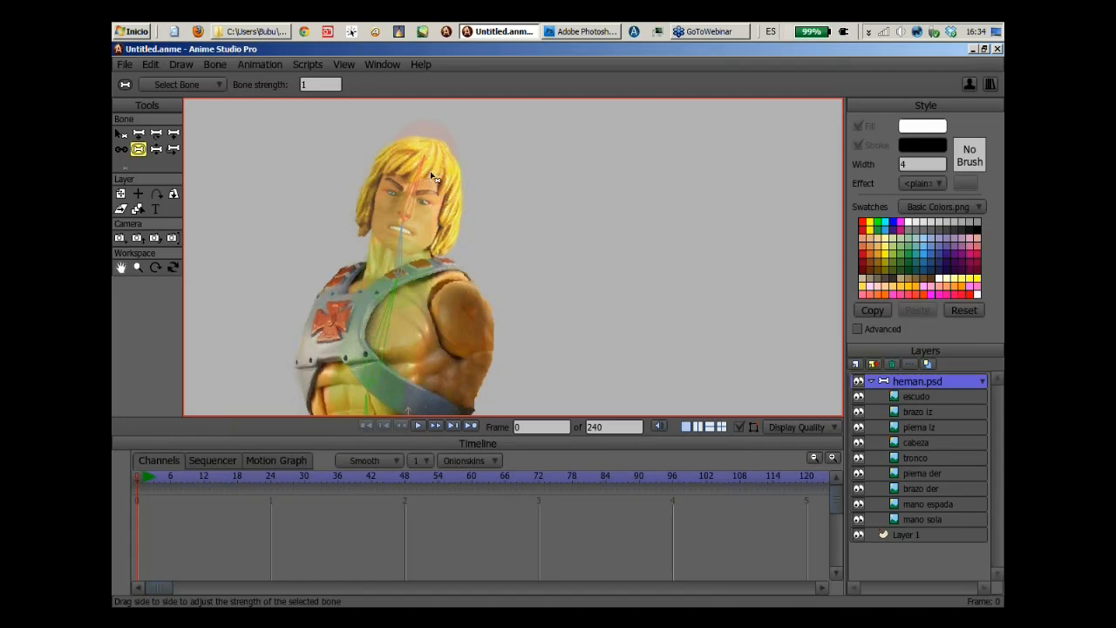
left_click_drag(418, 195, 392, 179)
left_click(155, 151)
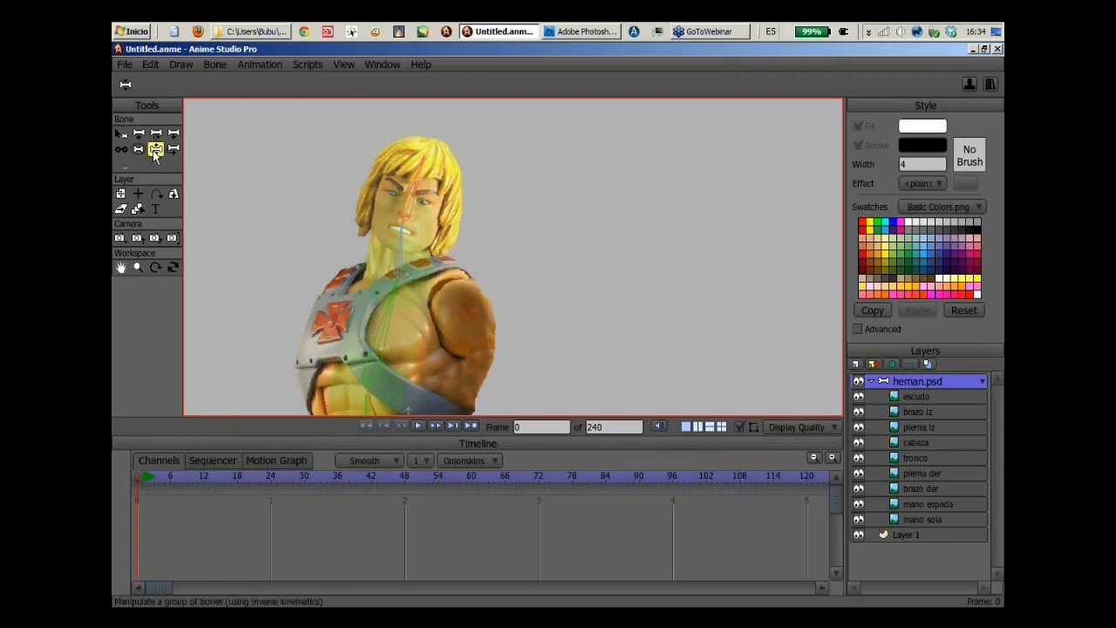
left_click_drag(436, 193, 388, 183)
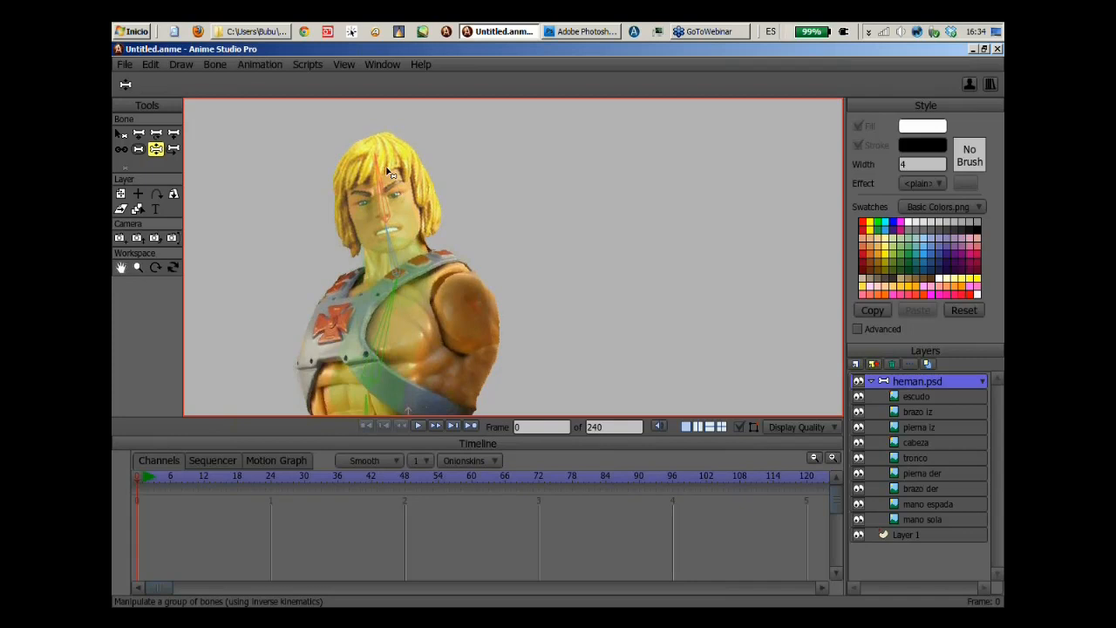
mouse_move(384, 167)
left_mouse_down()
mouse_move(392, 163)
mouse_move(367, 162)
left_mouse_up()
left_click_drag(390, 243, 408, 235)
left_click_drag(412, 170, 404, 166)
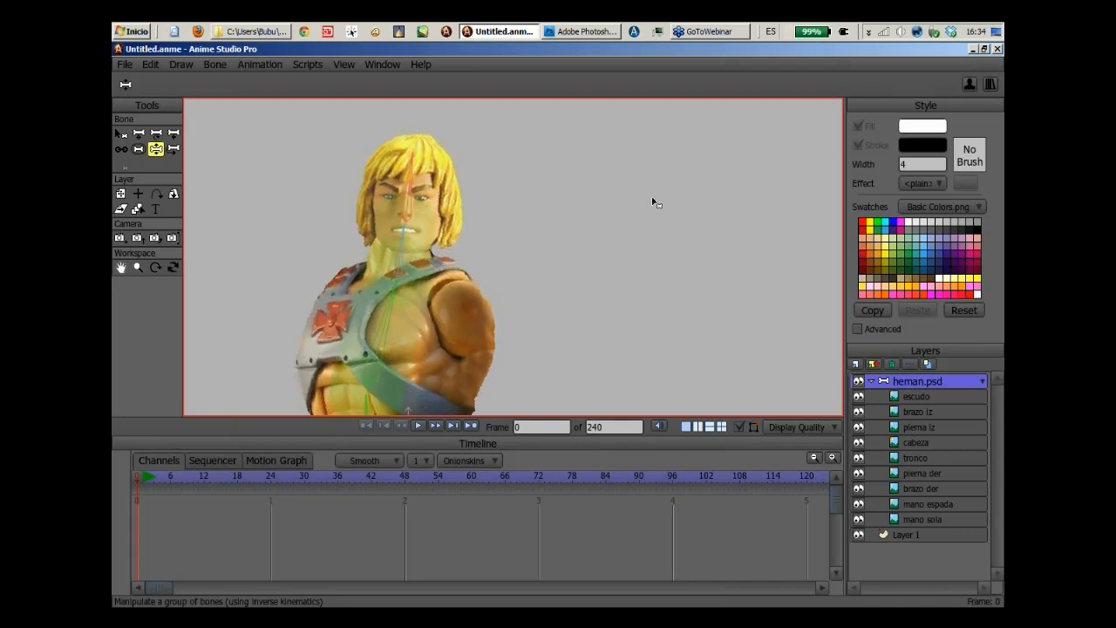
Hide and show the mano espada layer on the sword arm to compare it with the mano sola hand.
scroll(654, 200, "down", 4)
scroll(509, 247, "down", 3)
left_click_drag(563, 299, 603, 293)
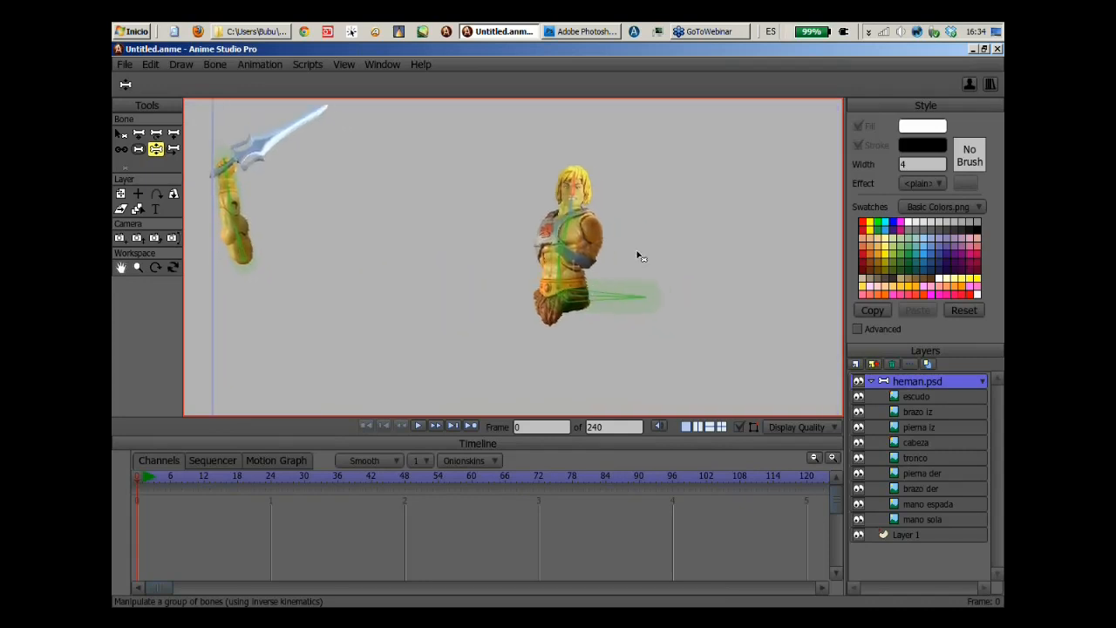
left_click_drag(653, 264, 664, 277)
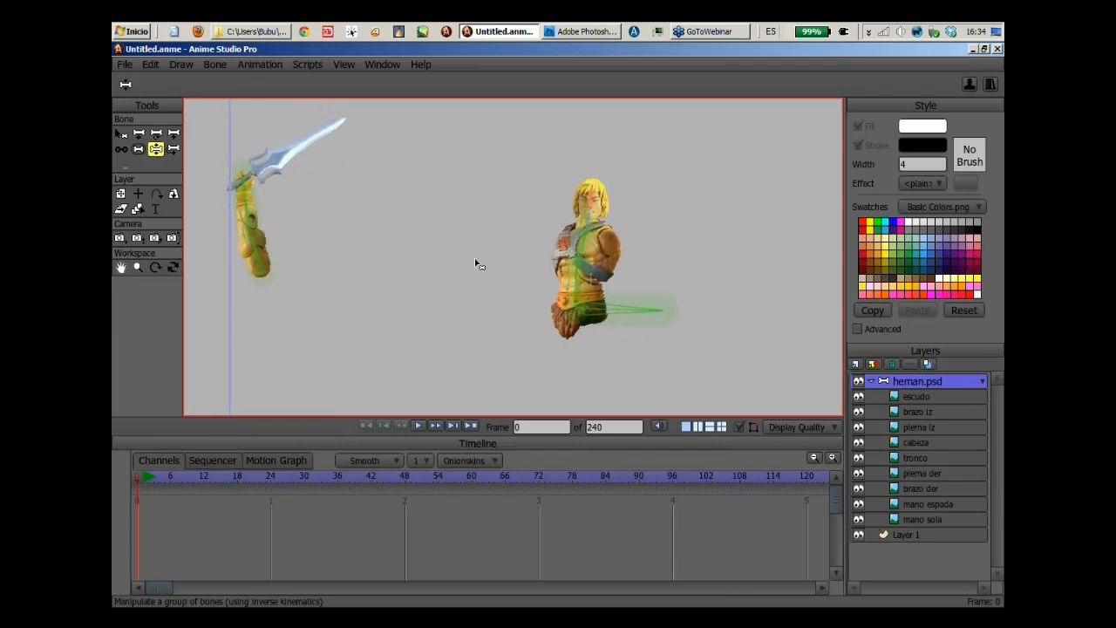
left_click_drag(476, 262, 582, 312)
scroll(525, 254, "up", 2)
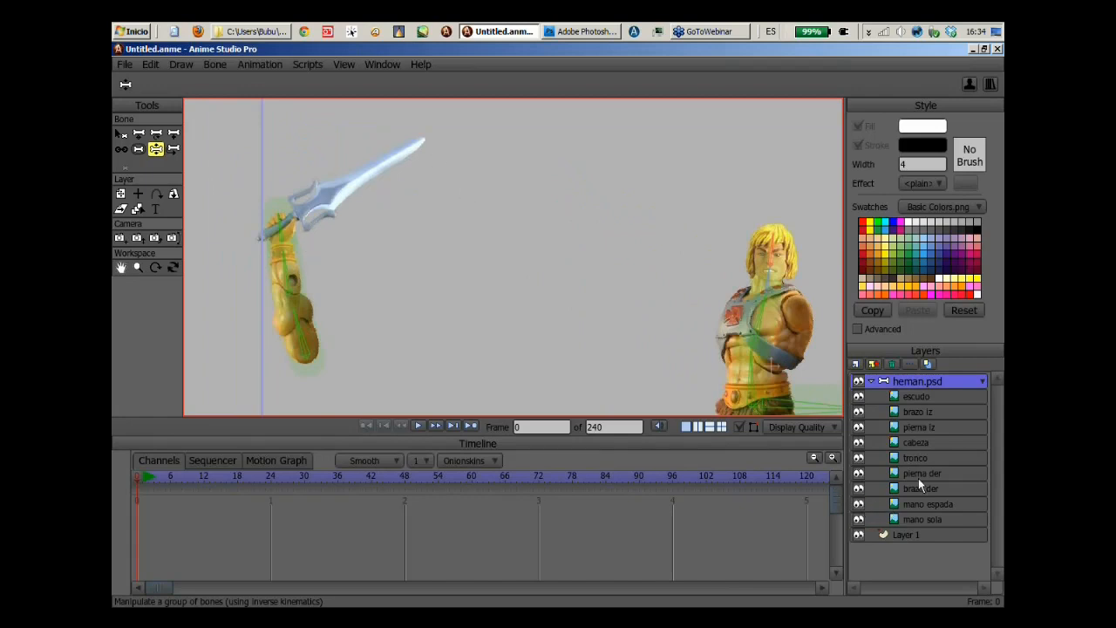
left_click(908, 503)
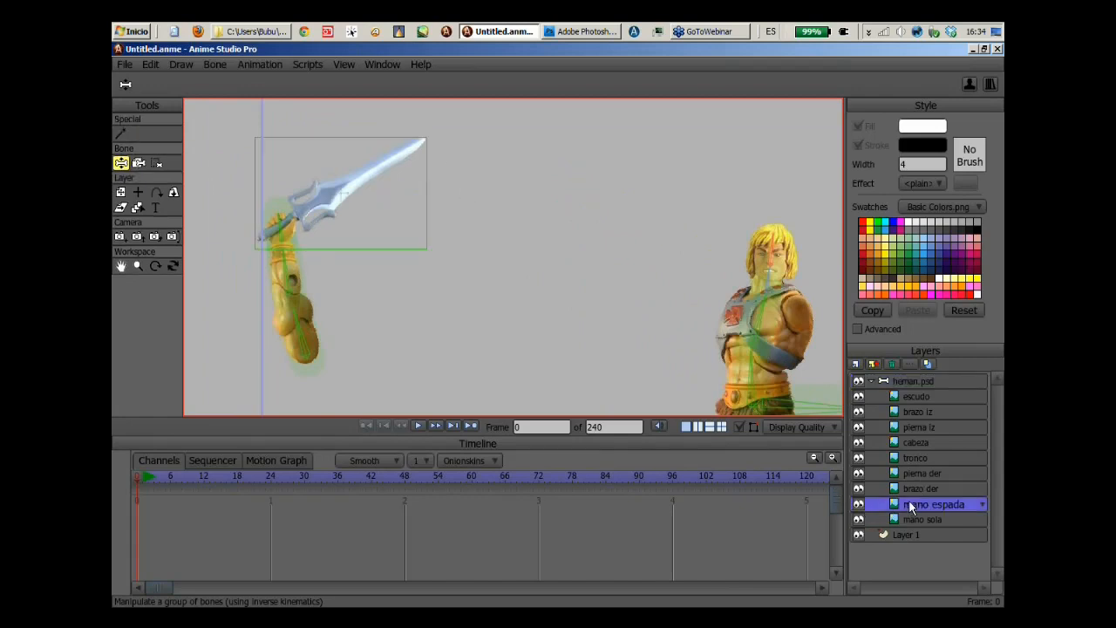
left_click(857, 505)
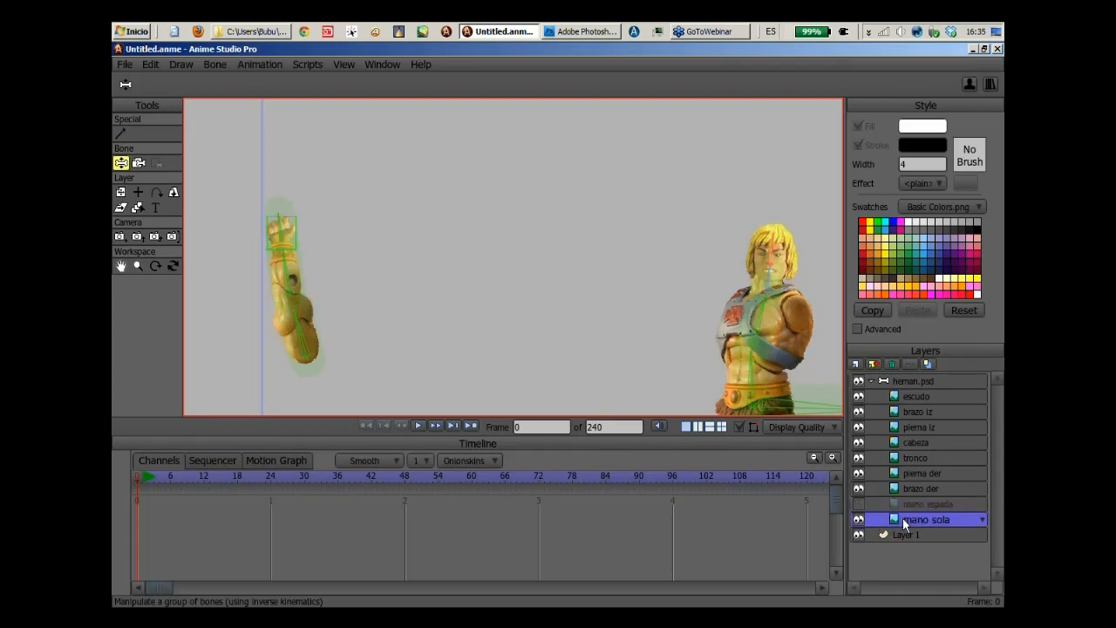
left_click(907, 520)
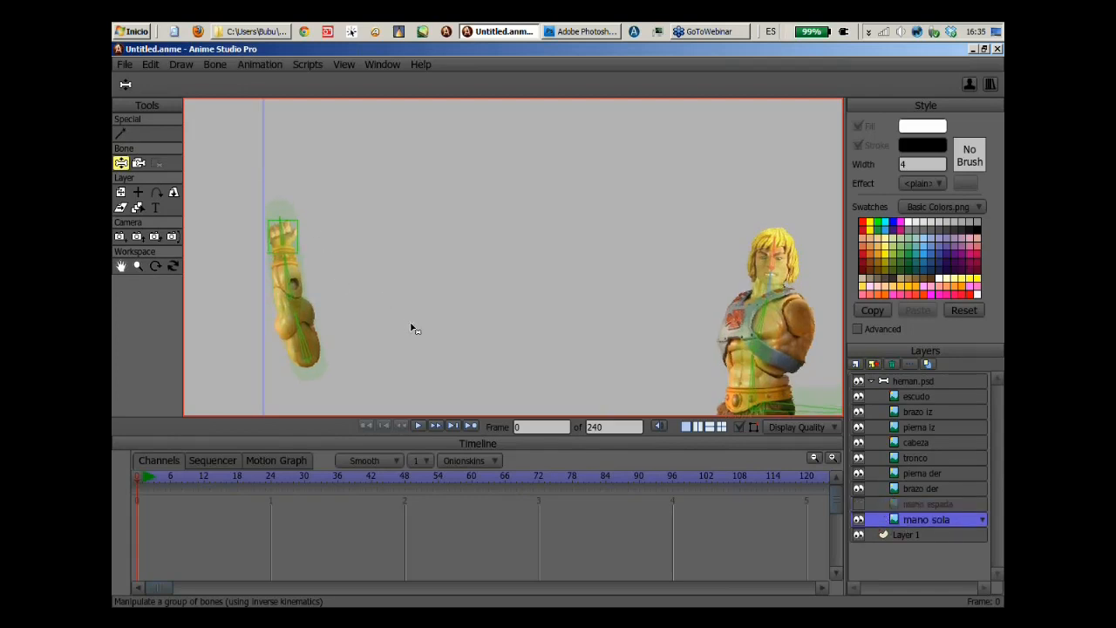
left_click_drag(411, 323, 525, 335)
scroll(432, 283, "up", 3)
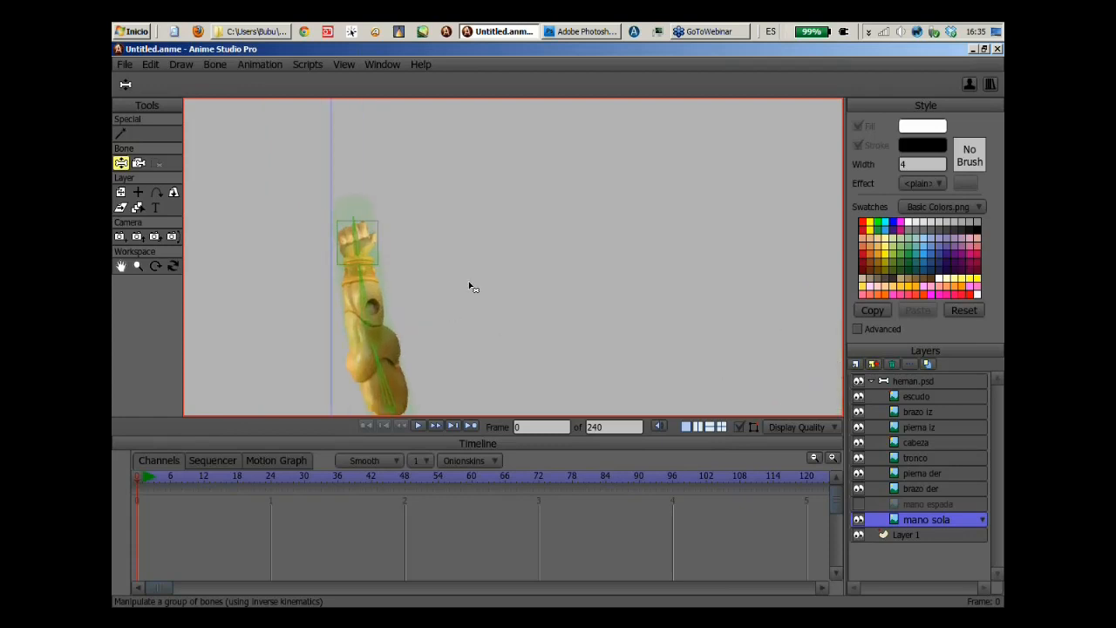
left_click(858, 505)
Add a Switch layer above the mano espada layer and name it "mano der".
left_click(902, 503)
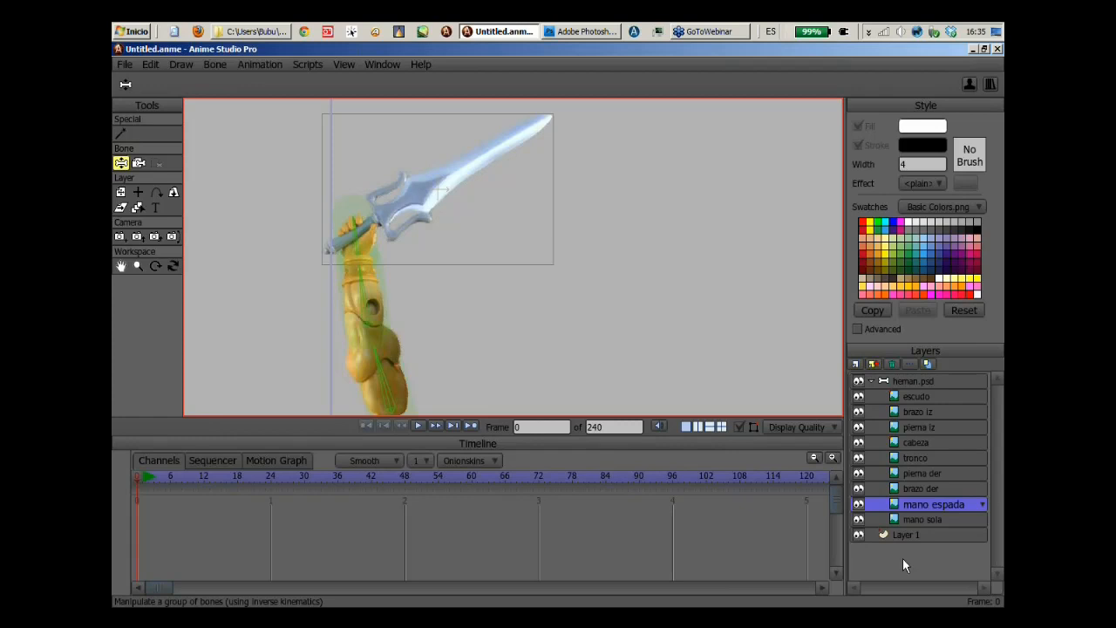
left_click(856, 365)
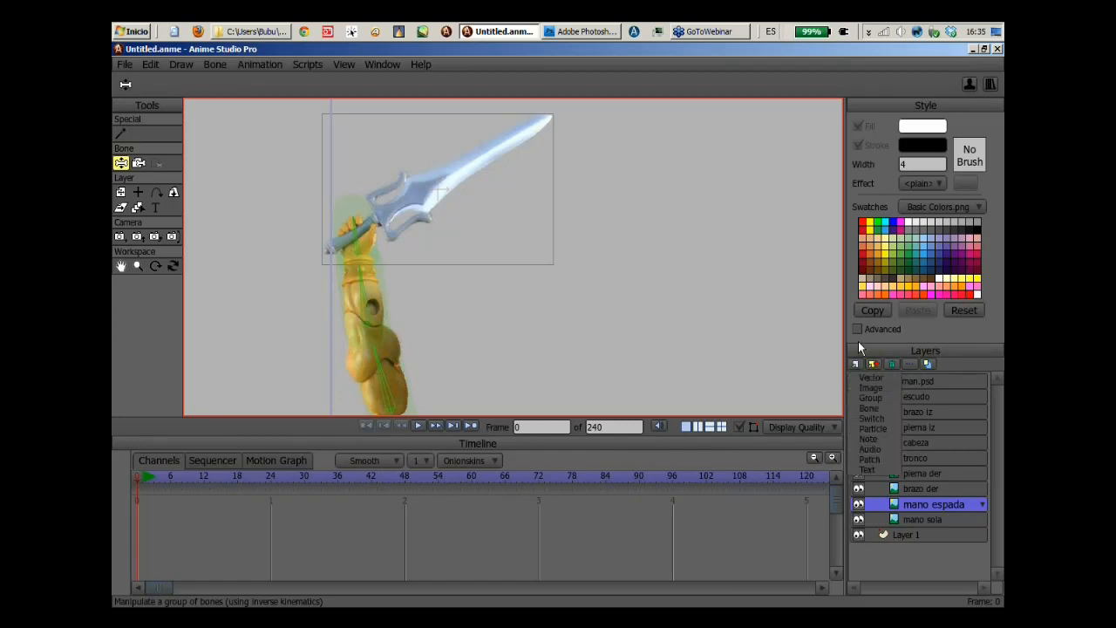
left_click(886, 418)
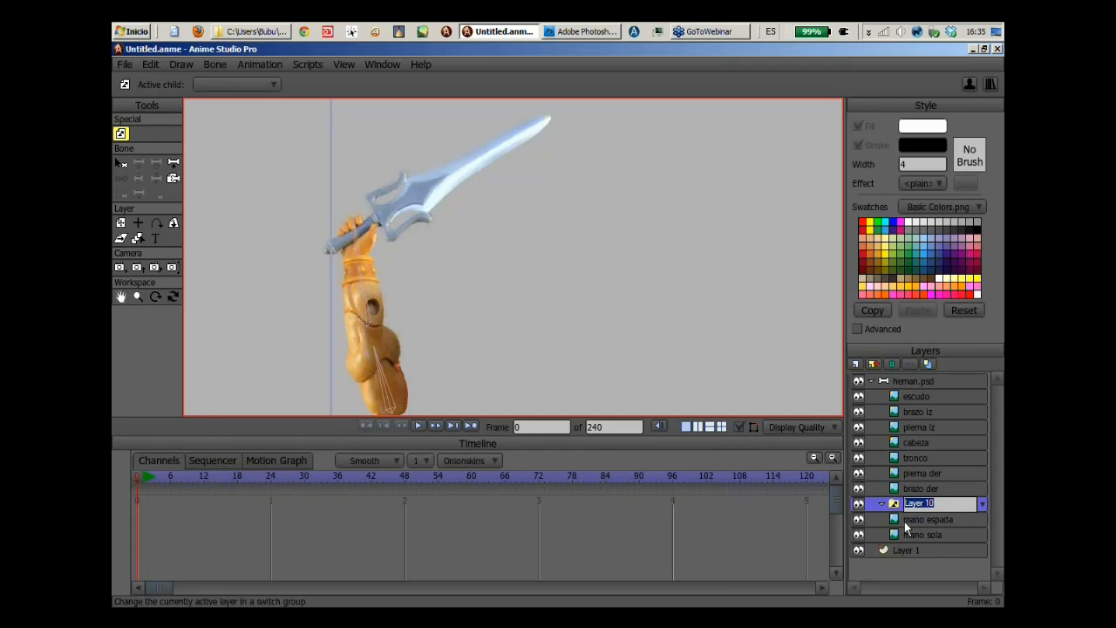
type("mano der")
key("Return")
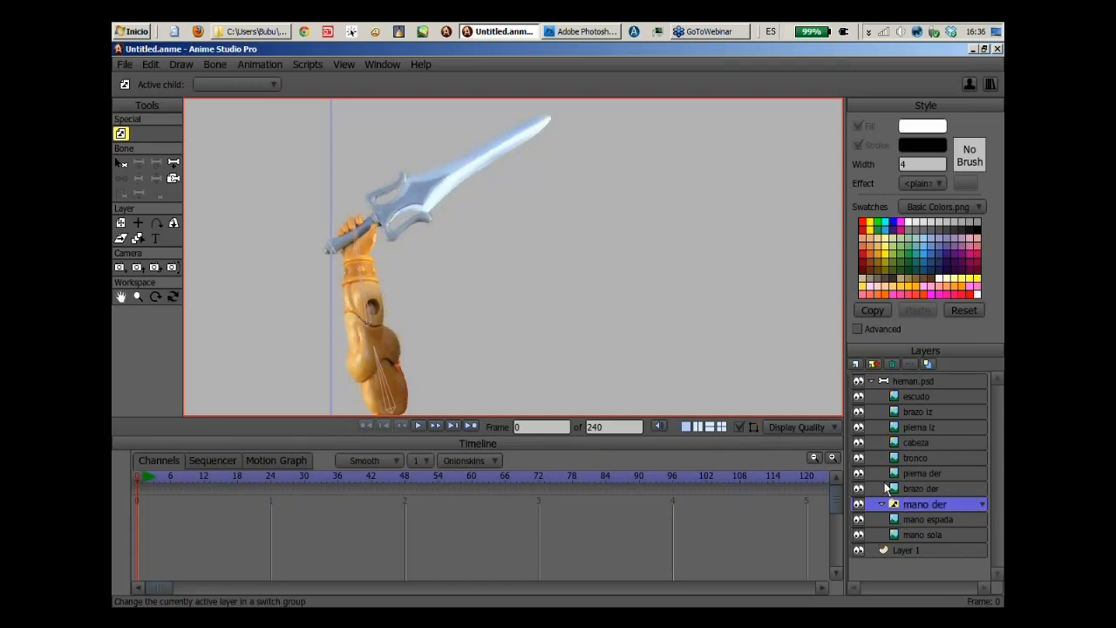
Move the mano espada and mano sola layers into the mano der switch layer and collapse it.
left_click(921, 521)
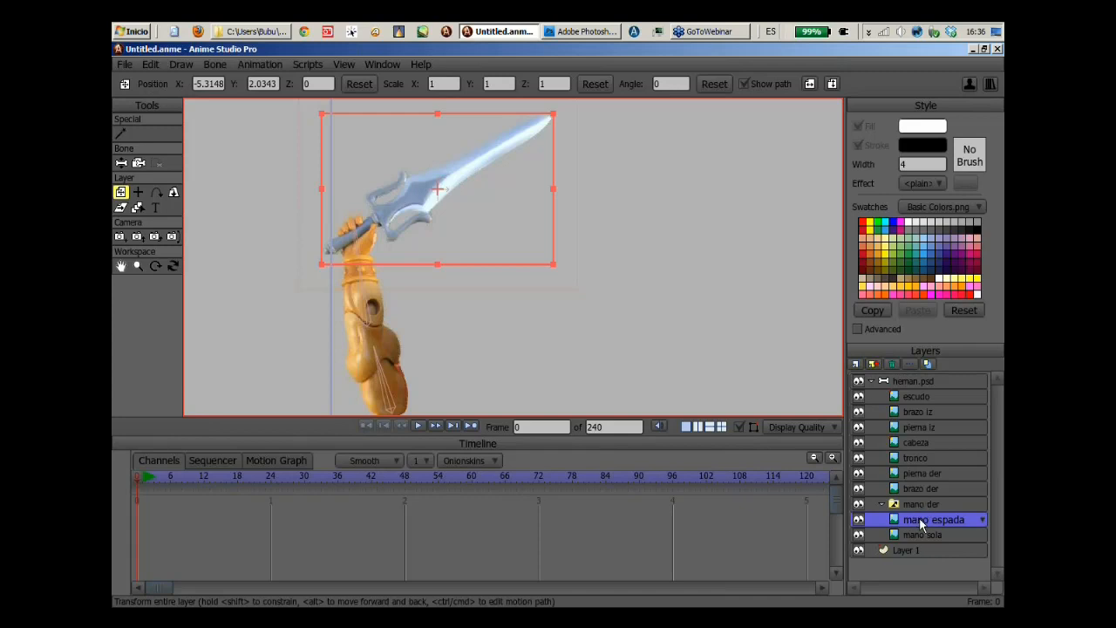
left_click_drag(921, 516, 913, 512)
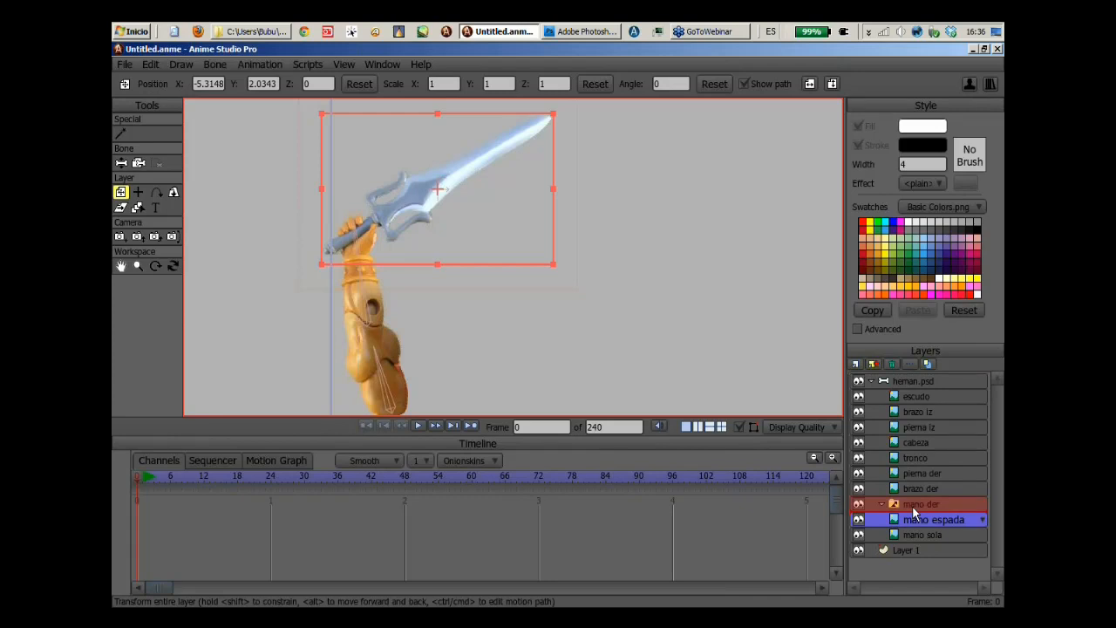
left_click_drag(914, 512, 916, 515)
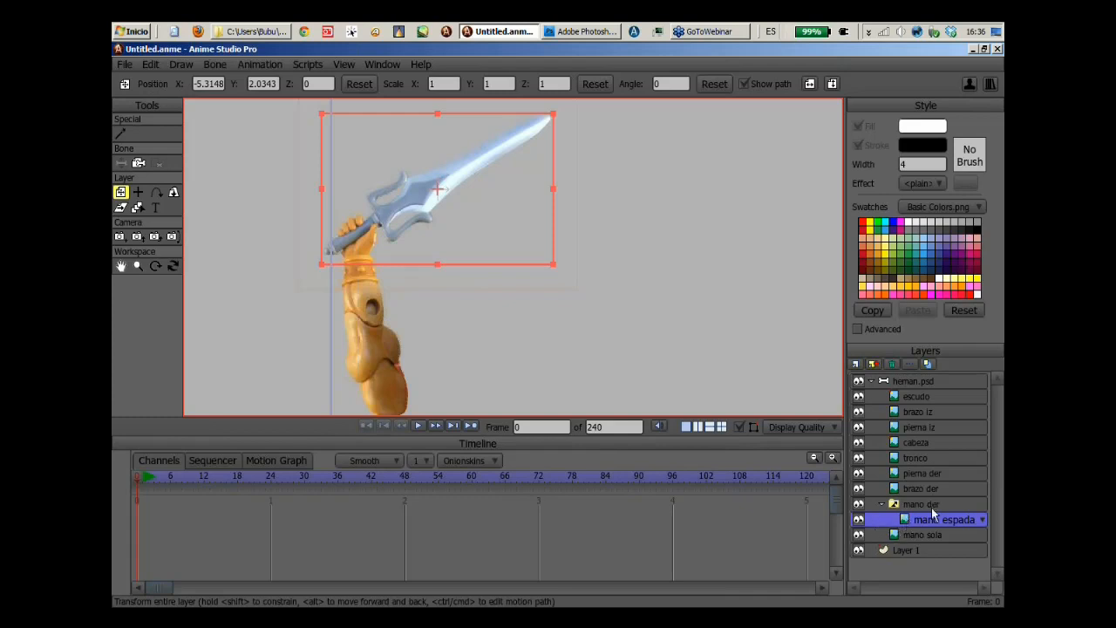
left_click(923, 533)
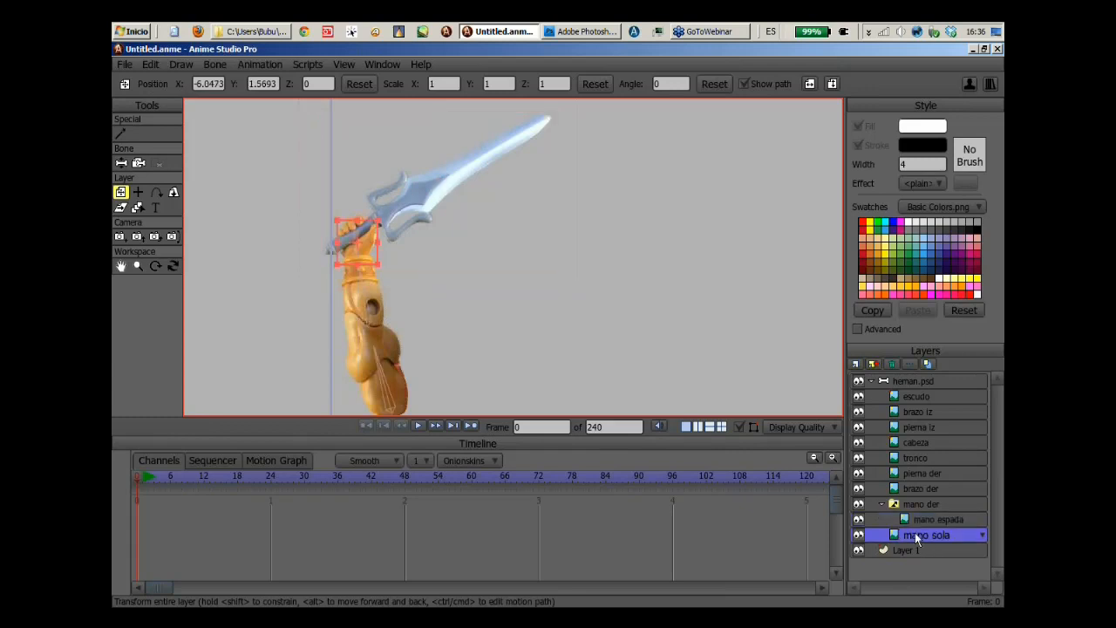
left_click_drag(927, 535, 929, 523)
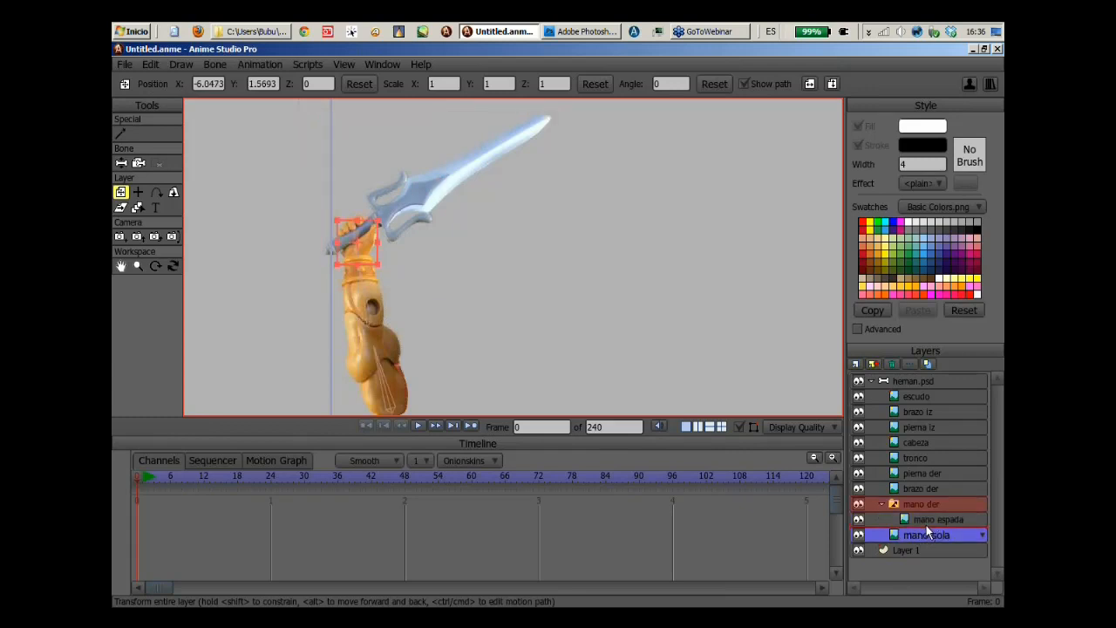
left_click_drag(926, 523, 924, 522)
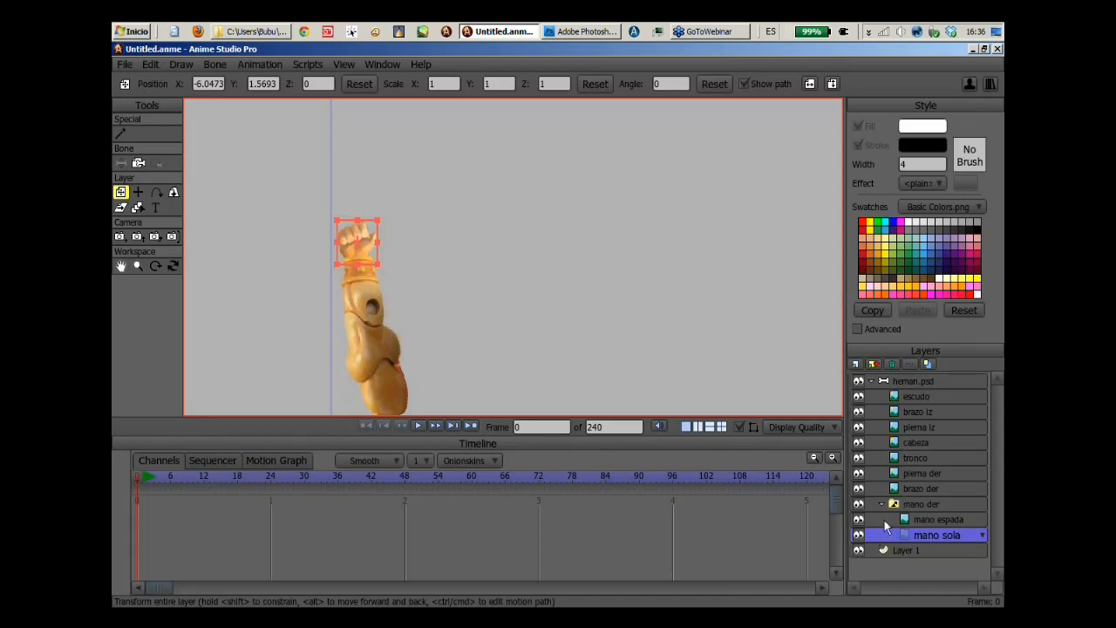
left_click(881, 504)
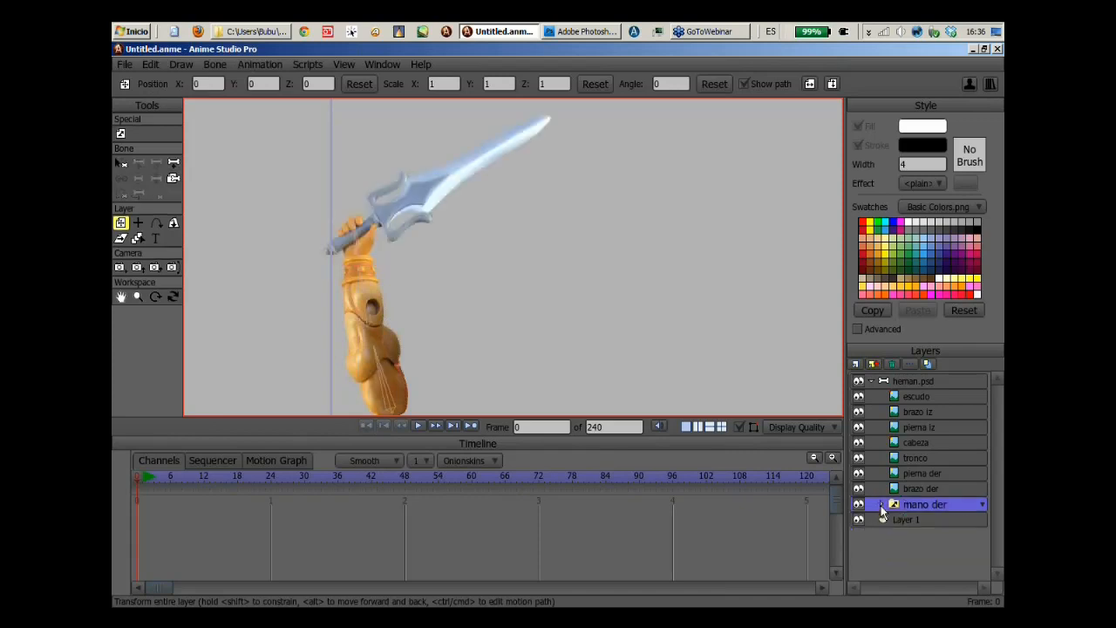
Expand and collapse the mano der switch layer to review the hand layers inside it.
left_click(880, 504)
left_click(881, 505)
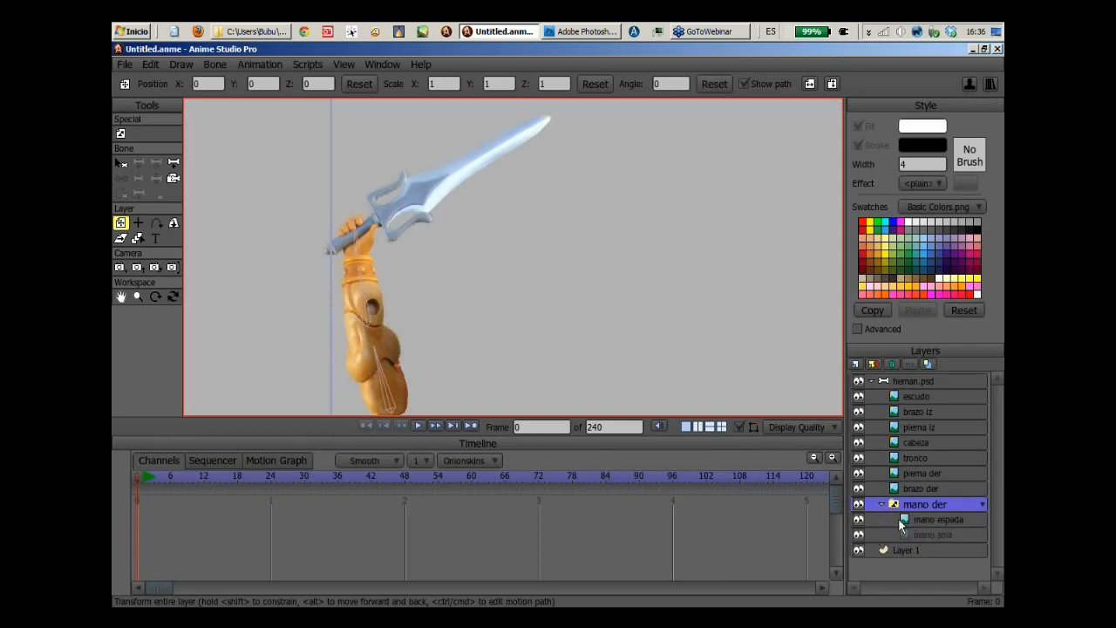
left_click(881, 506)
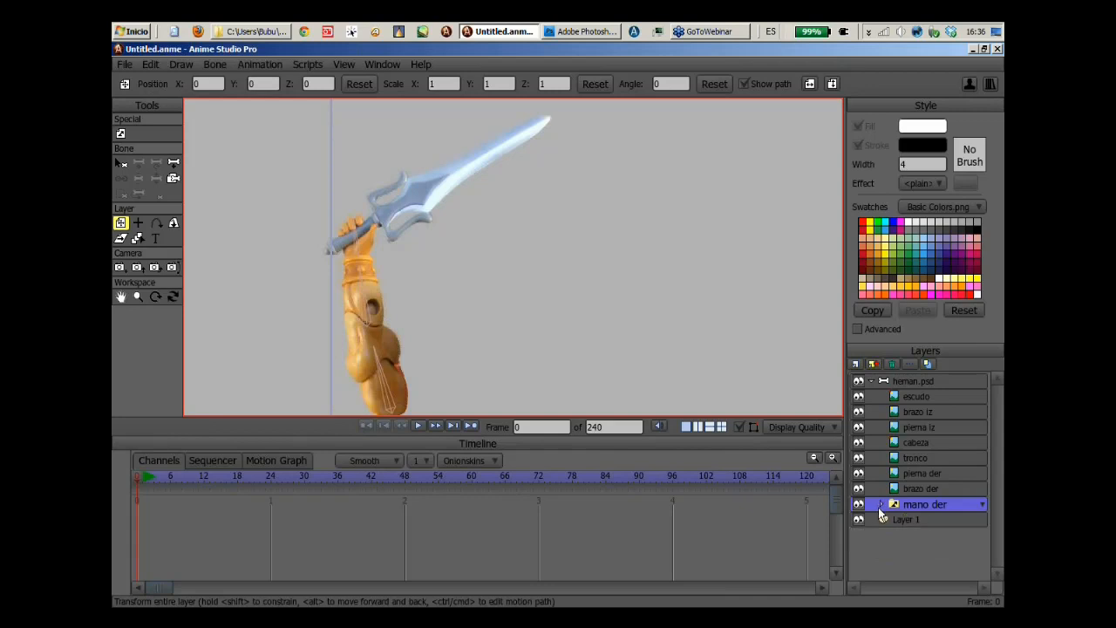
left_click(881, 506)
left_click(883, 508)
left_click(879, 509)
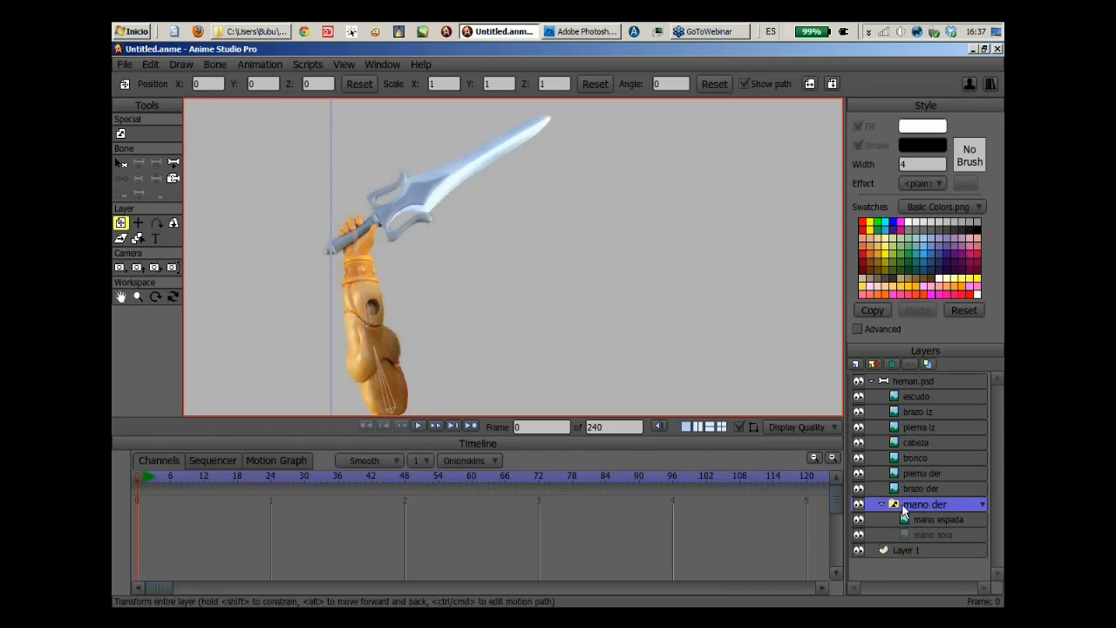
Switch the mano der layer to mano sola and back to mano espada, then collapse it.
right_click(917, 509)
left_click(954, 507)
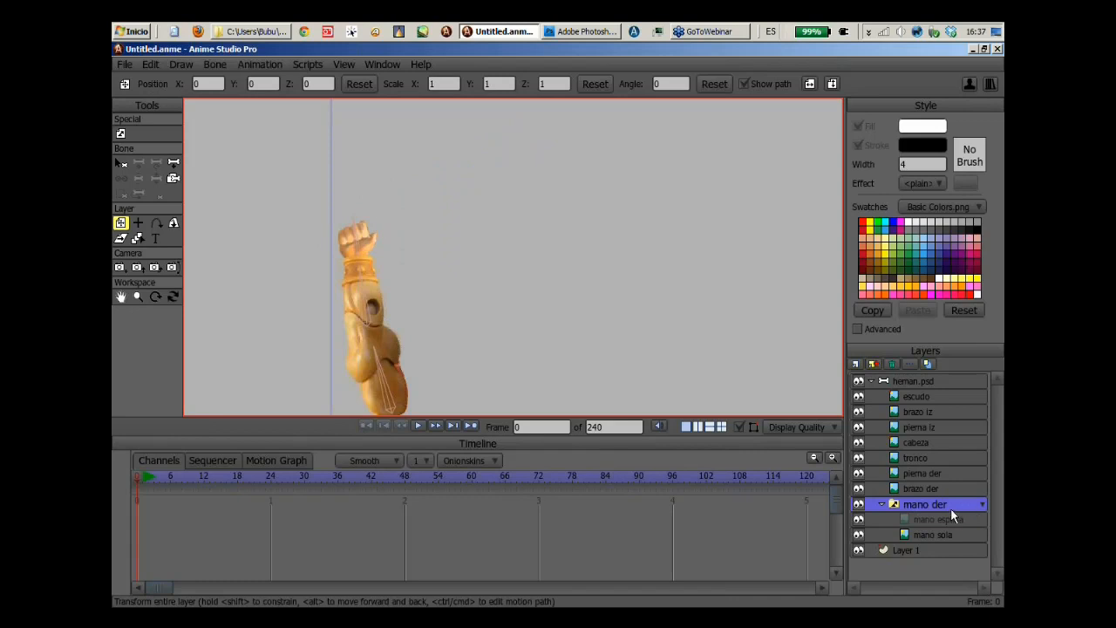
left_click(953, 503)
left_click(948, 522)
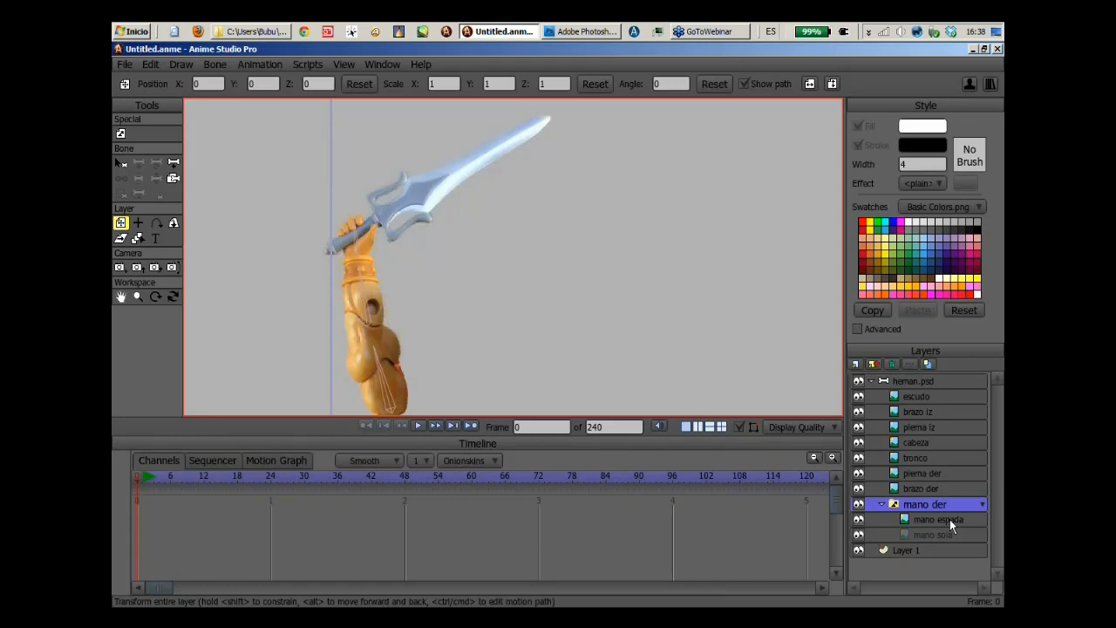
left_click(882, 504)
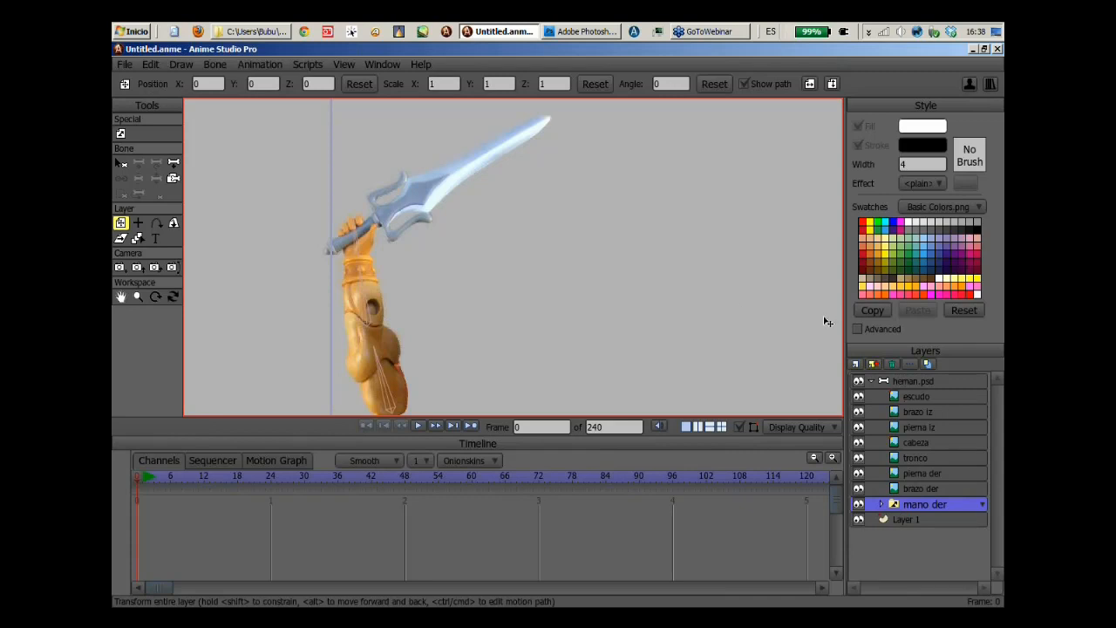
Test the sword arm's bones with Manipulate Bones on the heman.psd layer, bending and straightening the forearm.
left_click(913, 383)
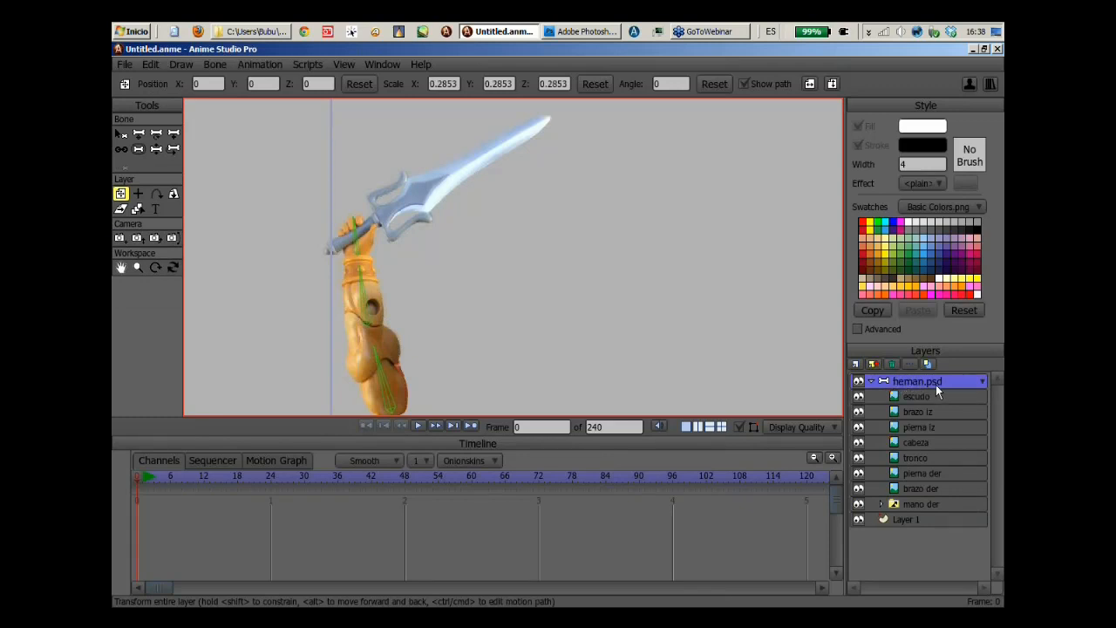
left_click(155, 150)
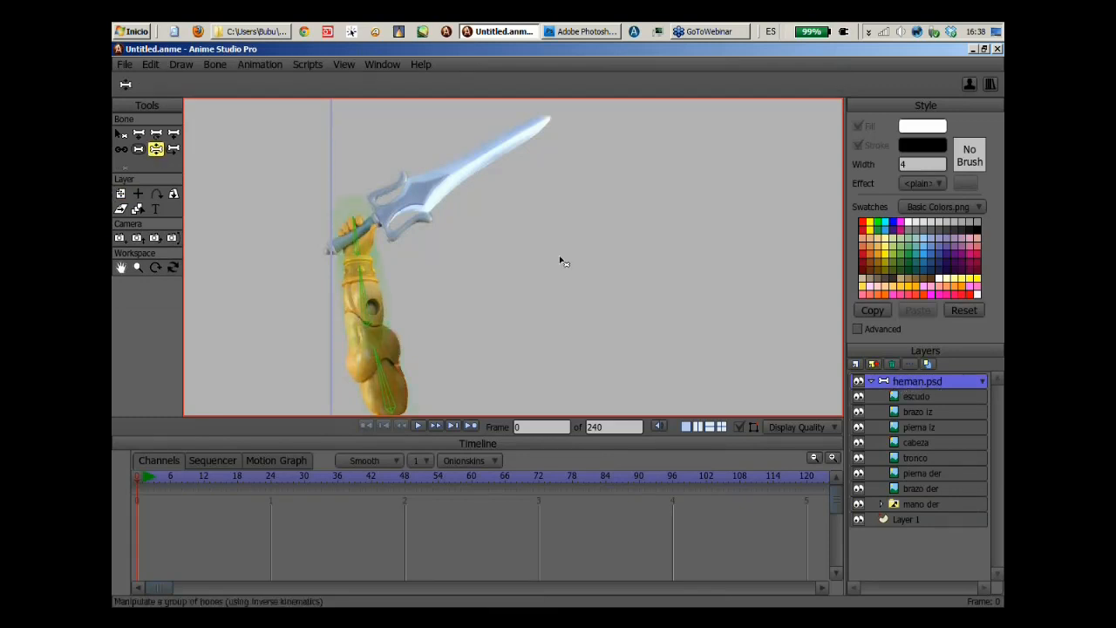
left_click_drag(563, 259, 483, 270)
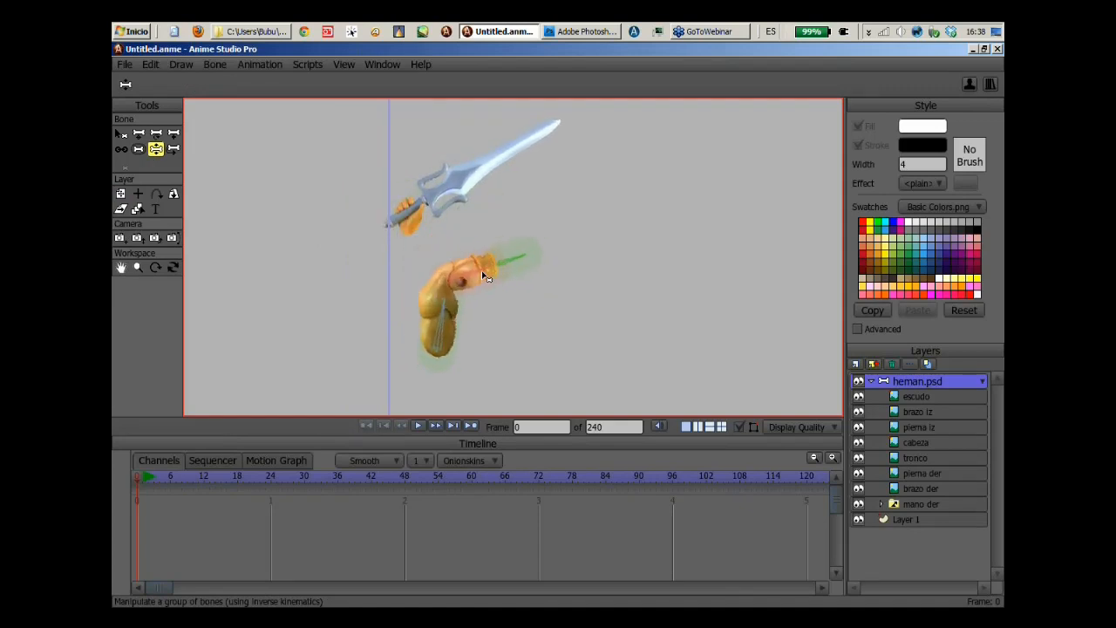
scroll(436, 219, "up", 2)
scroll(458, 224, "up", 1)
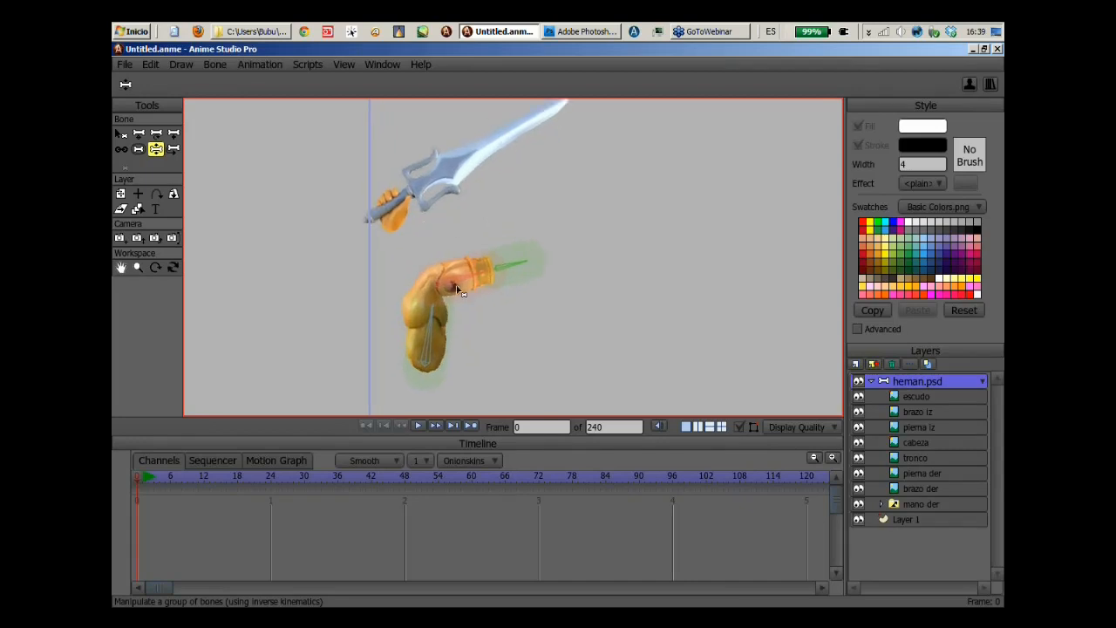
left_click_drag(462, 290, 436, 248)
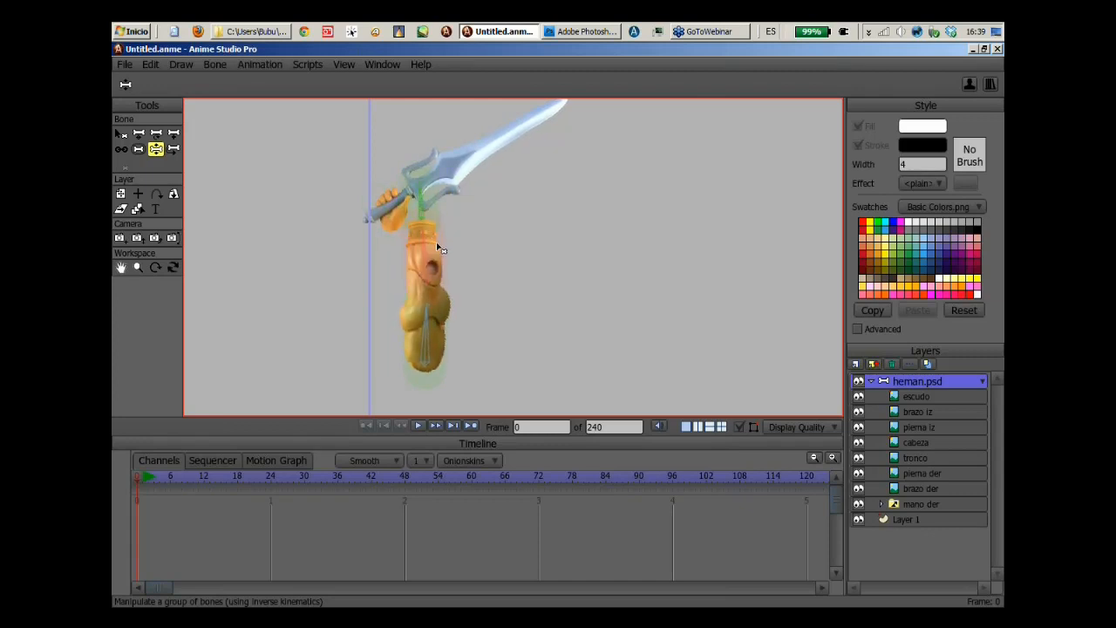
Bind the mano der switch layer to the hand bone of the sword arm with Bind Layer.
left_click(913, 504)
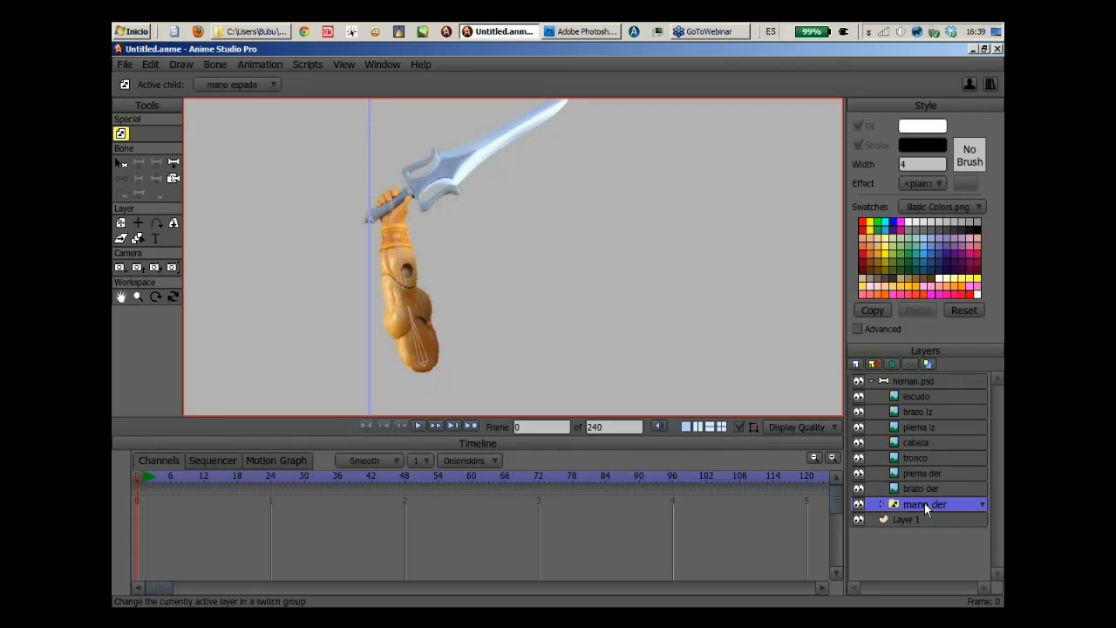
left_click(173, 179)
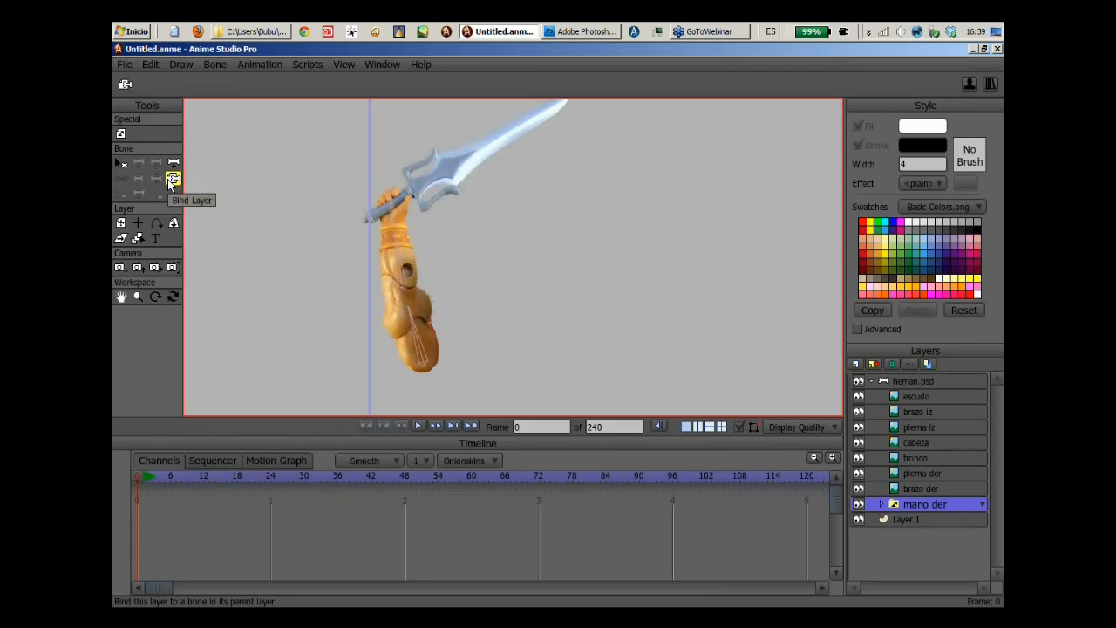
left_click(393, 211)
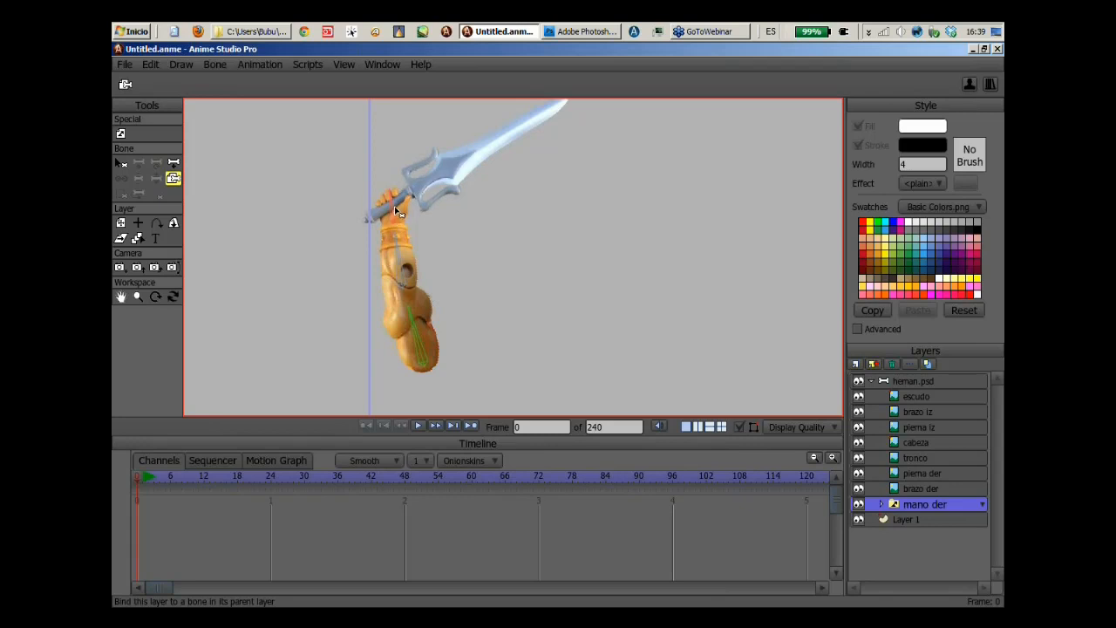
Test the bound sword hand by moving the arm with Manipulate Bones on the heman.psd layer.
left_click(915, 381)
left_click(156, 150)
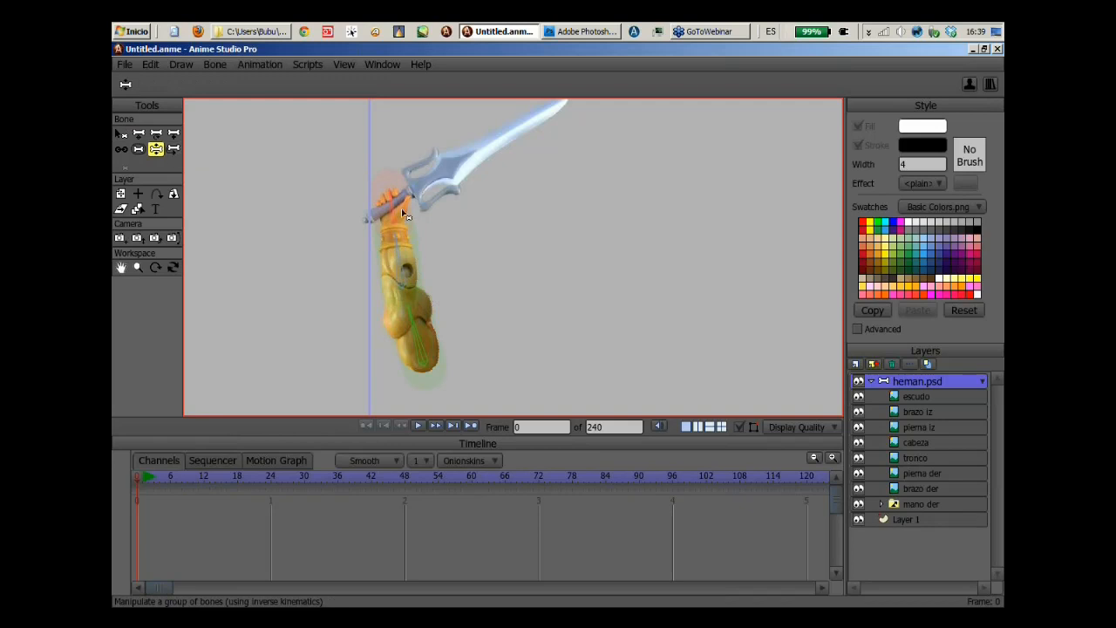
left_click_drag(404, 255, 436, 184)
Switch the mano der layer to mano sola and test the arm with Manipulate Bones.
right_click(920, 501)
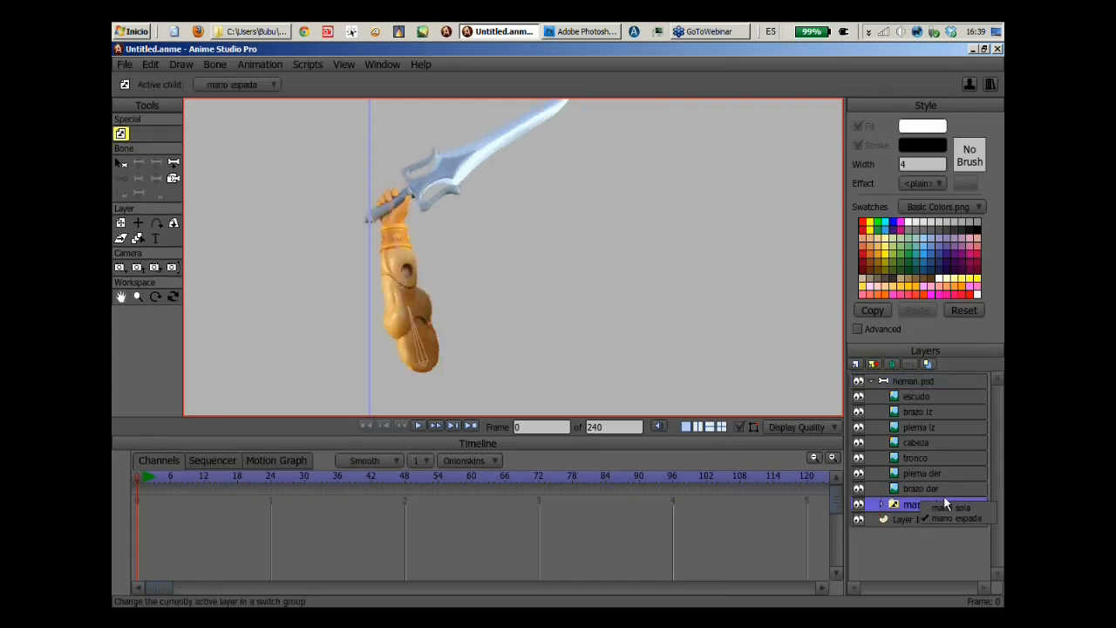
left_click(939, 507)
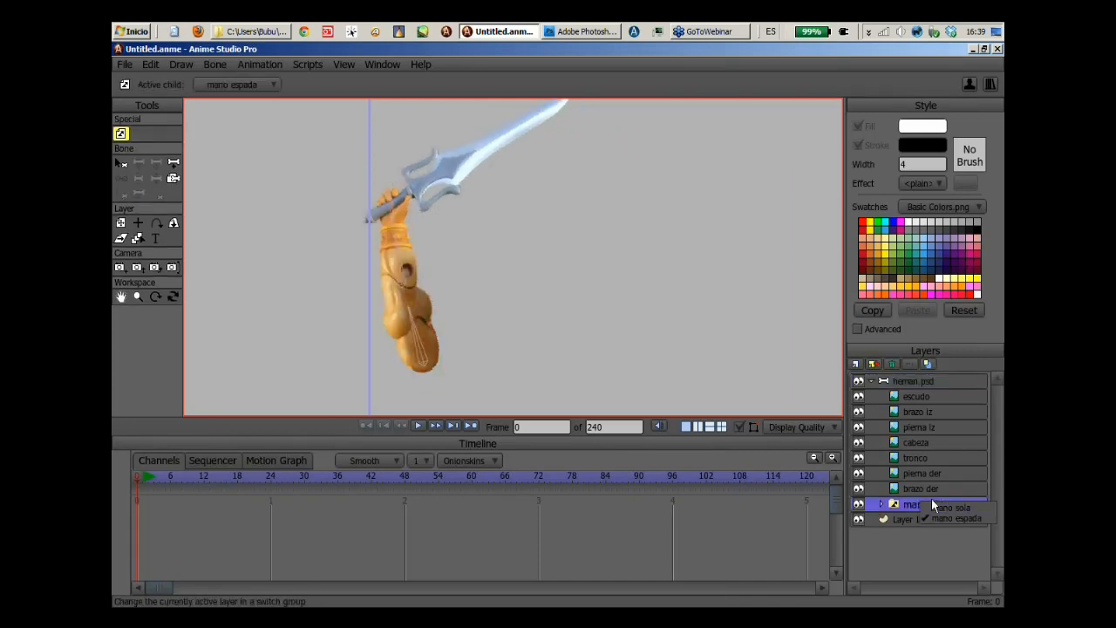
left_click(904, 380)
left_click(156, 149)
left_click_drag(410, 250, 471, 211)
Test the torso, shield arm and left leg bones with Manipulate Bones.
scroll(567, 274, "down", 5)
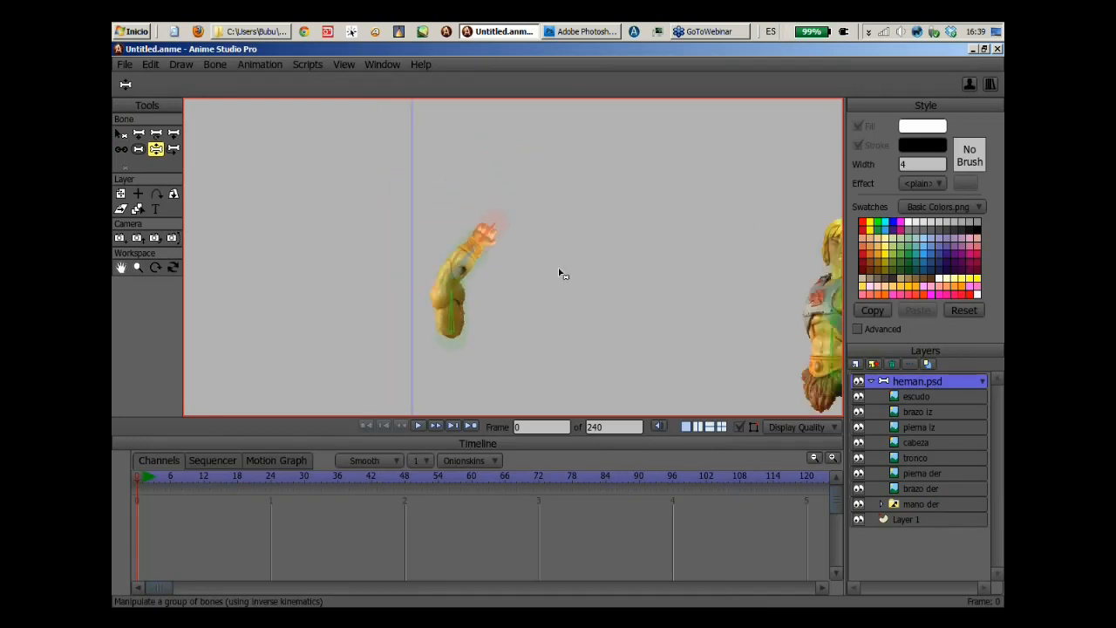
scroll(599, 300, "down", 3)
left_click_drag(837, 324, 715, 267)
scroll(713, 267, "down", 3)
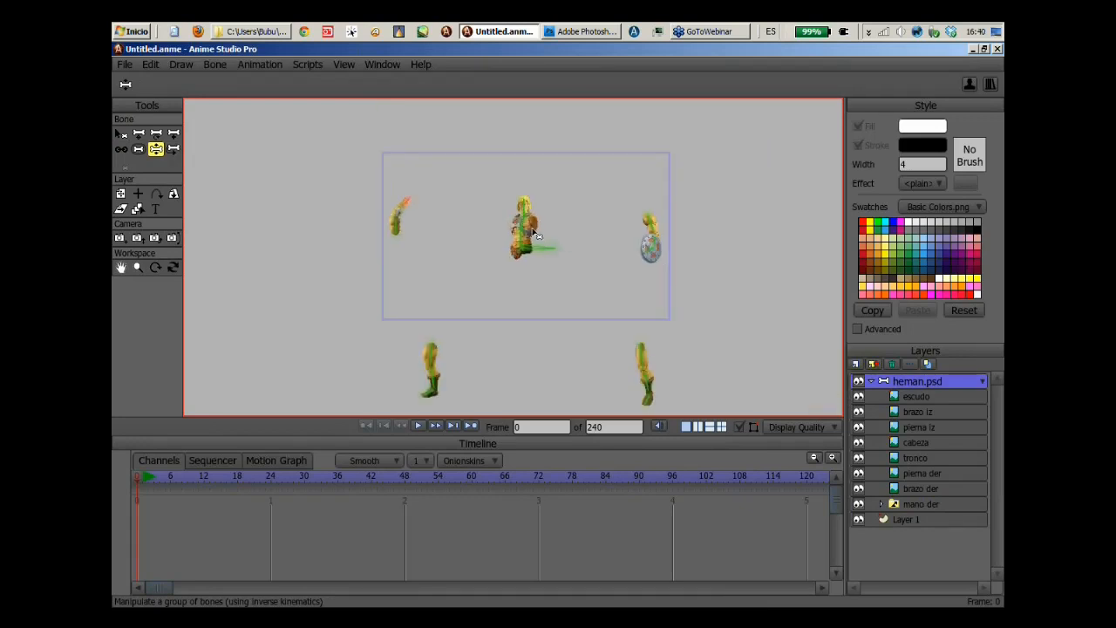
left_click_drag(519, 239, 526, 224)
mouse_move(655, 233)
left_mouse_down()
mouse_move(668, 232)
mouse_move(659, 239)
left_mouse_up()
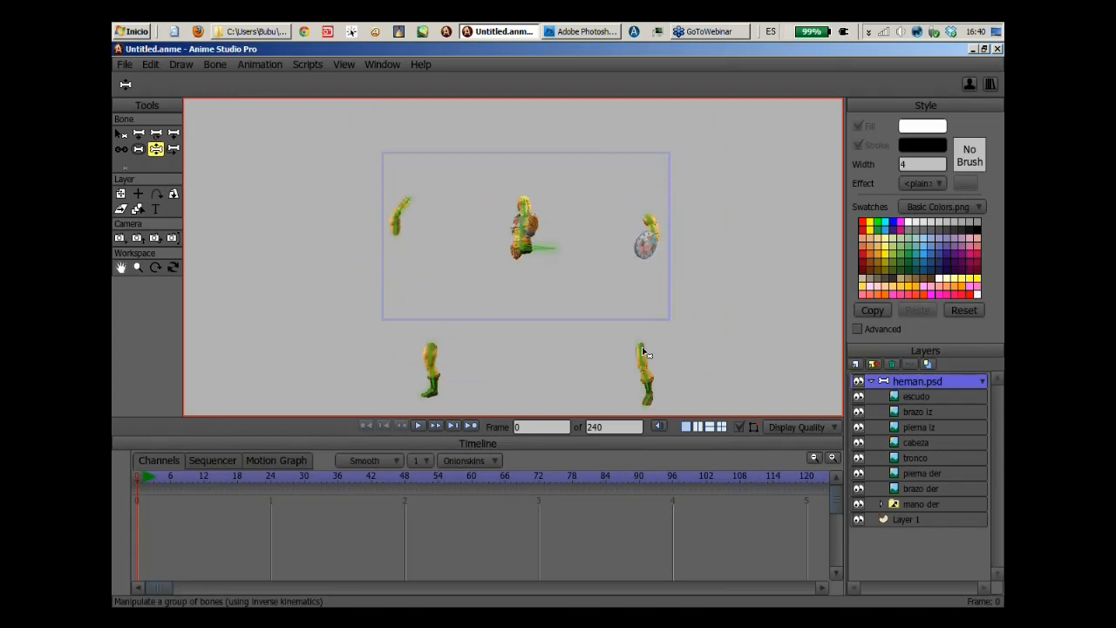
mouse_move(647, 353)
left_mouse_down()
mouse_move(636, 349)
mouse_move(640, 333)
left_mouse_up()
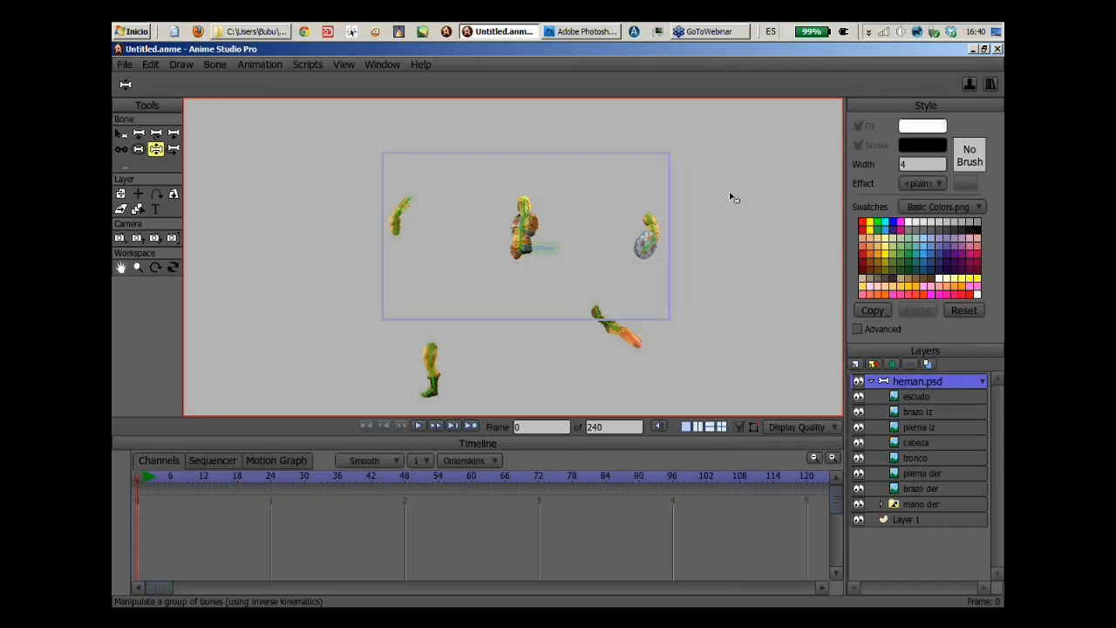
Join the sword arm and the shield arm to the torso's shoulders with Offset Bone.
left_click(174, 149)
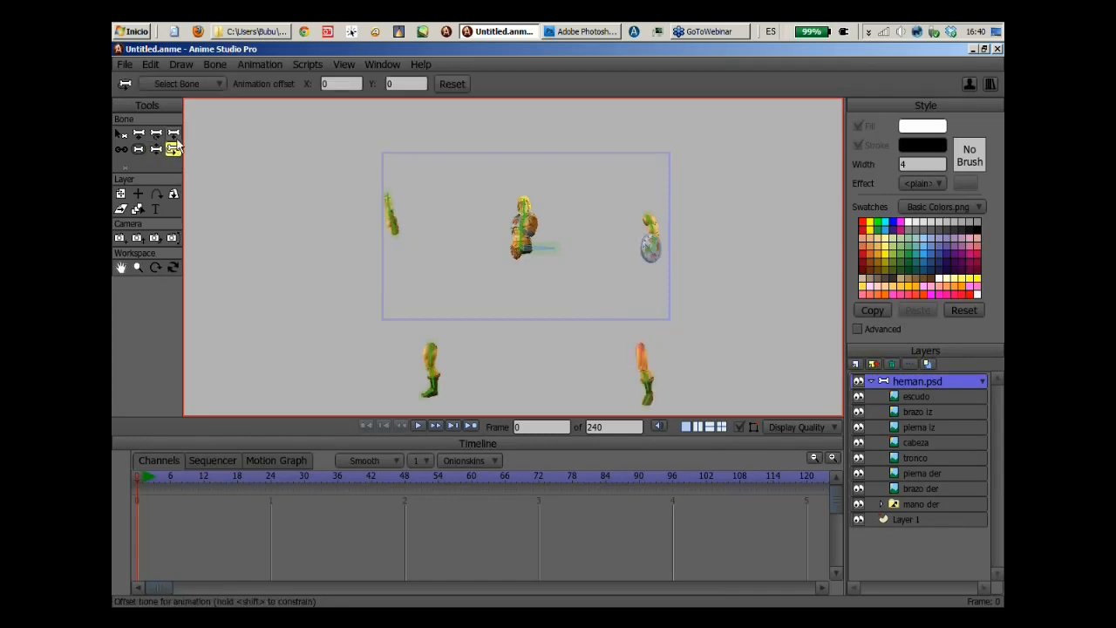
left_click_drag(656, 209, 346, 203)
scroll(530, 217, "up", 3)
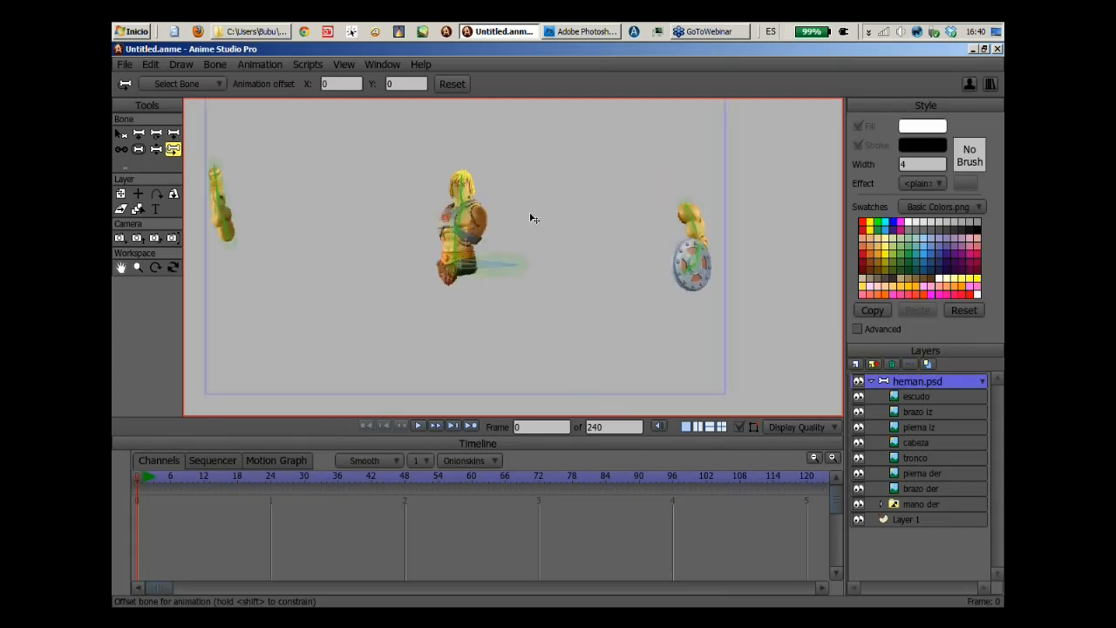
left_click_drag(646, 236, 552, 246)
scroll(553, 246, "up", 2)
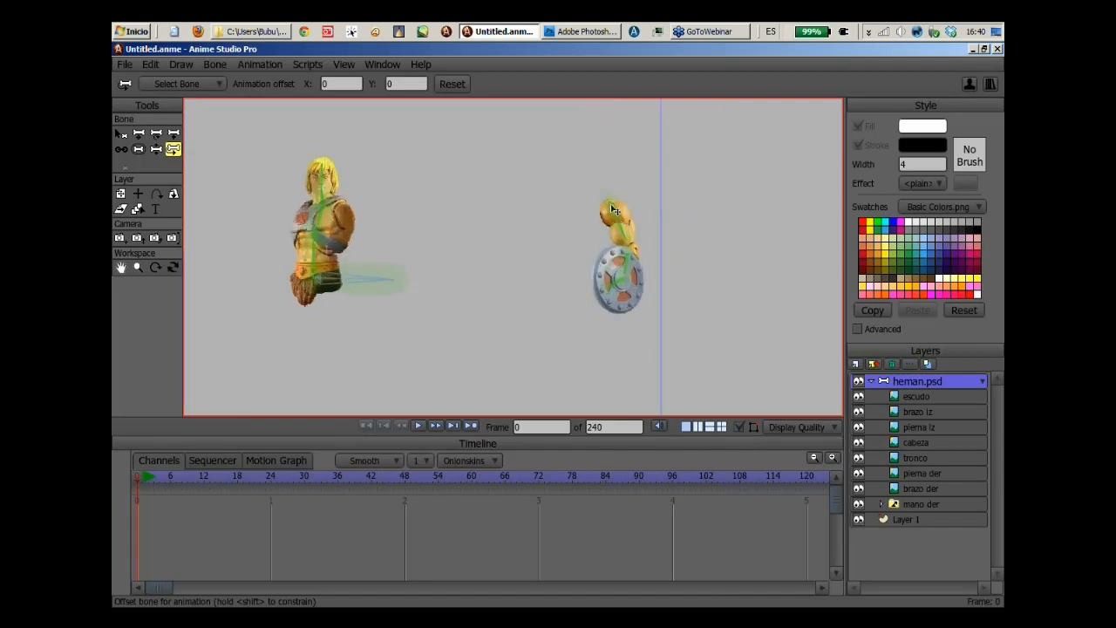
mouse_move(614, 213)
left_mouse_down()
mouse_move(350, 215)
mouse_move(433, 197)
mouse_move(340, 251)
mouse_move(598, 240)
mouse_move(622, 229)
left_mouse_up()
scroll(712, 268, "down", 3)
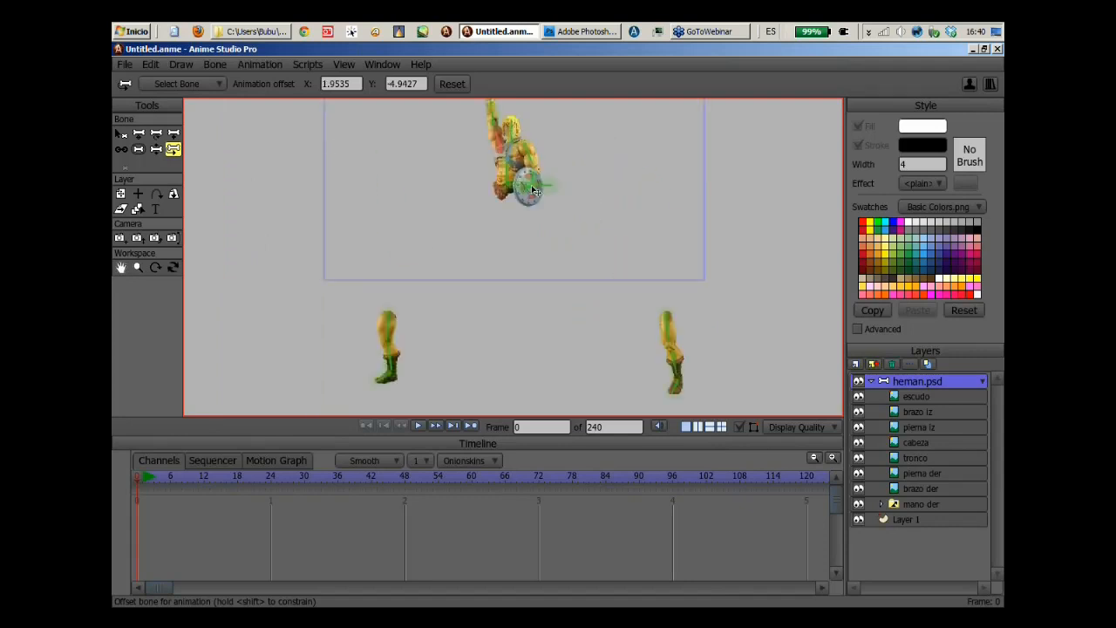
Join both legs to the hips with Offset Bone, offsetting the right leg about 3.69, 4.11 and the left about -5.13, 3.72.
left_click_drag(393, 318, 502, 191)
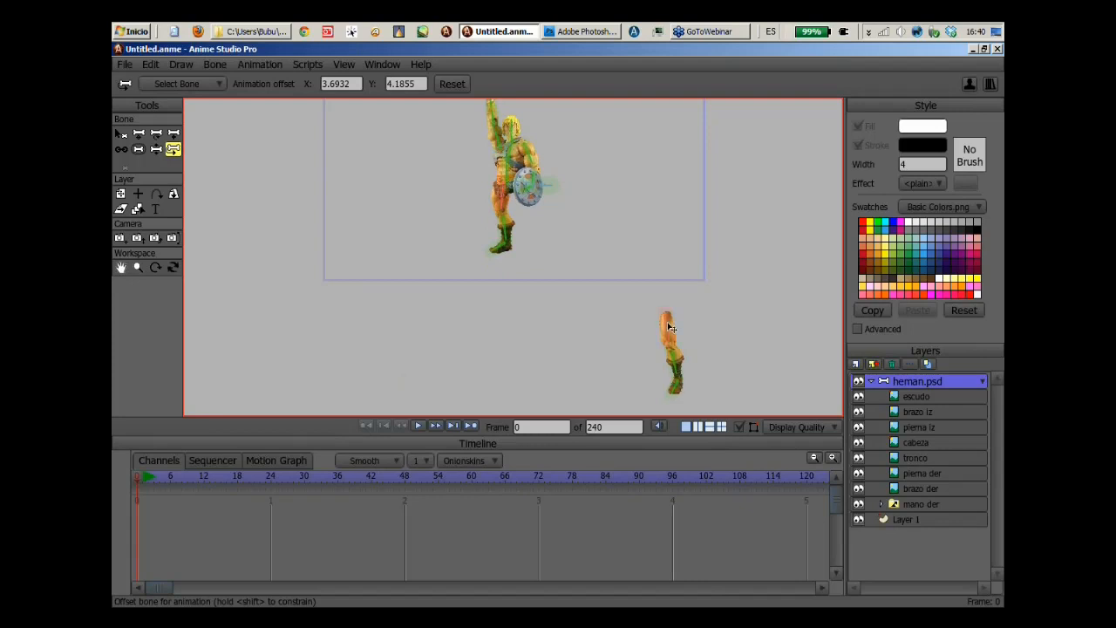
left_click_drag(669, 327, 518, 206)
scroll(758, 168, "up", 3)
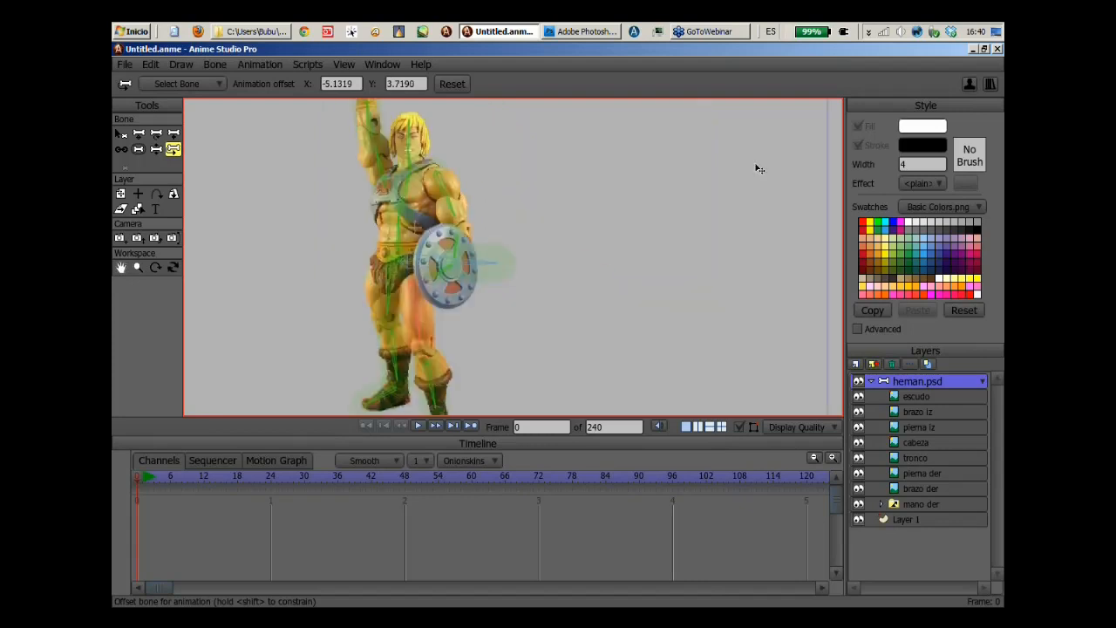
left_click_drag(420, 311, 393, 288)
scroll(433, 250, "down", 2)
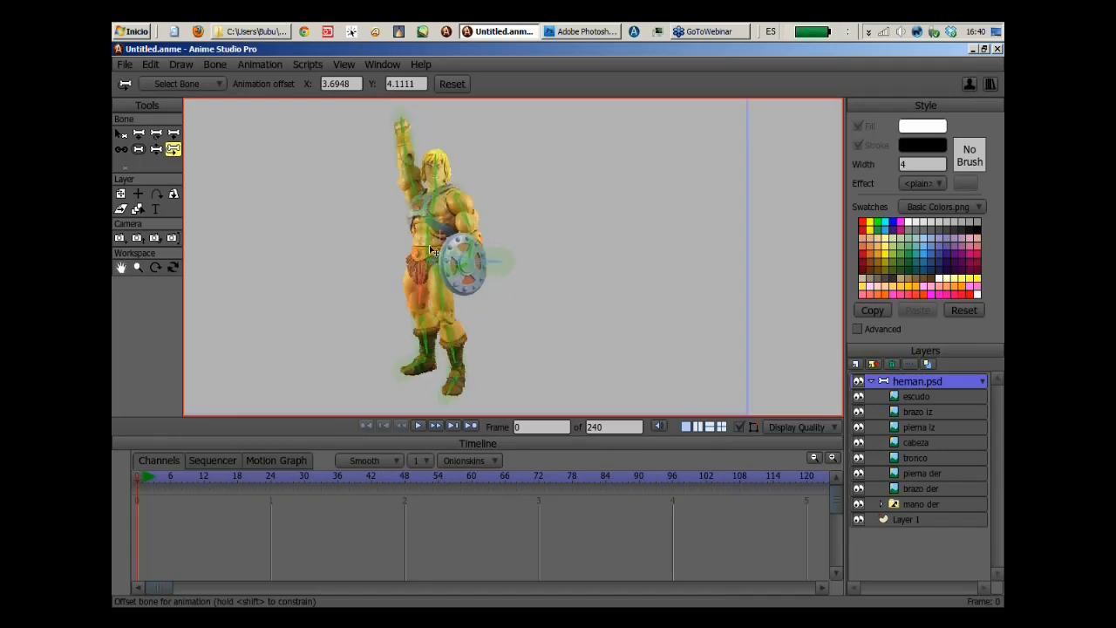
scroll(432, 250, "down", 1)
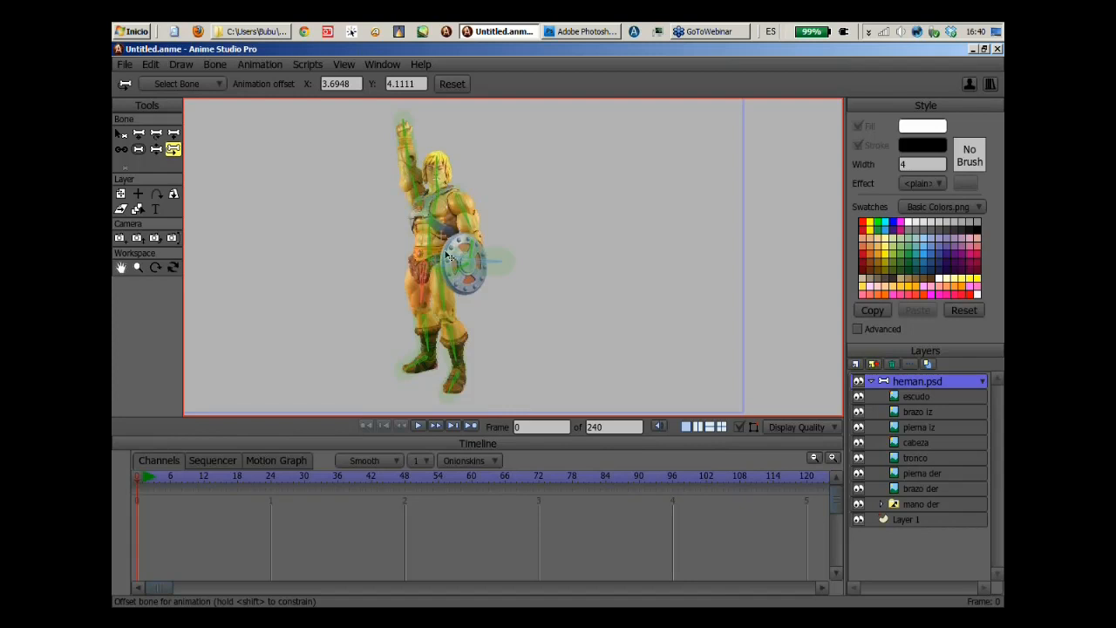
Pose the sword arm and both lower legs of the assembled figure with Manipulate Bones to test the rig.
key("z")
left_click_drag(472, 216, 405, 167)
left_click_drag(454, 348, 509, 301)
left_click_drag(421, 336, 433, 337)
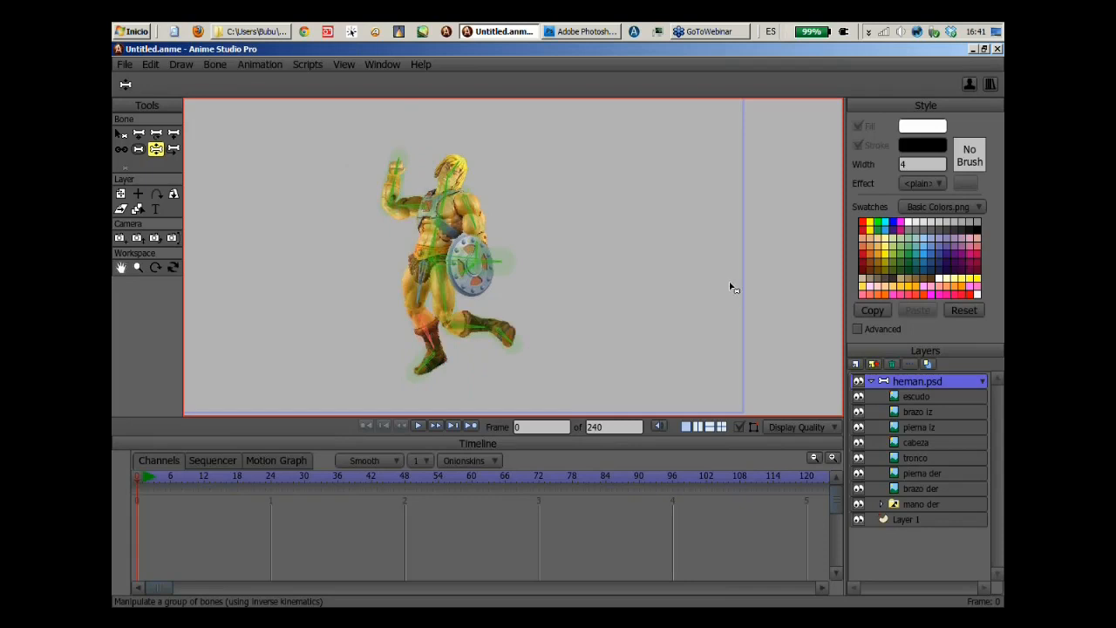
scroll(615, 312, "down", 3)
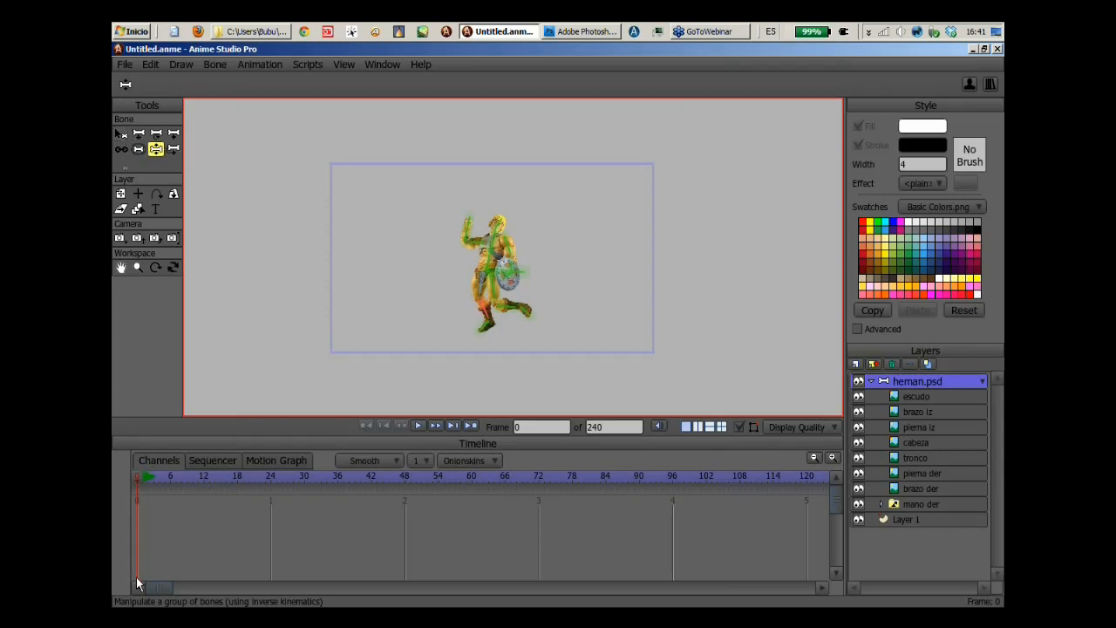
Return to the separated rig view with Select Bone and collapse the heman.psd bone layer.
left_click(121, 134)
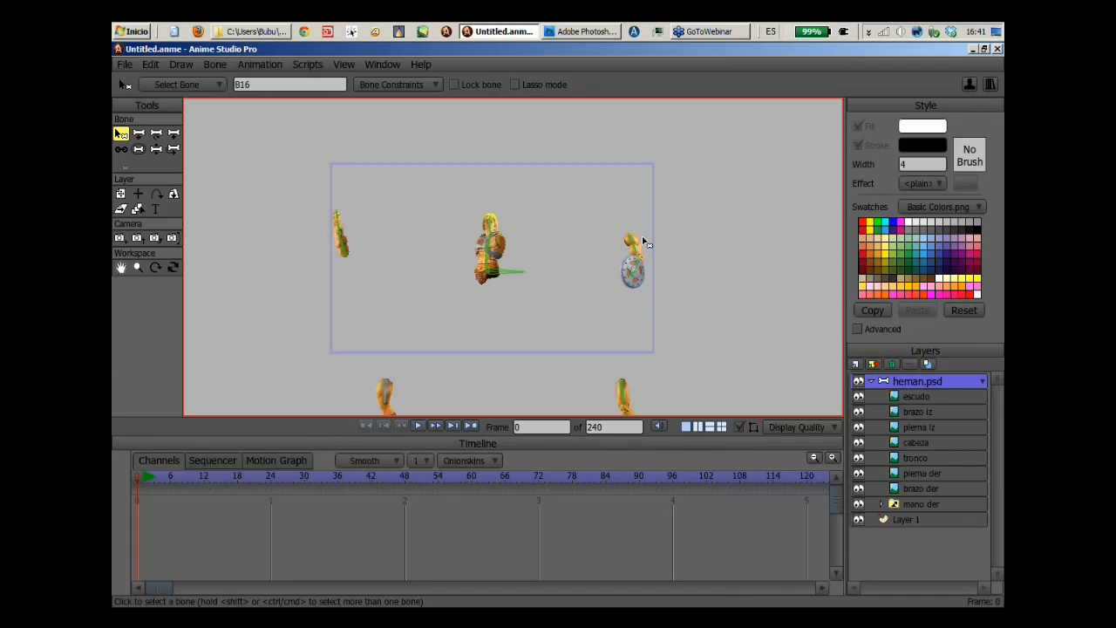
scroll(469, 232, "up", 3)
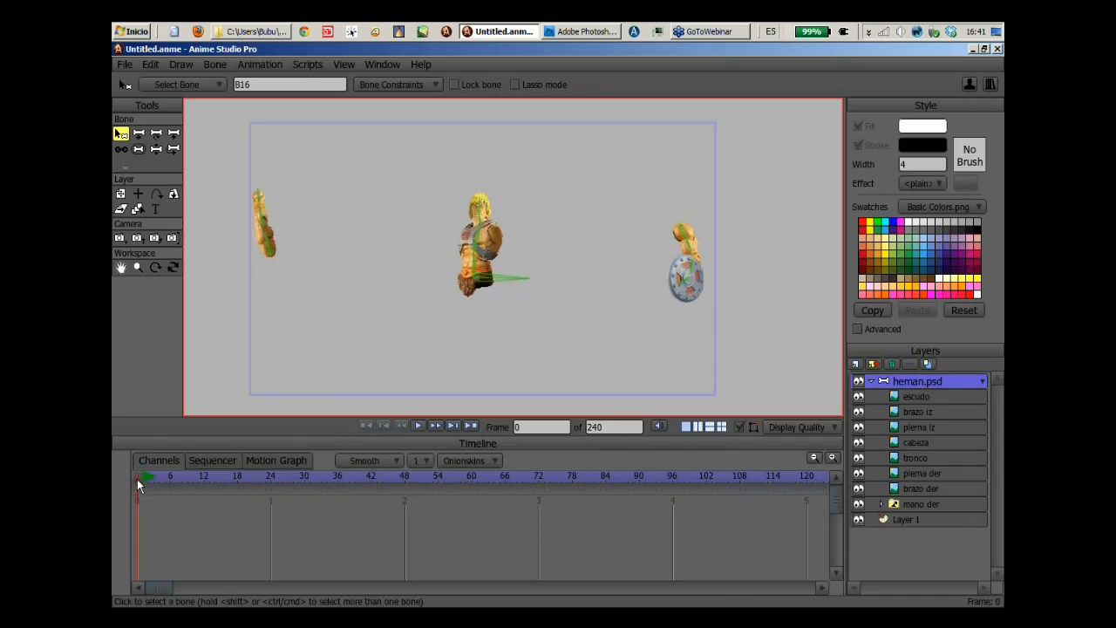
mouse_move(139, 478)
left_mouse_down()
mouse_move(444, 480)
mouse_move(376, 465)
mouse_move(277, 493)
mouse_move(146, 492)
left_mouse_up()
left_click(871, 382)
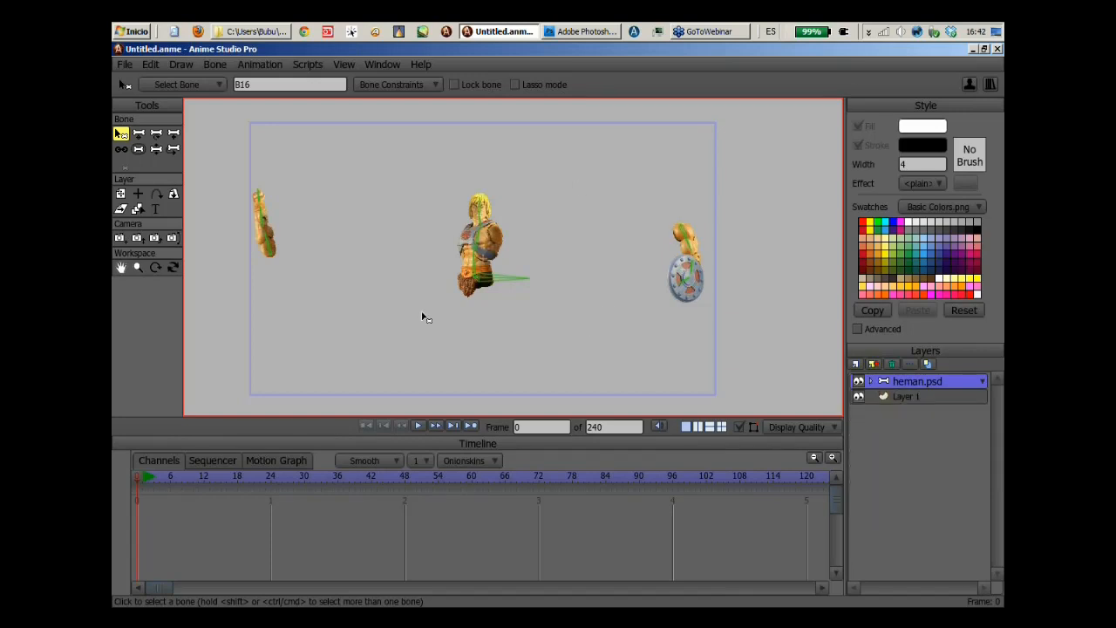
left_click_drag(558, 292, 573, 271)
scroll(573, 271, "up", 3)
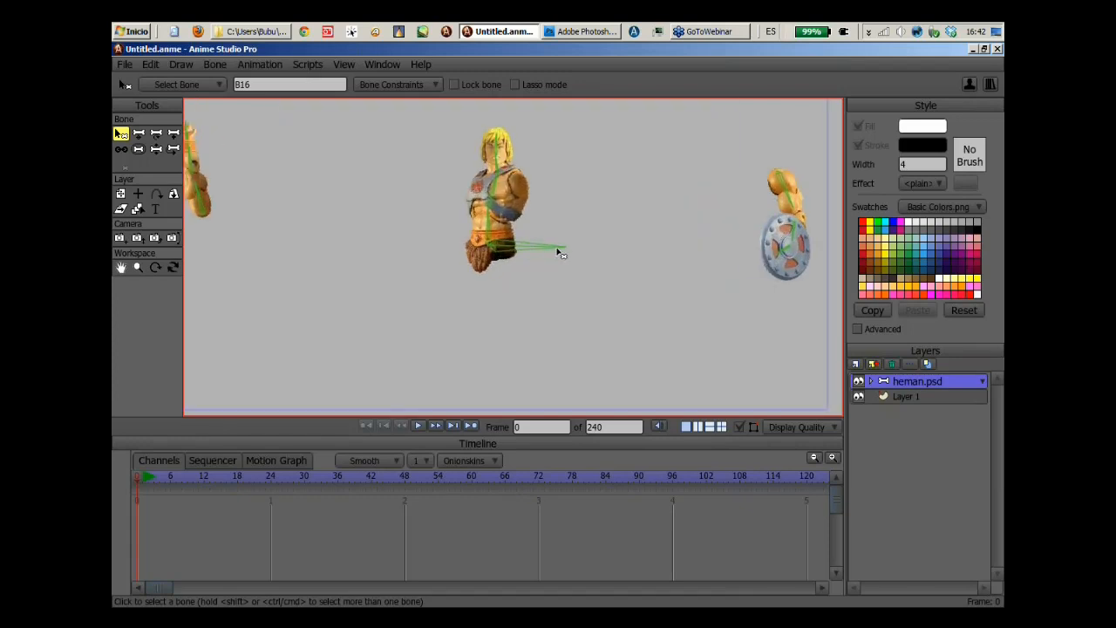
Test the hip bone of the assembled heman.psd figure with Manipulate Bones.
left_click(156, 150)
mouse_move(556, 253)
left_mouse_down()
mouse_move(569, 219)
mouse_move(564, 253)
left_mouse_up()
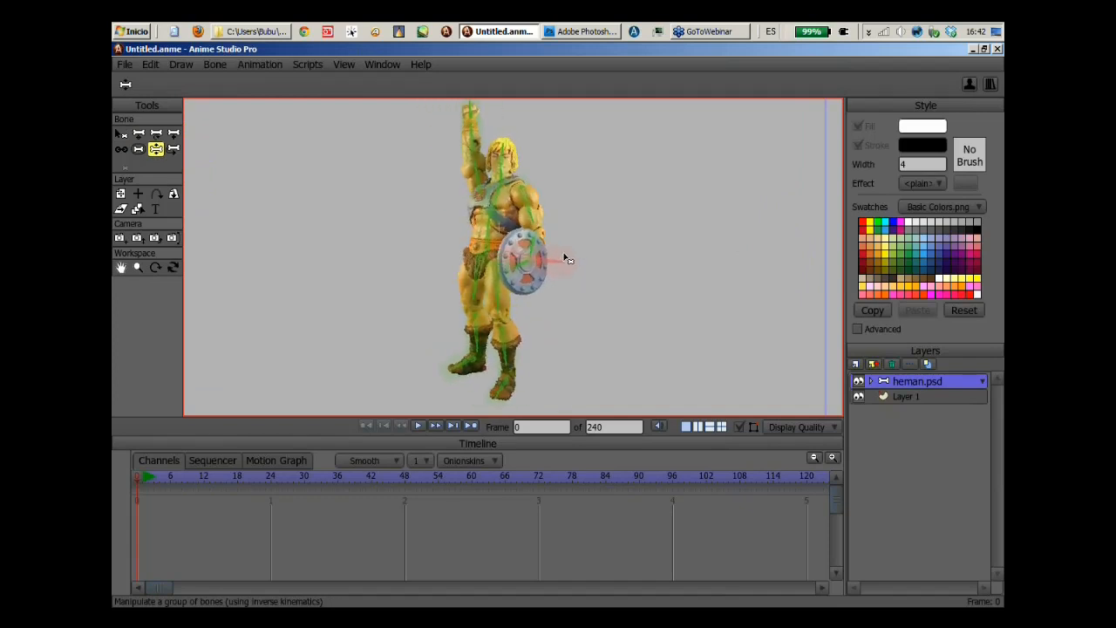
Open esqueletos.anme from the webinar espanol folder, declining recovery of the unsaved file.
left_click(276, 31)
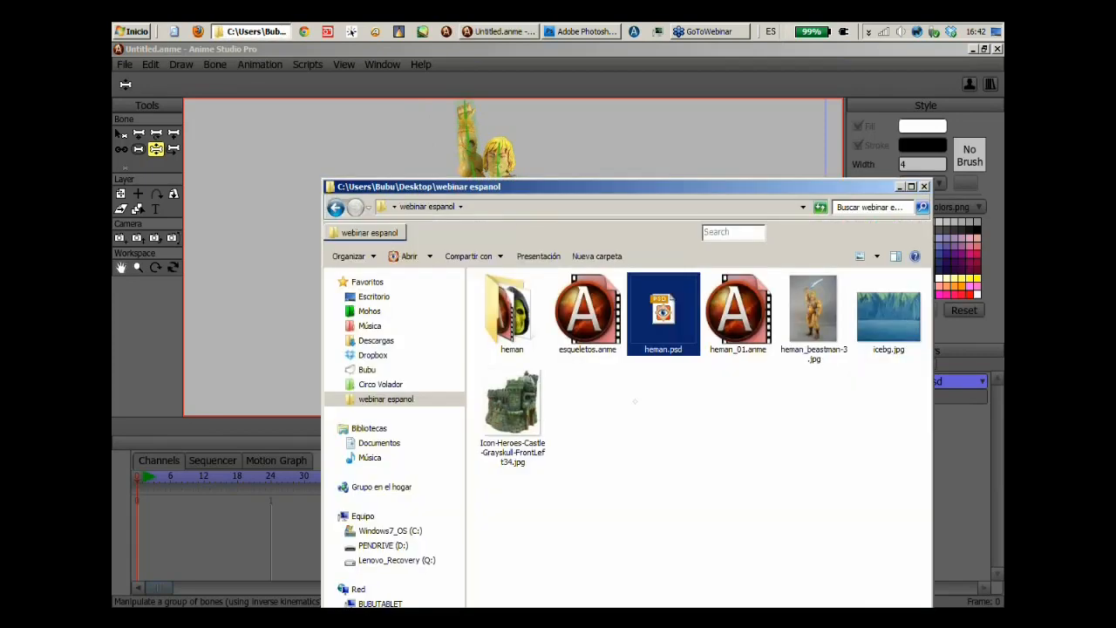
double_click(595, 303)
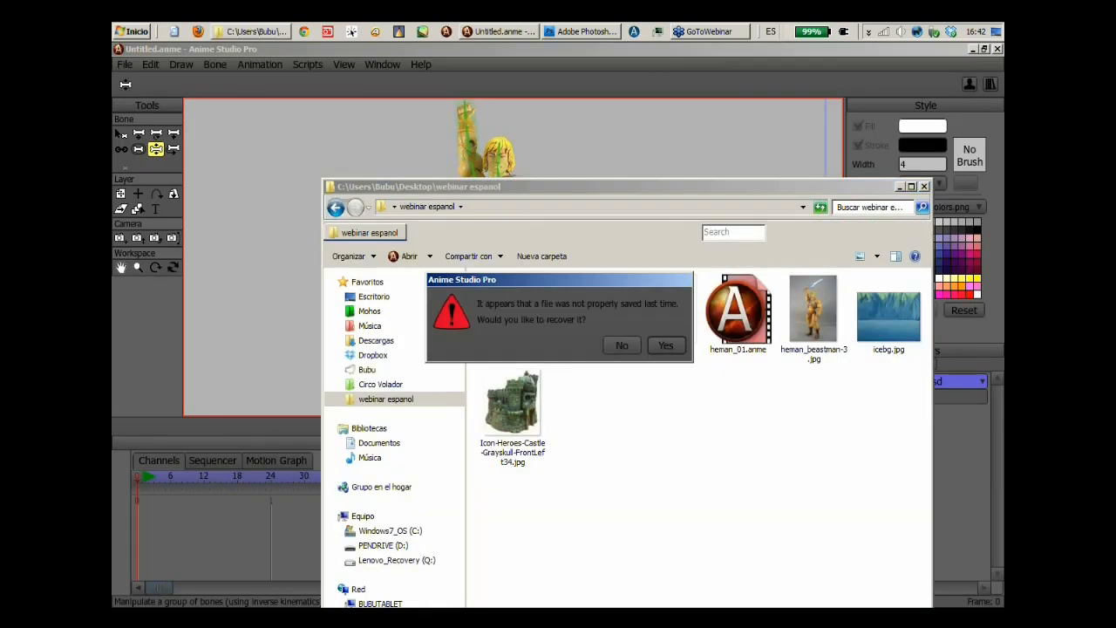
left_click(626, 345)
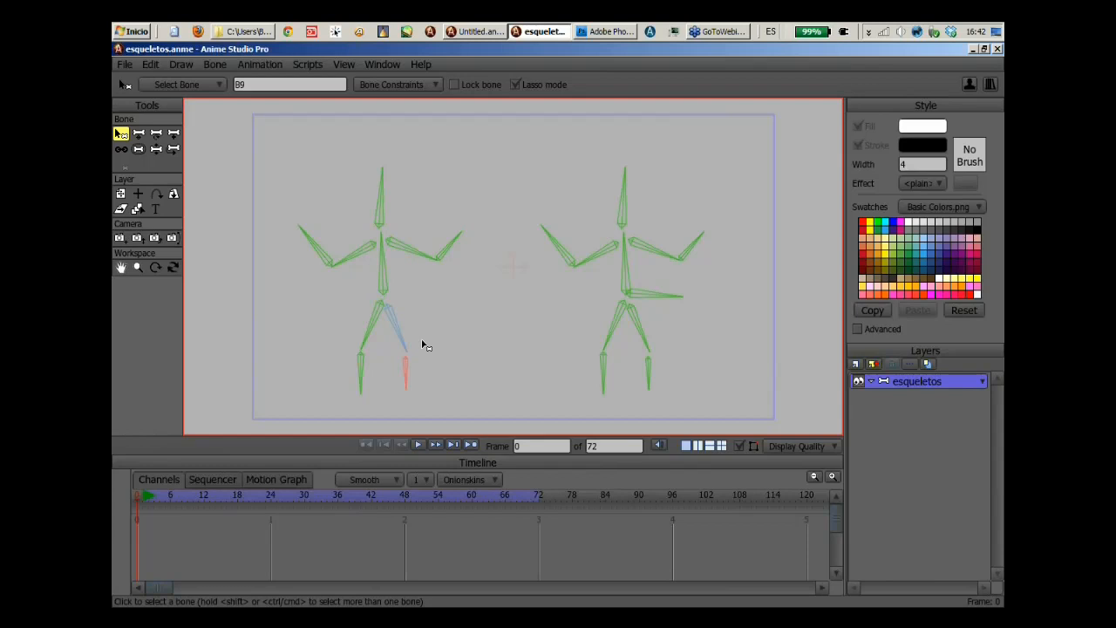
Test the arms, legs, head and torso of the left skeleton at frame 0 with Manipulate Bones.
left_click(155, 150)
left_click_drag(434, 269, 468, 229)
scroll(455, 252, "up", 1)
mouse_move(330, 235)
left_mouse_down()
mouse_move(338, 214)
mouse_move(333, 228)
left_mouse_up()
left_click_drag(430, 369, 452, 353)
mouse_move(382, 375)
left_mouse_down()
mouse_move(393, 381)
mouse_move(382, 367)
left_mouse_up()
left_click_drag(407, 160, 413, 191)
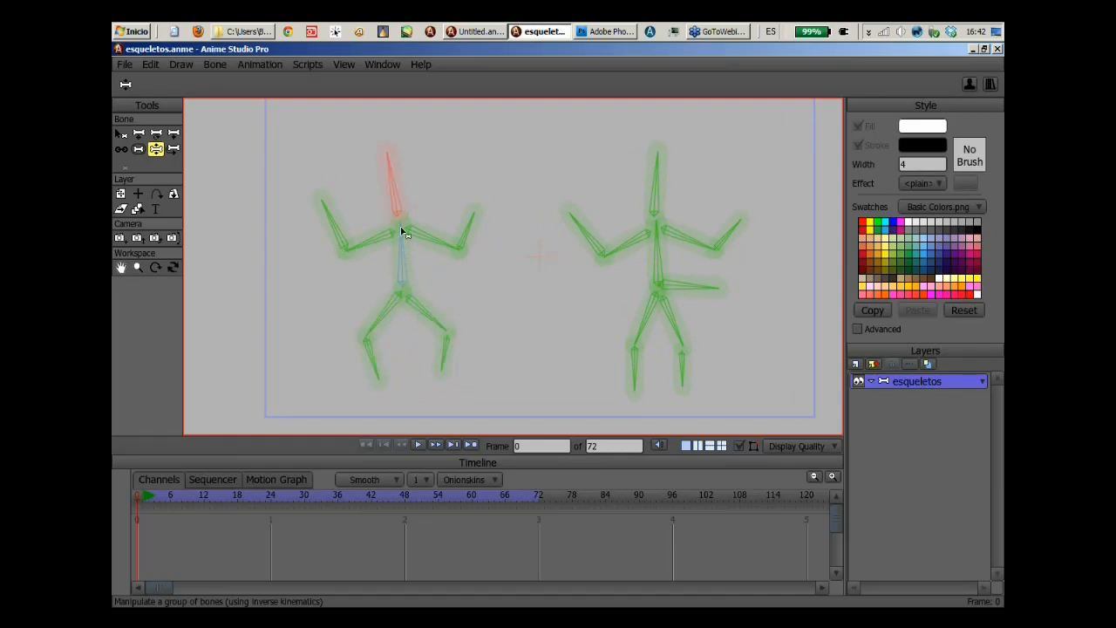
left_click_drag(406, 252, 381, 253)
left_click_drag(401, 320, 434, 290)
mouse_move(392, 256)
left_mouse_down()
mouse_move(436, 246)
mouse_move(436, 279)
mouse_move(375, 238)
mouse_move(438, 259)
mouse_move(414, 241)
mouse_move(417, 285)
mouse_move(393, 252)
mouse_move(403, 255)
left_mouse_up()
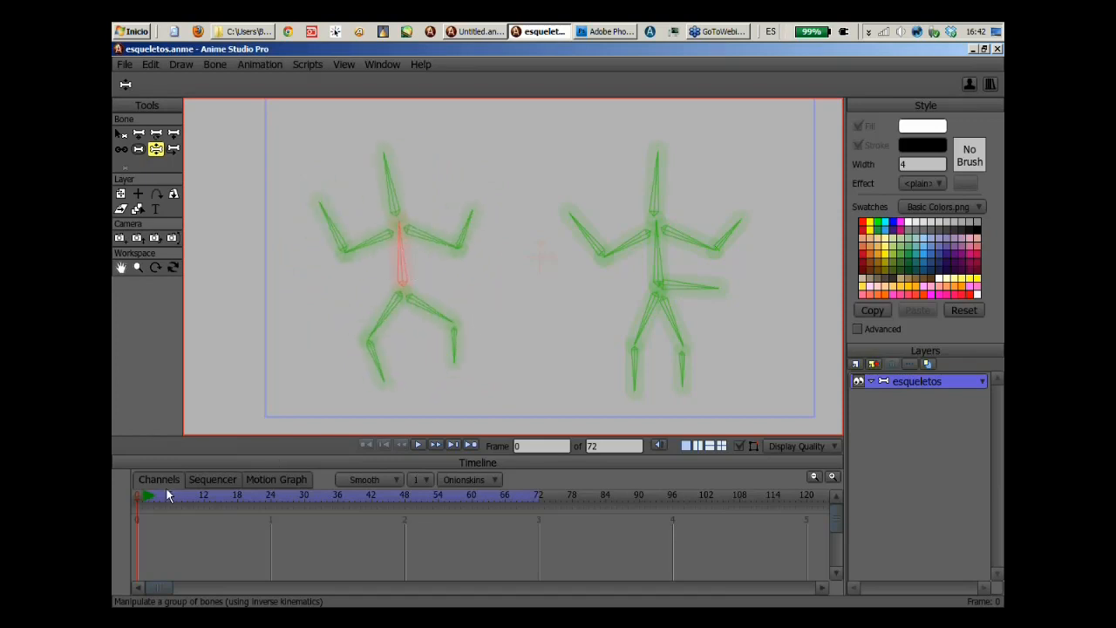
At frame 12, bend the left skeleton's torso down toward the left with Manipulate Bones.
left_click_drag(141, 493, 204, 505)
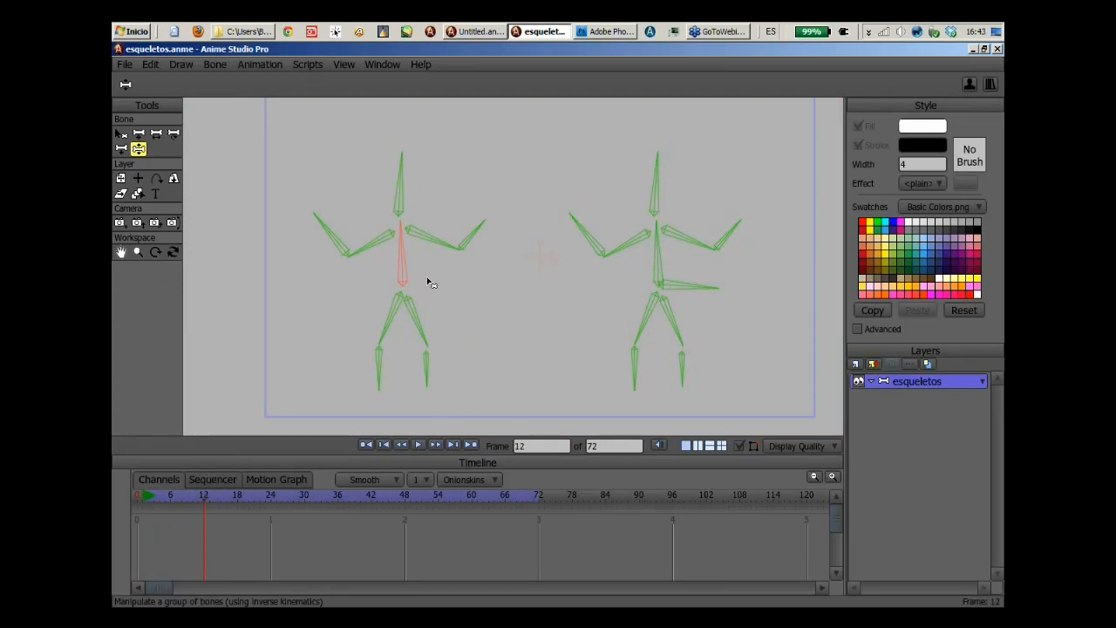
left_click_drag(427, 276, 456, 256)
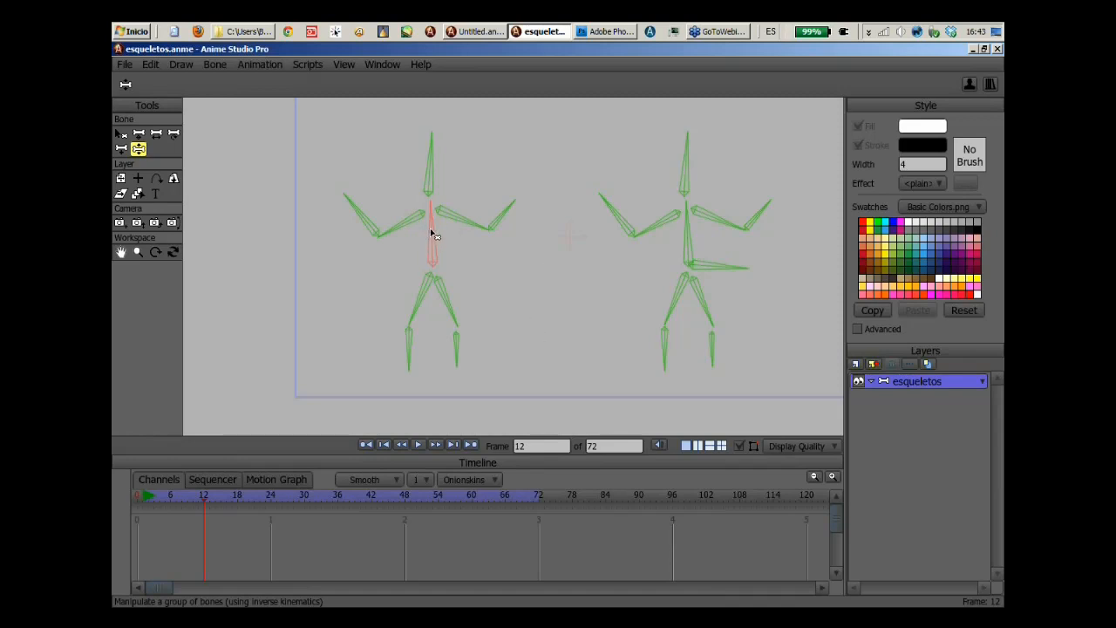
left_click_drag(429, 233, 405, 252)
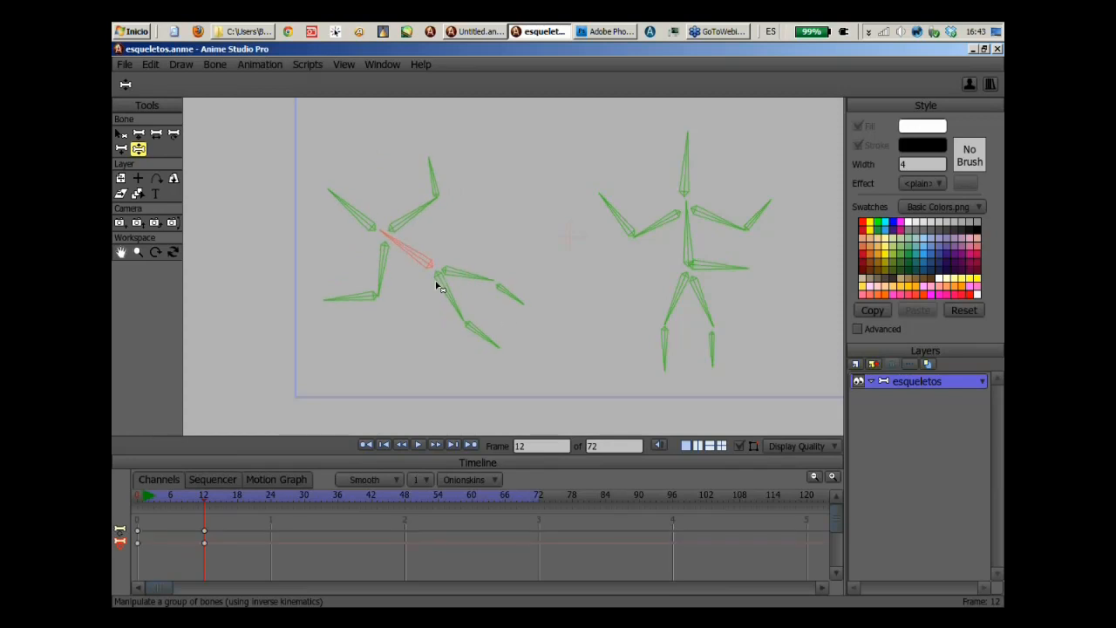
Plant the left skeleton's legs upright again at frame 12 and swing its raised arm down.
left_click_drag(447, 294, 423, 348)
left_click_drag(474, 279, 453, 314)
left_click(458, 343)
left_click_drag(423, 351, 421, 351)
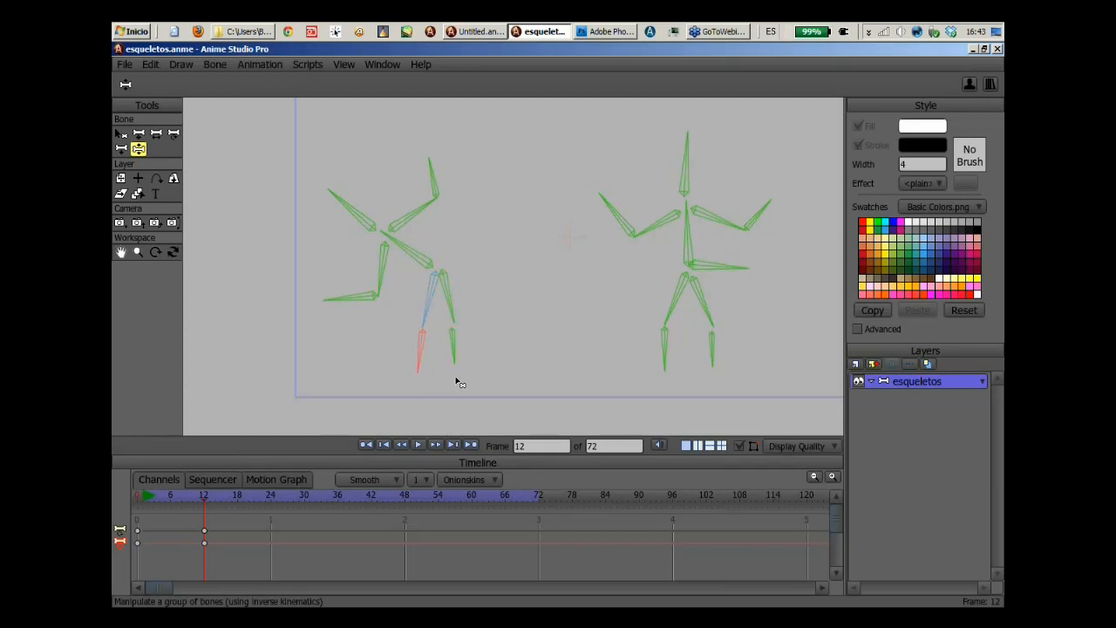
left_click(439, 172)
left_click_drag(435, 166, 384, 342)
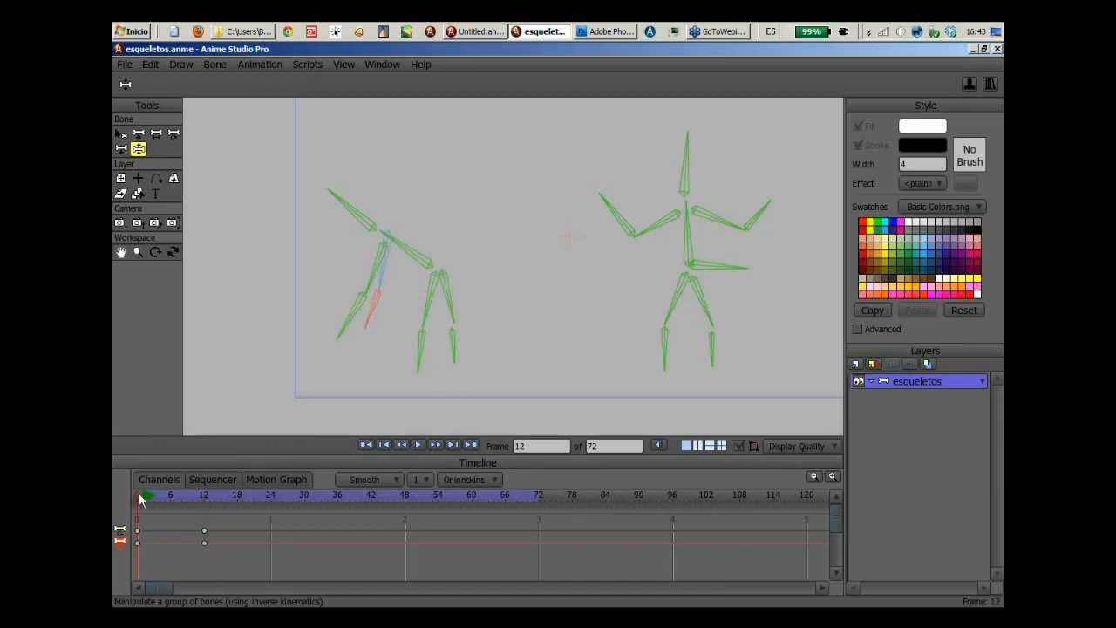
At frame 24, straighten the left skeleton's torso, replant its legs and swing its arms up.
left_click_drag(142, 498, 272, 518)
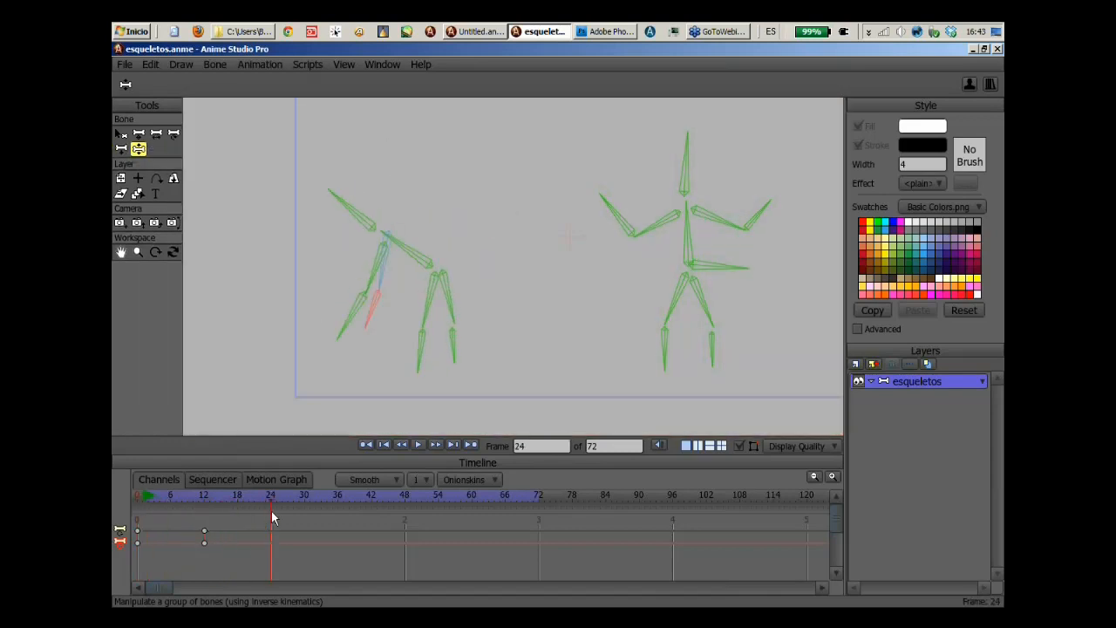
left_click(409, 250)
left_click_drag(415, 242, 418, 354)
left_click(450, 347)
left_click(376, 227)
left_click_drag(376, 227, 428, 157)
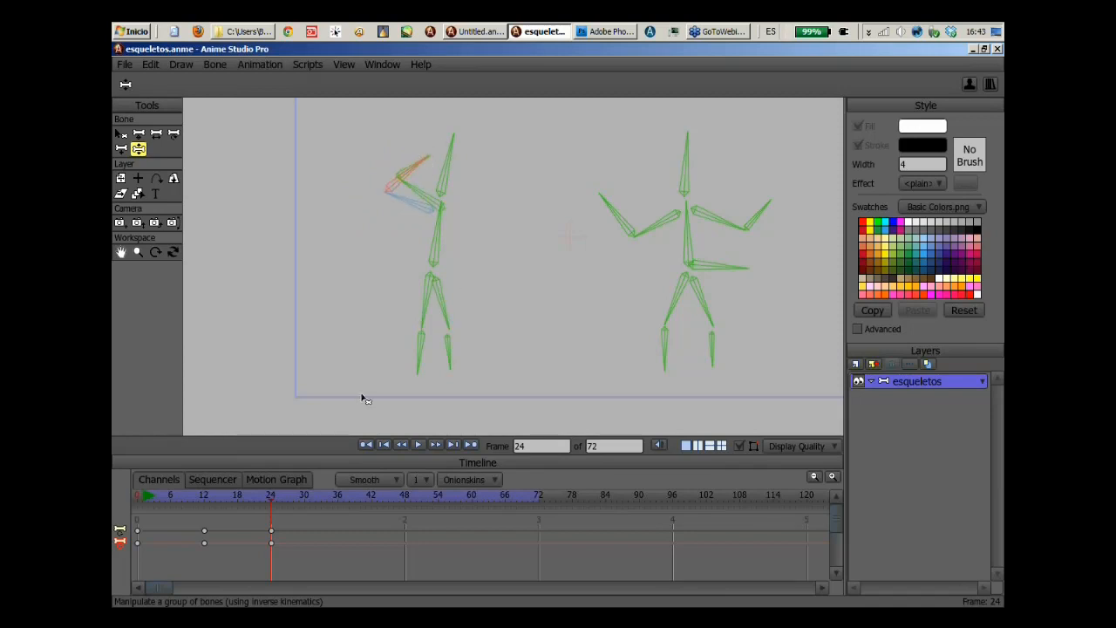
left_click_drag(423, 195, 426, 198)
Return to frame 0 and test the right skeleton's limbs, head and torso with Manipulate Bones.
mouse_move(270, 496)
left_mouse_down()
mouse_move(149, 503)
mouse_move(284, 520)
mouse_move(136, 523)
left_mouse_up()
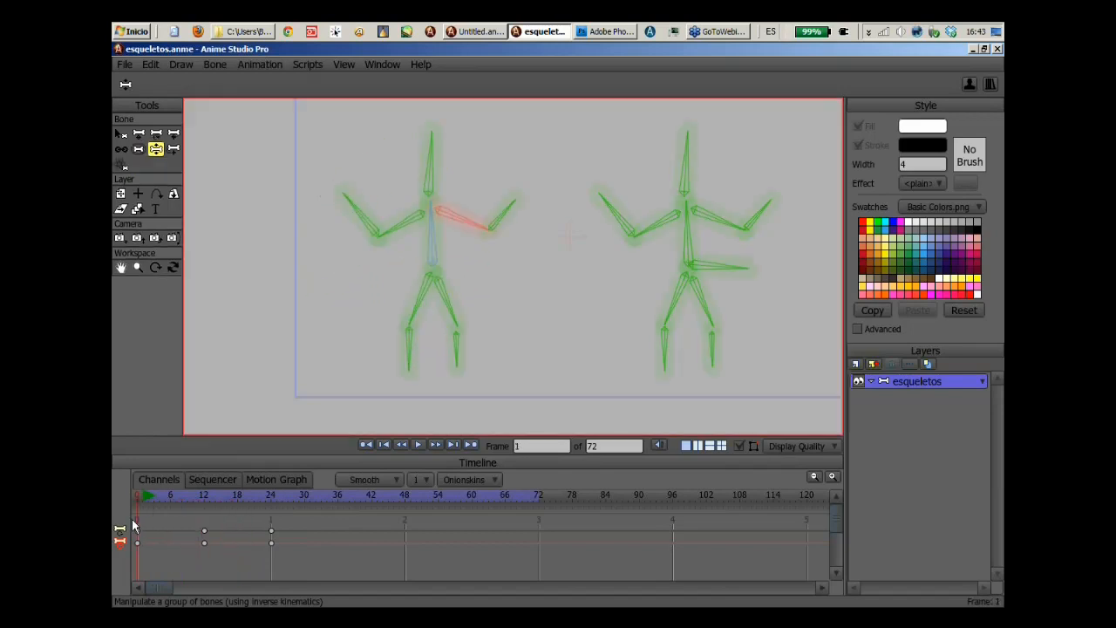
left_click_drag(711, 209, 533, 150)
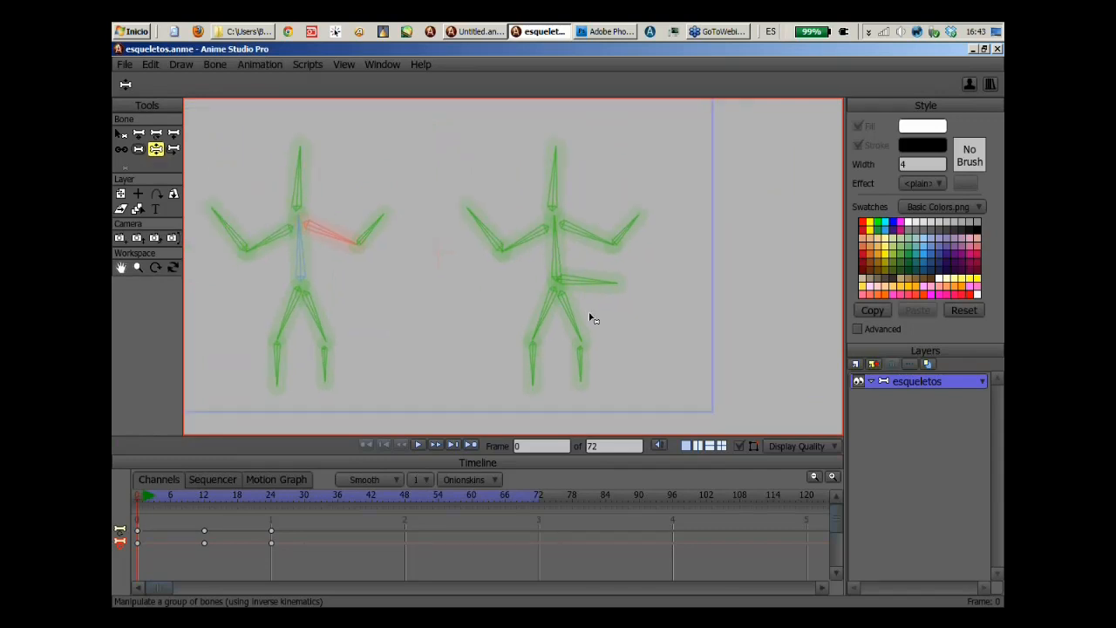
left_click_drag(537, 344, 578, 369)
mouse_move(635, 213)
left_mouse_down()
mouse_move(633, 229)
mouse_move(633, 205)
left_mouse_up()
left_click_drag(469, 211, 479, 209)
left_click_drag(547, 173, 558, 171)
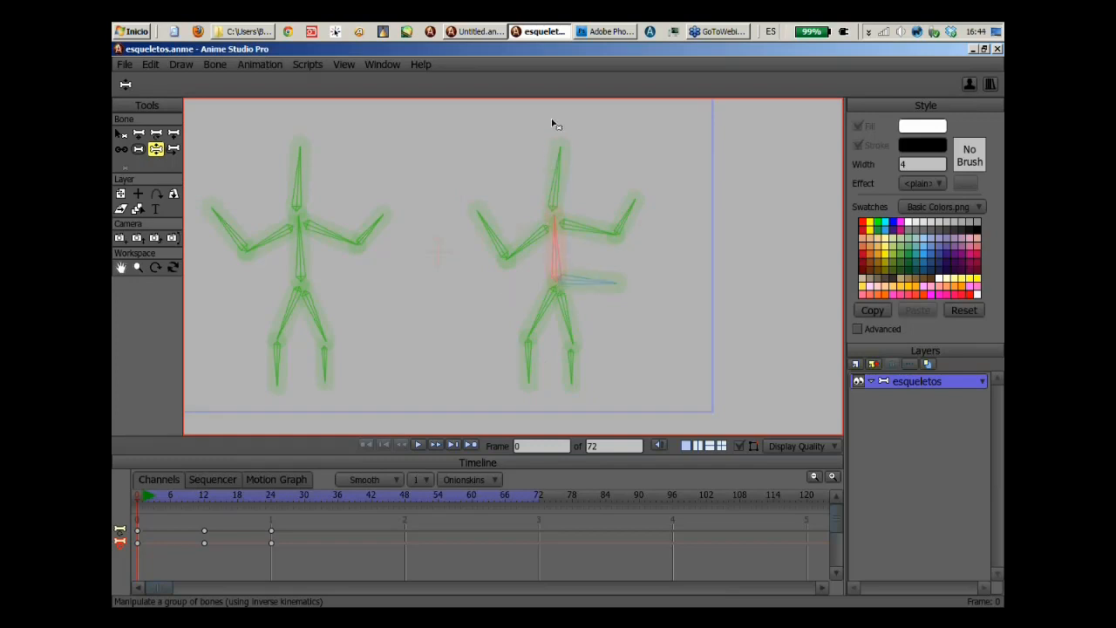
left_click_drag(550, 235, 546, 308)
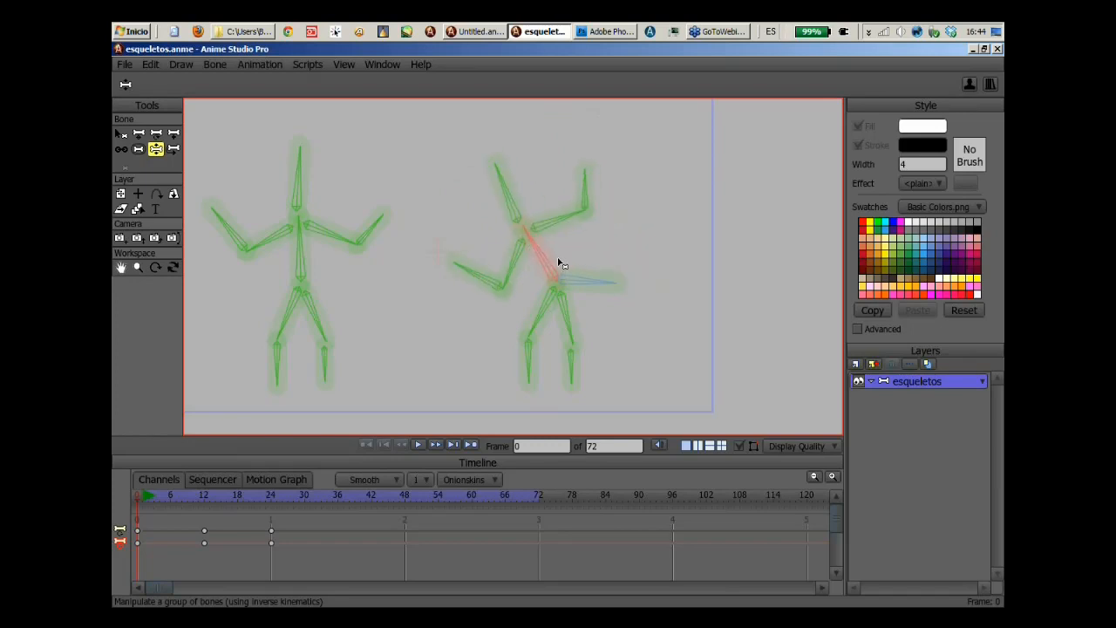
left_click_drag(558, 259, 533, 229)
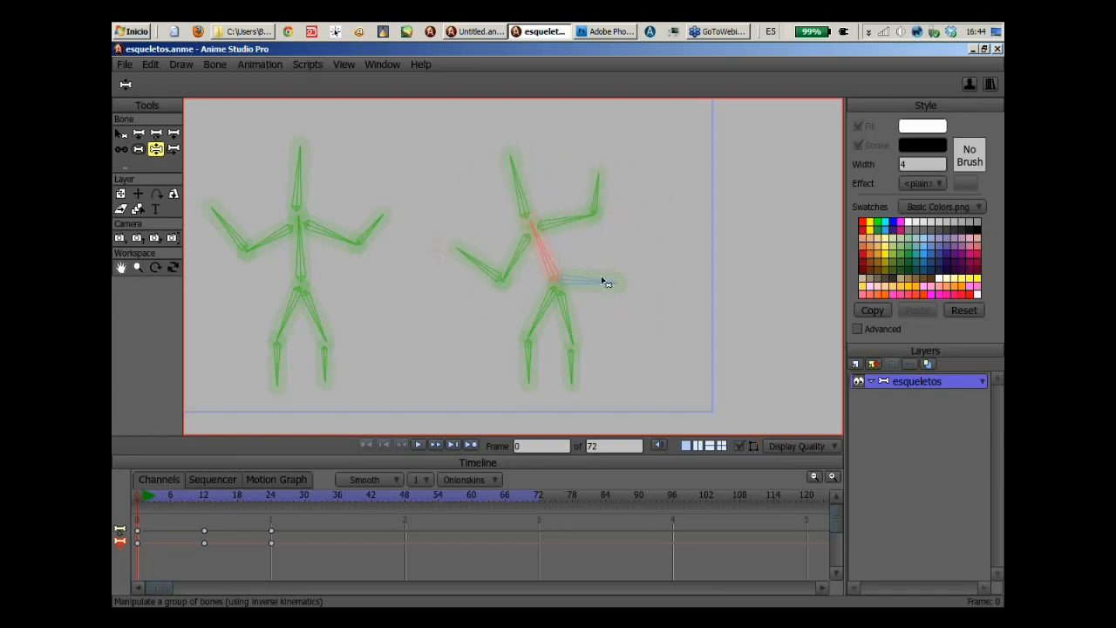
Test how the right skeleton's horizontal hip bone and torso move the rest of its body.
mouse_move(610, 284)
left_mouse_down()
mouse_move(598, 242)
mouse_move(608, 288)
mouse_move(602, 278)
left_mouse_up()
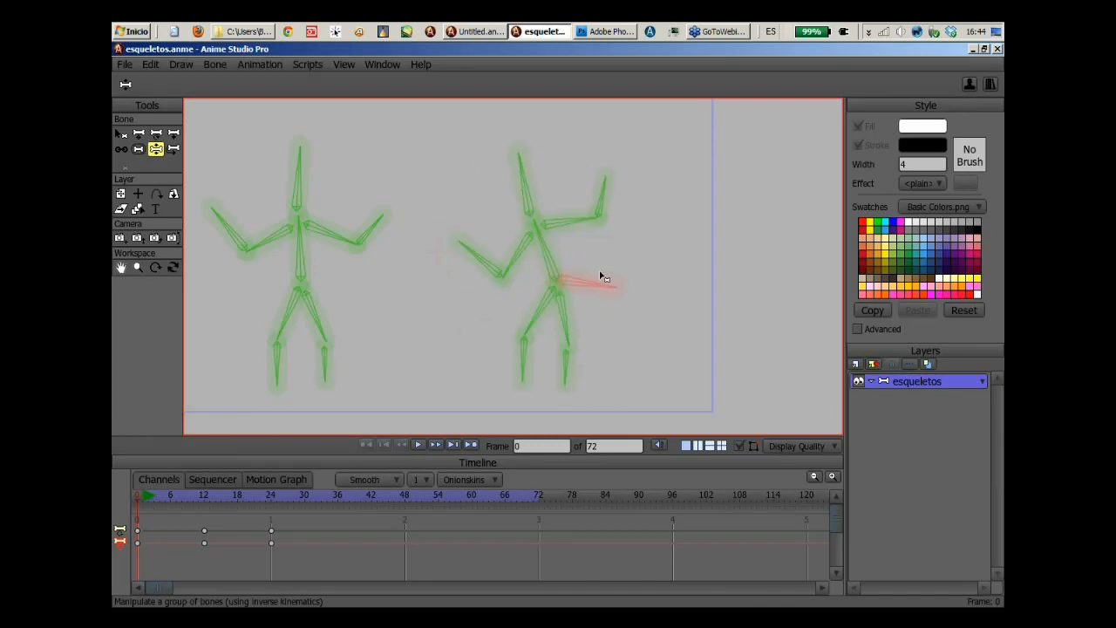
left_click_drag(599, 275, 605, 278)
left_click_drag(544, 250, 534, 274)
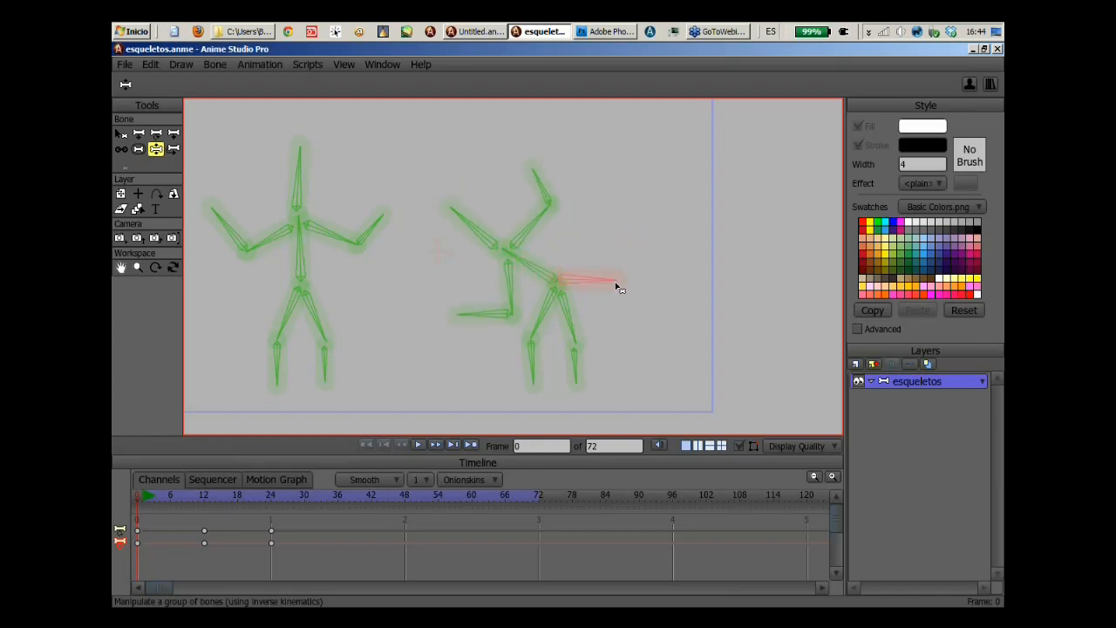
mouse_move(615, 283)
left_mouse_down()
mouse_move(612, 259)
mouse_move(612, 279)
left_mouse_up()
At frame 12, bend the right skeleton's torso toward the left and lower its arm.
left_click(147, 497)
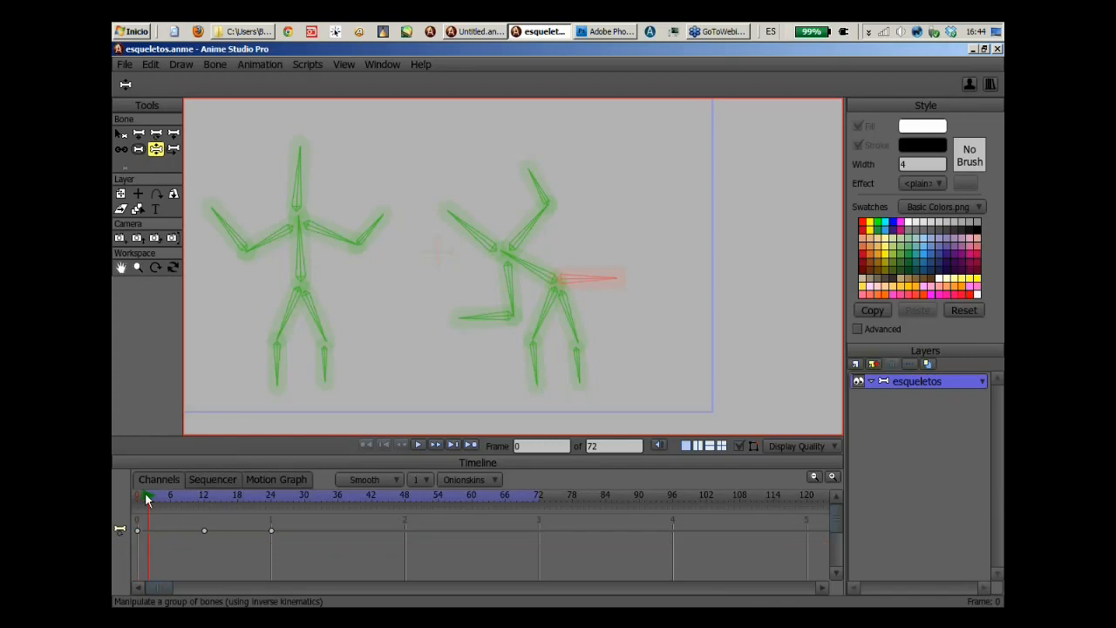
left_click_drag(145, 497, 204, 500)
left_click_drag(555, 245, 529, 253)
left_click(462, 298)
left_click_drag(463, 302, 472, 343)
At frame 24, lean the right skeleton's torso back toward the right and raise its arm.
left_click(167, 498)
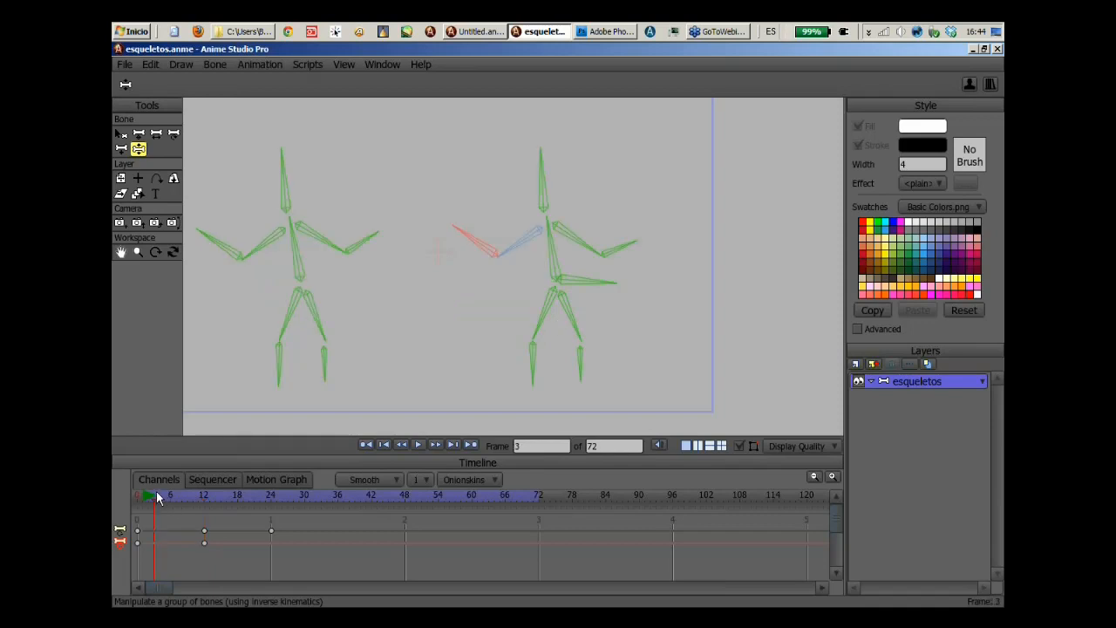
left_click_drag(167, 498, 270, 497)
left_click_drag(538, 252, 598, 169)
Scrub through the first 24 frames to compare both skeletons' motion and return to frame 0.
left_click_drag(144, 497, 265, 497)
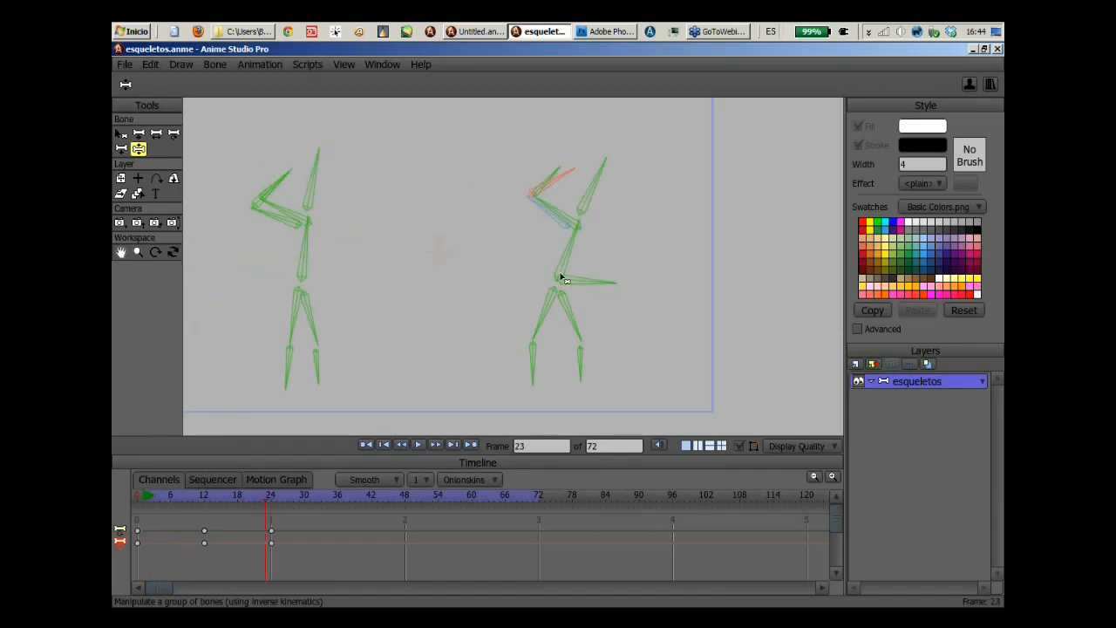
left_click(143, 497)
left_click(137, 498)
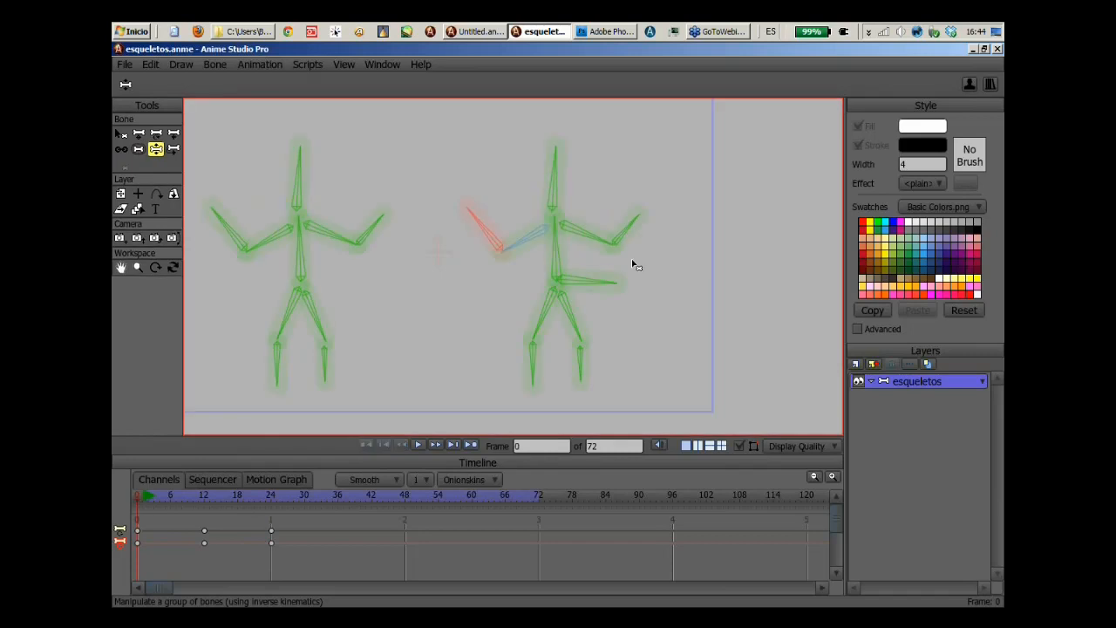
Show the parent links with Reparent Bone and compare how the legs attach in both skeletons.
left_click_drag(634, 264, 650, 237)
scroll(660, 228, "up", 1)
left_click(122, 150)
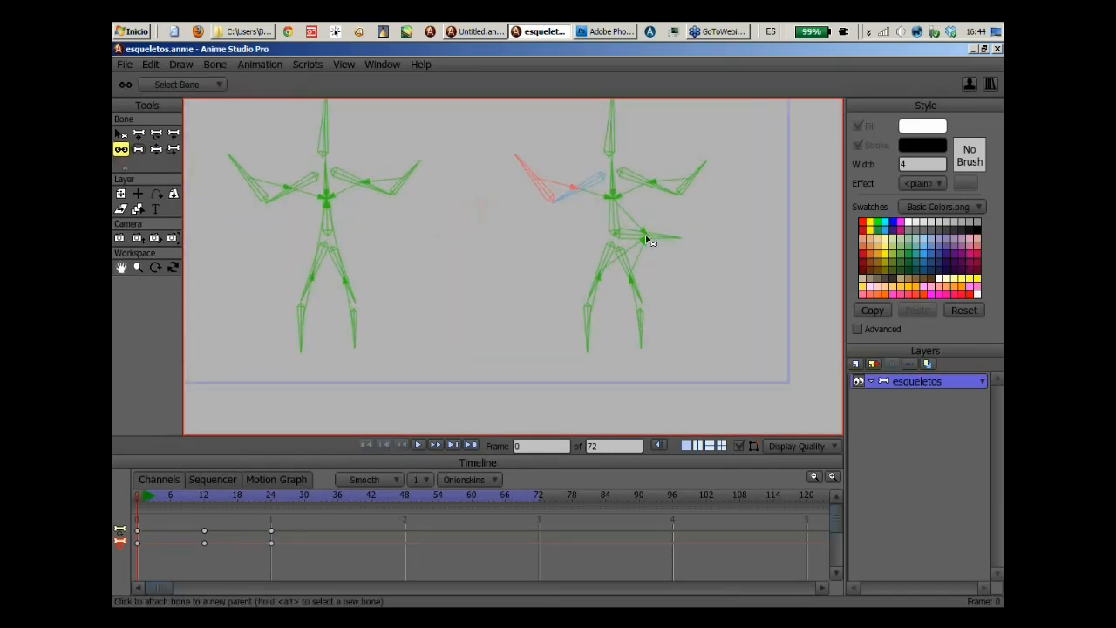
mouse_move(559, 264)
left_mouse_down()
mouse_move(603, 260)
mouse_move(564, 270)
left_mouse_up()
left_click_drag(600, 326, 569, 322)
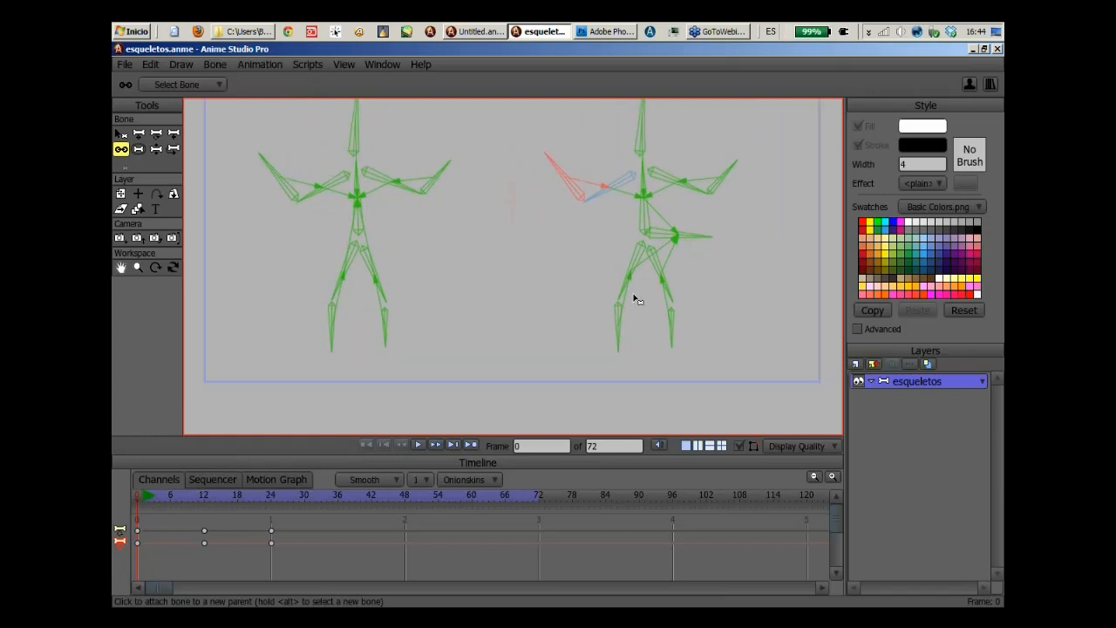
Inspect the parent links of the leg bones in both skeletons by selecting their thigh bones for comparison.
left_click(629, 287, "alt")
left_click_drag(533, 258, 529, 268)
left_click_drag(367, 265, 429, 264)
left_click(418, 263, "alt")
left_click_drag(401, 225, 463, 214)
scroll(406, 246, "up", 5)
scroll(469, 258, "down", 2)
scroll(462, 214, "up", 1)
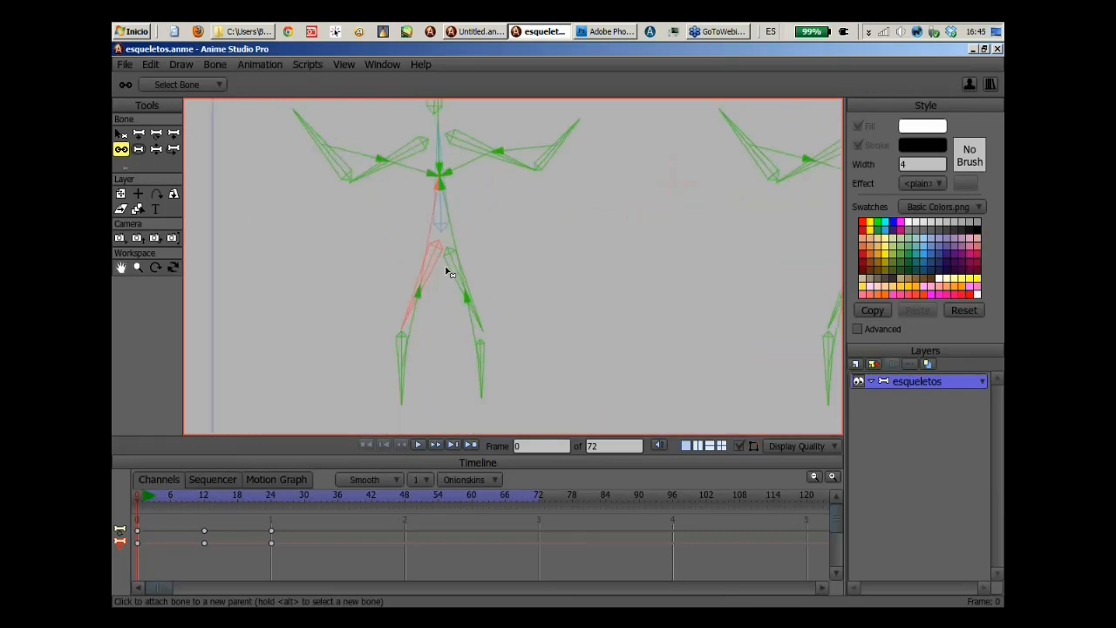
left_click(460, 276, "alt")
Examine how the horizontal hip bone, both thigh bones and the spine bone are parented in the second skeleton.
left_click_drag(664, 291, 288, 285)
left_click_drag(620, 290, 588, 303)
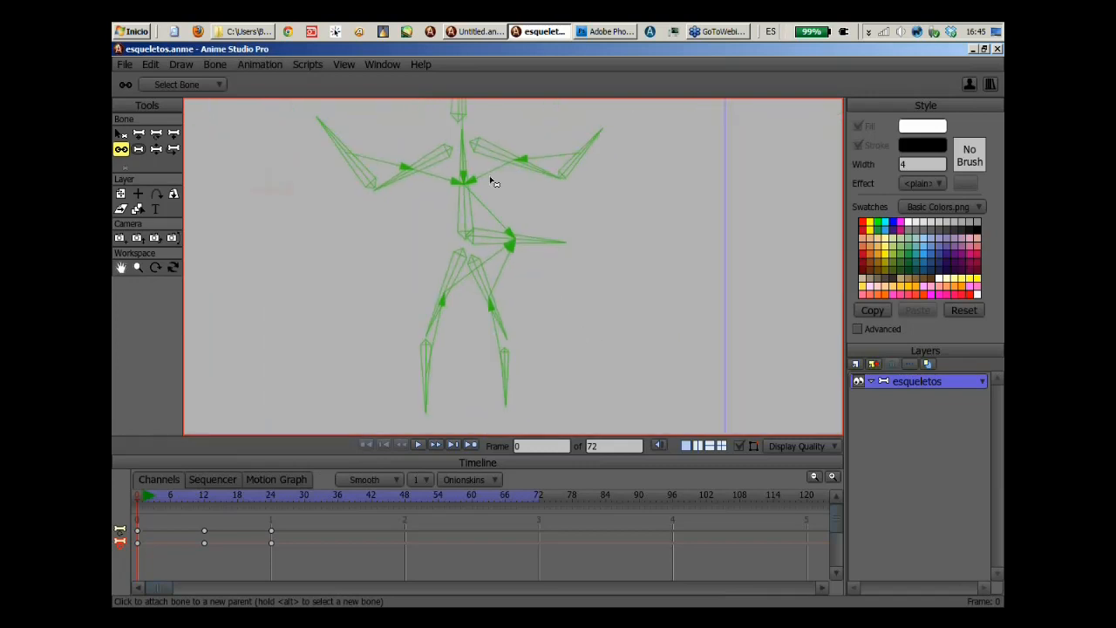
scroll(490, 179, "down", 1)
left_click(549, 245)
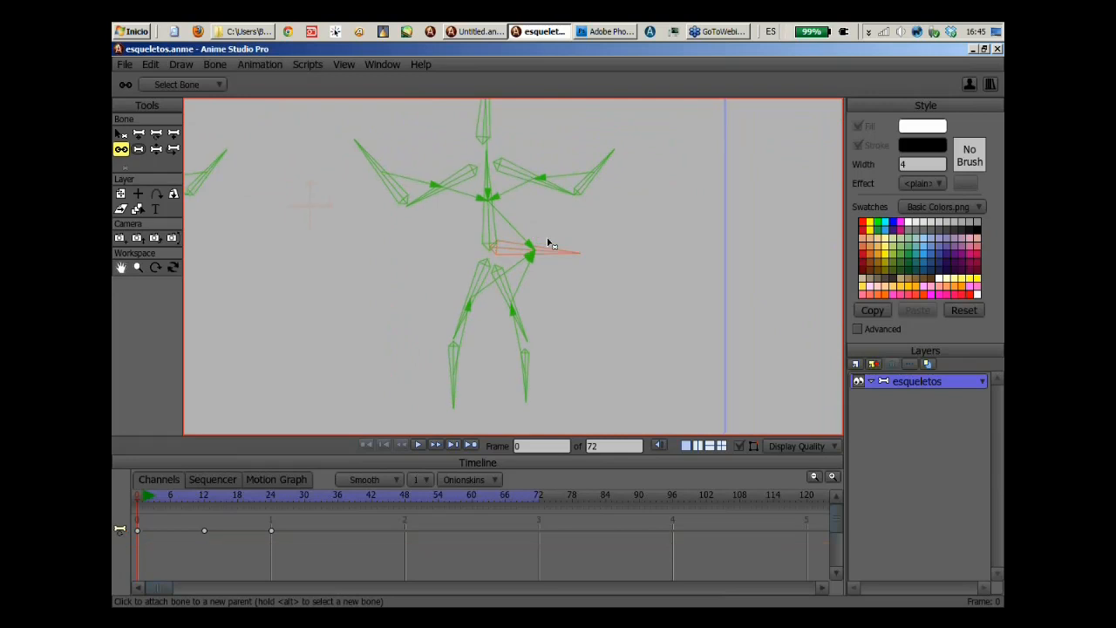
left_click_drag(549, 242, 585, 220)
left_click(508, 269, "alt")
left_click(540, 269, "alt")
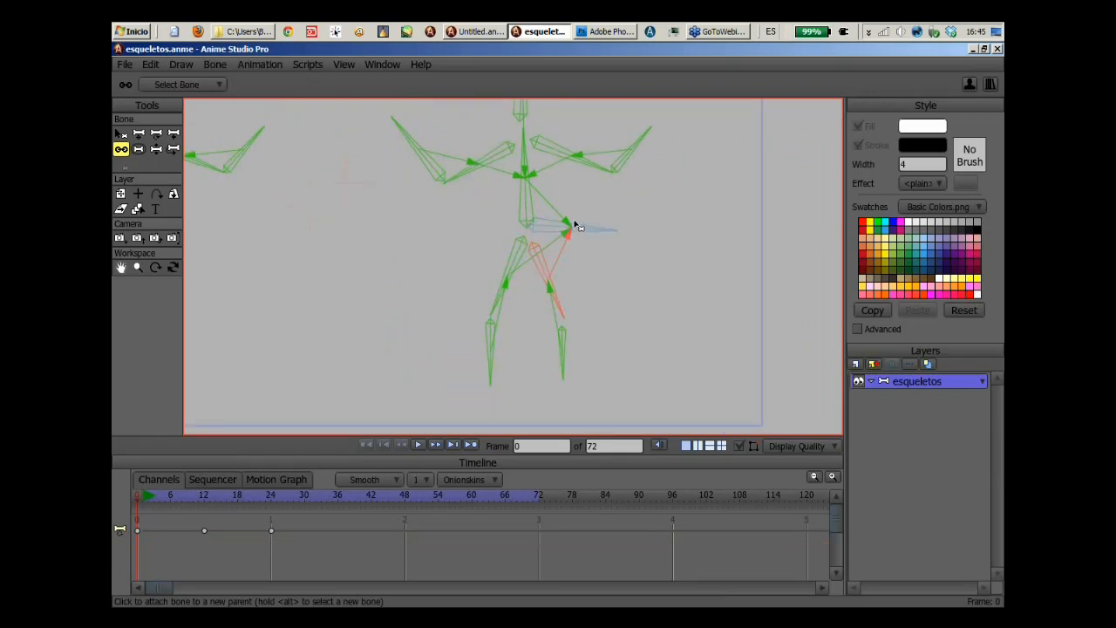
left_click(526, 193, "alt")
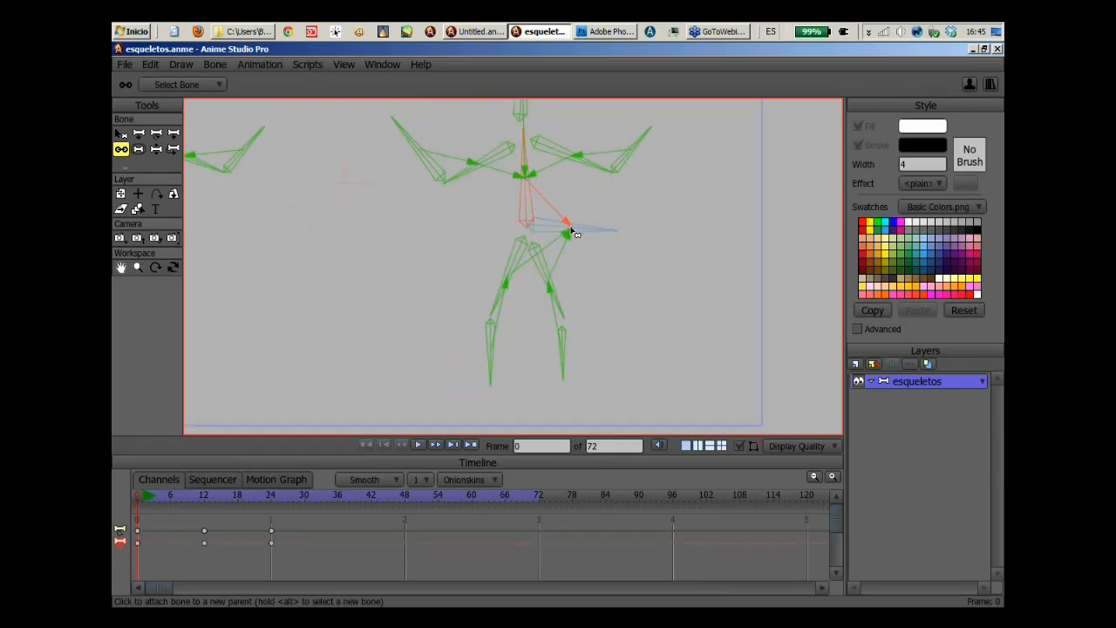
Test the second skeleton's hip and spine bones with the Manipulate Bones tool.
left_click(153, 151)
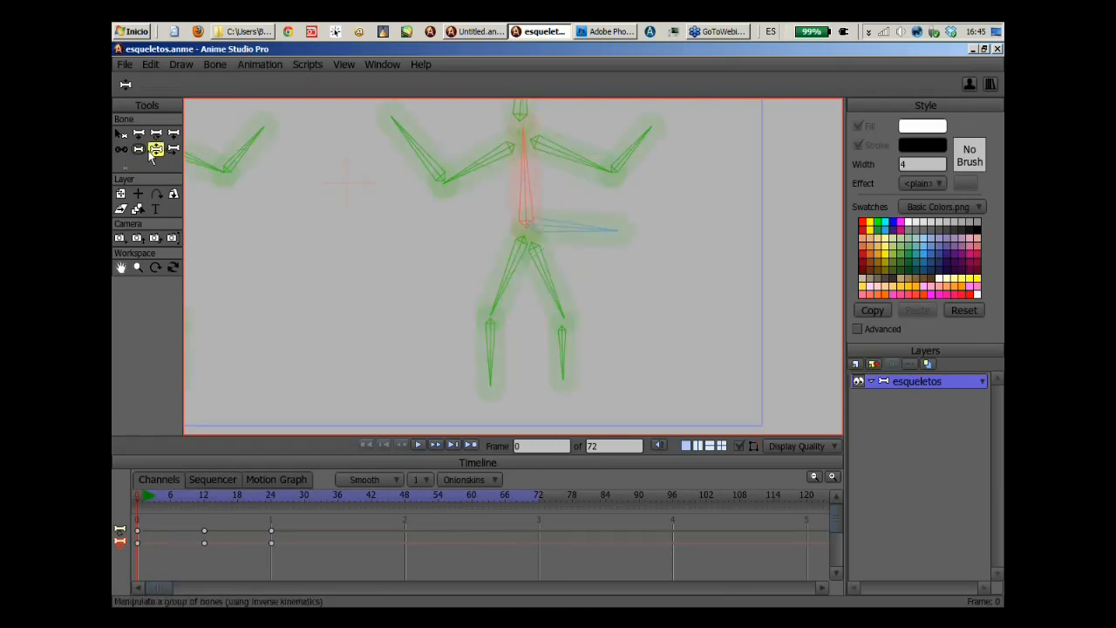
left_click_drag(615, 229, 611, 243)
left_click_drag(526, 189, 539, 188)
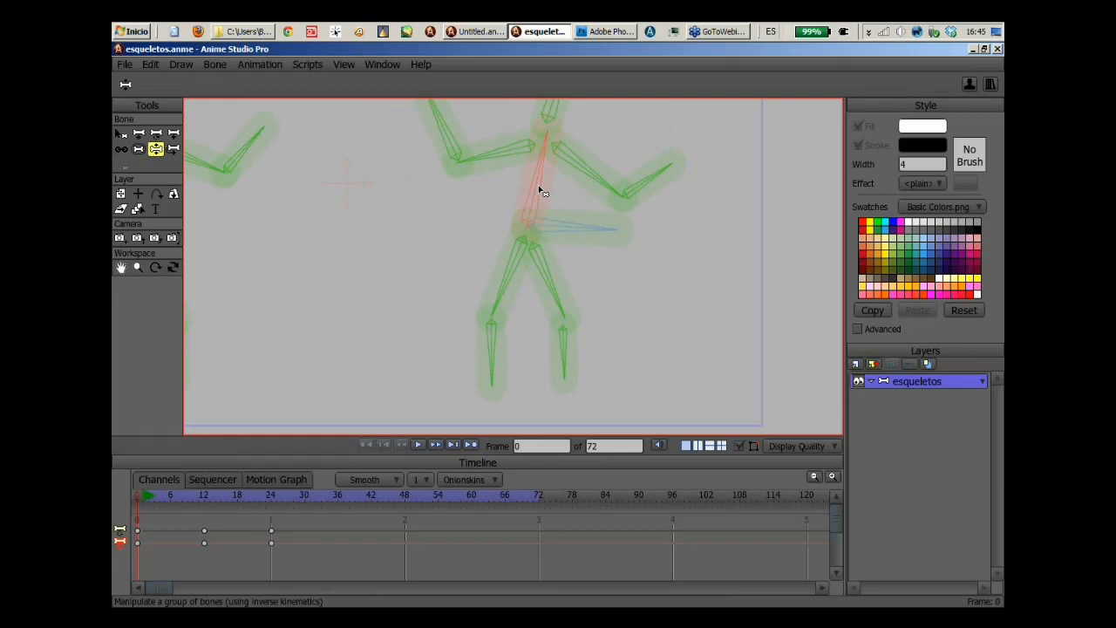
left_click_drag(583, 229, 605, 236)
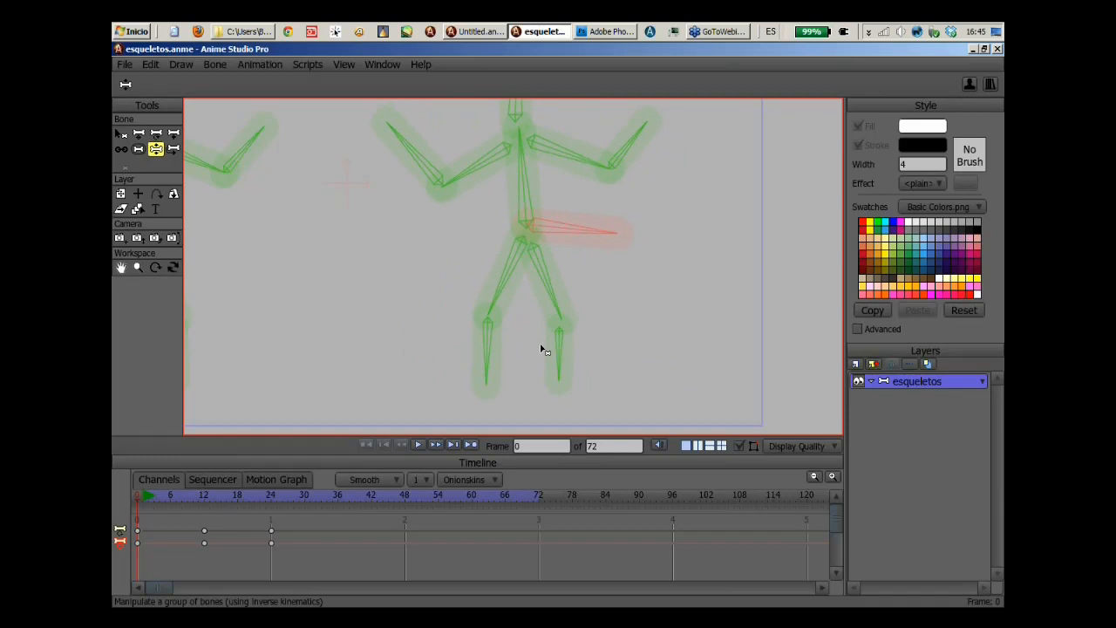
Close esqueletos.anme without saving its changes and return to the heman.psd character project.
left_click(997, 50)
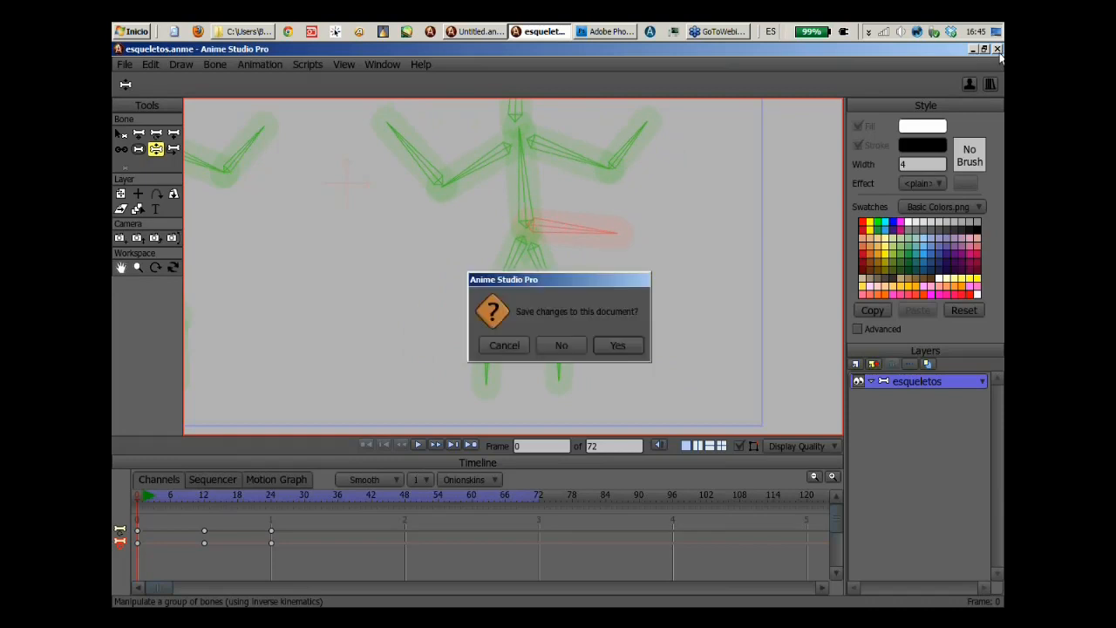
left_click(559, 343)
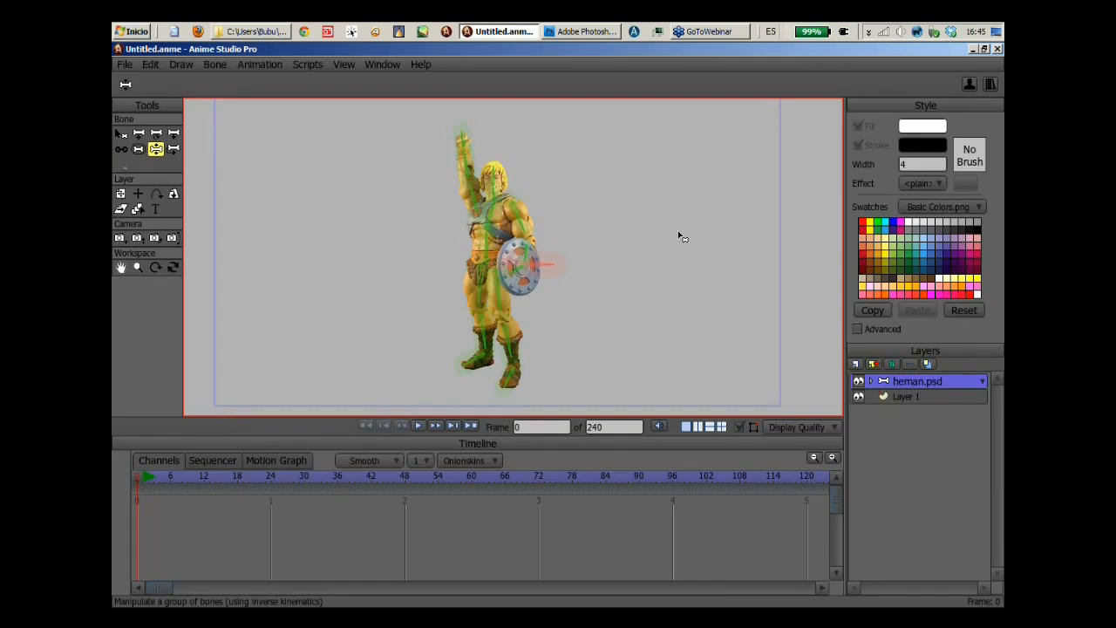
scroll(679, 233, "down", 3)
left_click_drag(594, 253, 587, 260)
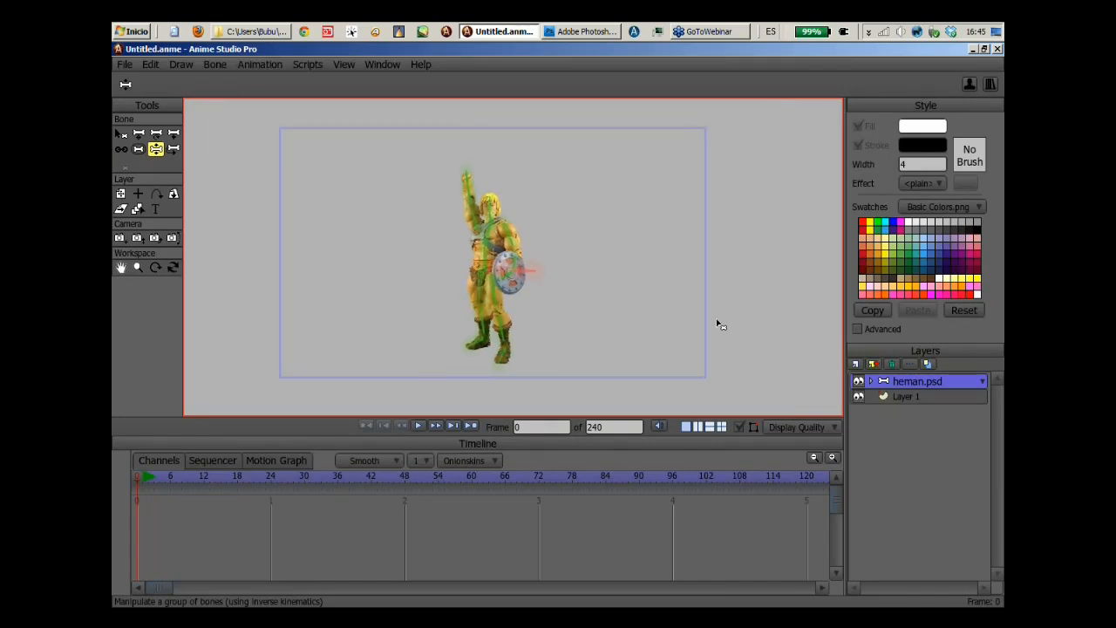
Import icebg.jpg from the webinar espanol folder into the open Anime Studio project as an image layer.
left_click(274, 33)
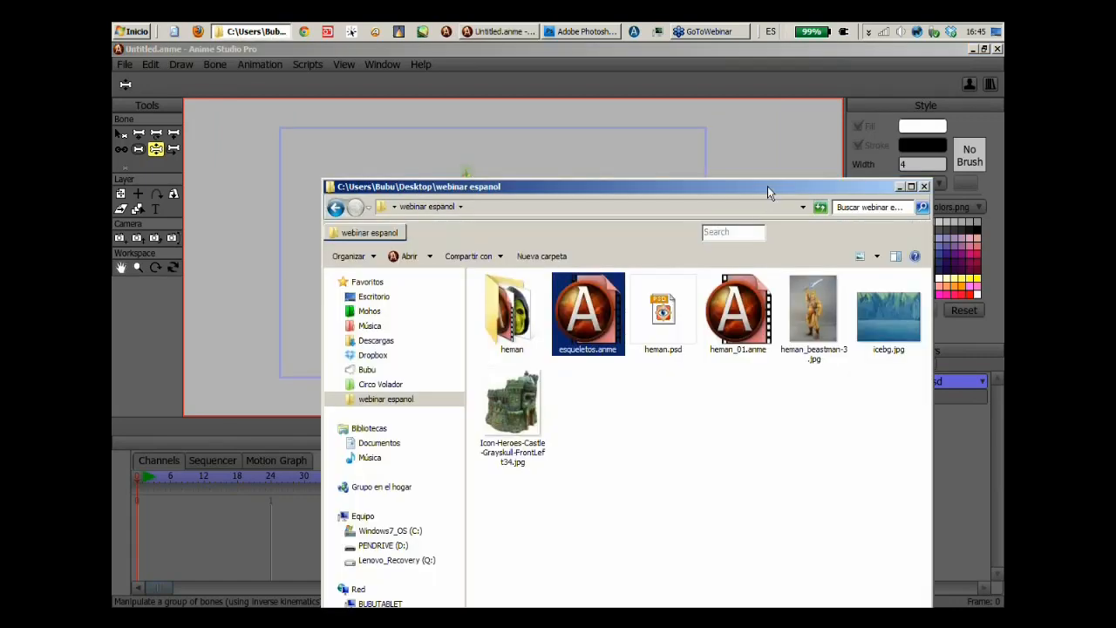
left_click_drag(764, 184, 667, 120)
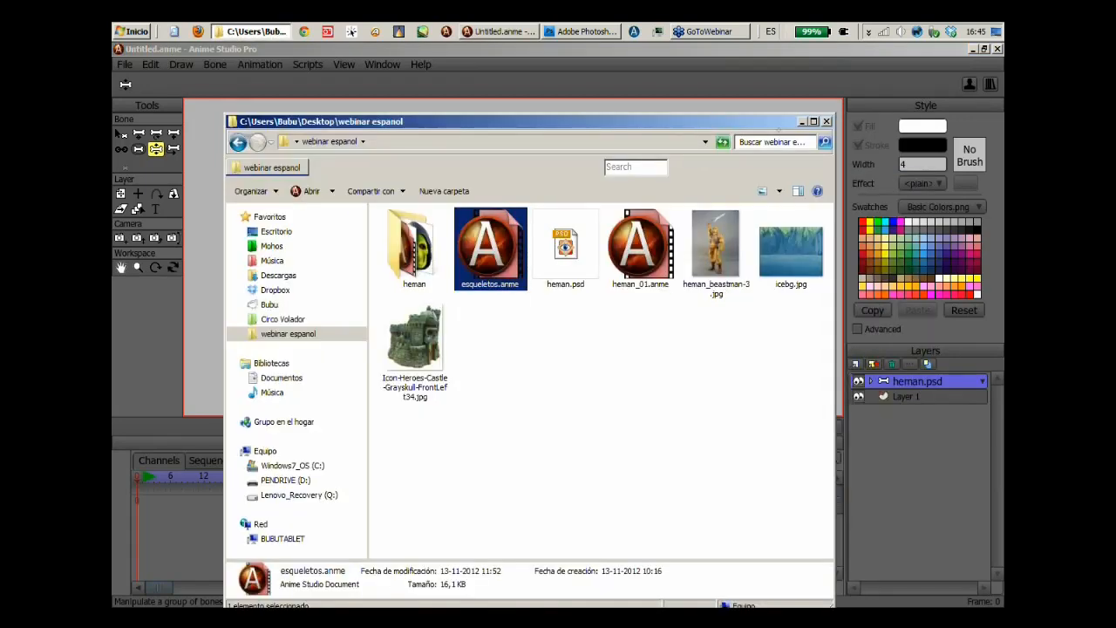
left_click_drag(778, 126, 672, 130)
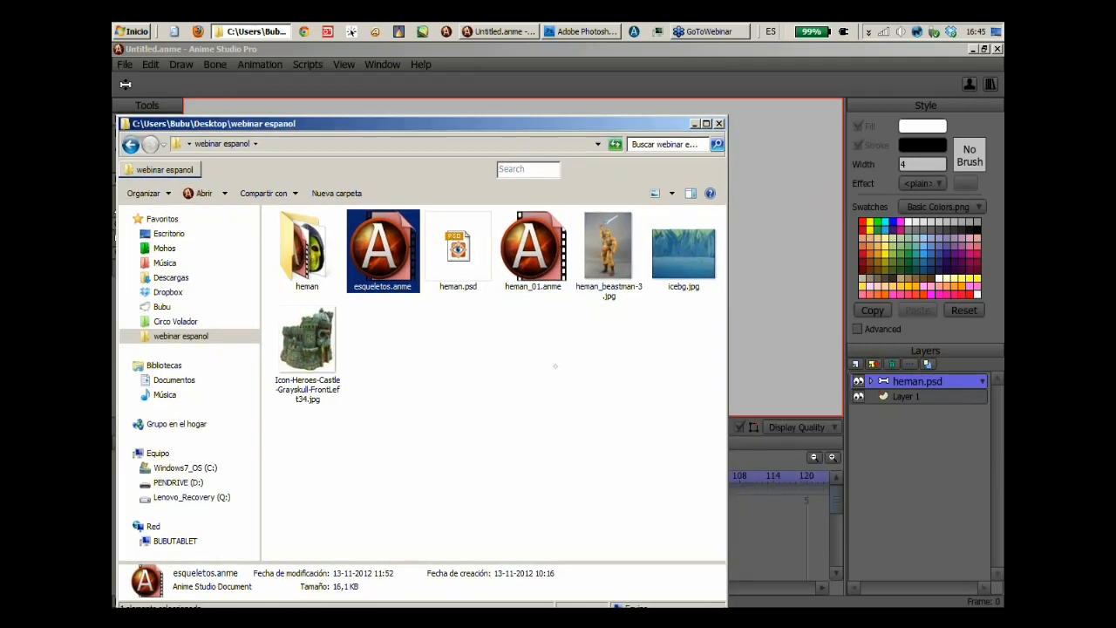
left_click(684, 252)
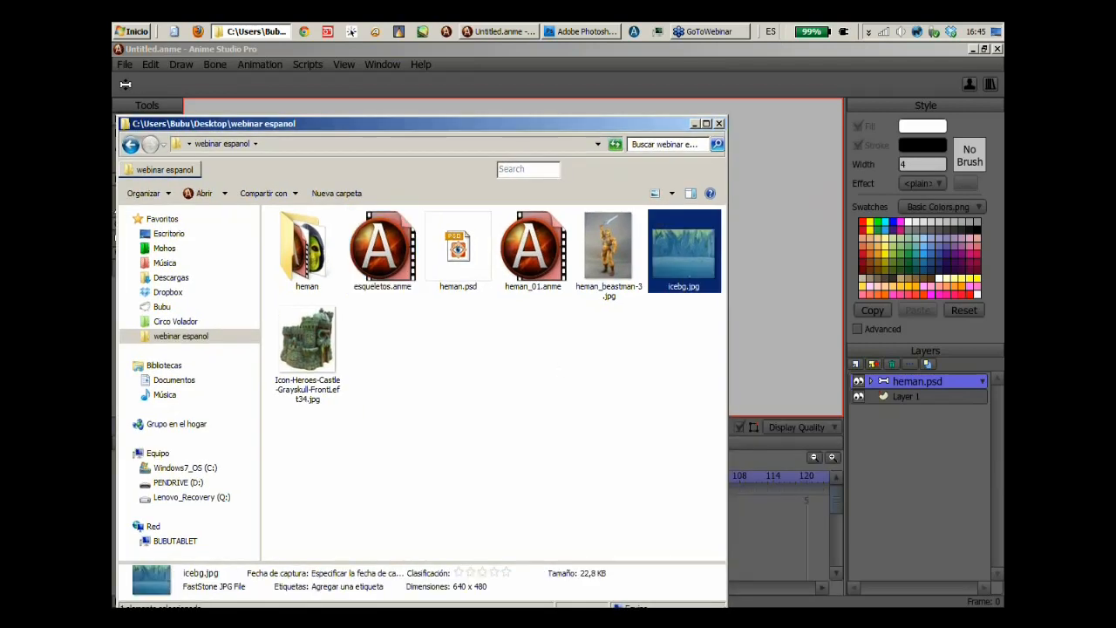
mouse_move(683, 253)
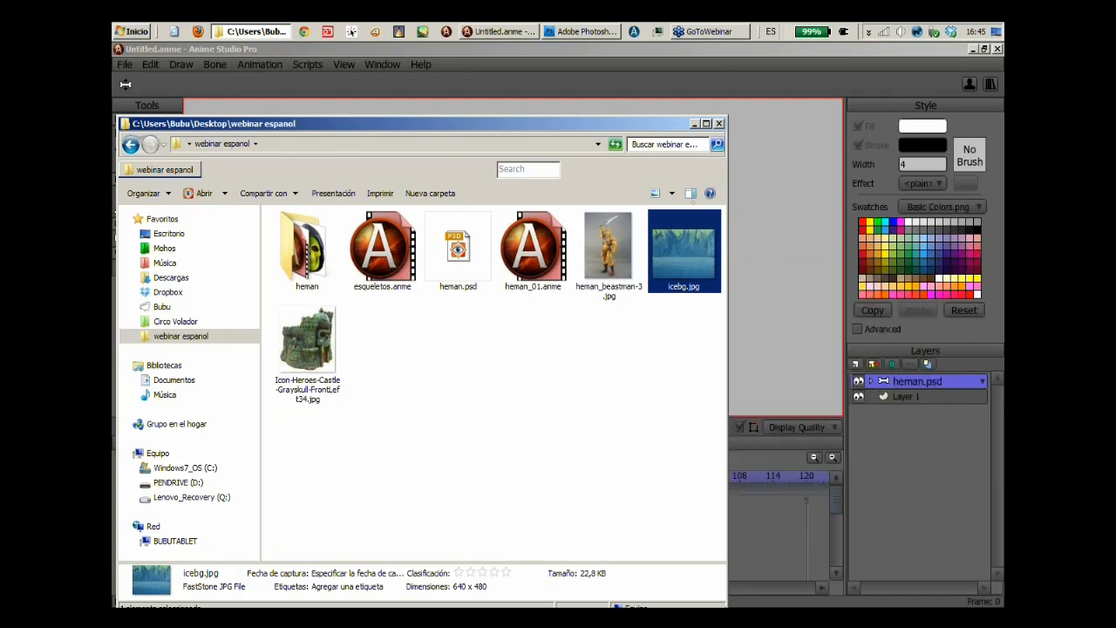
left_click_drag(707, 248, 789, 339)
left_click(686, 252)
left_click(679, 328)
left_click(690, 252)
left_click_drag(796, 153, 797, 151)
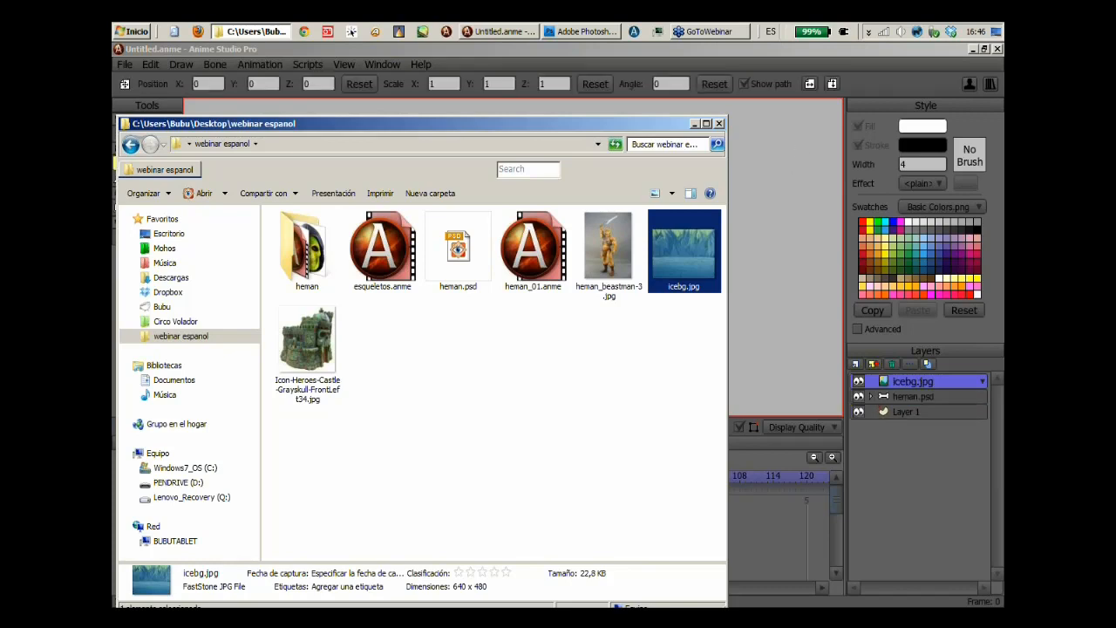
left_click(856, 75)
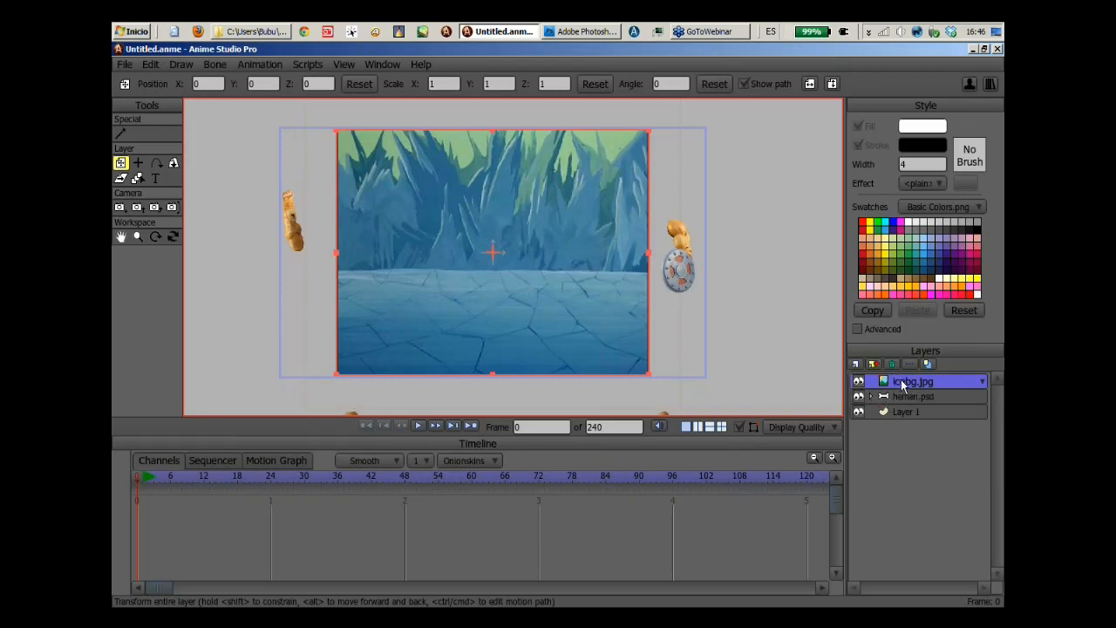
Place the icebg.jpg layer below heman.psd and scale it uniformly to about 1.469 to cover the project frame.
left_click_drag(903, 385, 903, 411)
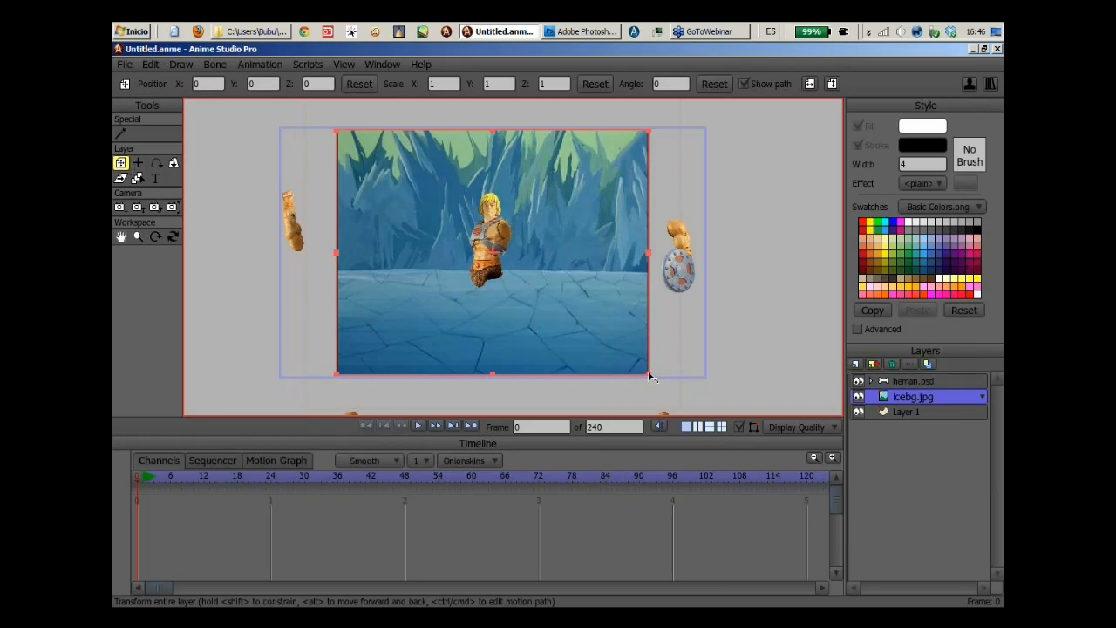
left_click_drag(653, 377, 755, 408)
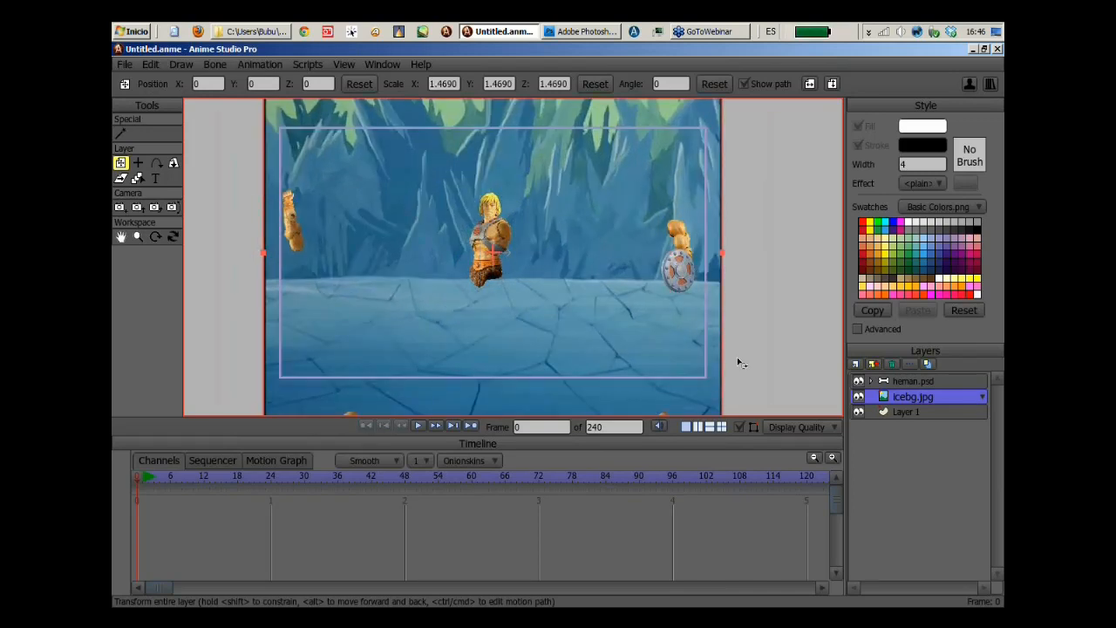
left_click(142, 475)
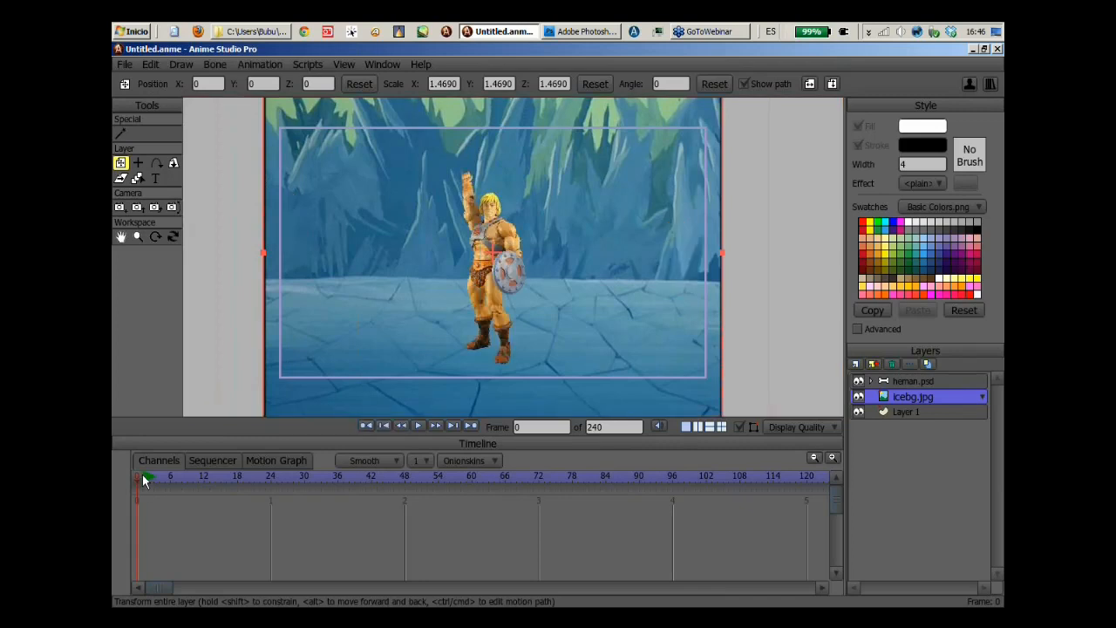
left_click(146, 476)
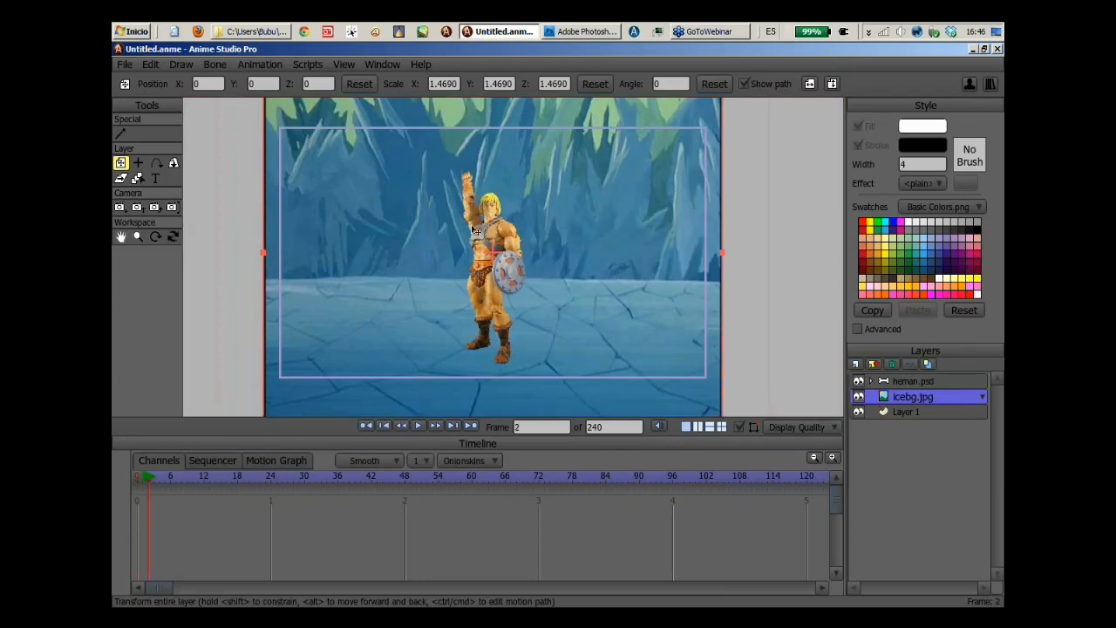
left_click(140, 475)
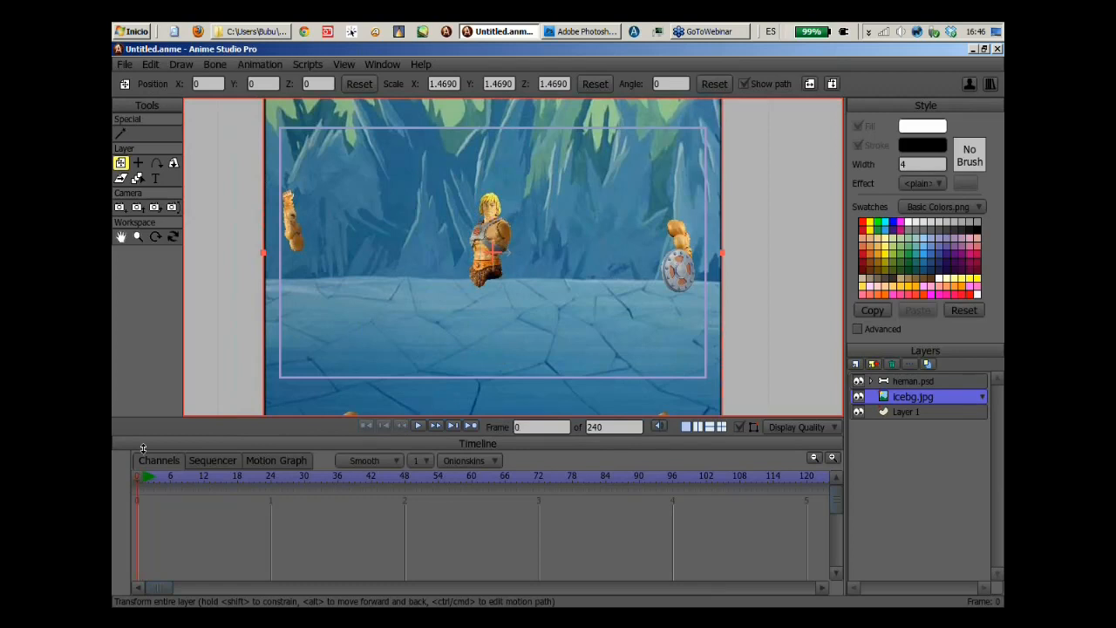
Import Icon-Heroes-Castle-Grayskull-FrontLeft34.jpg from the webinar espanol folder as an image layer above icebg.jpg.
left_click(252, 31)
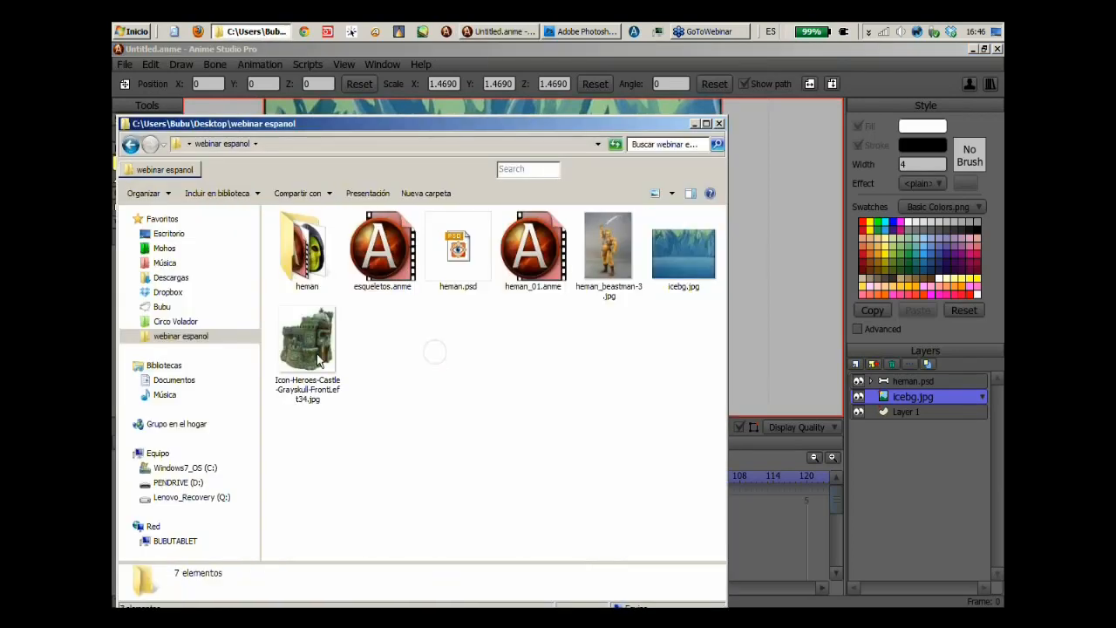
left_click(317, 350)
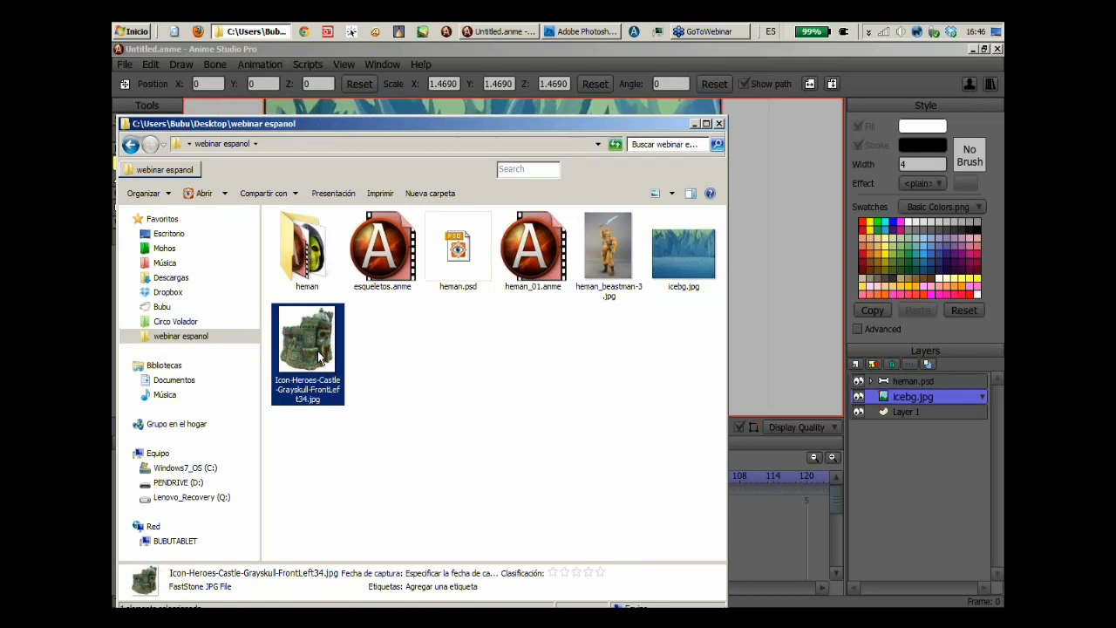
mouse_move(317, 351)
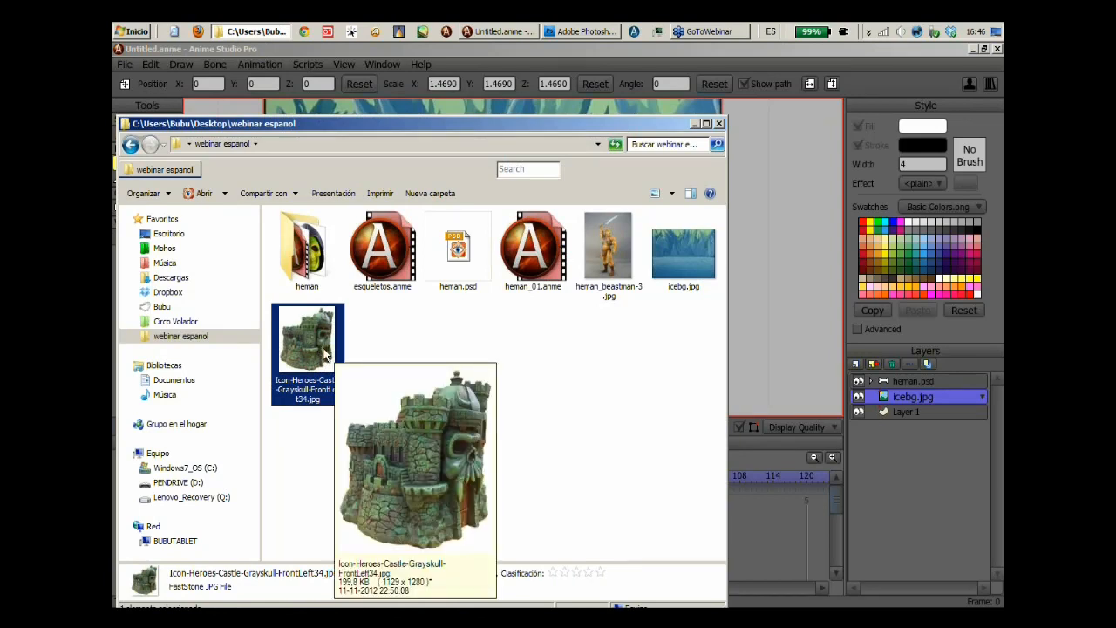
left_click_drag(317, 351, 791, 134)
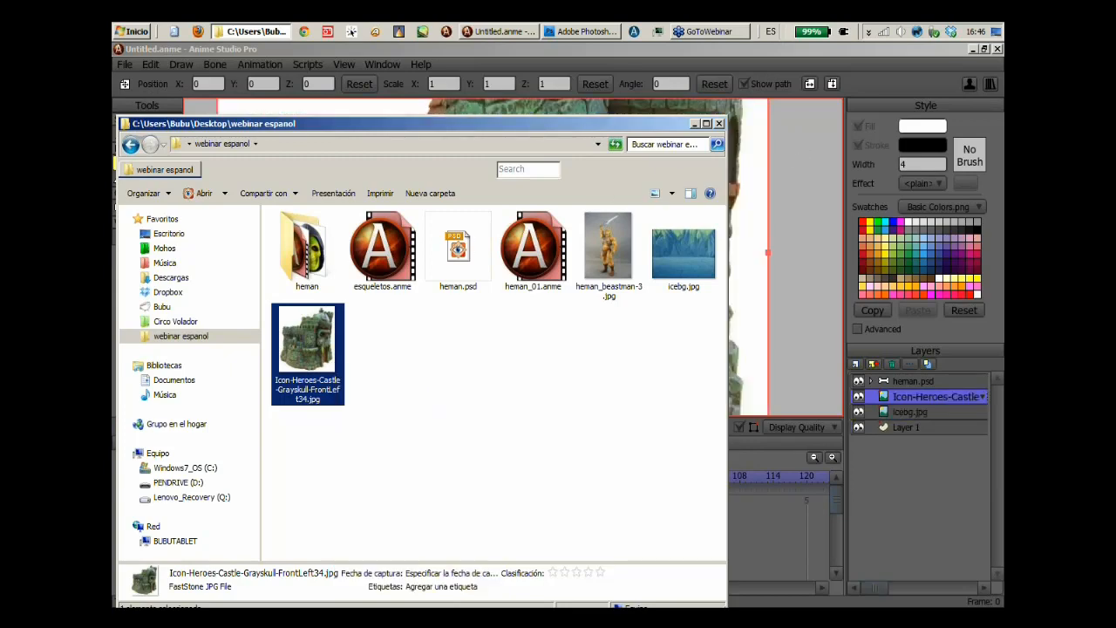
left_click(733, 279)
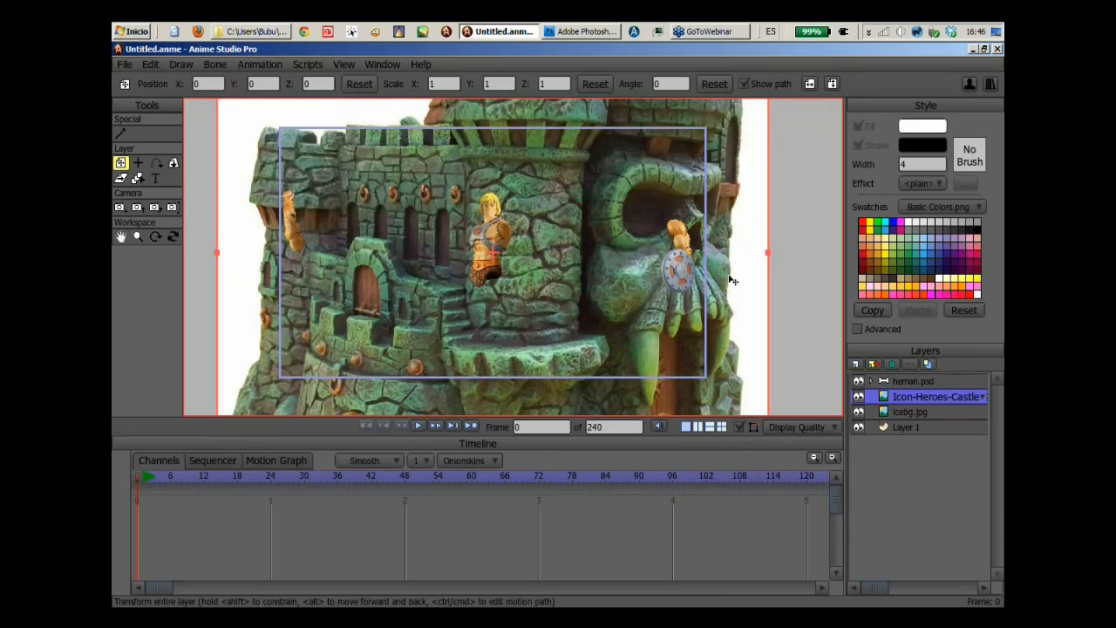
Scale the castle image uniformly to about 0.2445 and position it beside the character at about X -1.085, Y 0.039.
scroll(584, 326, "down", 2)
scroll(730, 199, "down", 2)
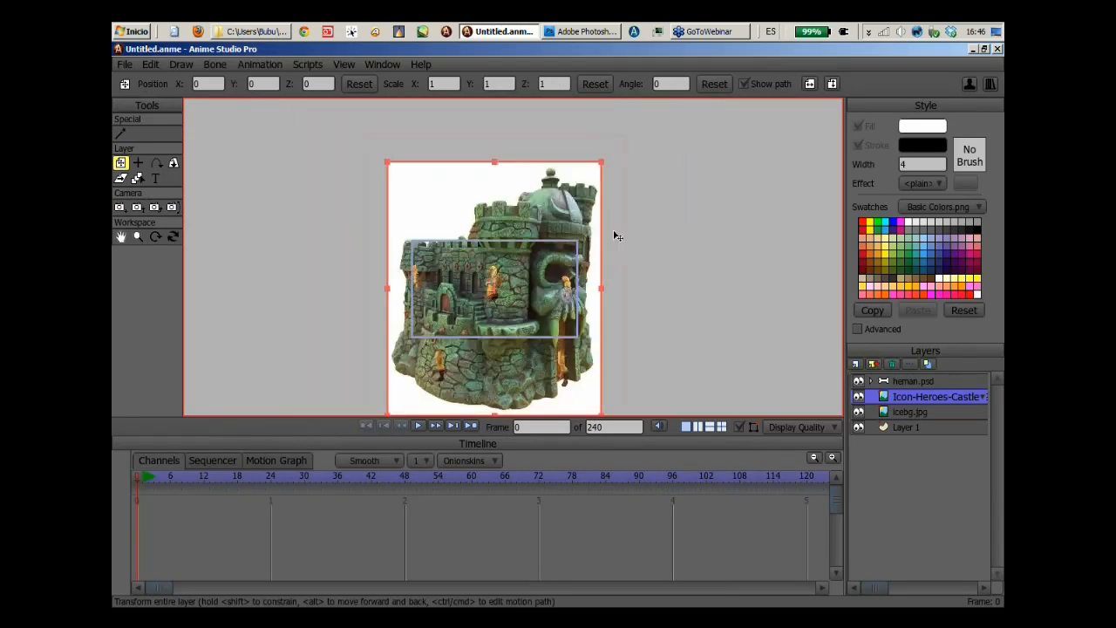
left_click_drag(598, 168, 494, 255)
scroll(496, 243, "up", 1)
scroll(495, 244, "up", 5)
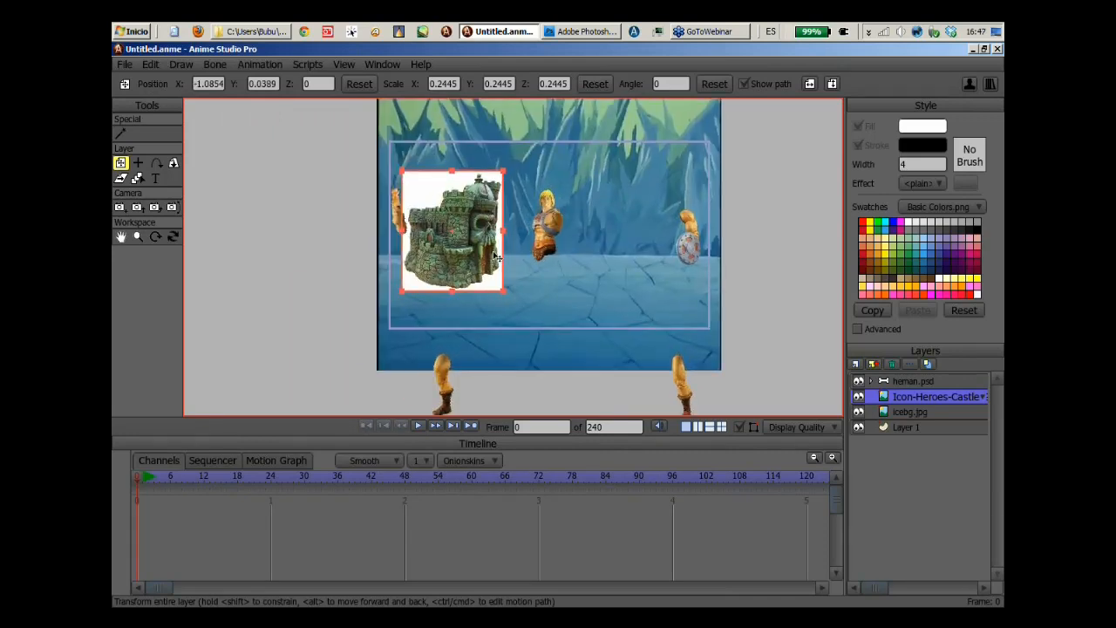
Mask out the white background above and beside the castle on the Icon-Heroes-Castle image layer.
scroll(495, 255, "up", 1)
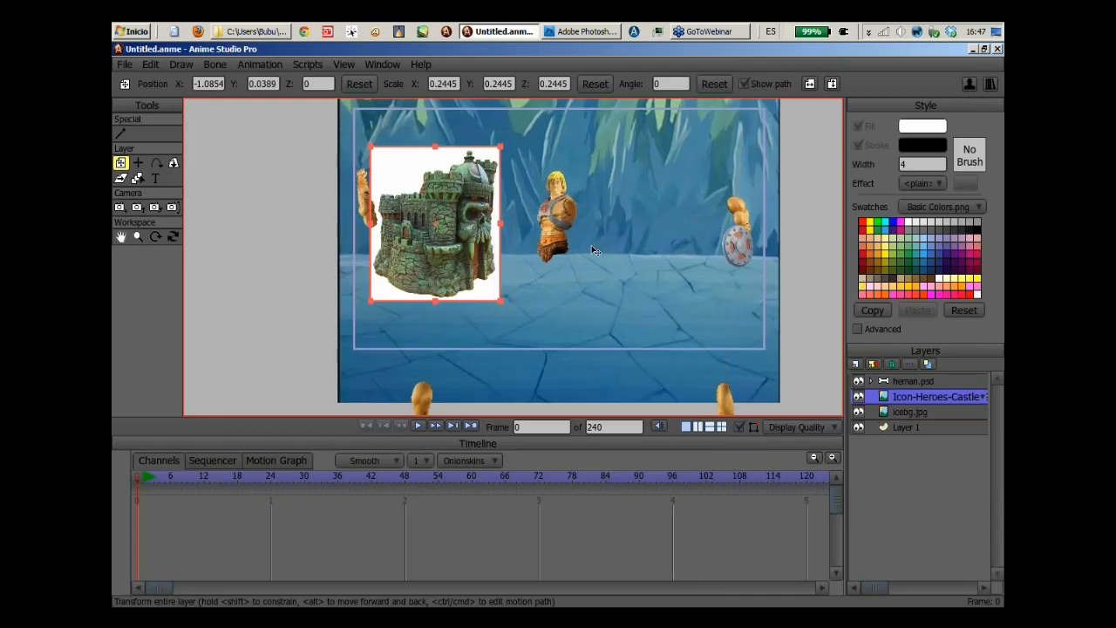
left_click_drag(592, 247, 629, 264)
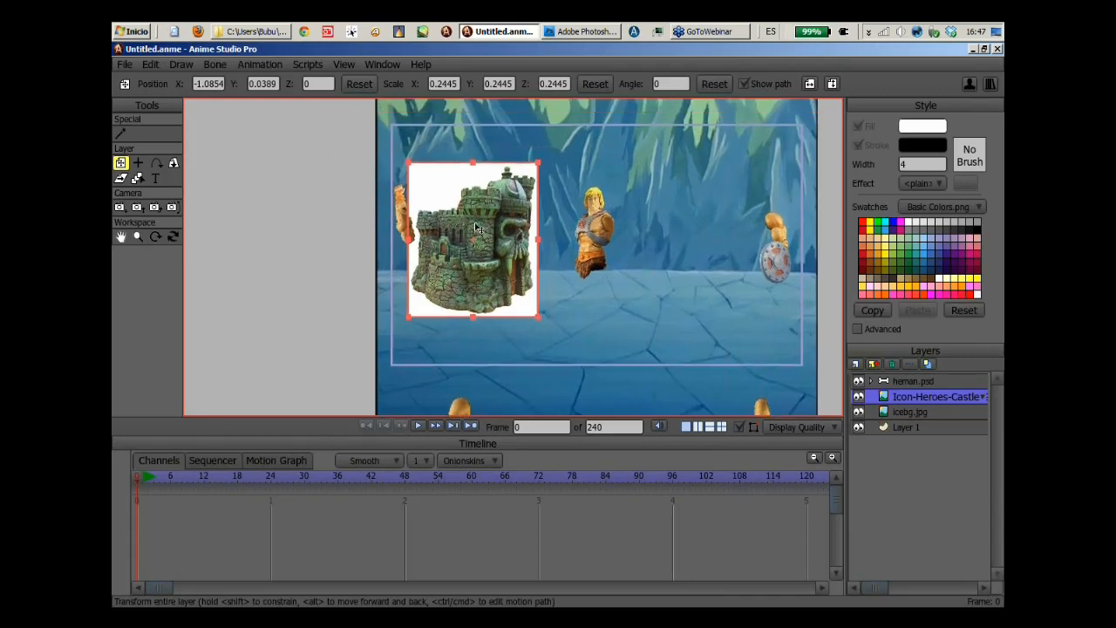
scroll(477, 228, "up", 1)
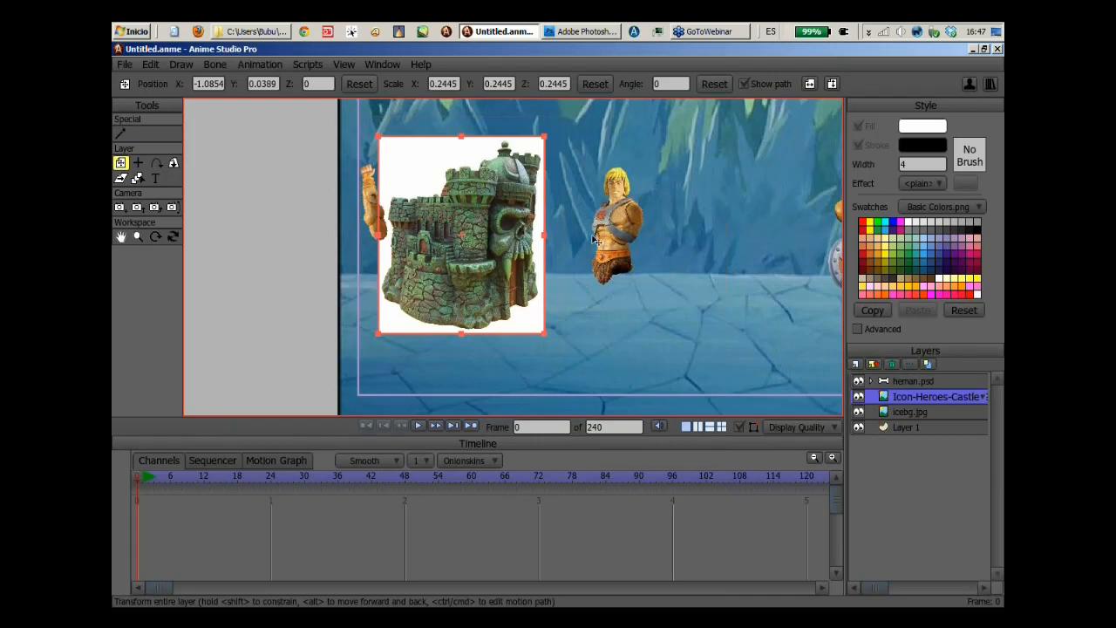
left_click(122, 135)
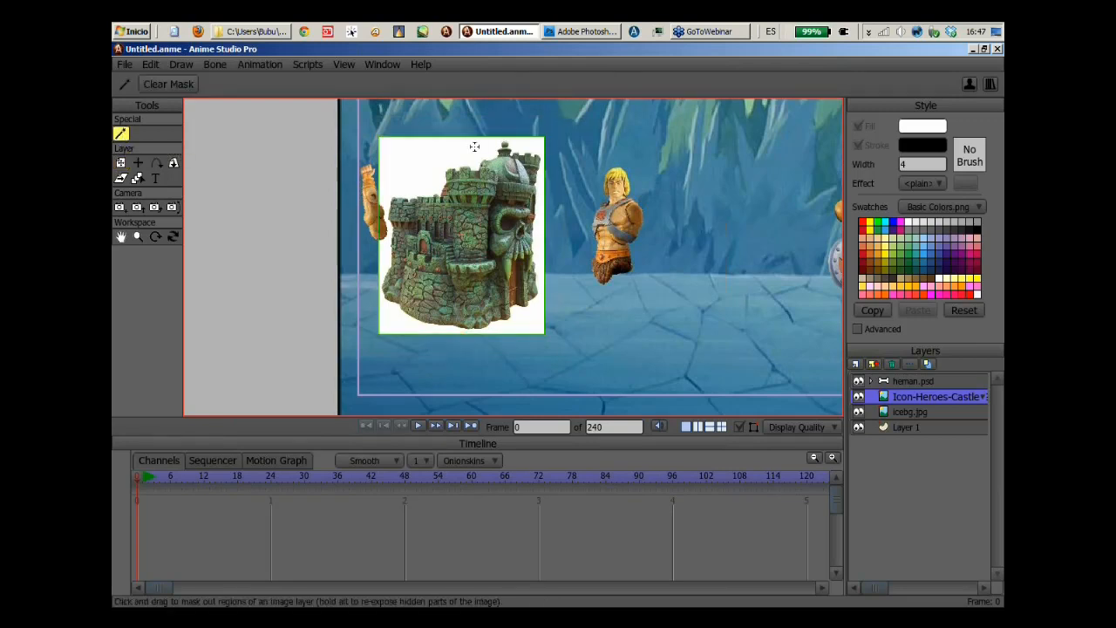
left_click_drag(479, 160, 481, 166)
scroll(482, 166, "up", 1)
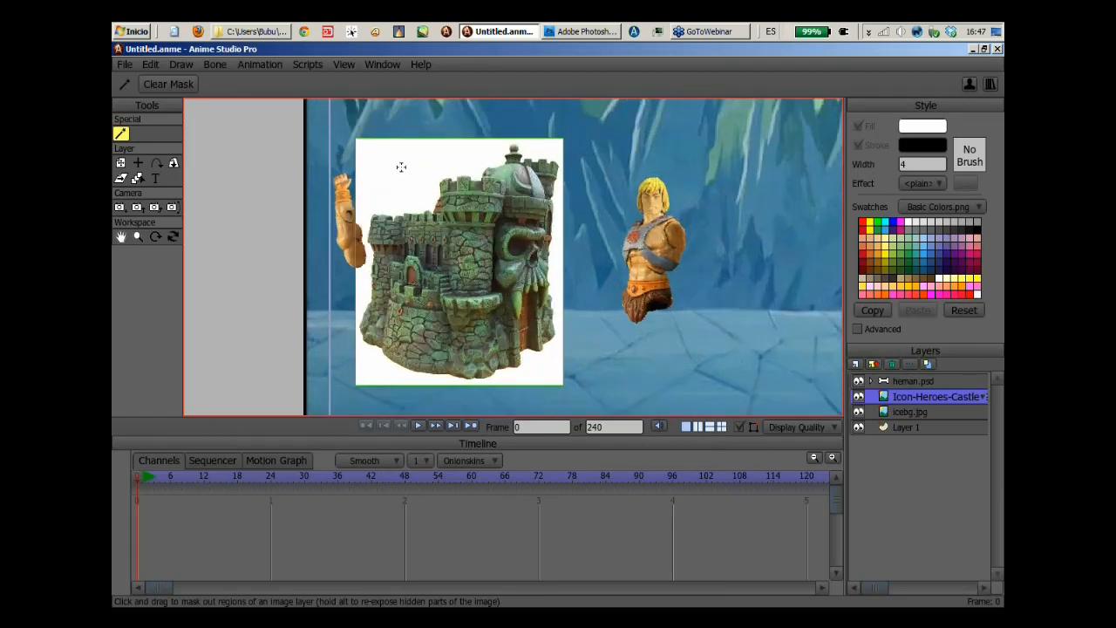
left_click(402, 165)
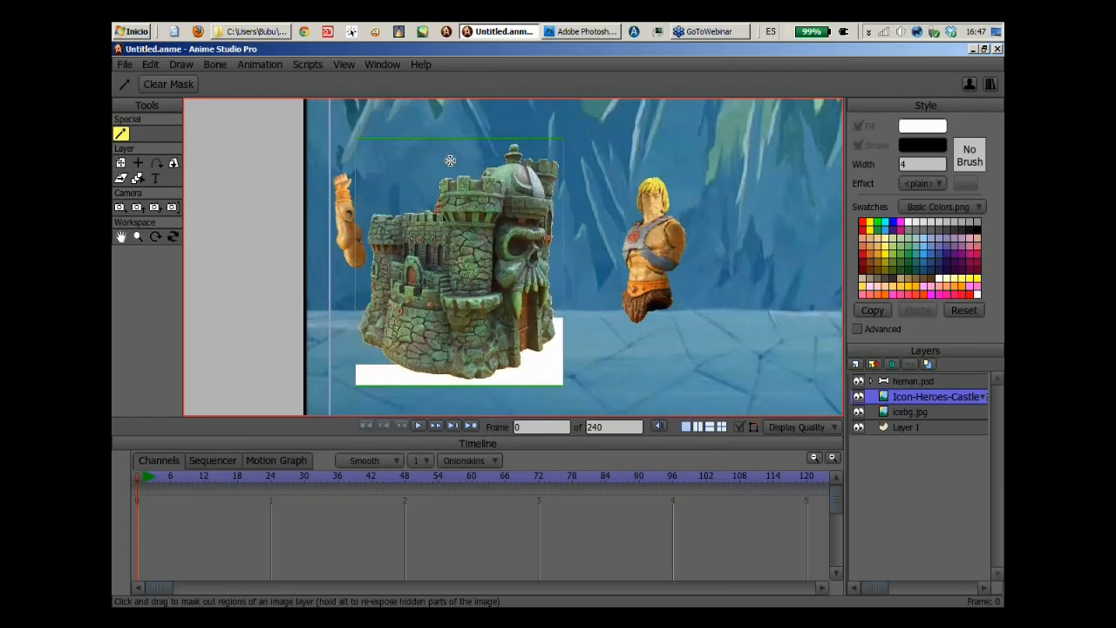
left_click_drag(459, 164, 782, 173)
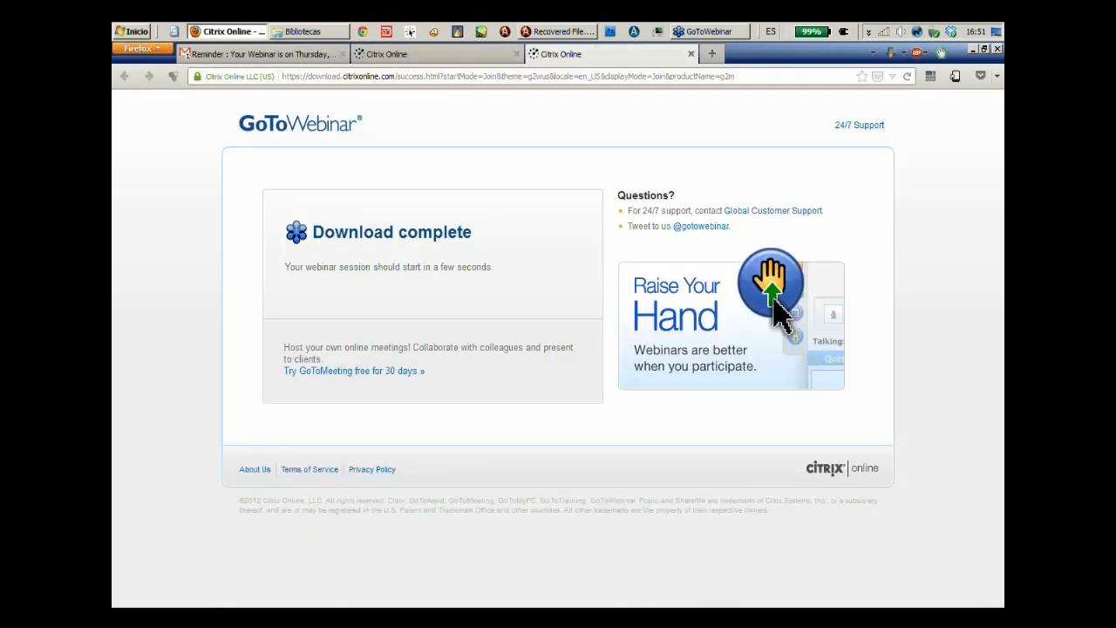
Switch to the Recovered File.anme project in Anime Studio Pro and mask out the remaining white area beneath the castle.
left_click(560, 31)
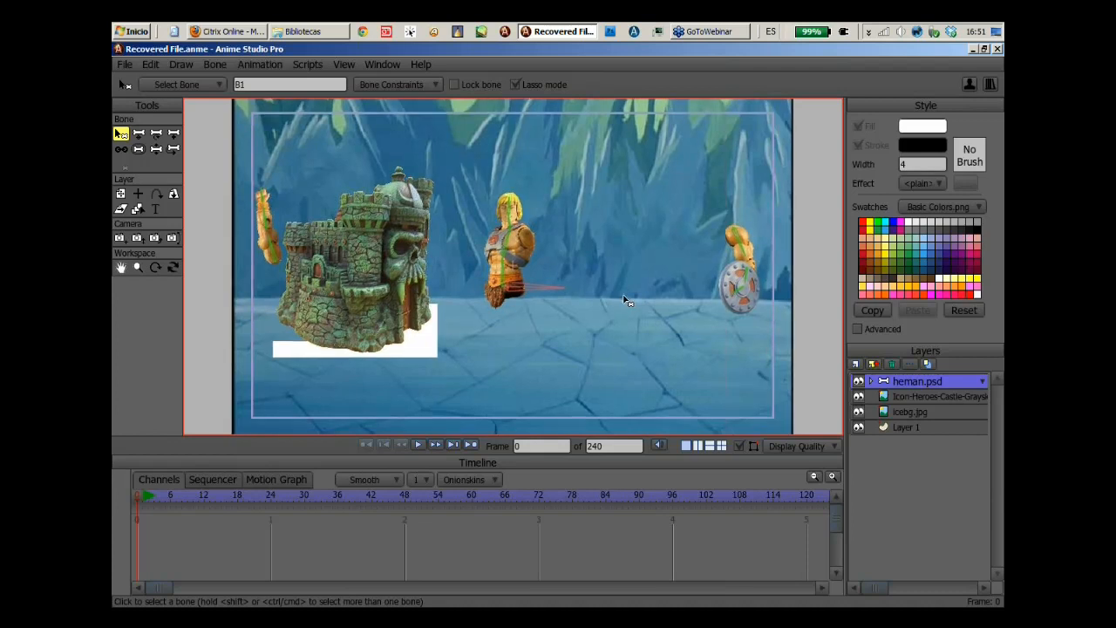
left_click_drag(623, 300, 588, 302)
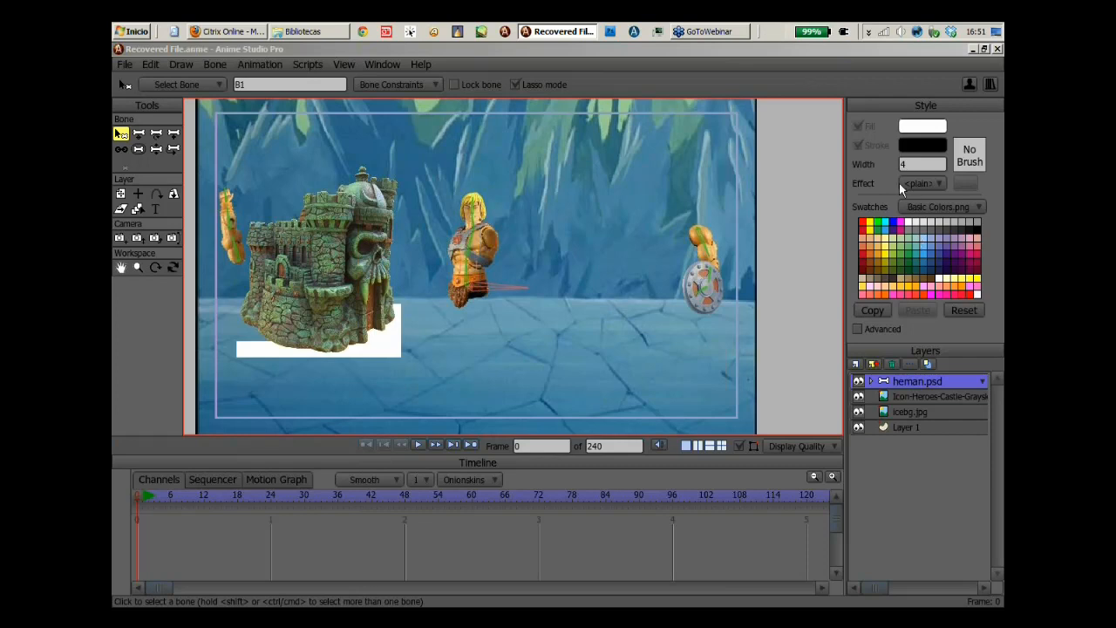
left_click(937, 402)
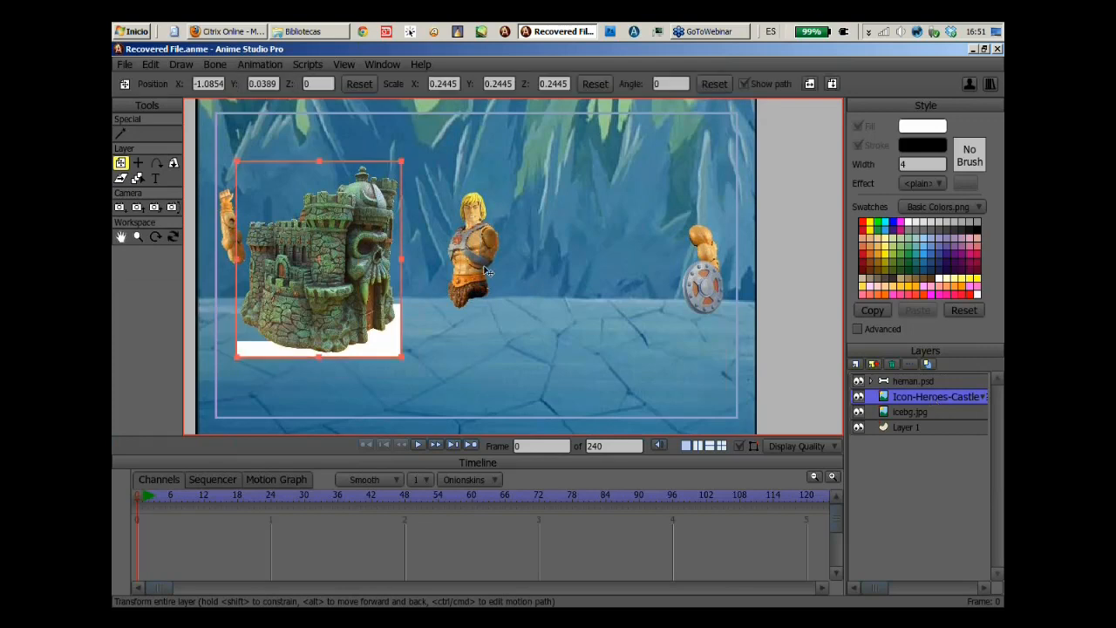
left_click_drag(483, 266, 494, 269)
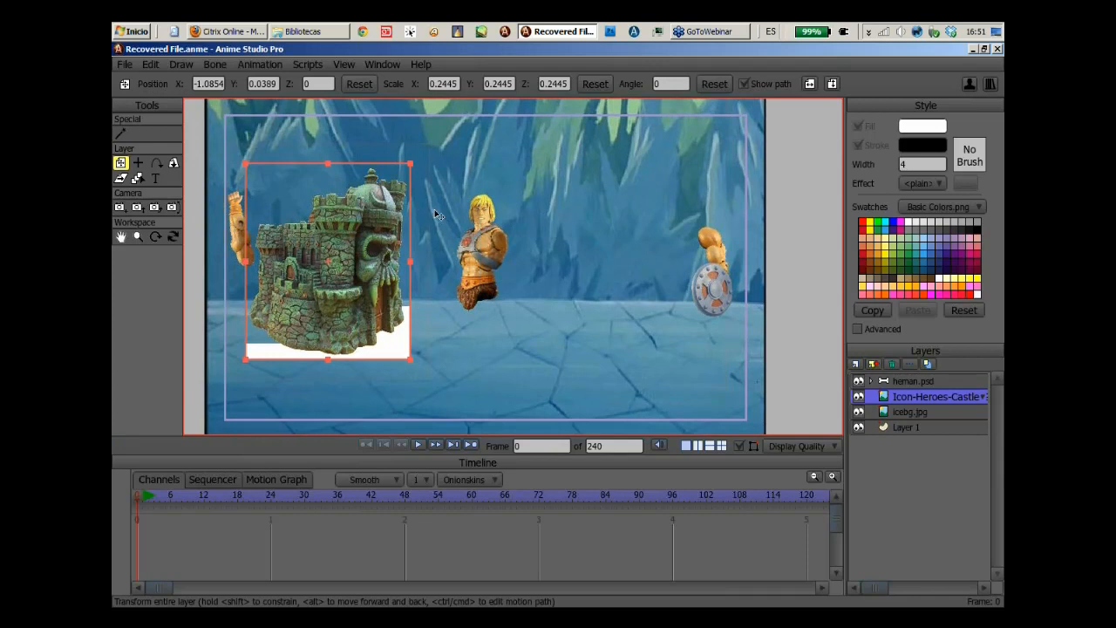
left_click_drag(435, 213, 475, 221)
left_click(120, 133)
left_click(444, 353)
Scale the heman.psd bone layer uniformly to about 0.2553 and move it right of the castle to about X 1.3085, Y -0.0702.
left_click(913, 382)
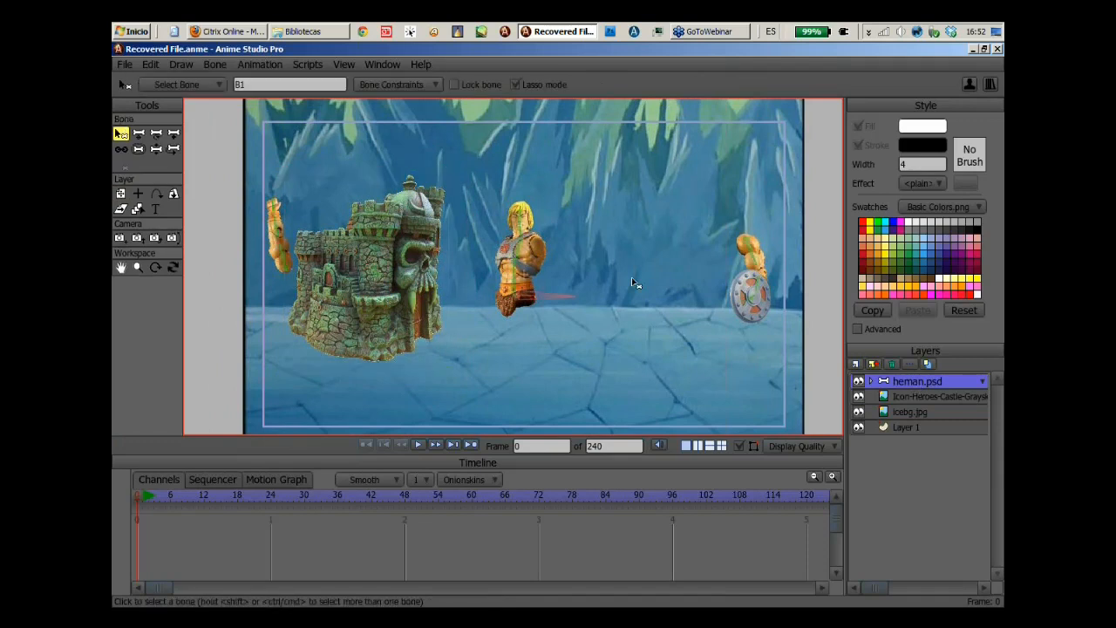
left_click_drag(635, 281, 653, 254)
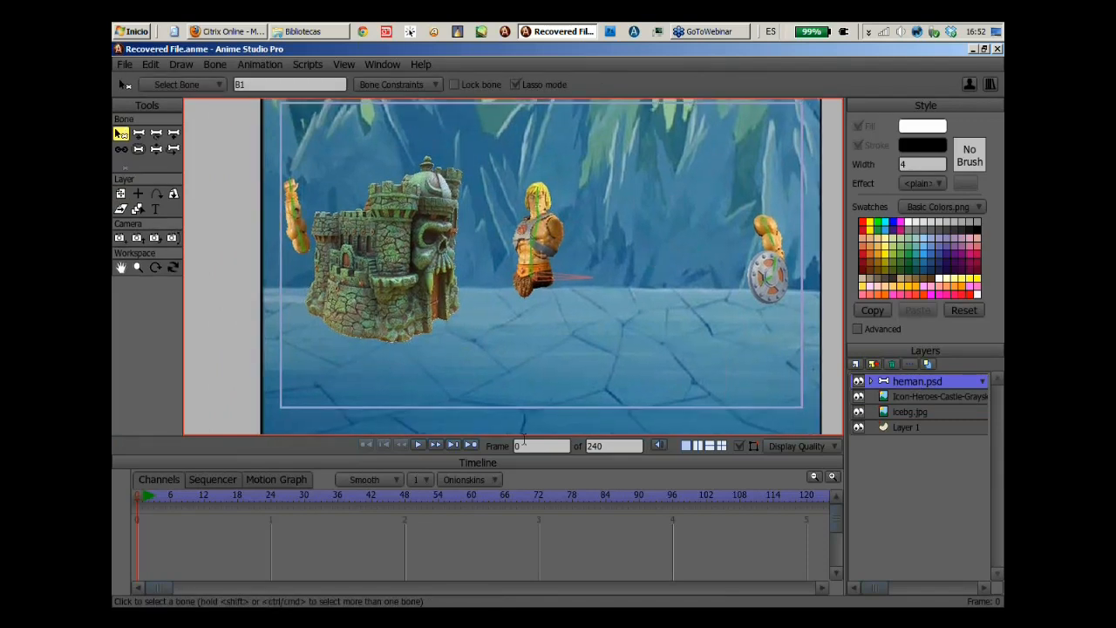
left_click_drag(523, 439, 523, 427)
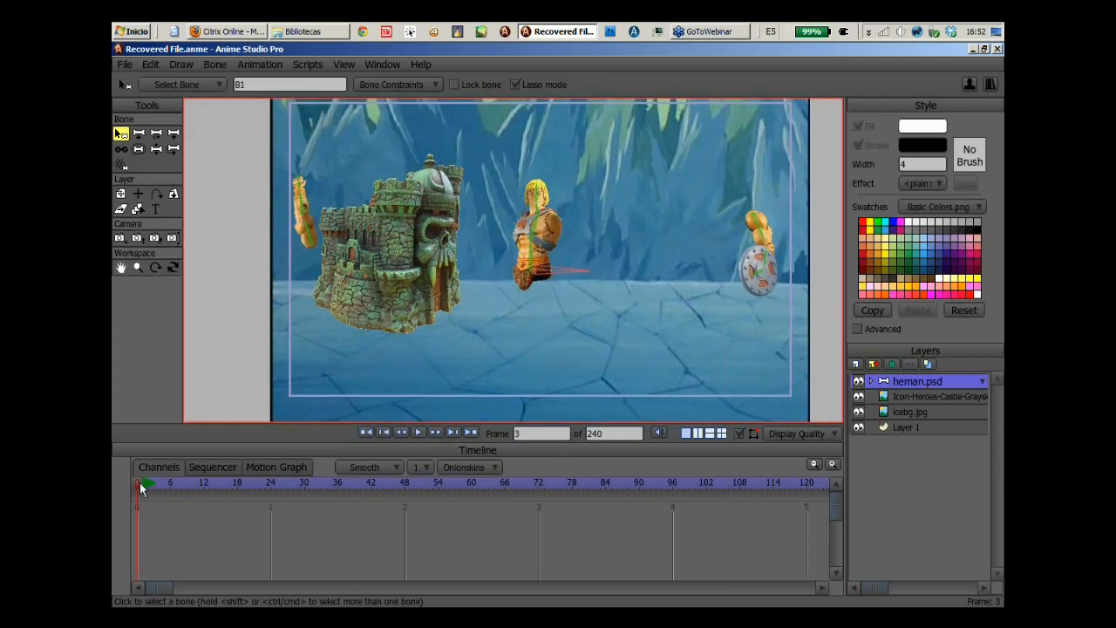
left_click(120, 195)
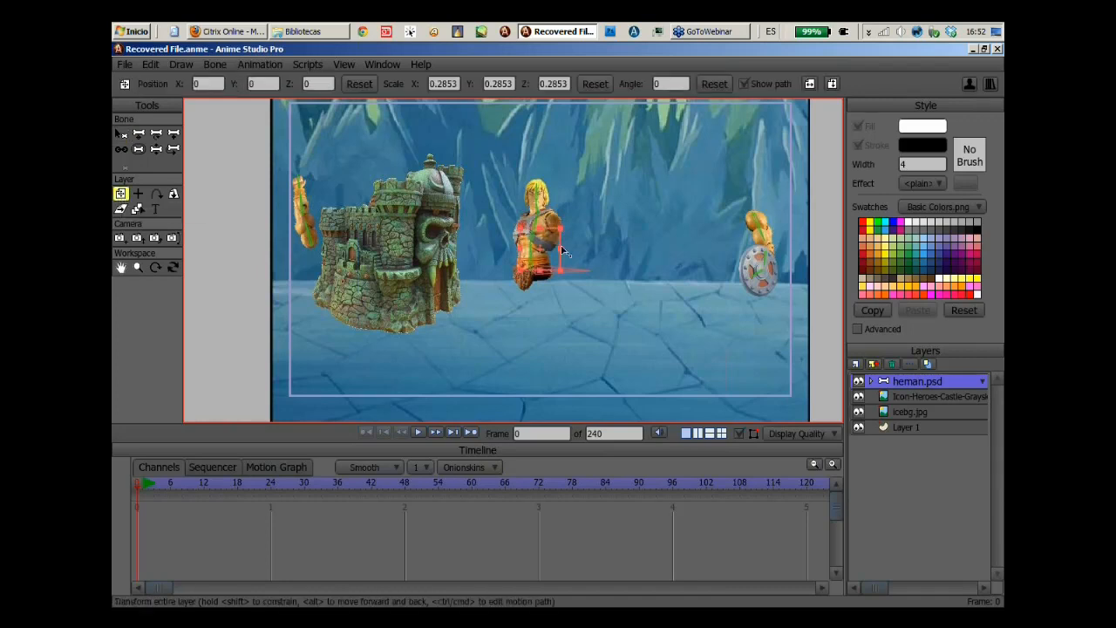
left_click_drag(551, 242, 748, 242)
Check the assembled character beside the castle at frame 2 and return to frame 0.
left_click(146, 480)
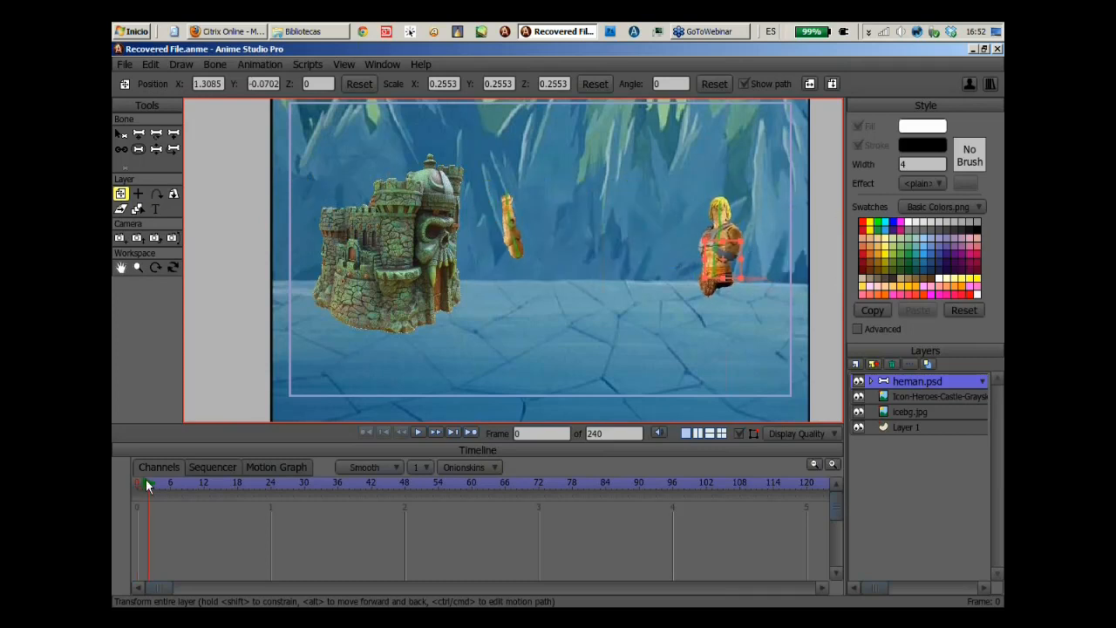
mouse_move(145, 480)
left_mouse_down()
mouse_move(136, 479)
mouse_move(148, 480)
left_mouse_up()
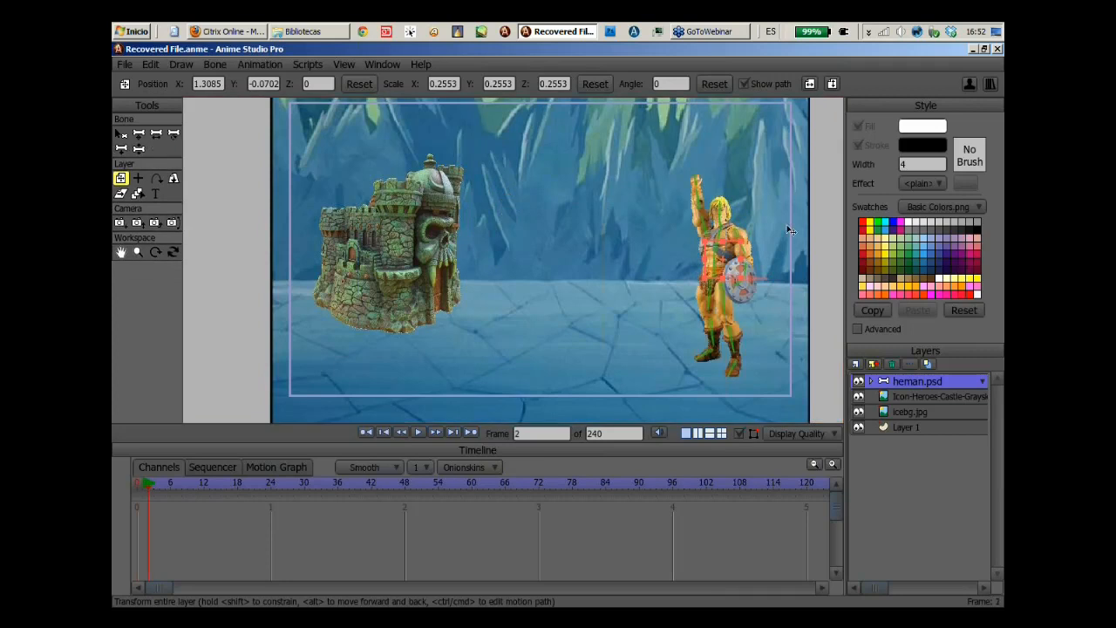
left_click_drag(712, 223, 623, 228)
left_click(133, 480)
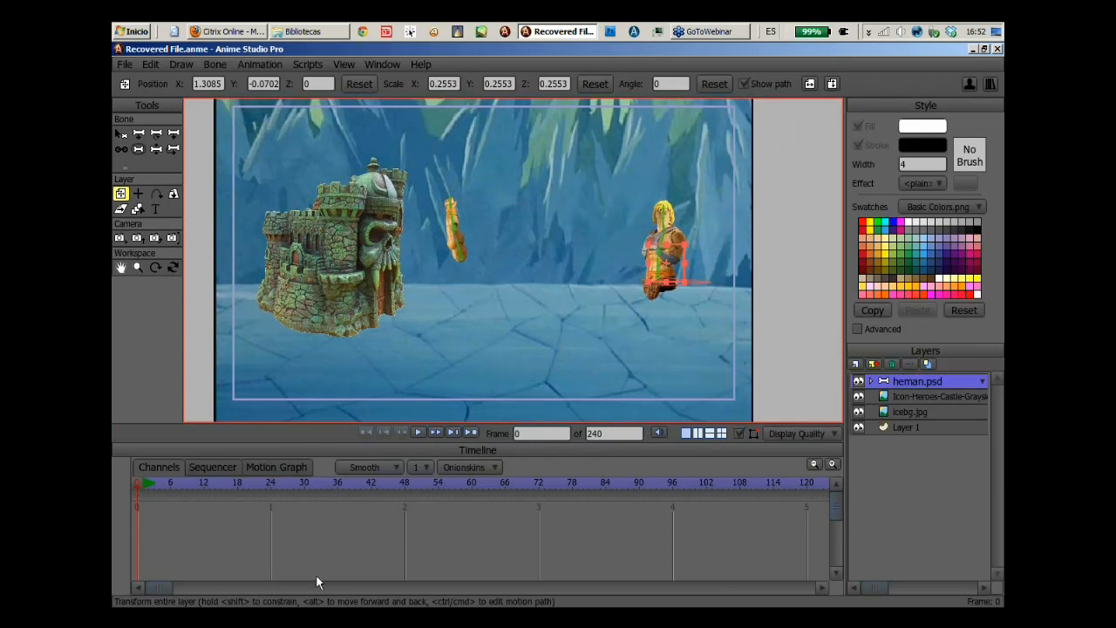
Open a second instance of Anime Studio Pro 9.2 and decline recovering the unsaved file.
right_click(575, 35)
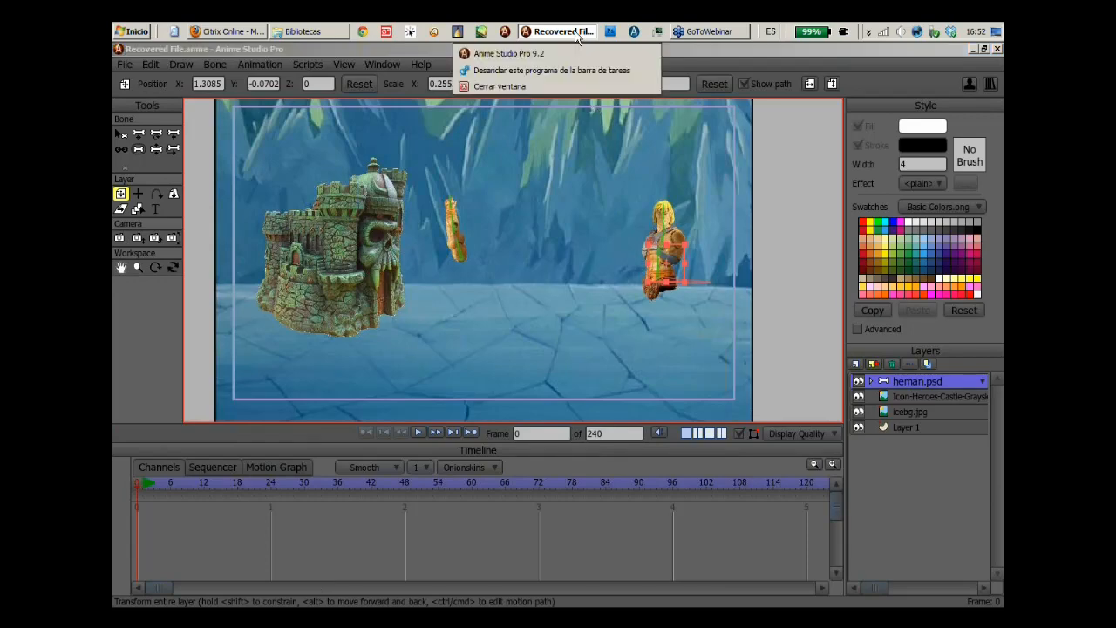
left_click(502, 85)
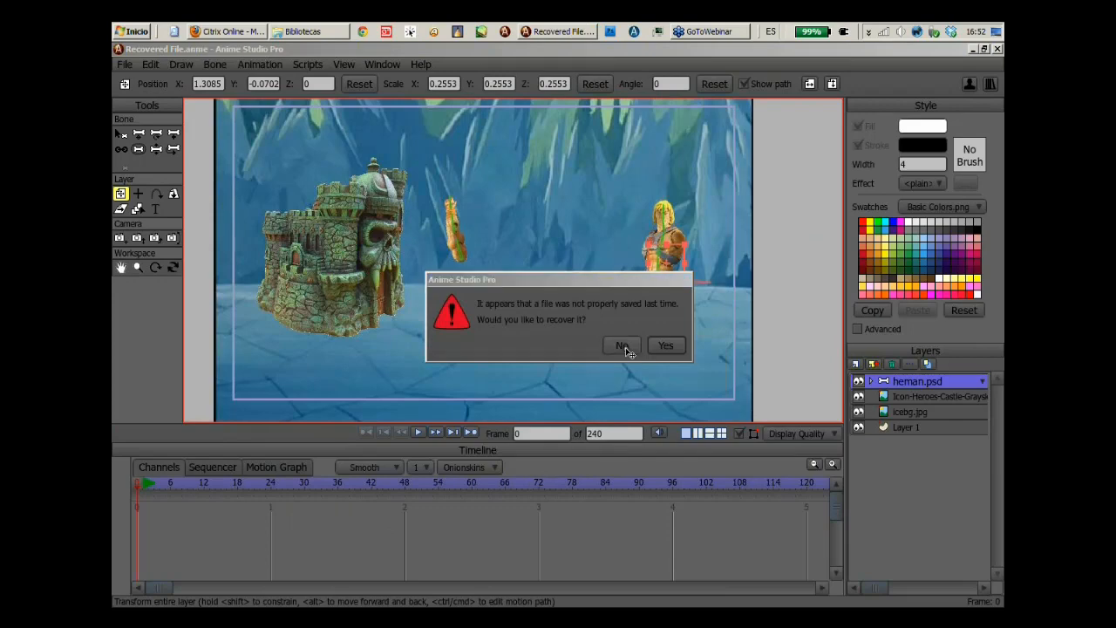
left_click(622, 347)
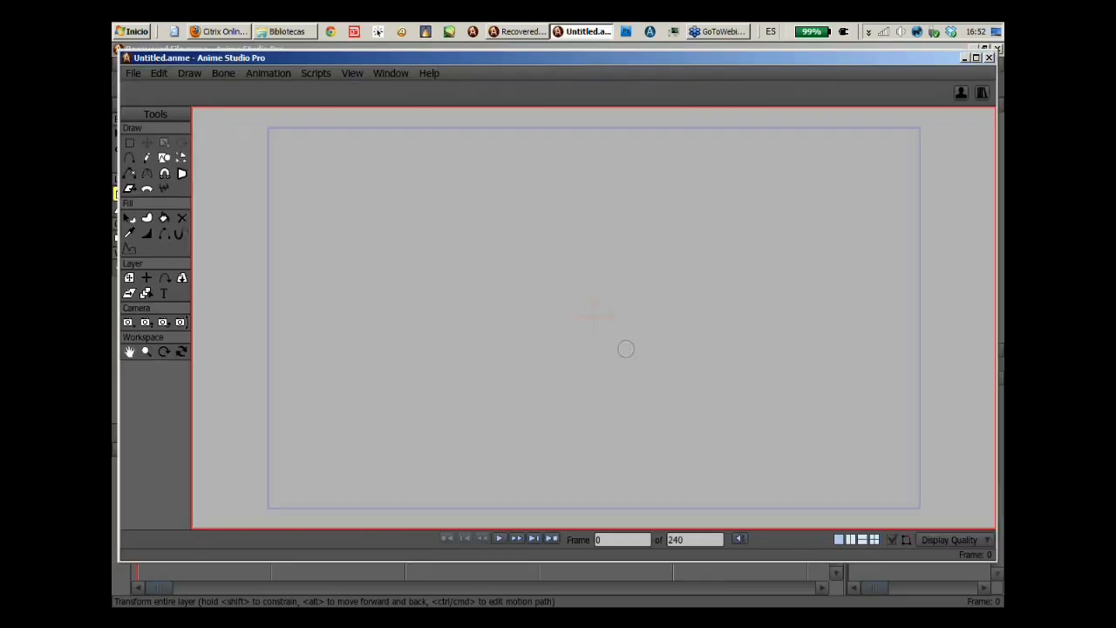
Add a bone layer to the new project and nest Layer 1 inside it.
left_click(857, 365)
left_click(894, 404)
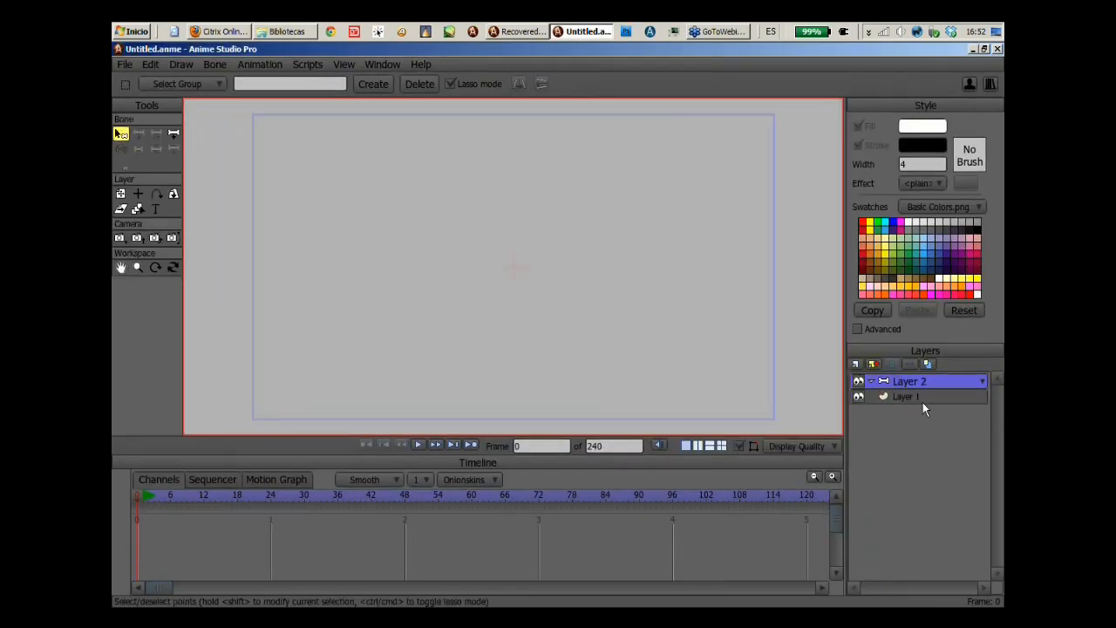
left_click_drag(924, 401, 920, 390)
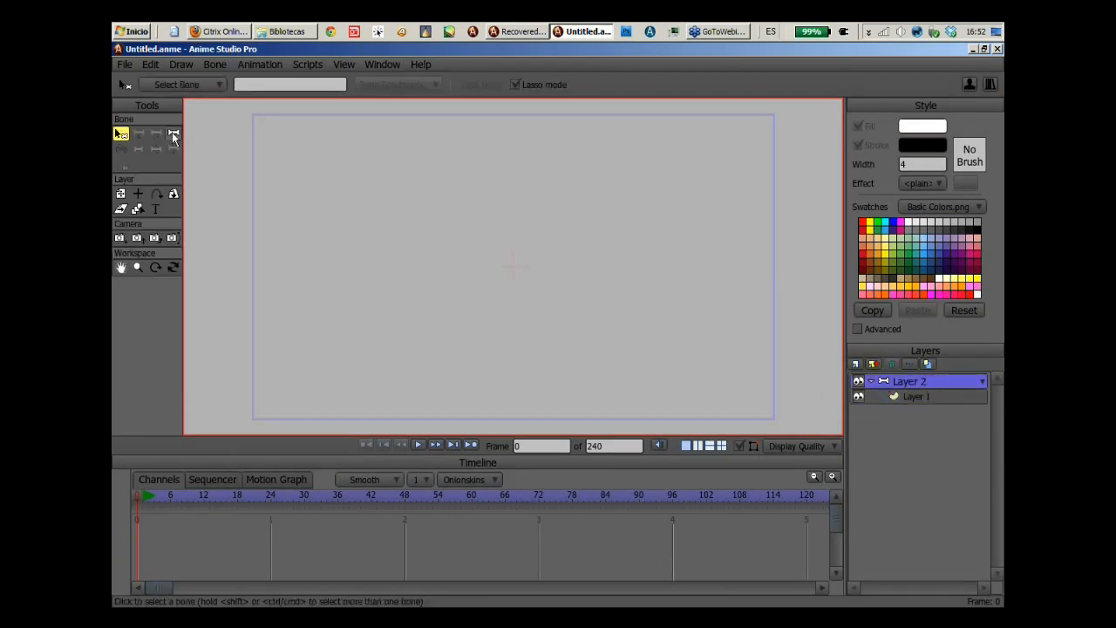
Draw two separate vertical bones, one on each side of the canvas, and enlarge the timeline area.
left_click(173, 132)
left_click_drag(393, 317, 391, 229)
left_click_drag(612, 319, 613, 237)
left_click_drag(661, 460, 661, 448)
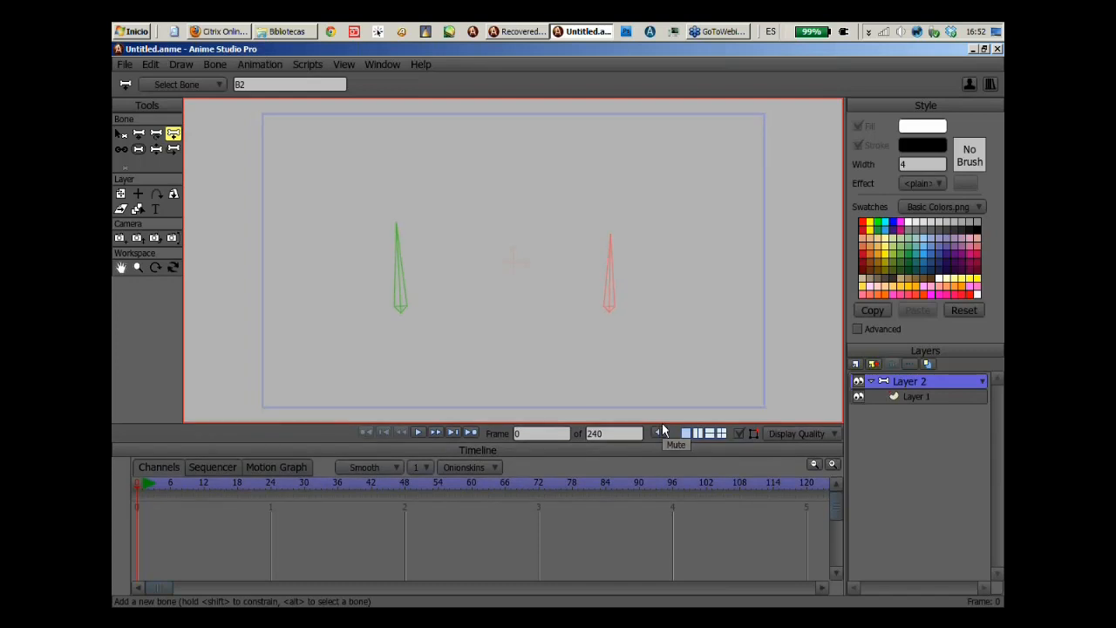
Test how each of the two bones swings independently at frame 0 using Manipulate Bones.
left_click(153, 149)
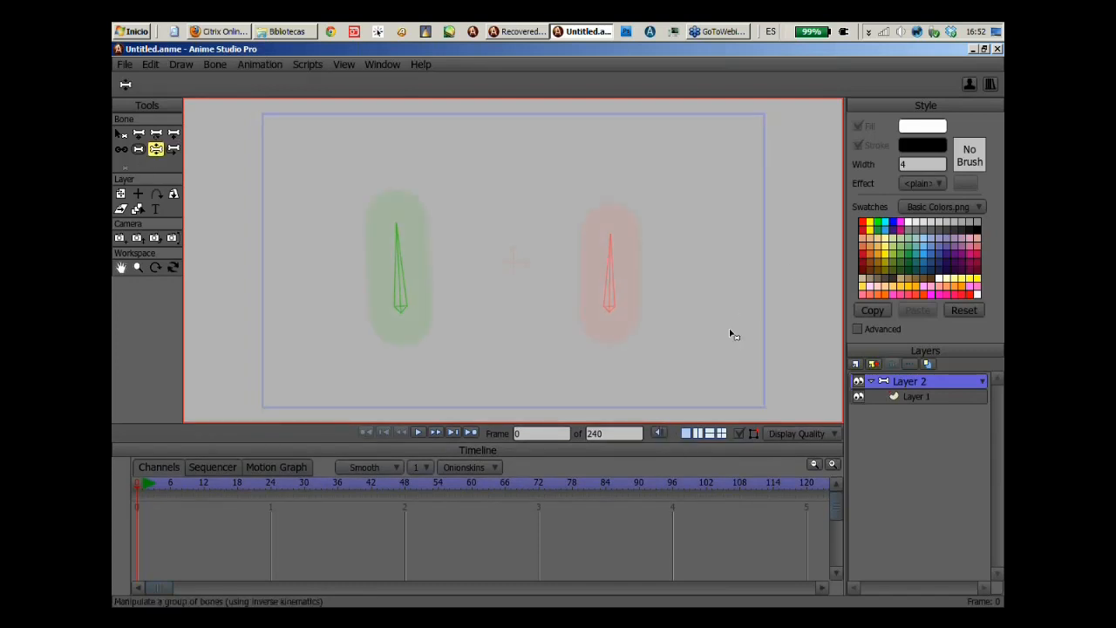
left_click_drag(720, 444, 719, 428)
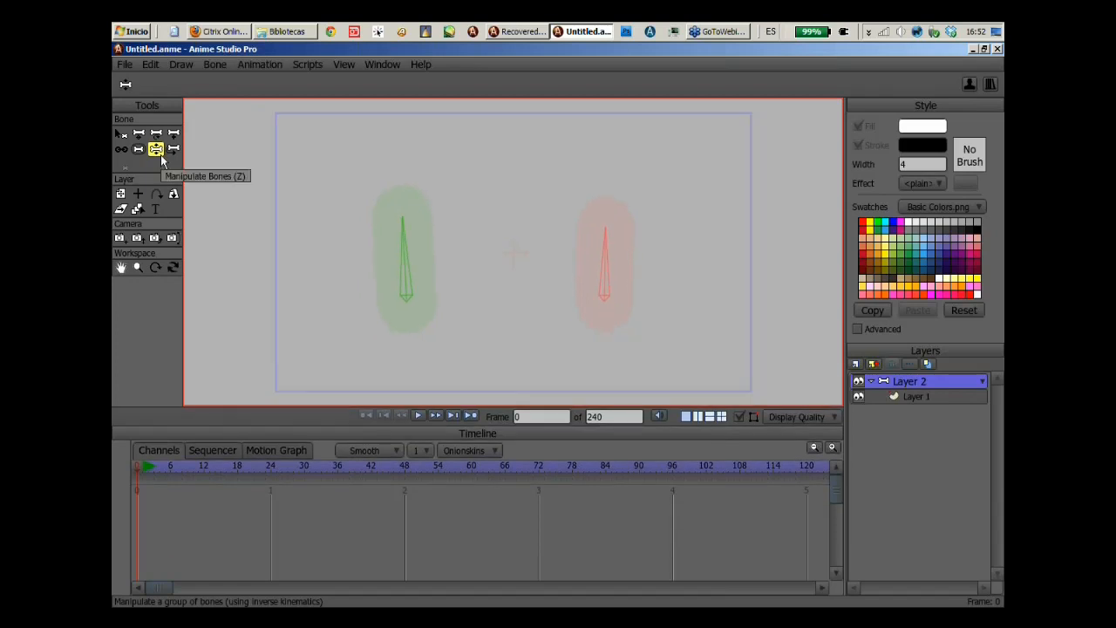
left_click(421, 221)
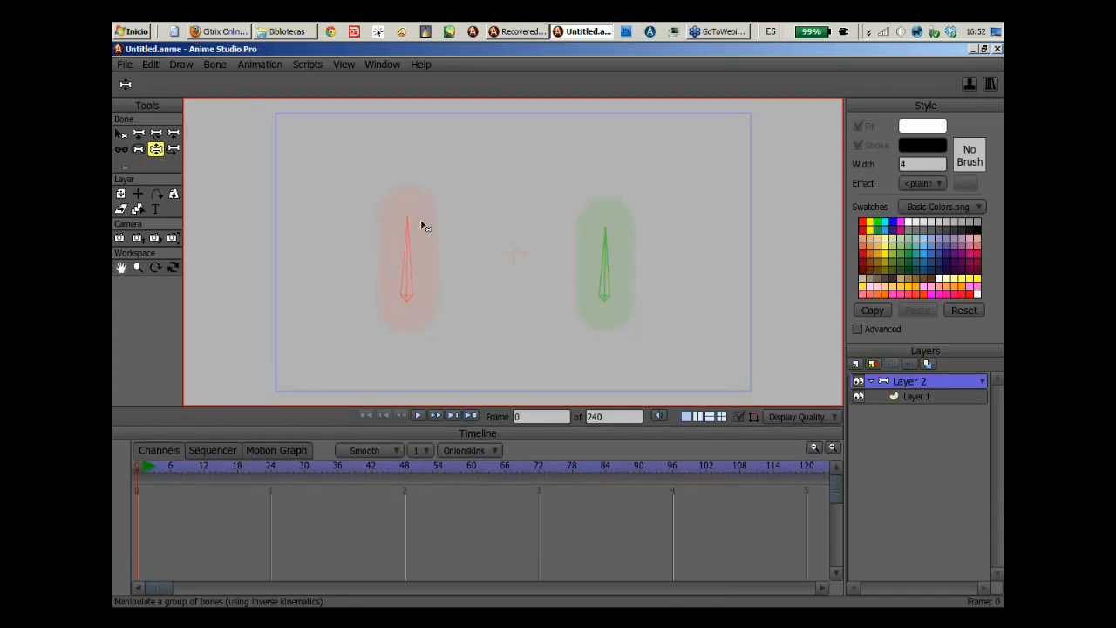
left_click_drag(422, 221, 388, 222)
left_click_drag(613, 237, 636, 225)
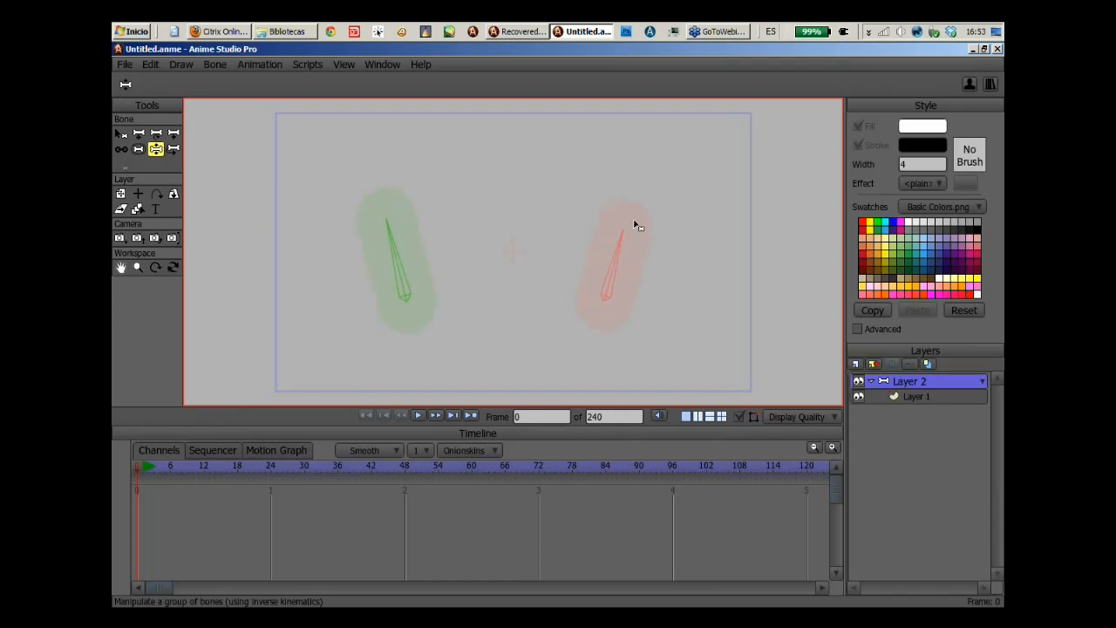
left_click_drag(406, 212, 441, 224)
left_click_drag(636, 229, 598, 203)
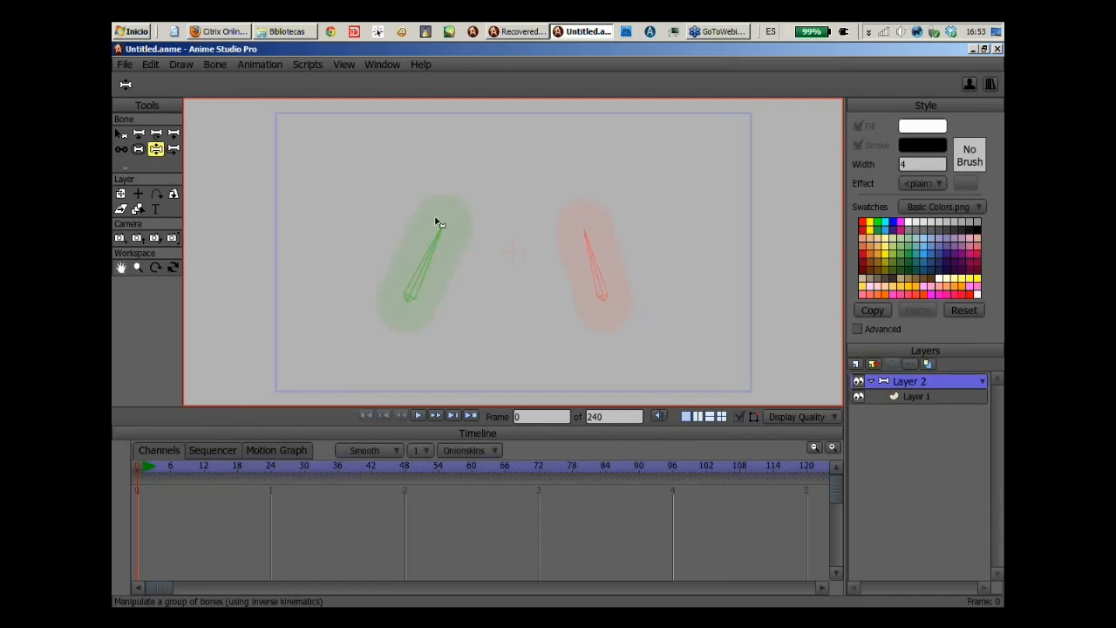
left_click_drag(438, 219, 384, 216)
left_click_drag(588, 232, 600, 231)
left_click(386, 232)
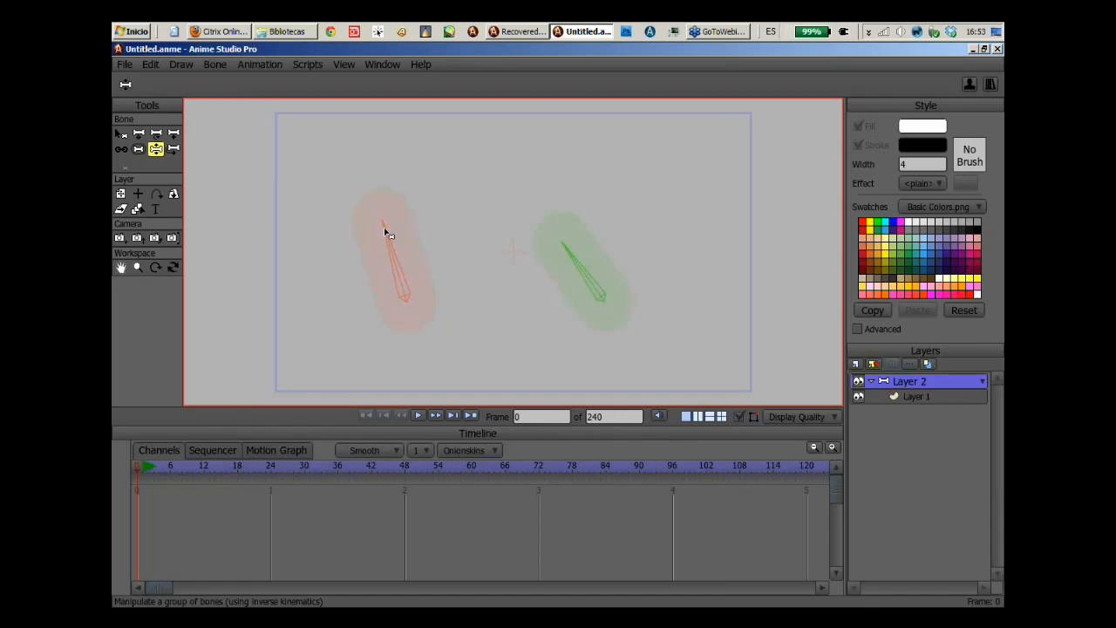
left_click_drag(386, 232, 323, 277)
left_click_drag(568, 262, 547, 270)
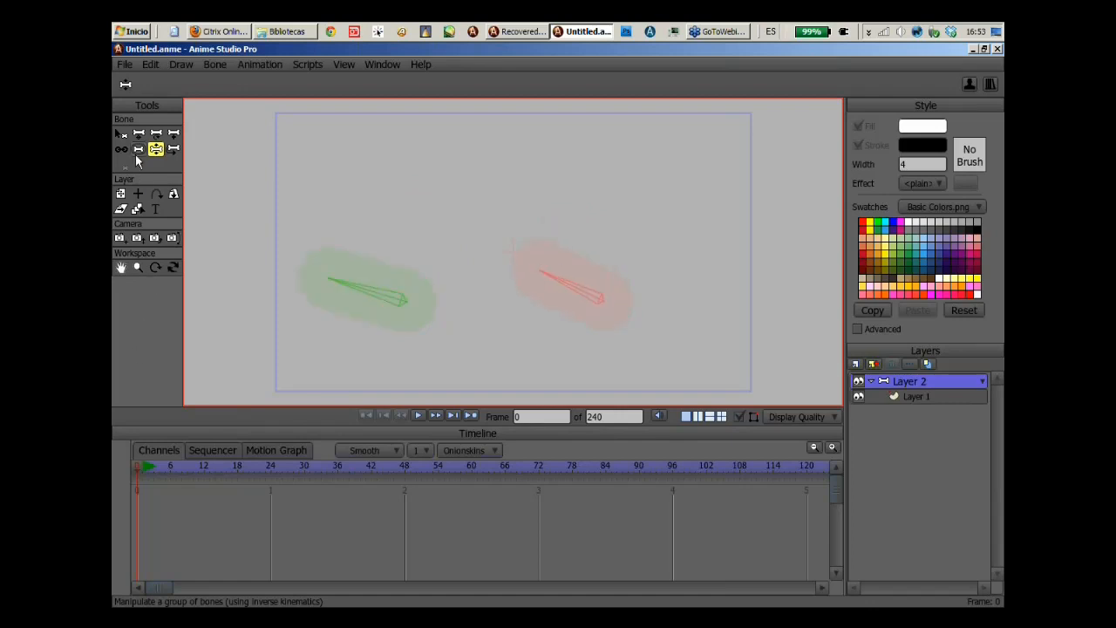
At frame 12, rotate the left bone outward to the left with Manipulate Bones to key its pose.
left_click(121, 136)
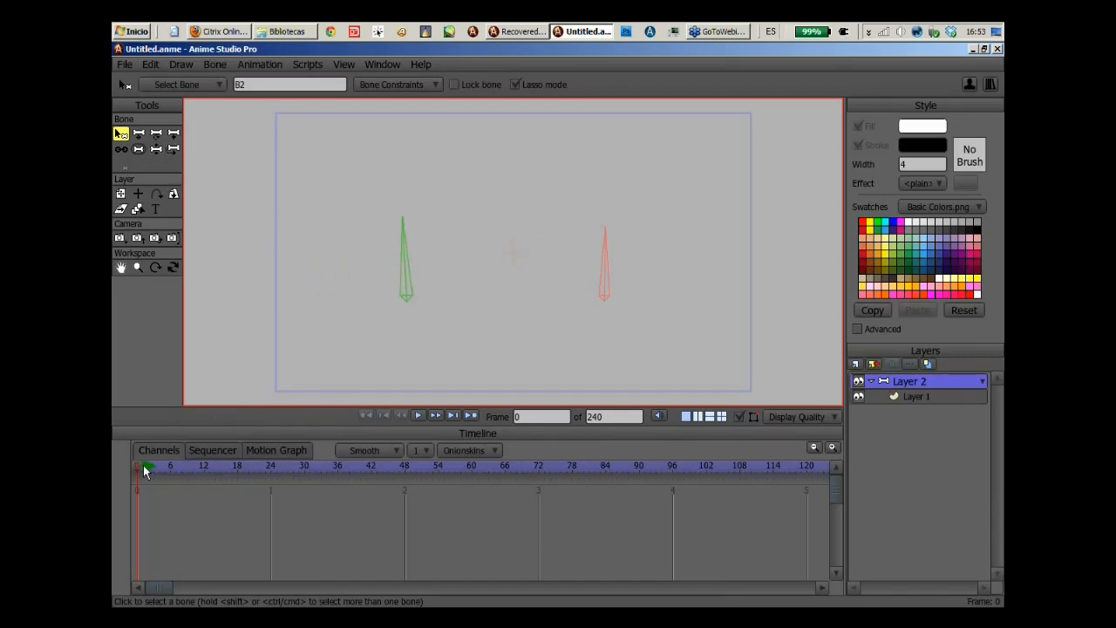
left_click_drag(140, 468, 204, 468)
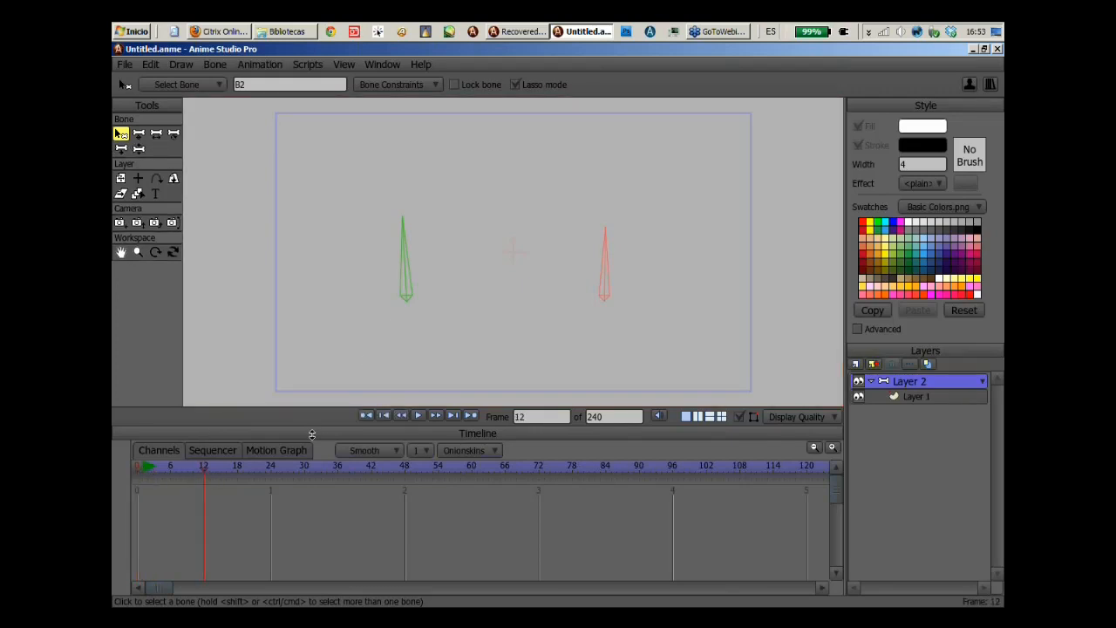
left_click(137, 149)
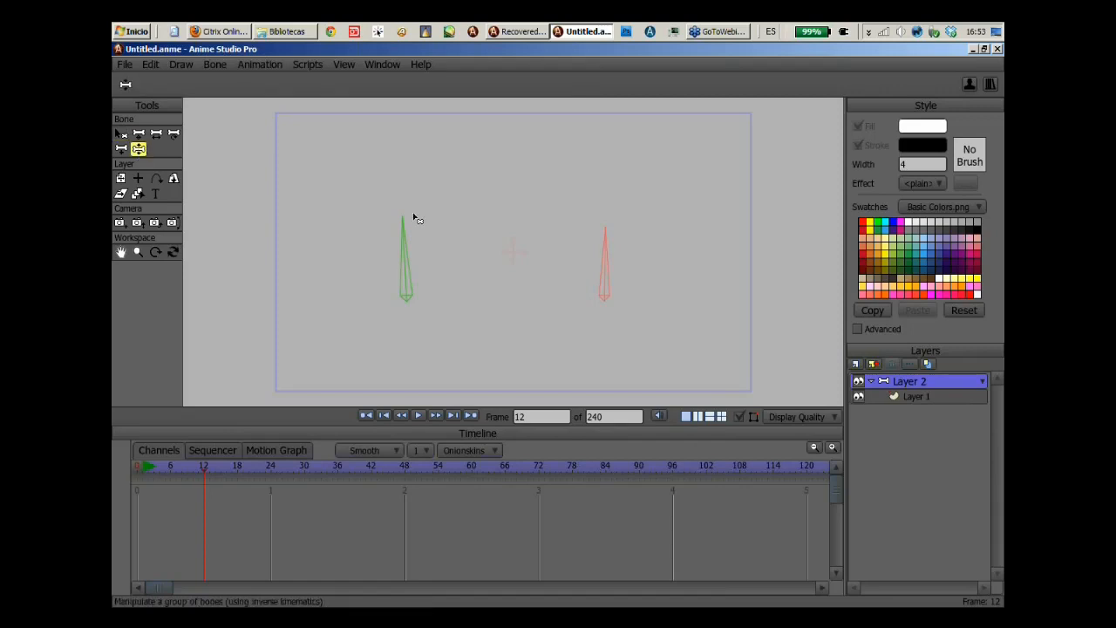
left_click_drag(403, 228, 322, 253)
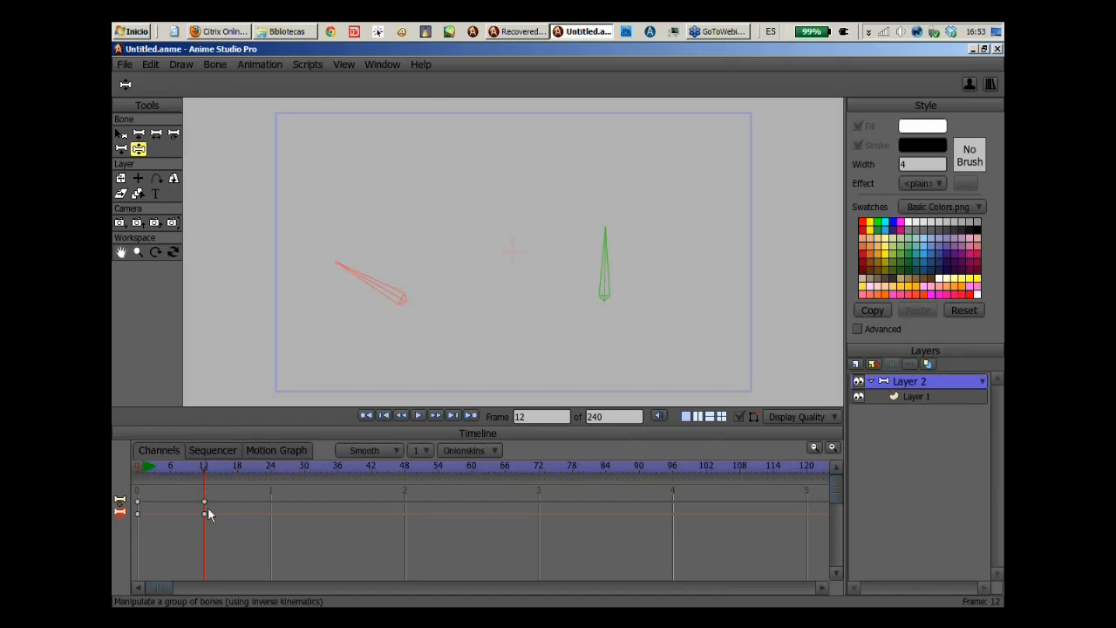
Preview the left bone's motion from frame 0, and at frame 21 rotate it inward to the right to key that pose.
left_click(136, 469)
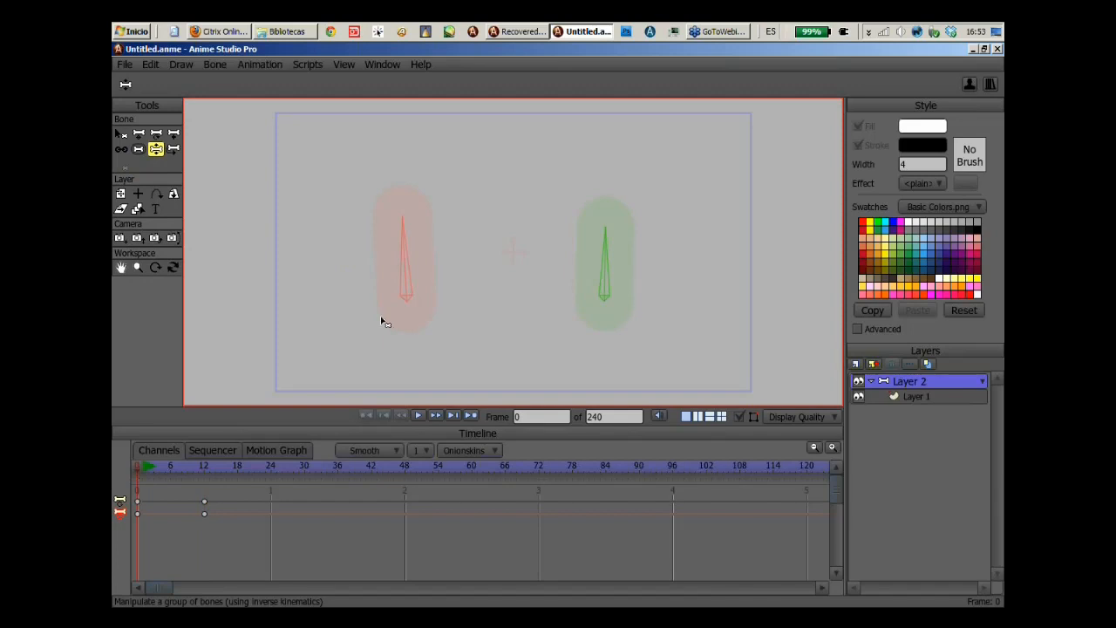
left_click(145, 467)
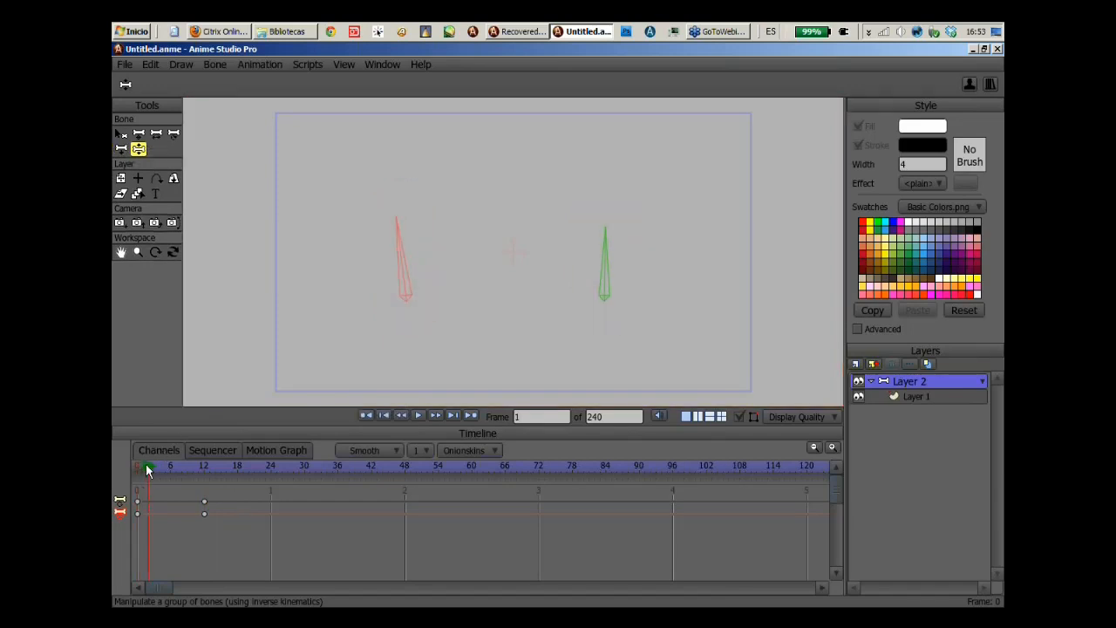
left_click_drag(146, 468, 206, 481)
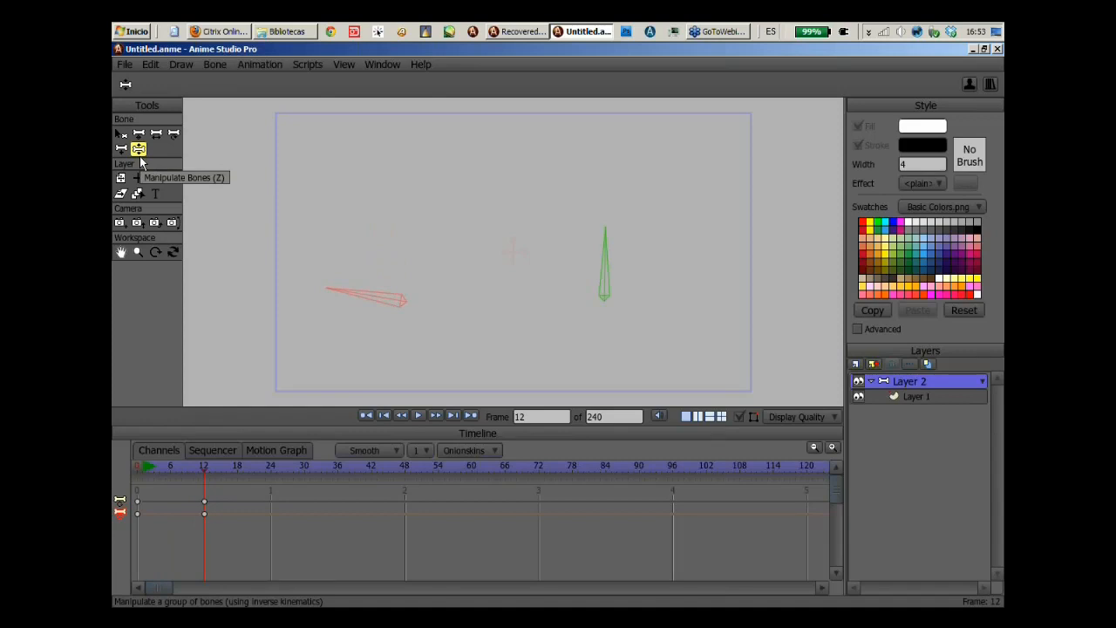
left_click_drag(204, 464, 253, 476)
left_click_drag(349, 304, 433, 278)
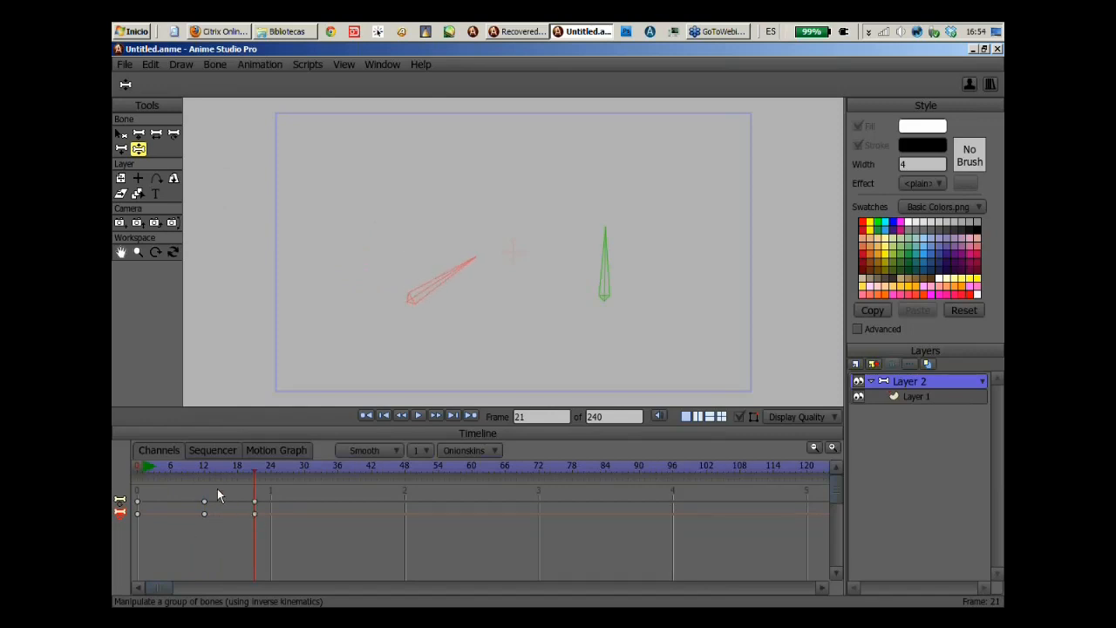
Preview the animation from the start, and examine the timeline keyframes of the left and right bones by selecting each one.
left_click(141, 469)
left_click_drag(144, 471, 293, 514)
left_click(120, 135)
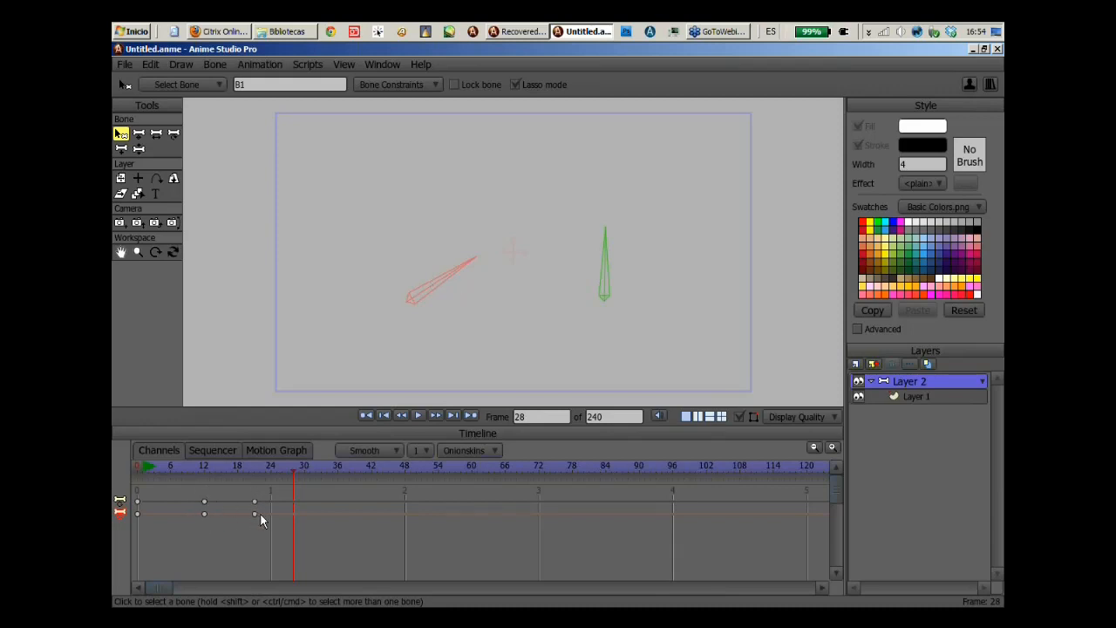
left_click_drag(147, 468, 255, 474)
left_click(605, 250)
left_click_drag(146, 514, 368, 523)
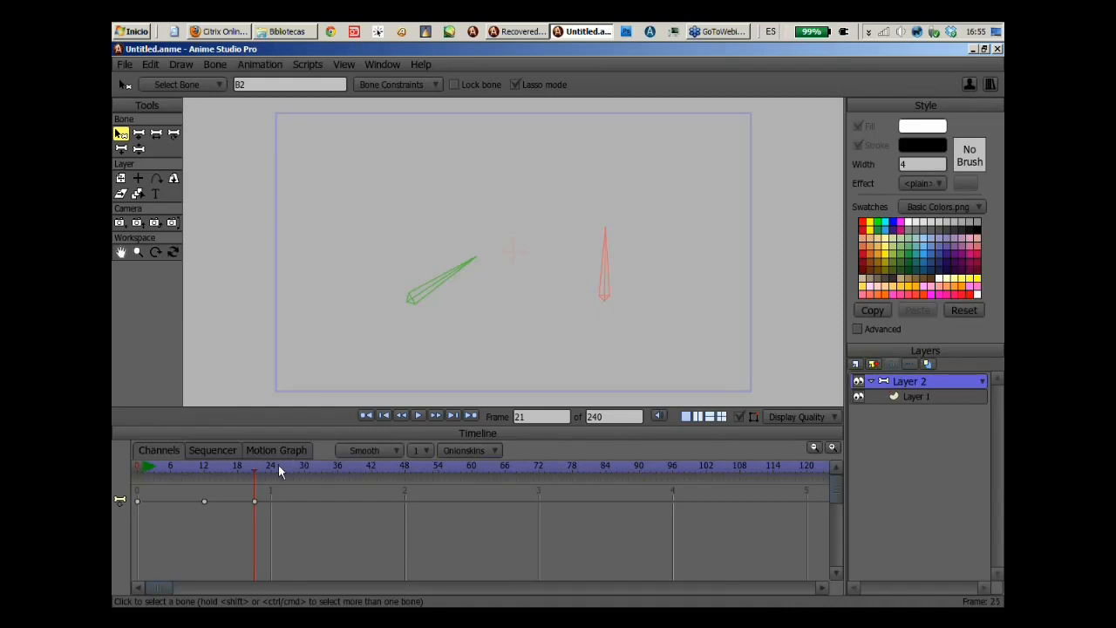
At frame 36, rotate the right bone inward until it lies nearly horizontal toward the left bone, and preview the motion.
left_click_drag(278, 464, 337, 474)
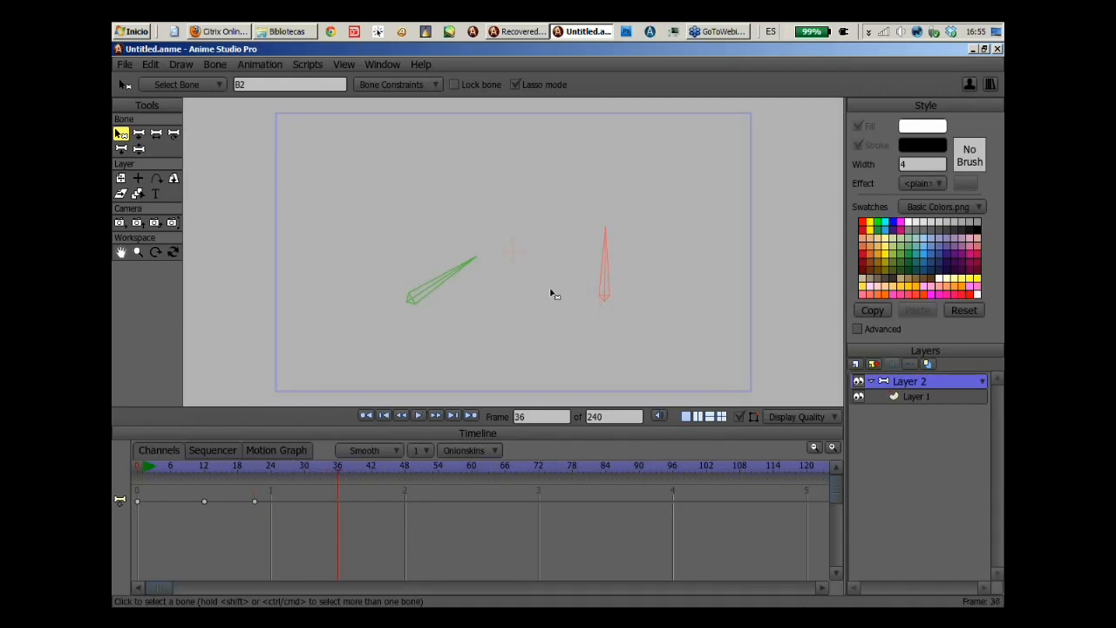
key("z")
left_click_drag(611, 239, 555, 264)
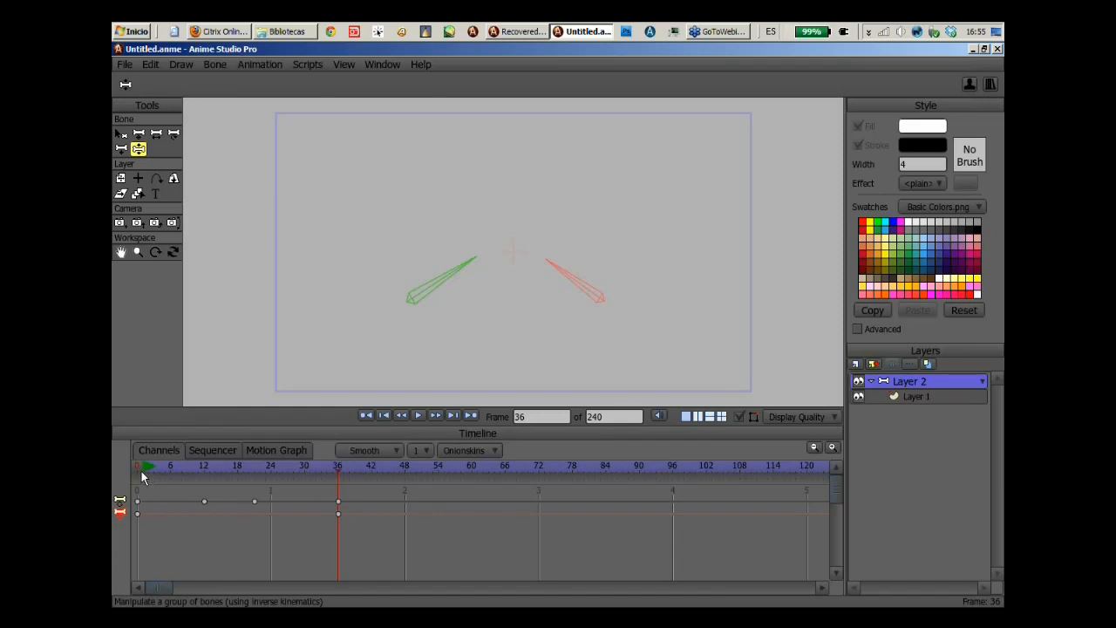
left_click_drag(138, 467, 338, 471)
left_click_drag(546, 261, 533, 305)
left_click_drag(160, 470, 362, 494)
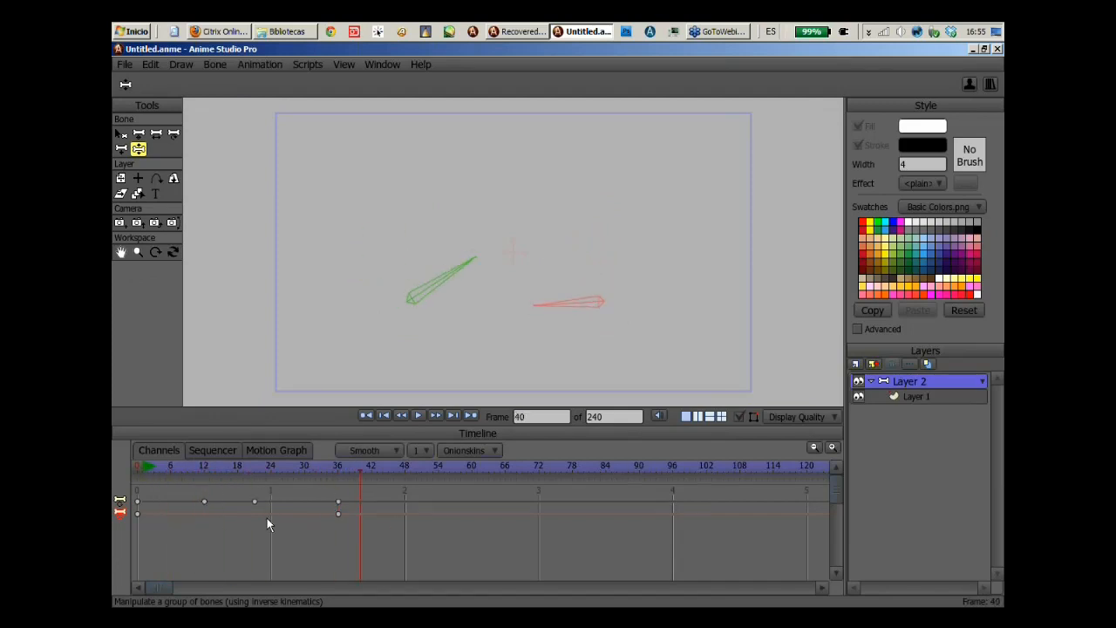
Select the left and right bones alternately to compare their keyframes, checking both poses at frame 21 as well.
left_click(444, 281)
key("ctrl+z")
left_click(121, 134)
left_click(446, 279)
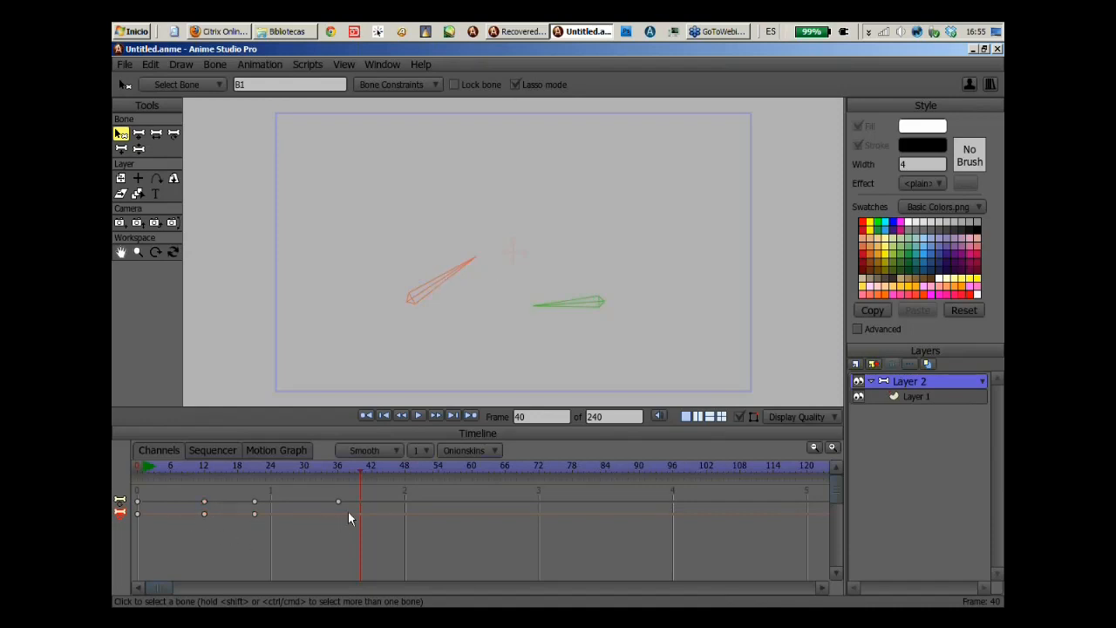
left_click(580, 305)
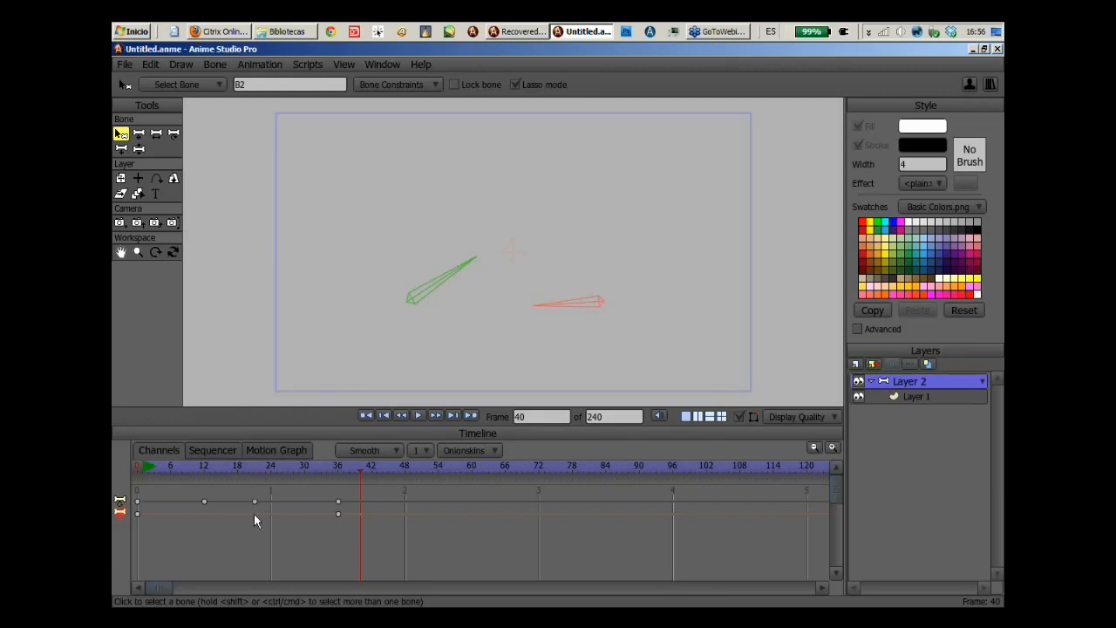
left_click(257, 465)
left_click(452, 277)
left_click(253, 514)
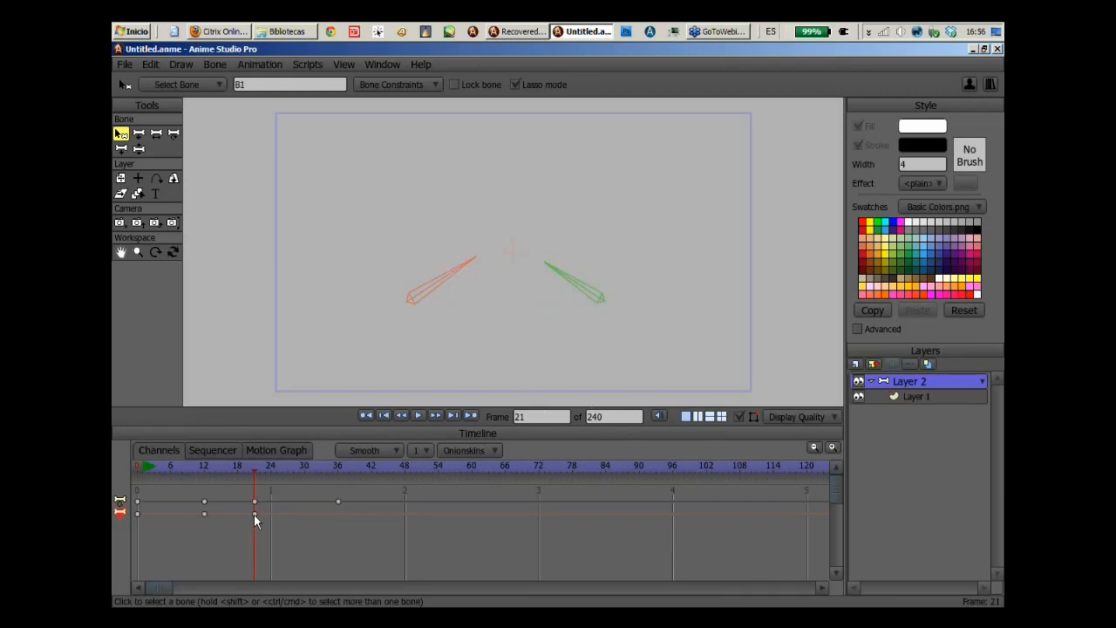
left_click(496, 375)
left_click(562, 301)
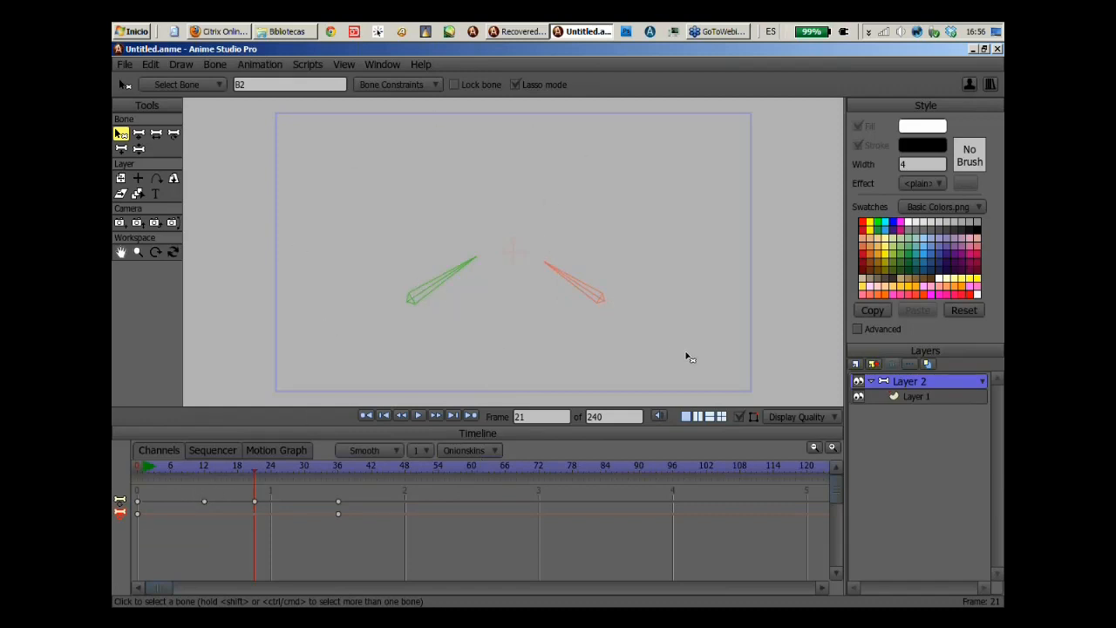
Delete all bone keyframes after frame 0 from the timeline.
left_click_drag(254, 465, 215, 467)
left_click_drag(197, 531, 363, 486)
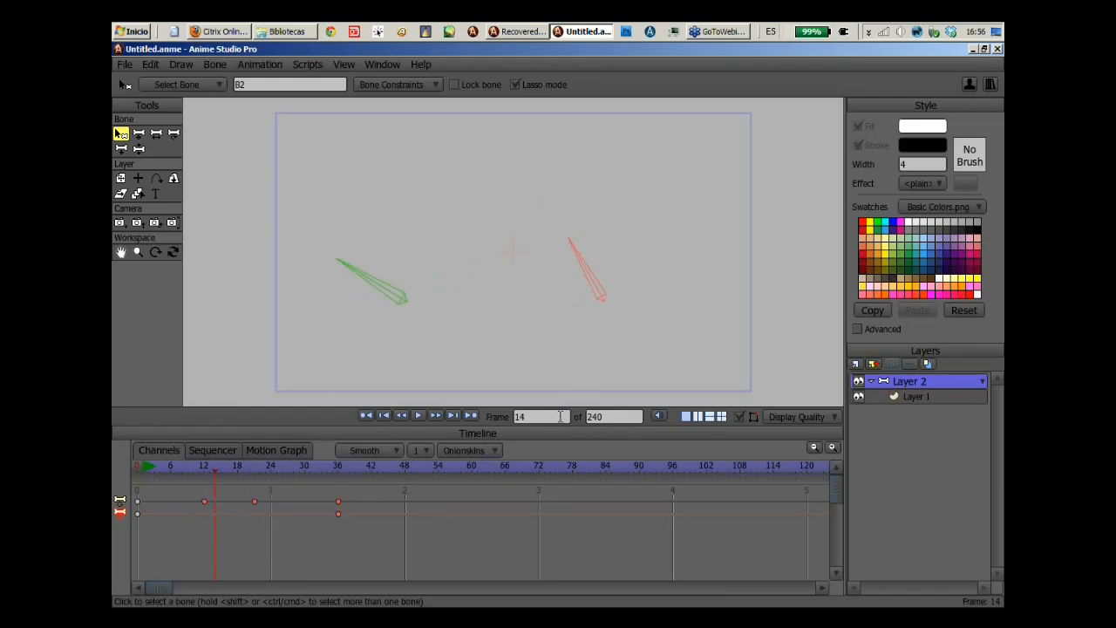
key("Delete")
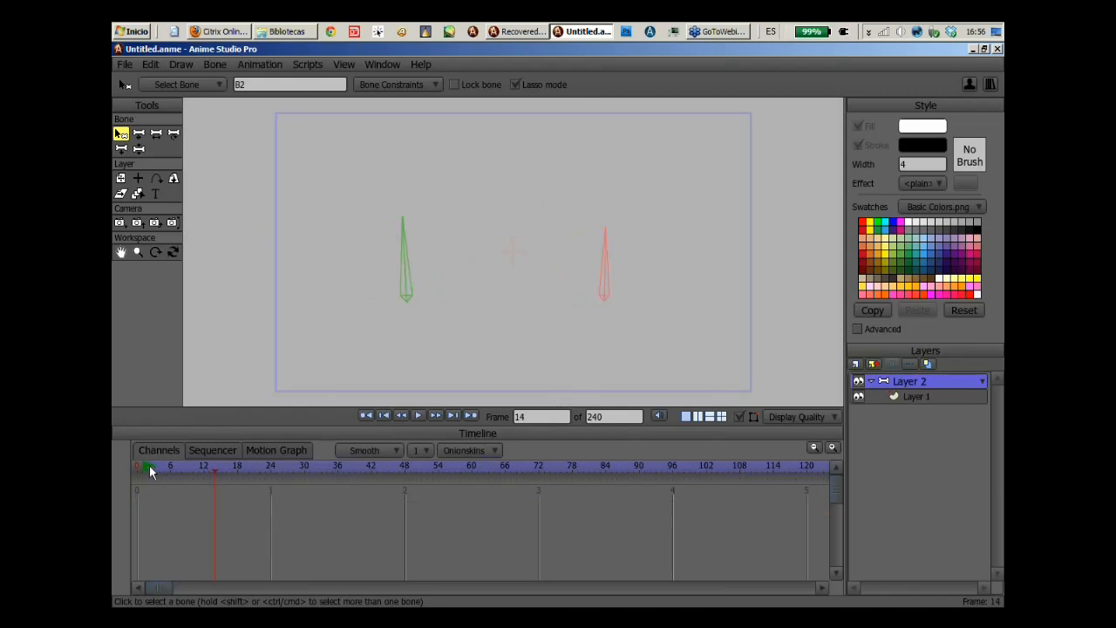
Rotate the left bone flat to the left at frame 12 and back upright at frame 24 with Manipulate Bones.
left_click_drag(149, 466, 202, 474)
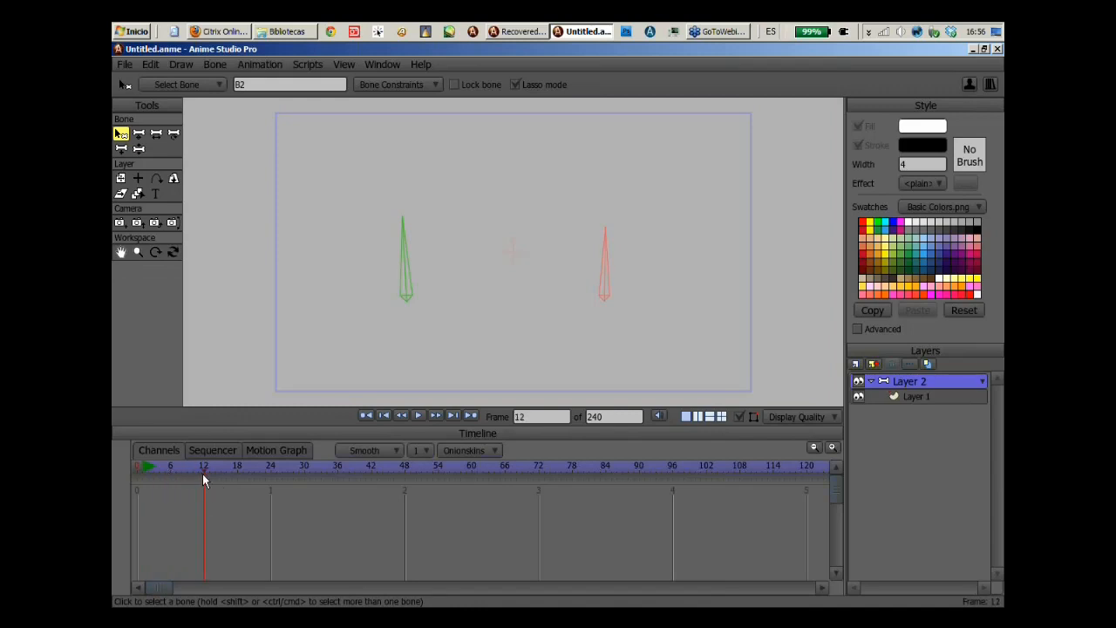
left_click(139, 149)
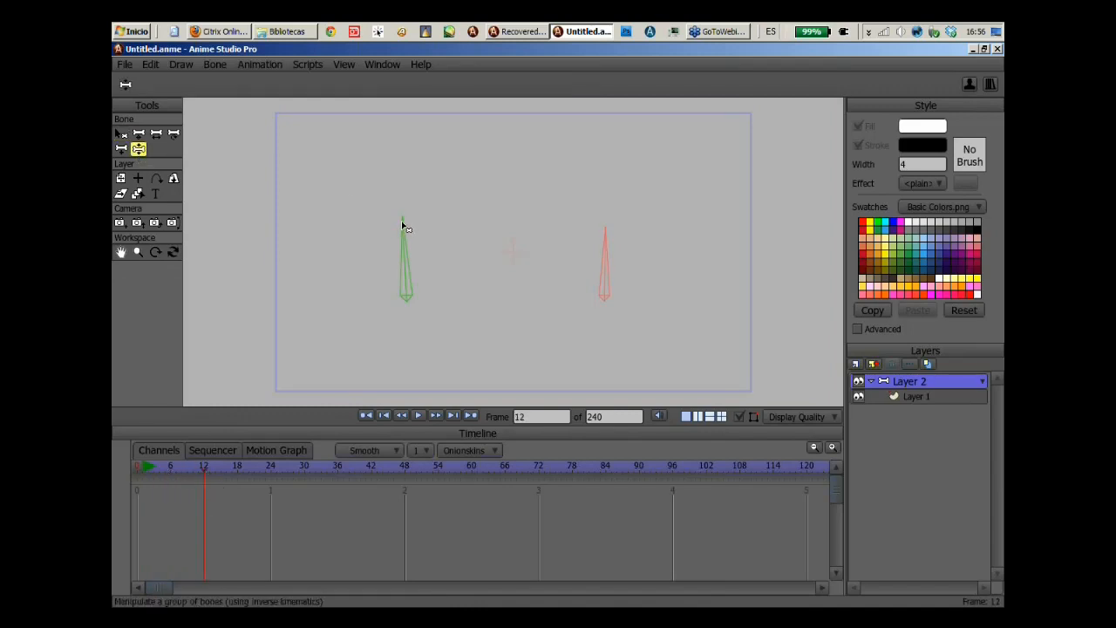
left_click_drag(403, 225, 336, 304)
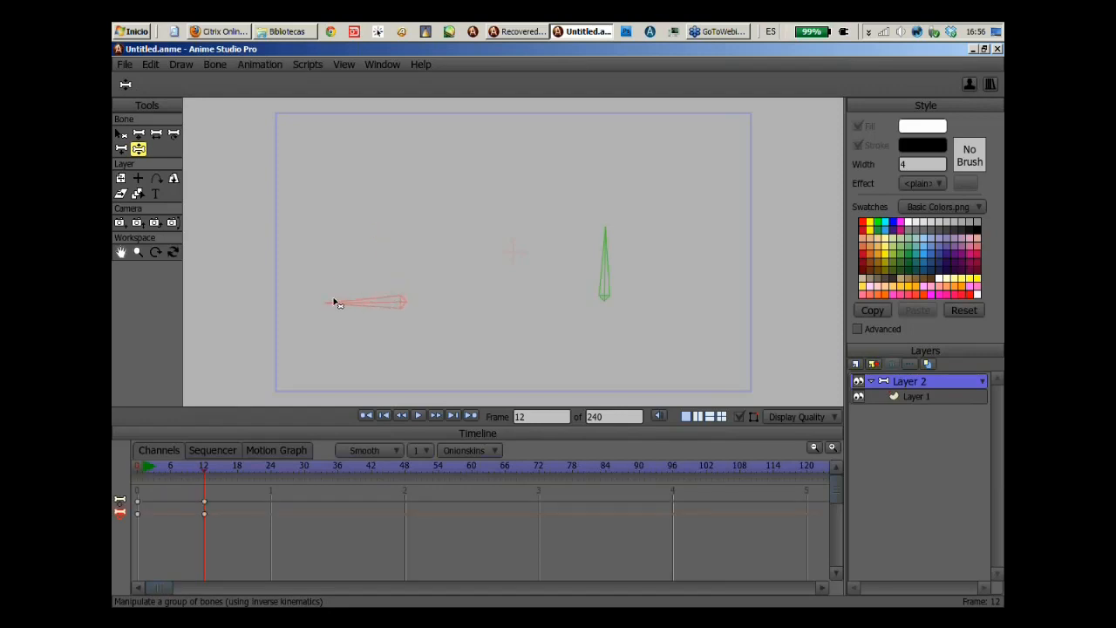
left_click_drag(140, 467, 260, 485)
left_click_drag(348, 309, 404, 242)
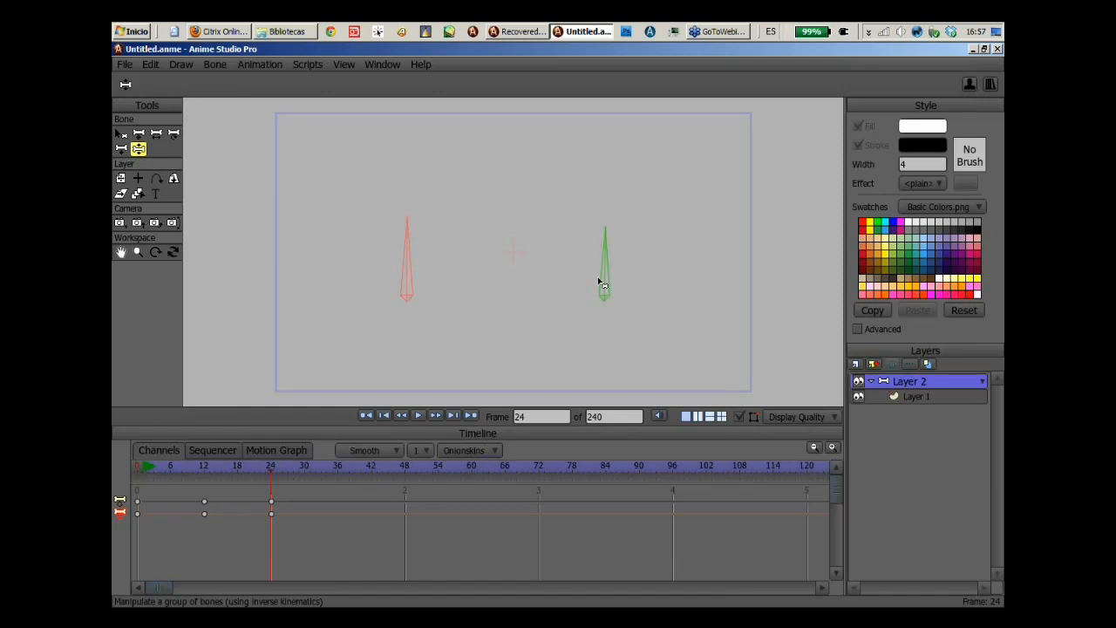
At frame 36, rotate the right bone outward to a horizontal position with Manipulate Bones and preview the animation.
left_click_drag(278, 466, 339, 470)
left_click_drag(606, 234, 663, 305)
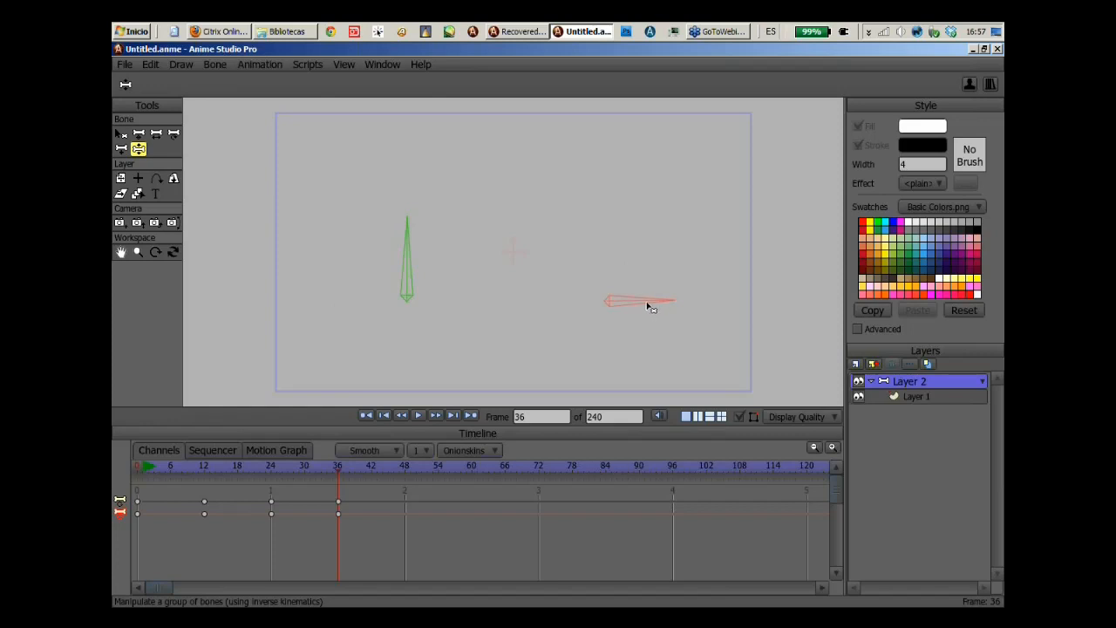
left_click(144, 466)
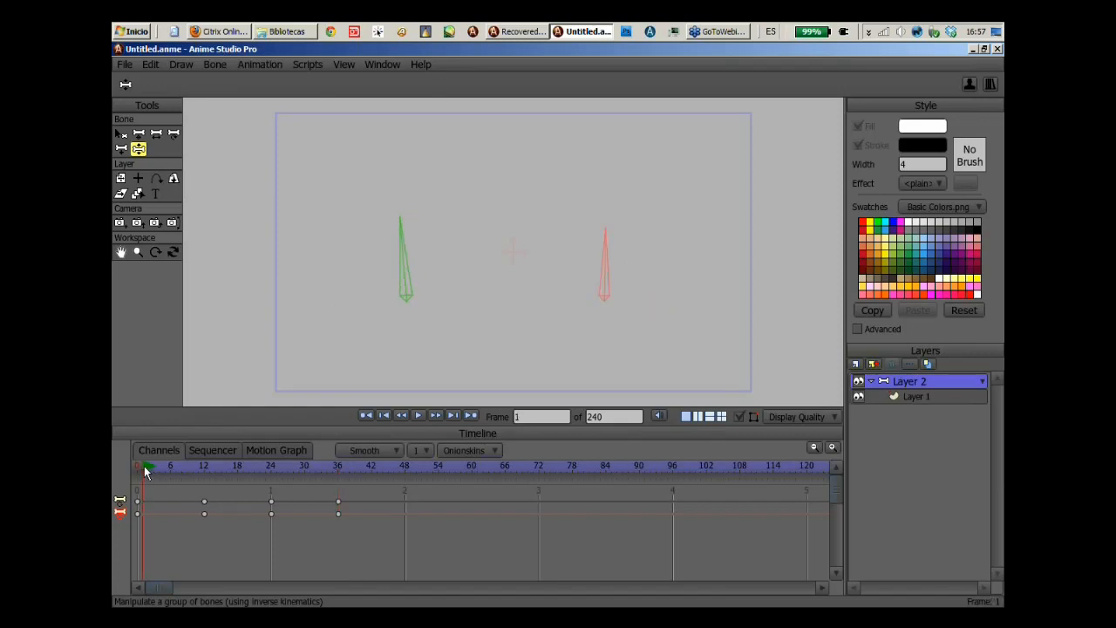
left_click_drag(145, 469, 280, 484)
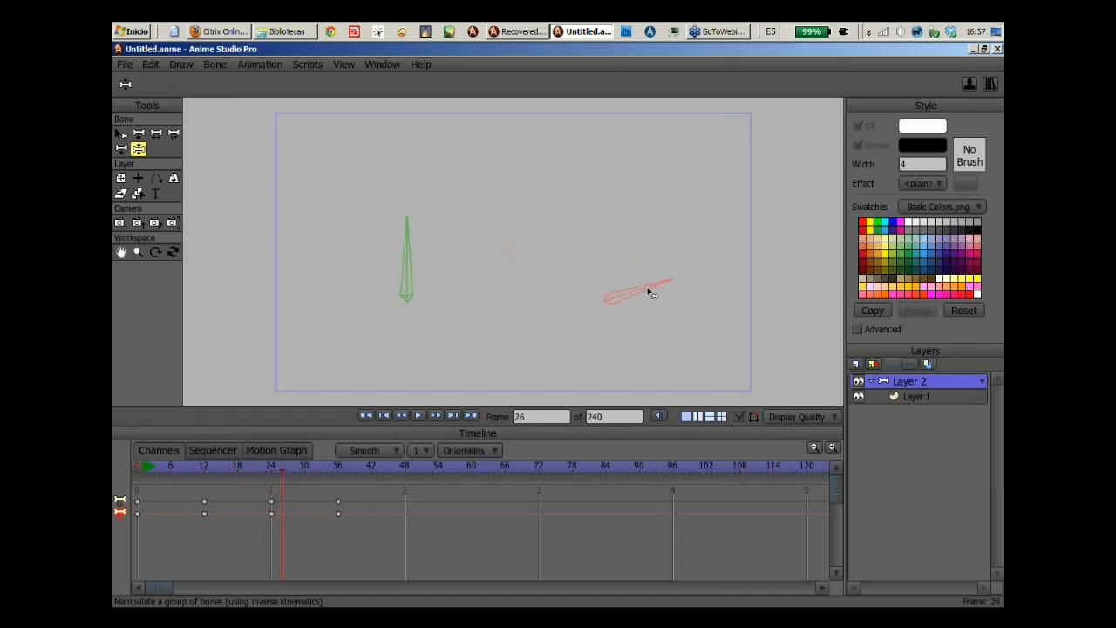
left_click_drag(160, 469, 341, 494)
Examine the right bone's keyframes between frames 0 and 36 with Select Bone and scrub through its motion.
left_click(121, 133)
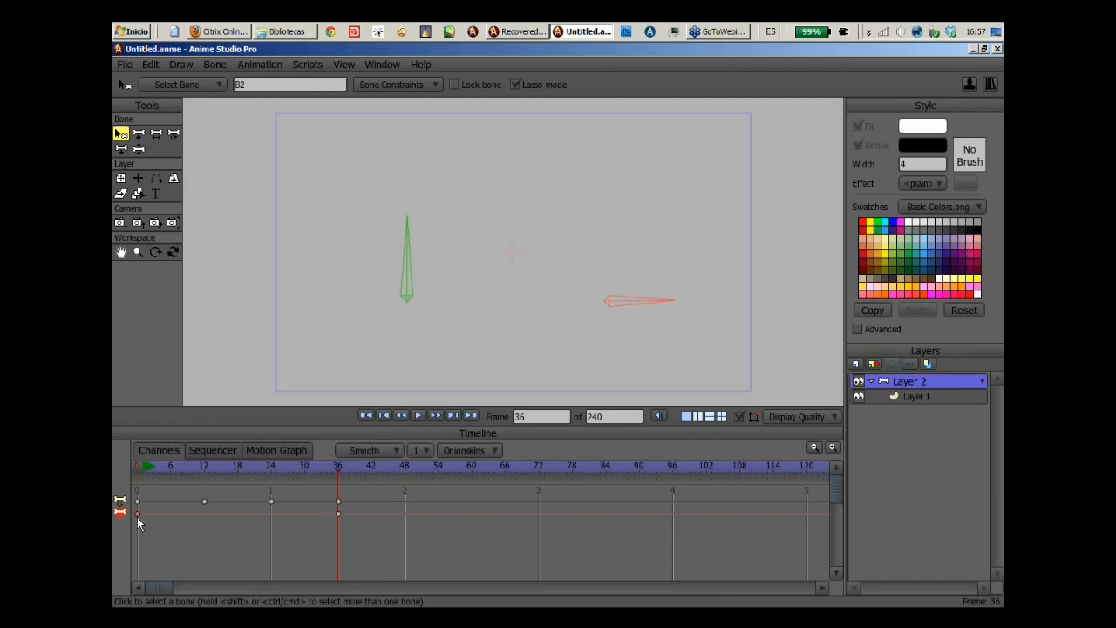
left_click_drag(145, 514, 334, 510)
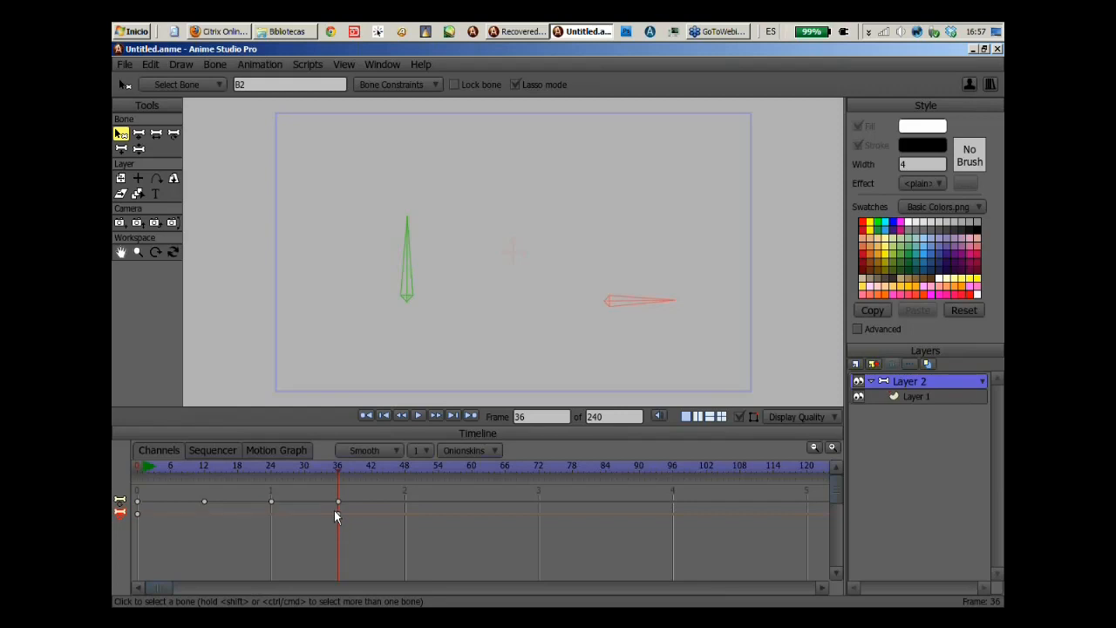
left_click(143, 469)
left_click_drag(144, 468, 340, 494)
Delete the right bone's keyframe at frame 36 and the remaining keyframes at frames 12 and 24.
left_click_drag(335, 518, 335, 518)
key("Delete")
left_click_drag(140, 475, 184, 486)
left_click_drag(170, 530, 267, 493)
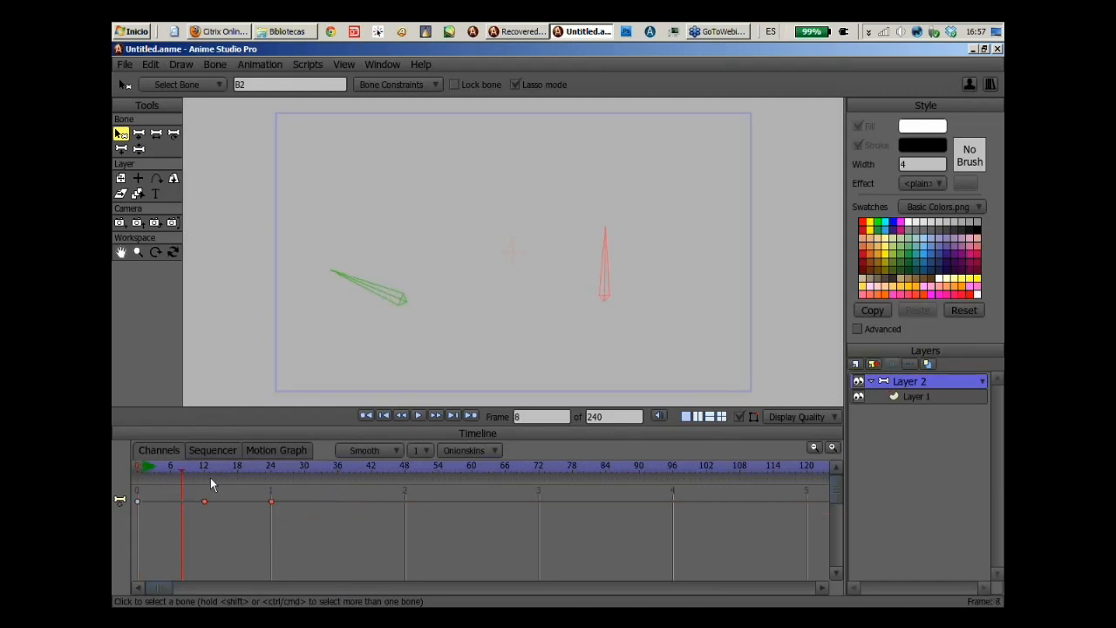
key("Delete")
Key the left bone at frame 12 and upright at frame 24, and key the right bone upright at frame 24.
left_click(204, 472)
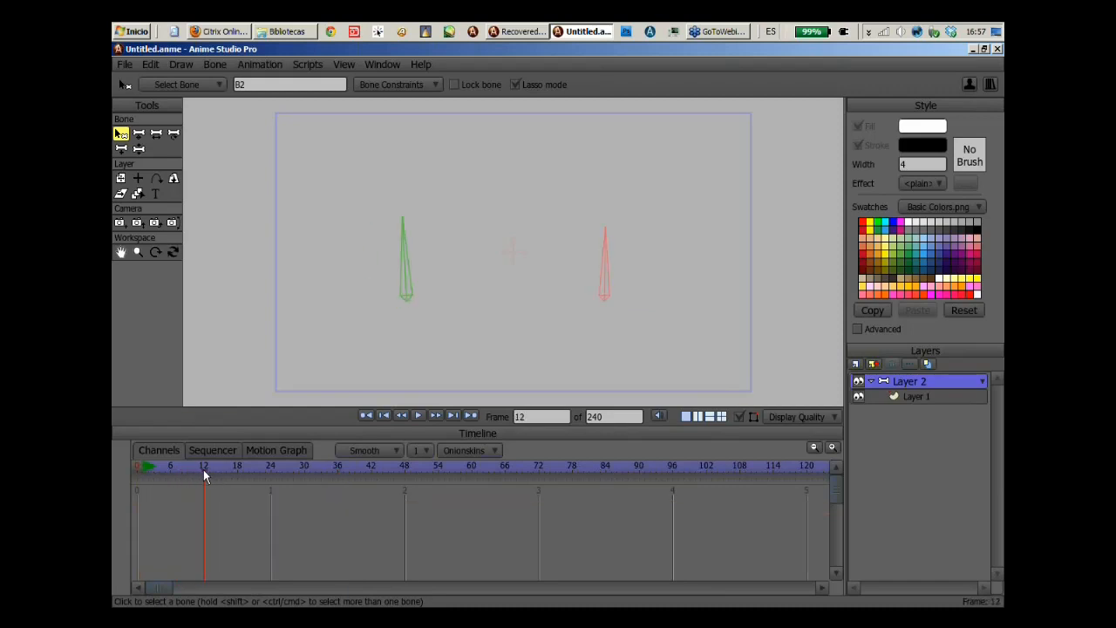
left_click(139, 150)
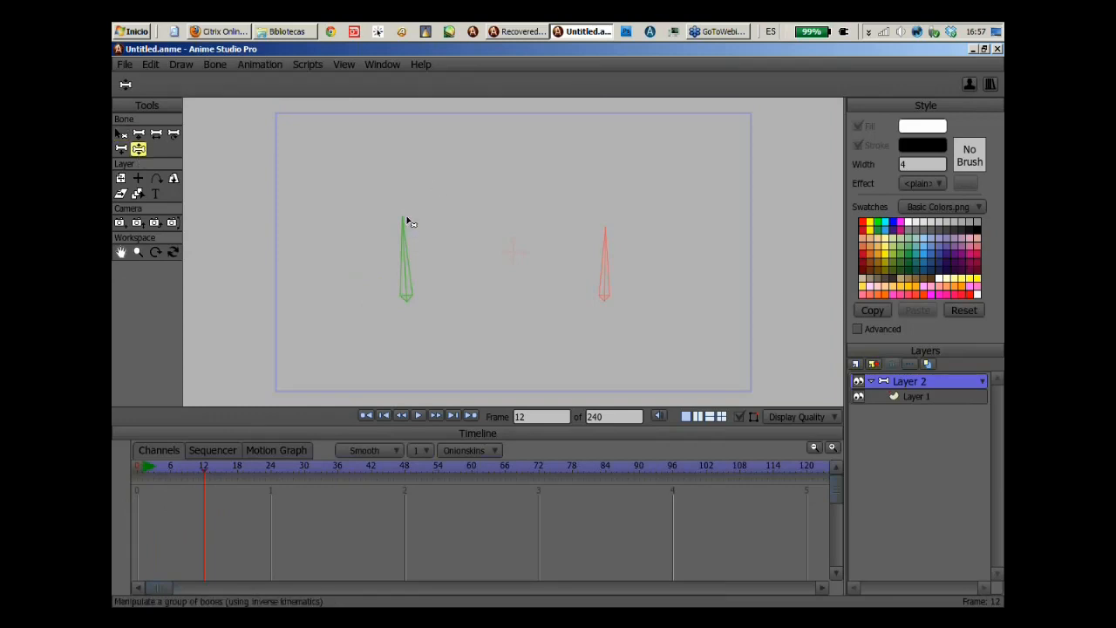
mouse_move(406, 219)
left_mouse_down()
mouse_move(352, 302)
mouse_move(374, 249)
mouse_move(401, 232)
left_mouse_up()
left_click(270, 469)
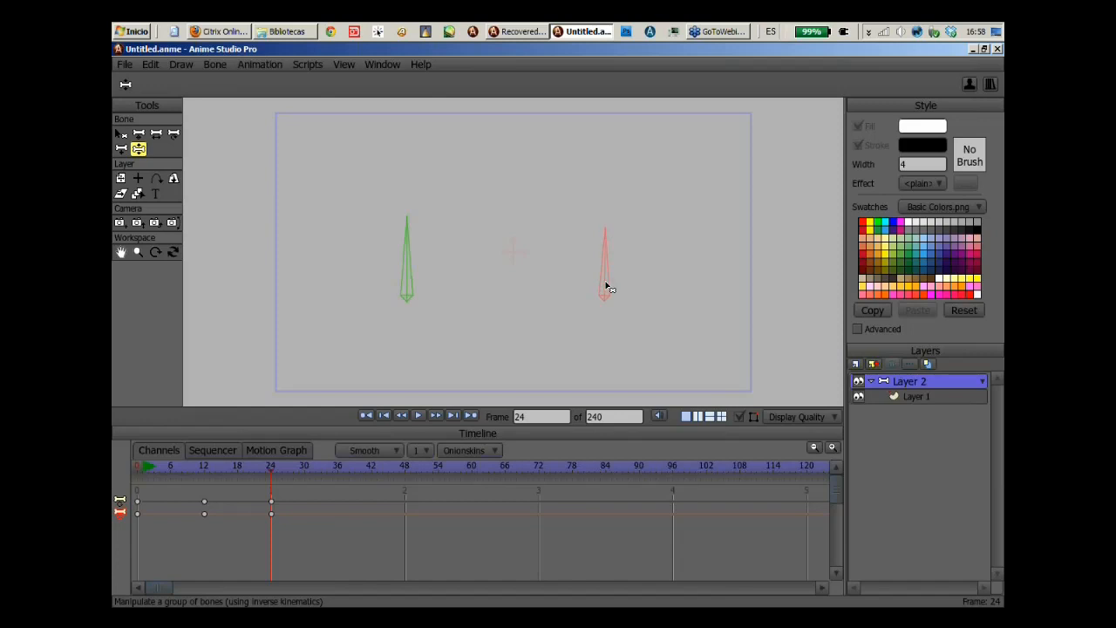
left_click(120, 134)
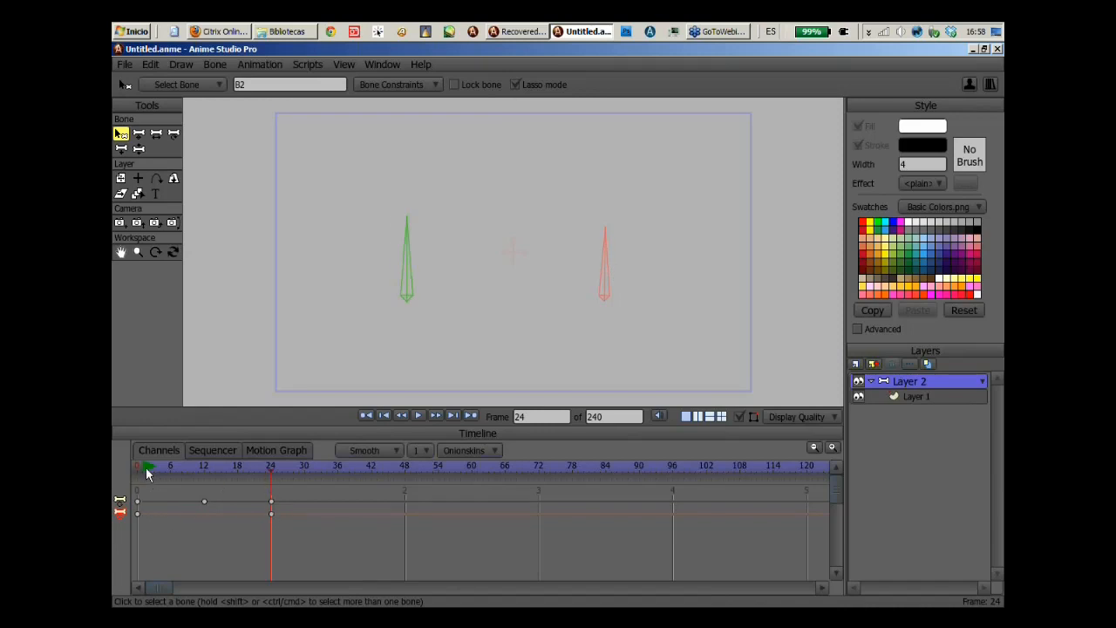
At frame 36, rotate the right bone outward until nearly horizontal with Manipulate Bones, and preview the animation from frame 0.
left_click_drag(146, 468, 337, 478)
left_click(139, 148)
left_click_drag(607, 237, 672, 304)
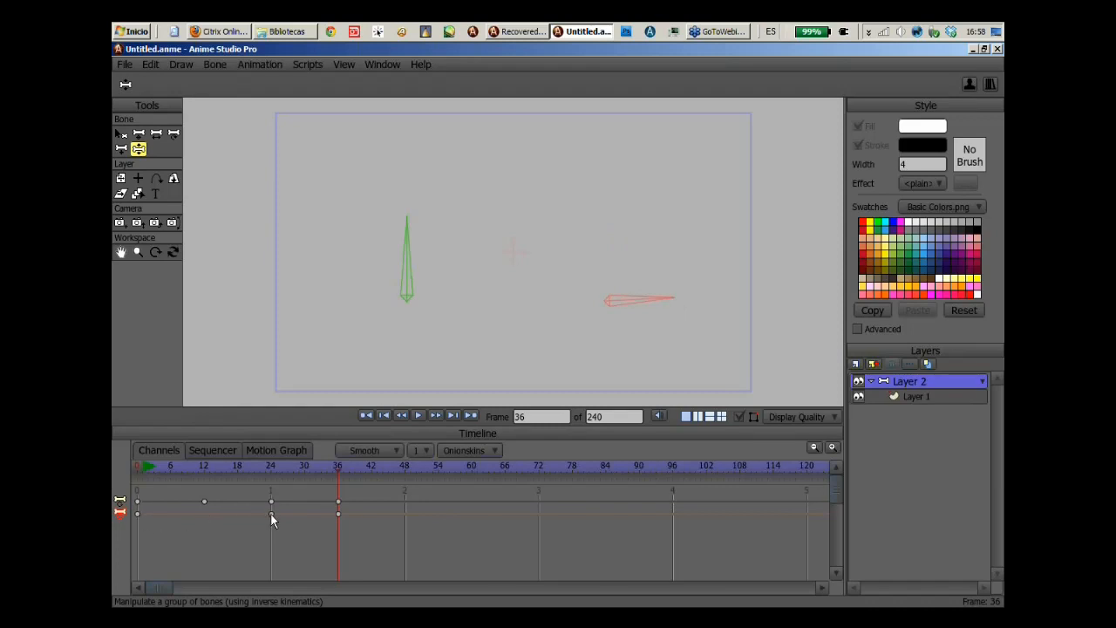
left_click(141, 469)
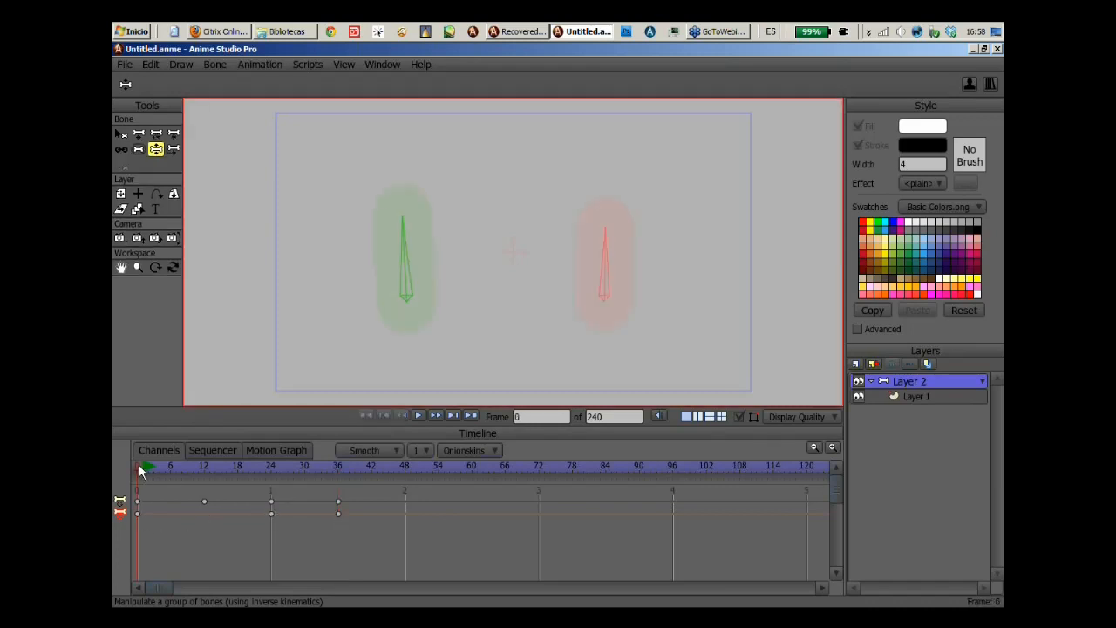
left_click_drag(146, 471, 354, 478)
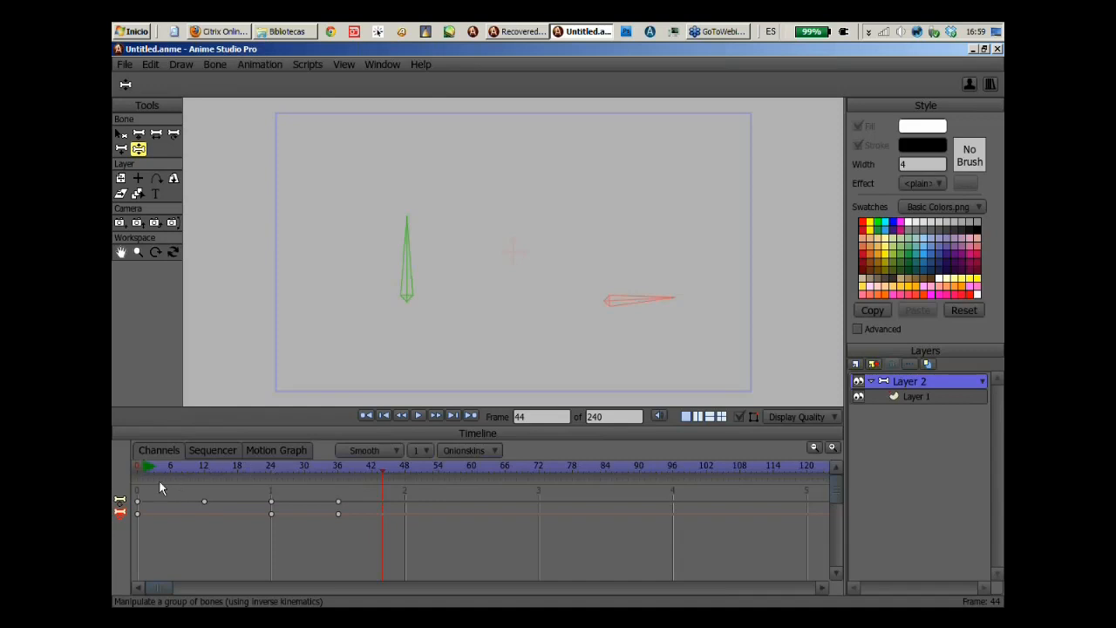
Add a keyframe at frame 72 to hold the current poses of both bones.
left_click_drag(151, 470, 538, 523)
right_click(538, 499)
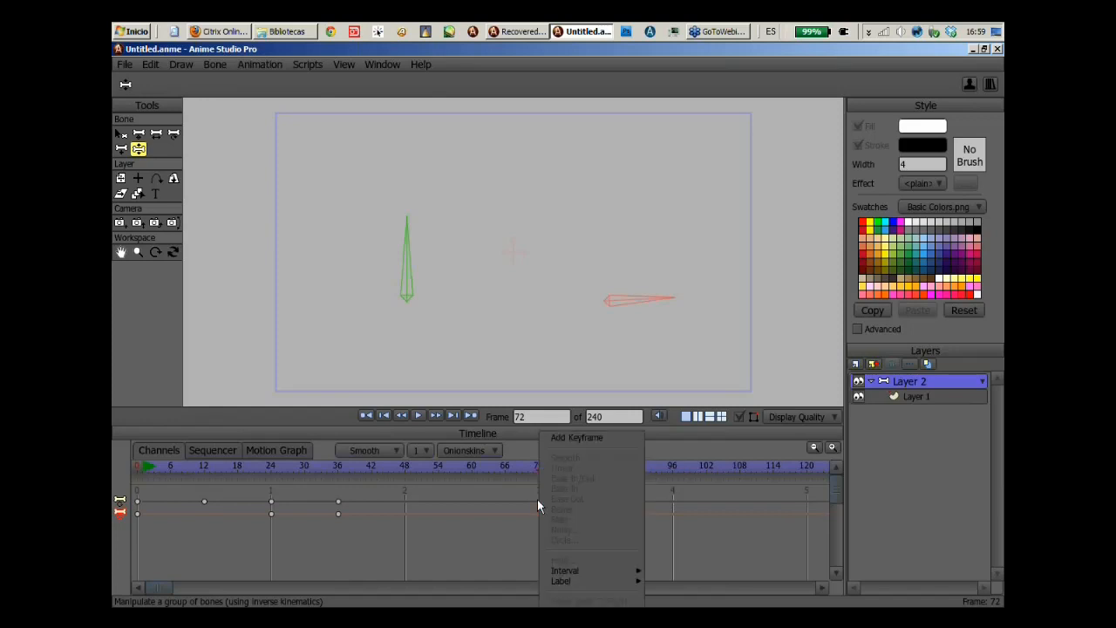
left_click(579, 438)
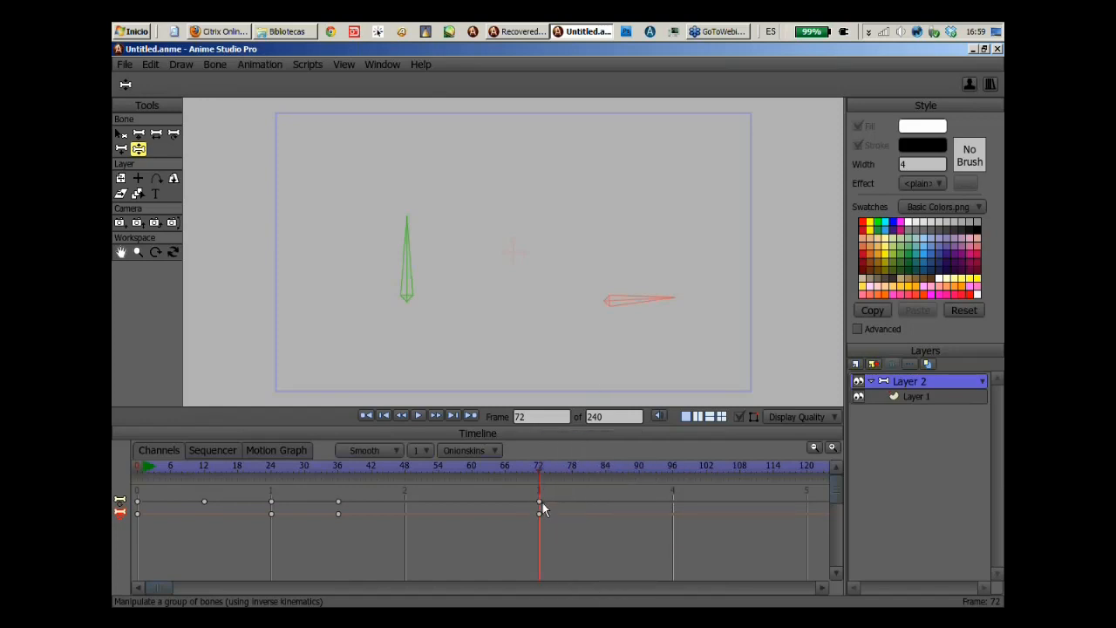
At frame 84, rotate the right bone back to nearly upright and the left bone outward to horizontal on the left.
left_click(528, 467)
mouse_move(528, 466)
left_mouse_down()
mouse_move(539, 474)
mouse_move(520, 471)
left_mouse_up()
left_click_drag(339, 471, 377, 471)
left_click_drag(433, 471, 605, 480)
left_click_drag(667, 299, 652, 213)
left_click_drag(407, 223, 327, 303)
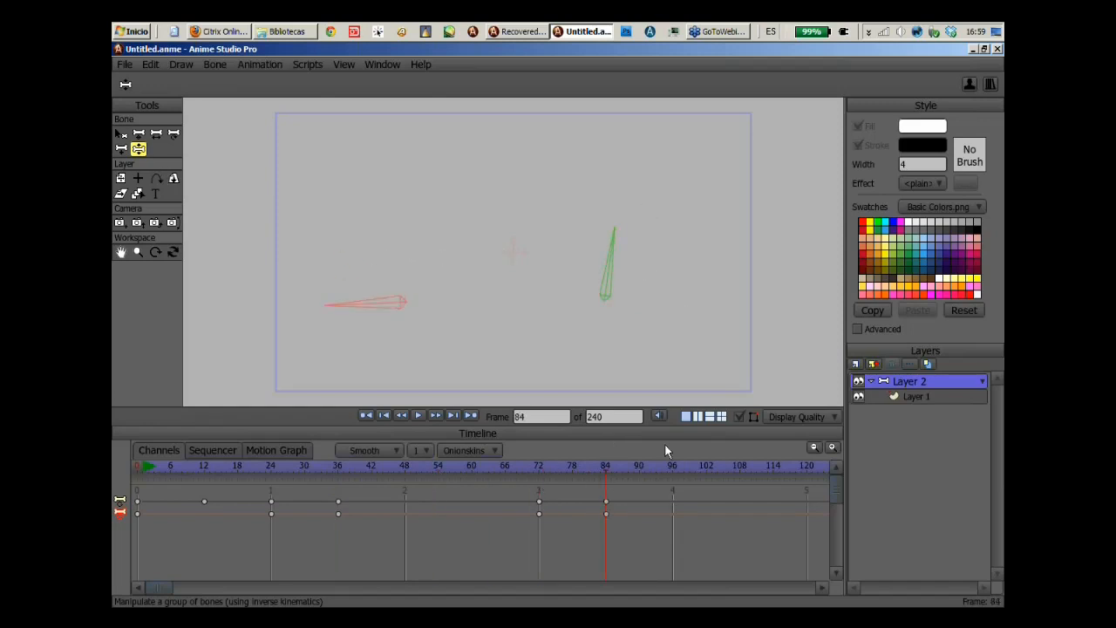
Scrub through the two-bone animation from the start, enlarge the timeline area and play the animation.
left_click_drag(142, 471, 160, 503)
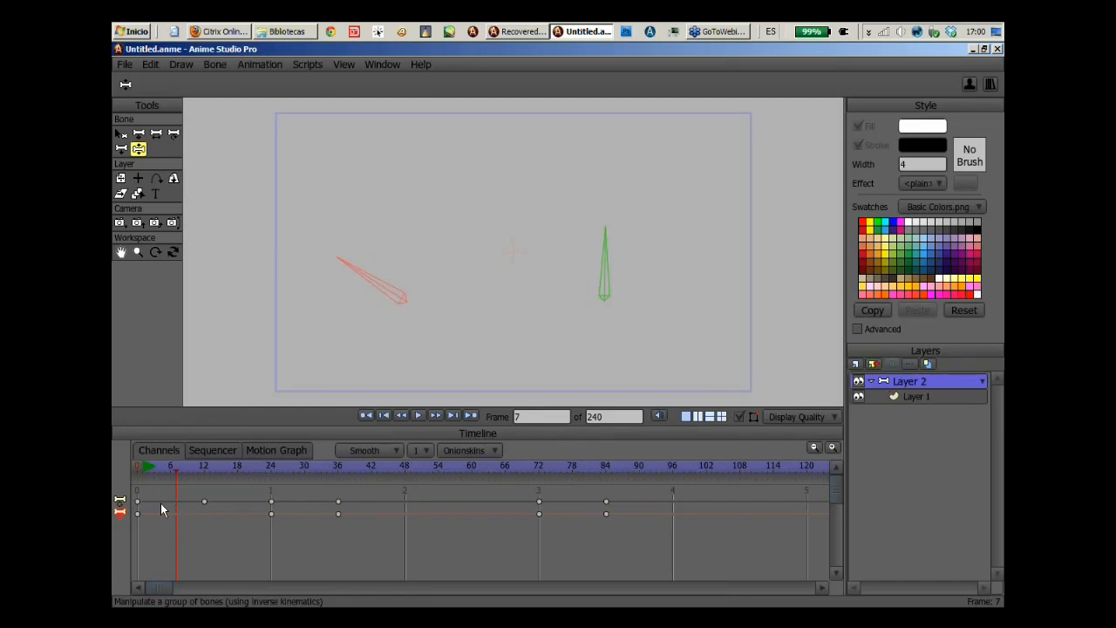
left_click_drag(228, 475, 148, 485)
mouse_move(158, 485)
left_mouse_down()
mouse_move(171, 481)
mouse_move(160, 464)
mouse_move(145, 471)
left_mouse_up()
left_click_drag(420, 431, 422, 367)
key("space")
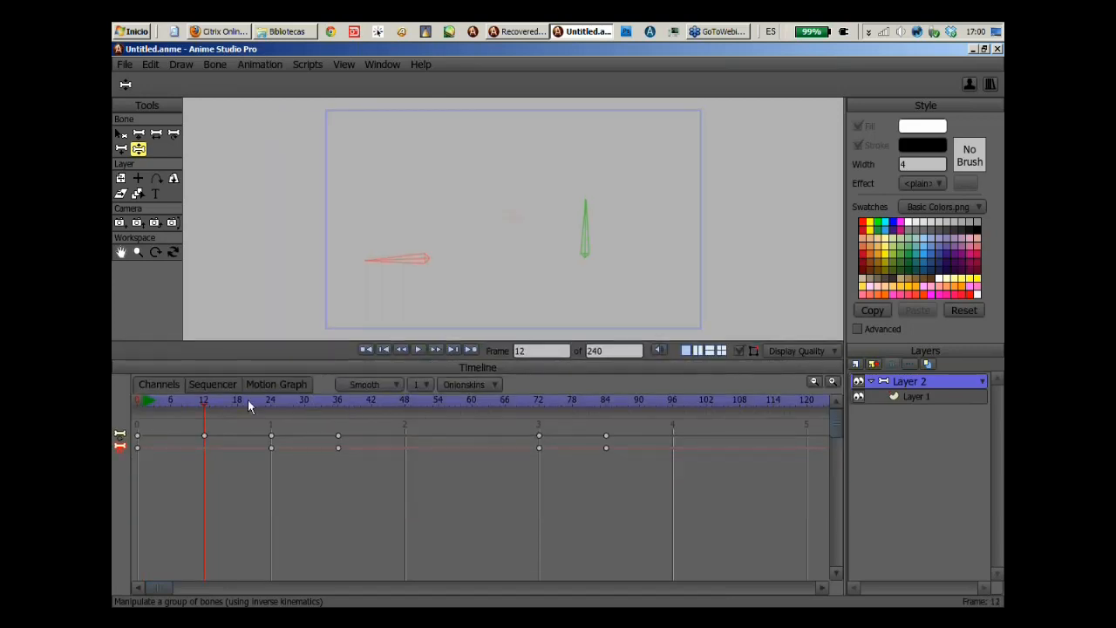
With Translate Bone, move the left bone upward at frame 18 and down low at frame 33, and scrub through the motion.
left_click_drag(227, 402, 240, 425)
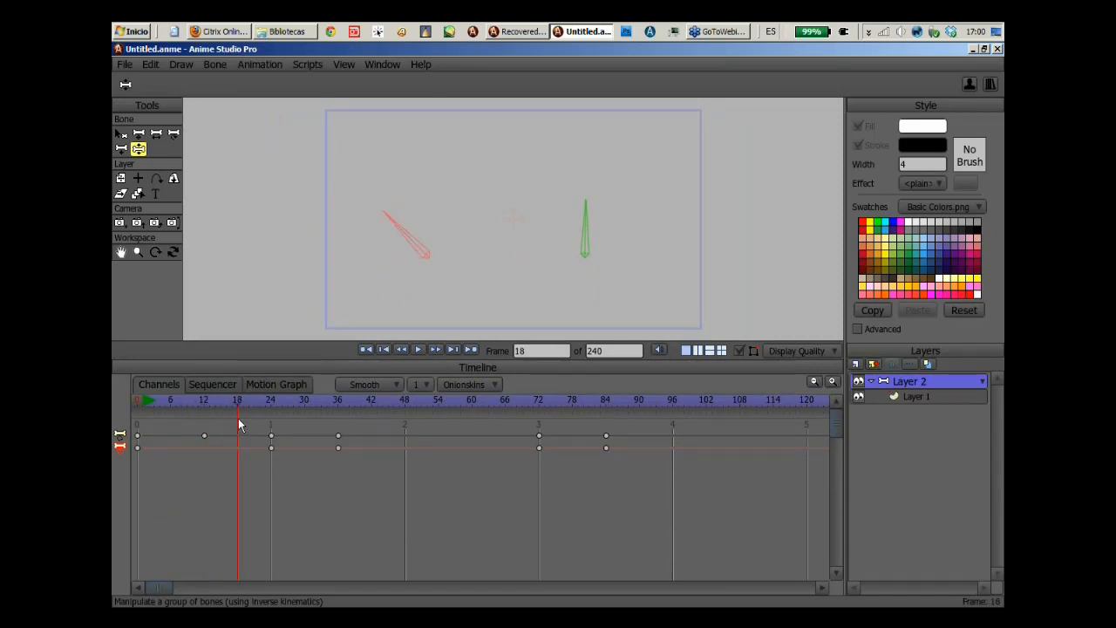
left_click(139, 136)
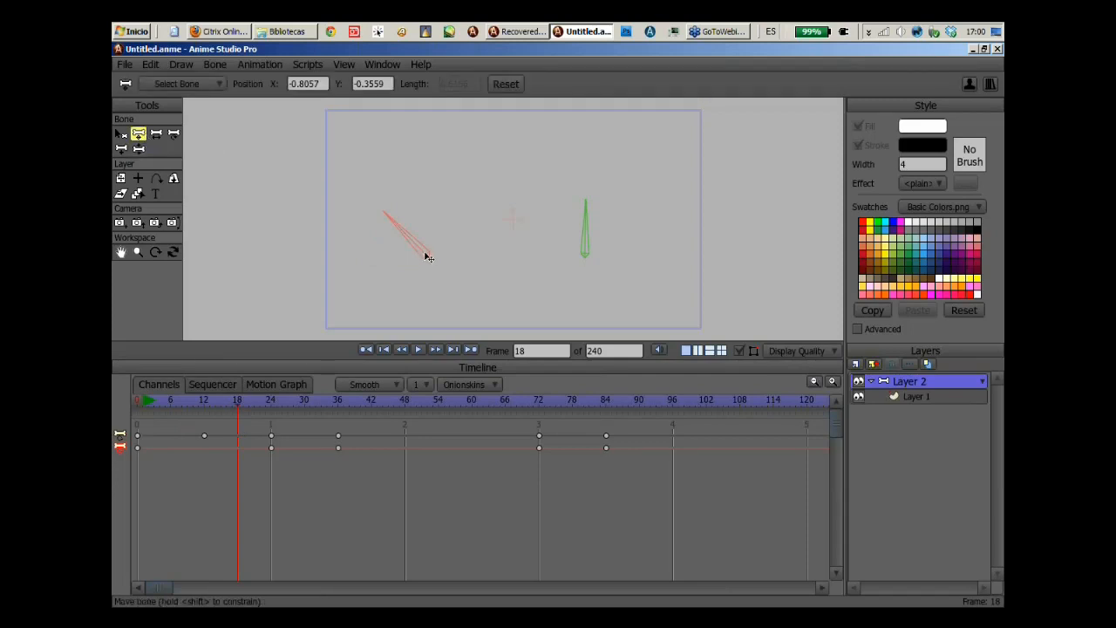
left_click_drag(428, 256, 427, 175)
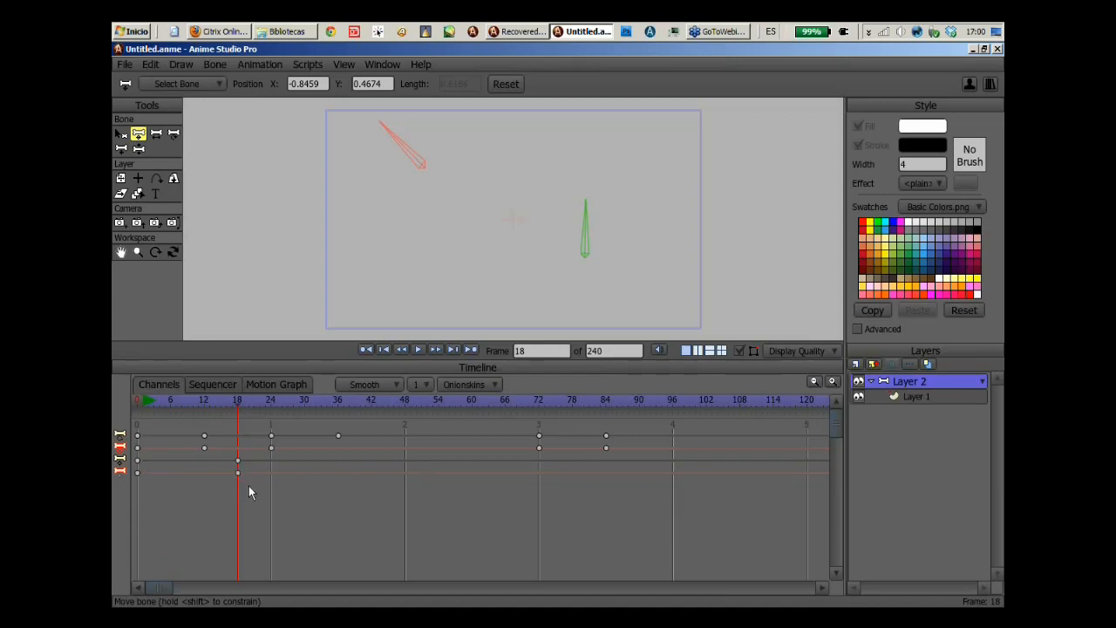
left_click_drag(233, 398, 285, 417)
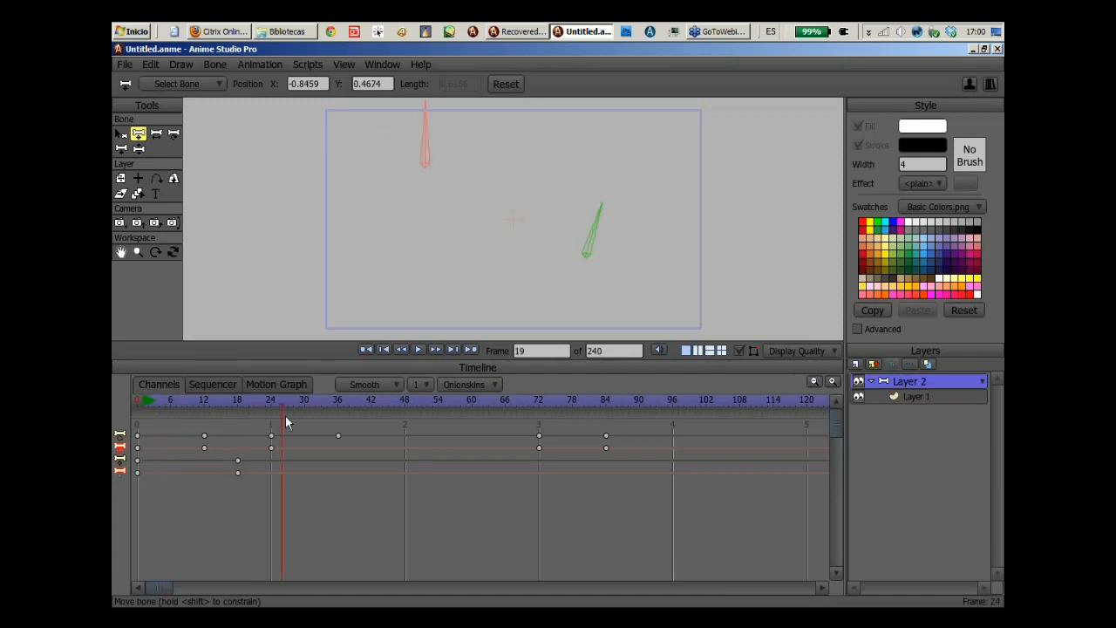
left_click_drag(149, 398, 403, 460)
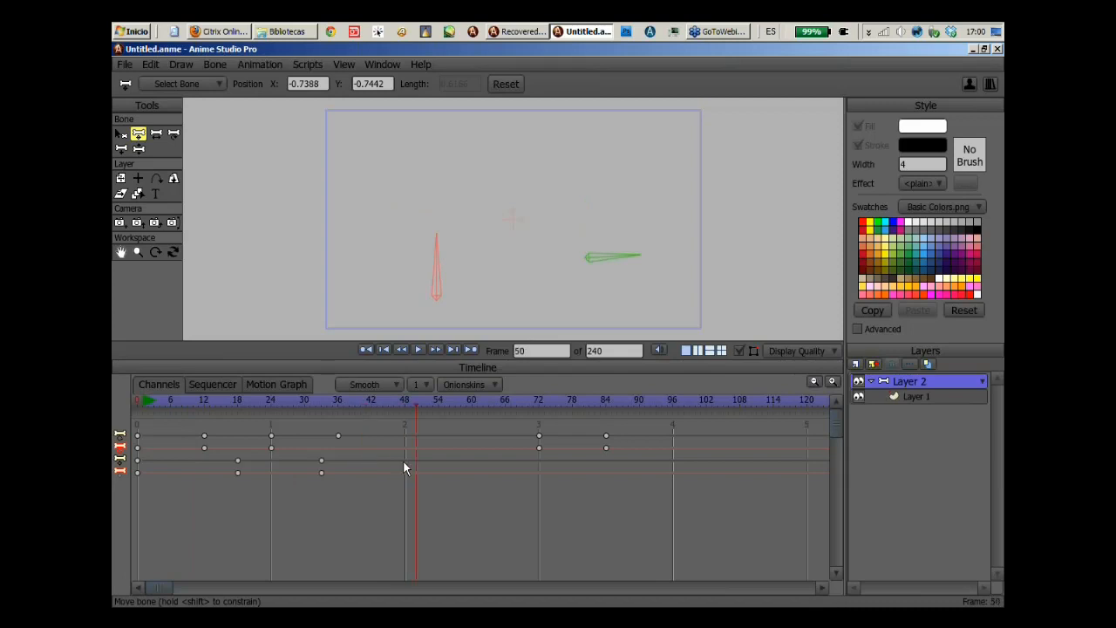
At frame 50, stretch the right bone to a scale of 3.28 with Scale Bone and scrub onward to frame 76.
left_click(155, 134)
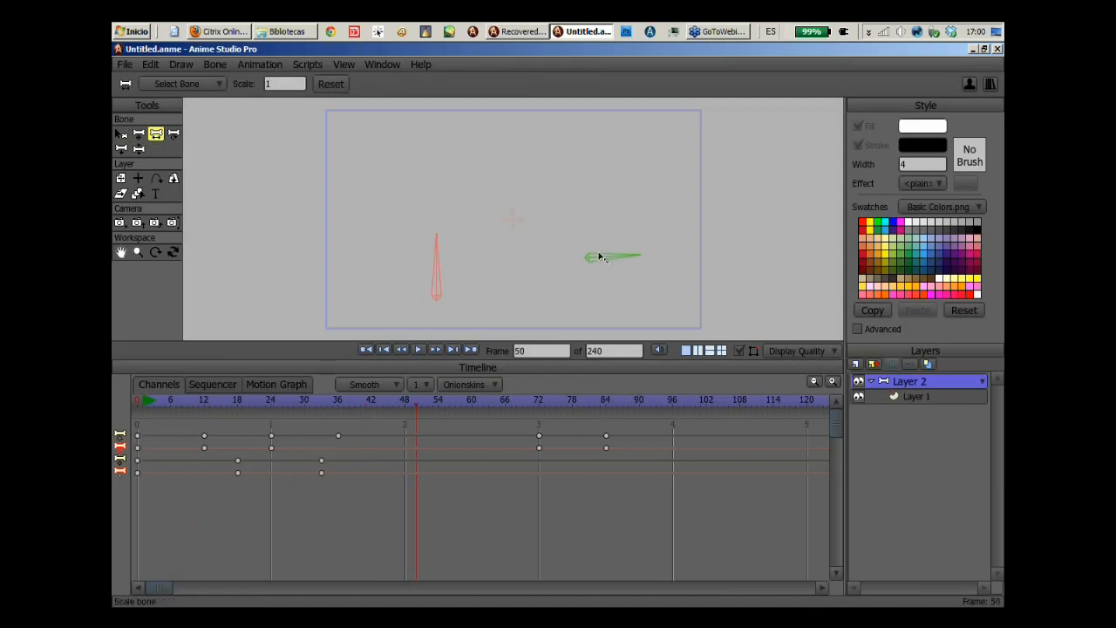
left_click_drag(628, 259, 774, 273)
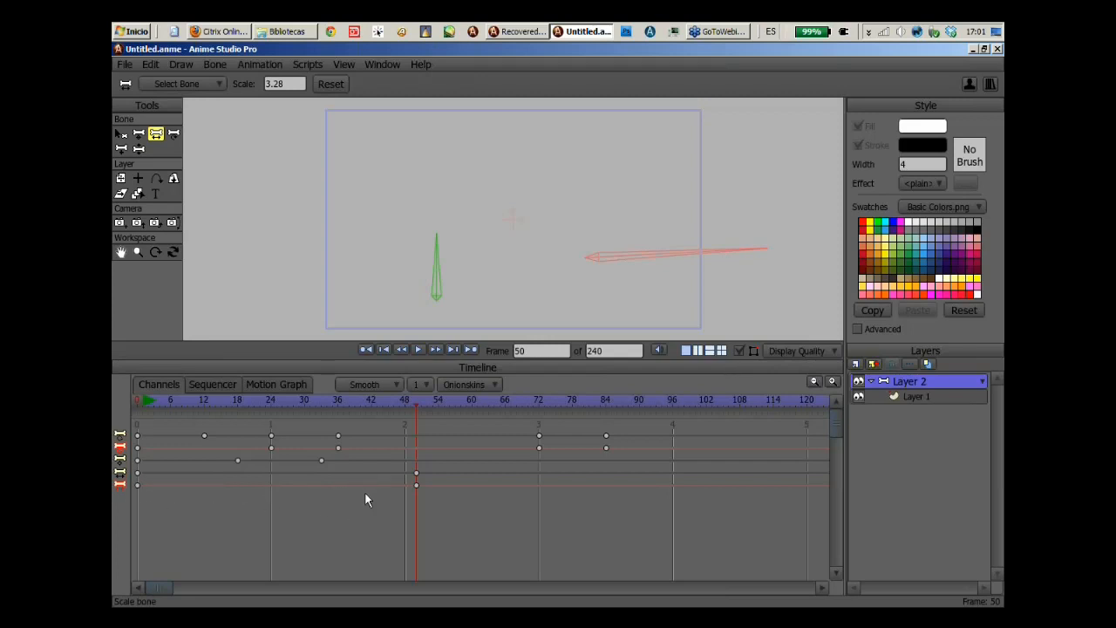
left_click_drag(399, 401, 547, 445)
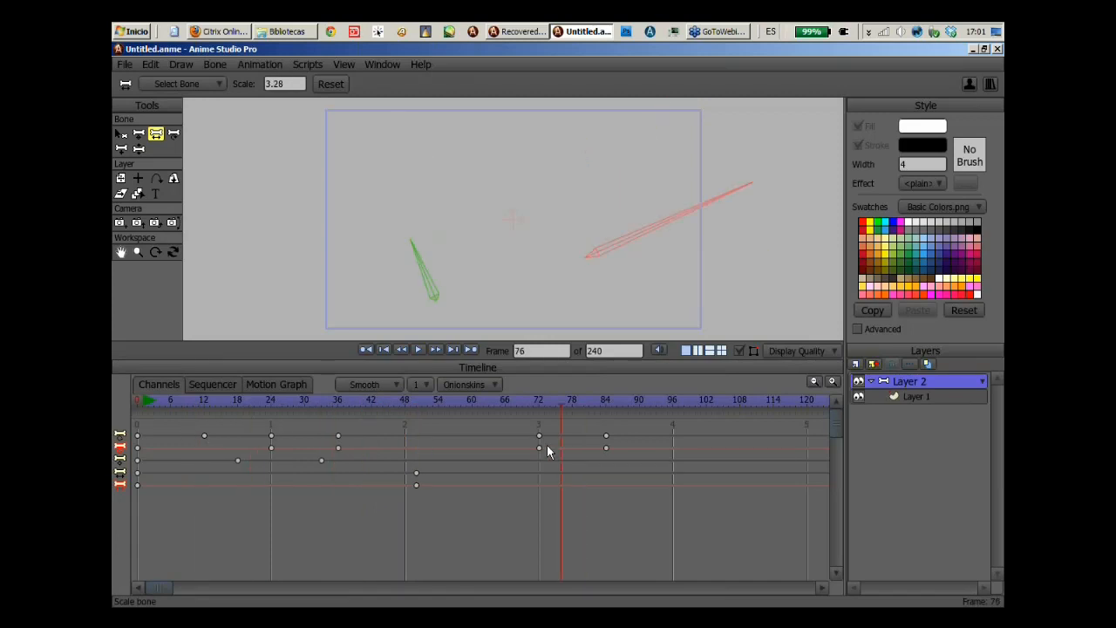
Switch to the Recovered File.anme project and, at frame 1, lower He-Man's raised arm and adjust his pose with Manipulate Bones.
left_click(523, 35)
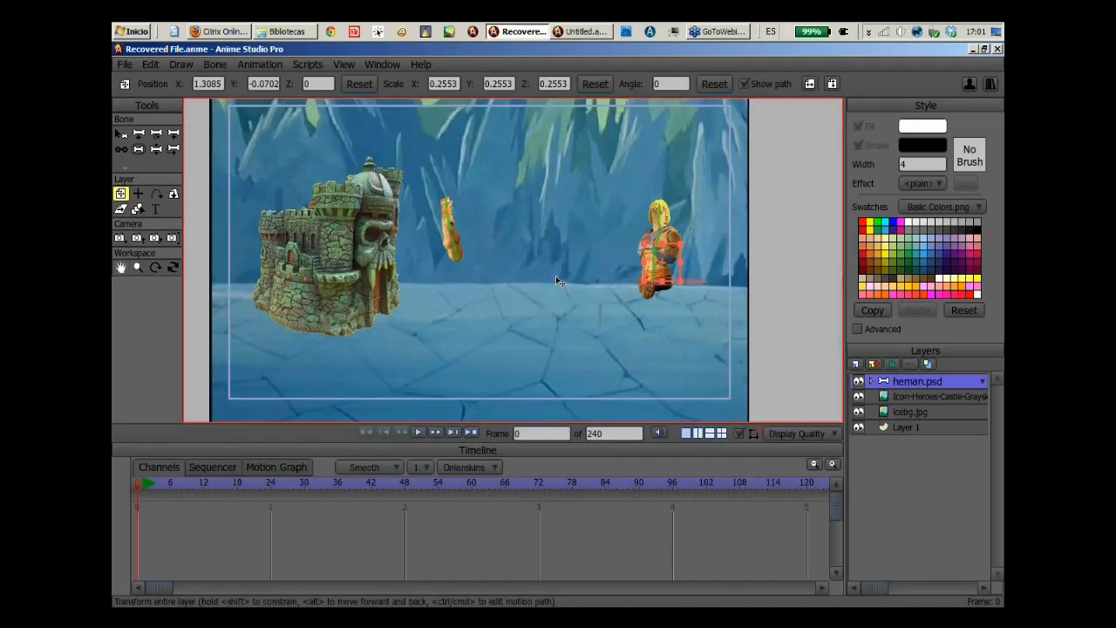
left_click(148, 476)
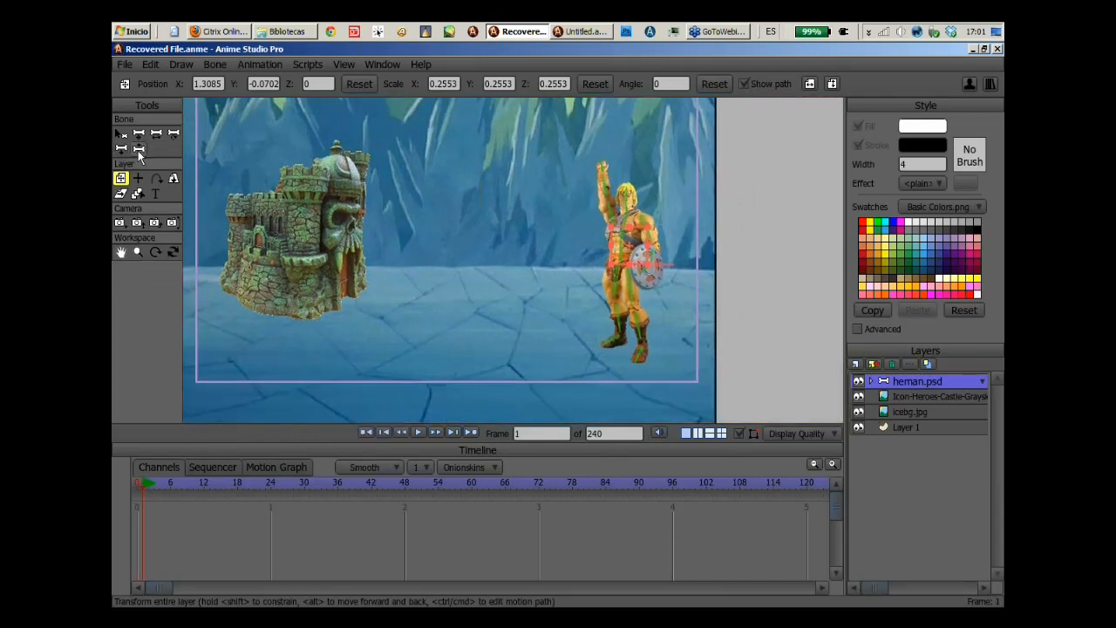
left_click(139, 149)
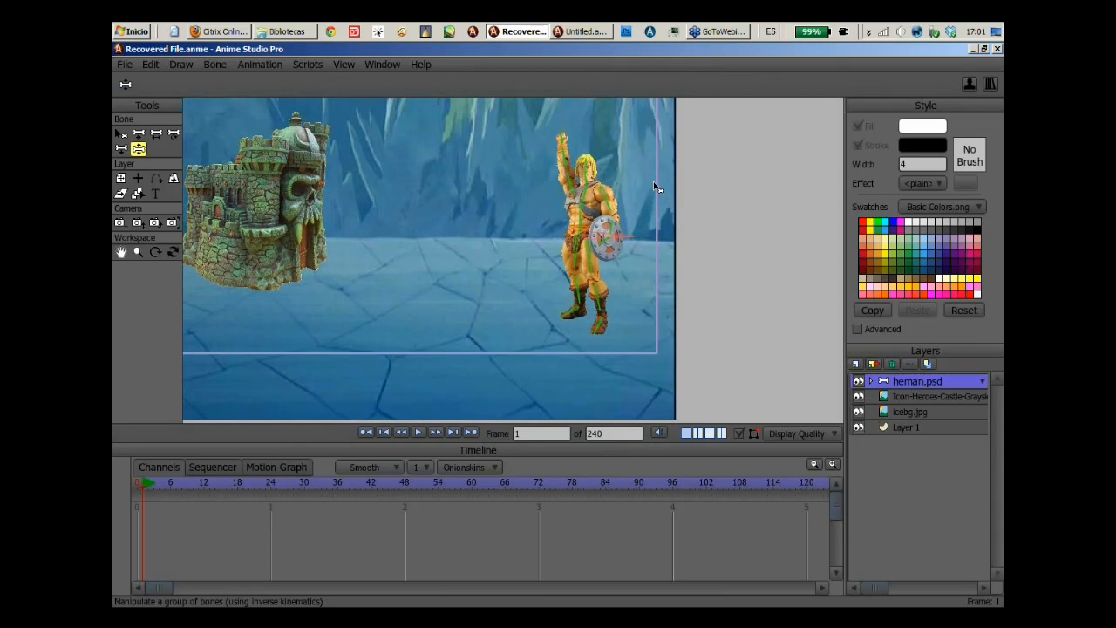
scroll(656, 186, "up", 3)
left_click_drag(520, 130, 518, 283)
left_click_drag(598, 253, 591, 264)
mouse_move(547, 213)
left_mouse_down()
mouse_move(551, 231)
mouse_move(544, 220)
left_mouse_up()
left_click_drag(544, 173, 549, 170)
left_click_drag(566, 296, 572, 336)
left_click_drag(534, 294, 582, 382)
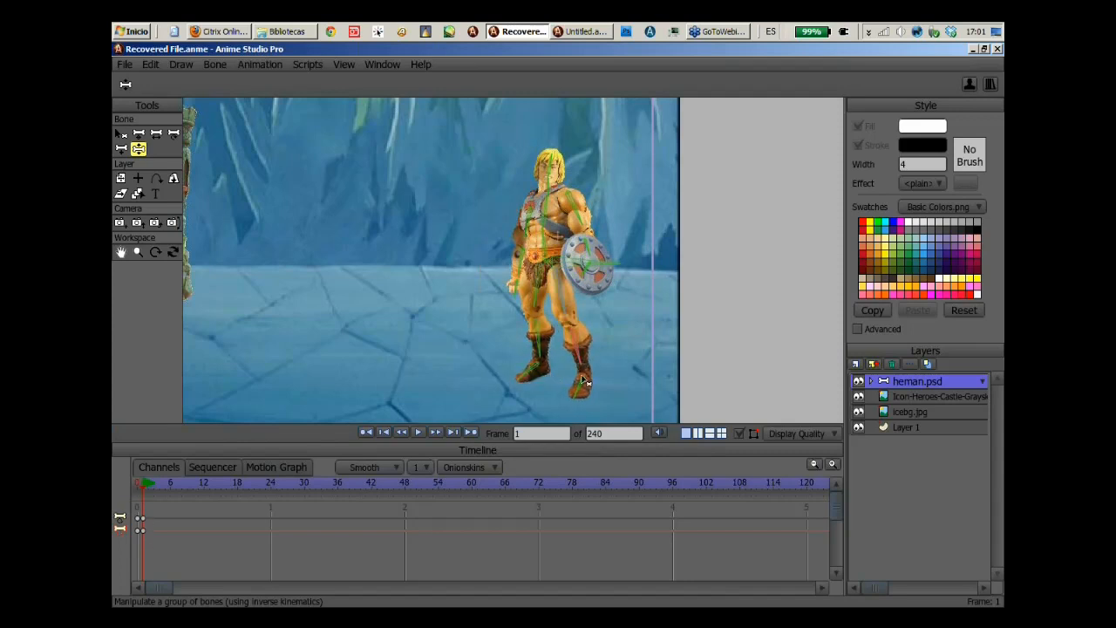
At frame 1, shift He-Man's shield bone slightly with Translate Bone.
left_click(140, 135)
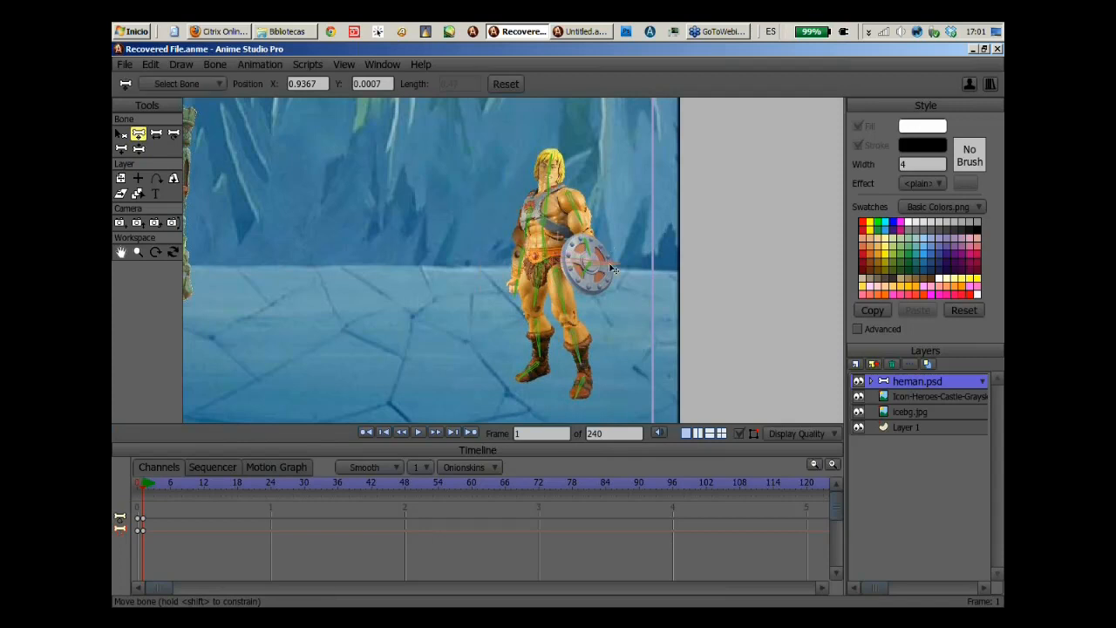
left_click_drag(611, 266, 610, 262)
left_click_drag(591, 200, 578, 216)
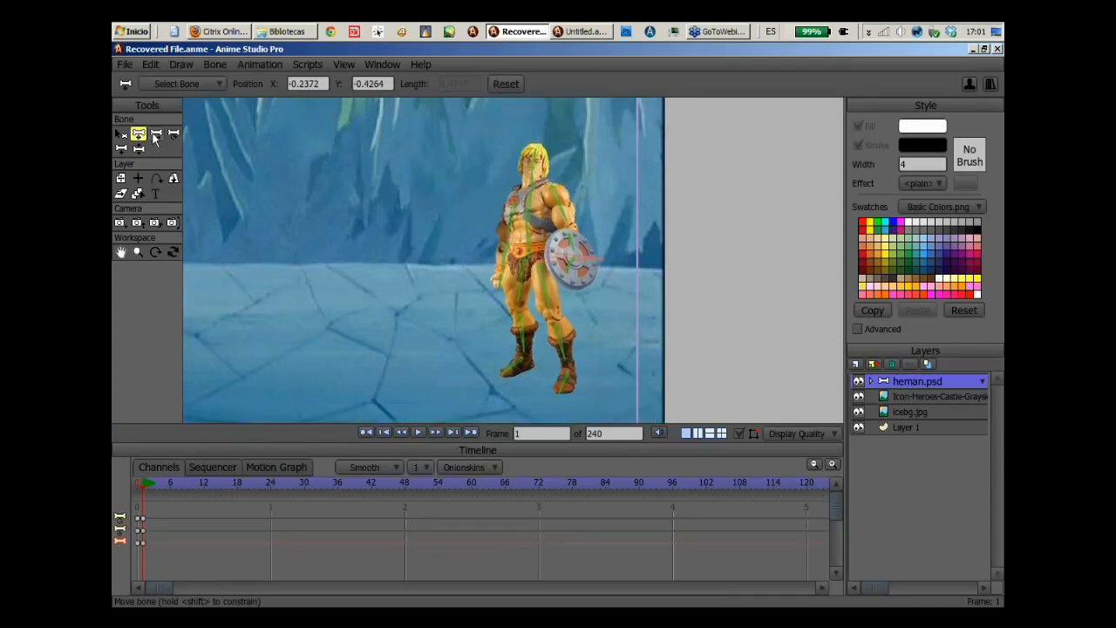
At frame 1, scale one of He-Man's bones slightly to 1.01 with Scale Bone.
key("s")
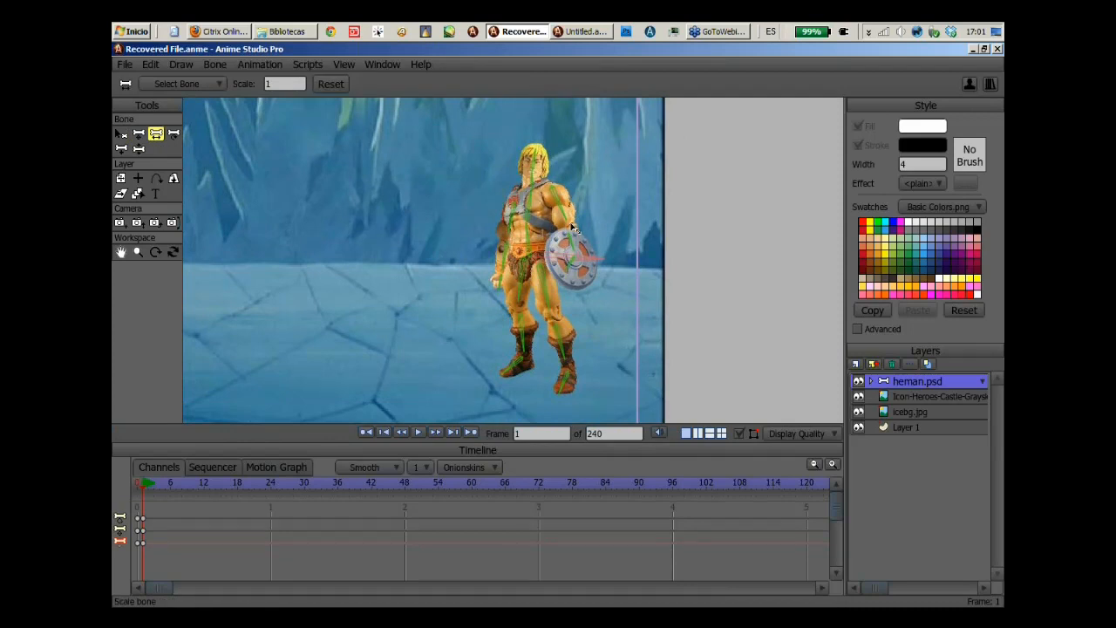
scroll(573, 226, "up", 1)
scroll(573, 226, "up", 2)
left_click(551, 295)
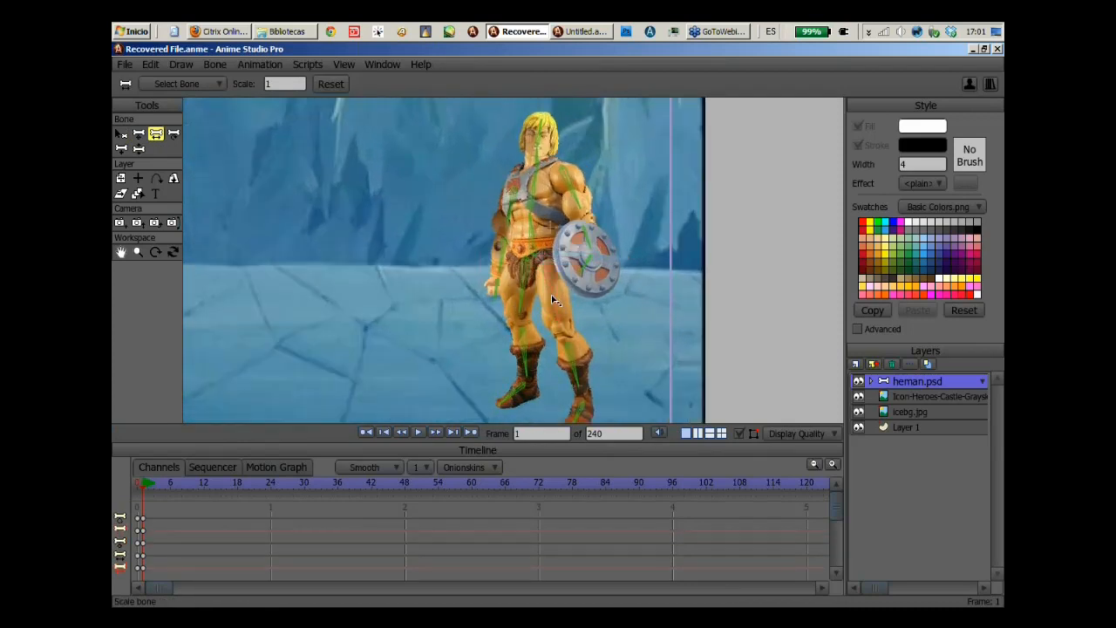
scroll(510, 306, "down", 2)
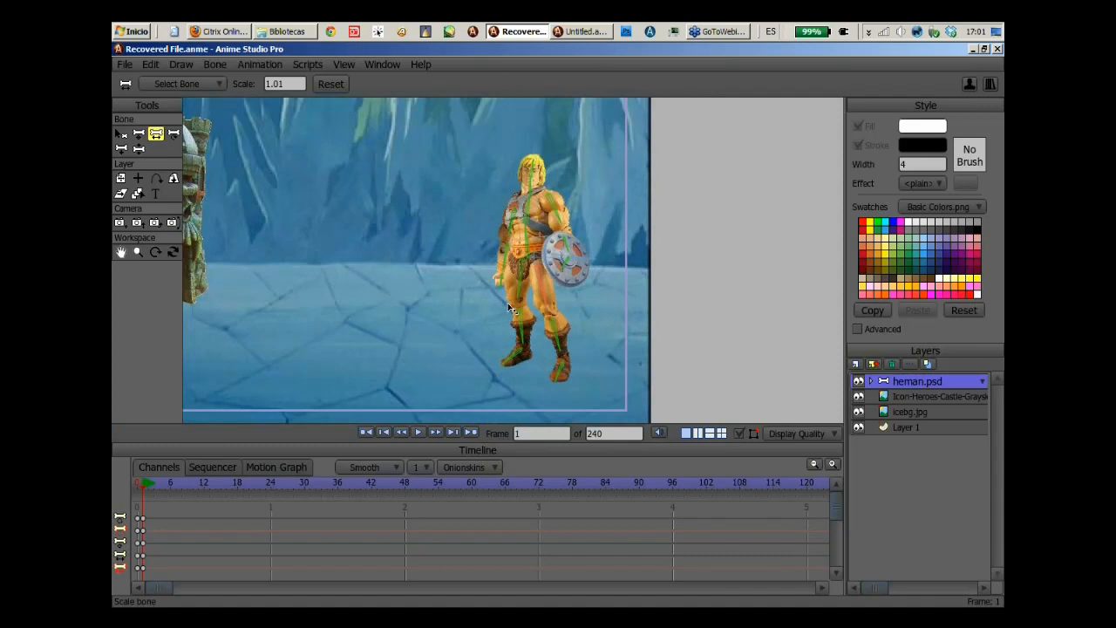
Enlarge the timeline area and nudge He-Man's upper body and shield arm at frame 1 with Manipulate Bones.
left_click_drag(496, 443, 495, 411)
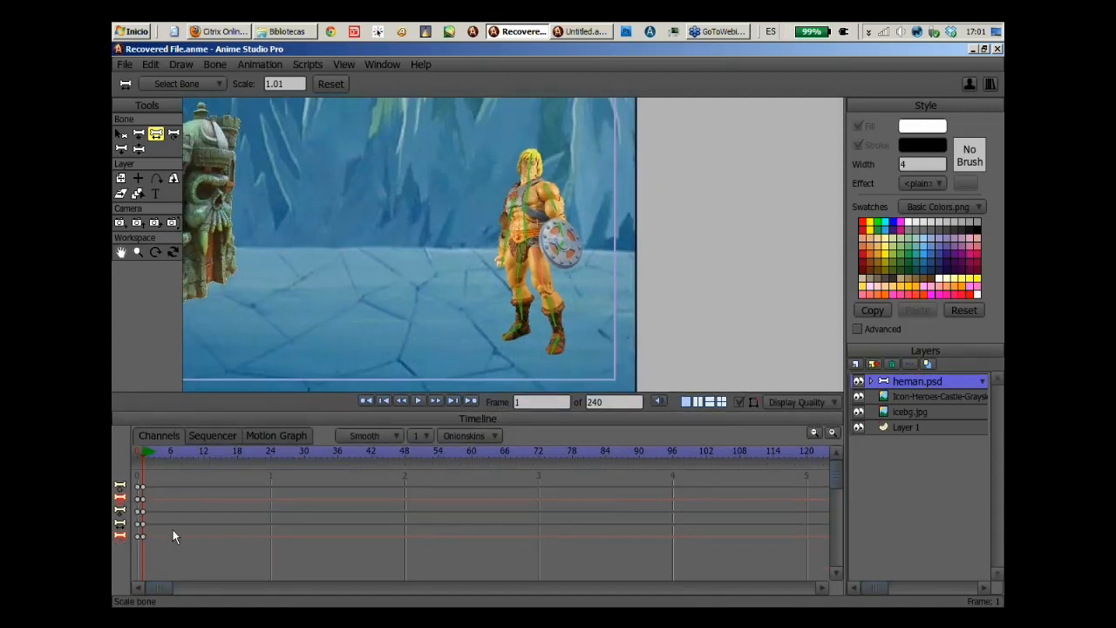
left_click_drag(628, 237, 638, 243)
left_click(138, 149)
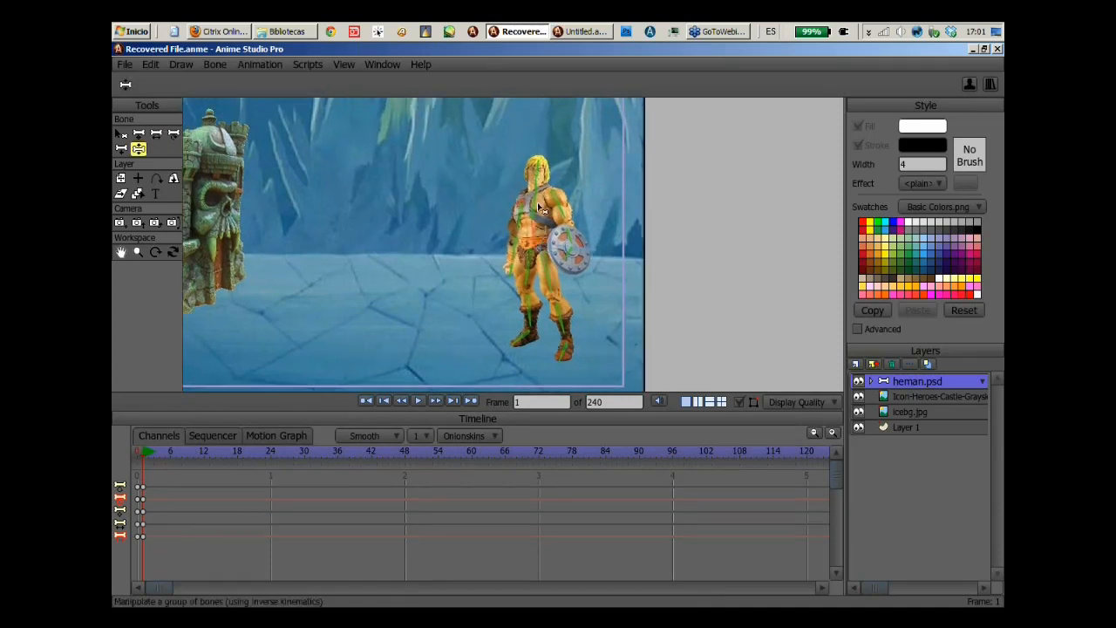
left_click_drag(540, 207, 548, 211)
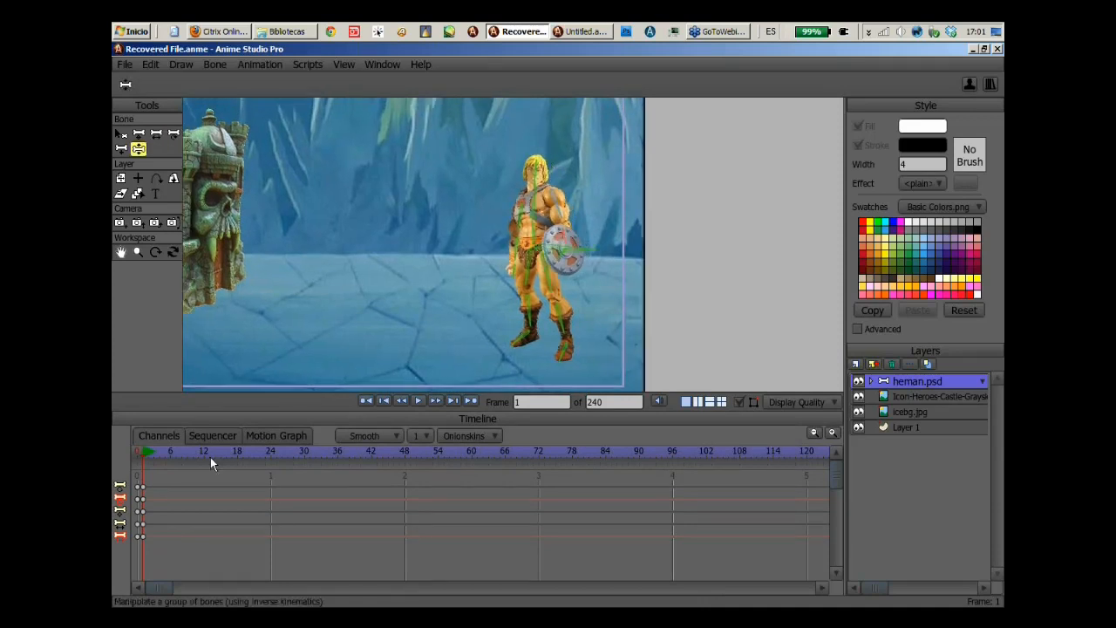
Add keyframes at frame 1 in the bone angle, position and scale channels of heman.psd.
right_click(143, 488)
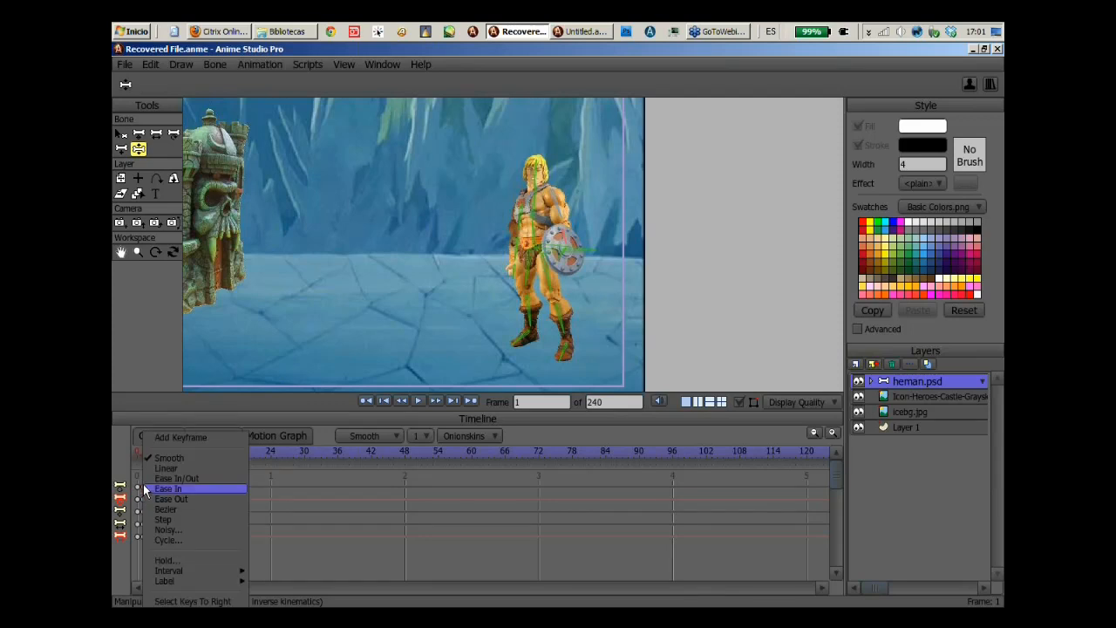
left_click(200, 438)
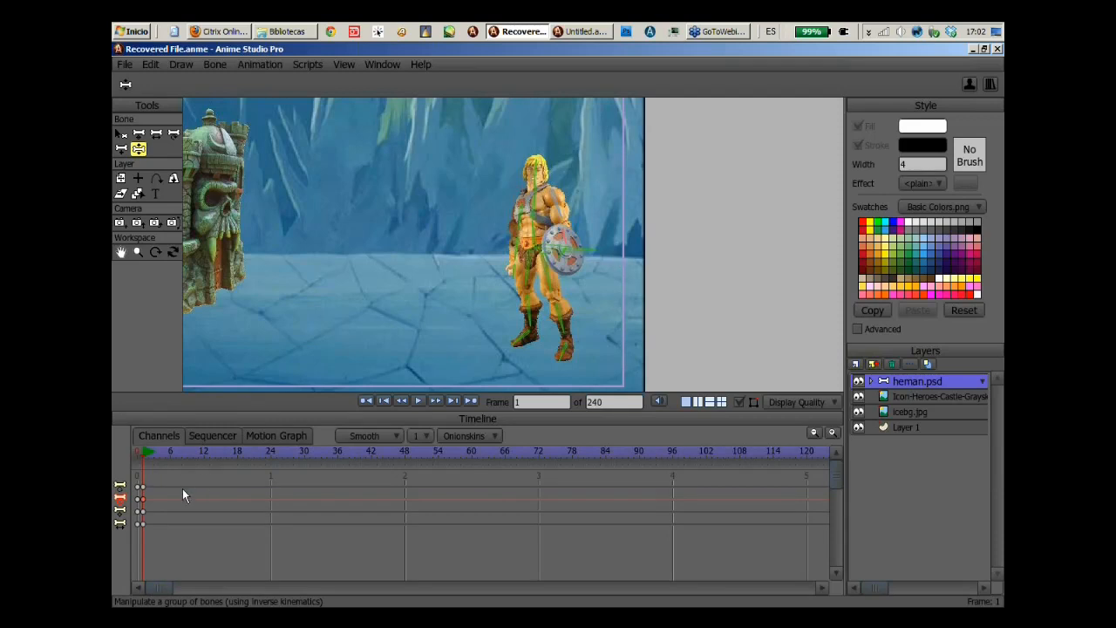
right_click(143, 509)
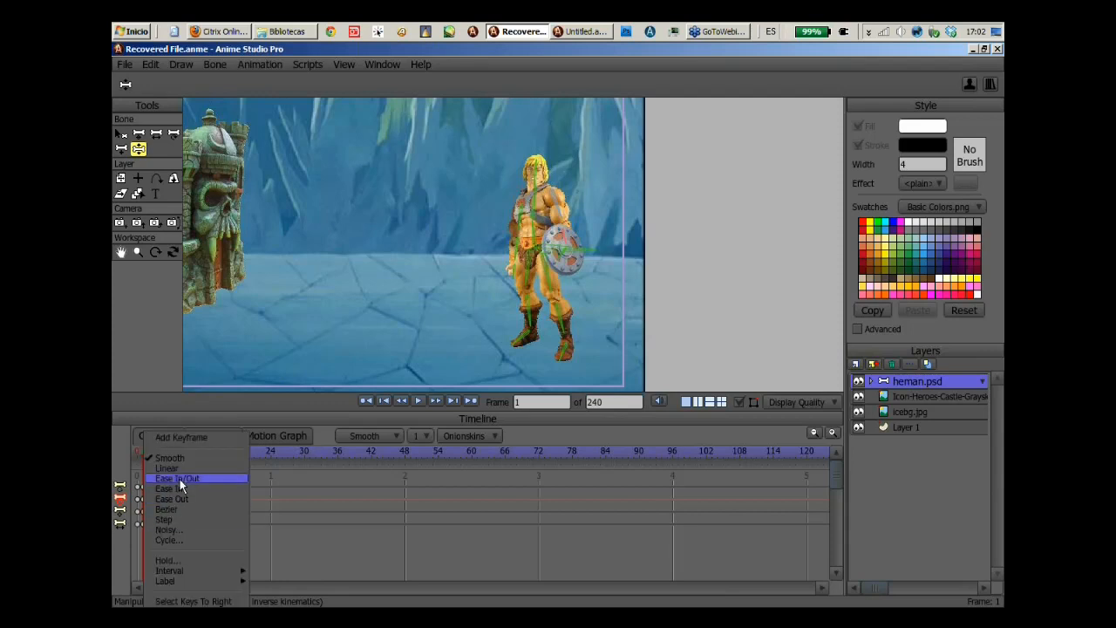
left_click(199, 436)
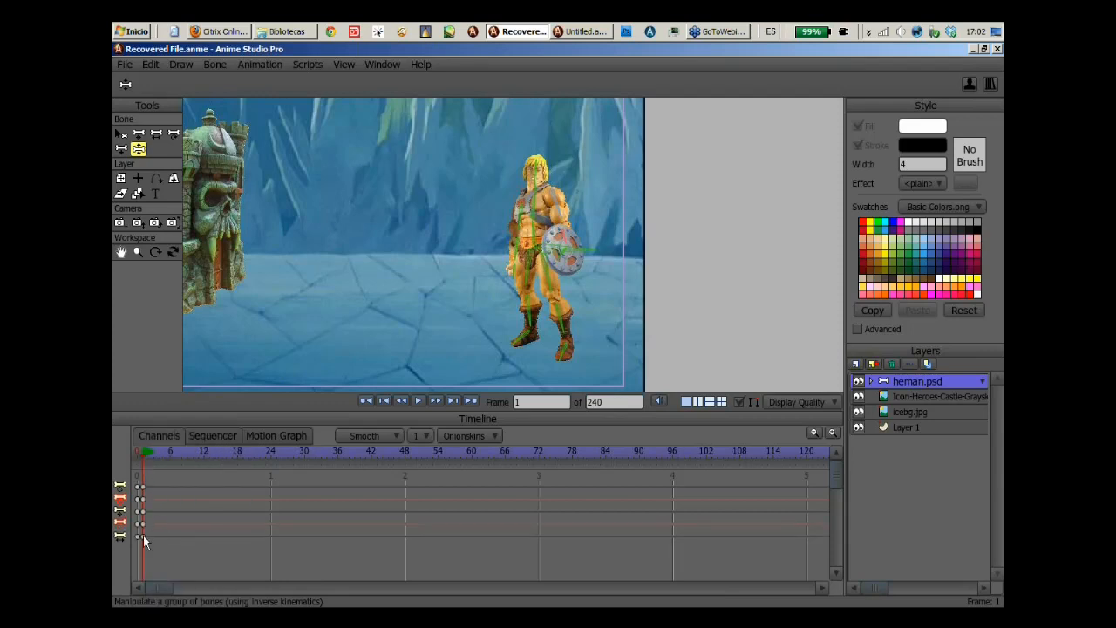
right_click(143, 536)
left_click(182, 438)
Activate Translate Bone and clear the bone selection on the heman.psd layer.
scroll(597, 220, "up", 2)
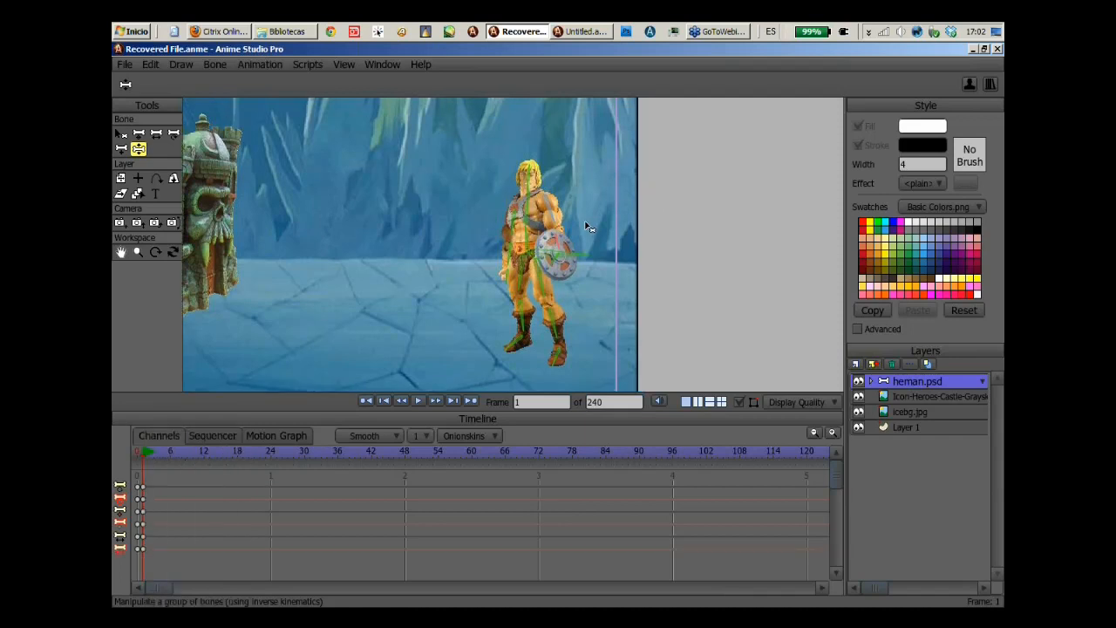
scroll(576, 223, "up", 3)
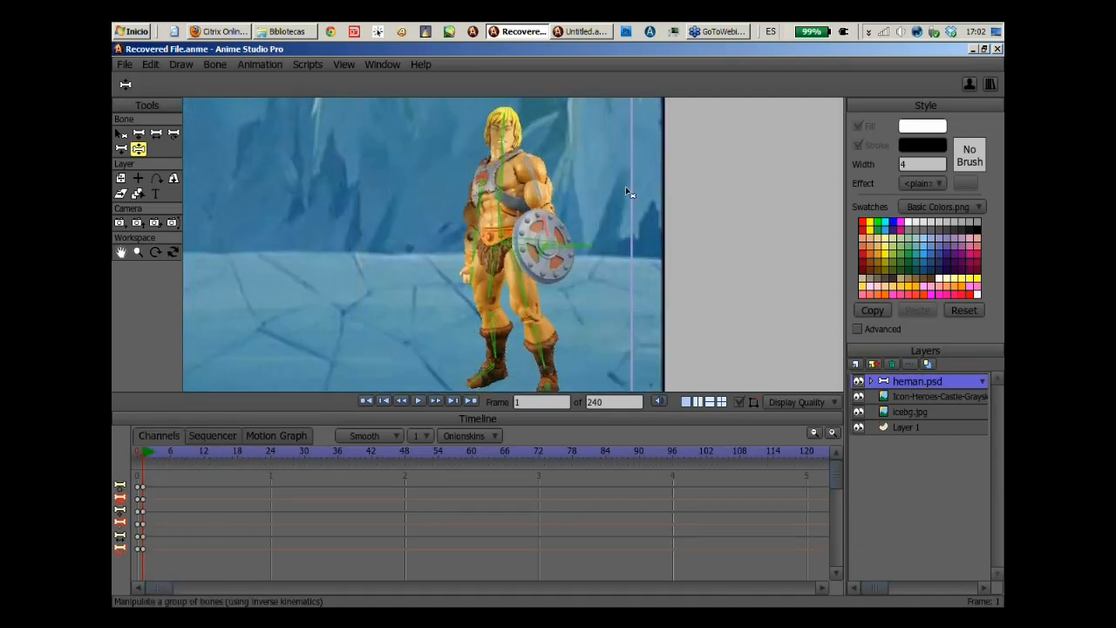
left_click_drag(626, 189, 624, 186)
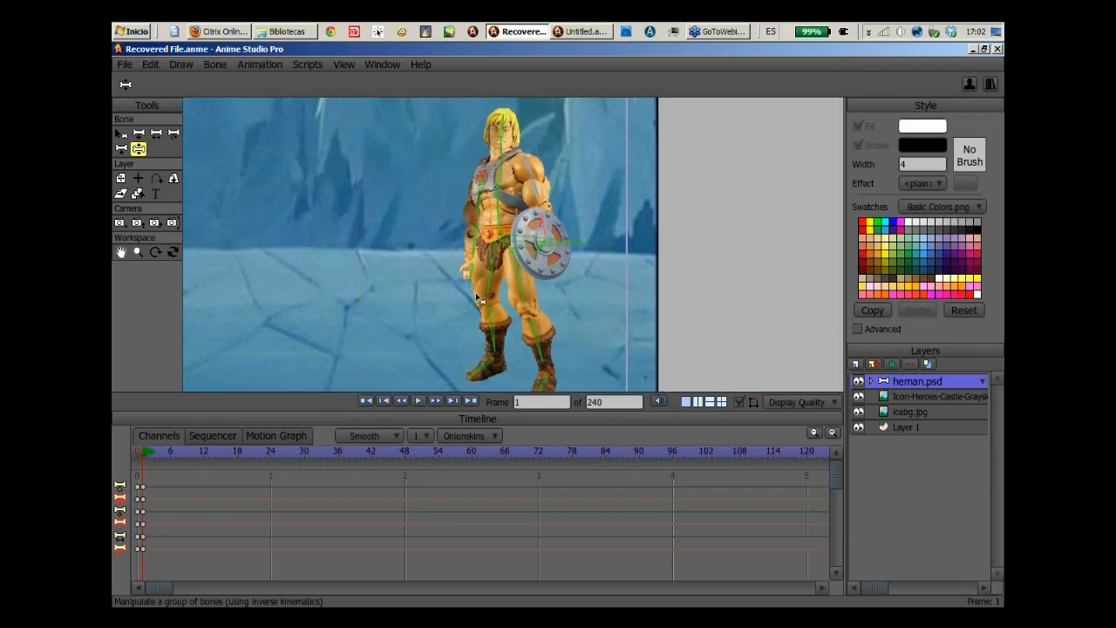
scroll(602, 264, "down", 2)
scroll(602, 263, "down", 1)
key("t")
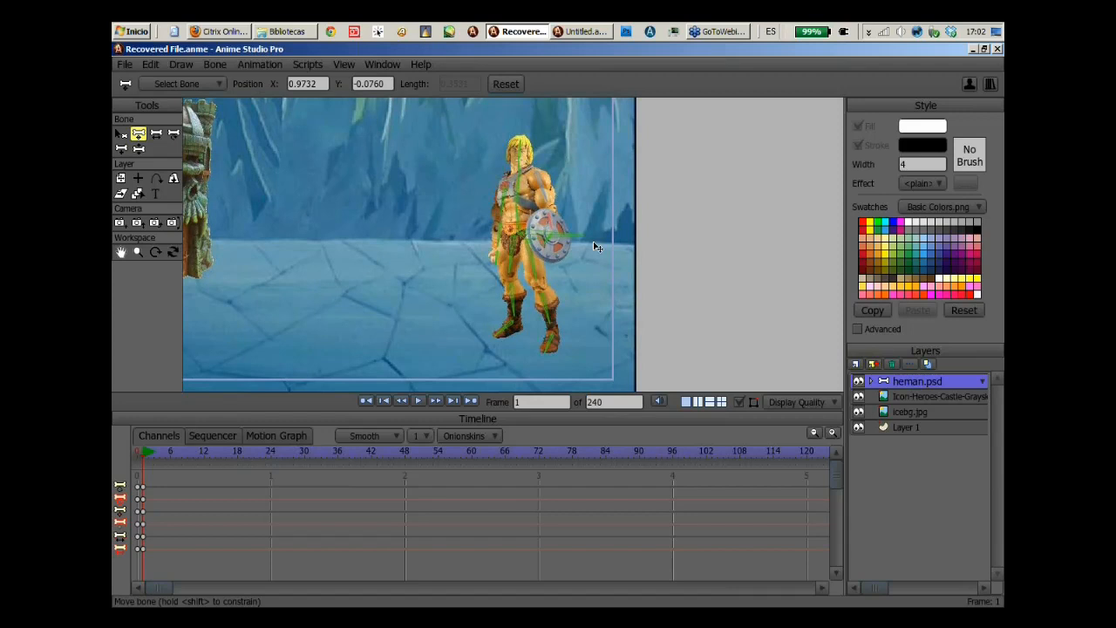
scroll(597, 247, "down", 2)
left_click_drag(513, 255, 520, 259)
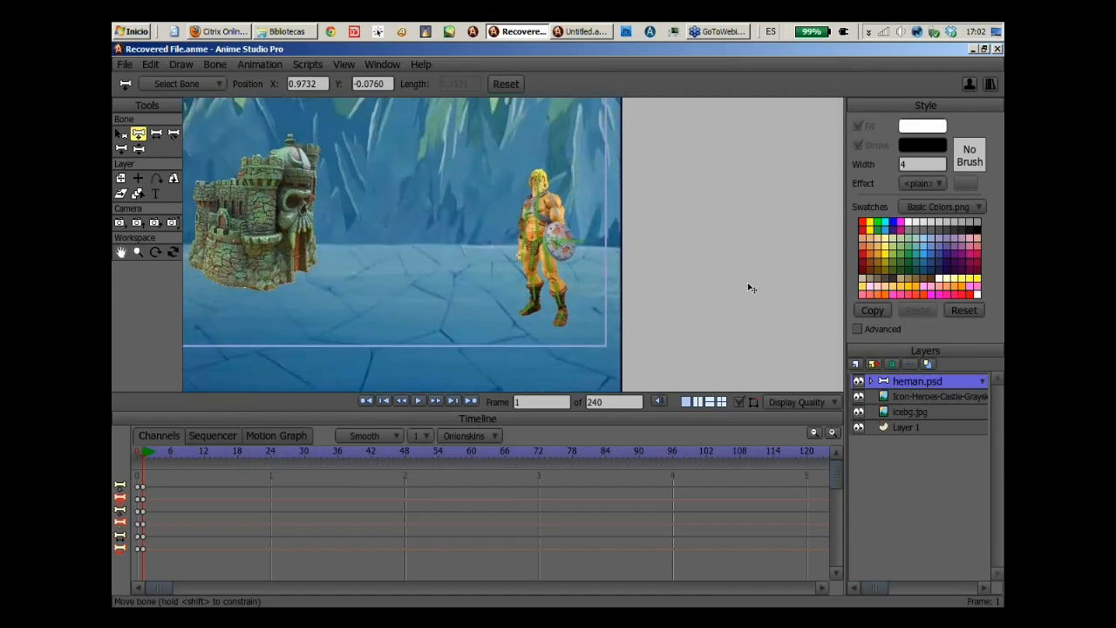
left_click(713, 299)
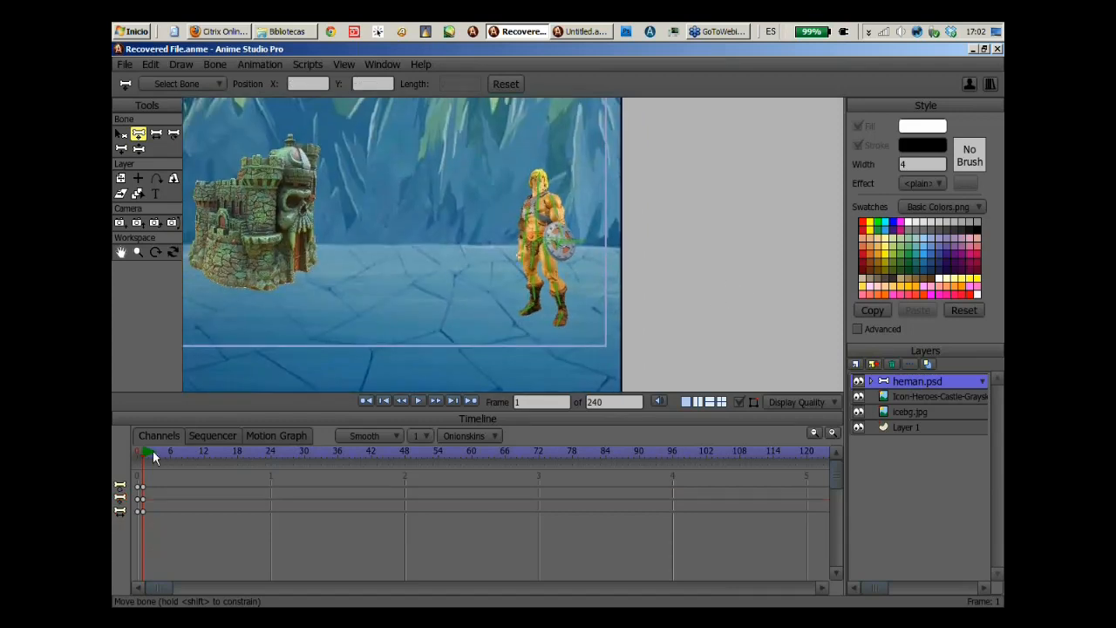
Try lowering He-Man's body bone at frame 9 with Translate Bone.
left_click_drag(148, 453, 182, 463)
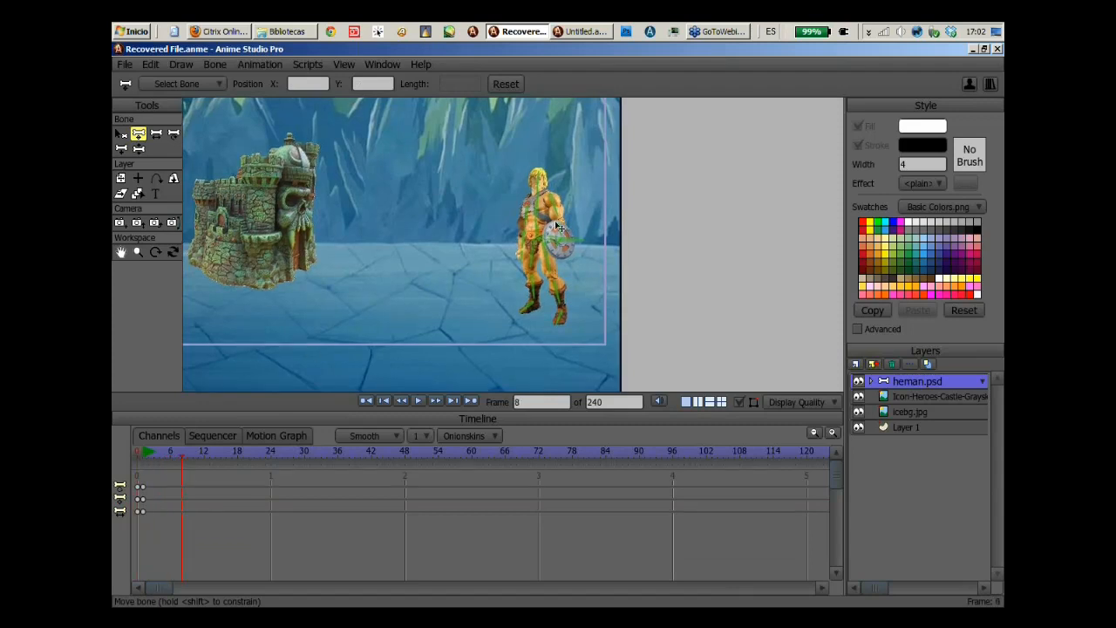
scroll(556, 224, "up", 4)
left_click(187, 453)
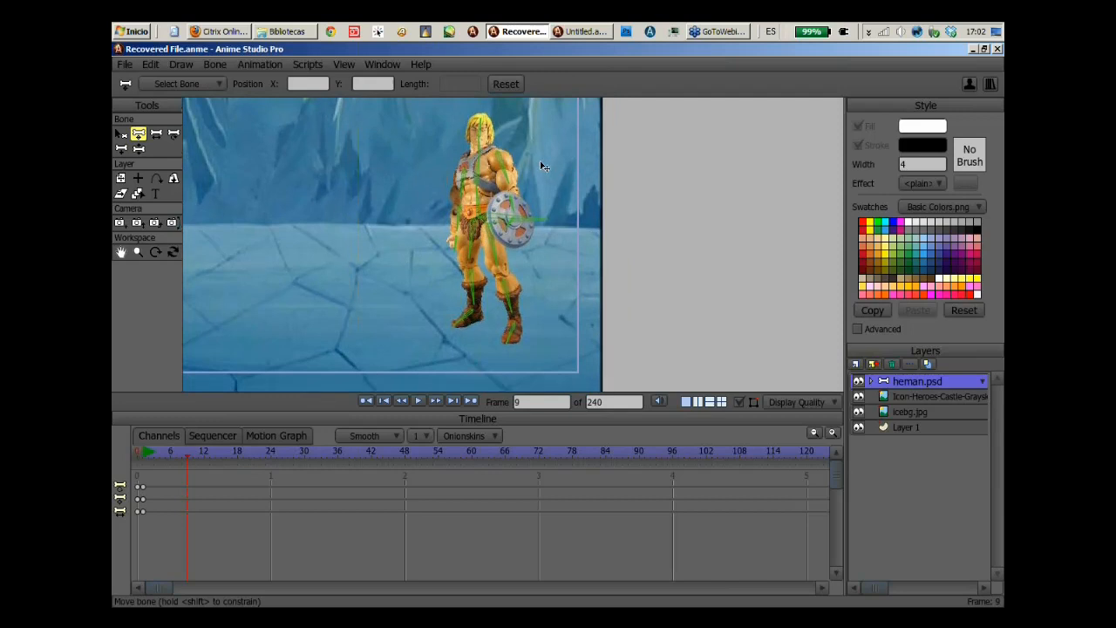
scroll(542, 165, "up", 2)
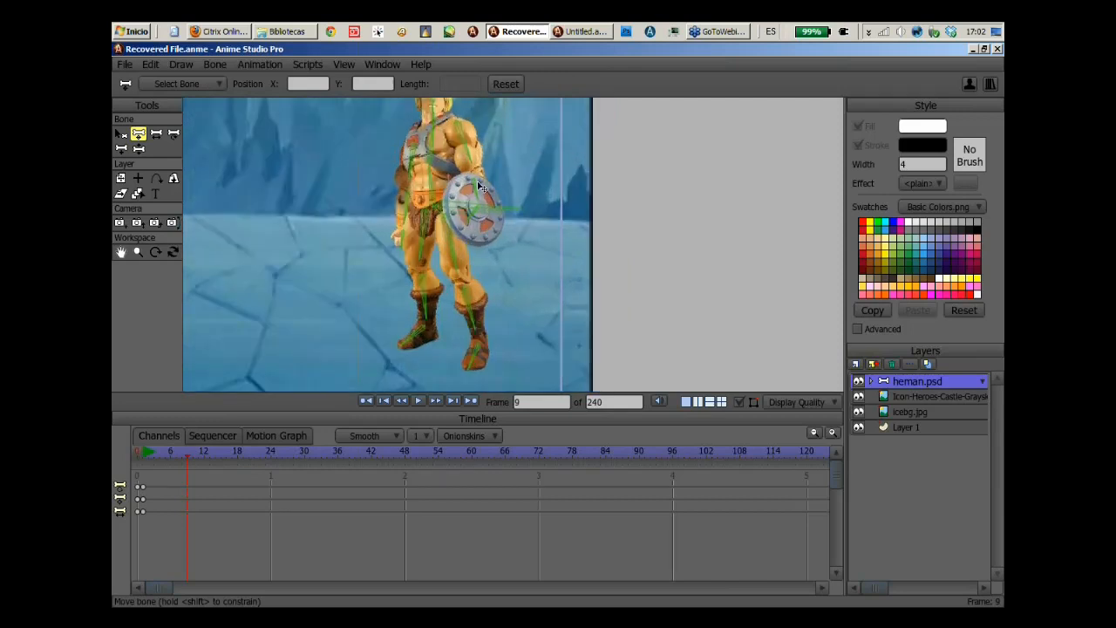
left_click(509, 213)
left_click_drag(504, 228, 526, 252)
Try bending He-Man's legs at frame 9 with Manipulate Bones, remove the frame 9 keyframes and return to frame 1.
left_click(138, 149)
left_click_drag(422, 316, 405, 277)
left_click_drag(469, 335, 436, 319)
left_click(176, 452)
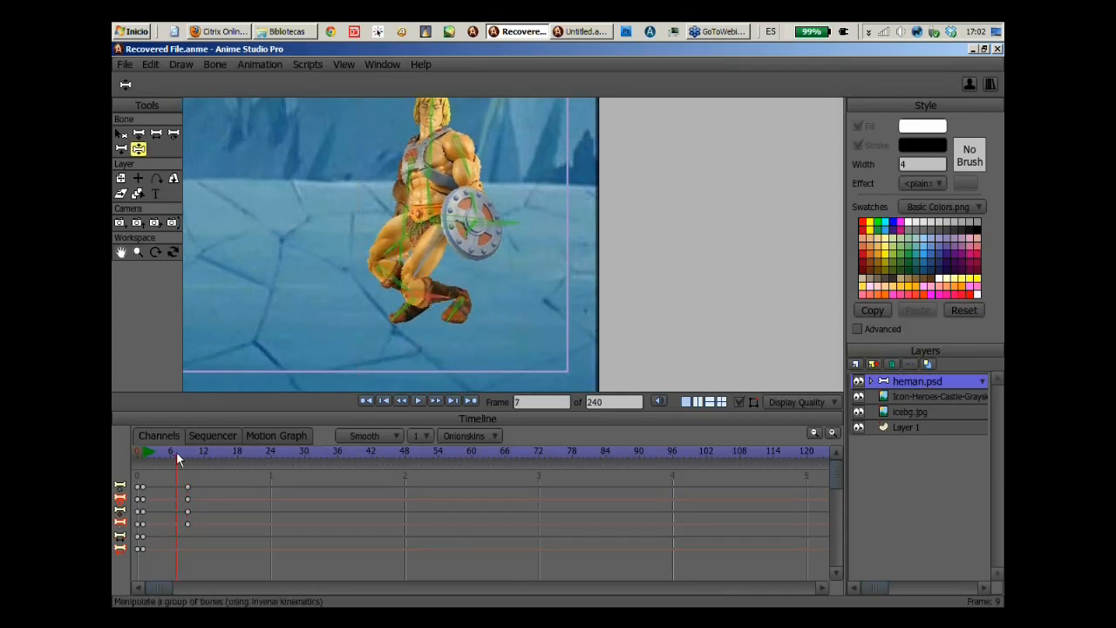
mouse_move(176, 451)
left_mouse_down()
mouse_move(147, 455)
mouse_move(160, 446)
mouse_move(193, 458)
mouse_move(186, 468)
mouse_move(184, 458)
mouse_move(154, 457)
mouse_move(195, 452)
mouse_move(157, 457)
mouse_move(184, 460)
left_mouse_up()
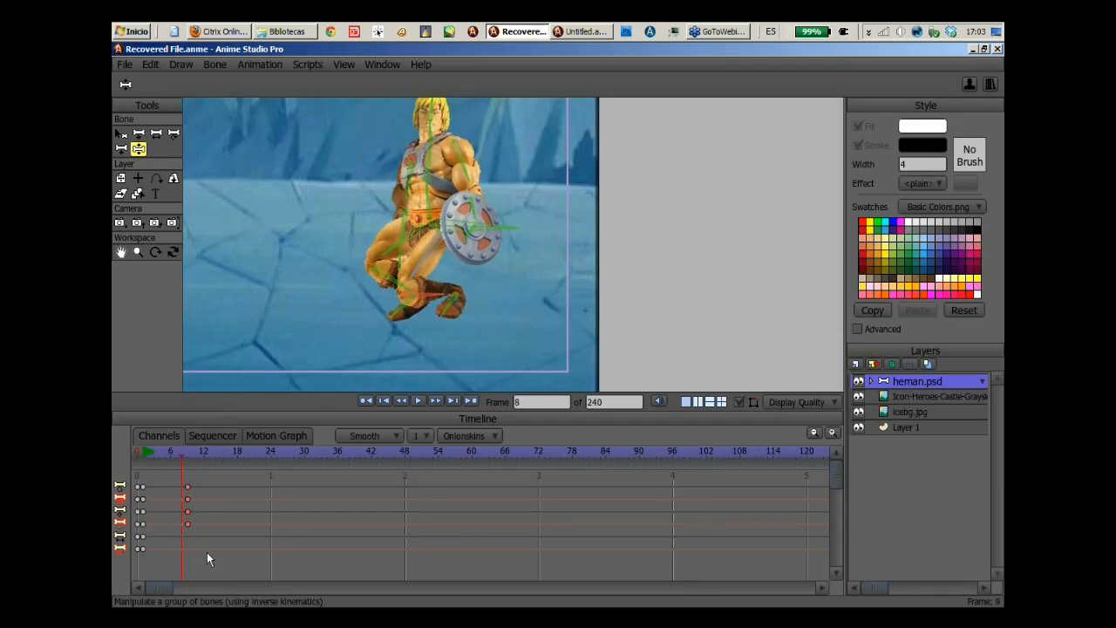
left_click(142, 451)
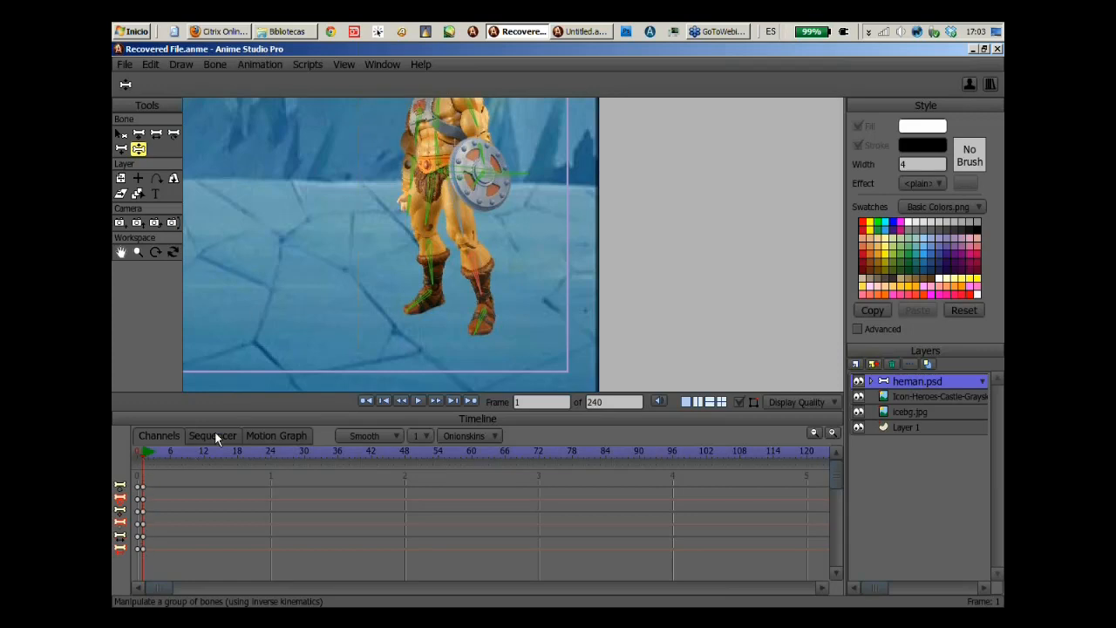
Select both of He-Man's foot bones, lock them at frame 1, and clear the bone selection.
left_click_drag(216, 412, 217, 399)
left_click(121, 134)
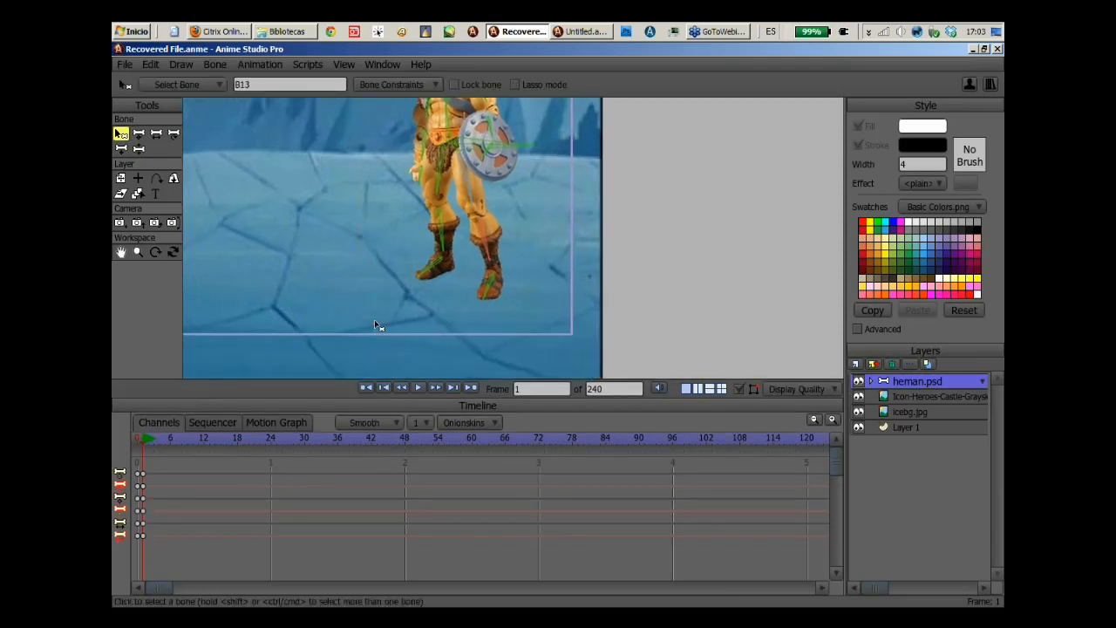
left_click(443, 272)
left_click_drag(346, 347, 427, 300)
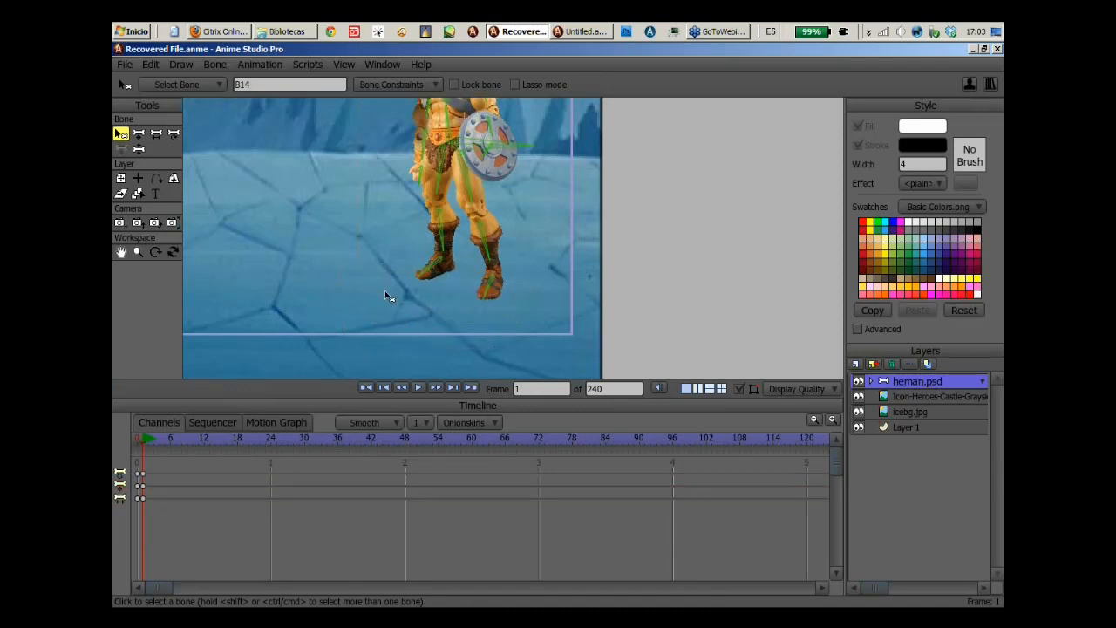
left_click(525, 306)
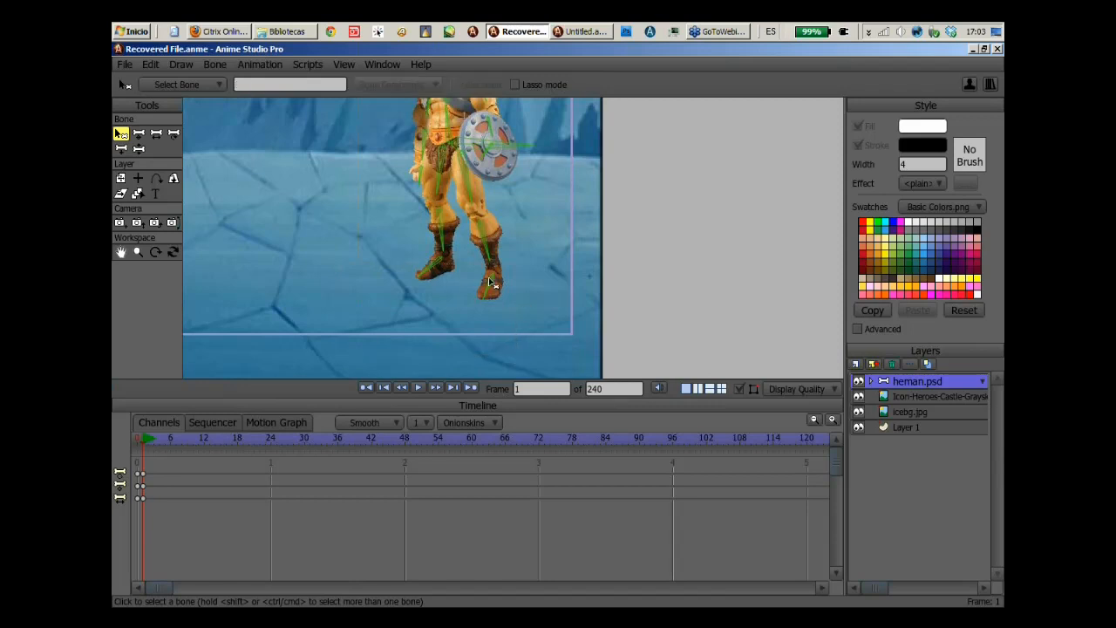
left_click(491, 283)
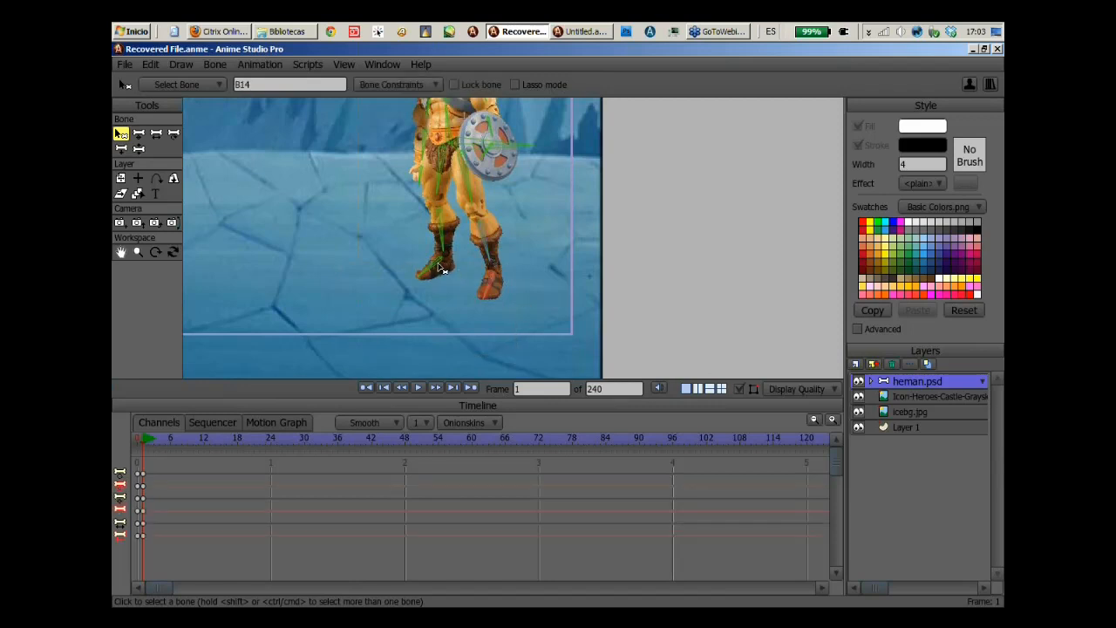
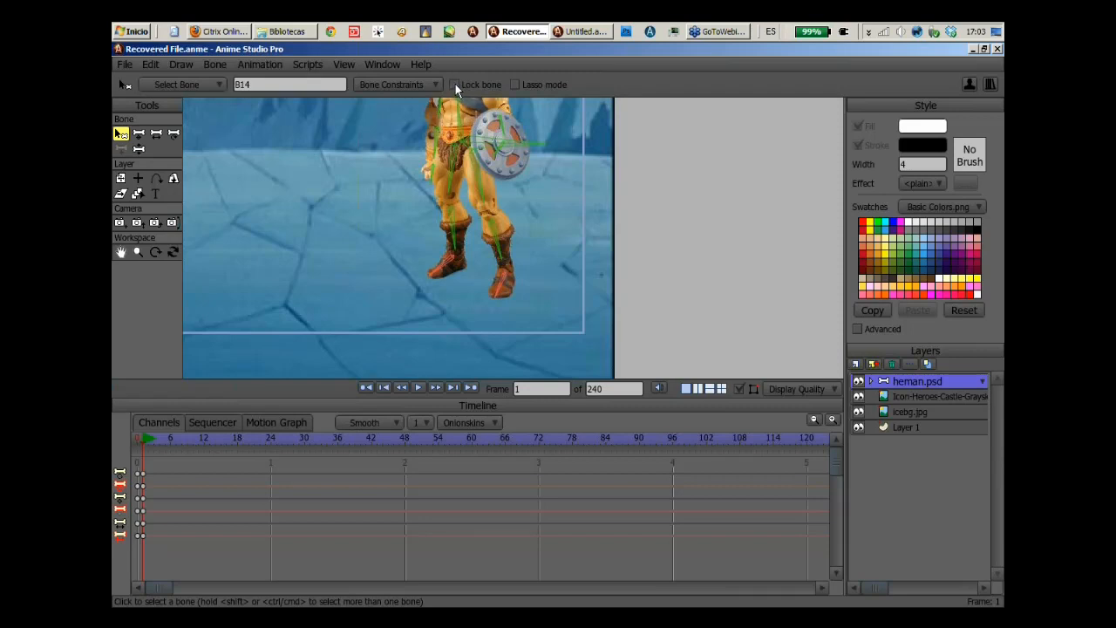
left_click(453, 85)
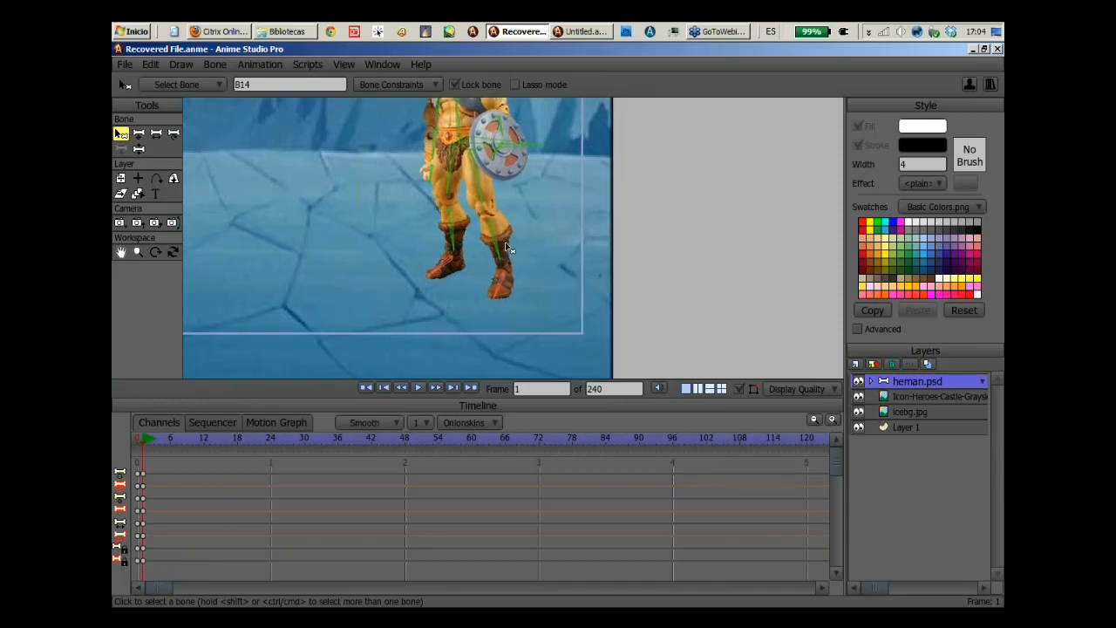
left_click_drag(509, 248, 497, 279)
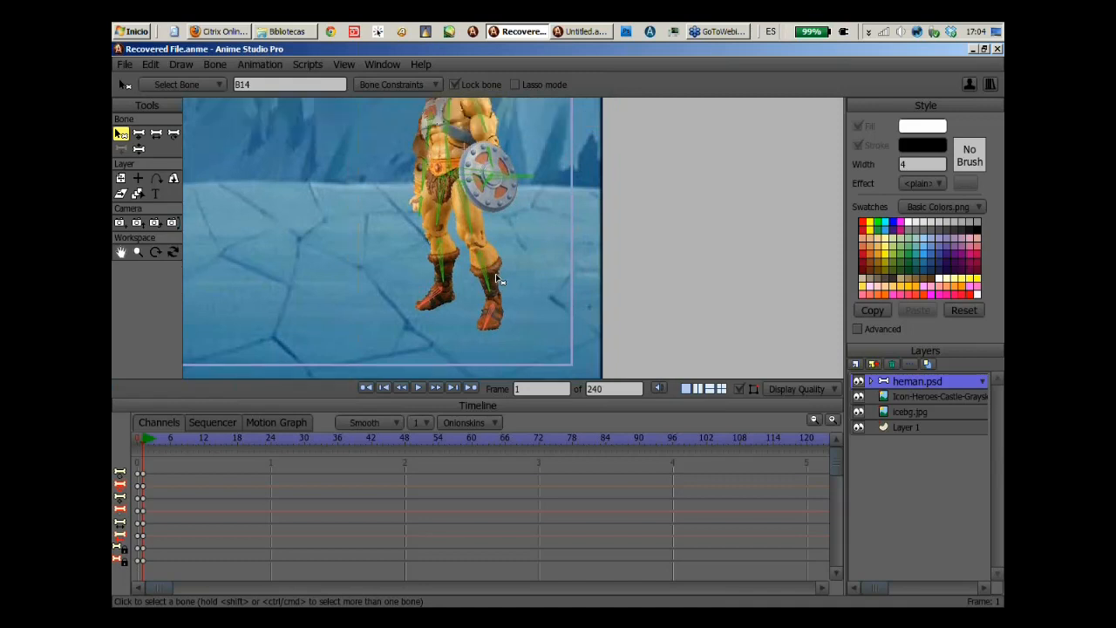
scroll(499, 278, "down", 1)
left_click_drag(654, 258, 645, 274)
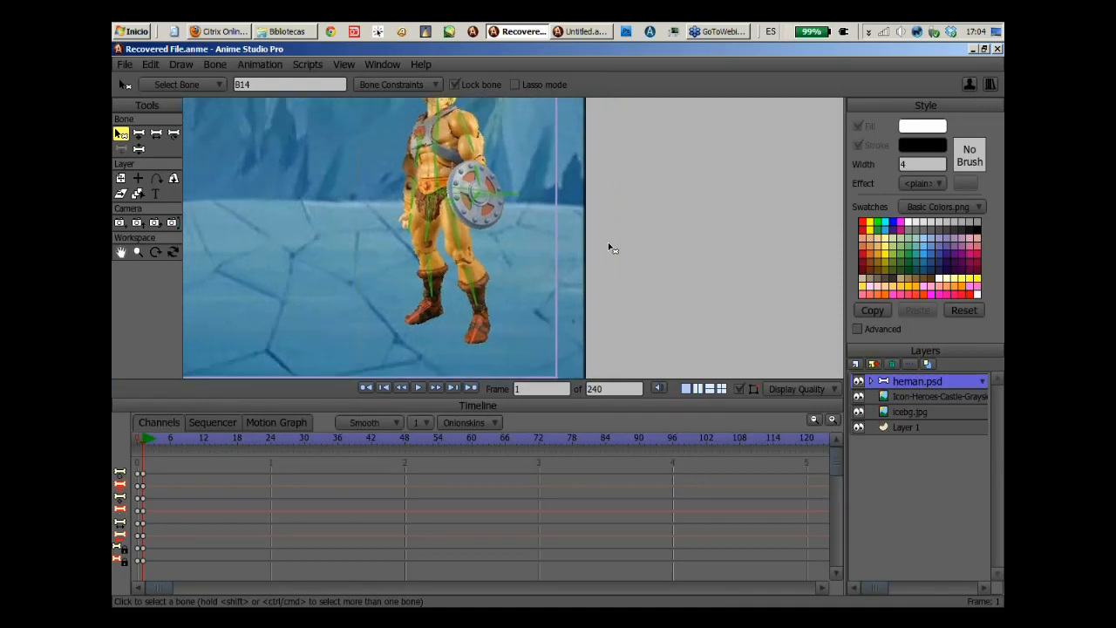
scroll(609, 246, "down", 1)
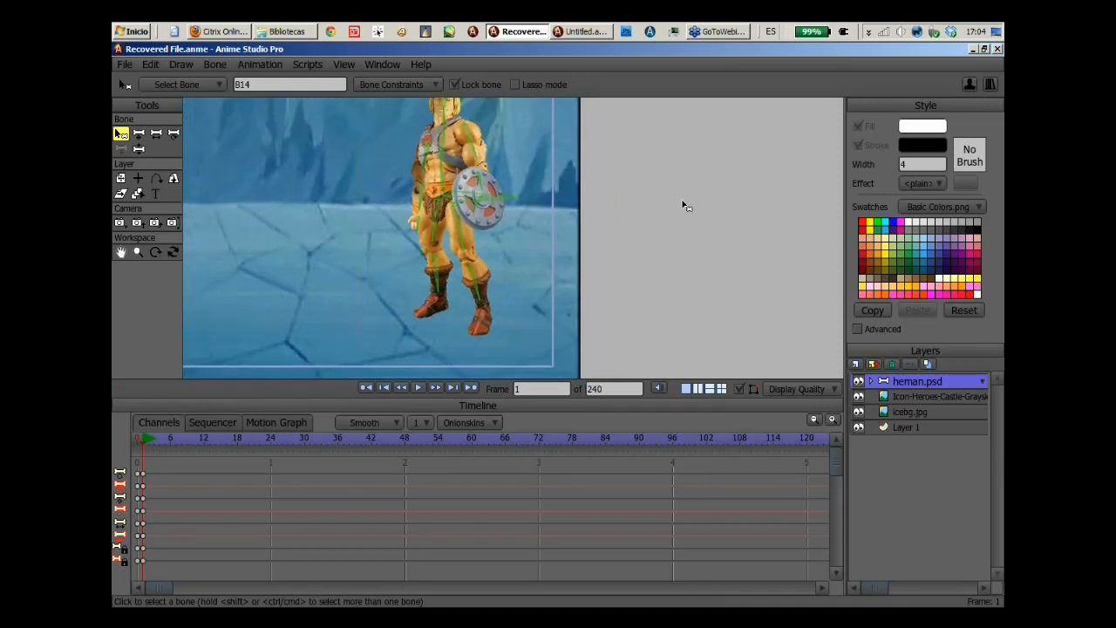
left_click(695, 187)
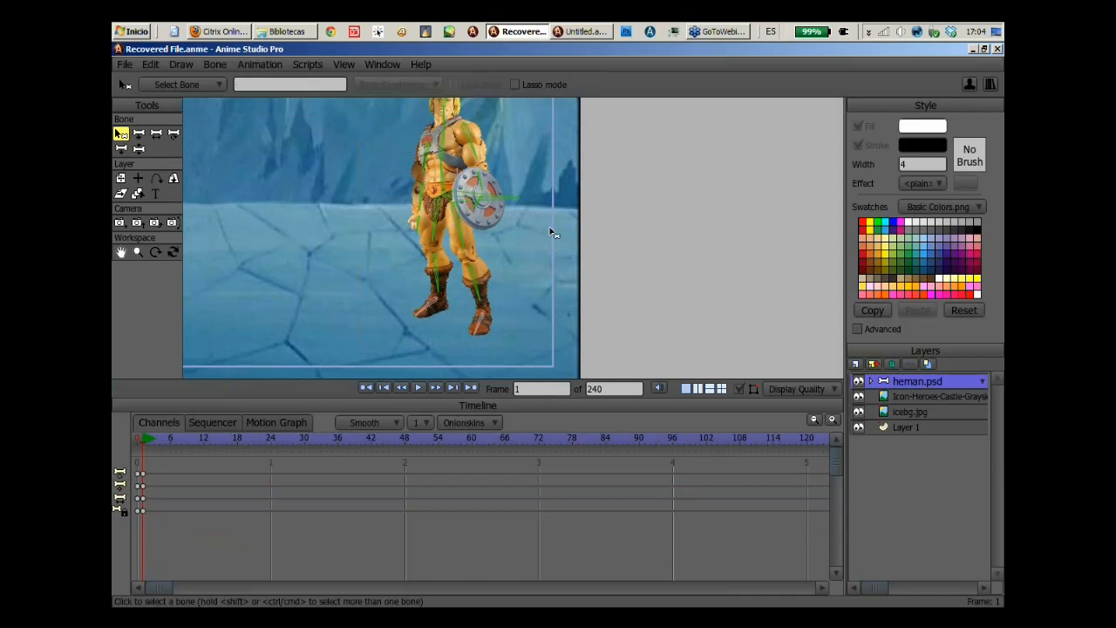
Go to frame 12 and lower He-Man's body bone with Translate Bone so his knees bend over the locked feet.
left_click_drag(550, 230, 555, 220)
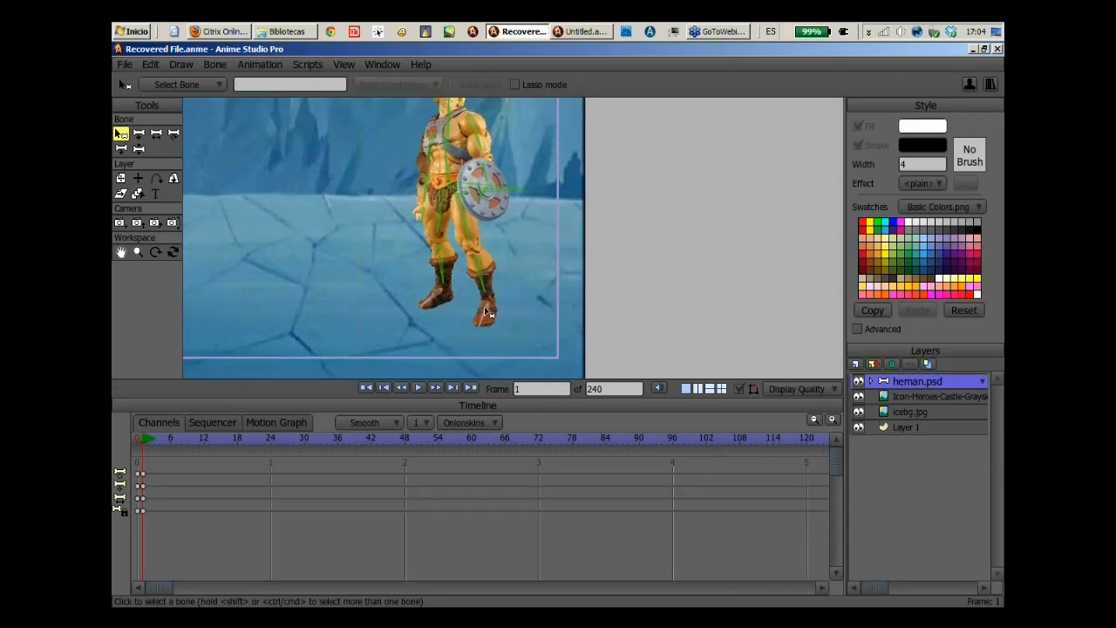
left_click_drag(485, 312, 510, 294)
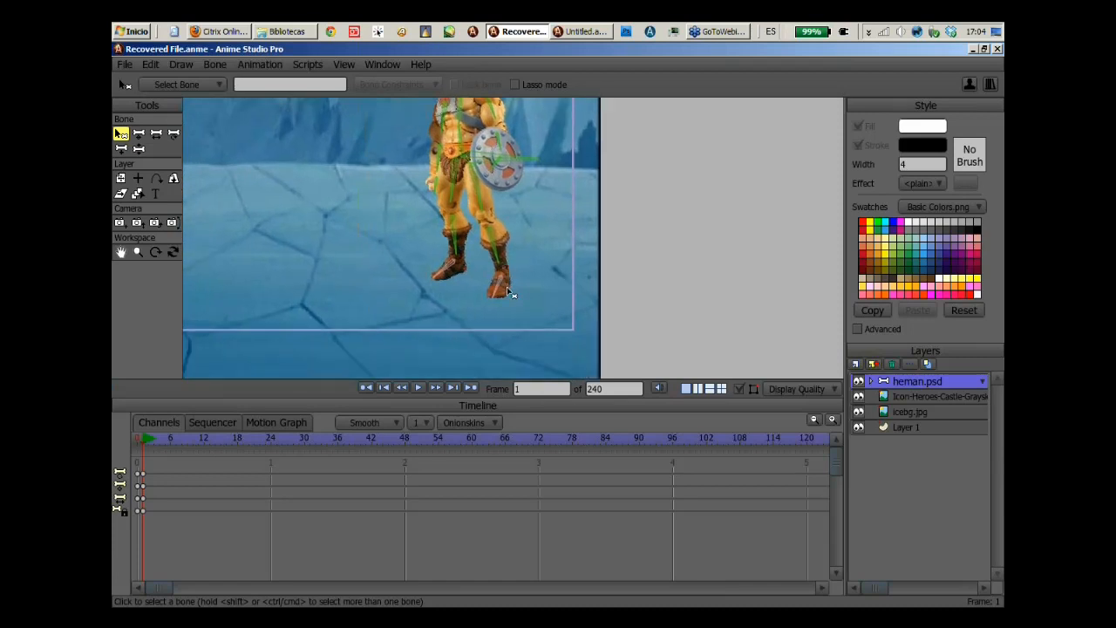
left_click(150, 439)
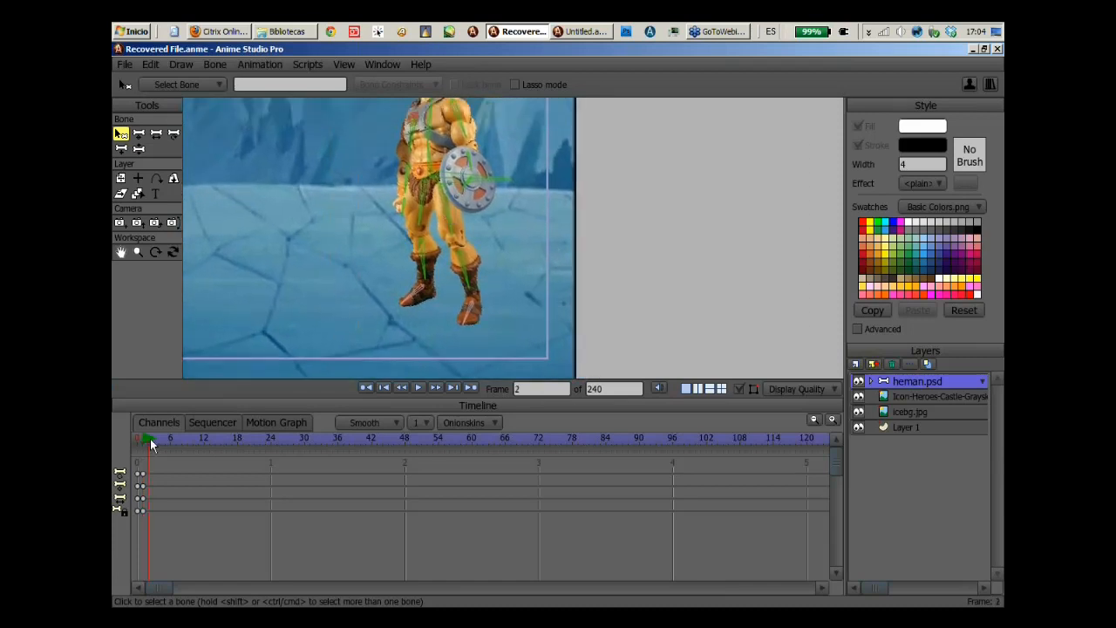
left_click_drag(150, 439, 204, 439)
left_click_drag(521, 215, 504, 248)
key("t")
left_click_drag(485, 206, 435, 326)
left_click_drag(447, 262, 461, 236)
mouse_move(192, 441)
left_mouse_down()
mouse_move(144, 445)
mouse_move(205, 453)
left_mouse_up()
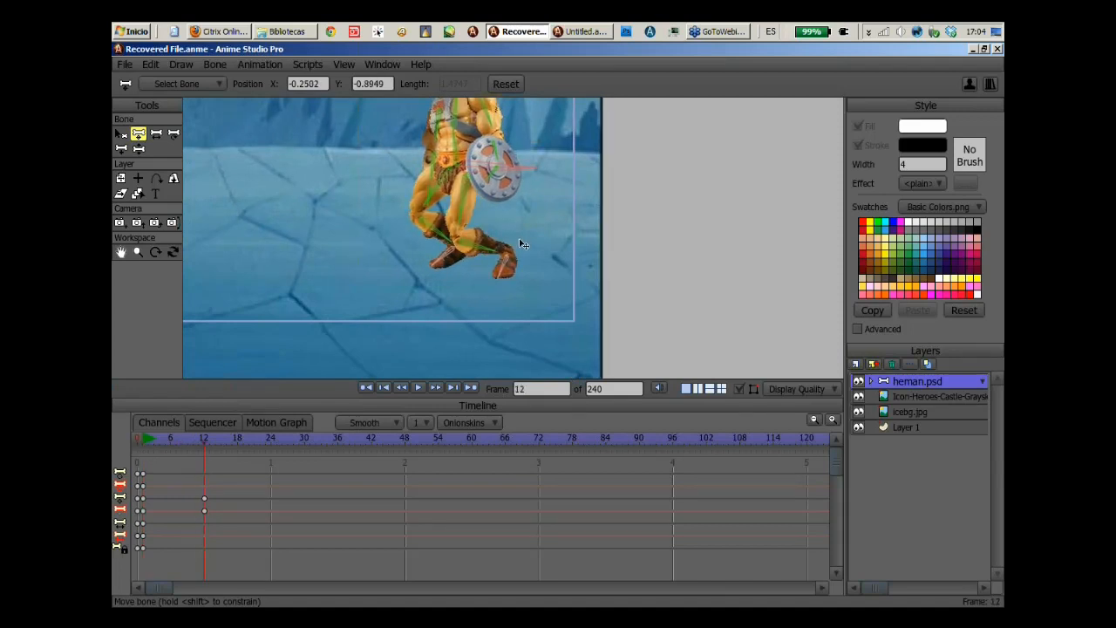
Shorten He-Man's leg bones at frame 12 with Scale Bone to soften the knee bend, and scrub the motion back to frame 12.
scroll(572, 247, "up", 1)
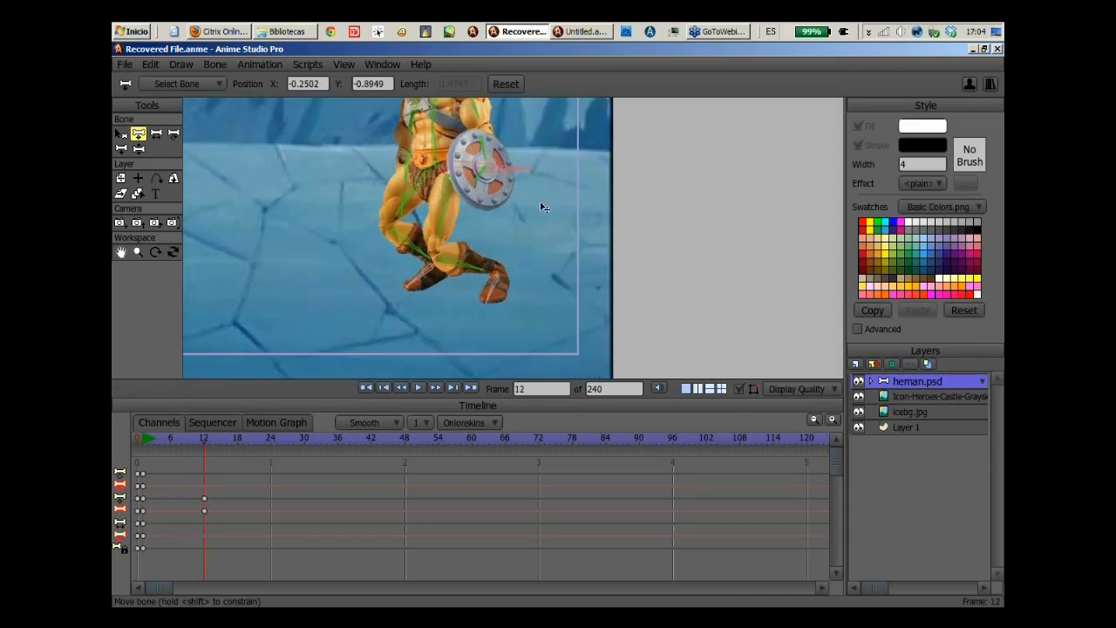
left_click(155, 135)
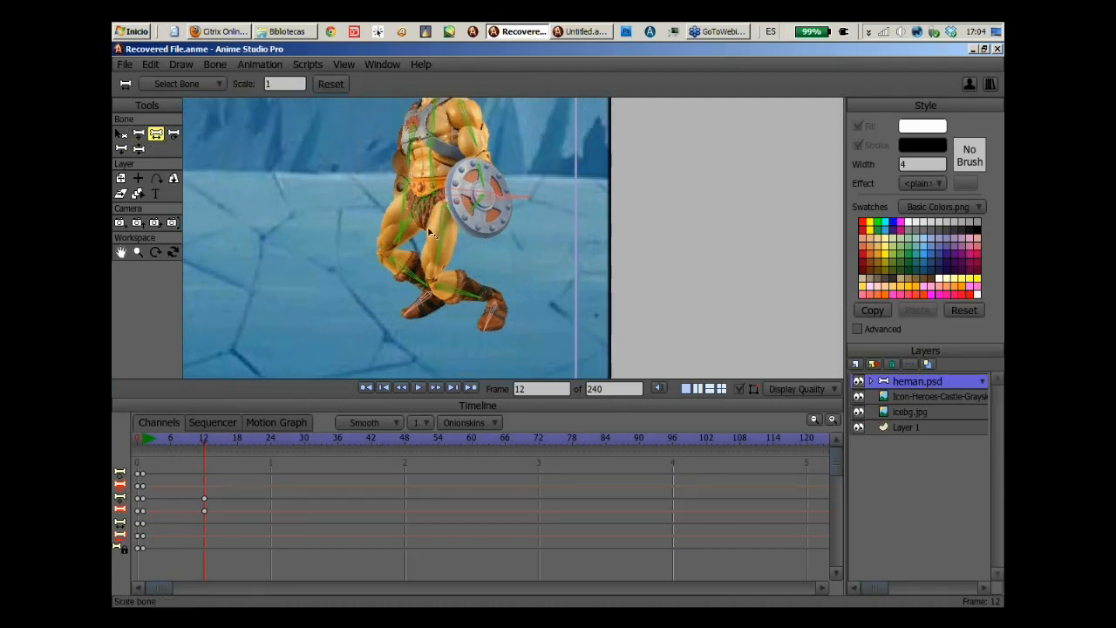
mouse_move(443, 237)
left_mouse_down()
mouse_move(429, 254)
mouse_move(450, 245)
left_mouse_up()
left_click_drag(475, 285, 473, 281)
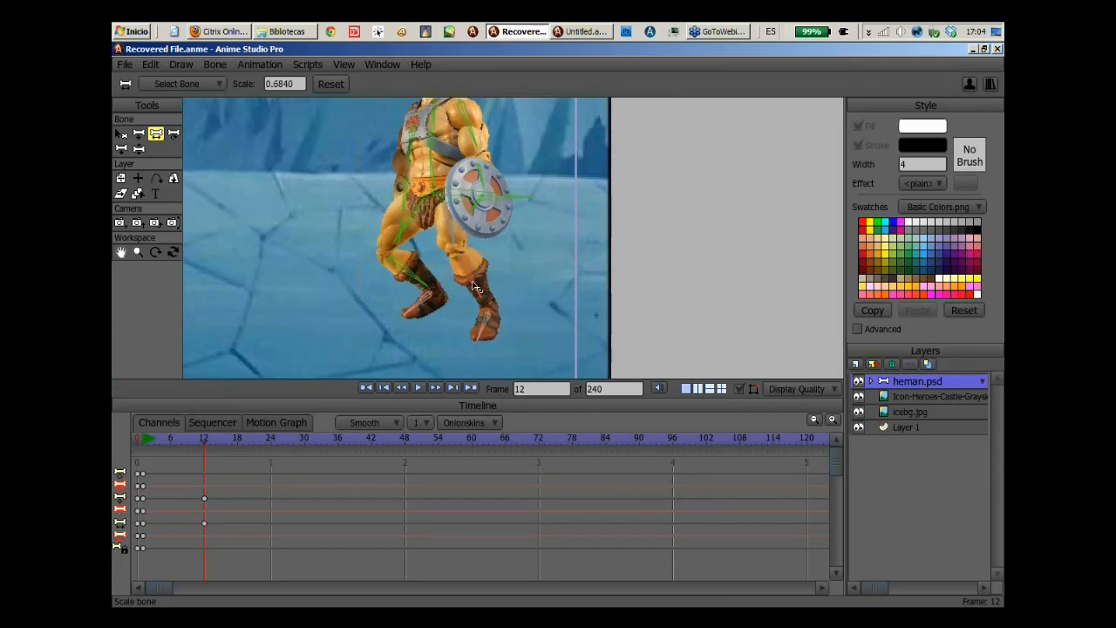
left_click_drag(401, 232, 402, 226)
left_click_drag(419, 265, 468, 272)
left_click(149, 436)
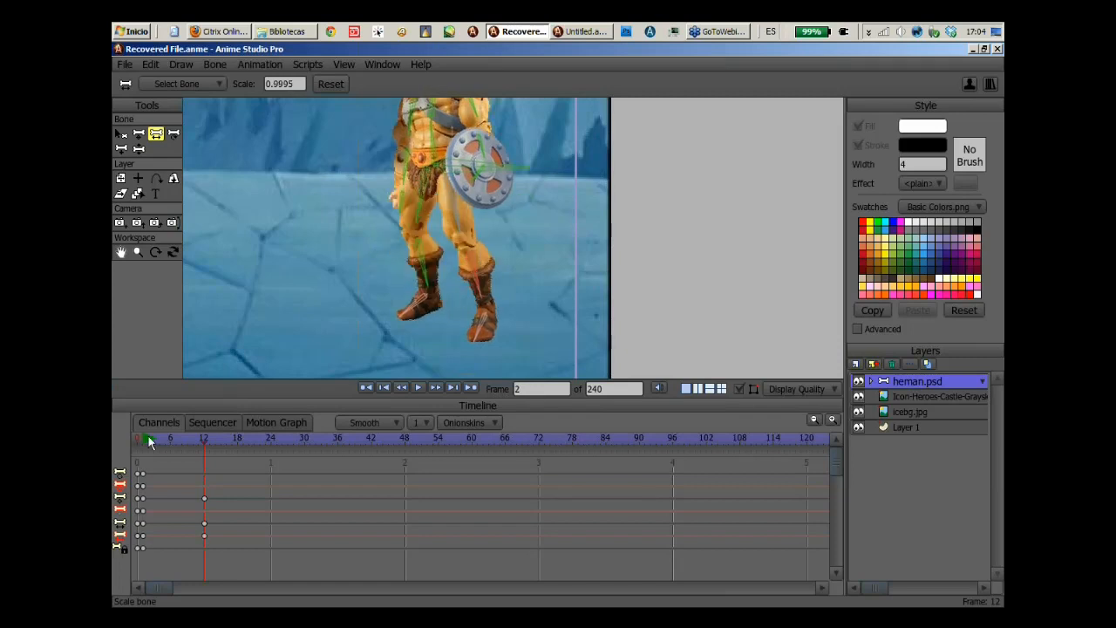
left_click(216, 458)
left_click_drag(216, 459, 206, 461)
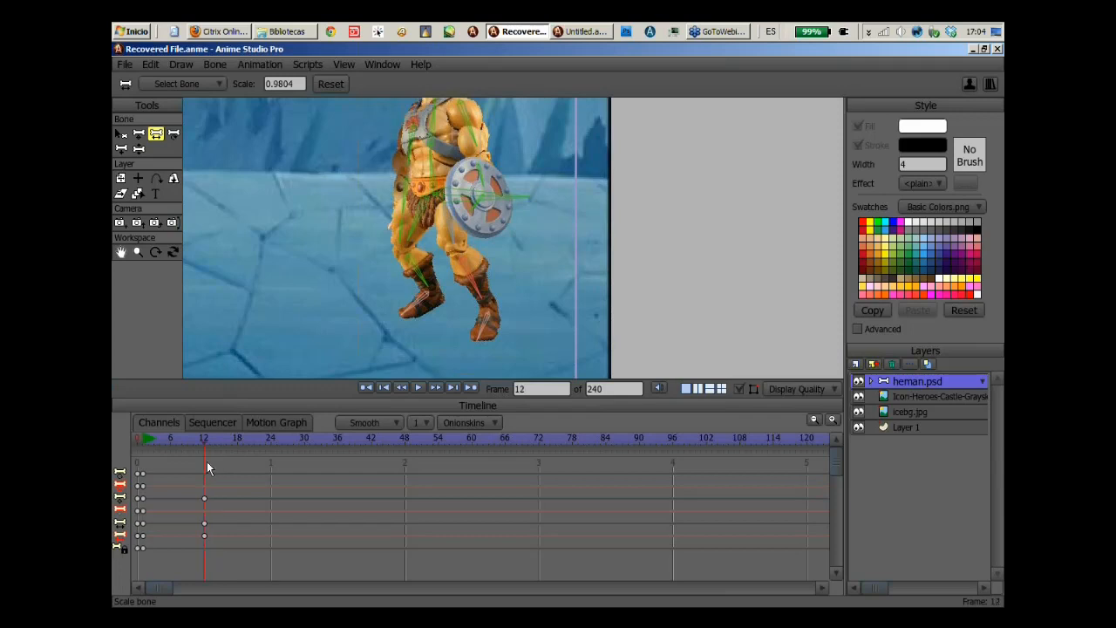
Readjust the shield-side leg at frame 12 with Manipulate Bones and scale its thigh bone to 0.6772.
key("z")
left_click(455, 235)
key("s")
left_click_drag(453, 235, 456, 240)
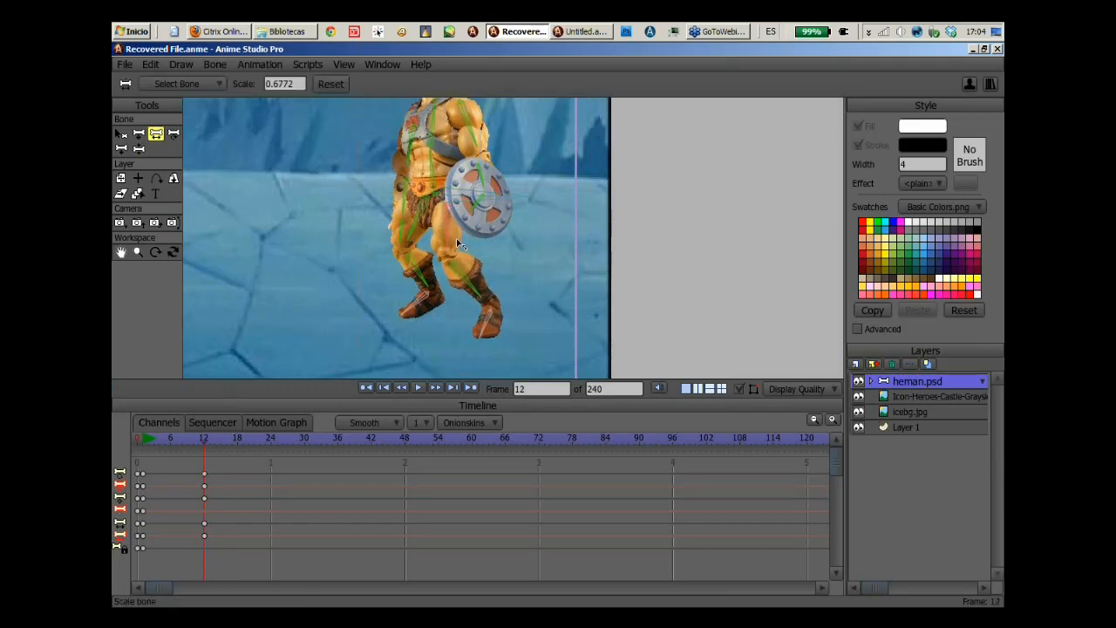
Lean He-Man's torso forward at frame 12 with Manipulate Bones, and reposition his free arm and head.
left_click(144, 436)
key("z")
left_click(204, 437)
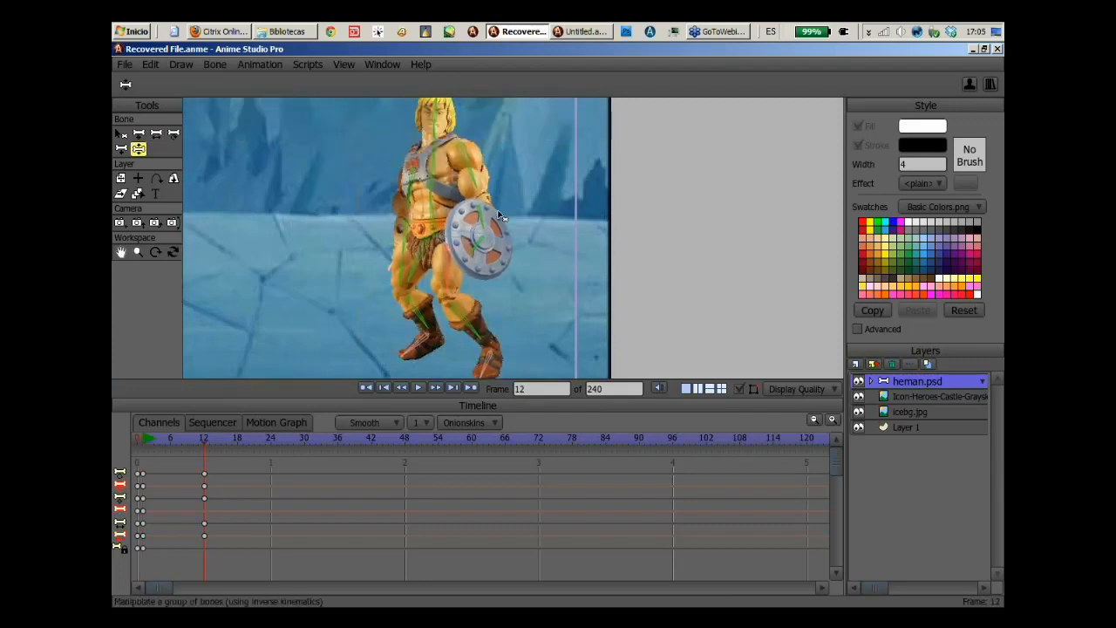
left_click_drag(500, 214, 436, 209)
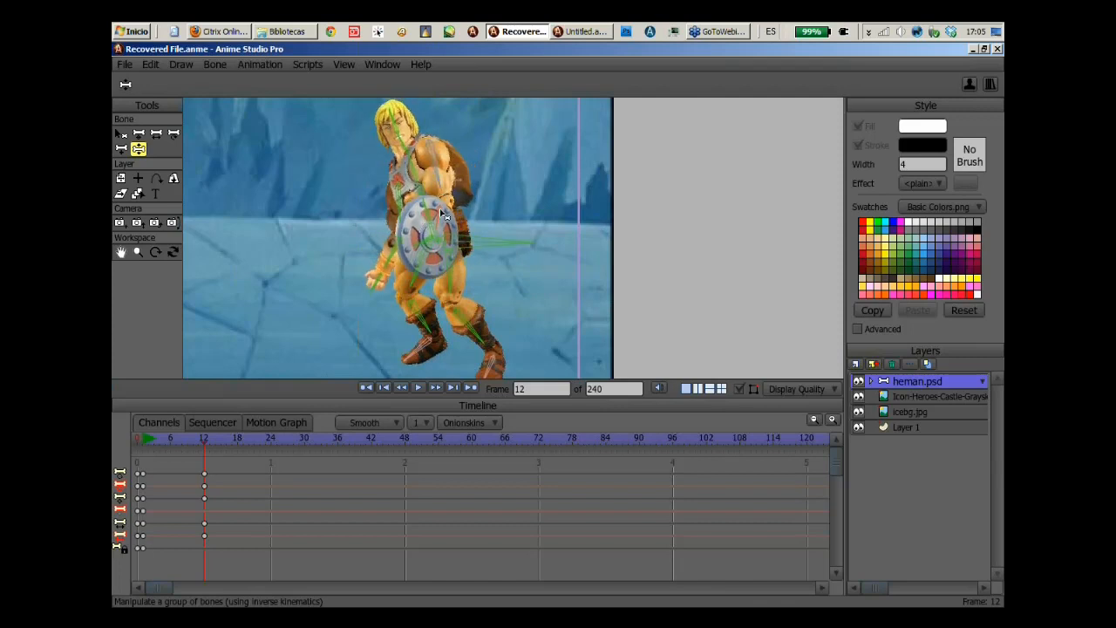
left_click_drag(382, 268, 376, 271)
left_click_drag(395, 120, 404, 119)
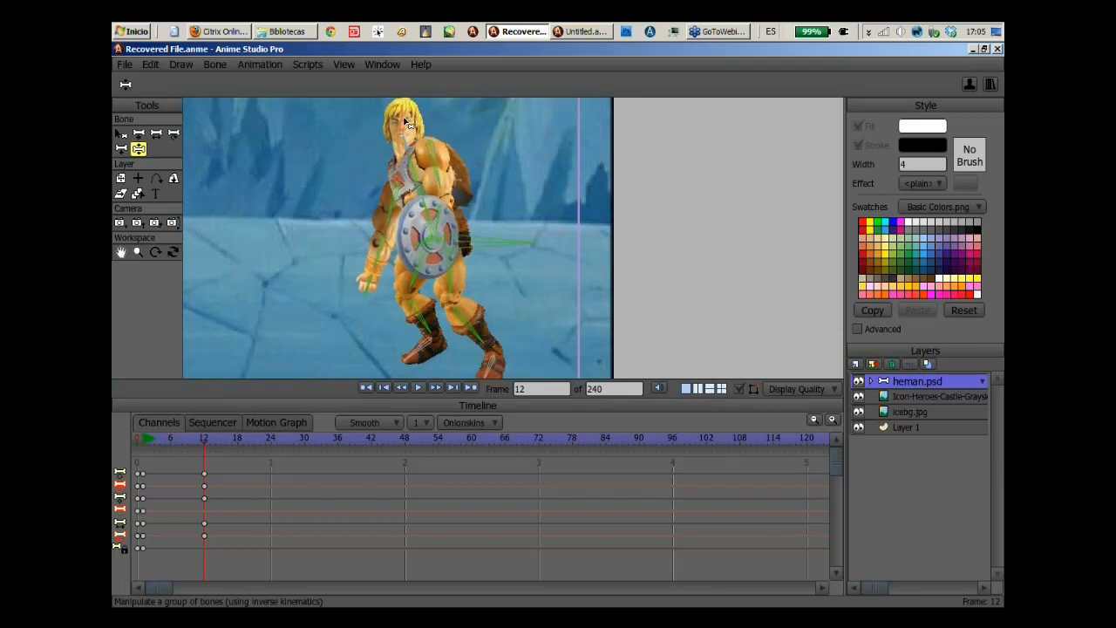
Resize the timeline area and add the missing keyframes at frame 12 in the bone angle, position and scale channels.
scroll(457, 208, "down", 1)
scroll(461, 212, "down", 1)
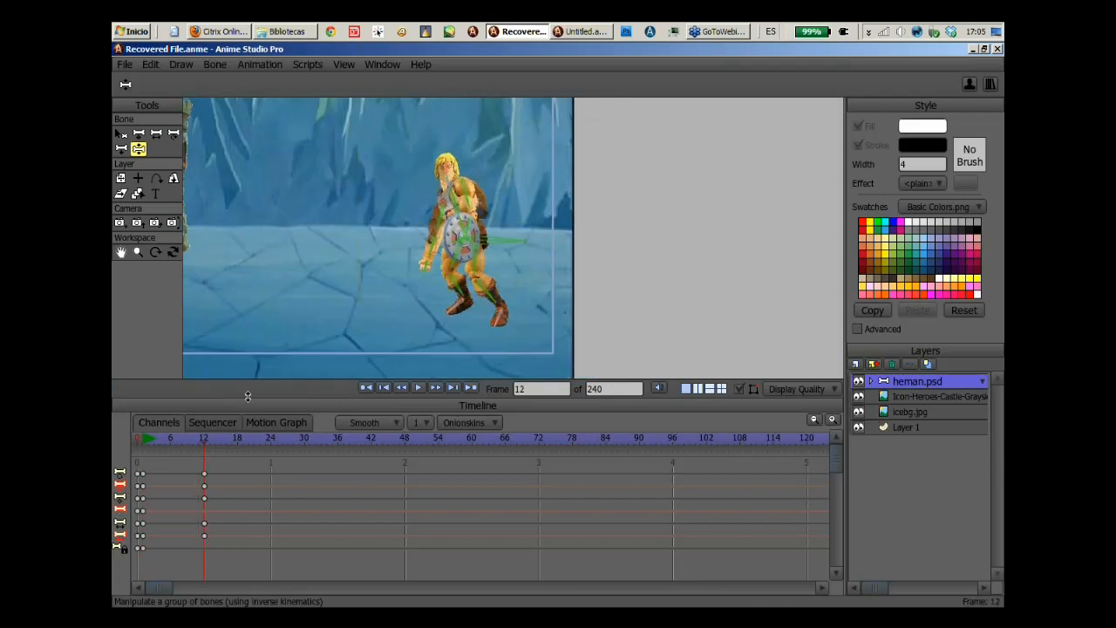
left_click_drag(248, 396, 247, 365)
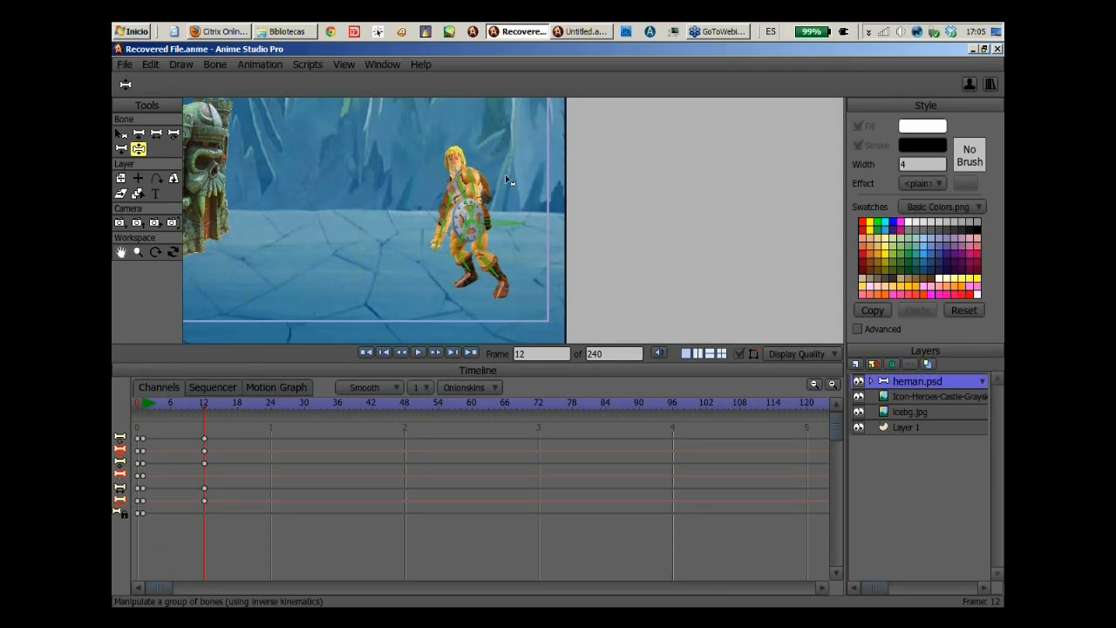
scroll(512, 180, "up", 3)
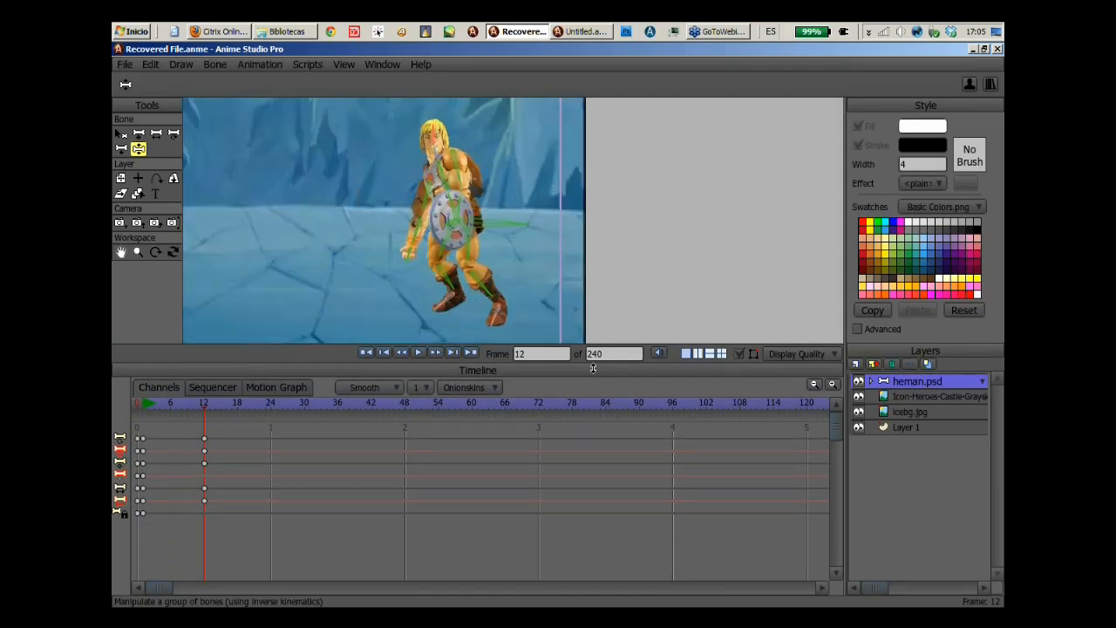
left_click_drag(593, 368, 593, 398)
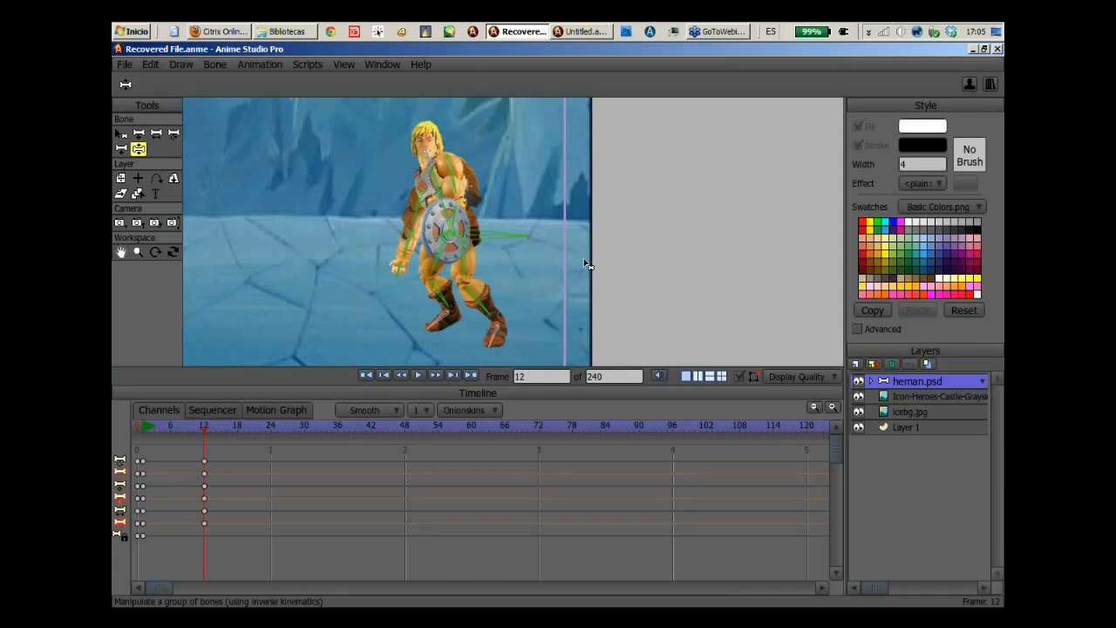
right_click(204, 463)
left_click(175, 484)
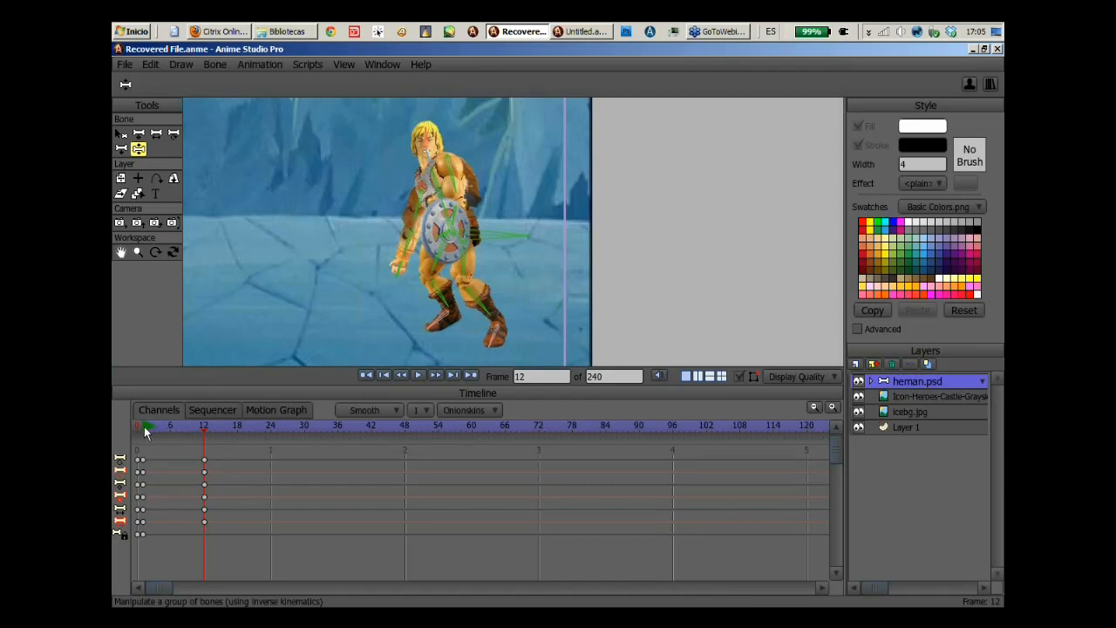
At frame 17, translate He-Man's root bone upward and toward the castle to stretch him into the takeoff.
left_click_drag(144, 427, 231, 435)
left_click(139, 133)
left_click(487, 237)
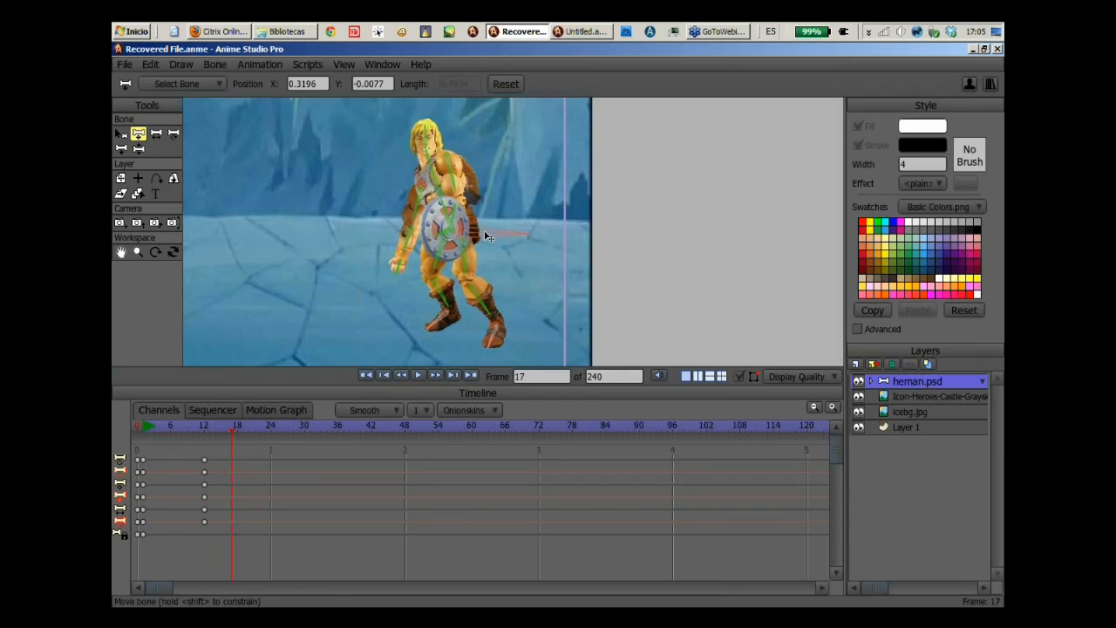
left_click_drag(487, 237, 518, 237)
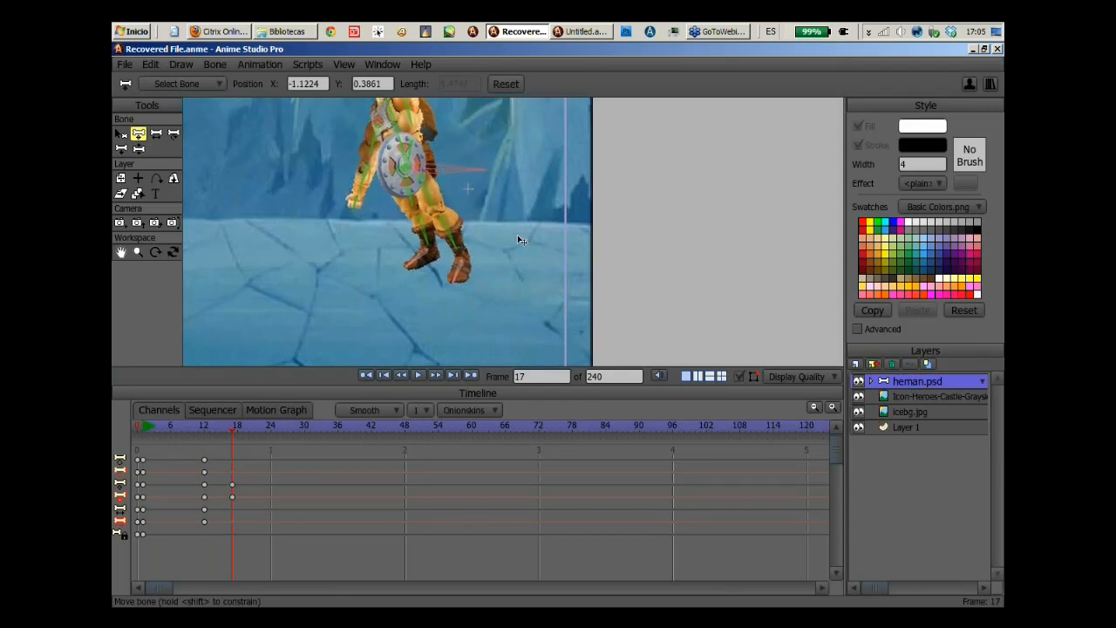
Reset the scale of He-Man's thigh and lower leg bones to 1 at frame 17 with Scale Bone.
left_click(156, 135)
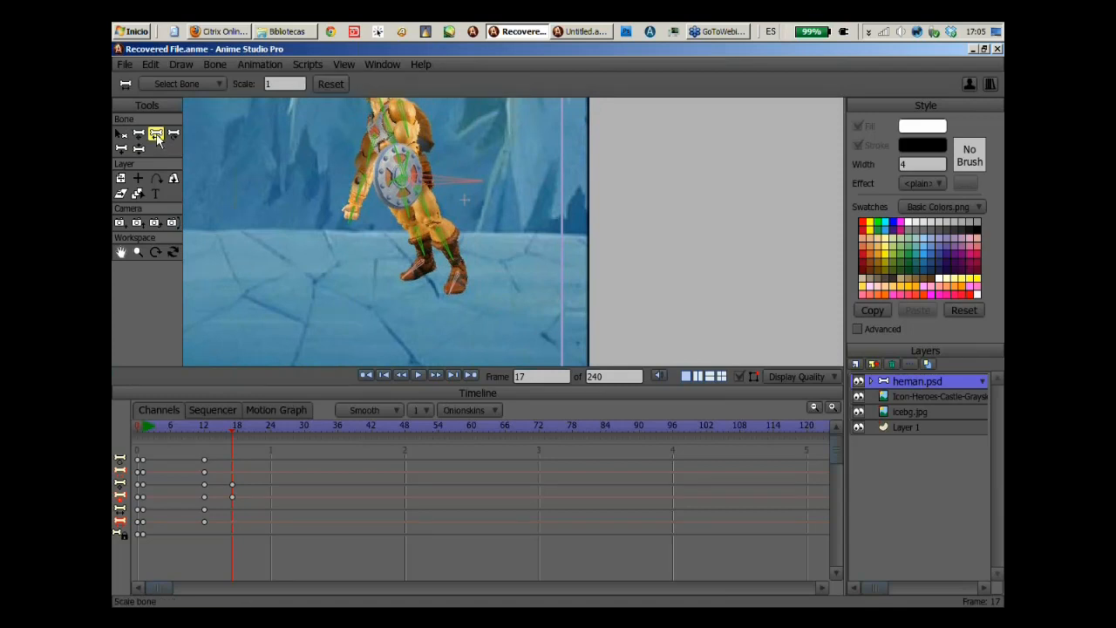
left_click(426, 204)
left_click_drag(426, 204, 391, 159)
left_click(333, 85)
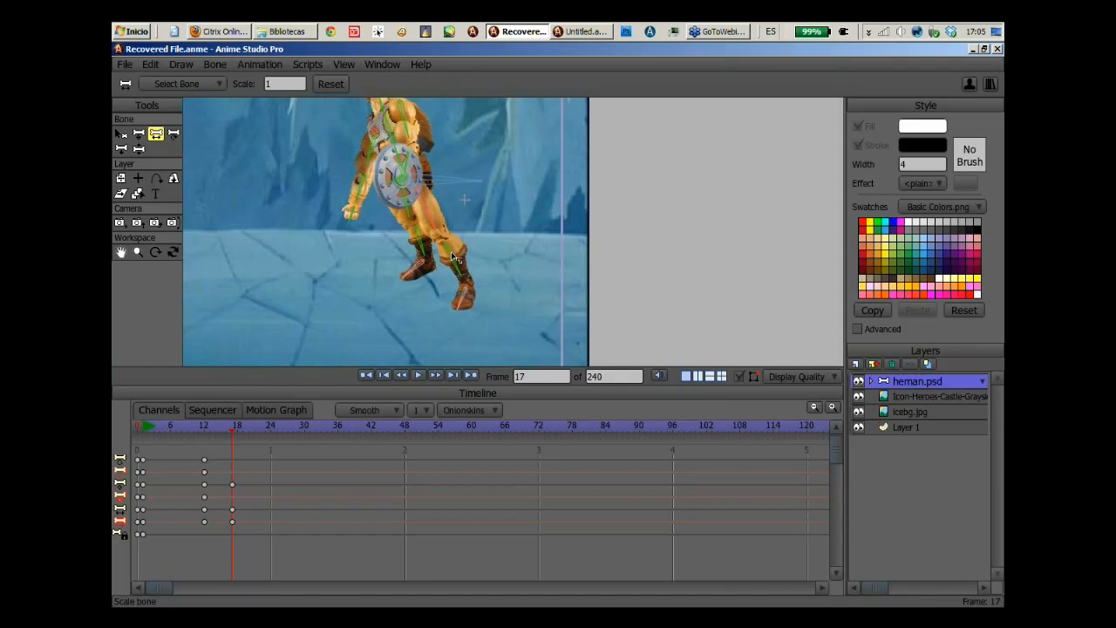
left_click(451, 253)
left_click(335, 86)
left_click(421, 243)
left_click(334, 85)
left_click(408, 216)
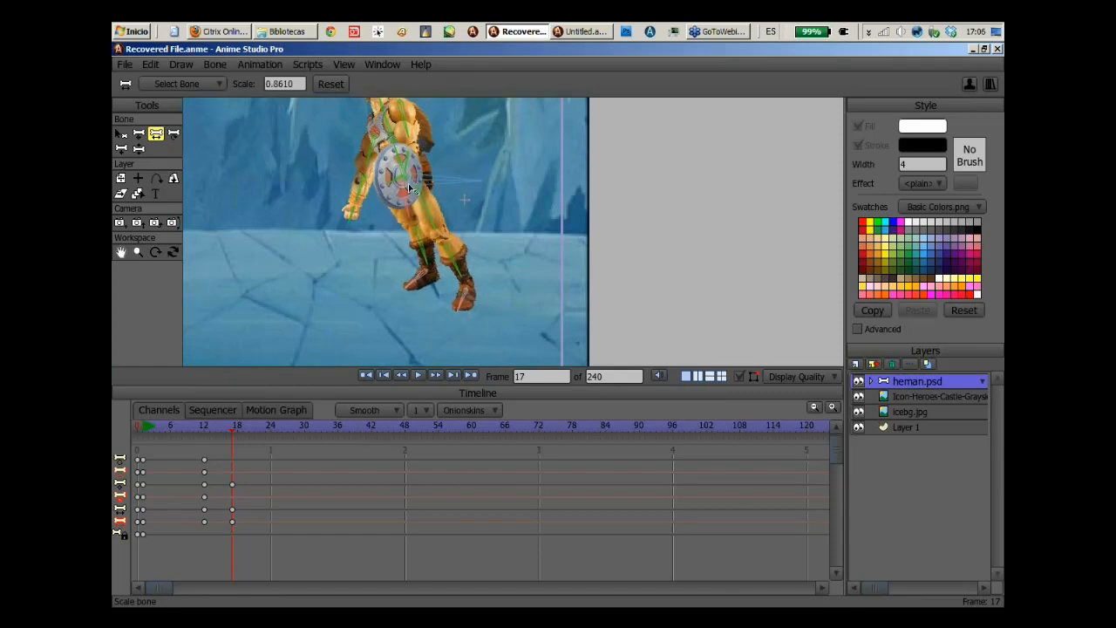
left_click(328, 85)
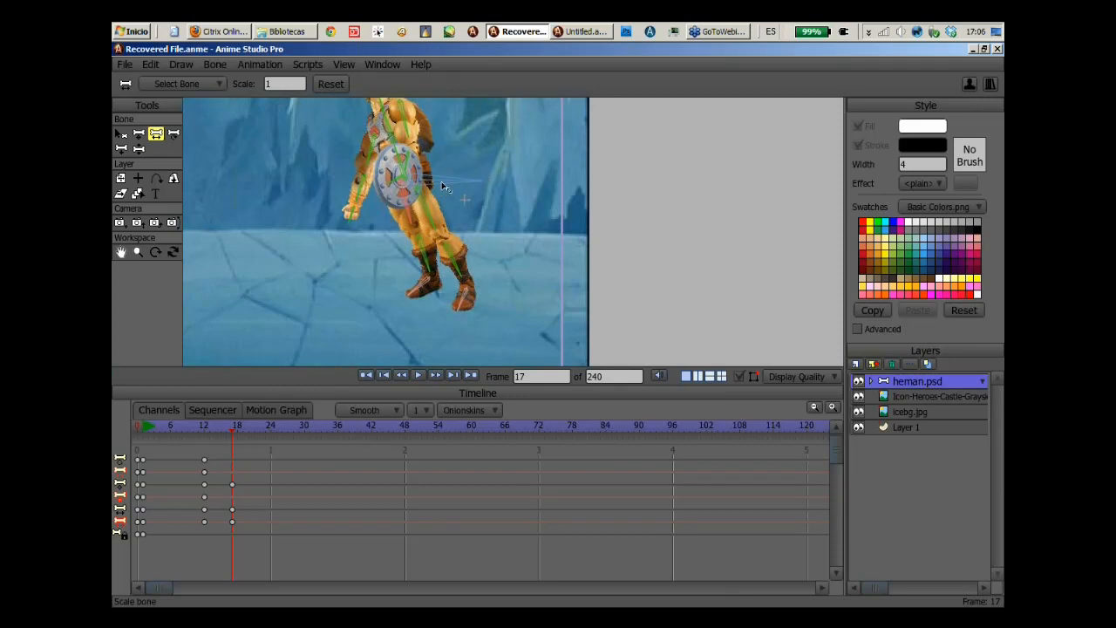
Pose He-Man's free arm, shield arm and head for the takeoff at frame 17 with Manipulate Bones.
left_click_drag(442, 186, 450, 268)
key("z")
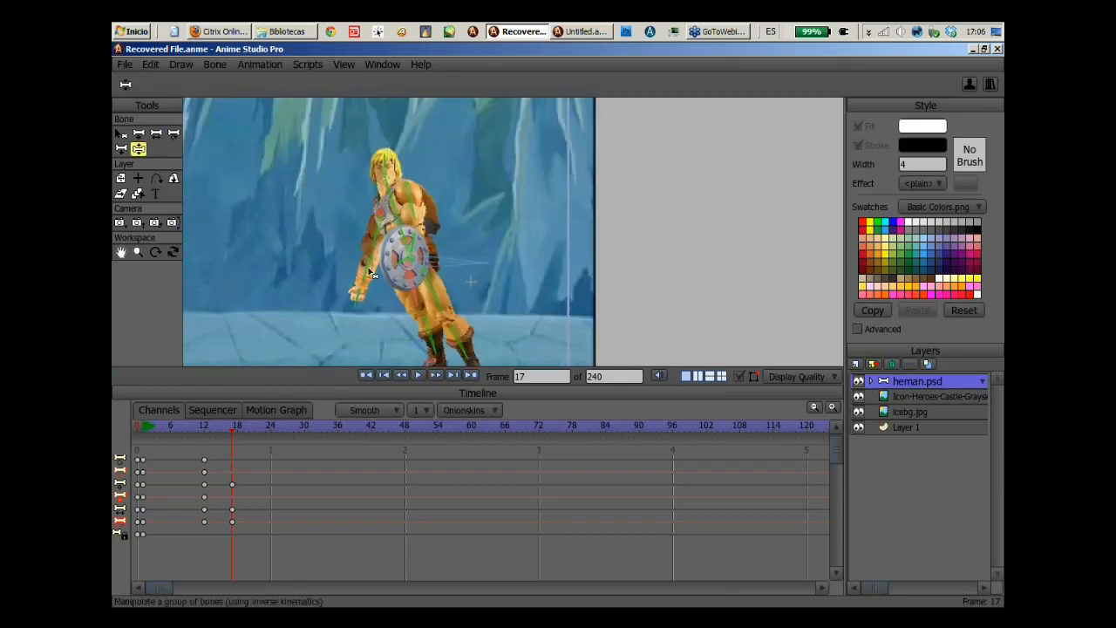
left_click_drag(358, 295, 390, 330)
key("ctrl+z")
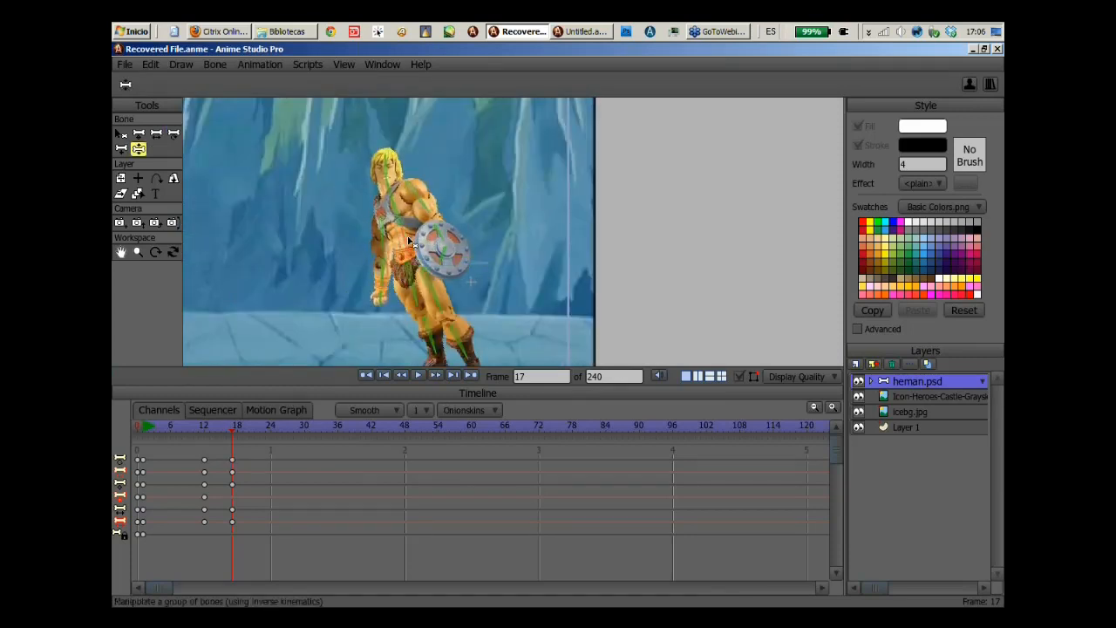
left_click_drag(408, 242, 402, 180)
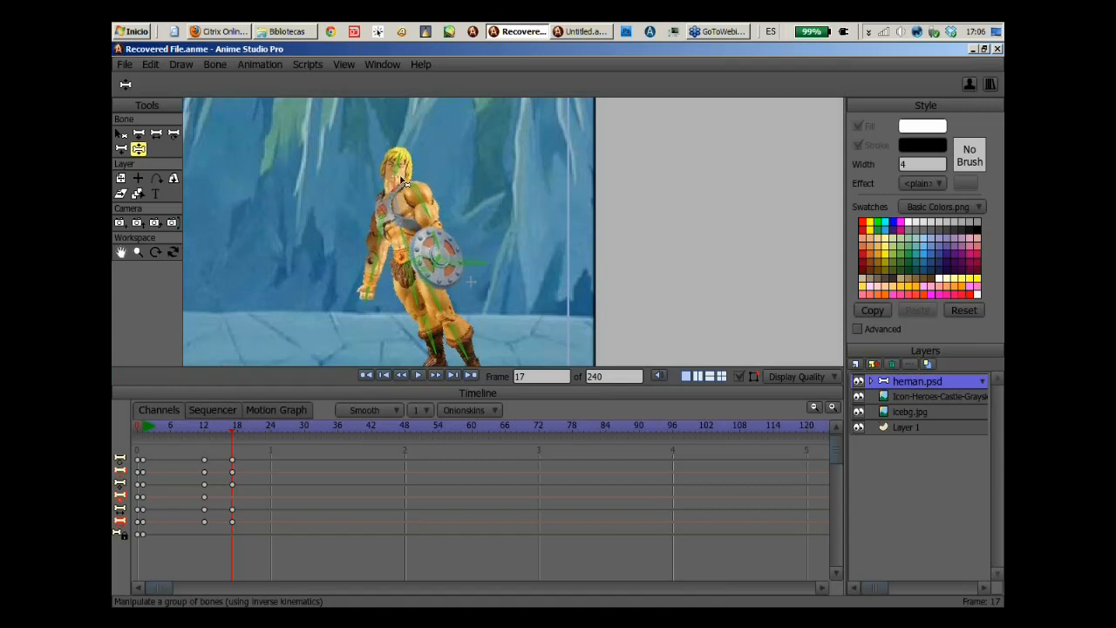
scroll(534, 155, "down", 3)
left_click_drag(534, 156, 531, 77)
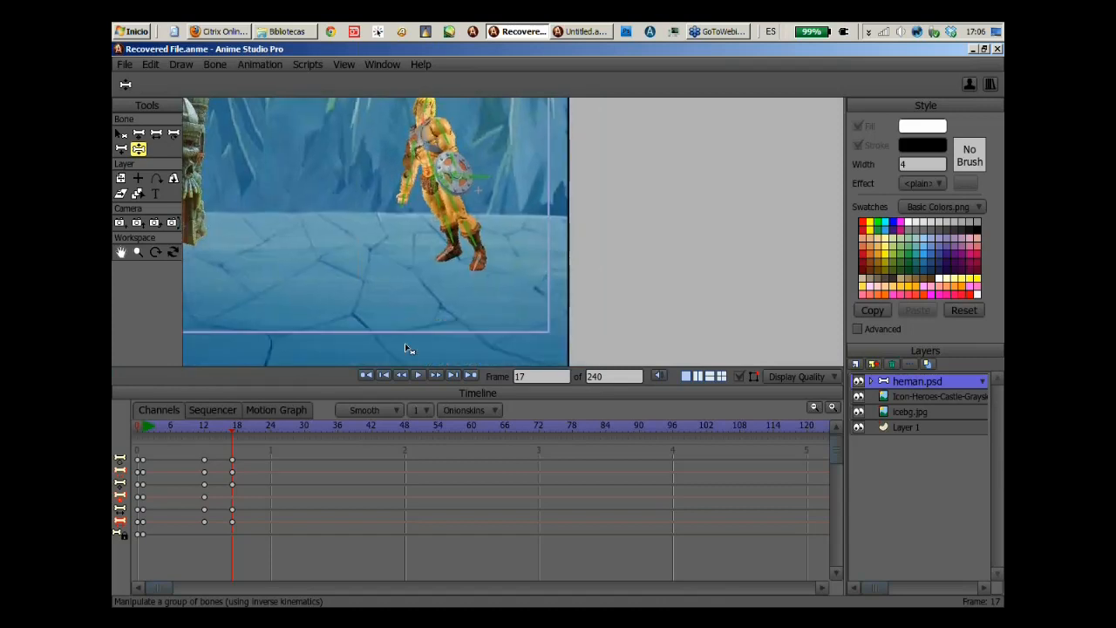
Unlock He-Man's foot bones at frame 18.
left_click(404, 348)
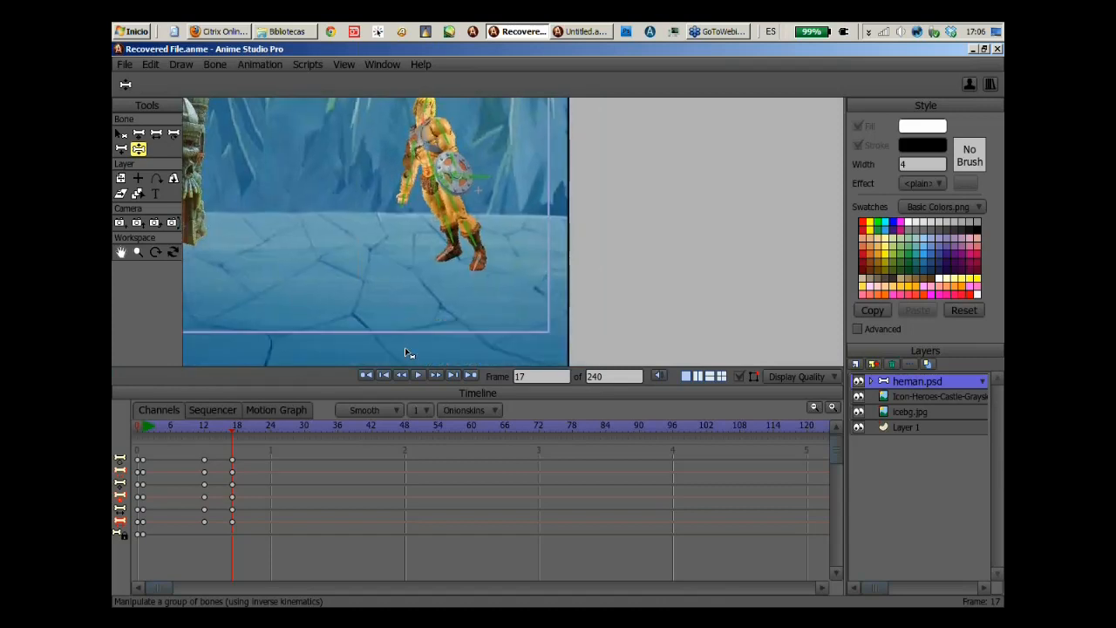
left_click(235, 424)
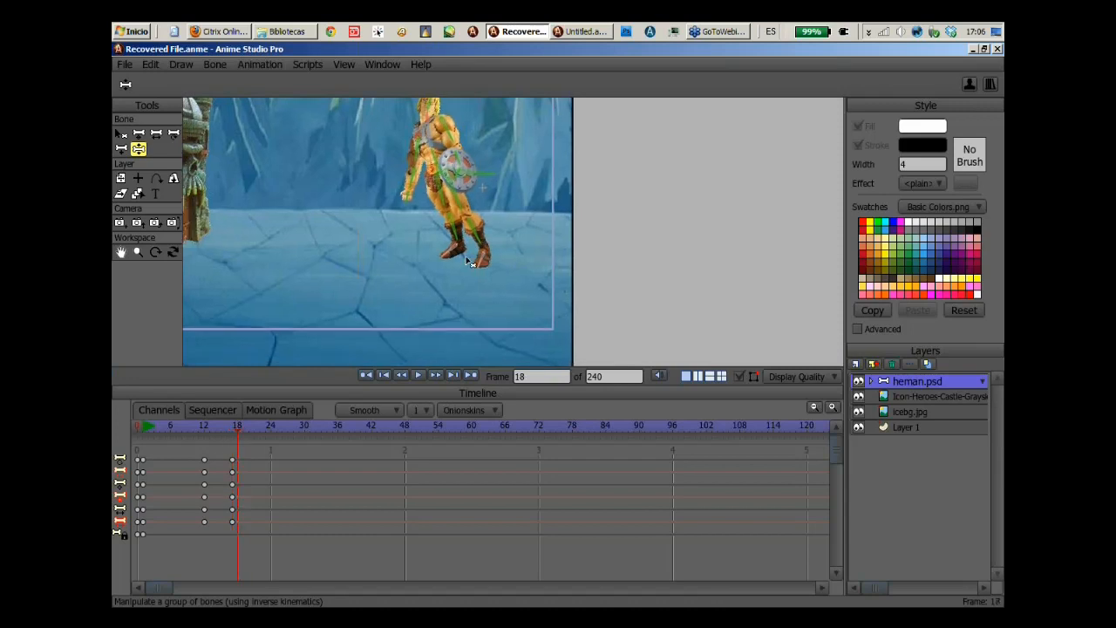
left_click_drag(467, 260, 452, 266)
key("b")
scroll(452, 266, "up", 5)
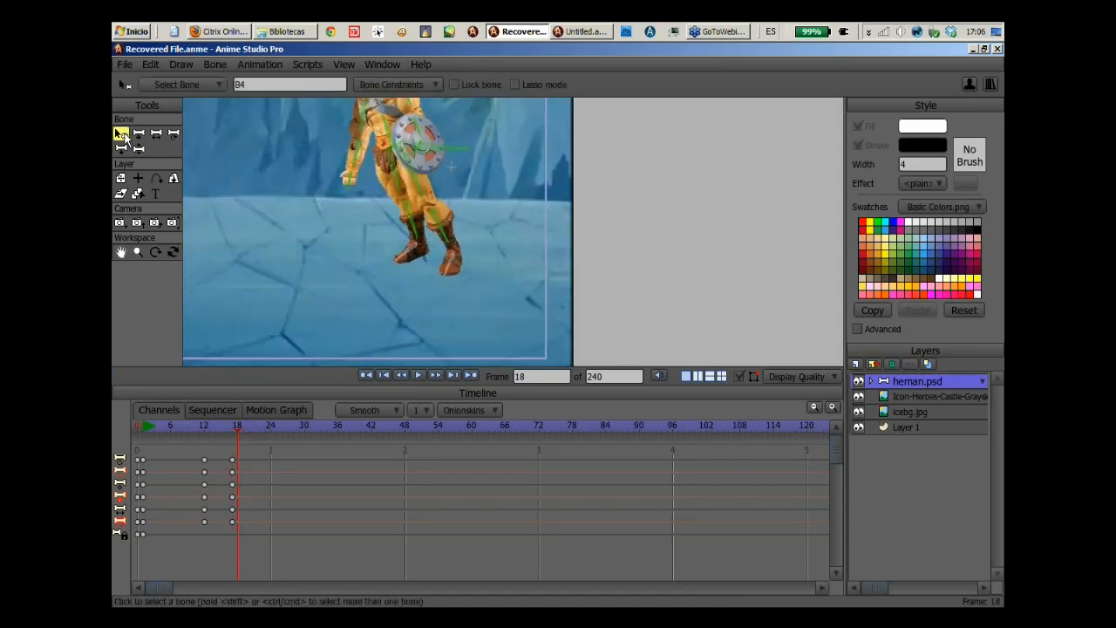
scroll(592, 170, "up", 1)
left_click(453, 277)
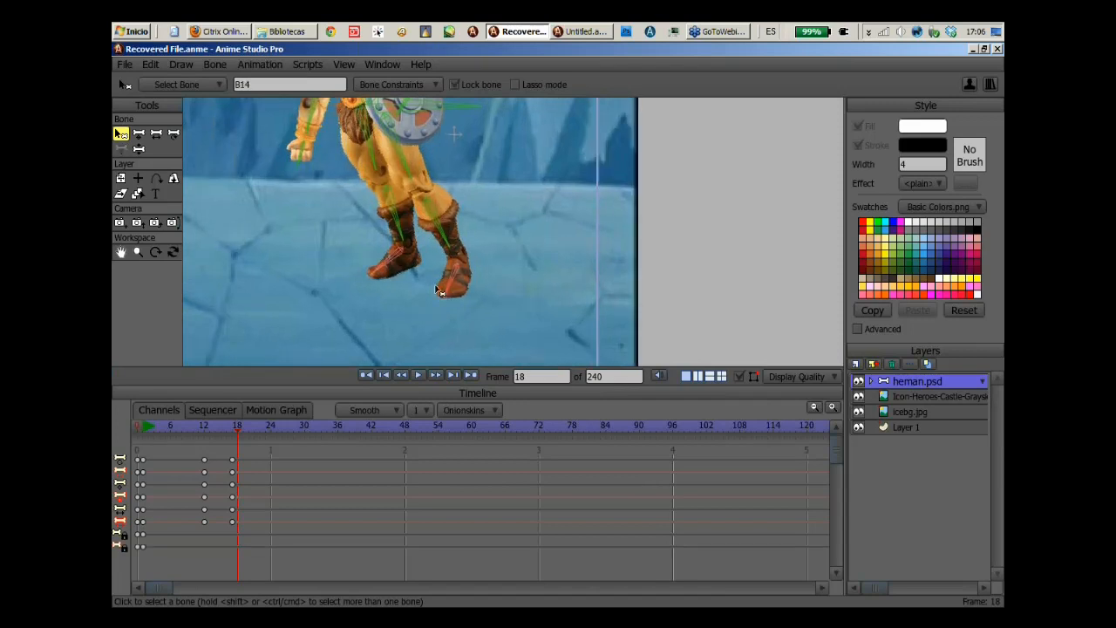
left_click(474, 87)
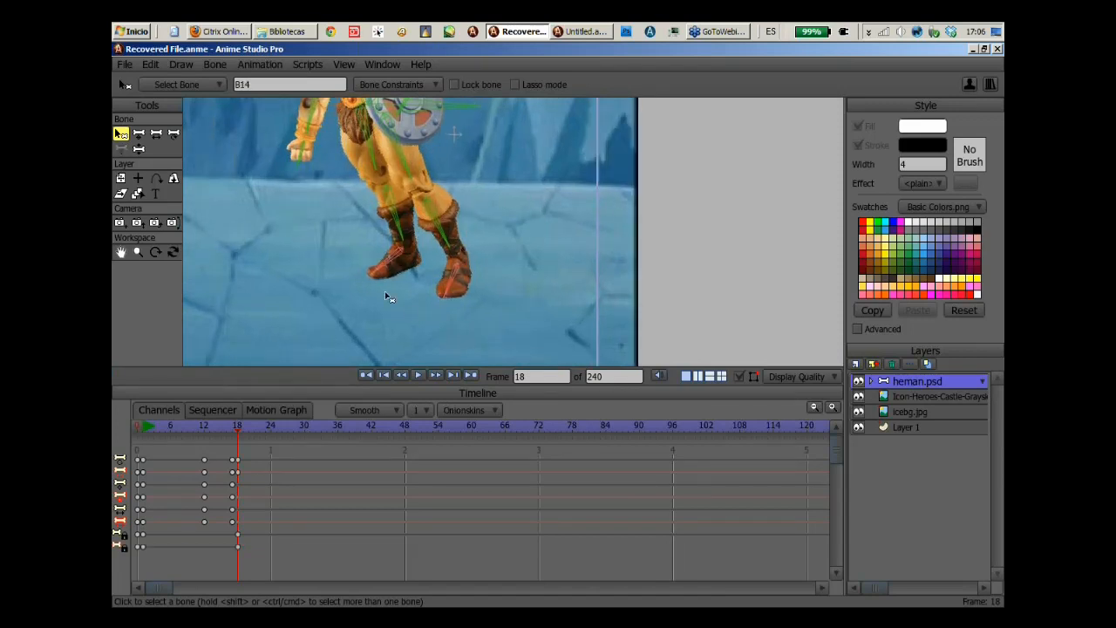
Translate He-Man's root bone into the air at frame 23 and down to a landing spot near the castle at frame 29.
left_click(410, 312)
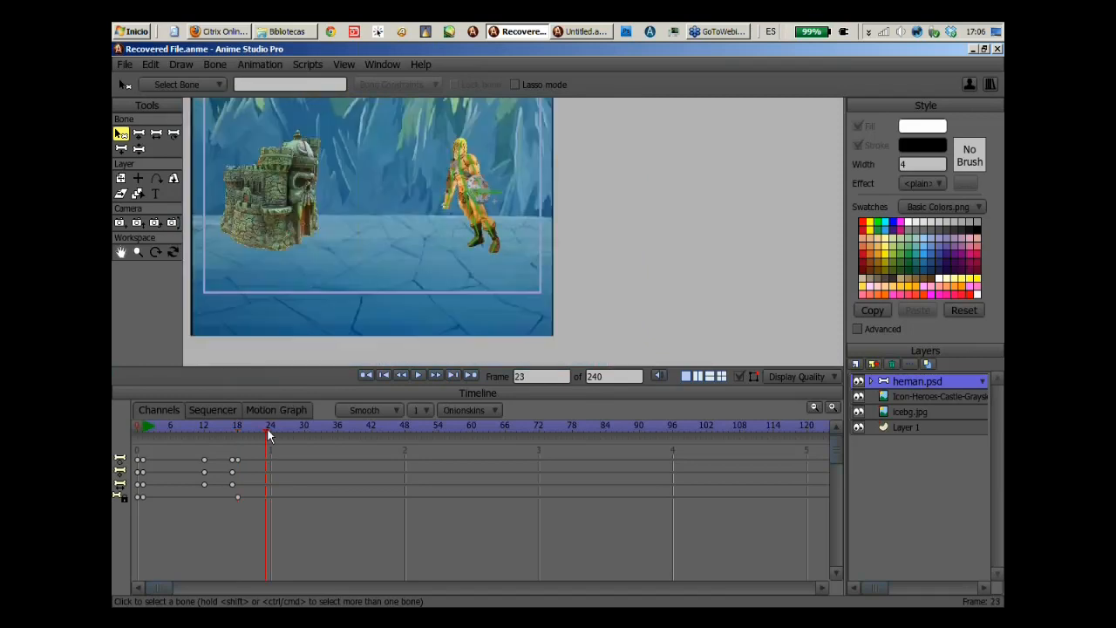
left_click(137, 134)
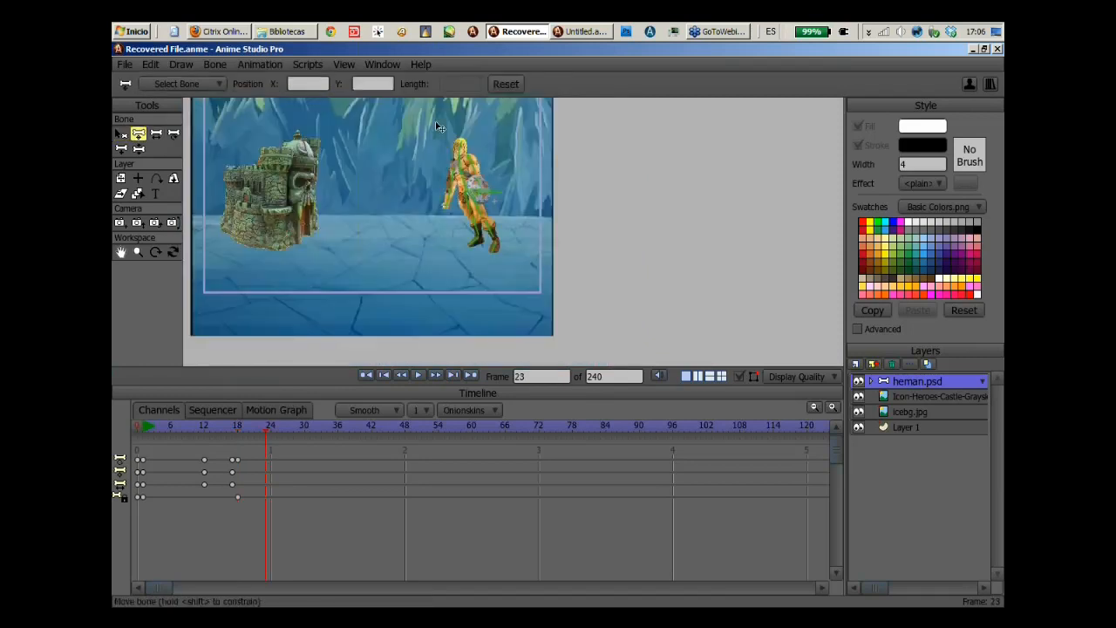
left_click_drag(452, 165, 461, 196)
left_click_drag(216, 428, 301, 473)
left_click_drag(460, 197, 404, 251)
left_click_drag(269, 458, 265, 487)
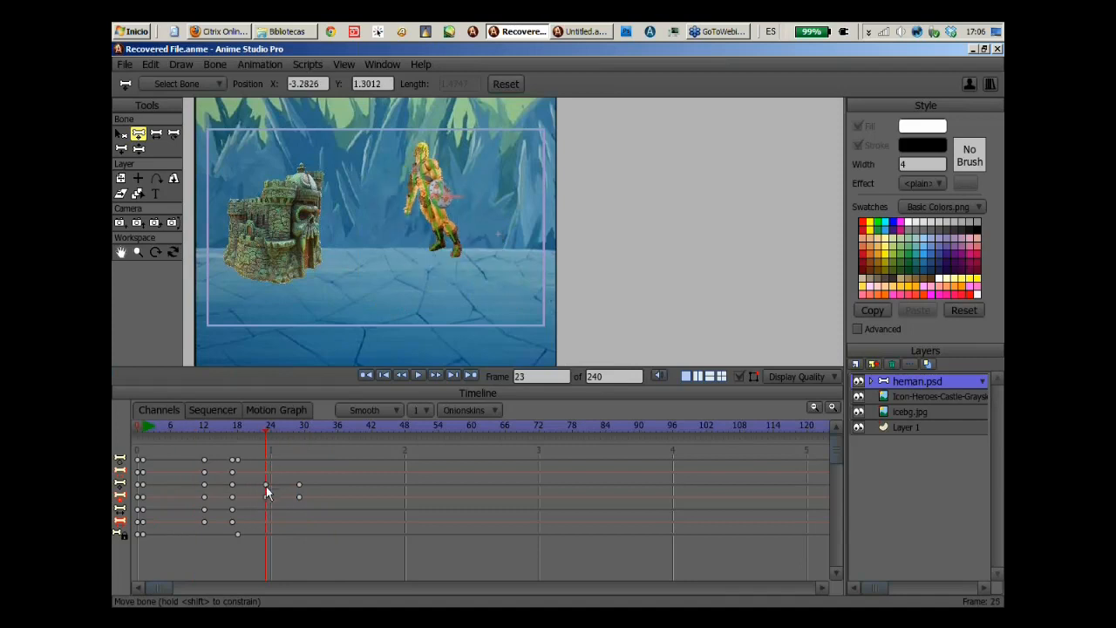
Pose He-Man mid-jump at frame 23 with Manipulate Bones: free arm raised, leading knee bent, shield swung out and trailing leg extended.
left_click_drag(436, 233, 470, 199)
scroll(439, 241, "up", 5)
key("z")
left_click_drag(329, 250, 246, 123)
left_click_drag(395, 197, 427, 189)
left_click_drag(381, 294, 337, 254)
left_click_drag(421, 331, 433, 331)
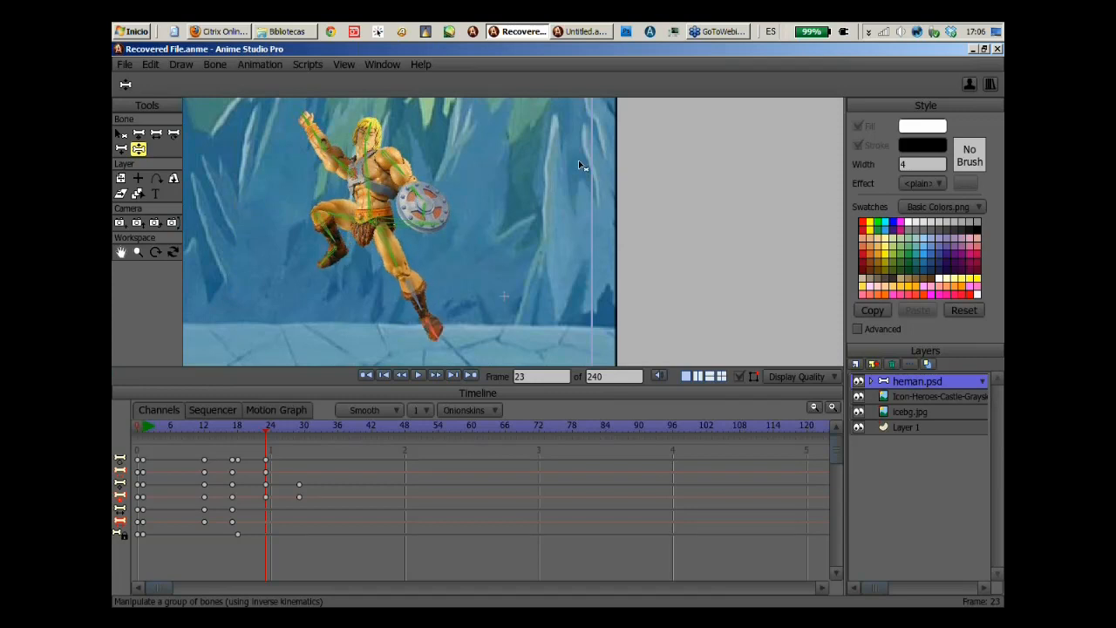
left_click_drag(579, 161, 576, 163)
Pose He-Man's landing at frame 29 with both legs straightened, the free arm raised, the shield lowered and the head adjusted.
left_click(298, 454)
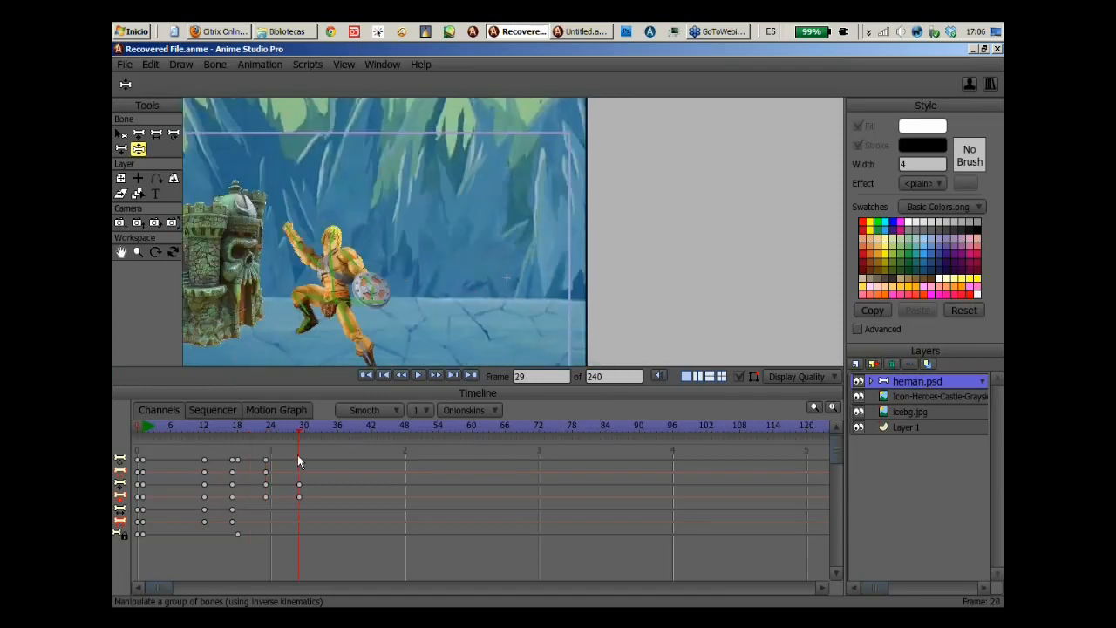
left_click_drag(441, 204, 467, 138)
left_click_drag(374, 193, 377, 239)
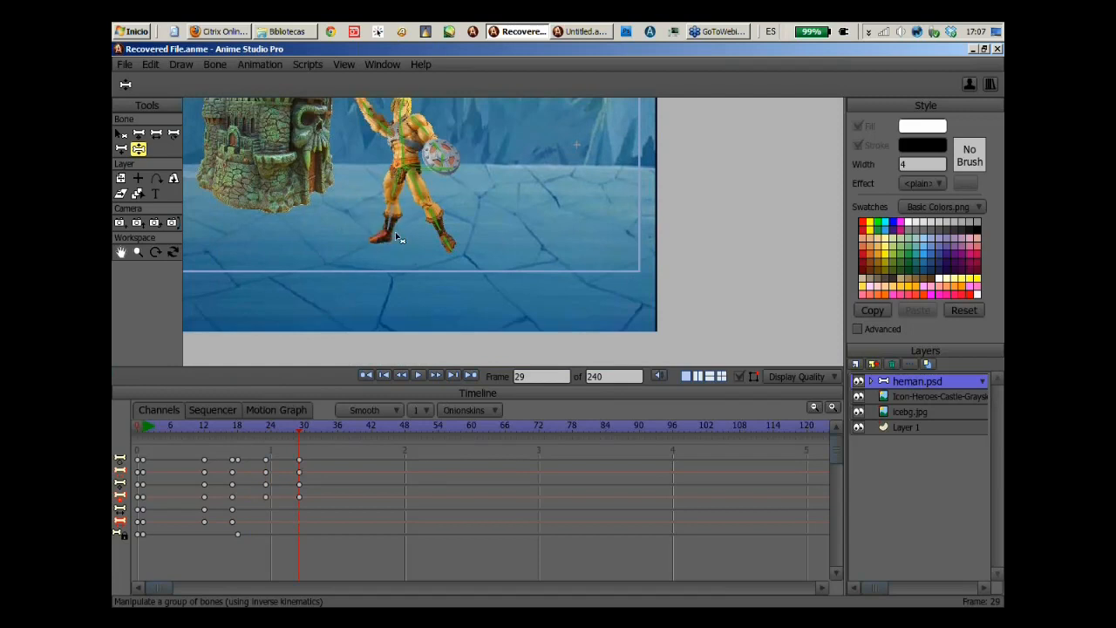
left_click_drag(449, 247, 385, 241)
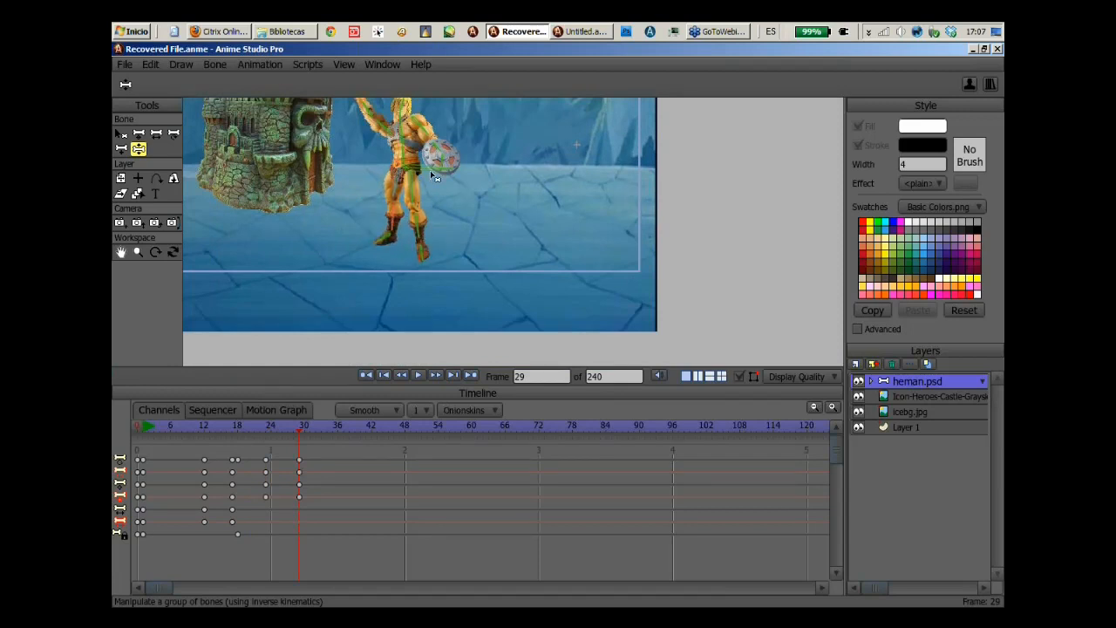
left_click_drag(432, 173, 428, 242)
left_click_drag(356, 152, 386, 141)
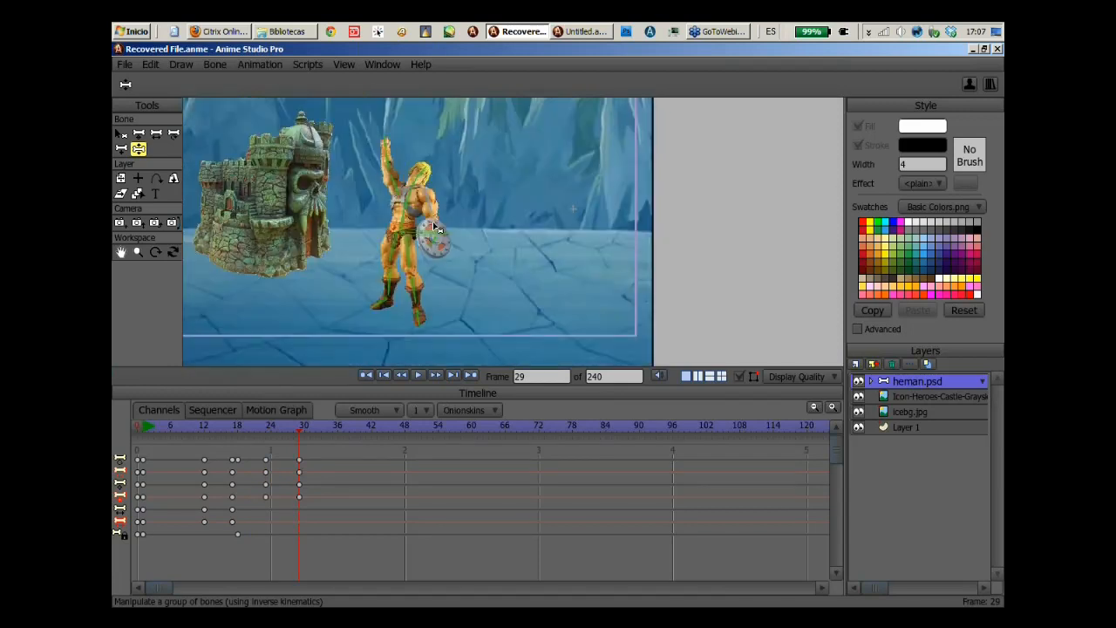
left_click_drag(438, 220, 433, 233)
left_click_drag(387, 148, 410, 180)
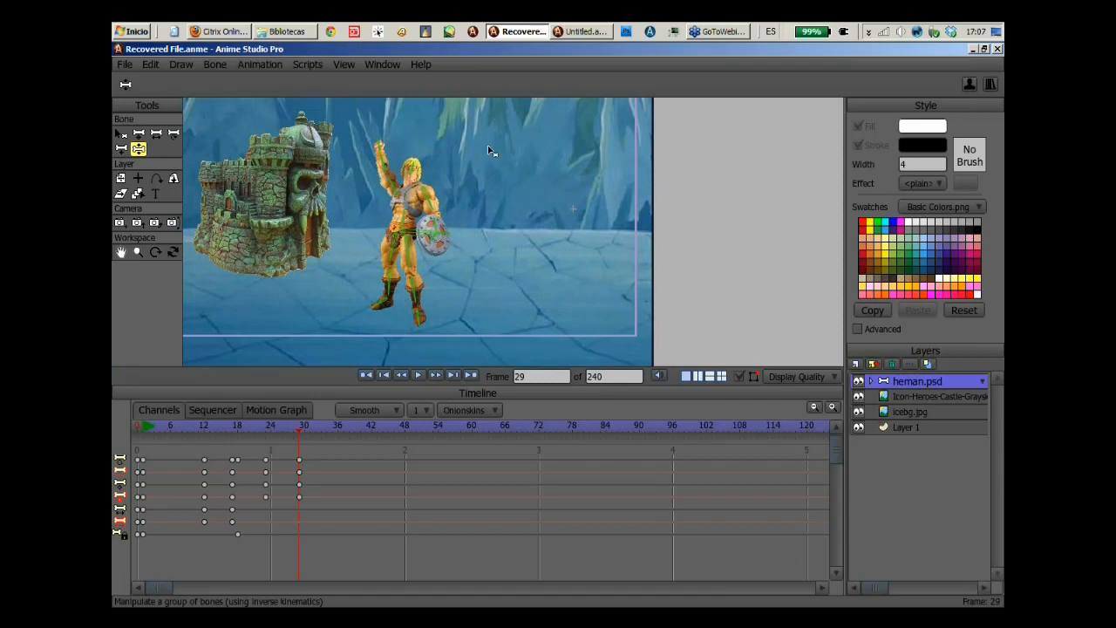
left_click_drag(489, 150, 492, 164)
Raise He-Man's root bone higher at frame 23 with Translate Bone, and scrub through the jump to frame 29.
scroll(491, 164, "down", 3)
left_click_drag(269, 427, 266, 471)
left_click(138, 135)
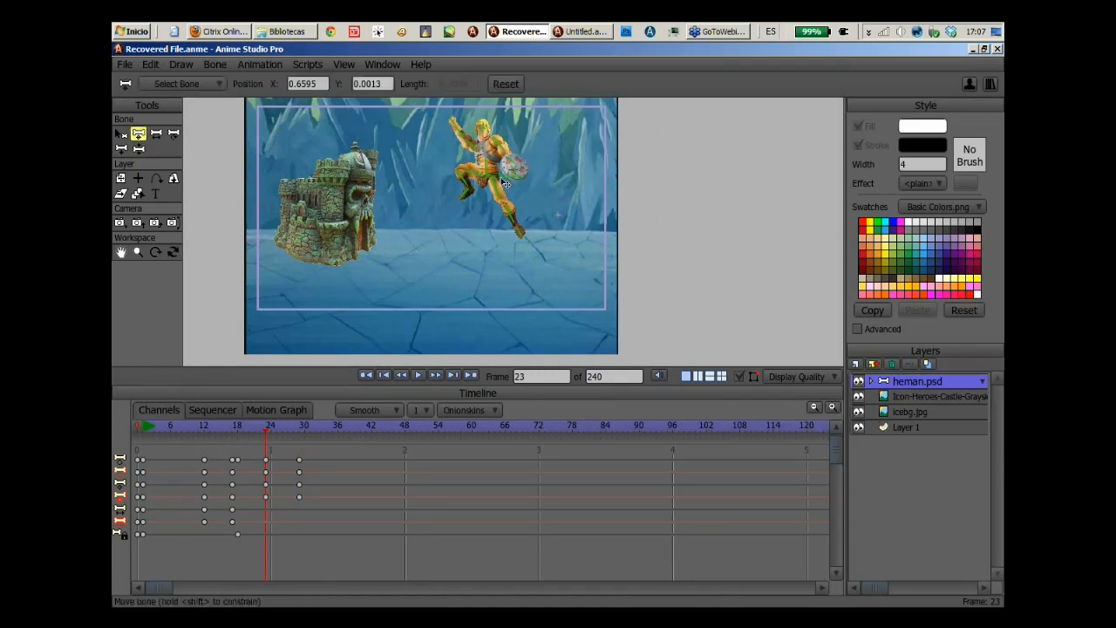
left_click_drag(507, 182, 506, 163)
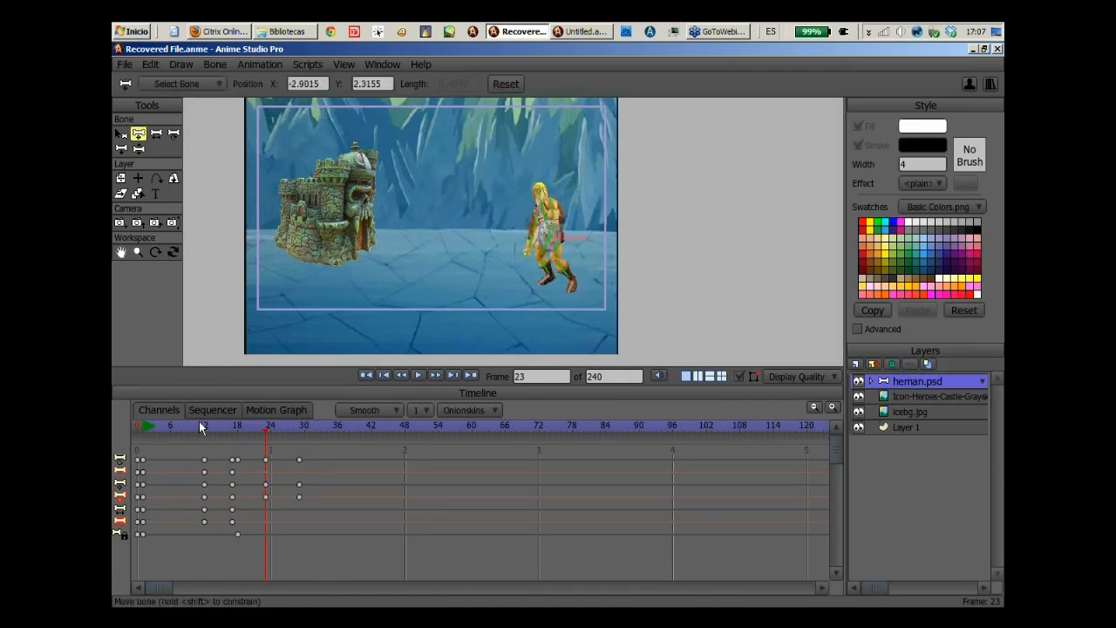
left_click_drag(199, 421, 298, 497)
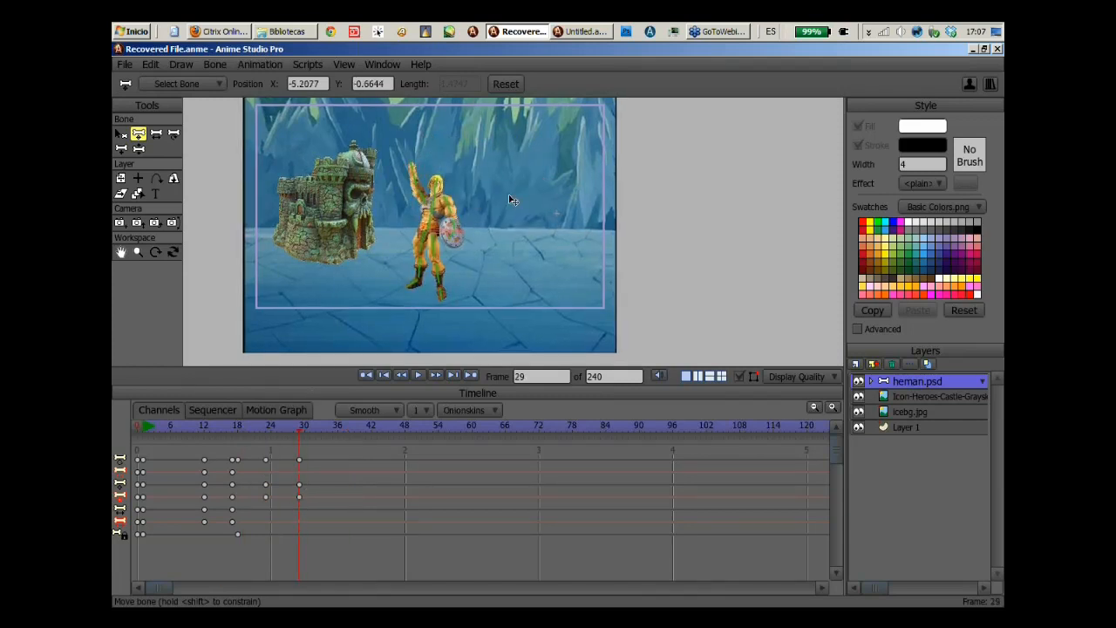
Add the missing bone scale keyframes and lock both of He-Man's foot bones at frame 29.
scroll(523, 201, "up", 1)
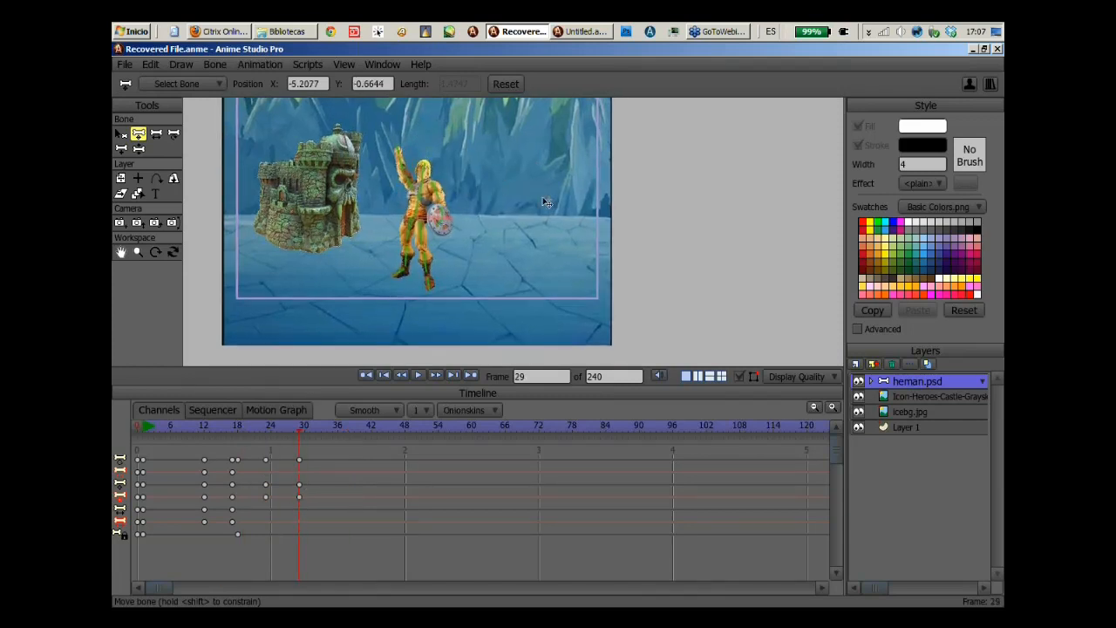
scroll(542, 201, "up", 2)
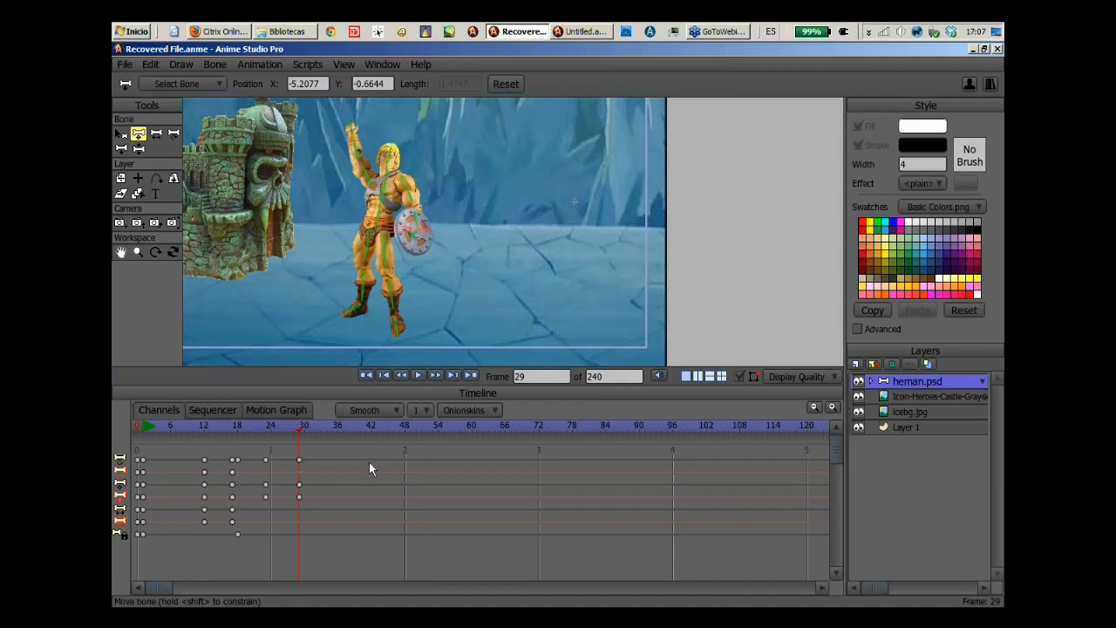
scroll(493, 252, "up", 1)
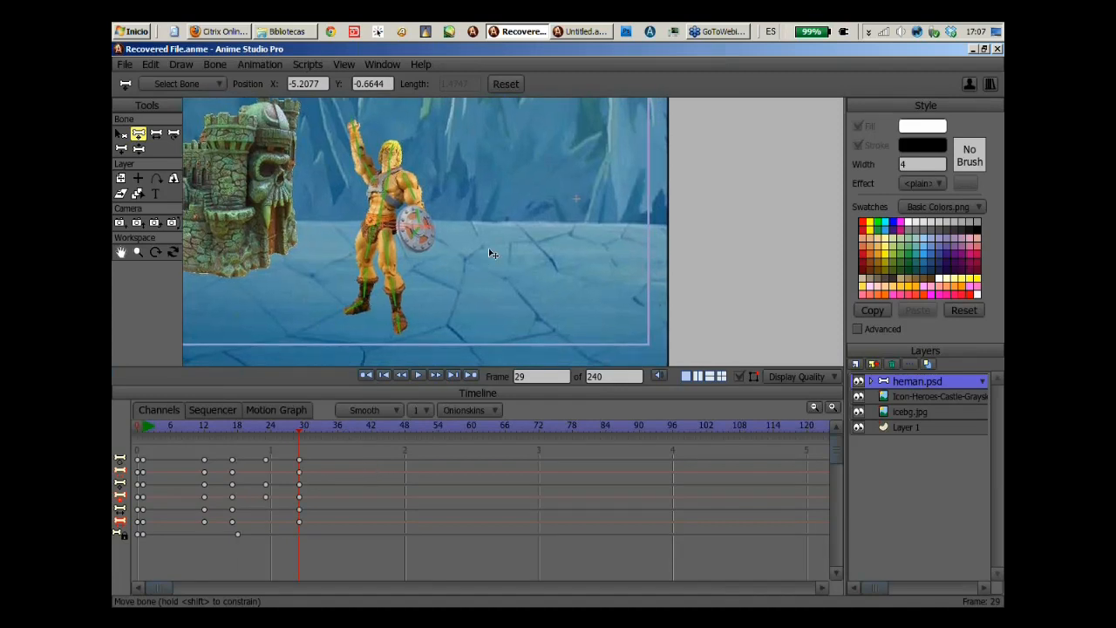
scroll(493, 253, "up", 1)
key("b")
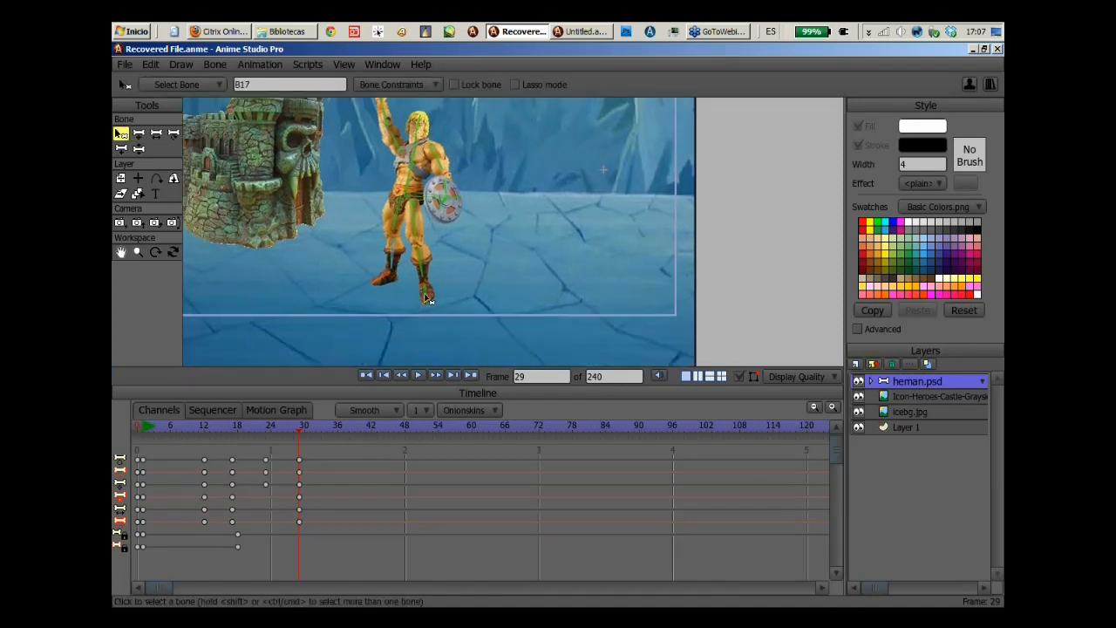
key("ctrl+shift+a")
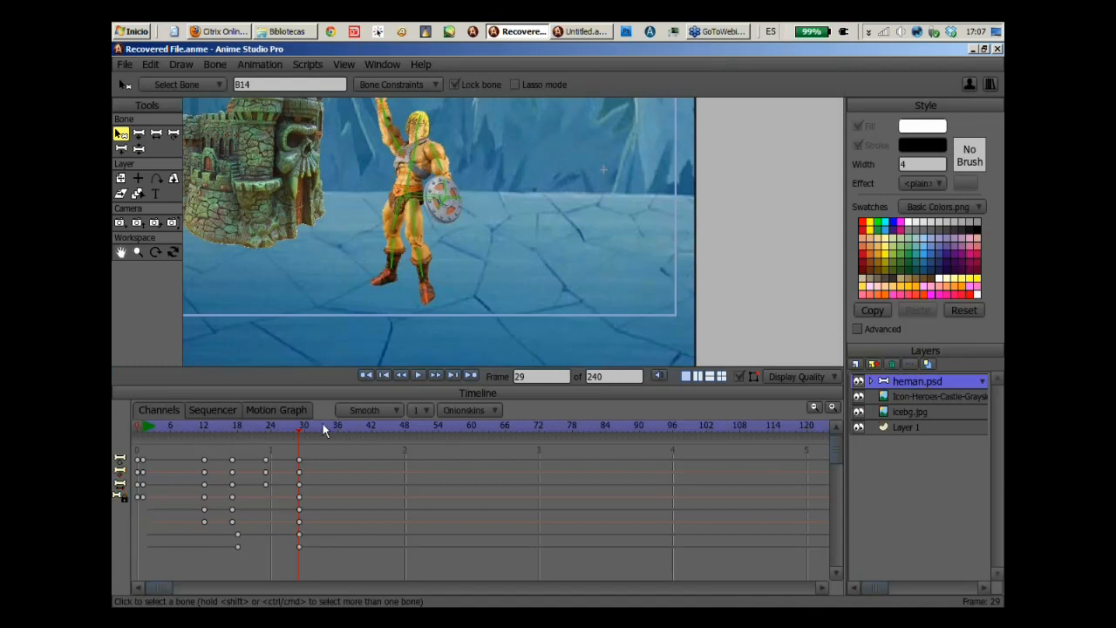
Lower He-Man's root bone into a landing crouch at frame 34, and keyframe its standing position at frame 39.
left_click_drag(184, 425, 327, 427)
key("t")
left_click_drag(421, 207, 415, 228)
key("Right")
key("Right")
key("Right")
key("Right")
key("Right")
Shorten He-Man's leg bones at frame 34 with Scale Bone, scaling to 0.8850, so the feet stay planted in the landing crouch.
left_click(327, 425)
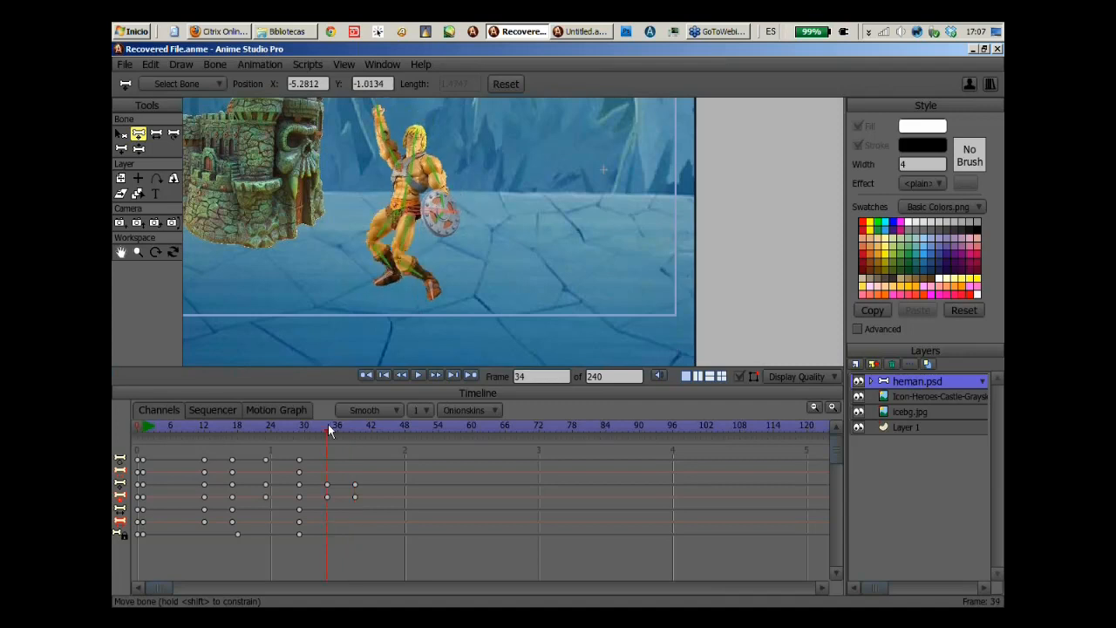
key("s")
left_click_drag(375, 272, 413, 278)
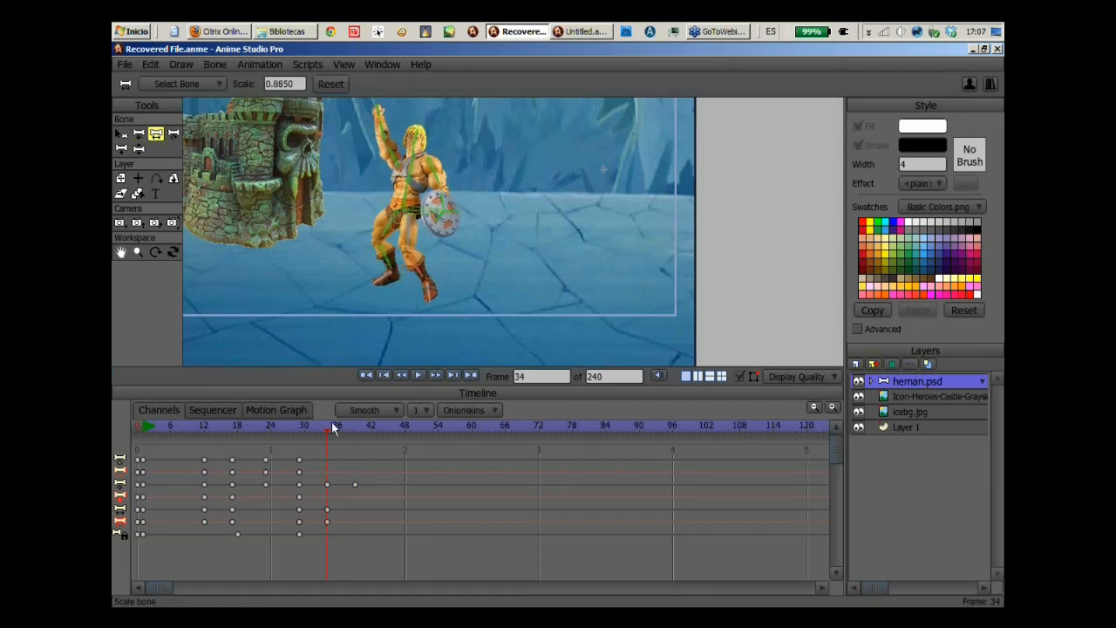
Reset the scale of He-Man's upper and lower leg bones at frame 39 to return both legs to full length.
left_click_drag(333, 426, 355, 426)
left_click(336, 85)
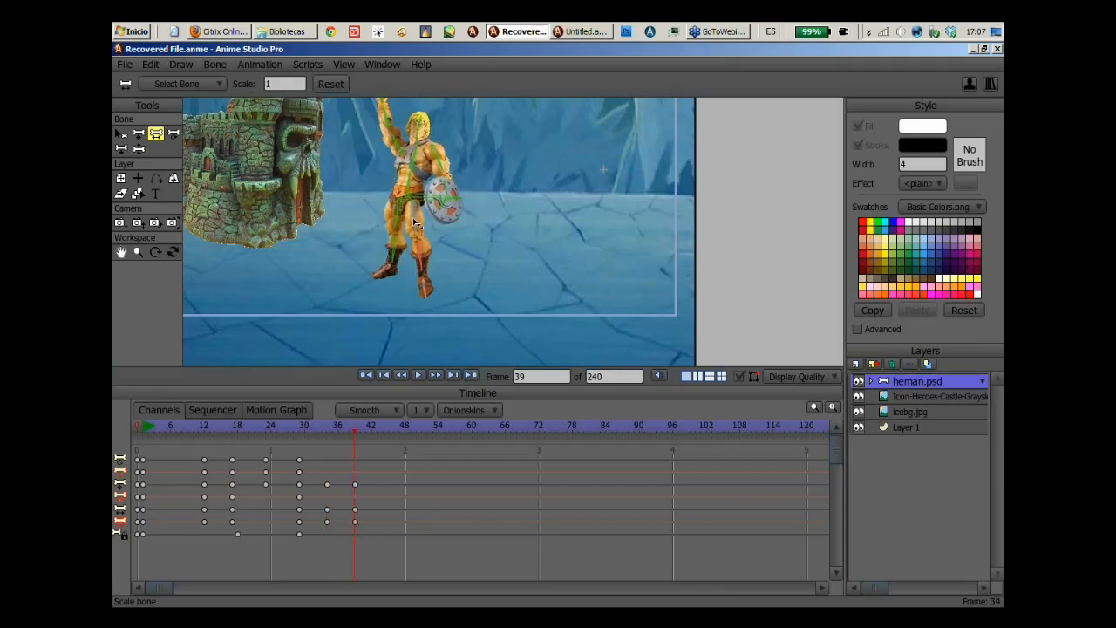
left_click(414, 219)
left_click(331, 88)
left_click(395, 214)
left_click(331, 86)
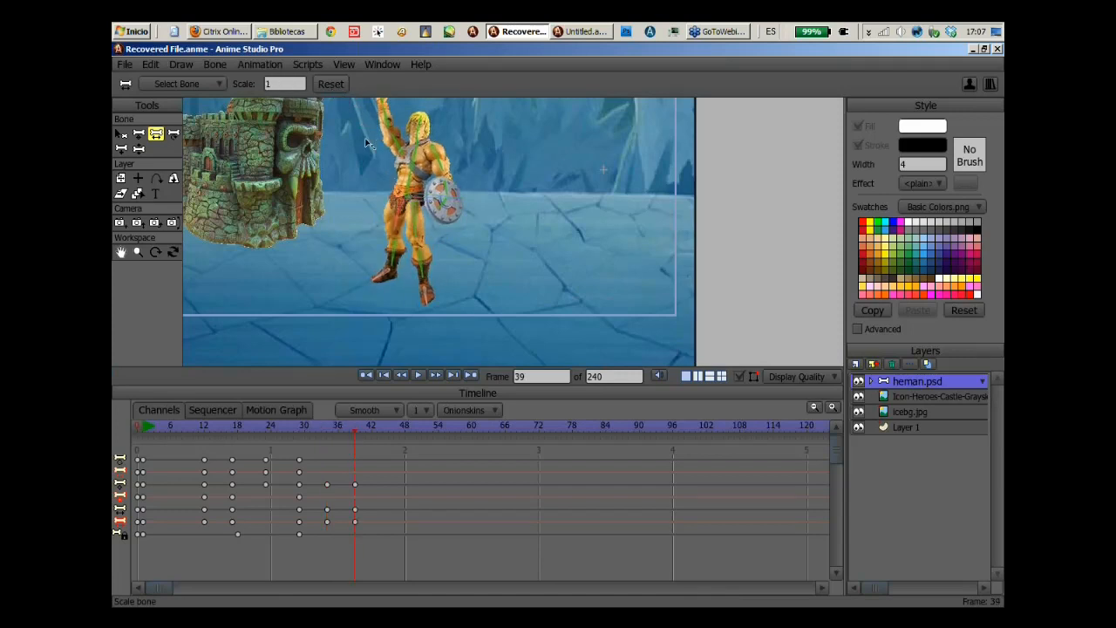
left_click(393, 246)
left_click(332, 83)
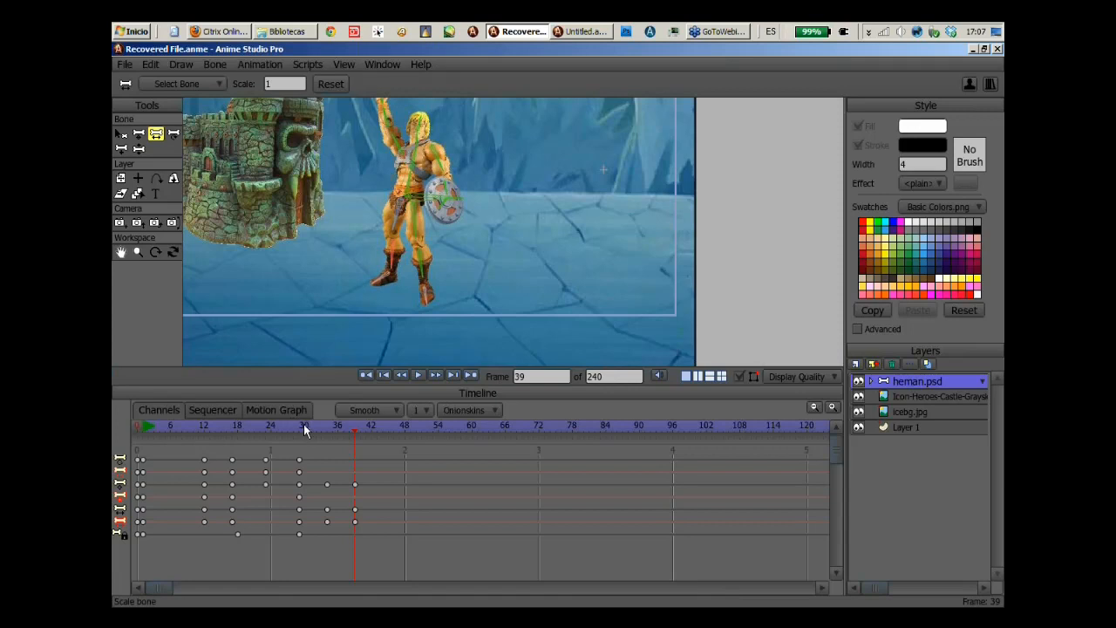
Scrub the jump from frame 1 to frame 18 and examine He-Man's free hand and the mano der switch layer.
left_click_drag(304, 424, 142, 446)
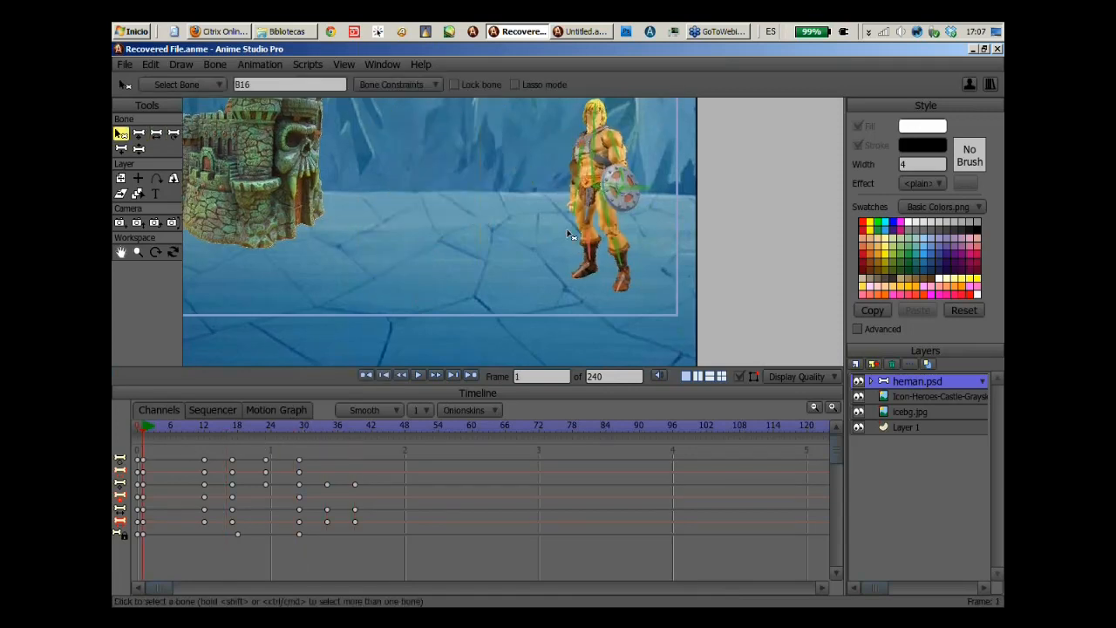
scroll(567, 233, "down", 4)
left_click_drag(722, 328, 716, 364)
mouse_move(237, 433)
left_mouse_down()
mouse_move(350, 449)
mouse_move(393, 438)
mouse_move(177, 443)
mouse_move(238, 452)
left_mouse_up()
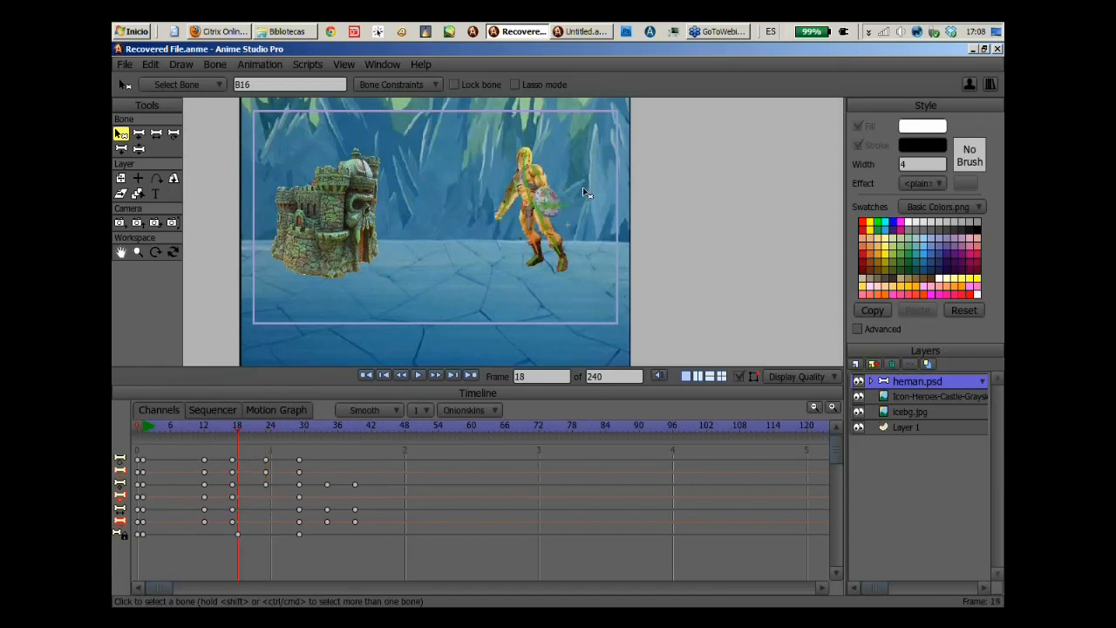
left_click_drag(572, 198, 519, 234)
left_click(871, 381)
left_click(922, 504)
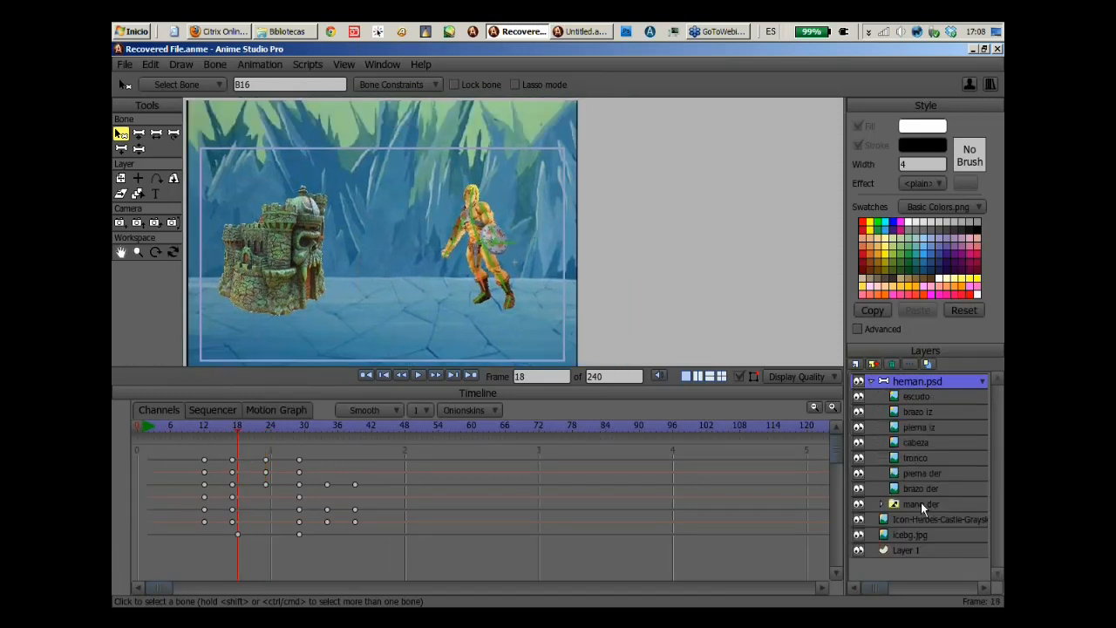
left_click(921, 504)
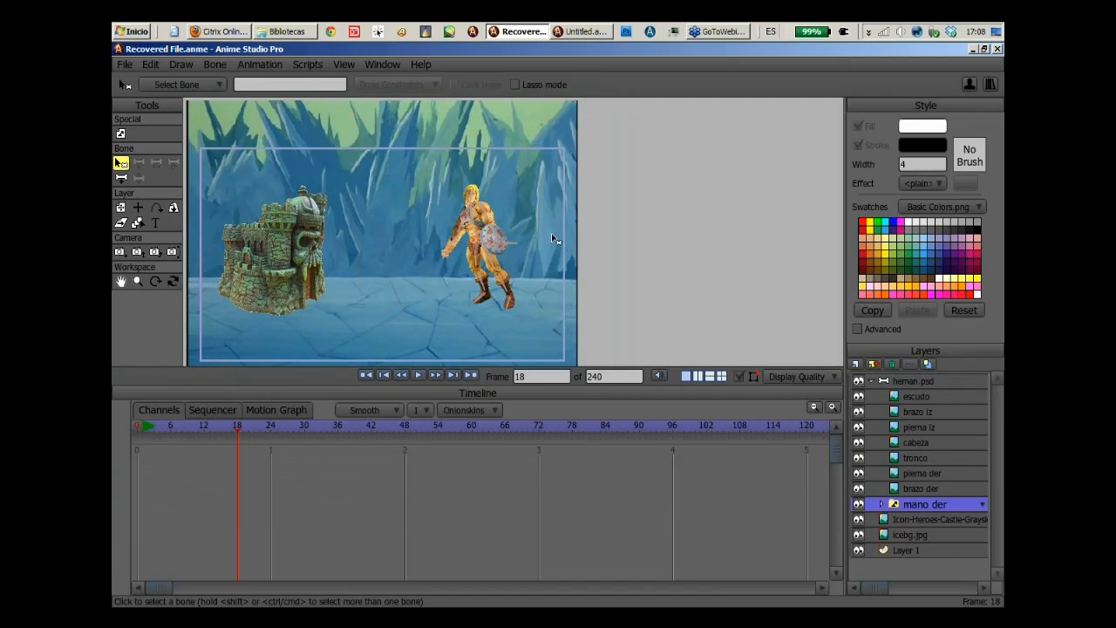
scroll(551, 233, "up", 1)
scroll(595, 234, "up", 3)
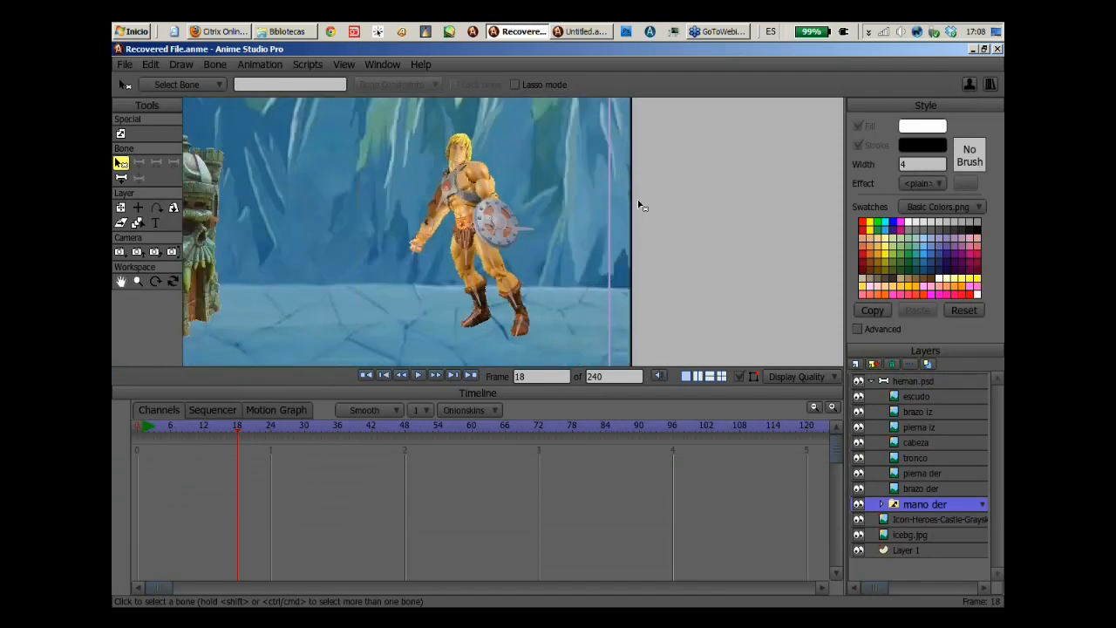
left_click_drag(637, 204, 677, 203)
Move He-Man's free arm behind his body at frame 17 using Manipulate Bones on the heman.psd layer.
left_click(913, 382)
left_click(153, 426)
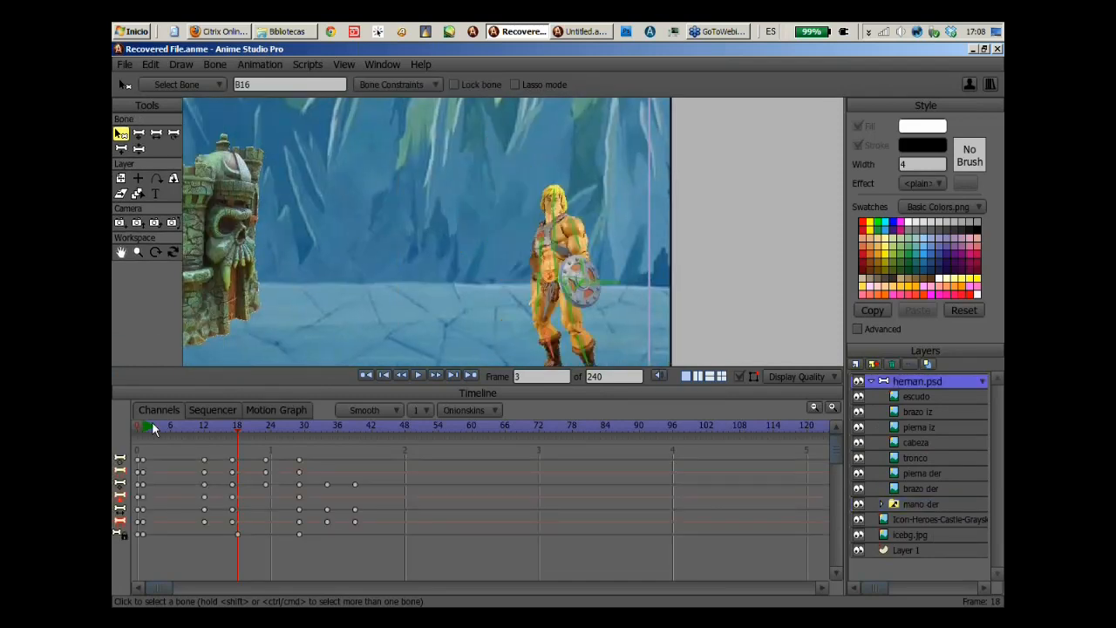
left_click_drag(151, 421, 229, 447)
left_click(138, 148)
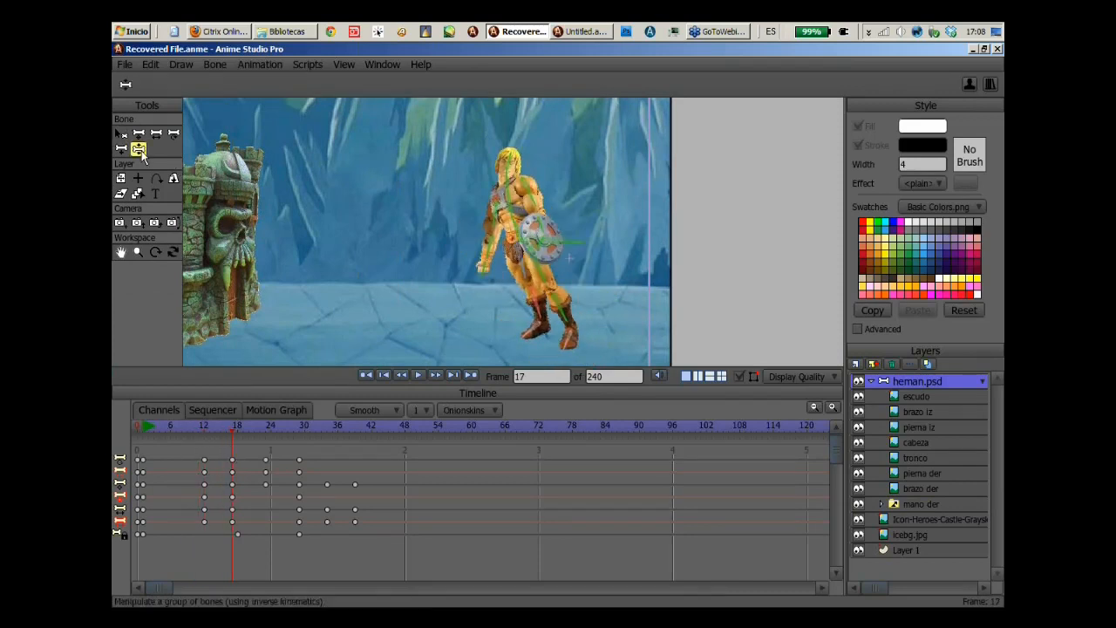
scroll(507, 154, "up", 1)
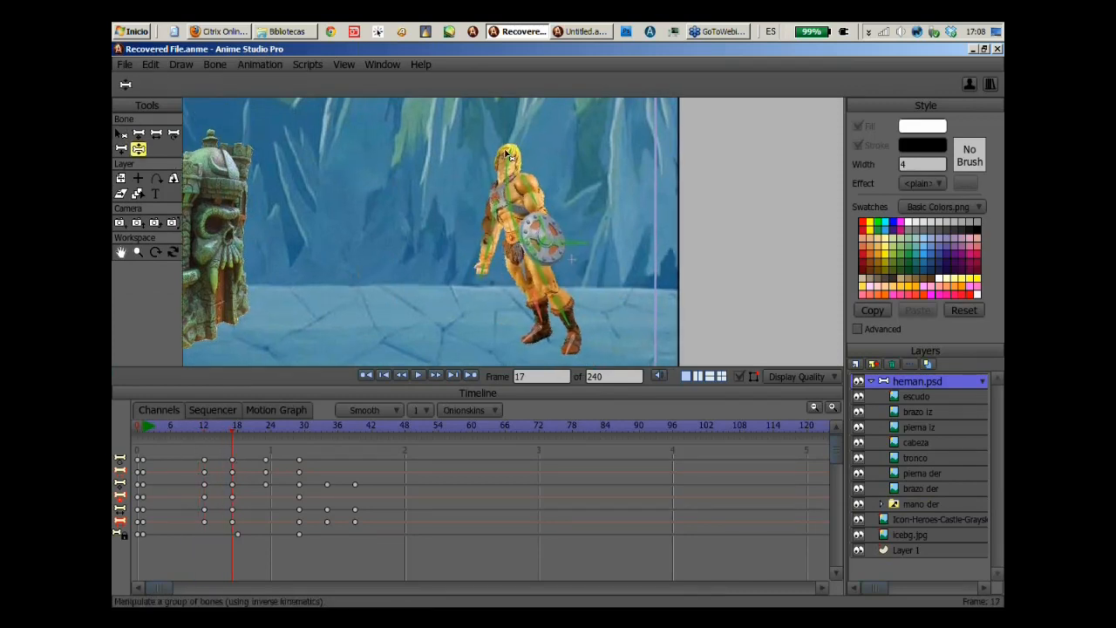
scroll(506, 154, "up", 1)
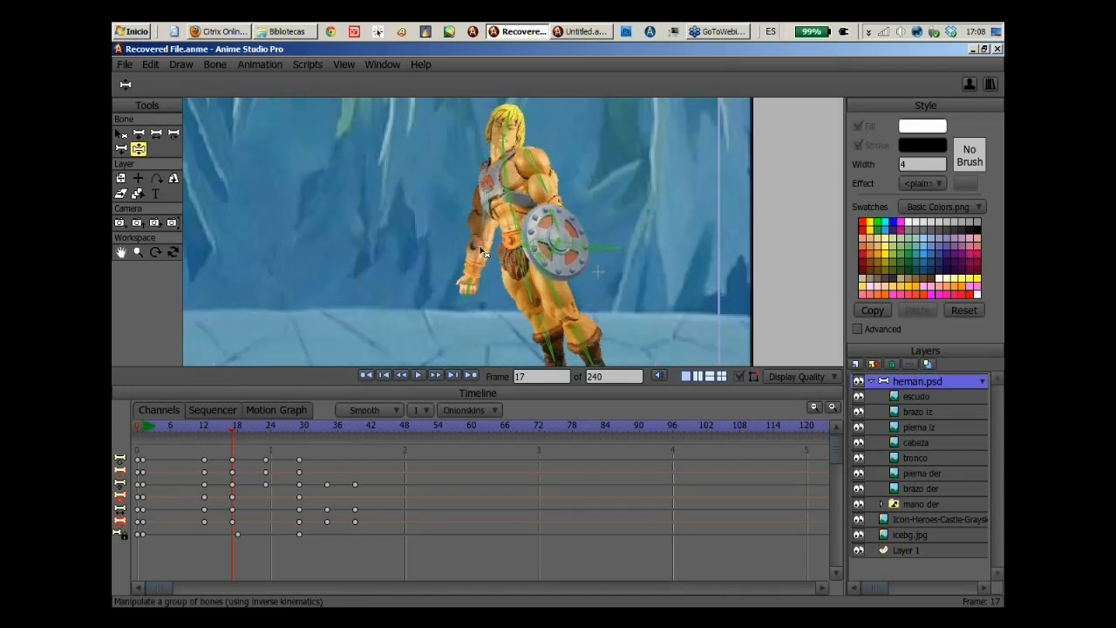
left_click_drag(484, 252, 539, 235)
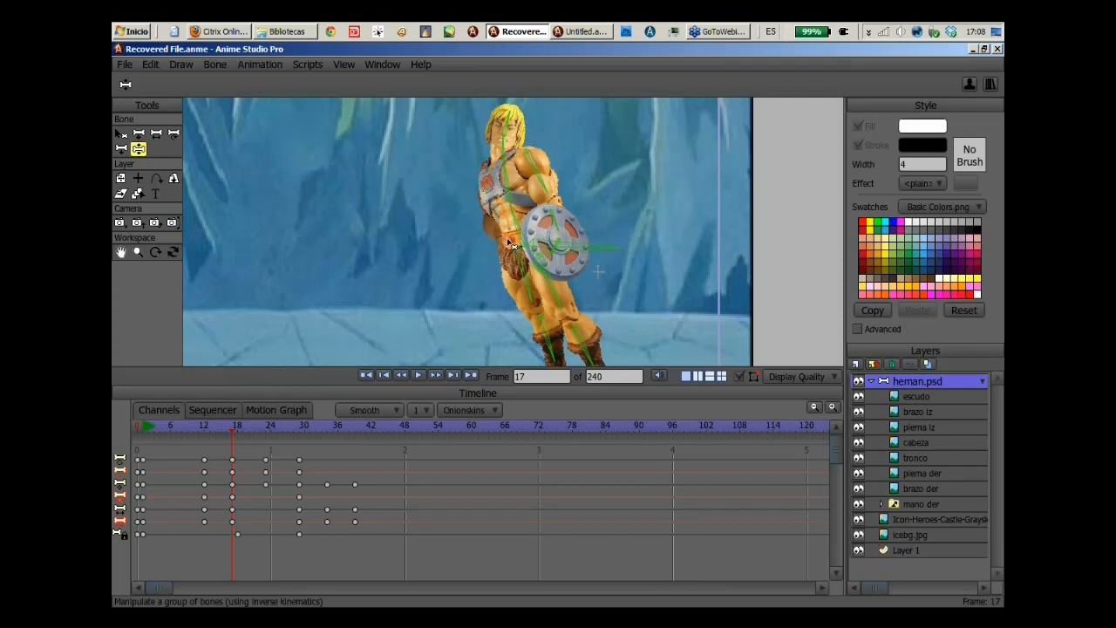
Switch the mano der layer to its mano espada child at frame 17.
left_click(918, 504)
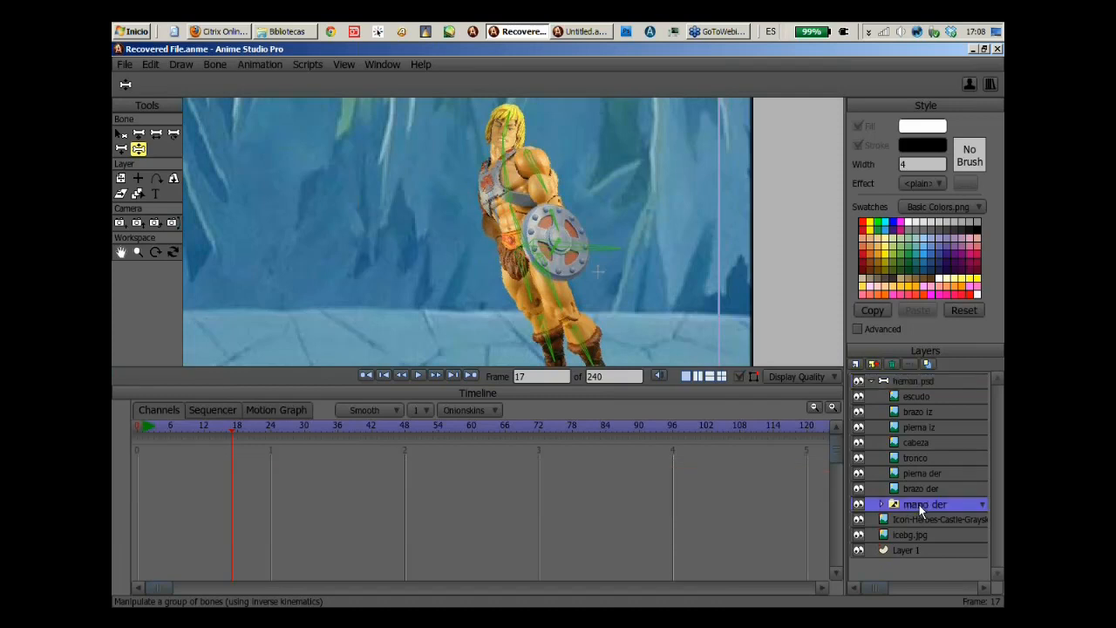
right_click(918, 502)
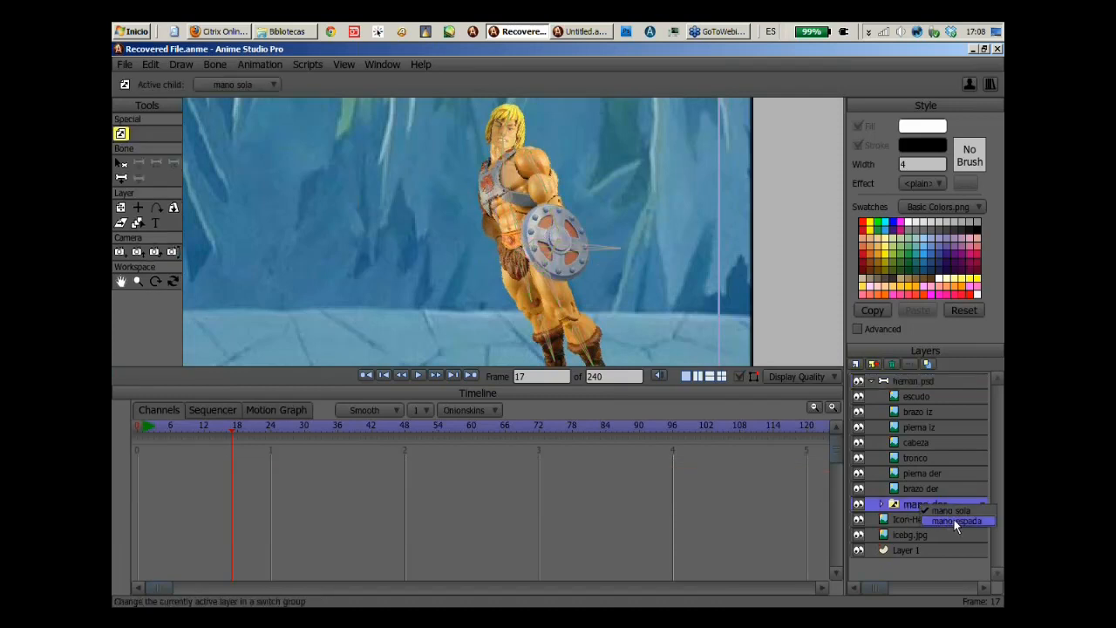
left_click(952, 521)
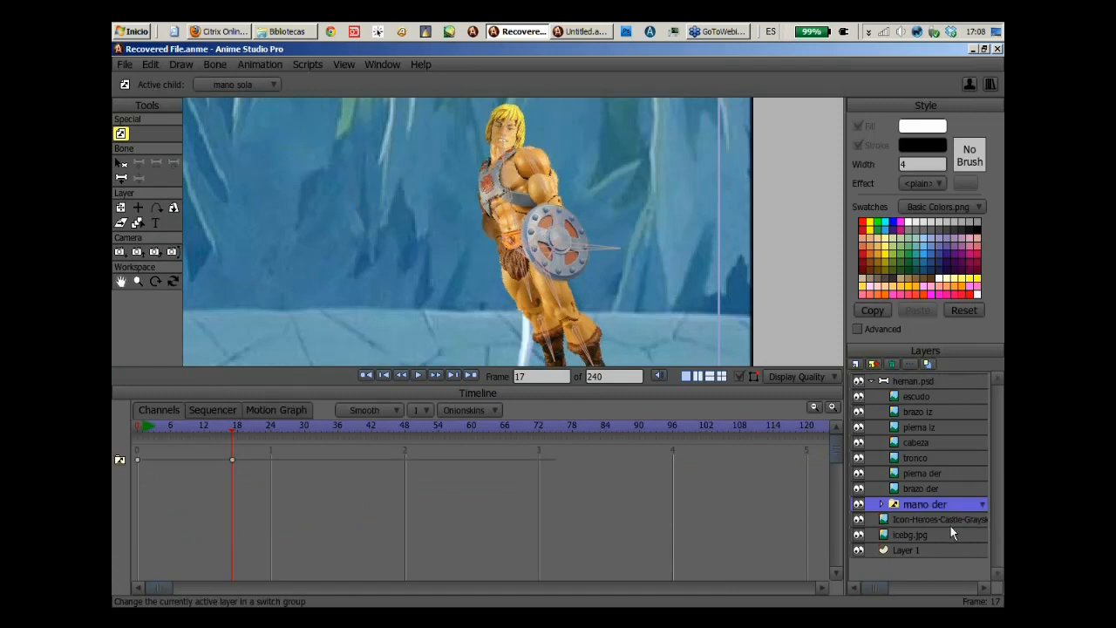
Adjust the hidden arm at frame 17 with Manipulate Bones so the sword sits behind He-Man's legs.
left_click(915, 381)
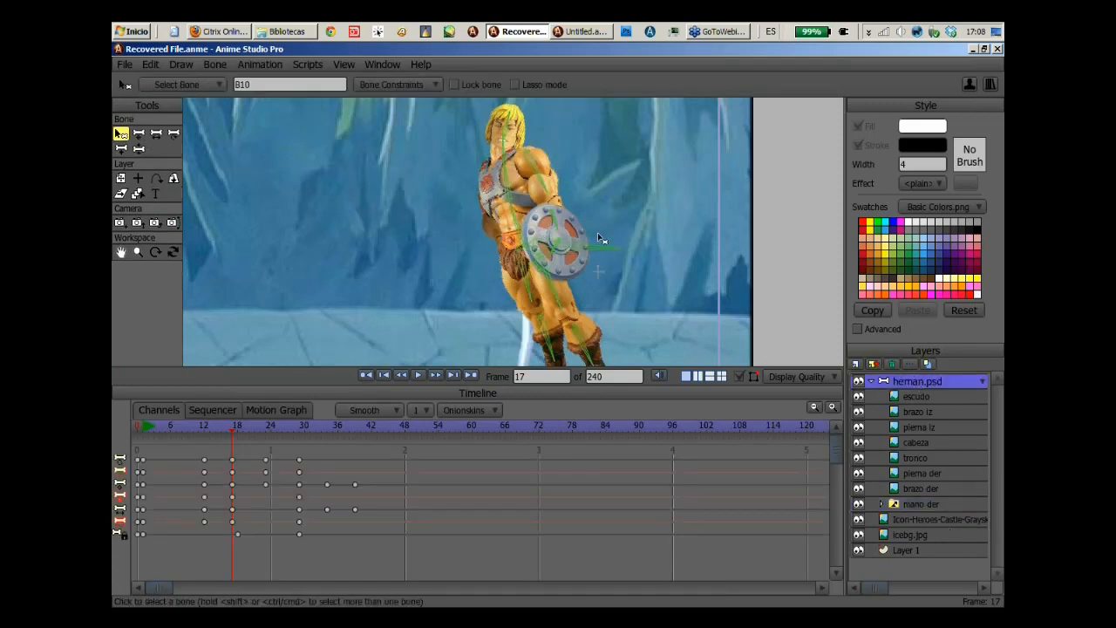
left_click_drag(598, 235, 604, 180)
key("z")
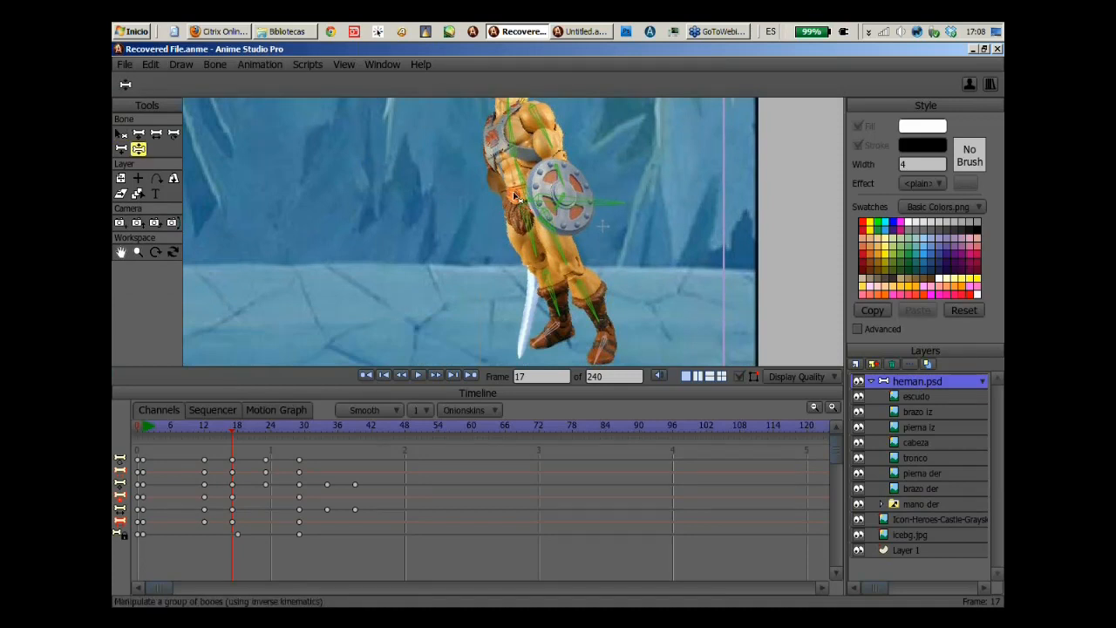
left_click_drag(516, 192, 563, 218)
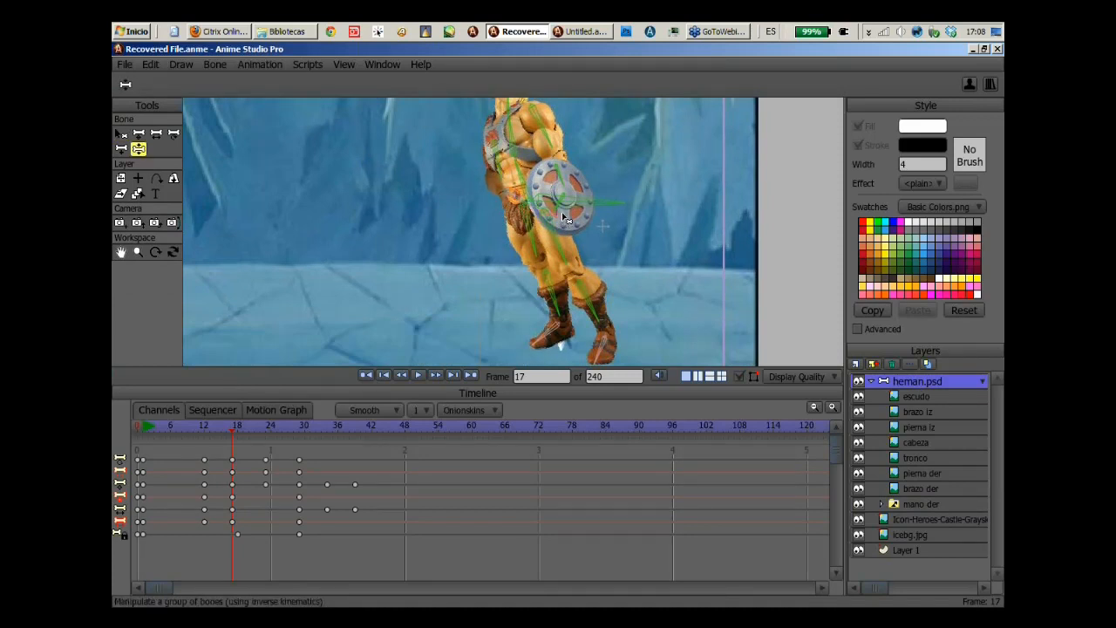
Adjust He-Man's raised-sword pose at frame 39 with Manipulate Bones, and scrub through the jump to frame 32.
scroll(625, 241, "down", 1)
scroll(624, 238, "down", 4)
left_click_drag(193, 429, 355, 424)
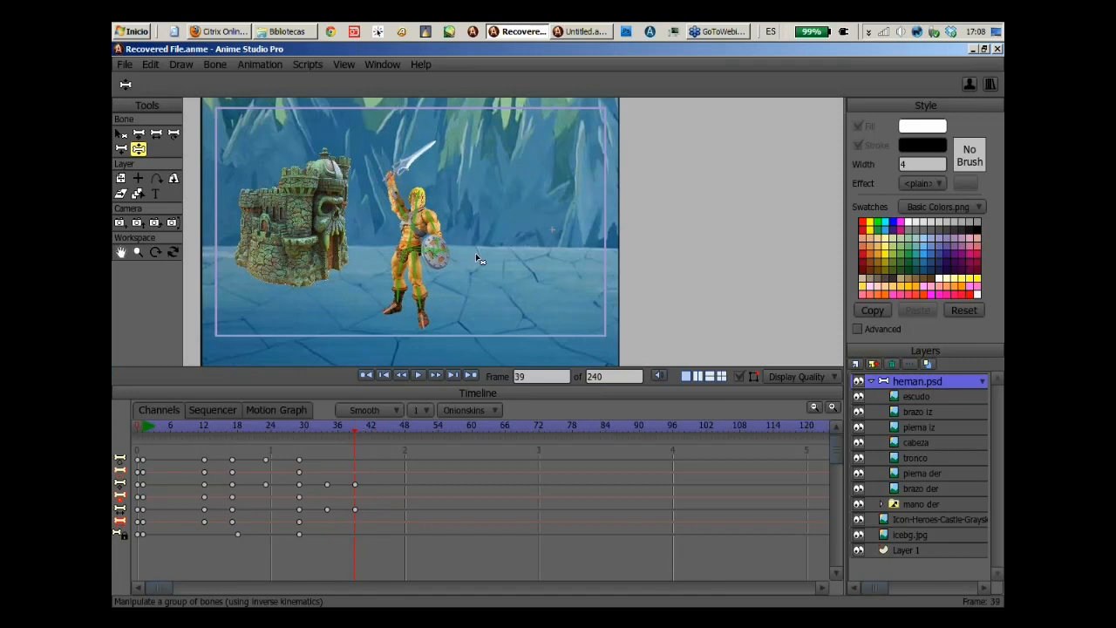
left_click_drag(476, 255, 478, 269)
scroll(479, 274, "up", 3)
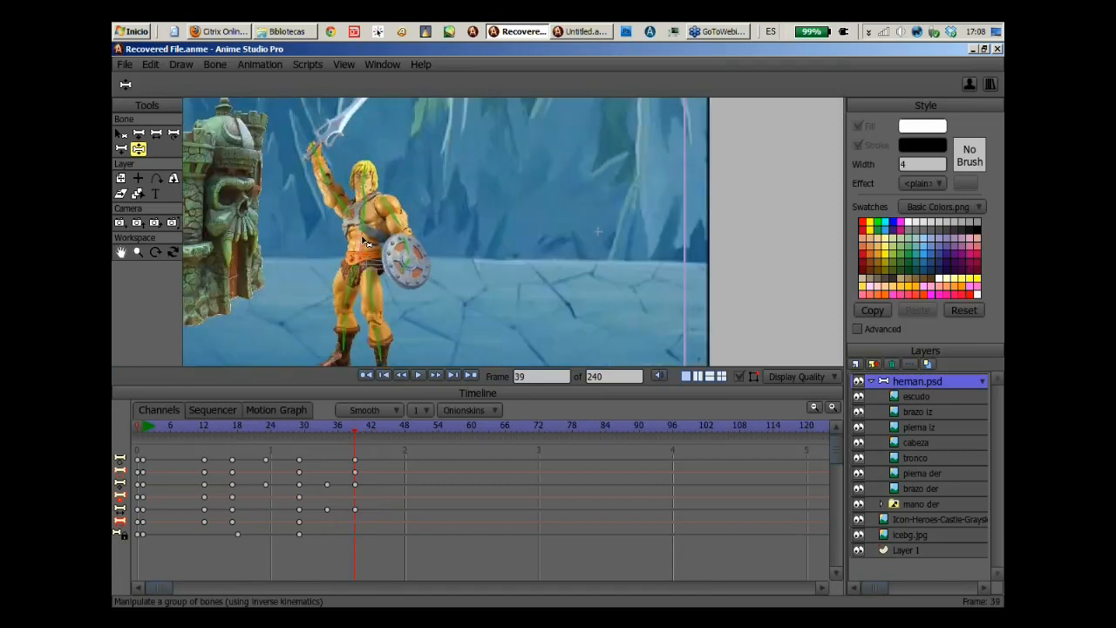
scroll(421, 303, "down", 1)
left_click_drag(179, 426, 316, 451)
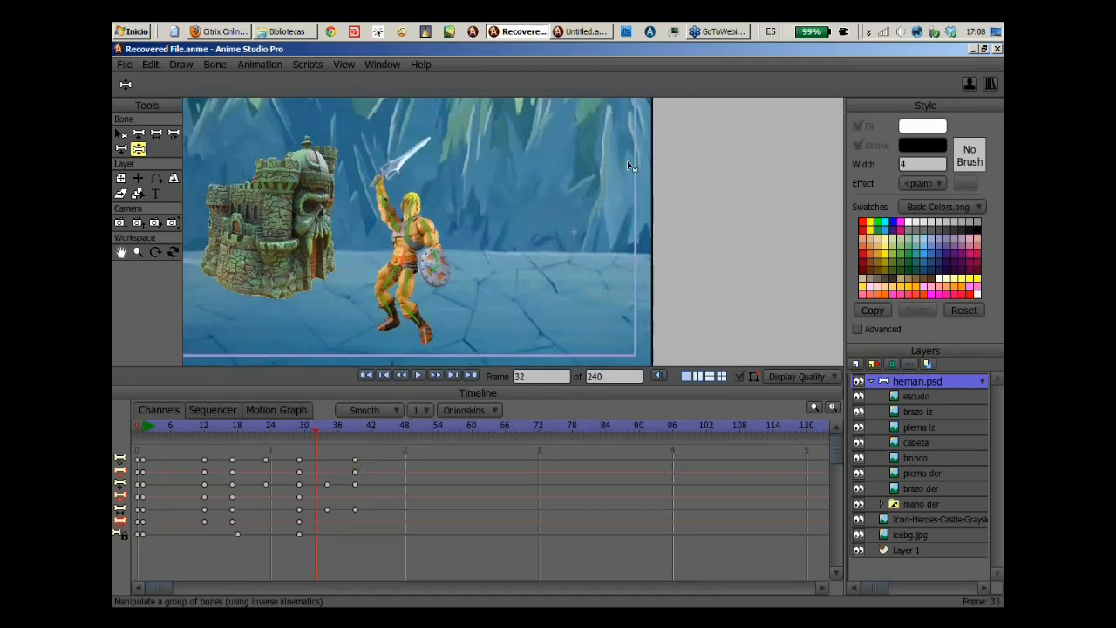
Select the mano der switch layer and play the animation from frame 1 to review the hand change.
left_click(915, 503)
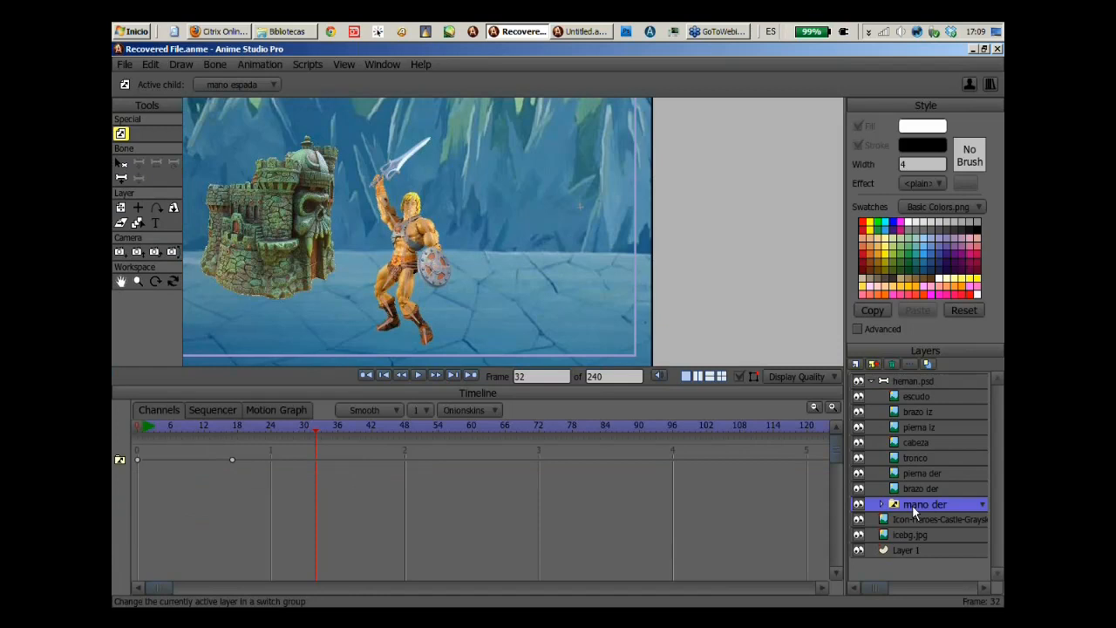
left_click(144, 427)
mouse_move(144, 427)
left_mouse_down()
mouse_move(214, 443)
mouse_move(229, 426)
mouse_move(329, 461)
mouse_move(179, 450)
mouse_move(267, 474)
mouse_move(398, 476)
mouse_move(218, 432)
mouse_move(144, 429)
left_mouse_up()
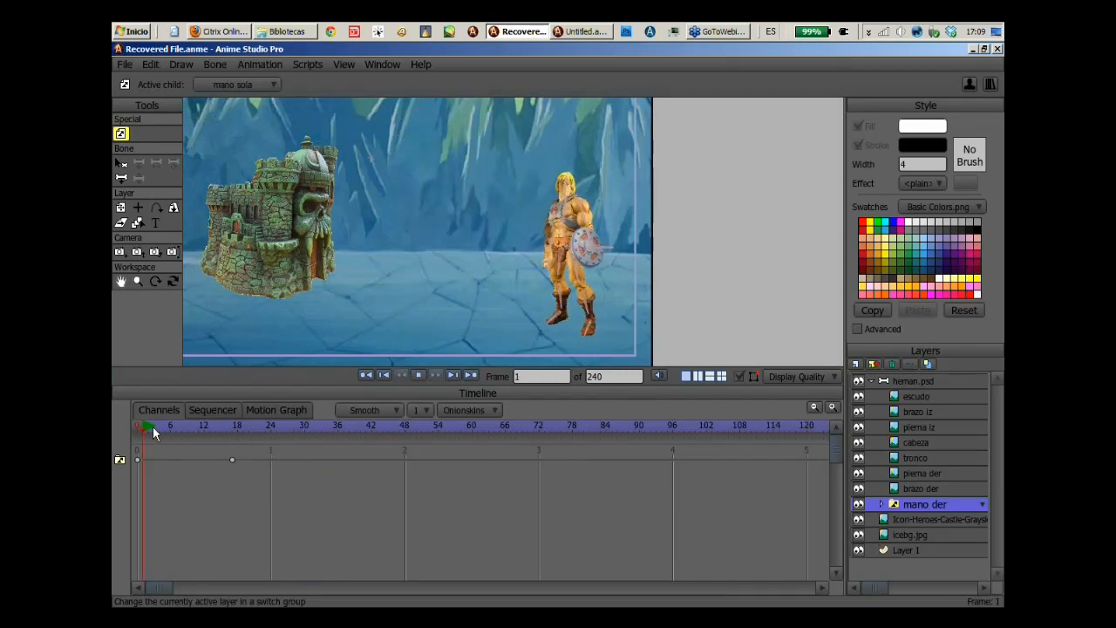
key("space")
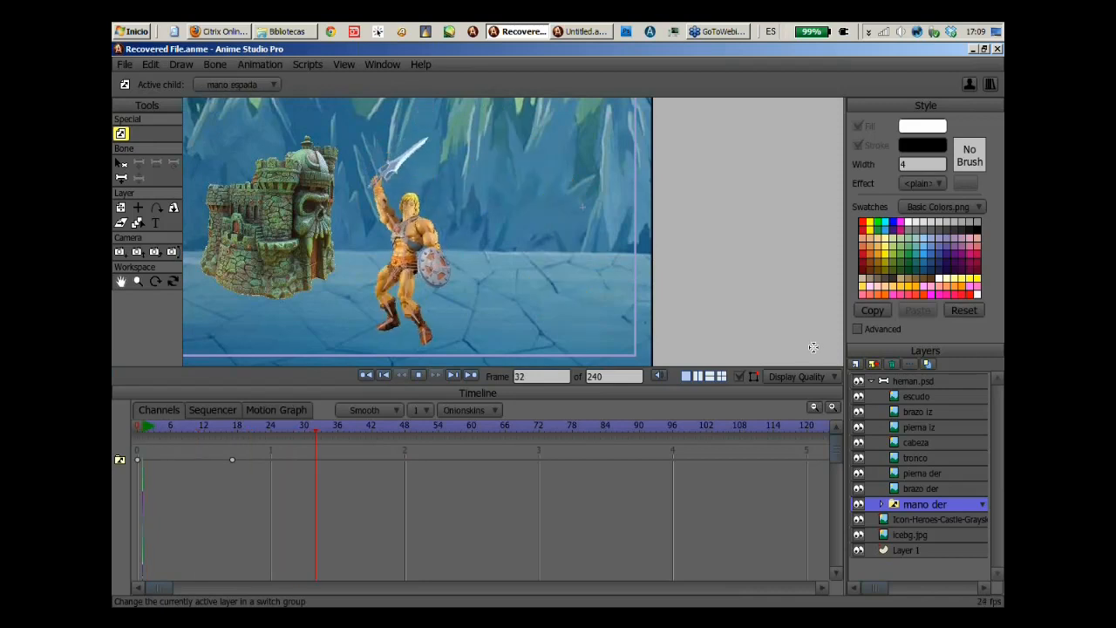
key("space")
Select the heman.psd layer and scrub through the jump to frame 29 to examine the landing.
left_click(898, 379)
left_click_drag(244, 427, 294, 447)
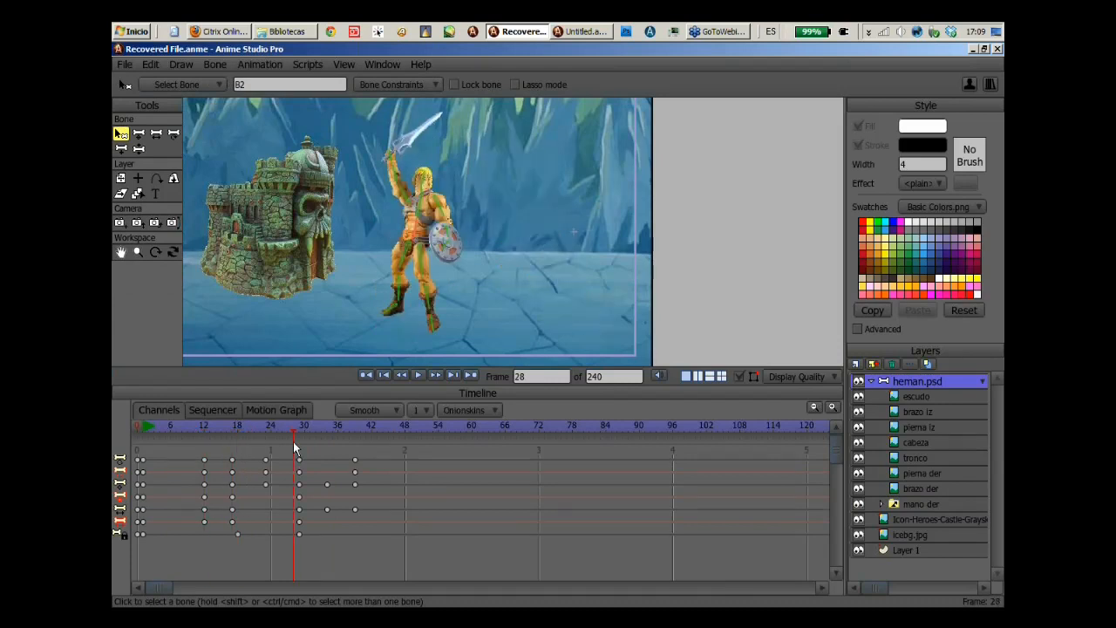
left_click_drag(707, 284, 714, 286)
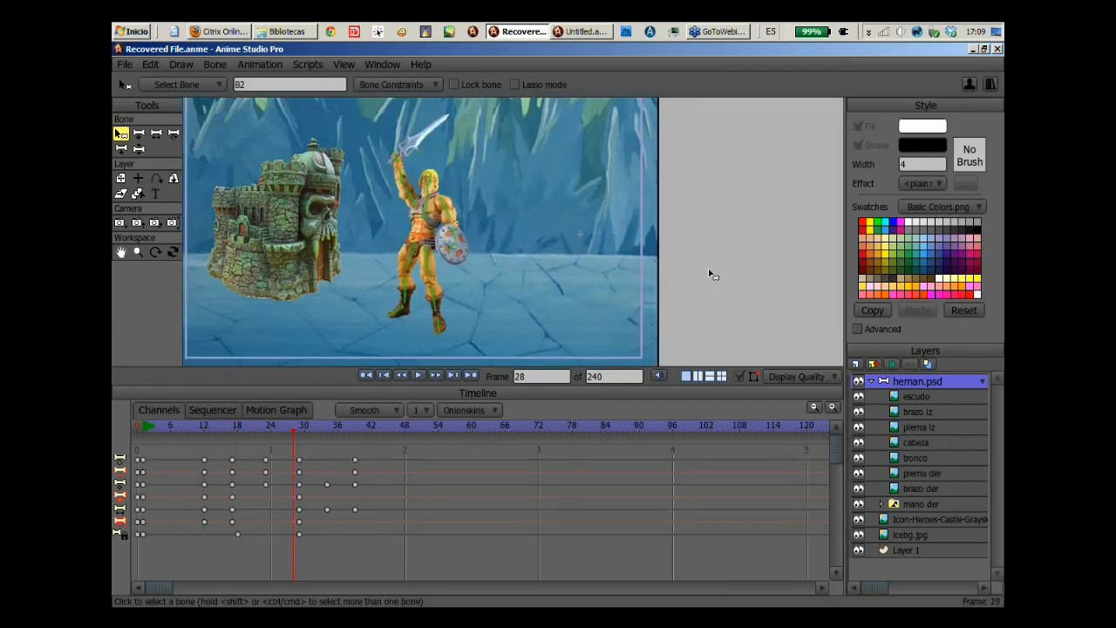
scroll(708, 273, "down", 2)
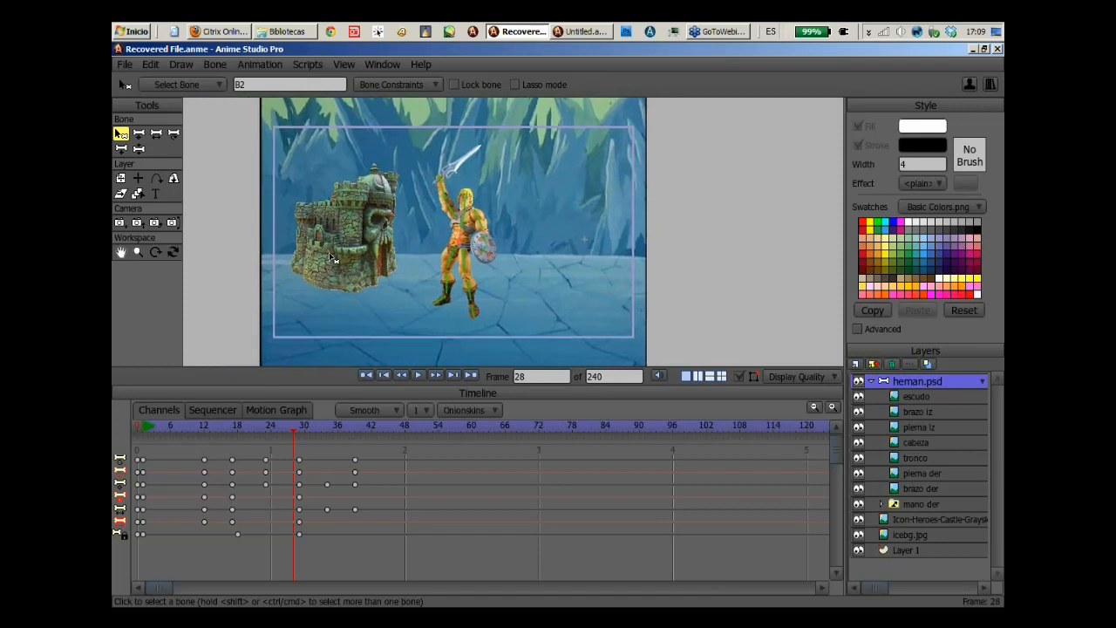
left_click_drag(217, 423, 299, 457)
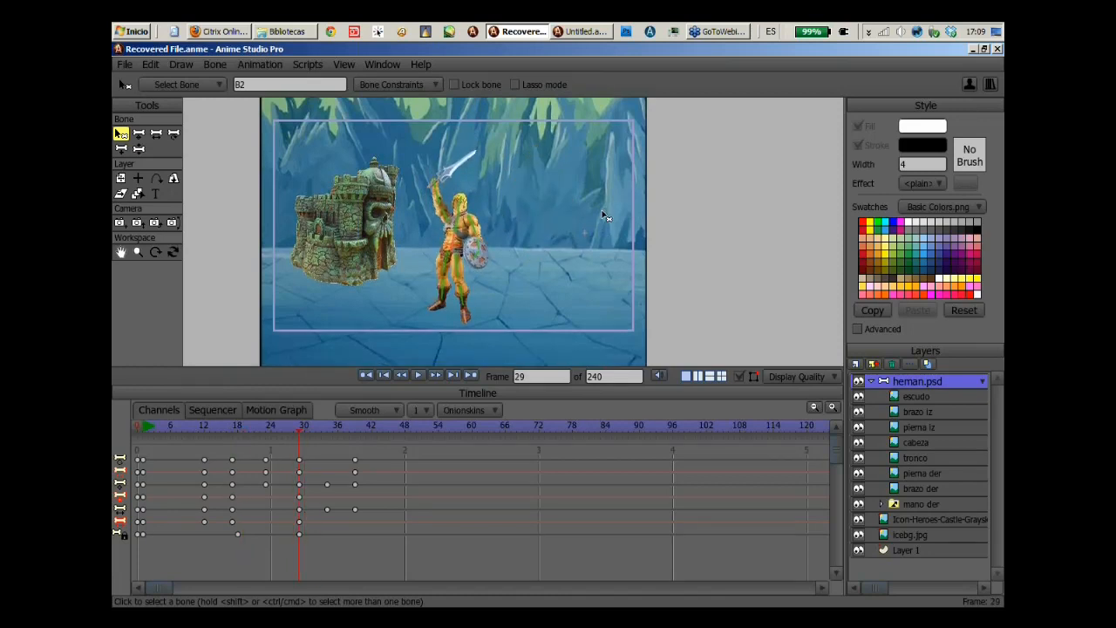
Track the camera to Y -0.3274 at frame 30, and make the timeline area slightly taller.
left_click(304, 425)
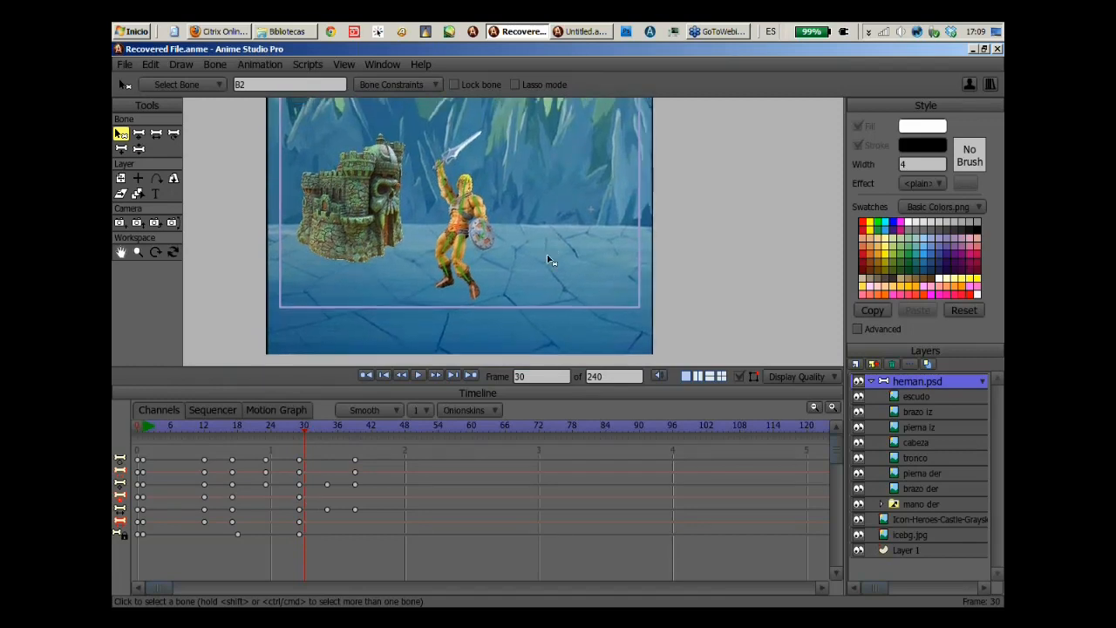
left_click(122, 224)
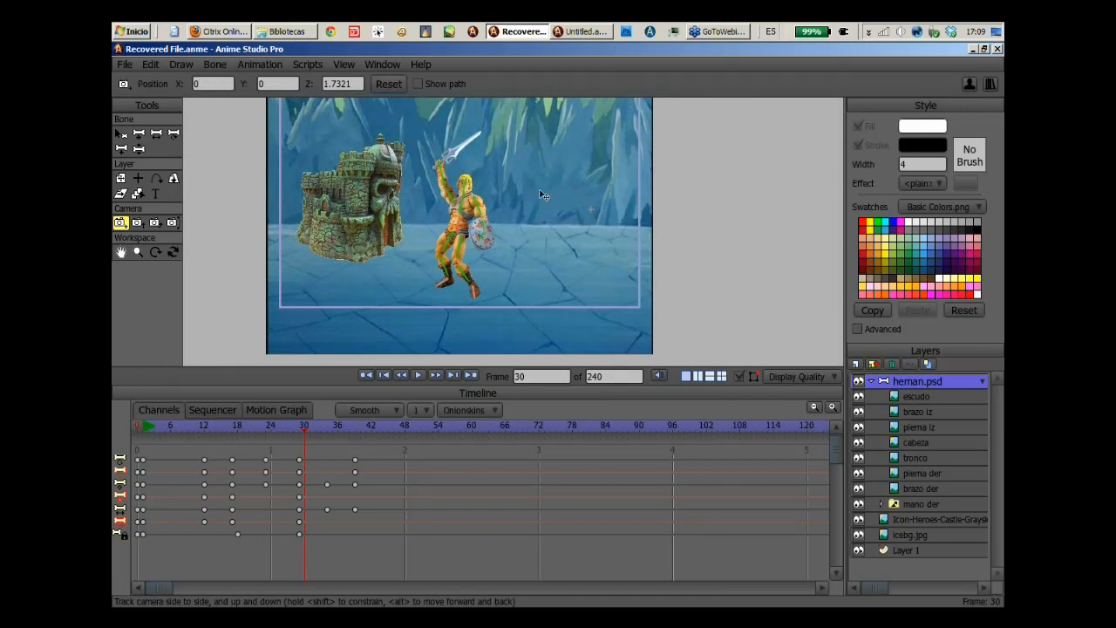
left_click_drag(557, 225, 559, 180)
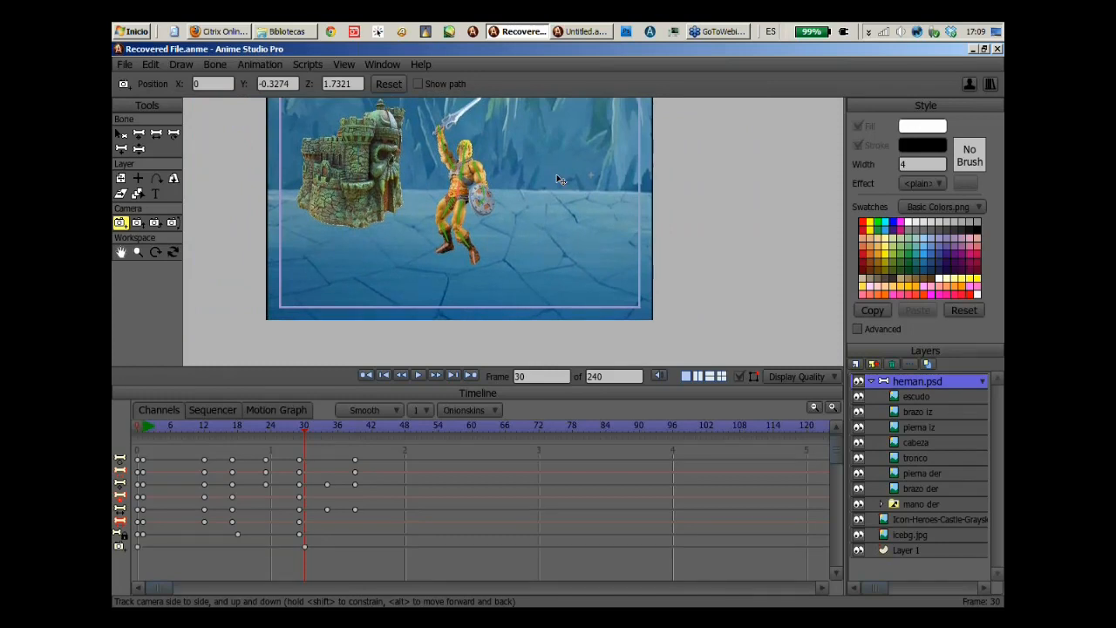
left_click_drag(417, 391, 417, 385)
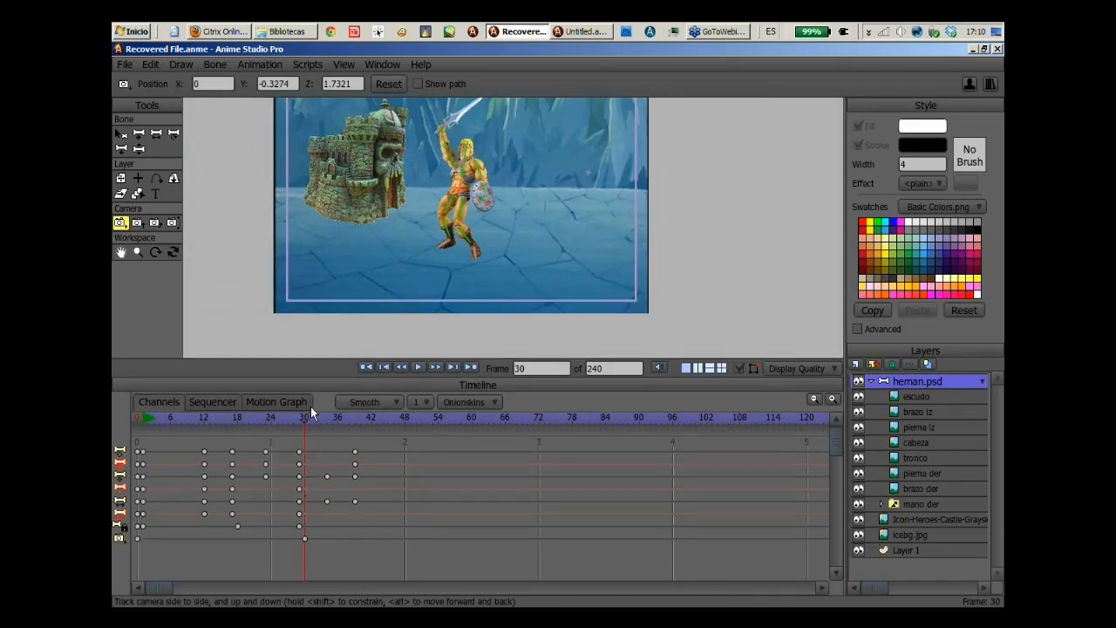
Zoom the camera to 36.9666 and track it to X -0.1867, Y 0.1178 at frame 30.
left_click(139, 223)
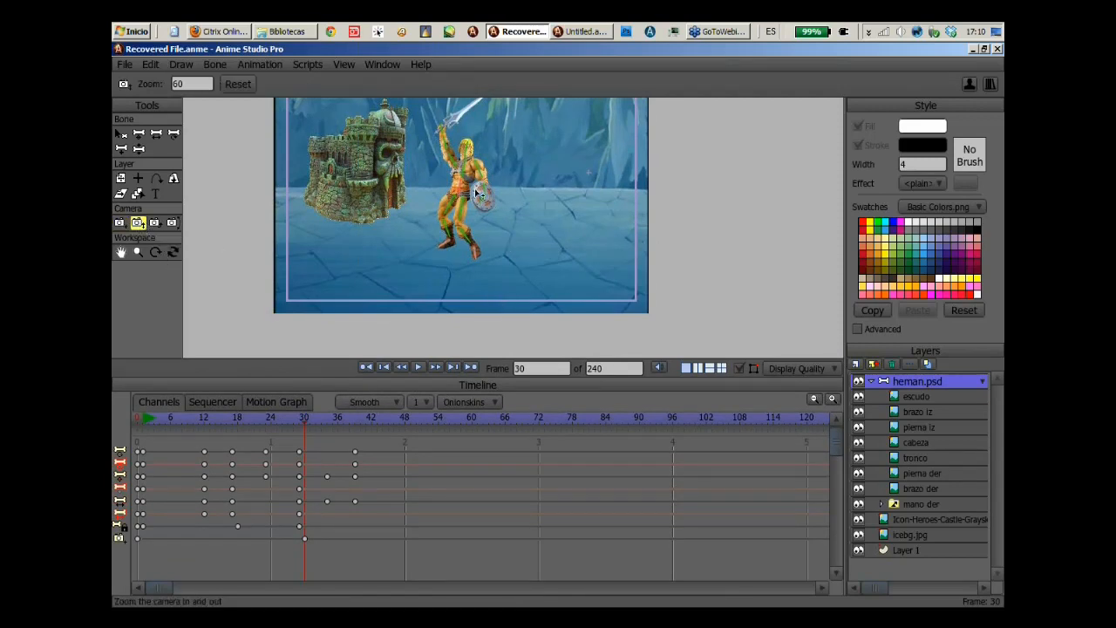
left_click_drag(476, 193, 471, 238)
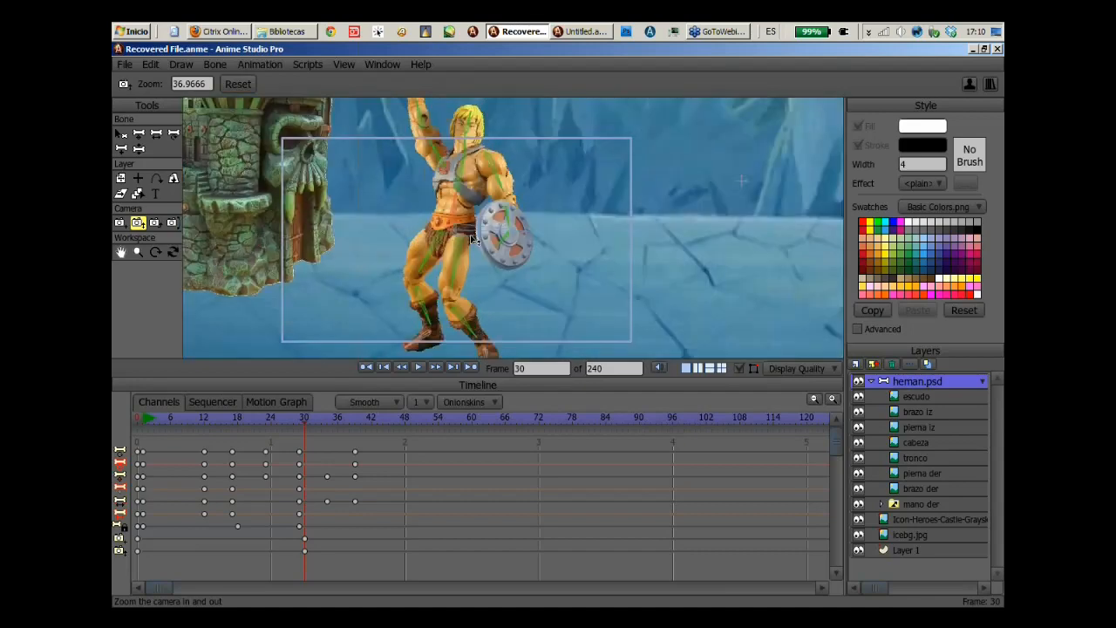
left_click(121, 224)
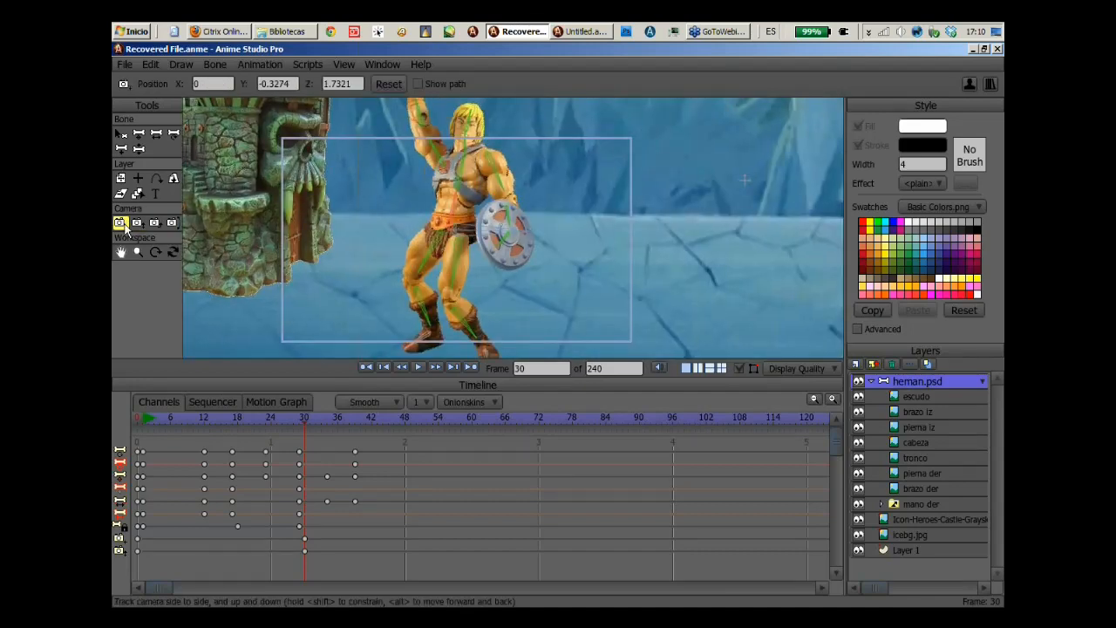
left_click_drag(462, 150, 493, 236)
Play the animation and scrub through the jump to review the camera's zoom and tracking.
left_click_drag(382, 423, 243, 425)
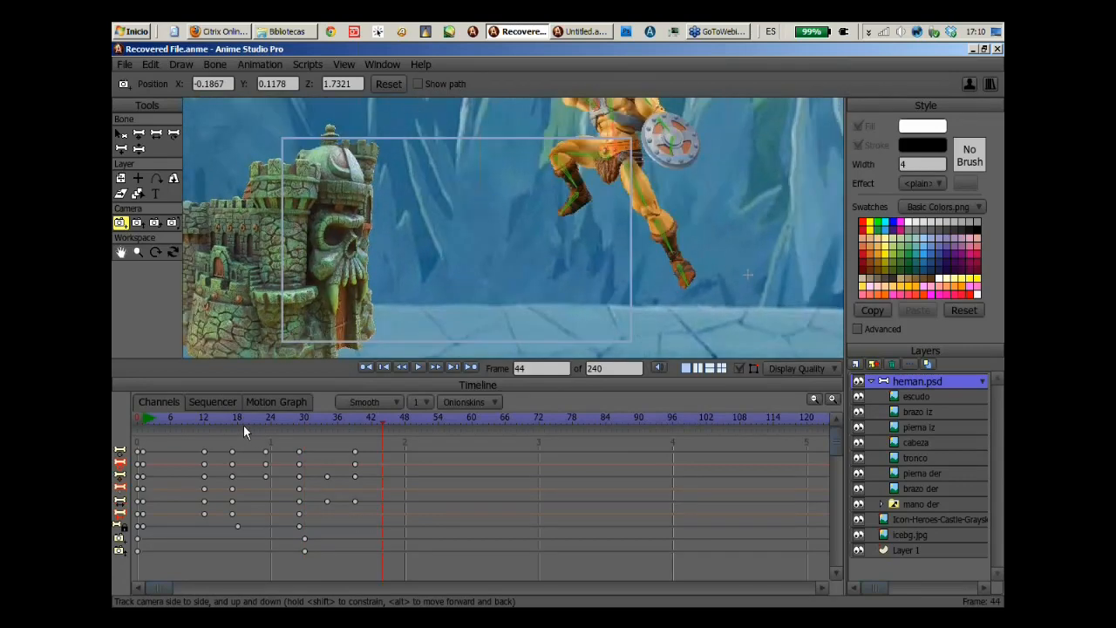
left_click(244, 425)
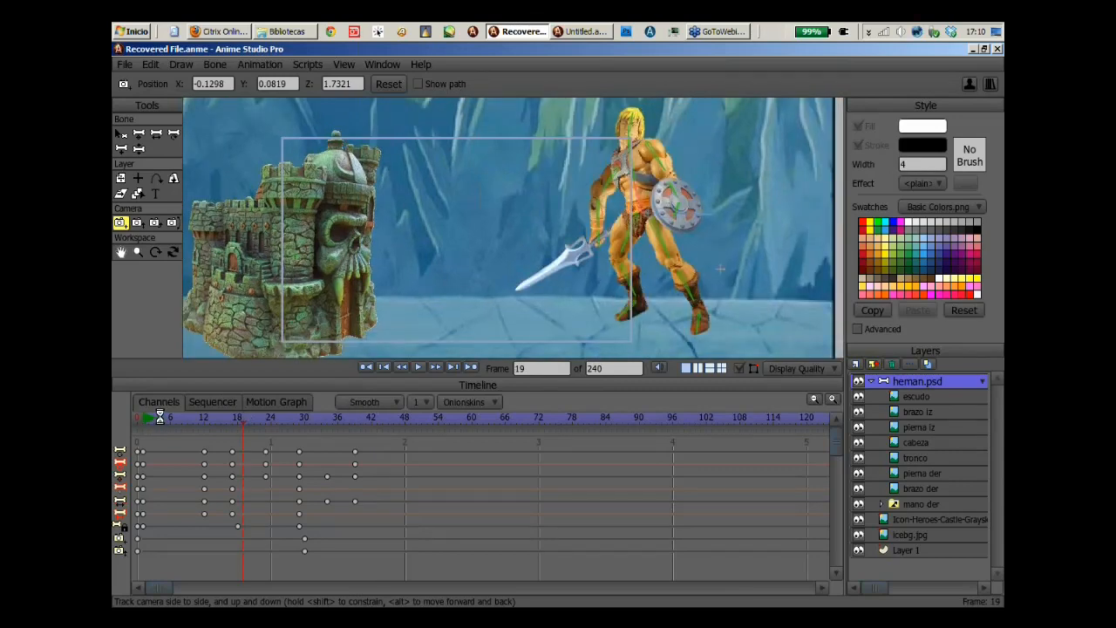
key("ctrl+shift+s")
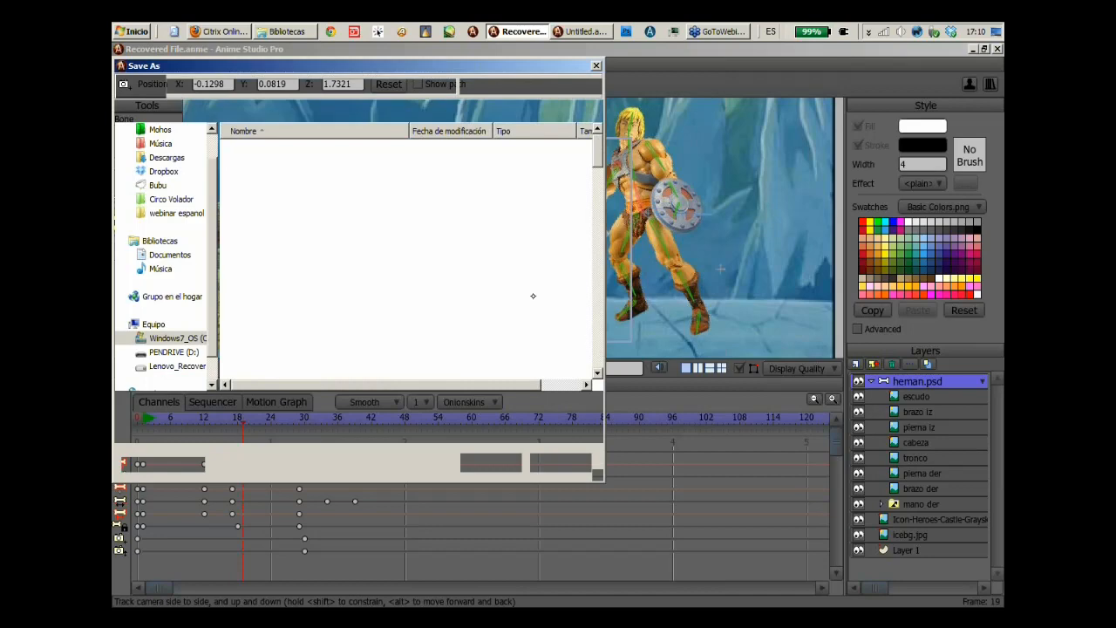
key("Escape")
key("space")
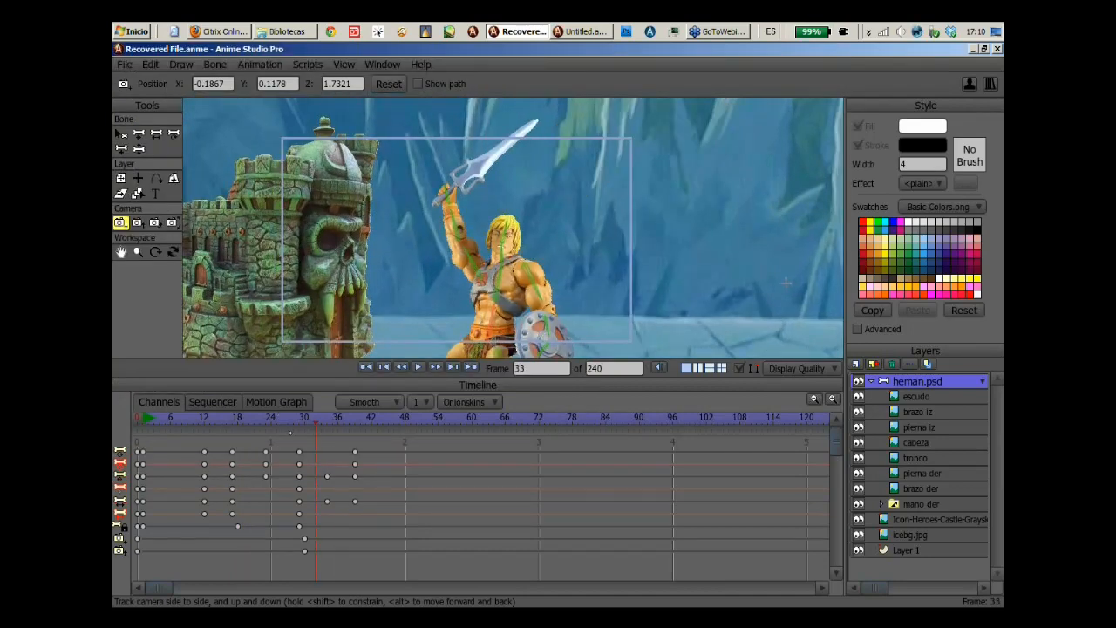
left_click_drag(290, 434, 148, 447)
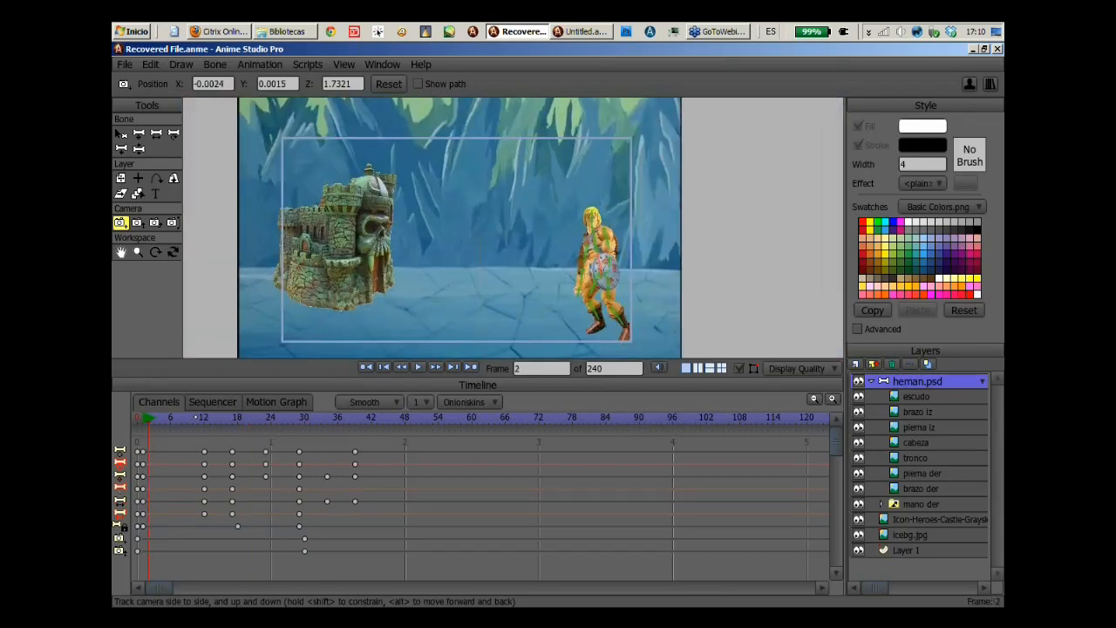
left_click_drag(195, 417, 283, 445)
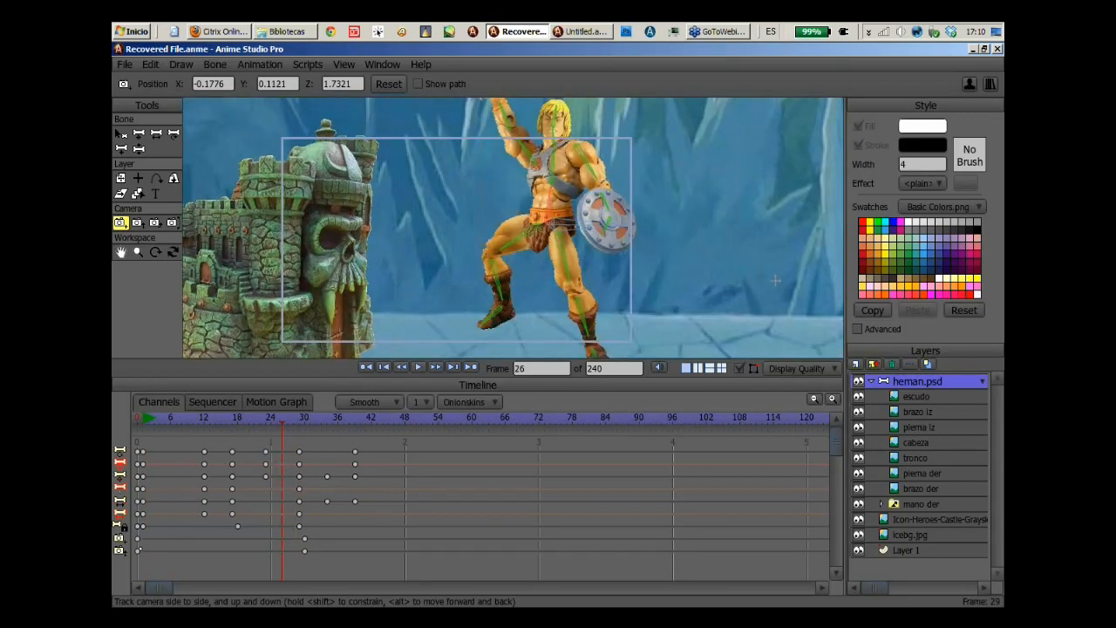
Copy the camera's tracking and zoom keyframes from frame 0 to frame 29, and scrub through the jump to frame 39.
left_click(366, 368)
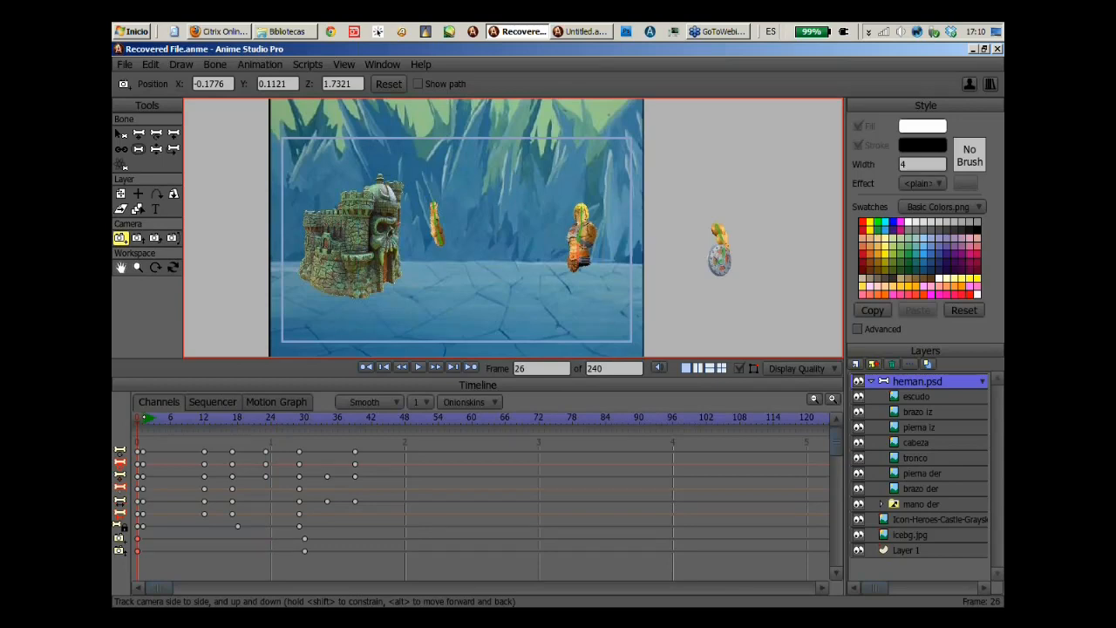
left_click(299, 444)
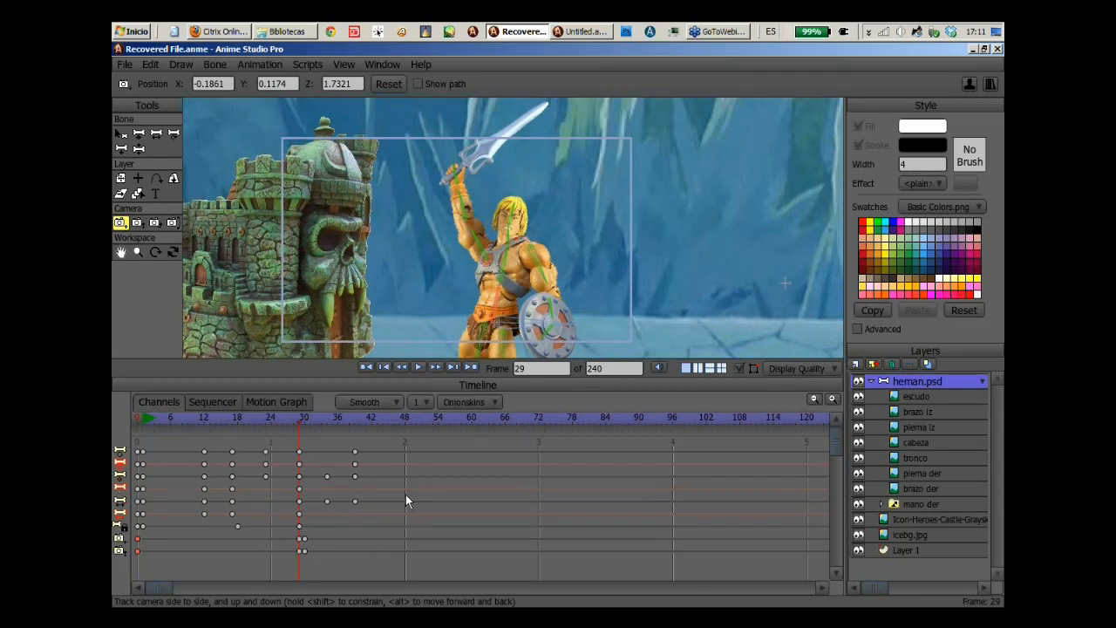
key("ctrl+v")
left_click(136, 538)
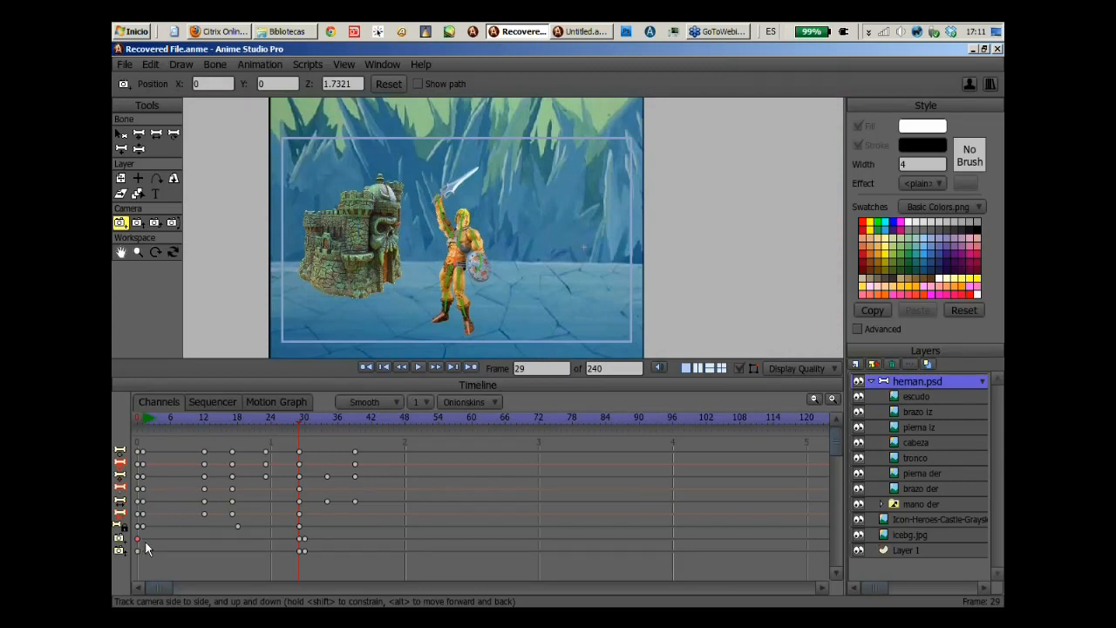
left_click(145, 417)
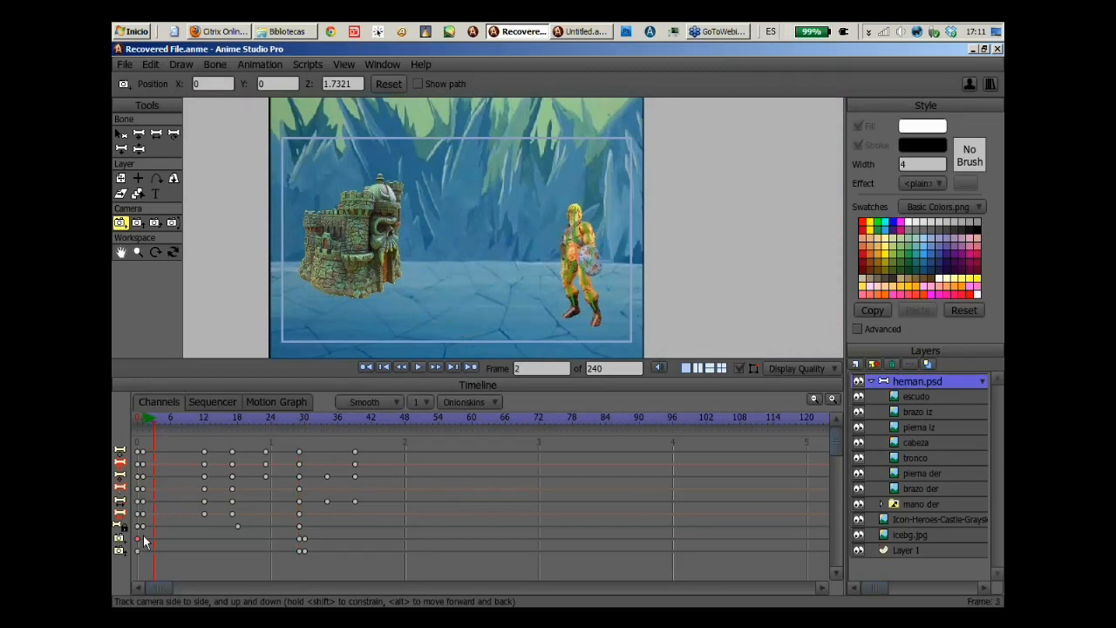
left_click_drag(207, 419, 356, 458)
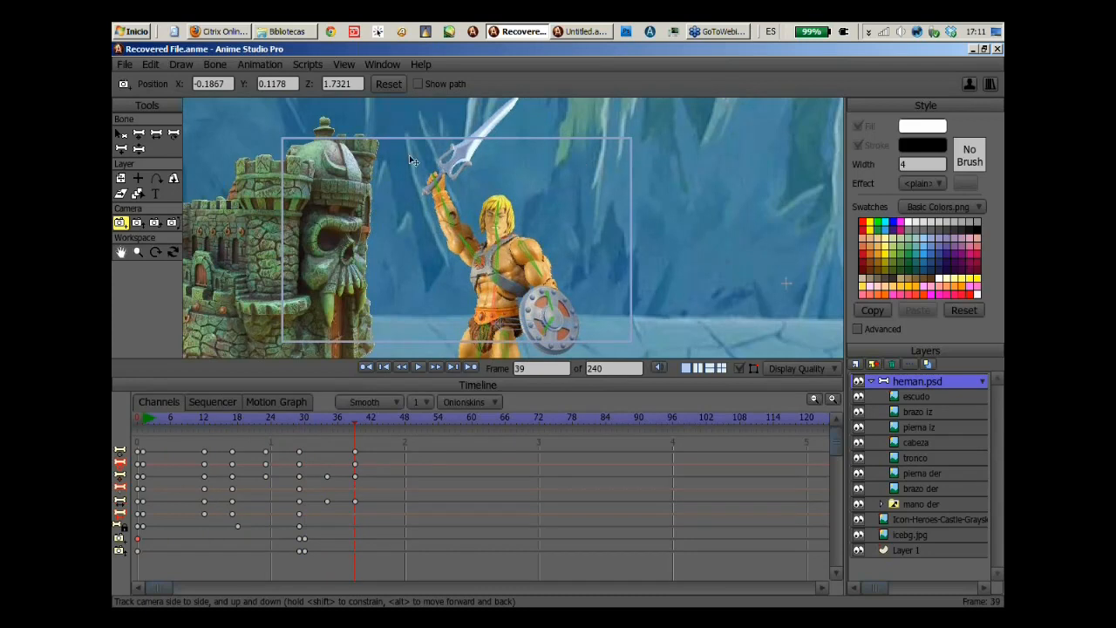
Turn on Show Output Only and scrub back through the animation to frame 1.
left_click(344, 64)
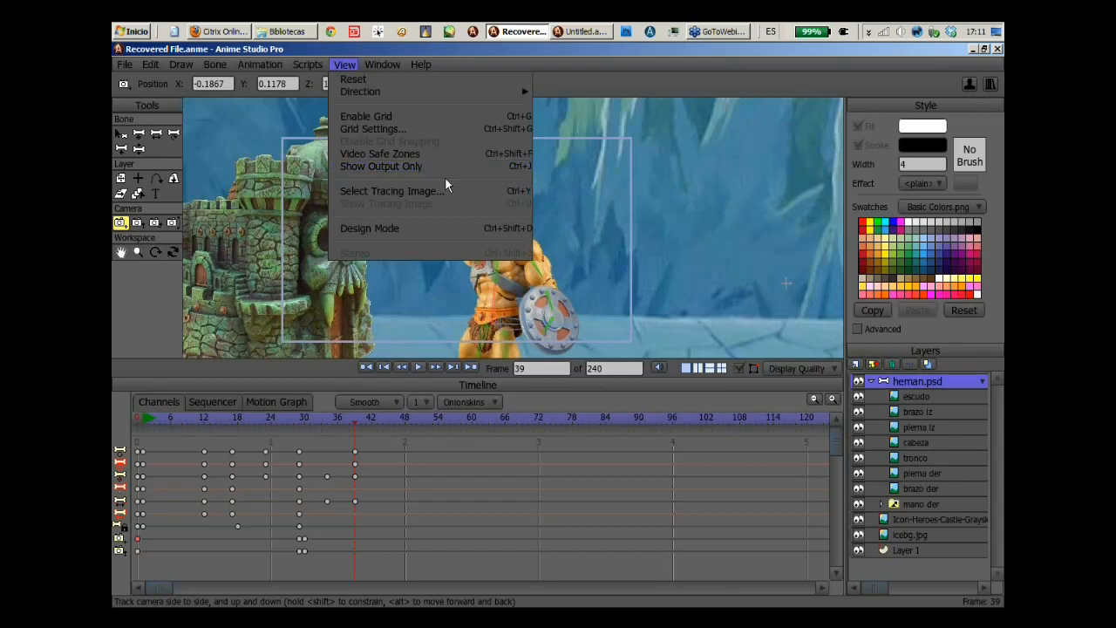
left_click(409, 166)
left_click(326, 417)
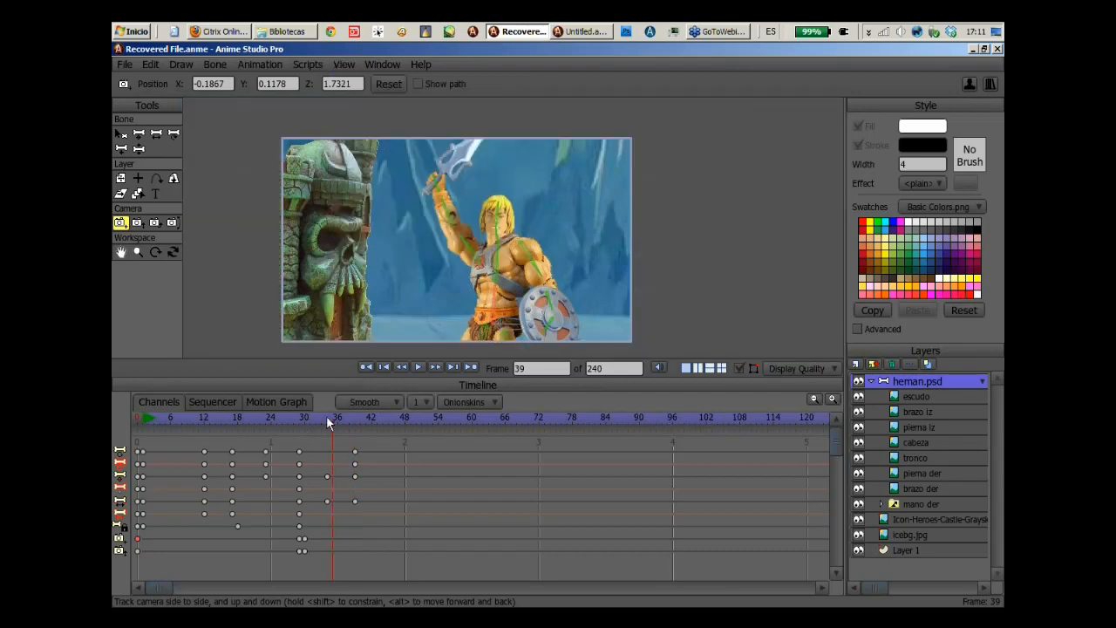
left_click_drag(326, 417, 143, 449)
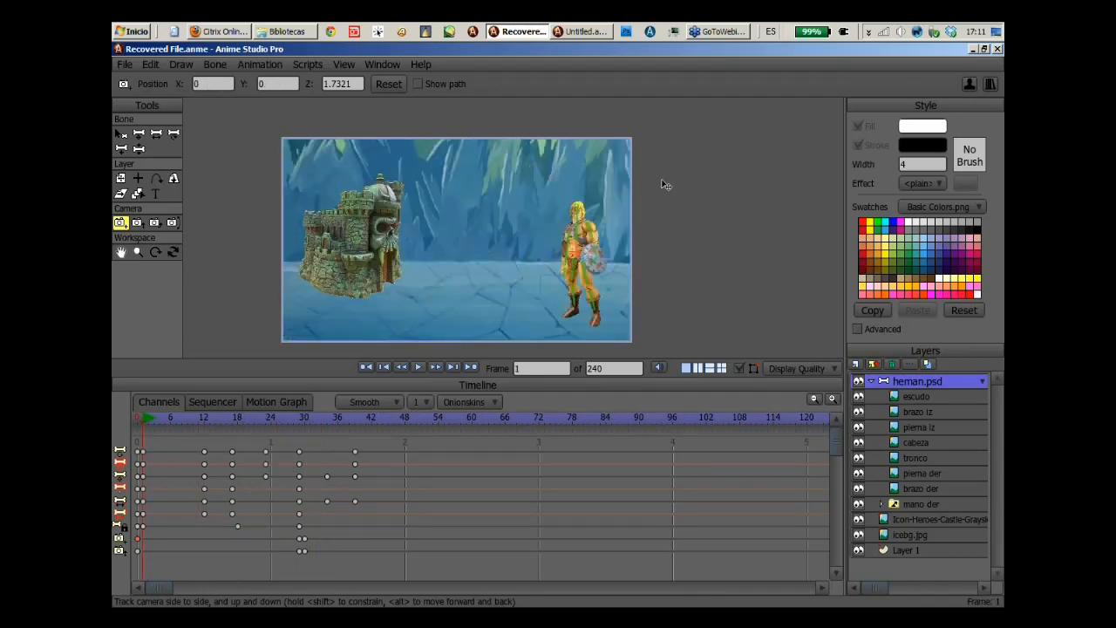
Make the timeline area slightly shorter and collapse the heman.psd bone layer.
left_click_drag(577, 256, 587, 255)
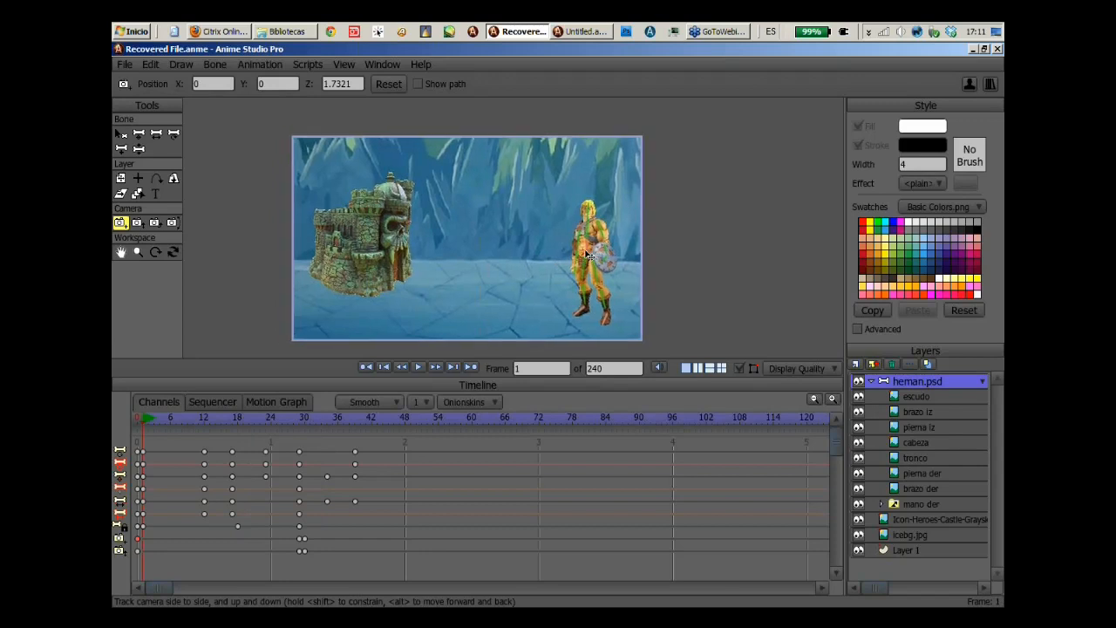
left_click_drag(655, 384, 654, 389)
left_click(871, 381)
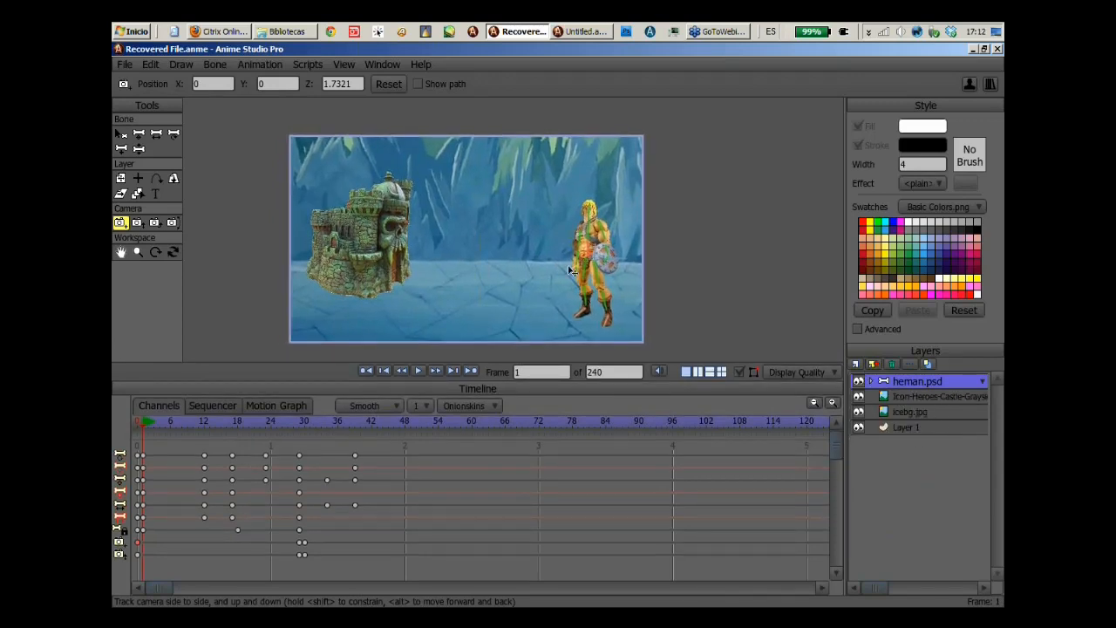
left_click_drag(569, 267, 600, 272)
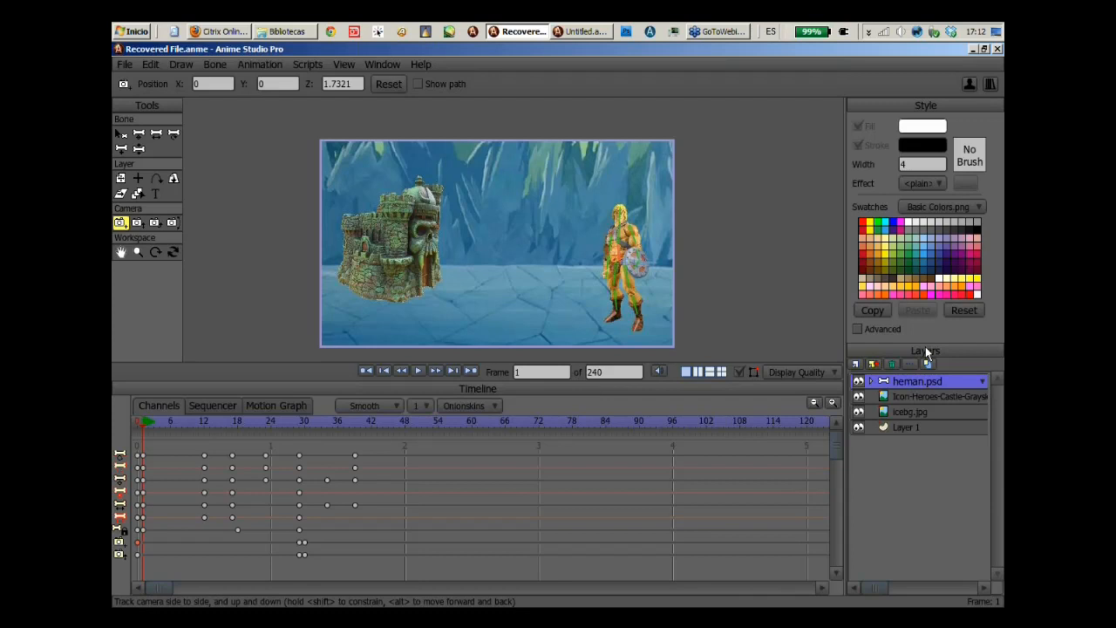
Select the castle image layer with Transform Layer and reset its position at frame 29 to key it.
left_click(902, 395)
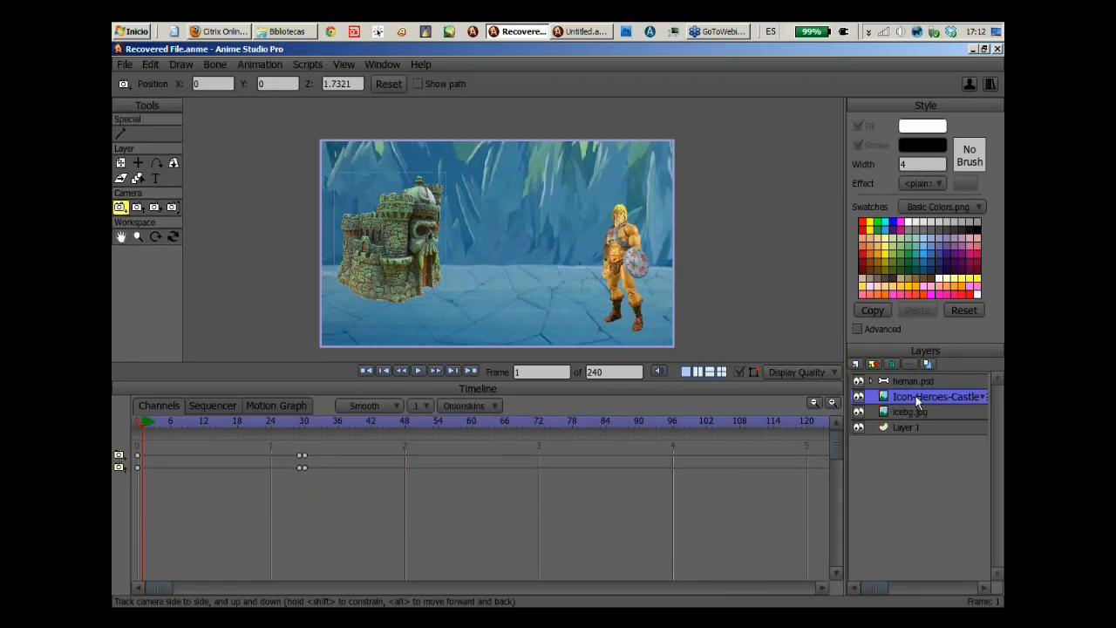
left_click(121, 164)
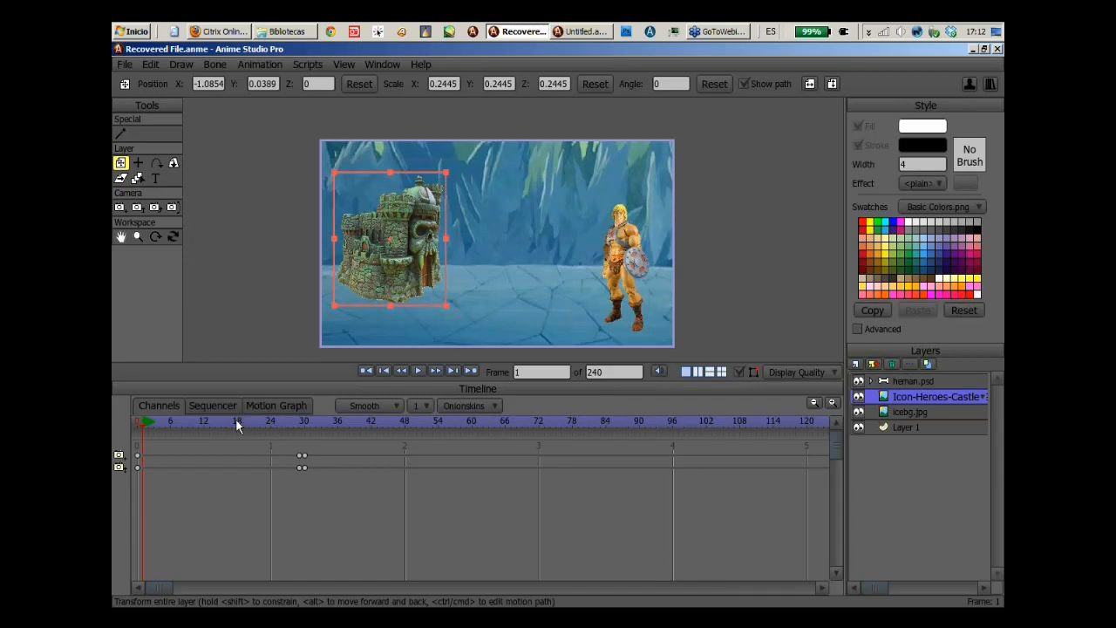
left_click_drag(235, 424, 297, 444)
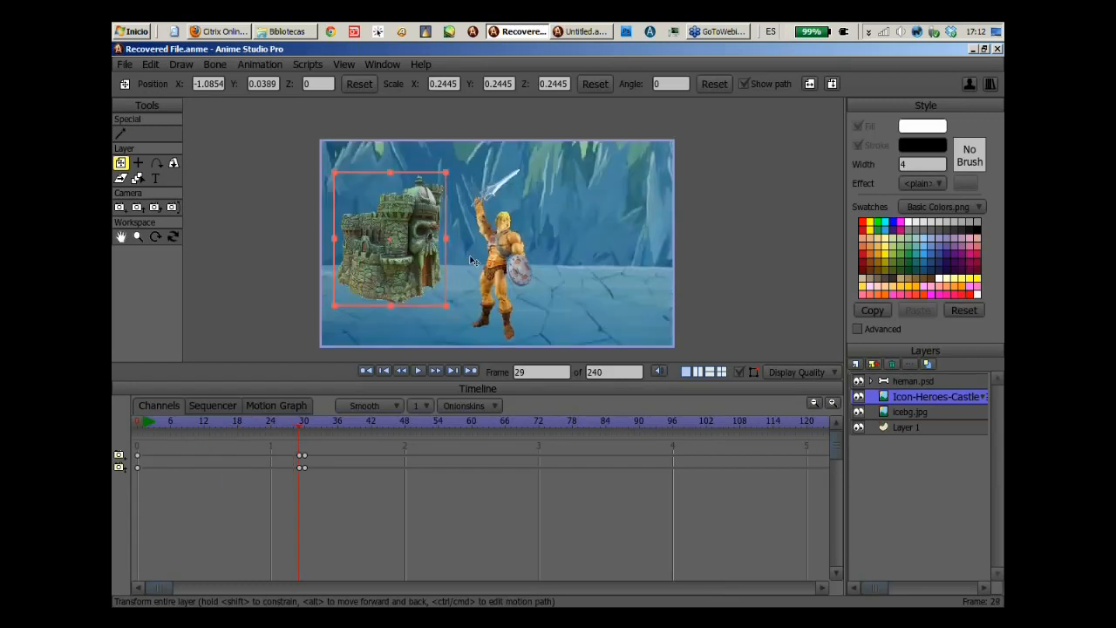
left_click_drag(470, 261, 489, 259)
scroll(614, 230, "up", 2)
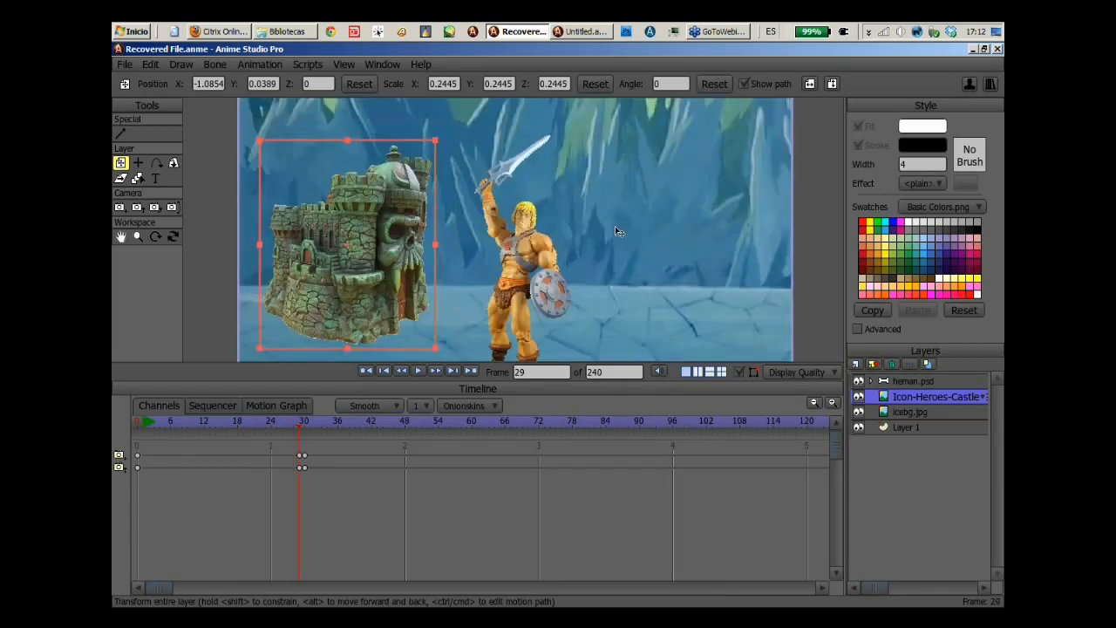
scroll(615, 230, "down", 1)
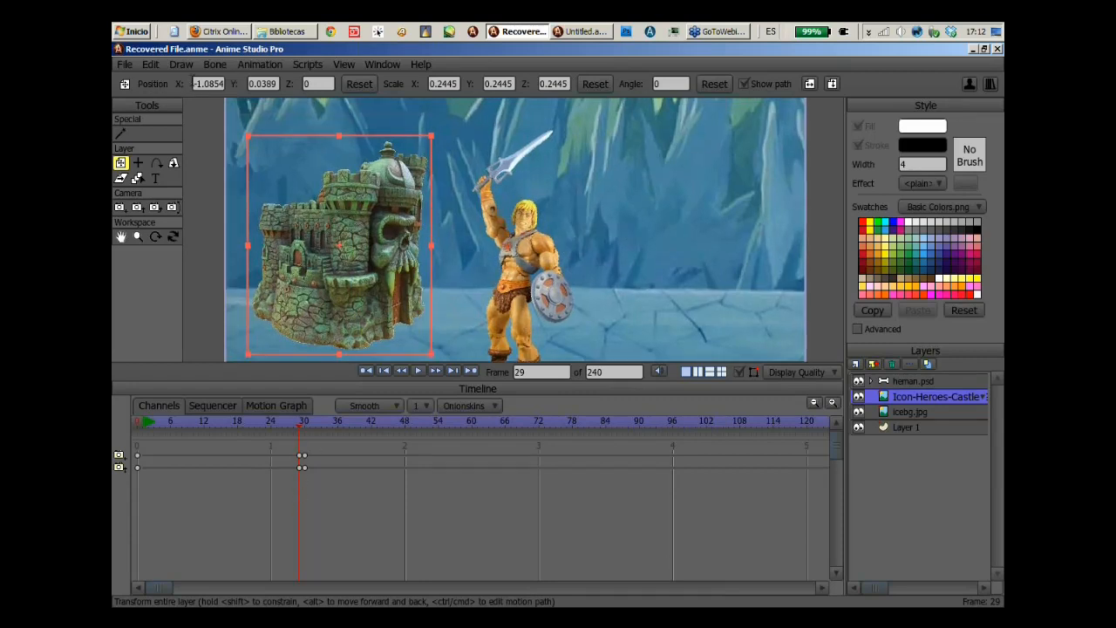
left_click(359, 84)
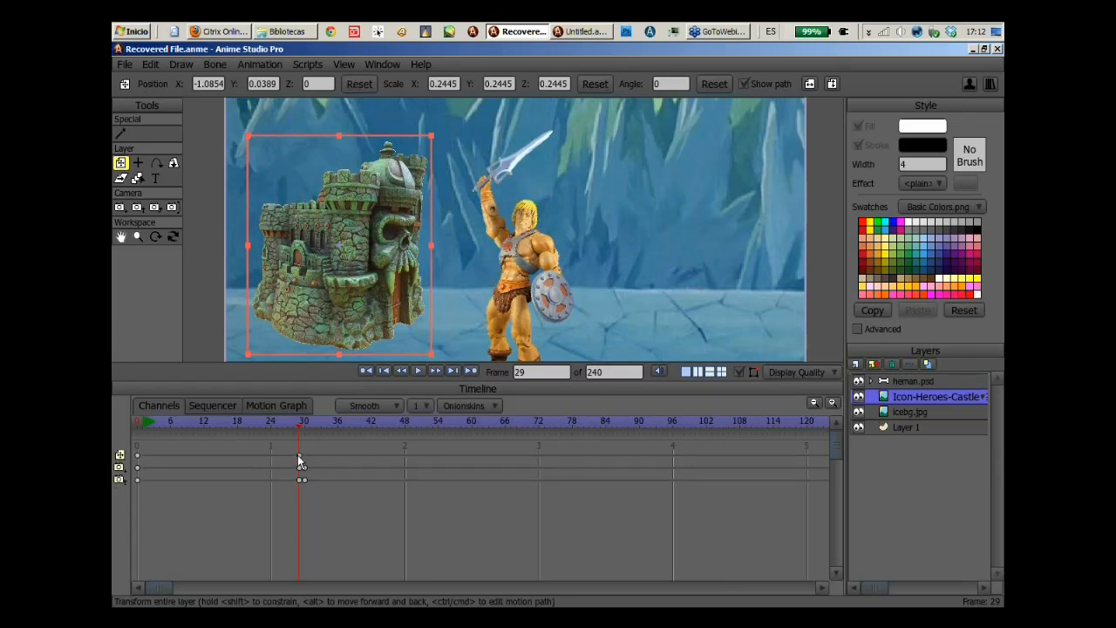
Raise the castle layer to X -1.0830, Y 0.0858 at frame 32, just after He-Man's landing.
left_click(137, 454)
left_click(153, 423)
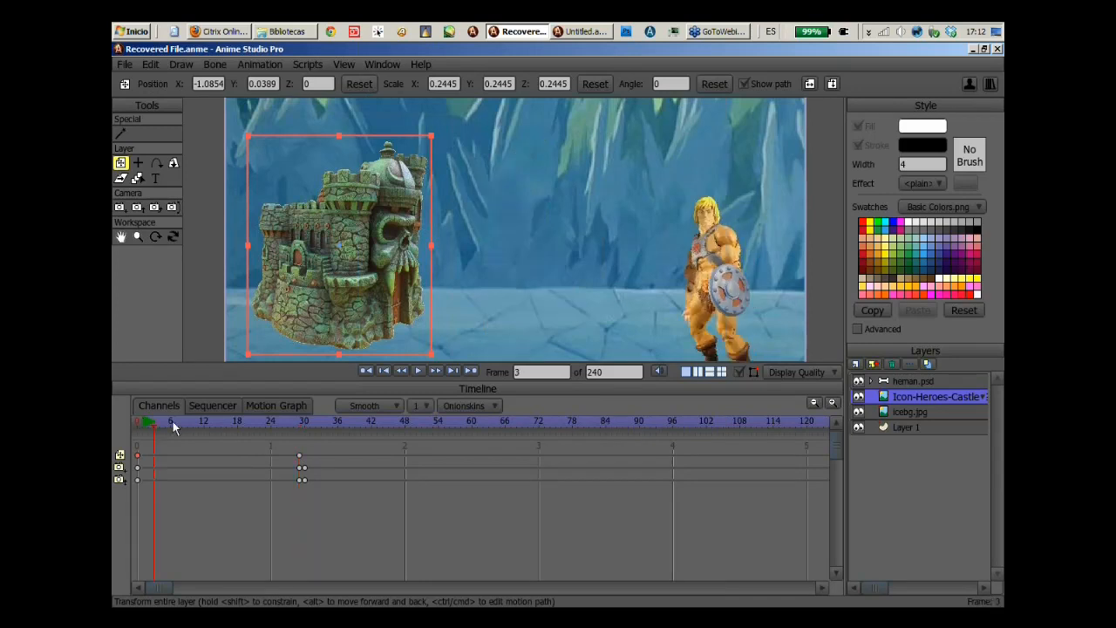
left_click_drag(173, 427, 307, 444)
left_click_drag(447, 227, 559, 213)
left_click_drag(450, 262, 450, 237)
scroll(450, 239, "down", 2)
left_click_drag(269, 416, 316, 424)
key("ctrl+z")
left_click(296, 427)
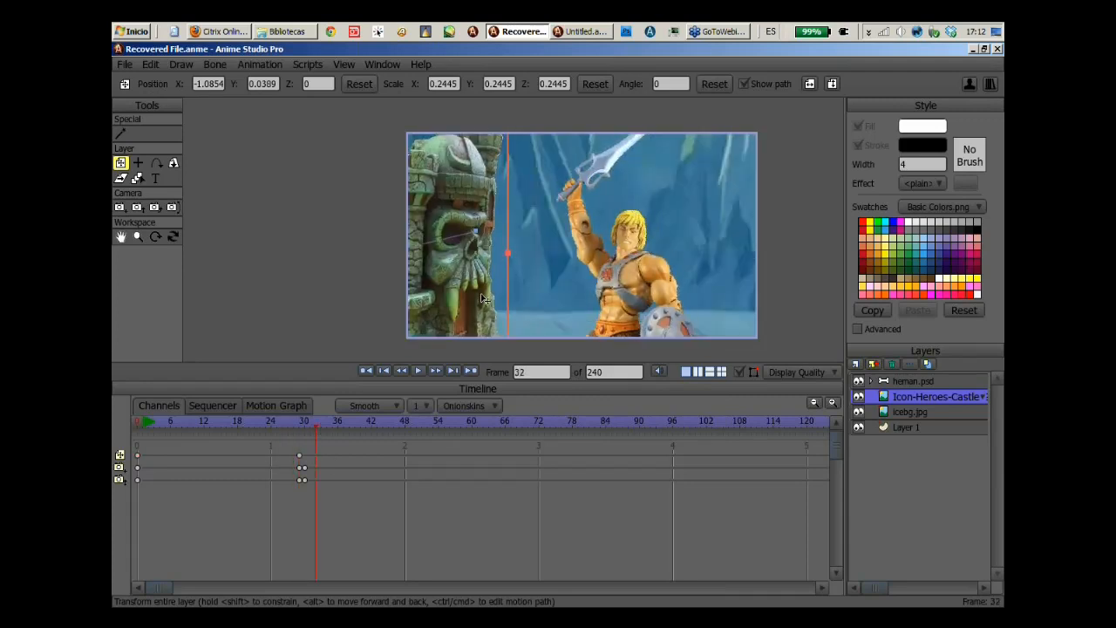
left_click_drag(484, 299, 486, 286)
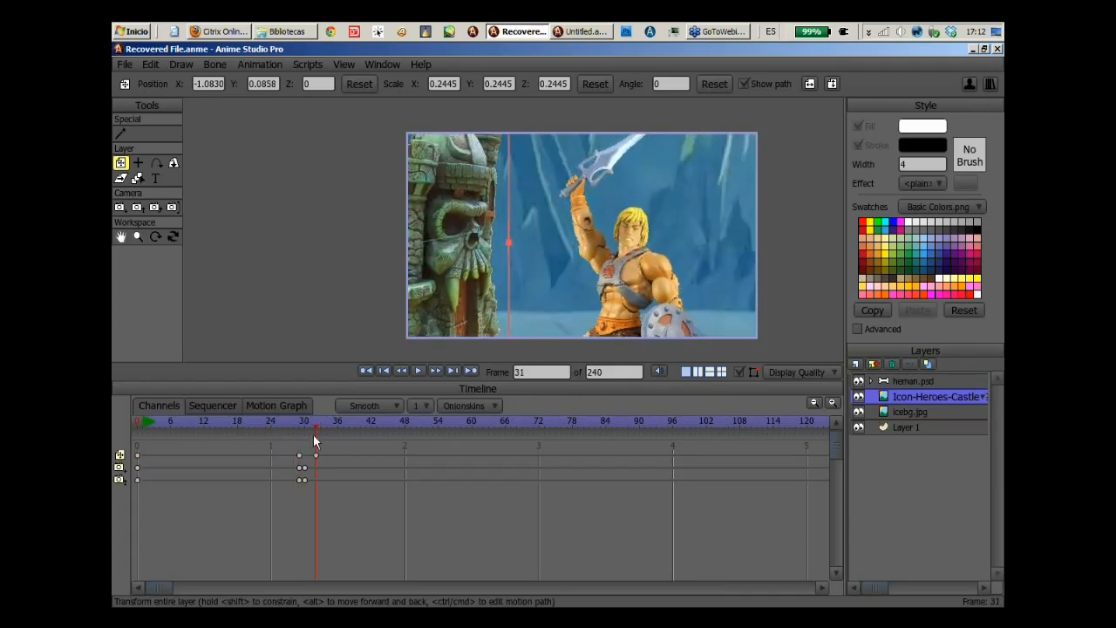
Key the castle's tremor by resetting its position at frames 34 and 38 and nudging it slightly upward at frame 36.
left_click(290, 422)
left_click_drag(288, 420, 339, 444)
left_click(360, 85)
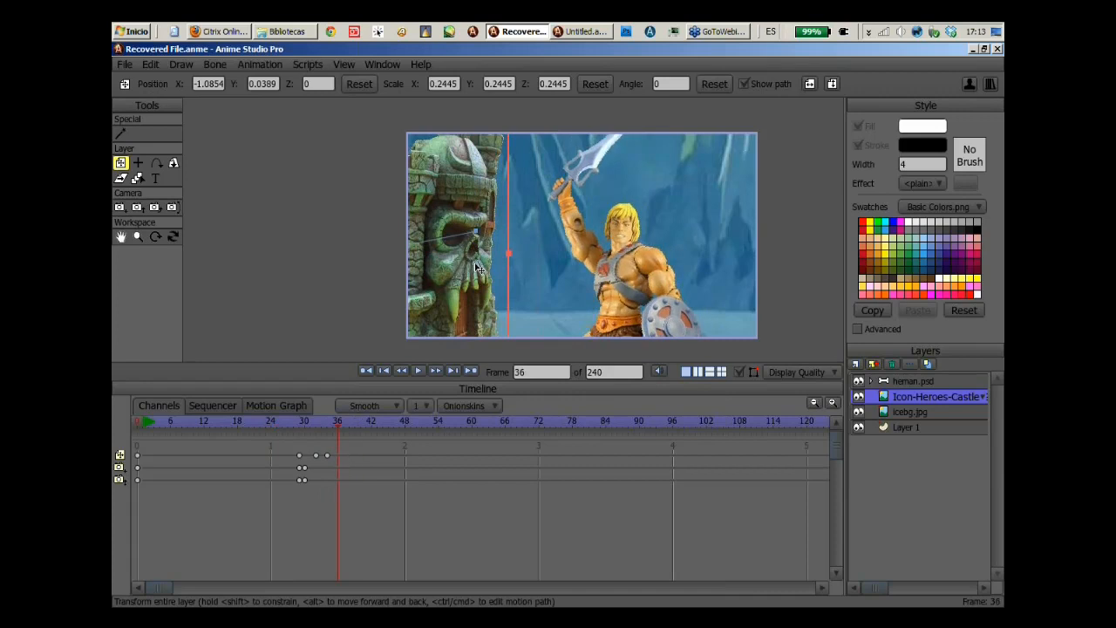
left_click_drag(475, 263, 476, 258)
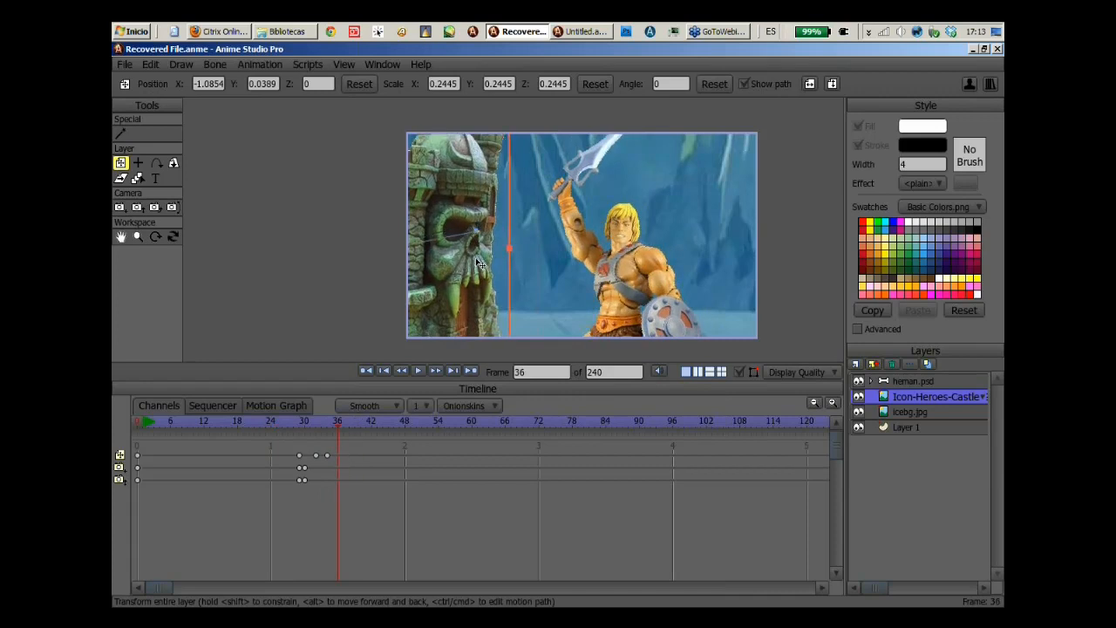
left_click(348, 421)
Play the animation from frame 0 to review the castle's shake, and scrub back to frame 53.
left_click_drag(285, 423, 139, 419)
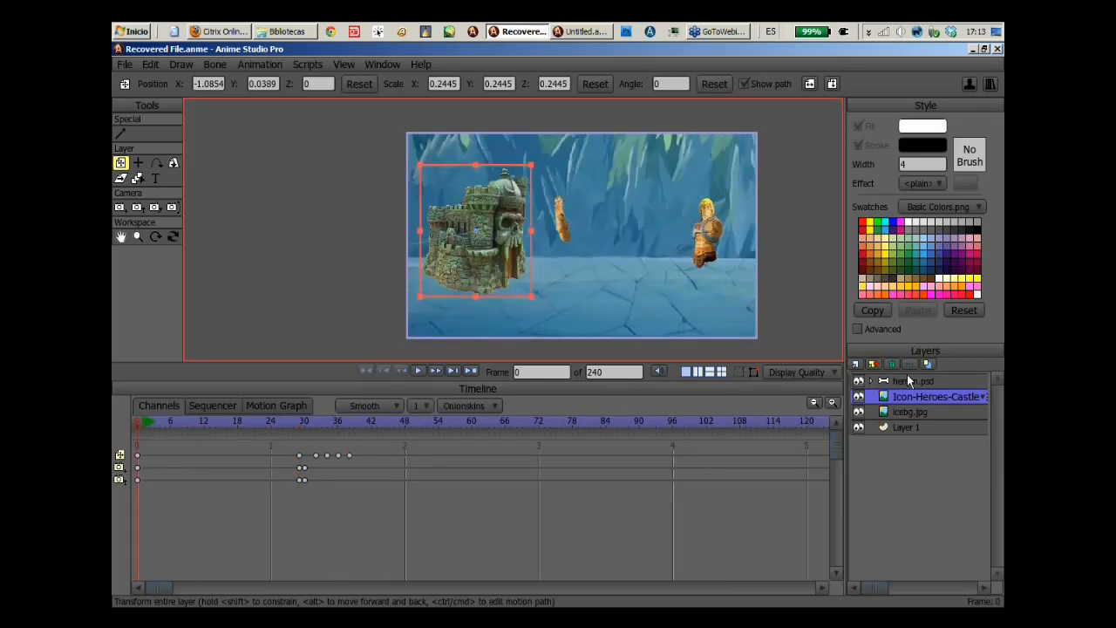
key("space")
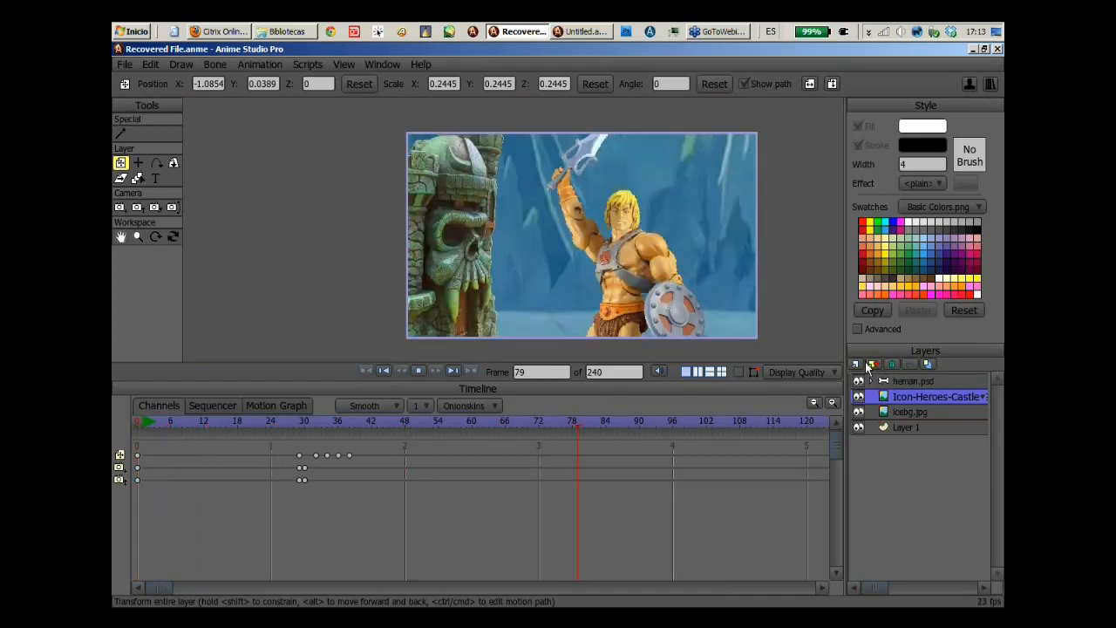
key("space")
left_click_drag(534, 418, 433, 493)
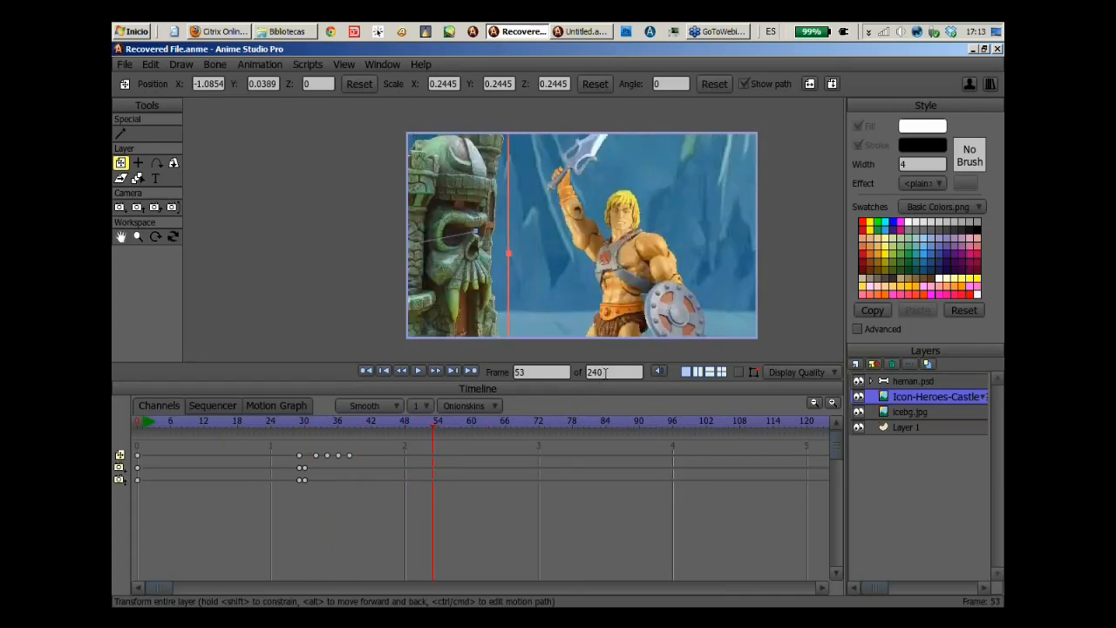
Set the animation's end frame to 72.
double_click(601, 373)
type("72")
key("Return")
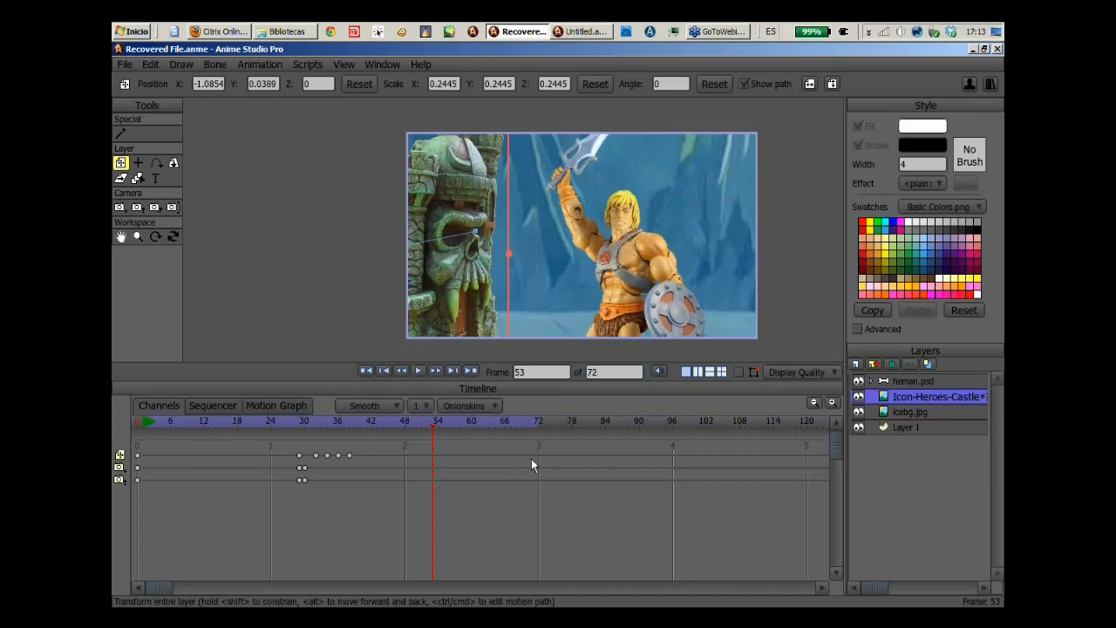
Play the shortened 72-frame animation from the start to review it.
left_click(146, 419)
left_click(419, 370)
left_click(988, 85)
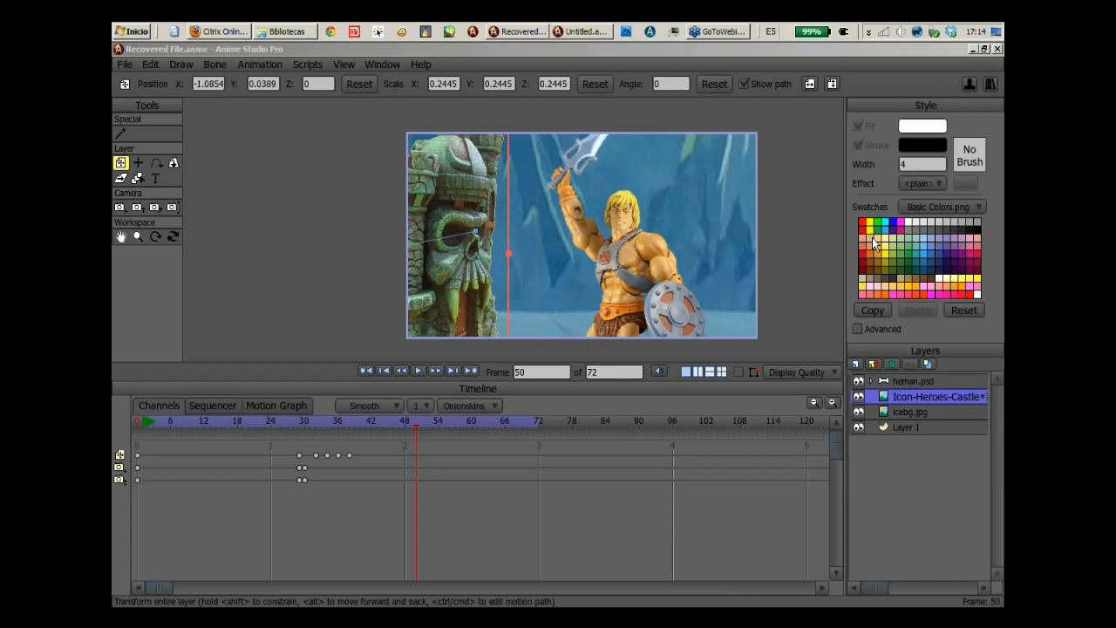
Select the heman.psd layer and scrub from frame 1 through frame 41 to examine He-Man's jump and landing poses.
left_click(920, 381)
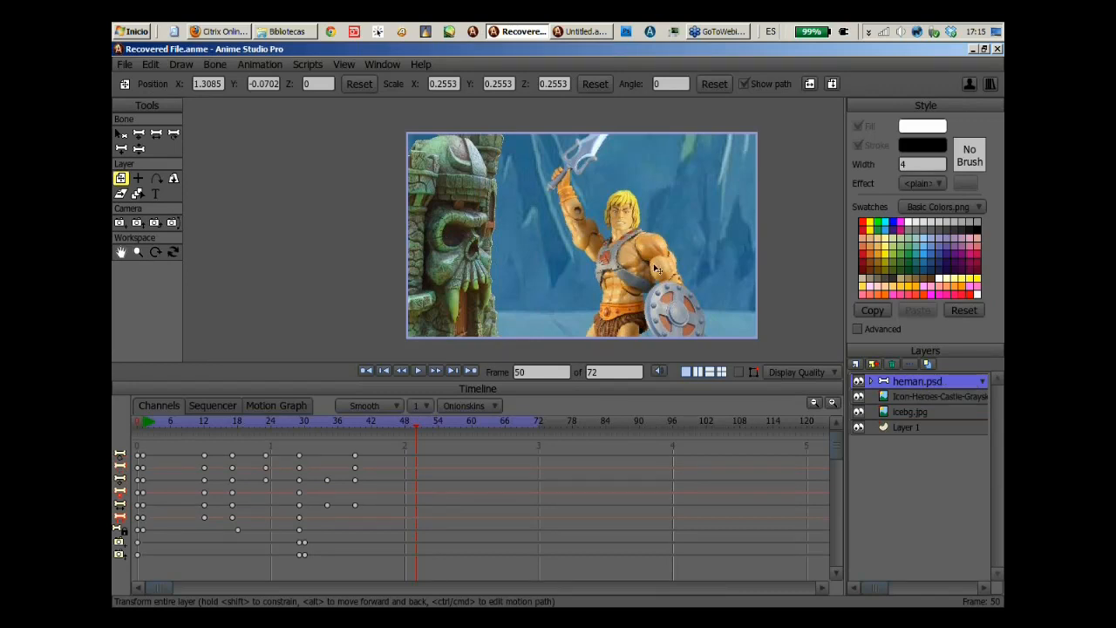
left_click_drag(645, 248, 564, 251)
key("shift+Left")
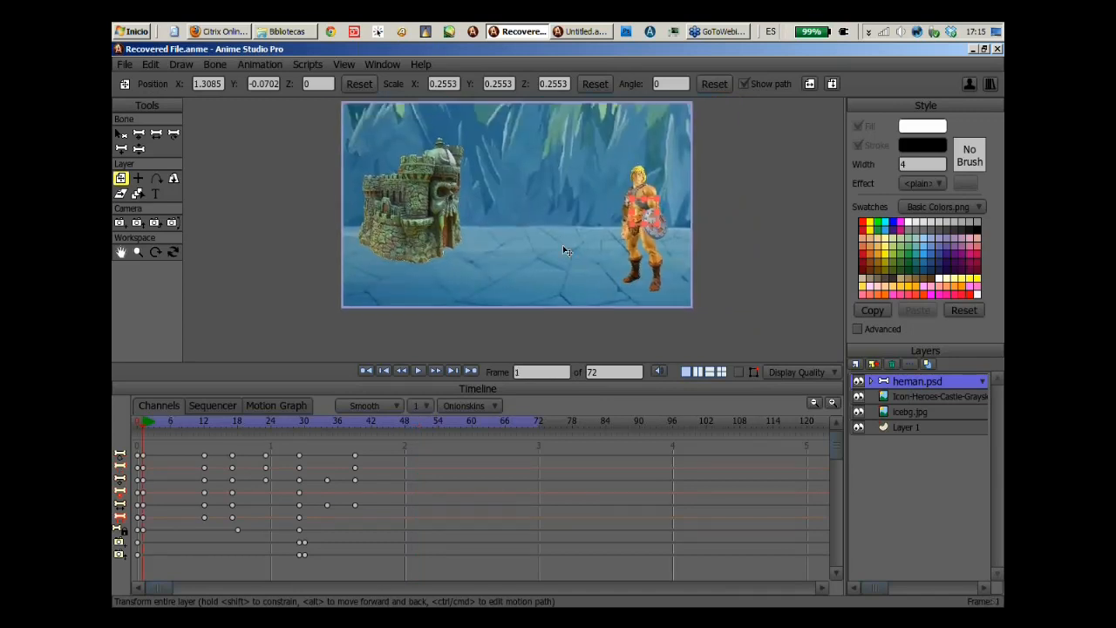
key("0")
scroll(685, 266, "up", 3)
left_click_drag(685, 266, 661, 254)
scroll(706, 296, "up", 2)
scroll(661, 253, "up", 2)
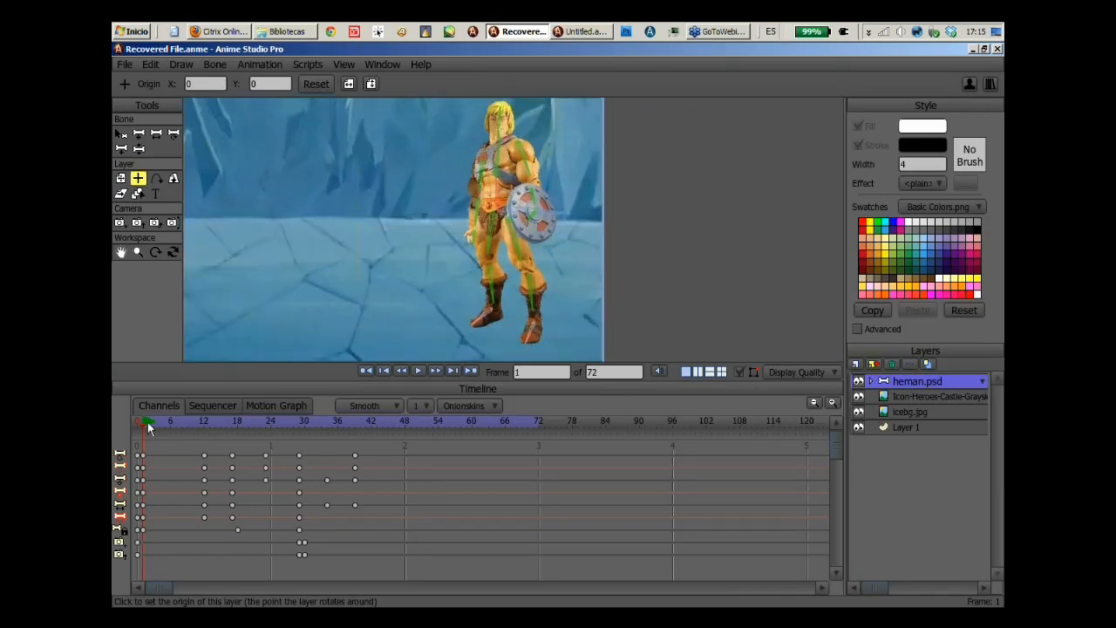
left_click_drag(148, 422, 240, 440)
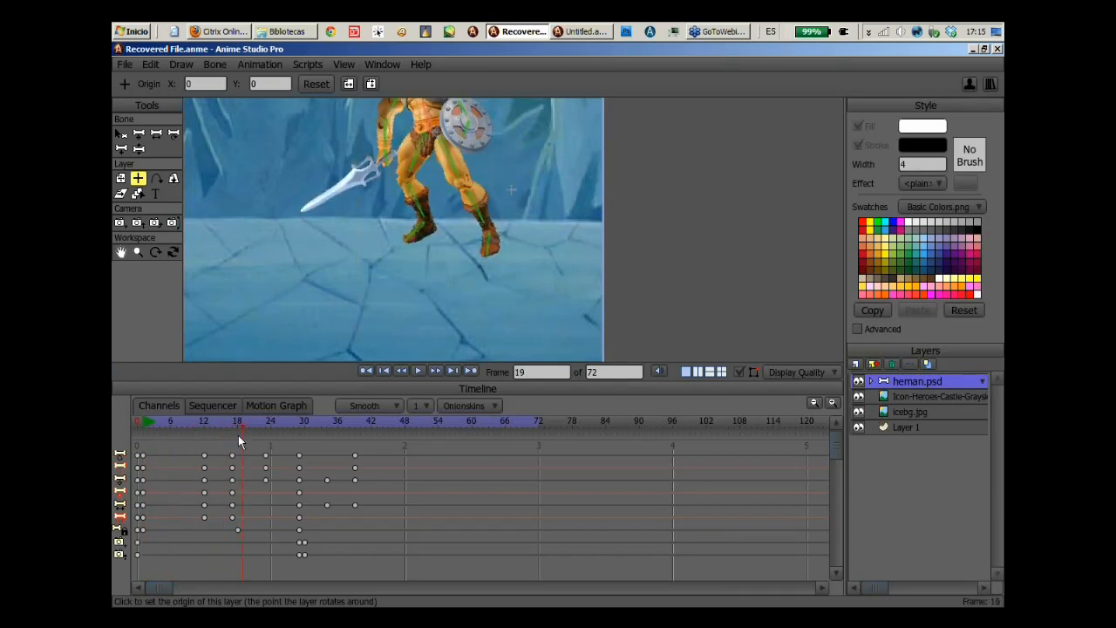
left_click_drag(239, 439, 181, 427)
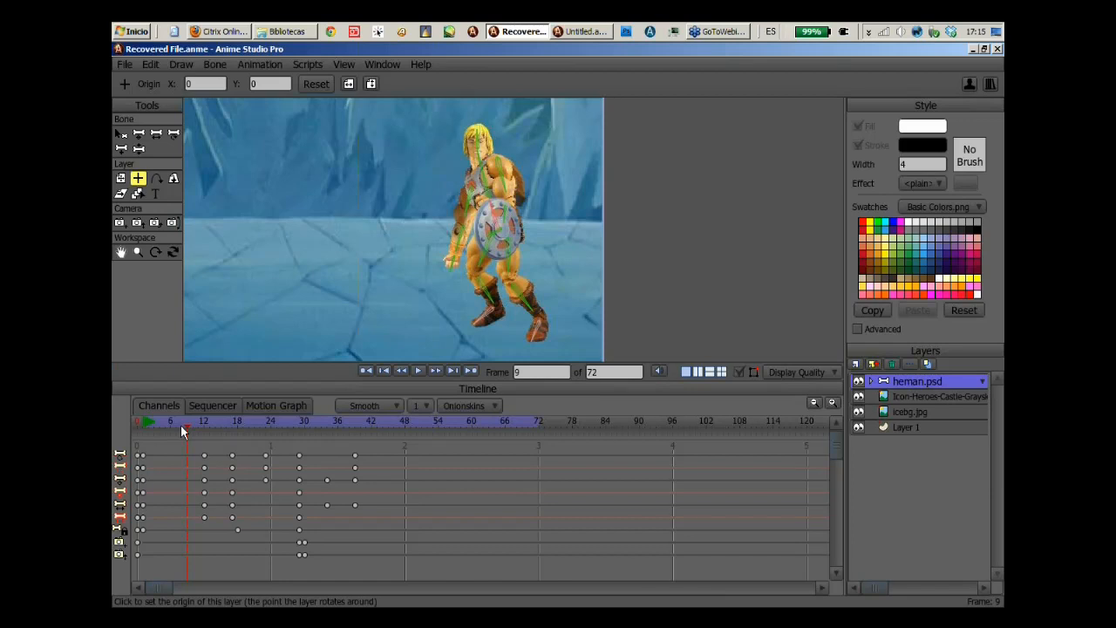
left_click(232, 426)
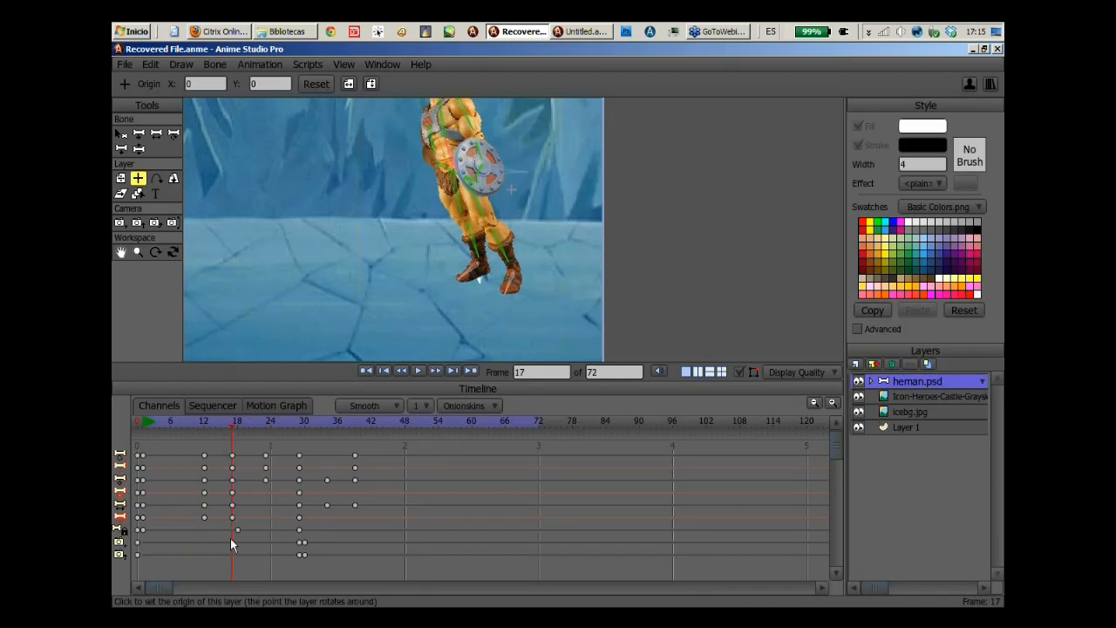
left_click(233, 419)
left_click_drag(234, 419, 365, 479)
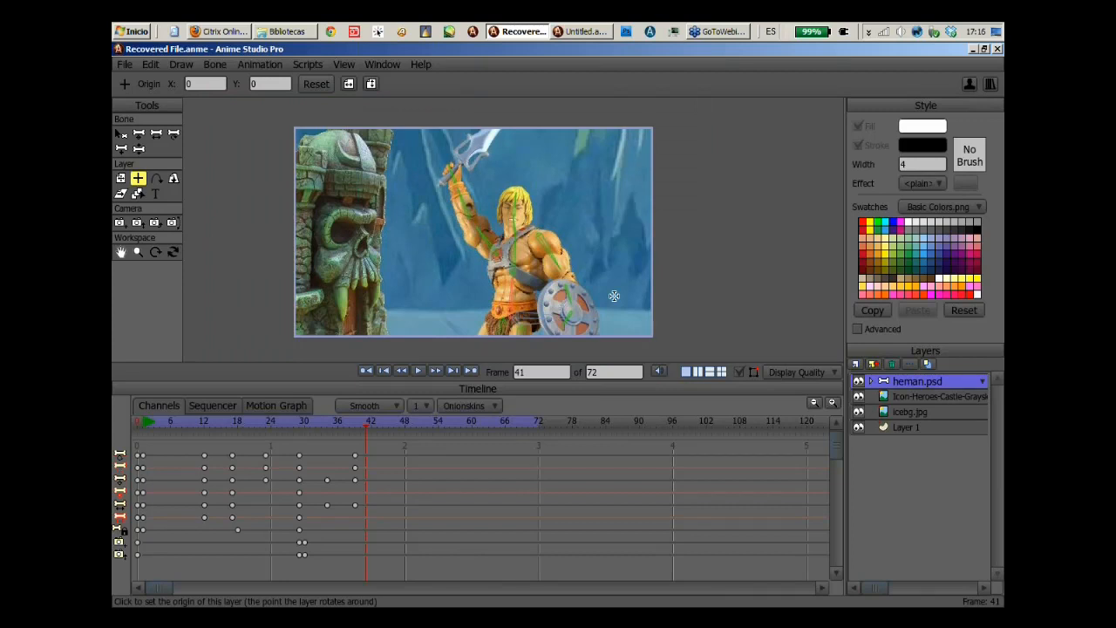
Go to frame 9 and examine He-Man's crouching pose up close.
left_click_drag(166, 422, 187, 421)
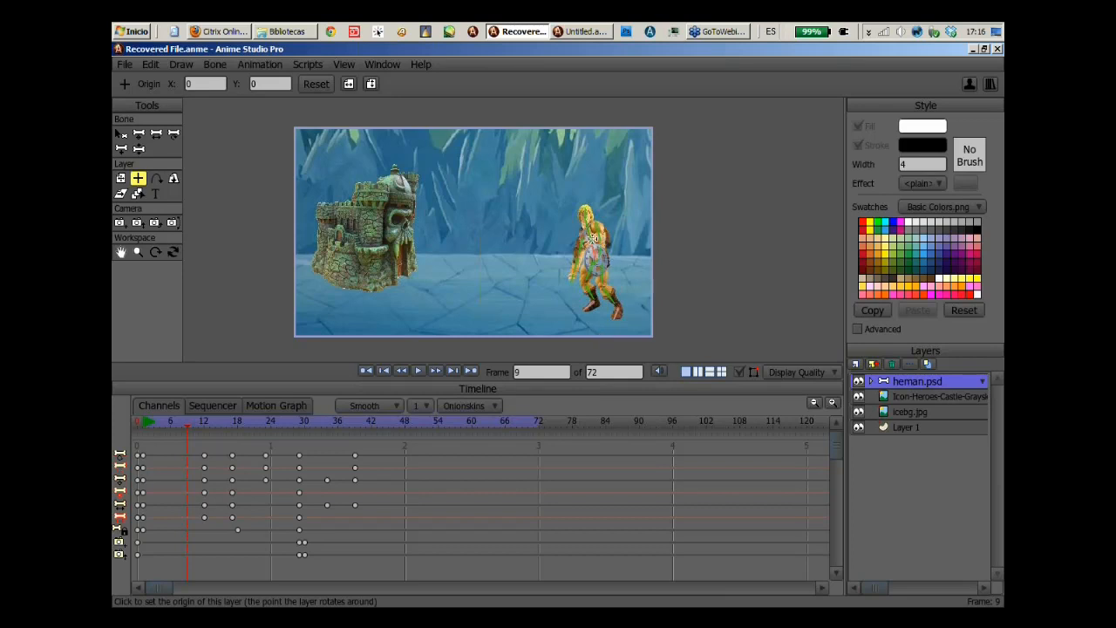
scroll(659, 221, "up", 1)
scroll(660, 221, "up", 1)
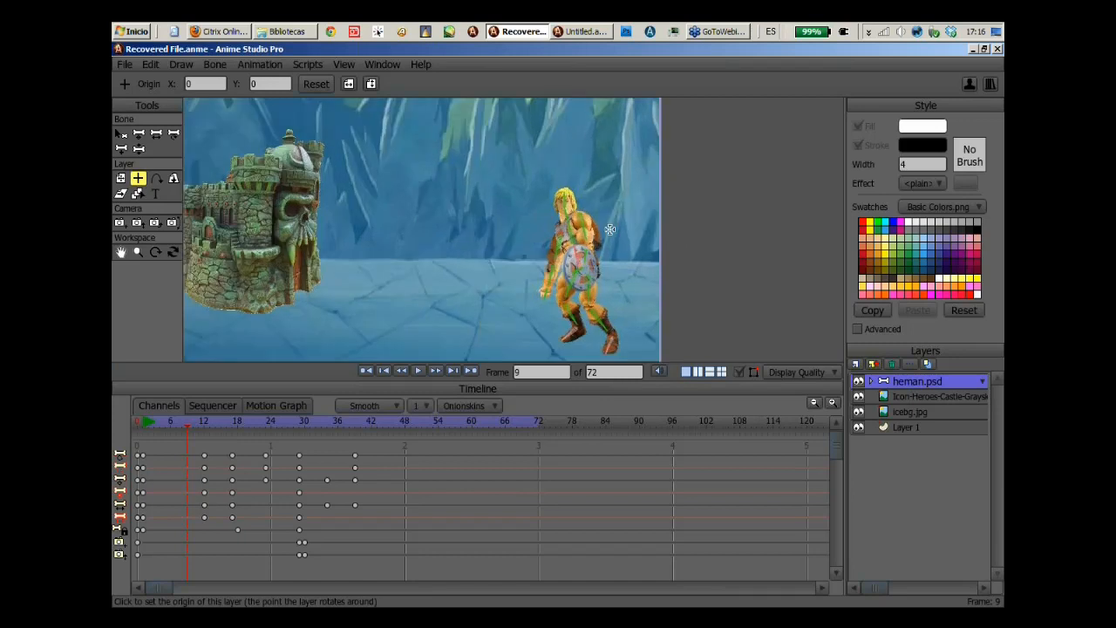
scroll(610, 229, "up", 1)
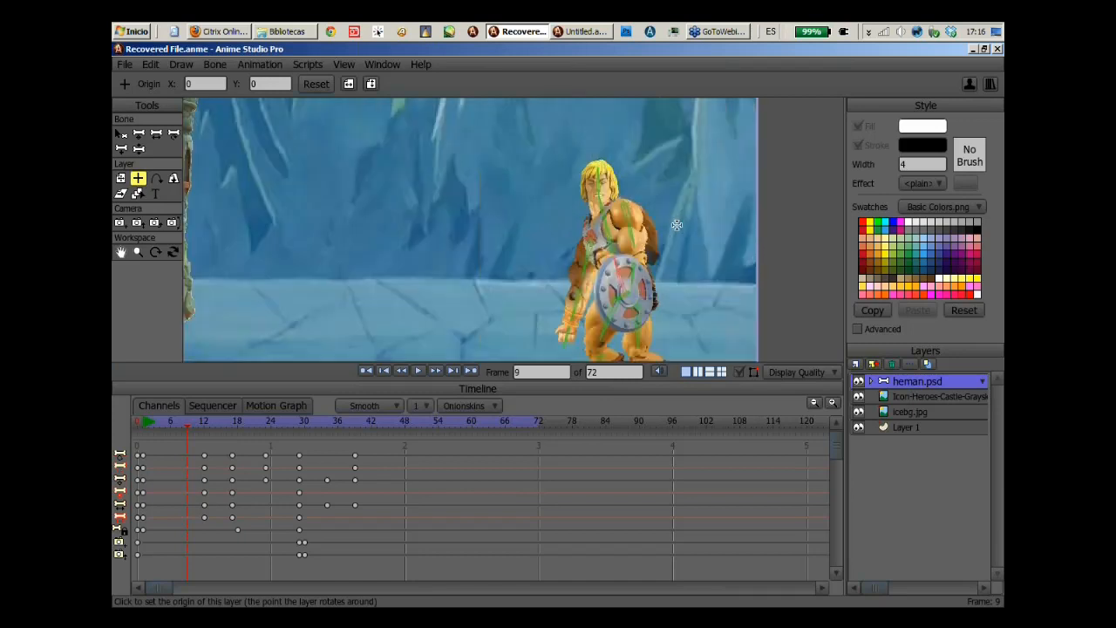
scroll(739, 249, "up", 1)
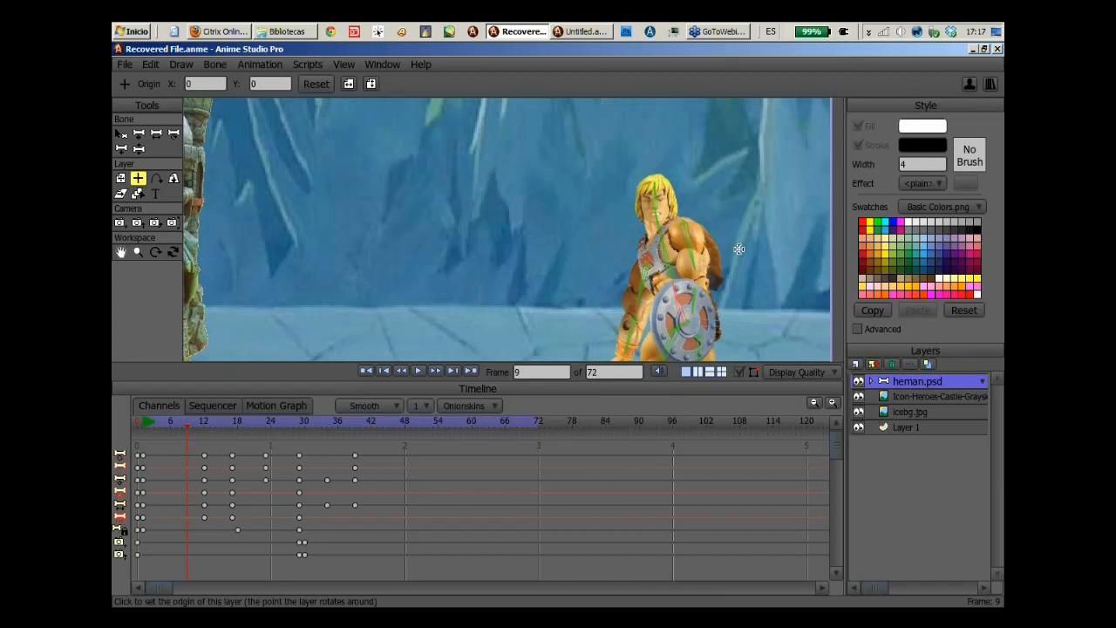
left_click_drag(730, 224, 719, 227)
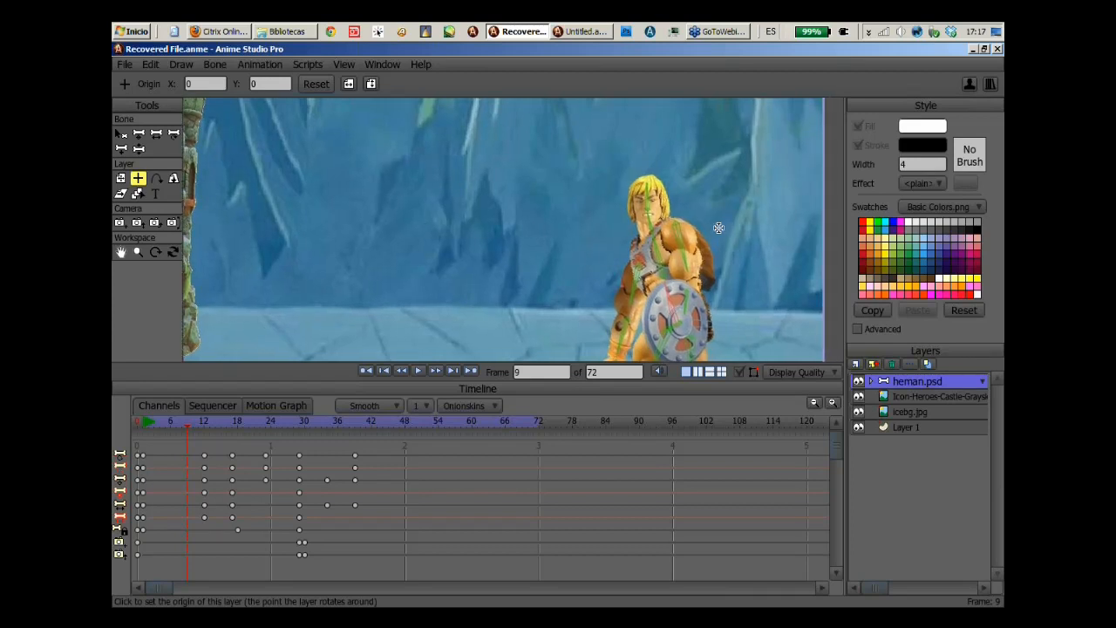
Switch to the Untitled.anme project, return it to frame 0 and select Layer 1.
left_click(587, 31)
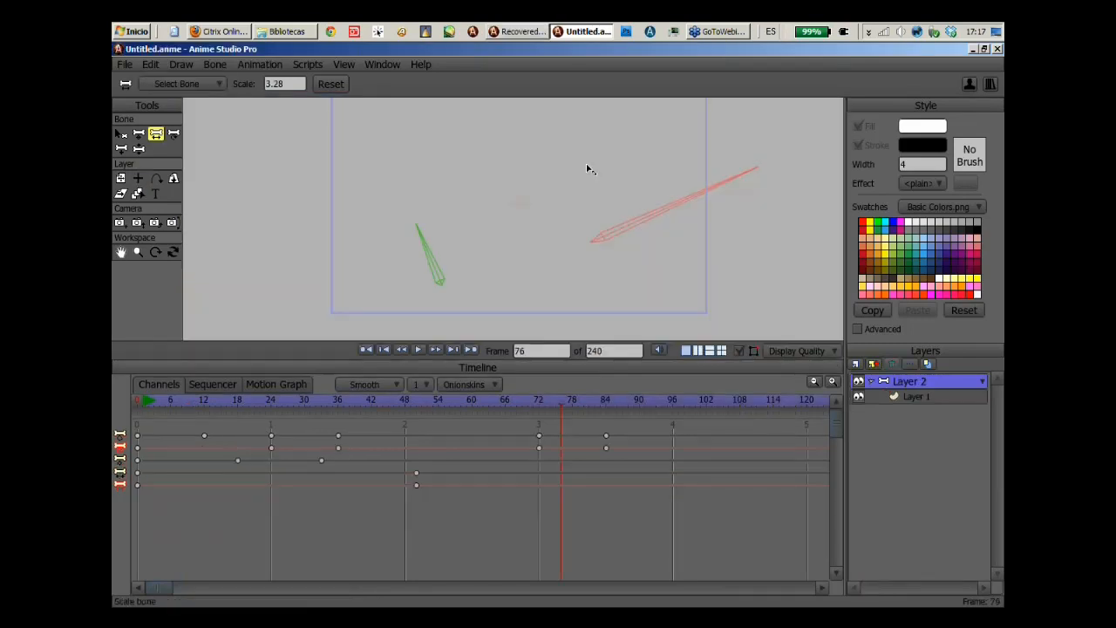
left_click(137, 401)
key("b")
key("Return")
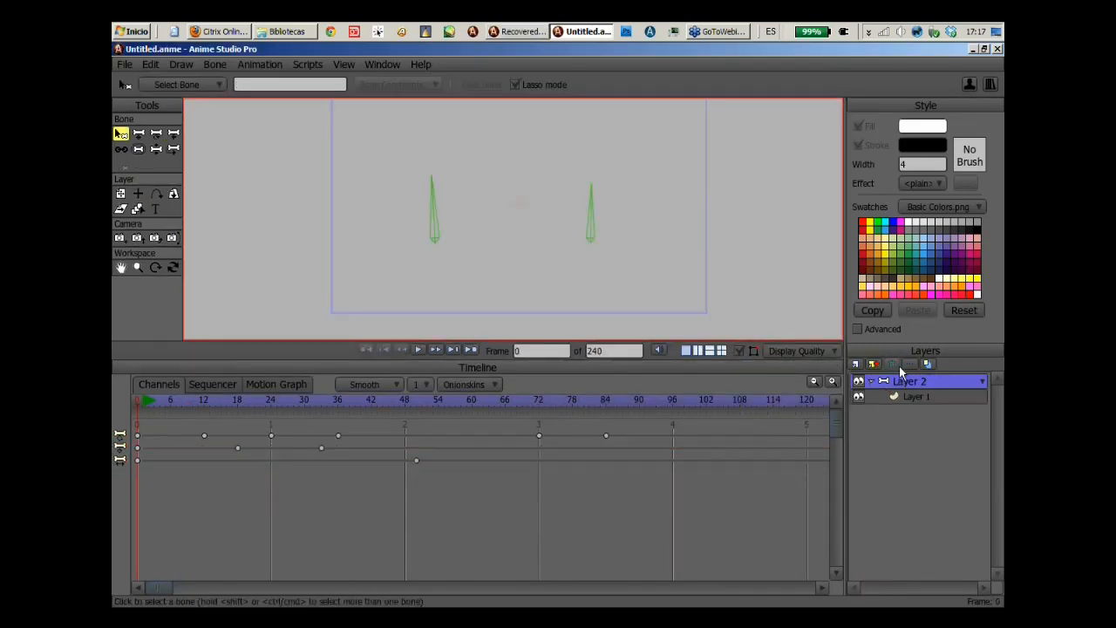
left_click(908, 396)
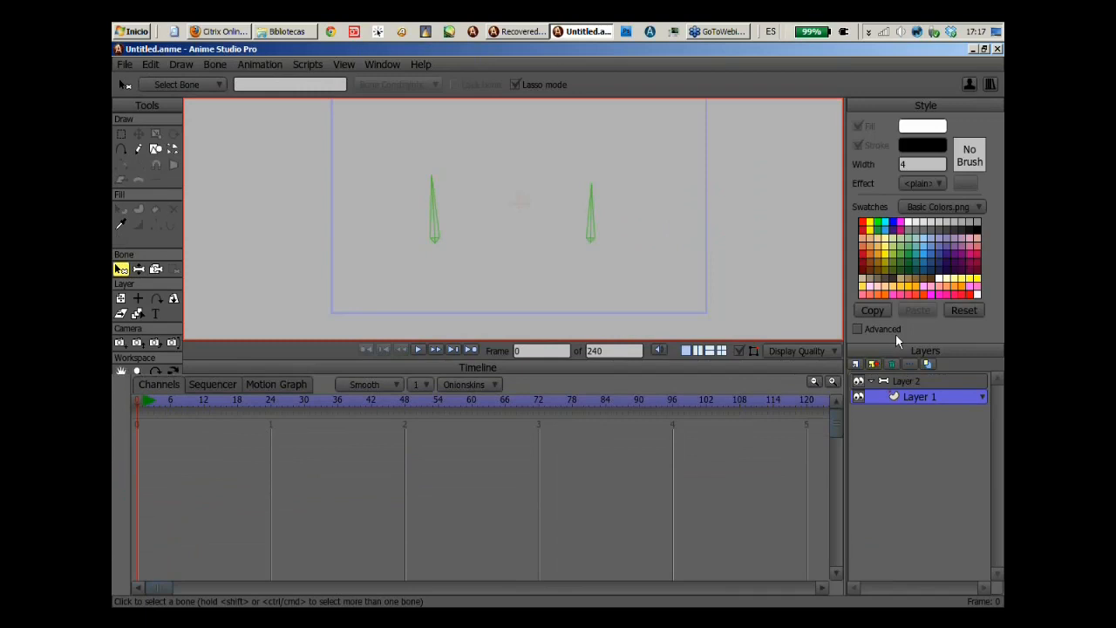
left_click_drag(687, 206, 644, 235)
Switch back to Recovered File.anme and move He-Man's head bone slightly upward at frame 9 with Manipulate Bones.
left_click(519, 32)
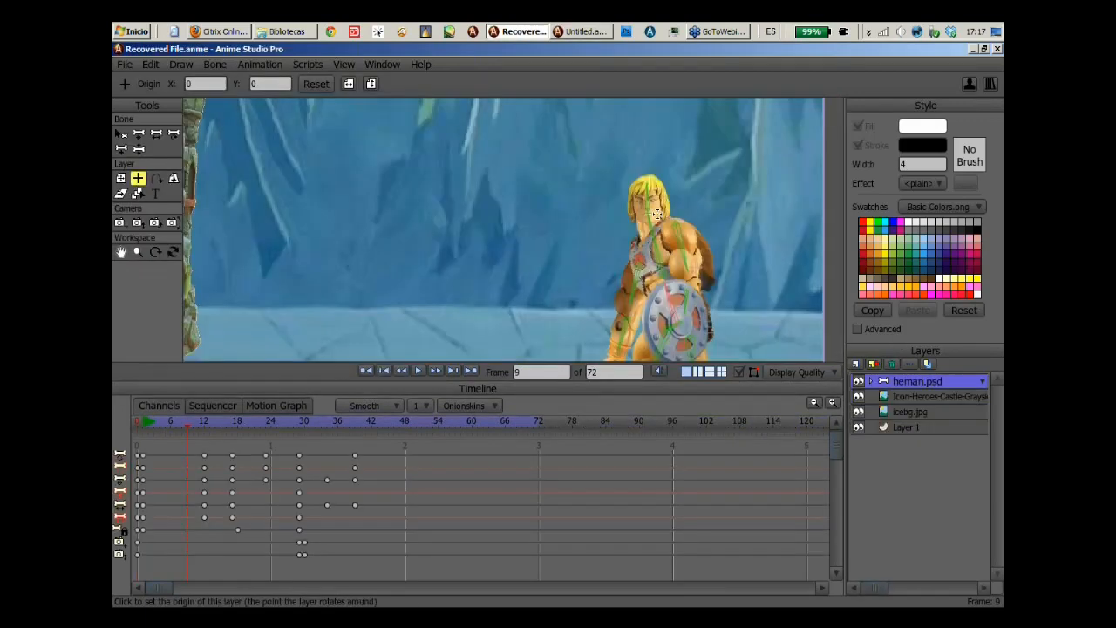
left_click_drag(657, 215, 566, 186)
scroll(633, 196, "up", 3)
scroll(617, 125, "up", 3)
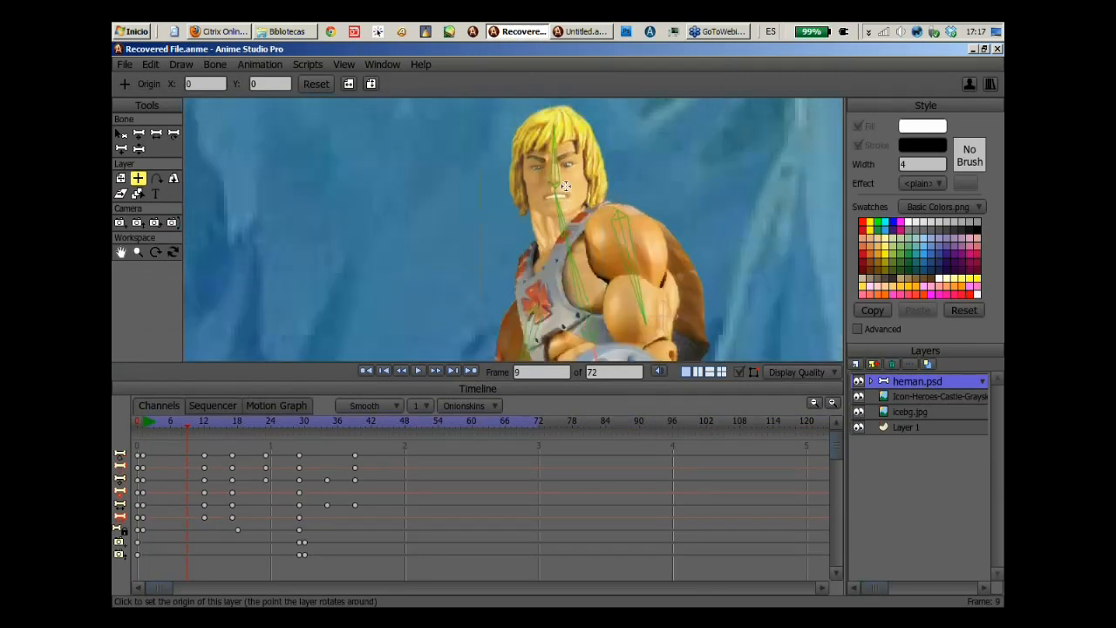
left_click(139, 149)
left_click_drag(551, 146, 550, 120)
Switch to Untitled.anme, delete all bones from Layer 2 and add a vertical chain of two connected bones.
left_click(596, 34)
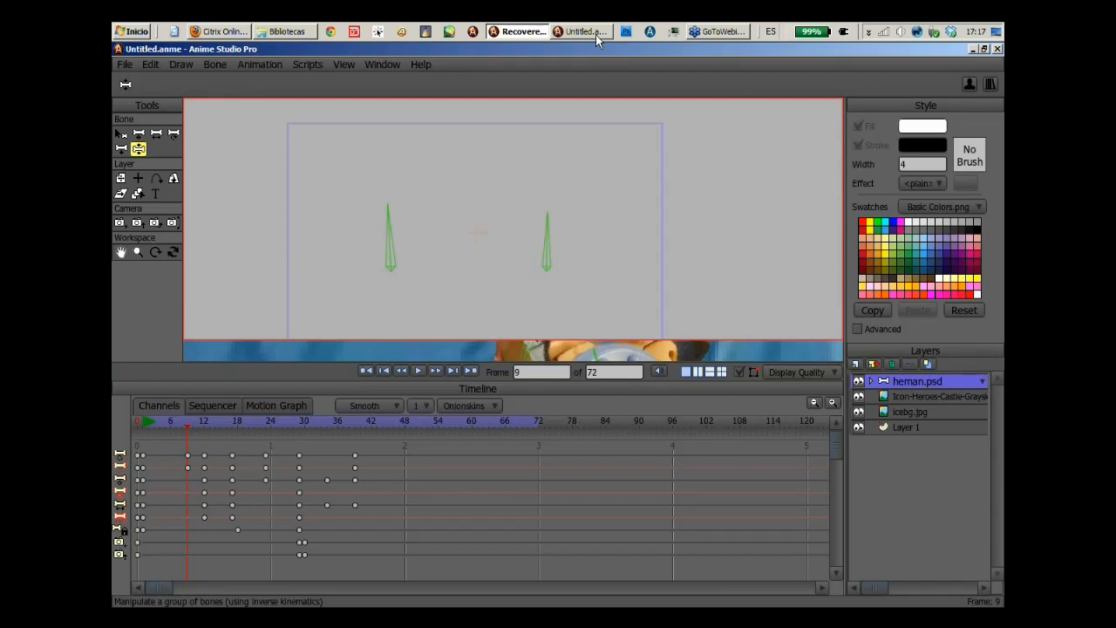
key("ctrl+a")
key("Delete")
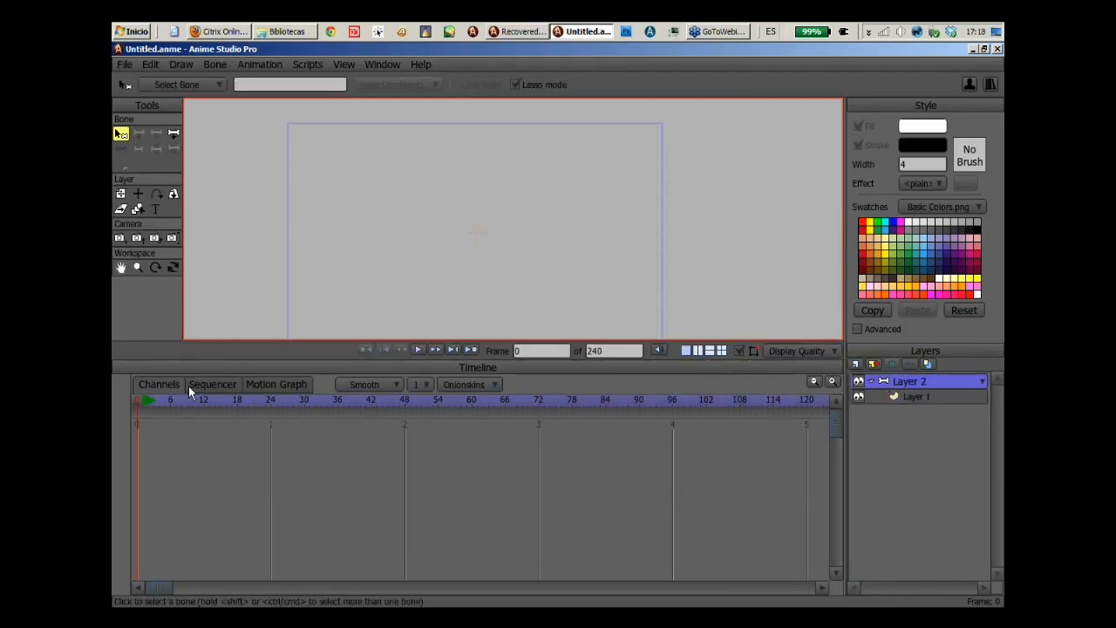
key("a")
left_click_drag(468, 293, 474, 135)
On Layer 1, draw a filled, stroked rectangle around both bones and add a point halfway along each long side.
left_click(898, 397)
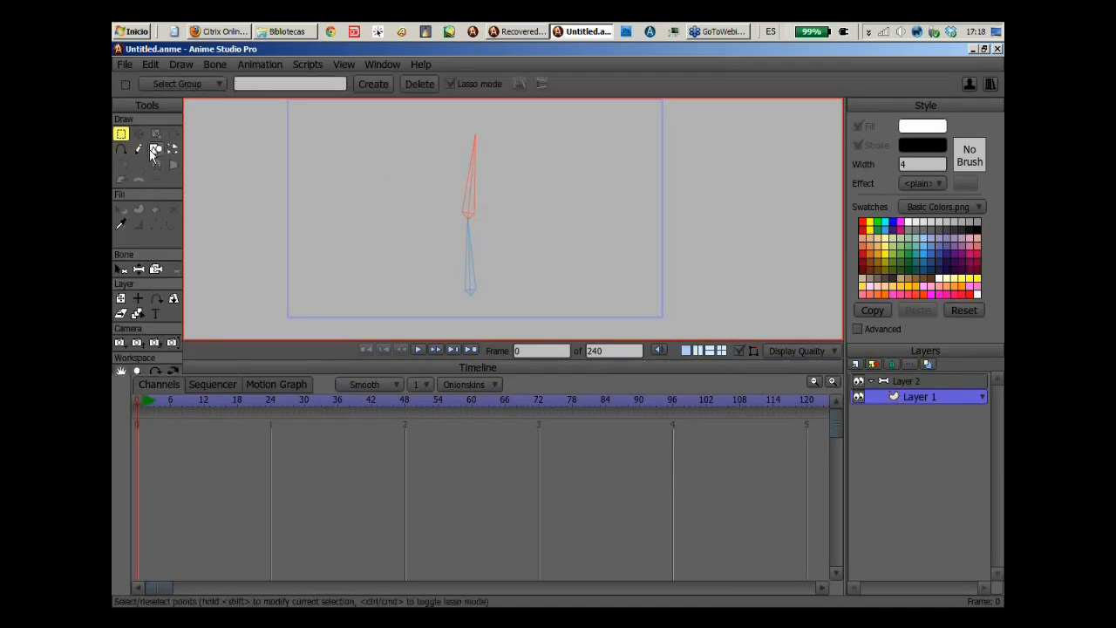
left_click(154, 150)
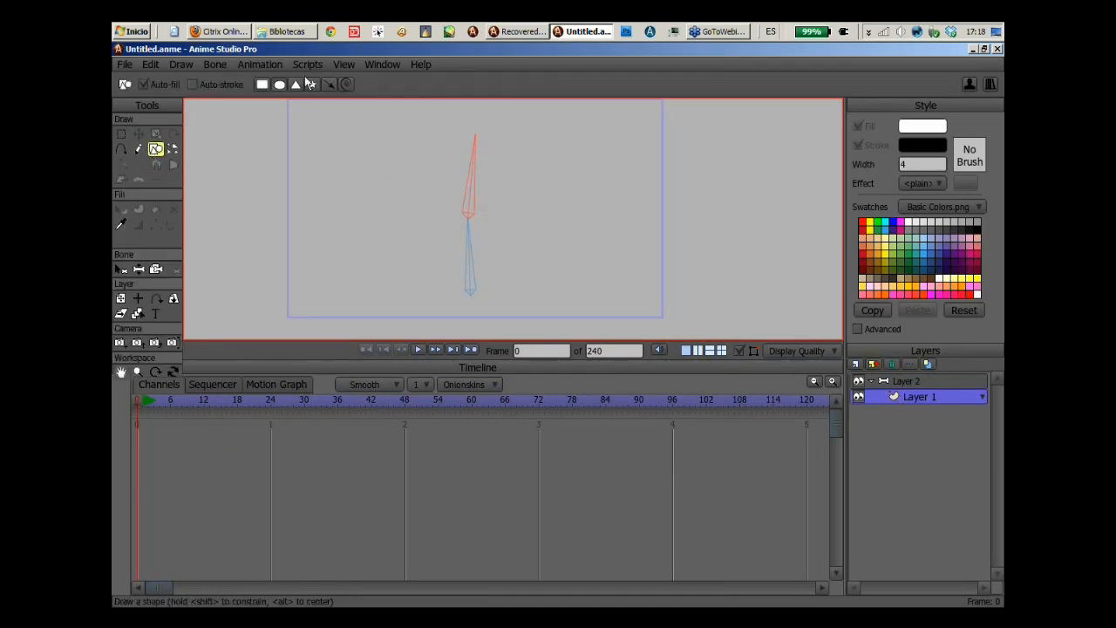
left_click(209, 83)
mouse_move(431, 114)
left_mouse_down()
mouse_move(455, 133)
mouse_move(507, 304)
left_mouse_up()
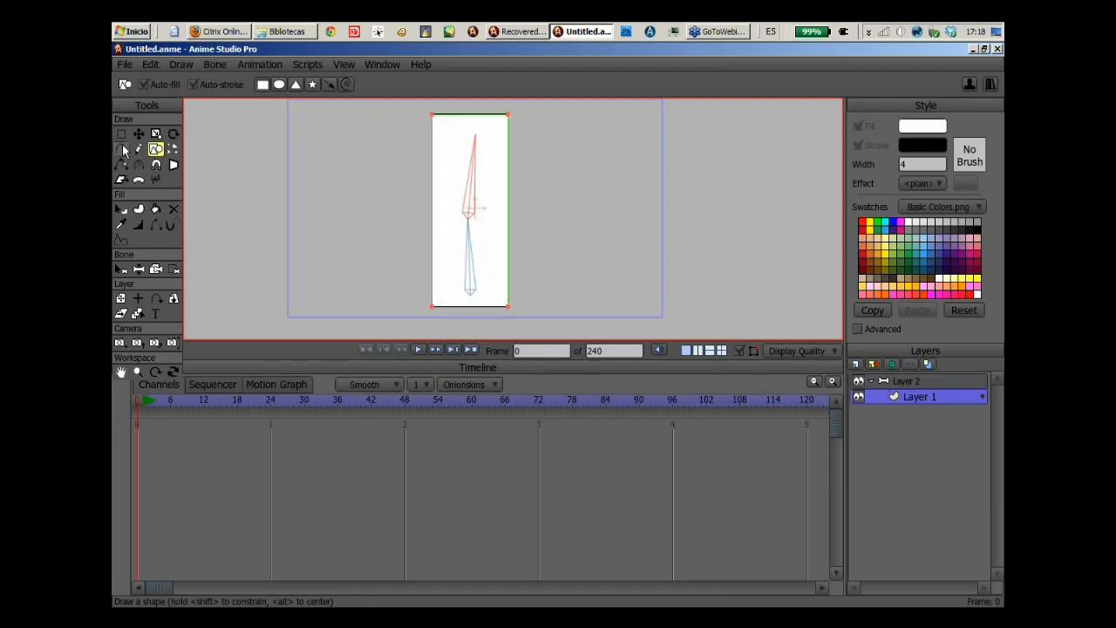
key("a")
left_click(505, 212)
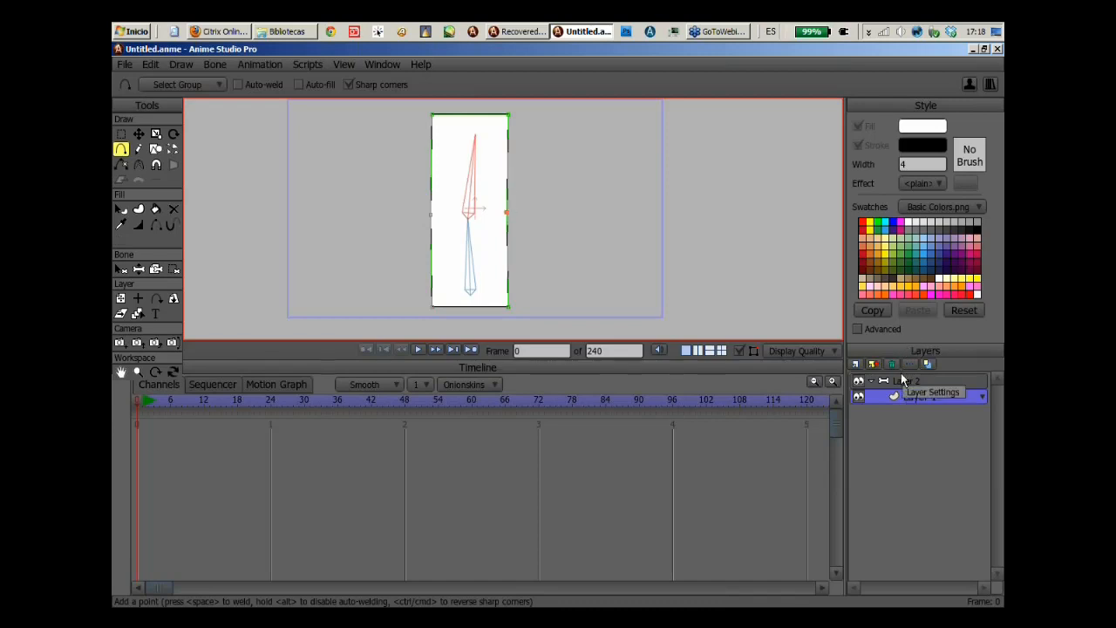
Bind the rectangle's top points to the upper bone and its middle and bottom points to the lower bone.
left_click(172, 270)
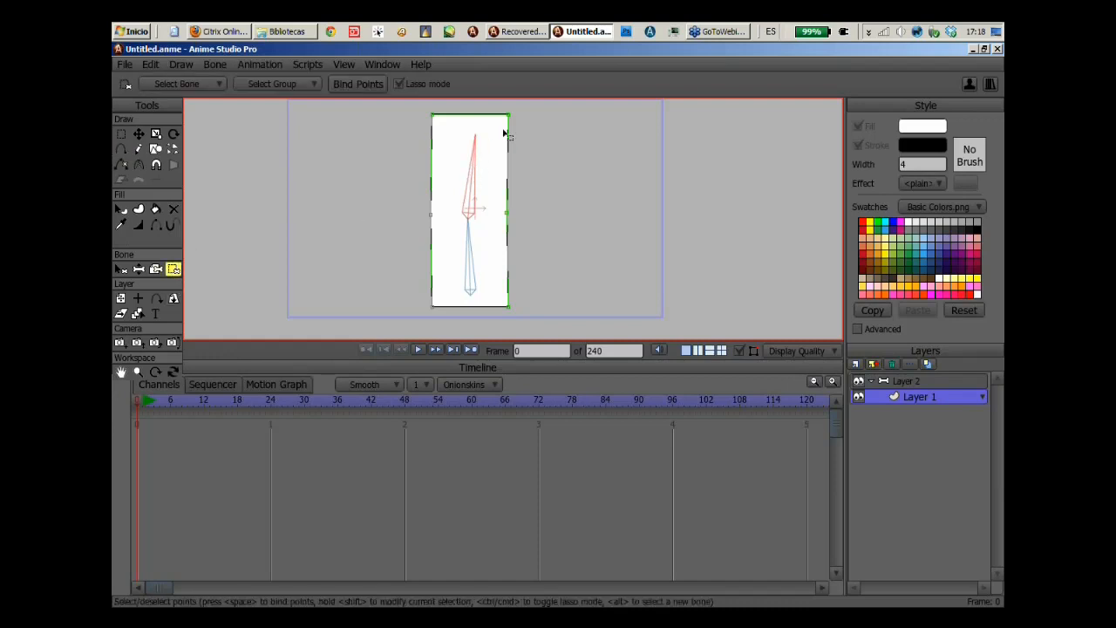
mouse_move(504, 131)
left_mouse_down()
mouse_move(488, 102)
mouse_move(470, 98)
mouse_move(472, 132)
left_mouse_up()
left_click(369, 87)
left_click(470, 260, "alt")
mouse_move(526, 201)
left_mouse_down()
mouse_move(403, 232)
mouse_move(474, 328)
mouse_move(541, 270)
left_mouse_up()
On Layer 2, bend the upper bone to the left with Manipulate Bones to test the rectangle's deformation.
left_click(887, 384)
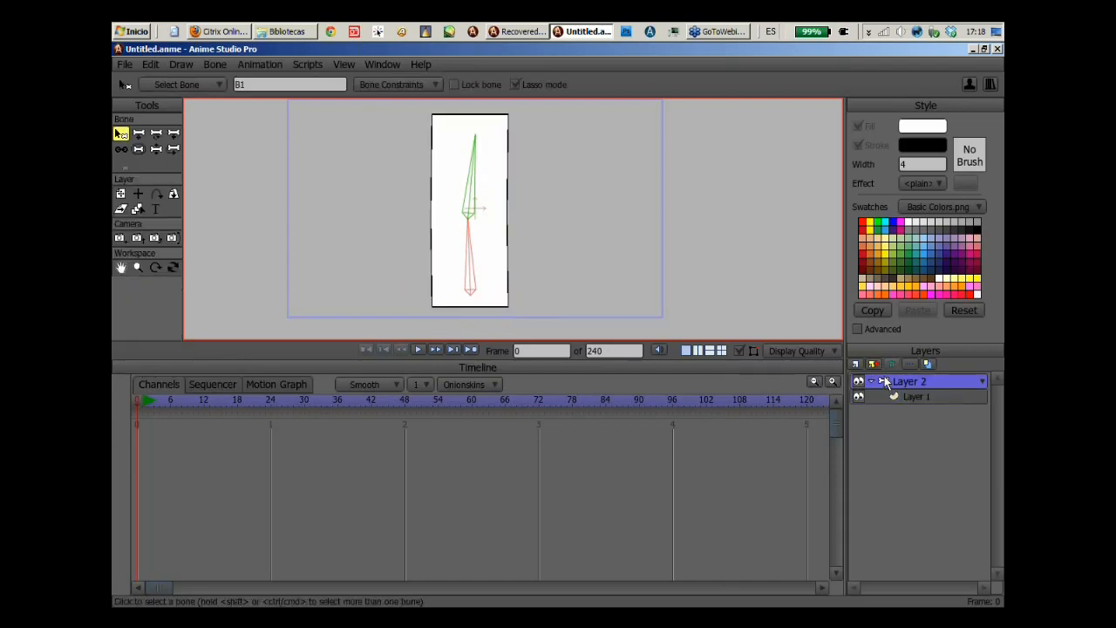
key("z")
left_click_drag(472, 166, 447, 128)
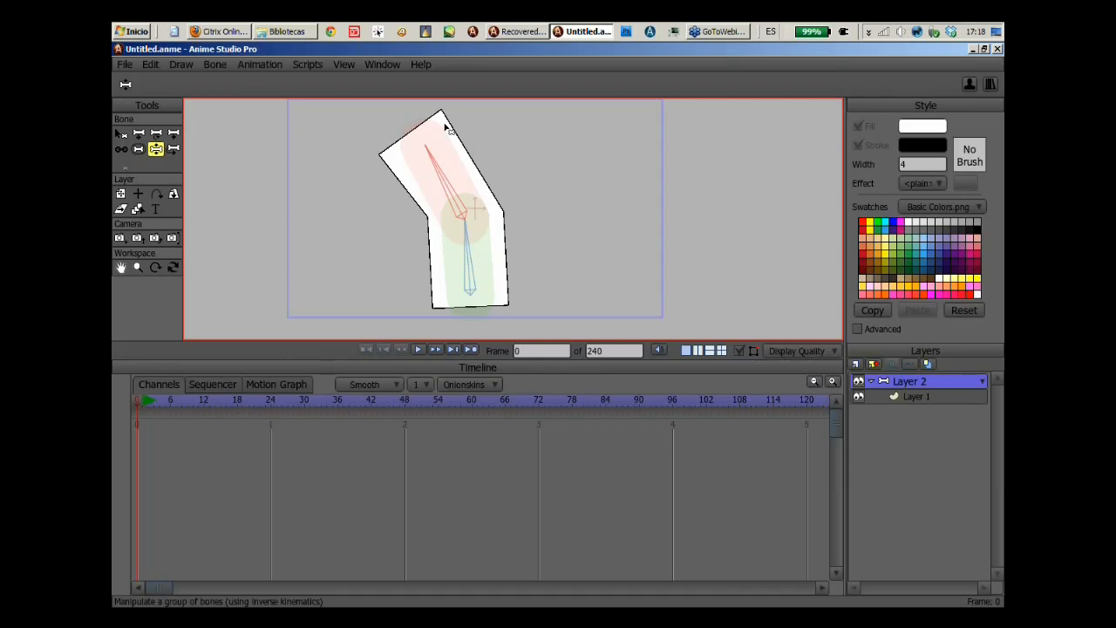
Select the rectangle's two side midpoints on Layer 1 and smooth them with the Curvature tool.
left_click(915, 397)
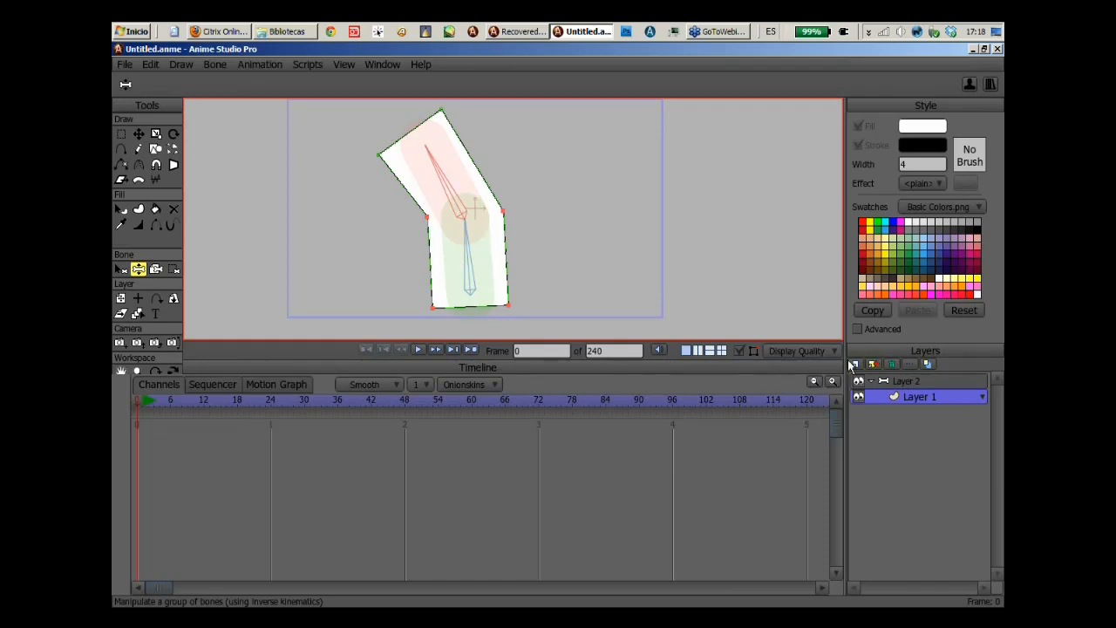
left_click(121, 133)
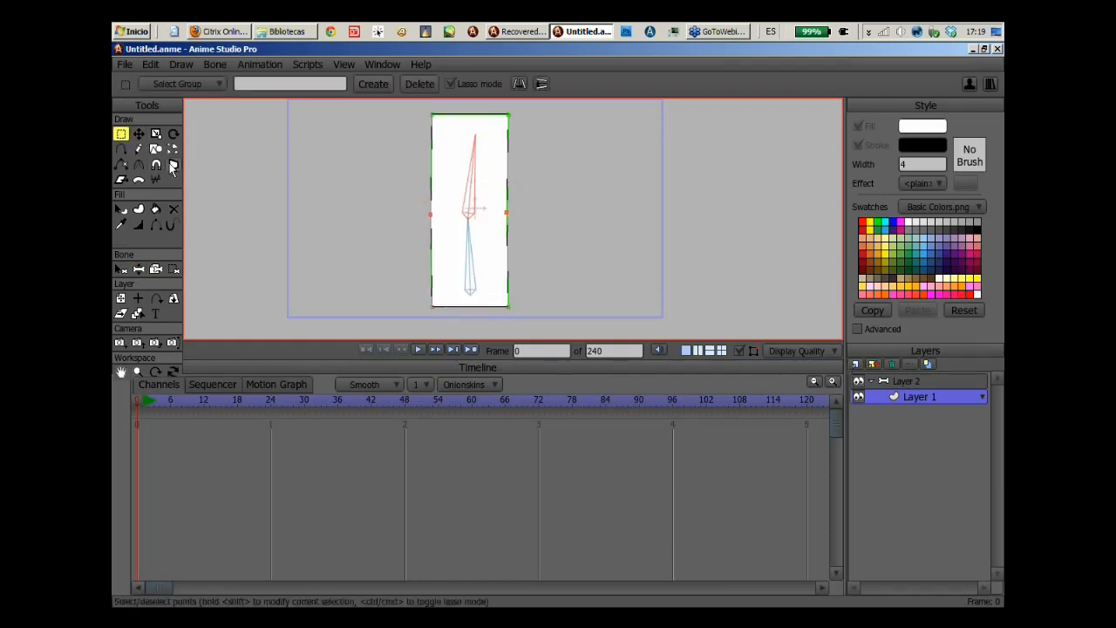
left_click(139, 164)
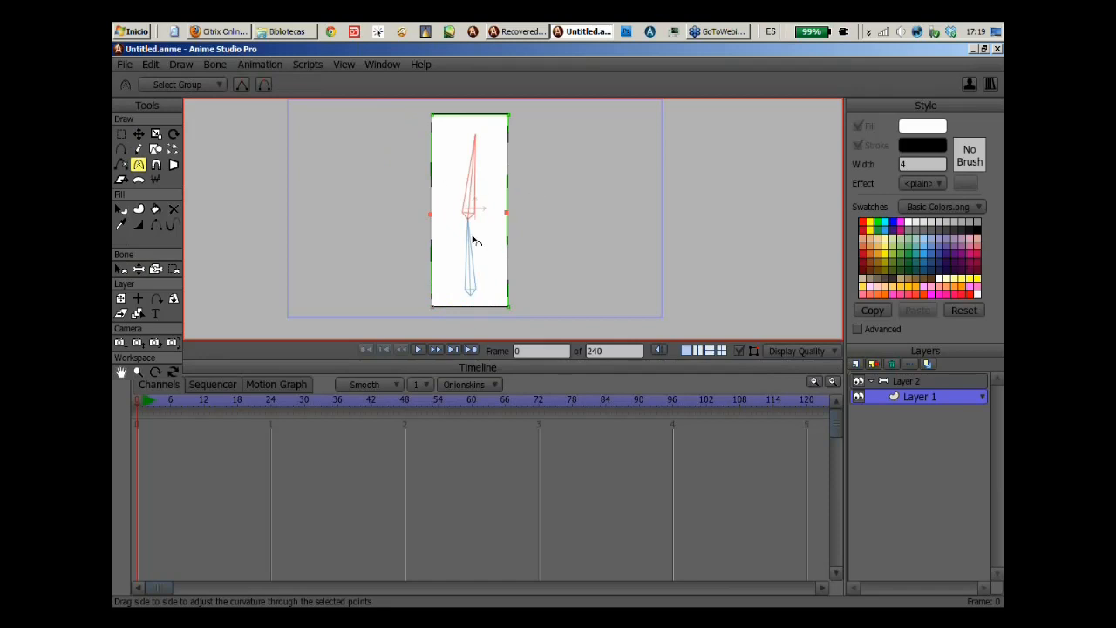
On Layer 2, bend the upper bone to the right to test how the smoothed midpoints deform.
left_click(897, 382)
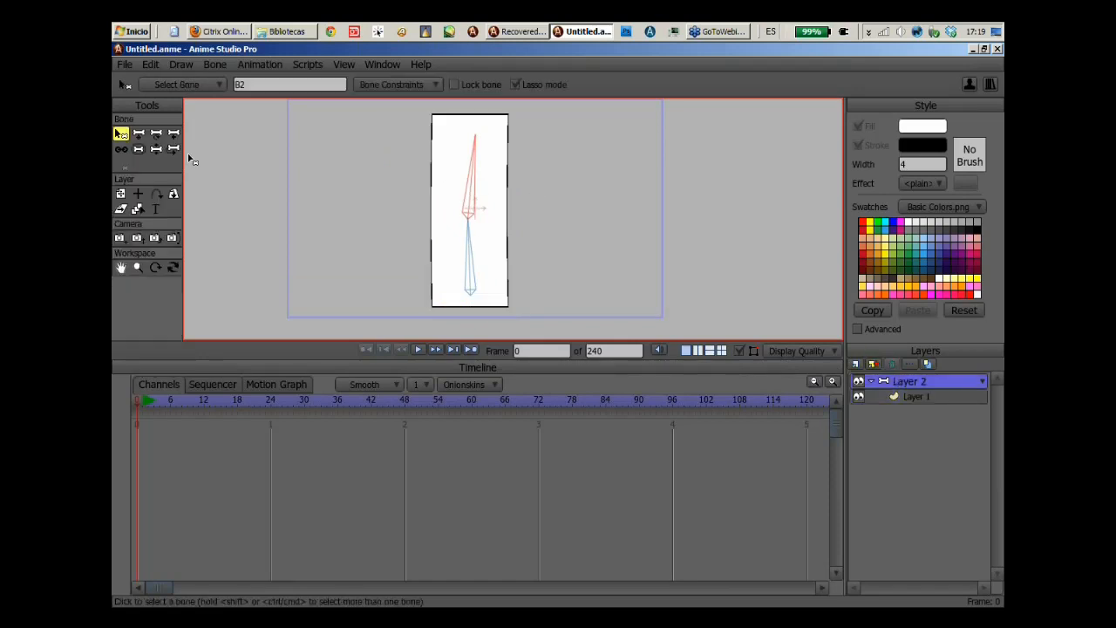
left_click(155, 149)
left_click_drag(473, 143, 537, 181)
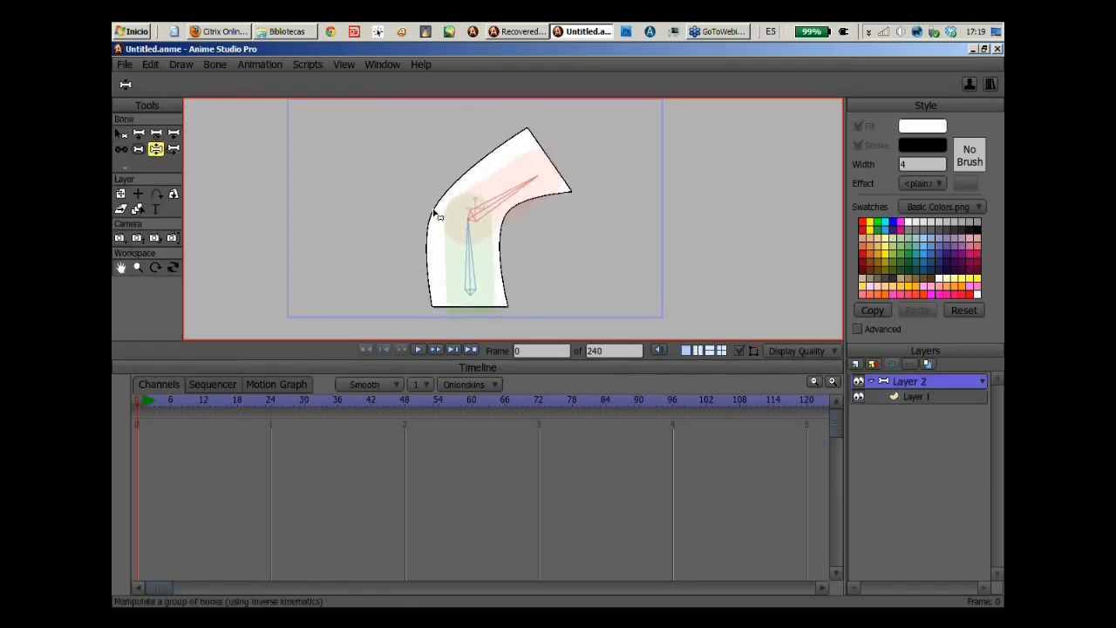
Adjust the curvature of each of the rectangle's side midpoints individually on Layer 1.
left_click(903, 397)
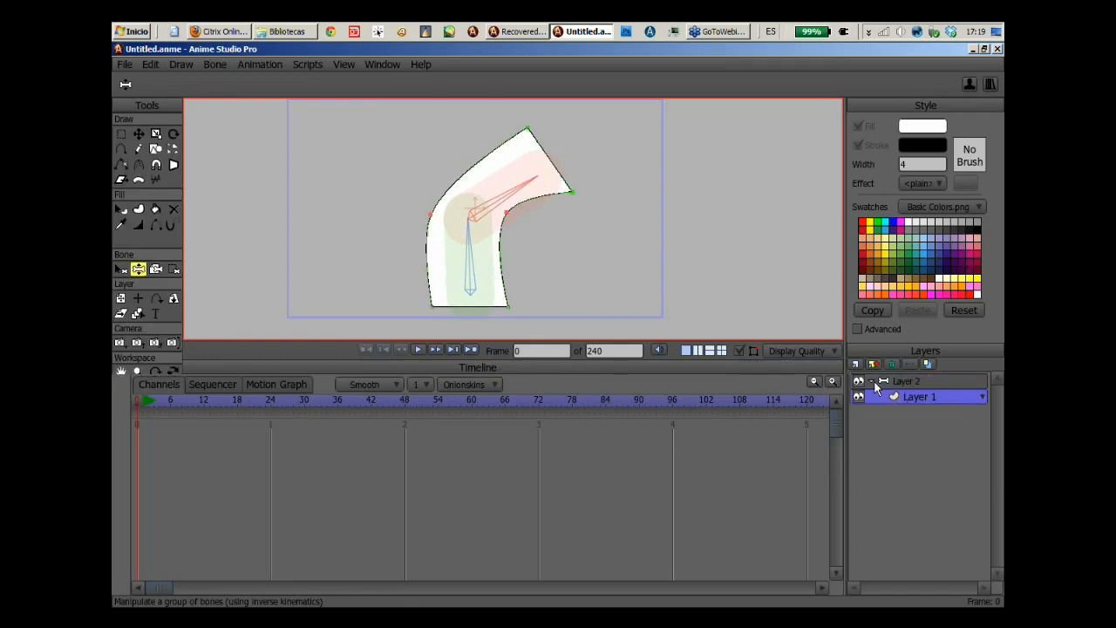
left_click(140, 165)
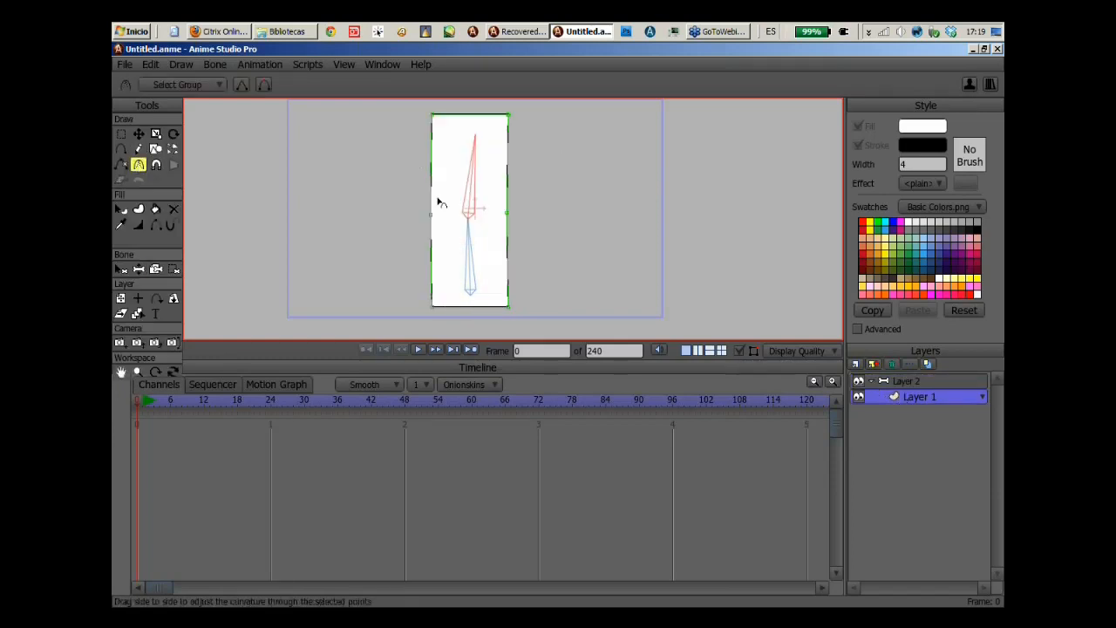
left_click_drag(431, 214, 571, 190)
left_click_drag(507, 212, 621, 208)
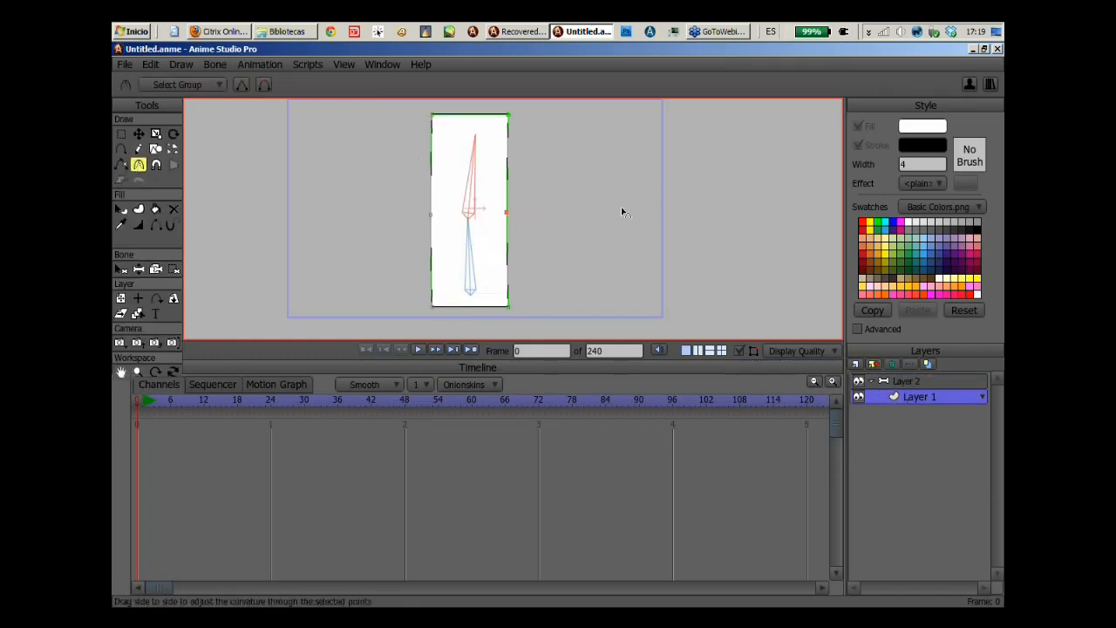
On Layer 2, bend the bone chain to the left to test the rectangle's adjusted curvature.
left_click(883, 382)
left_click_drag(500, 157, 466, 116)
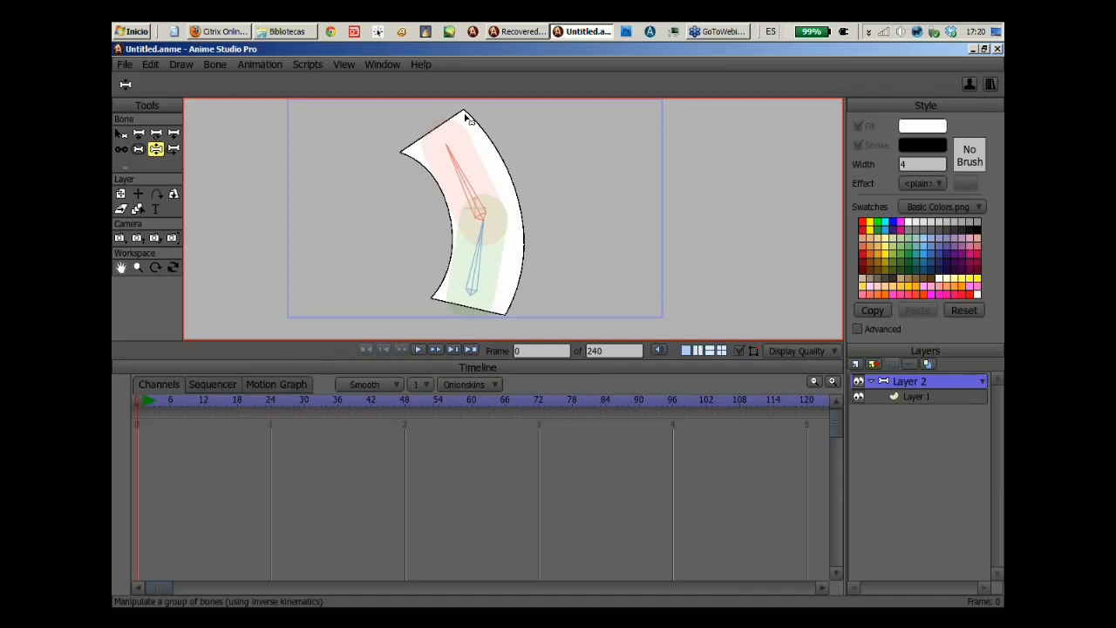
Switch to the Recovered File project, delete He-Man's selected bone keyframes at frame 9 and go to frame 0.
left_click(526, 34)
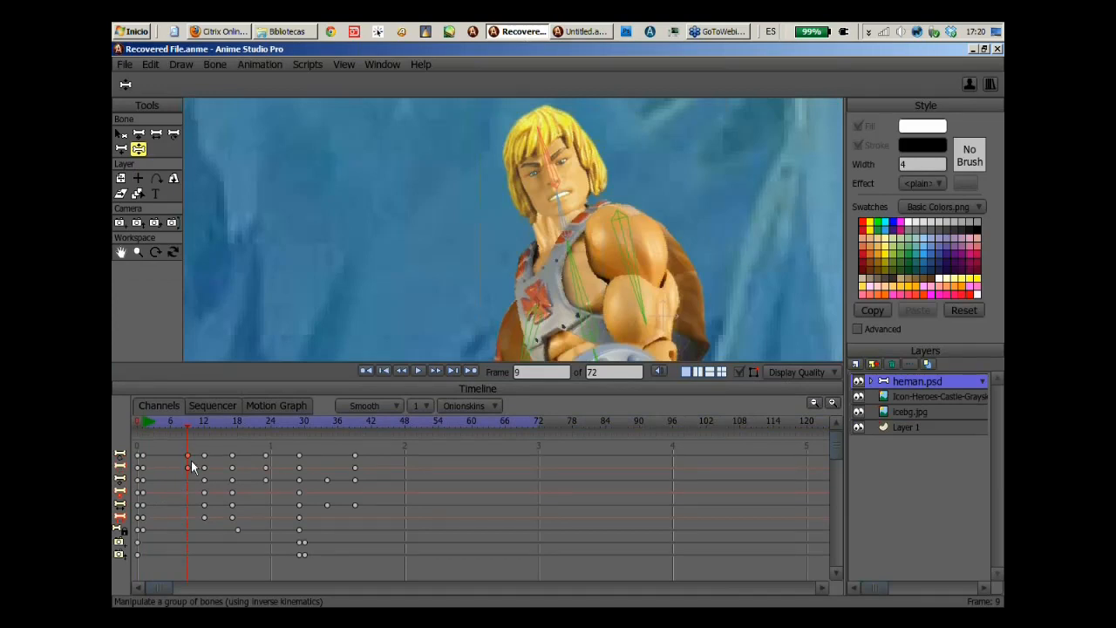
key("Delete")
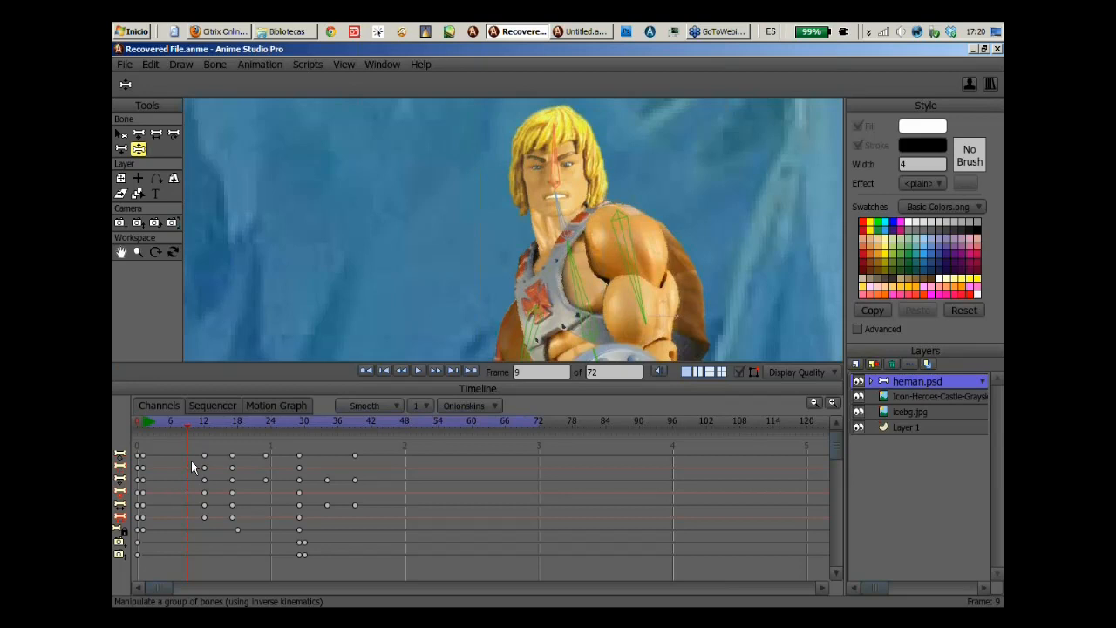
left_click(142, 424)
left_click(135, 426)
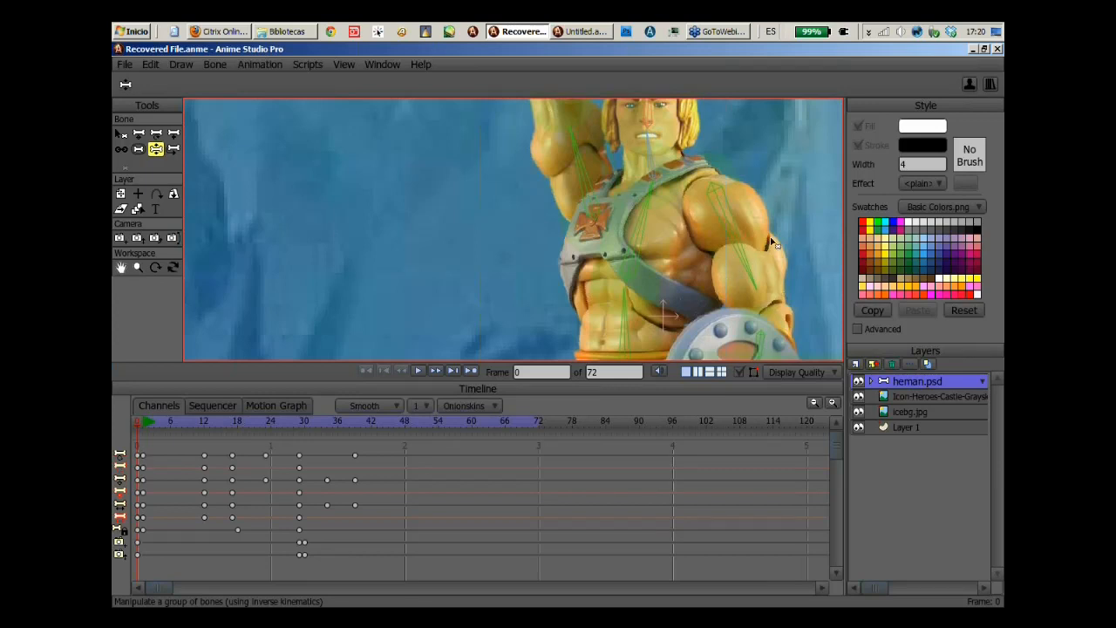
Orbit the workspace around the full scene to view He-Man and the background from the side at frame 0.
left_click_drag(771, 243, 762, 236)
scroll(618, 272, "down", 3)
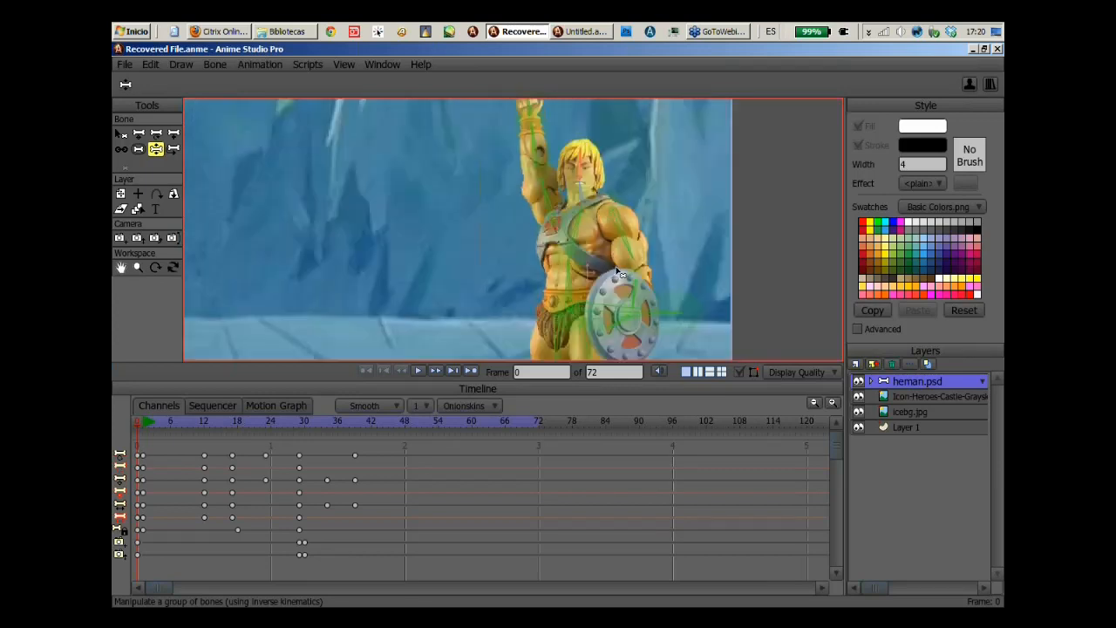
scroll(618, 272, "down", 5)
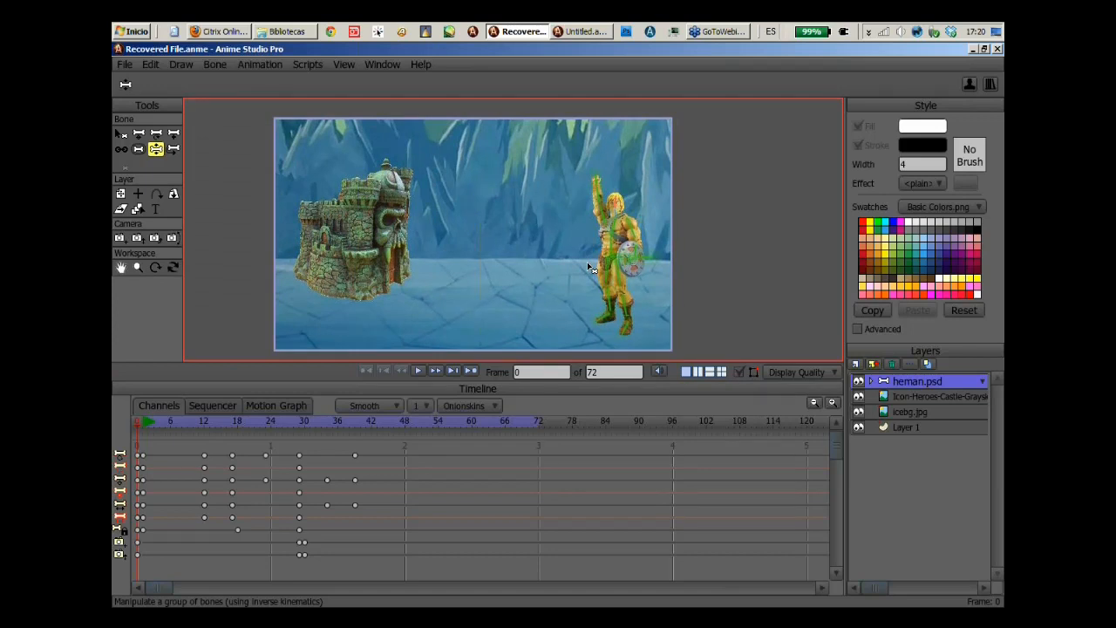
left_click_drag(515, 386, 512, 376)
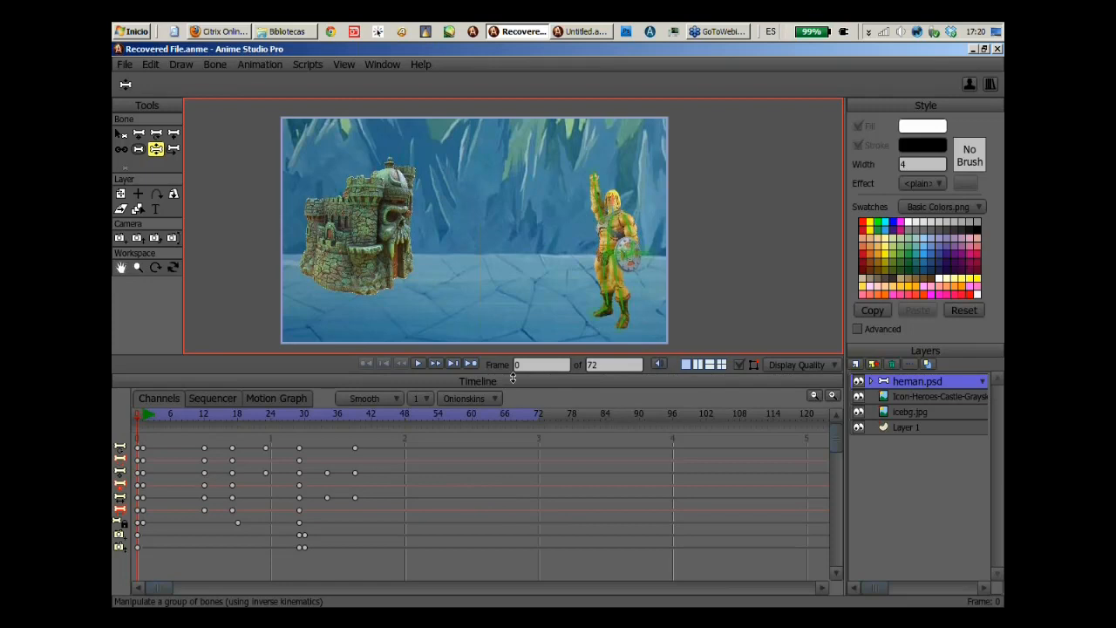
left_click(173, 267)
left_click_drag(224, 264, 628, 288)
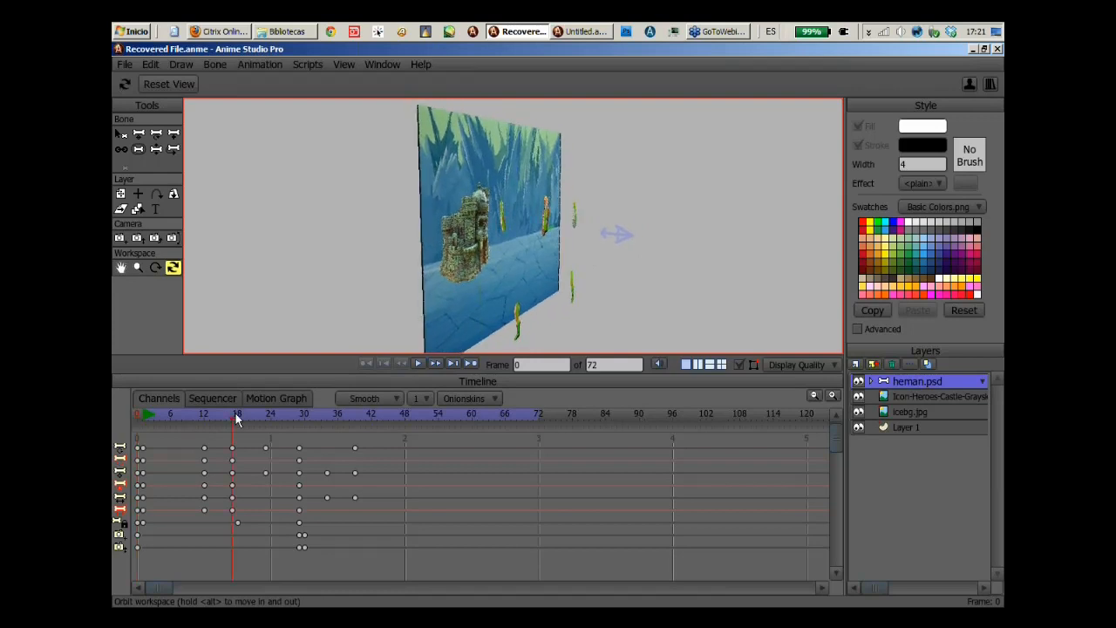
Scrub the timeline between frames 0 and 41 to review the jump from the orbited side view.
left_click_drag(235, 419, 297, 468)
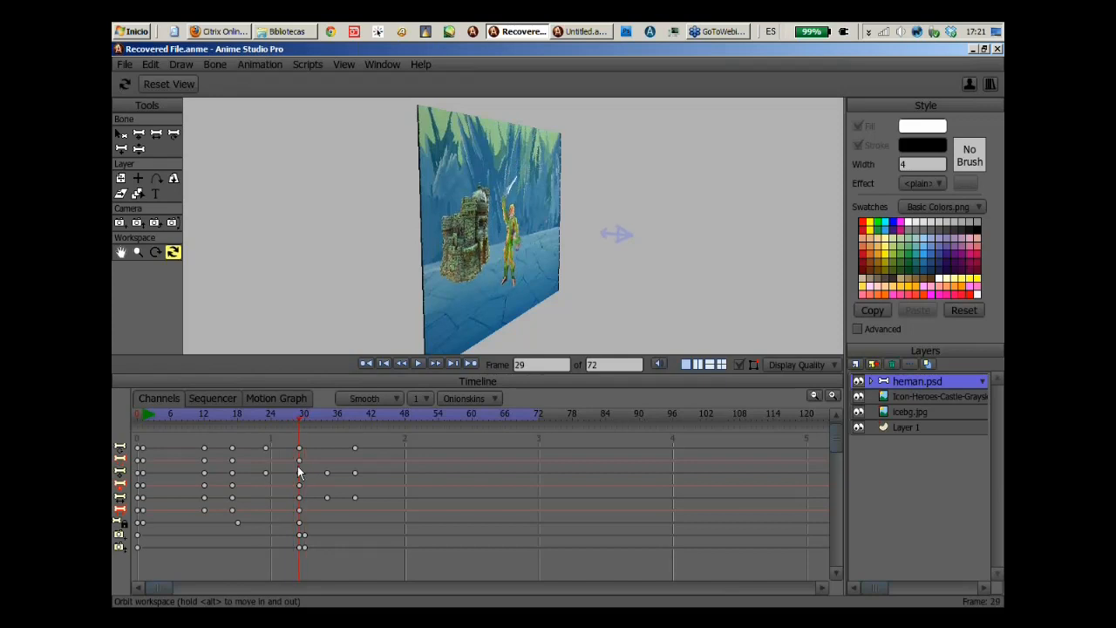
left_click(304, 417)
left_click_drag(303, 414, 354, 499)
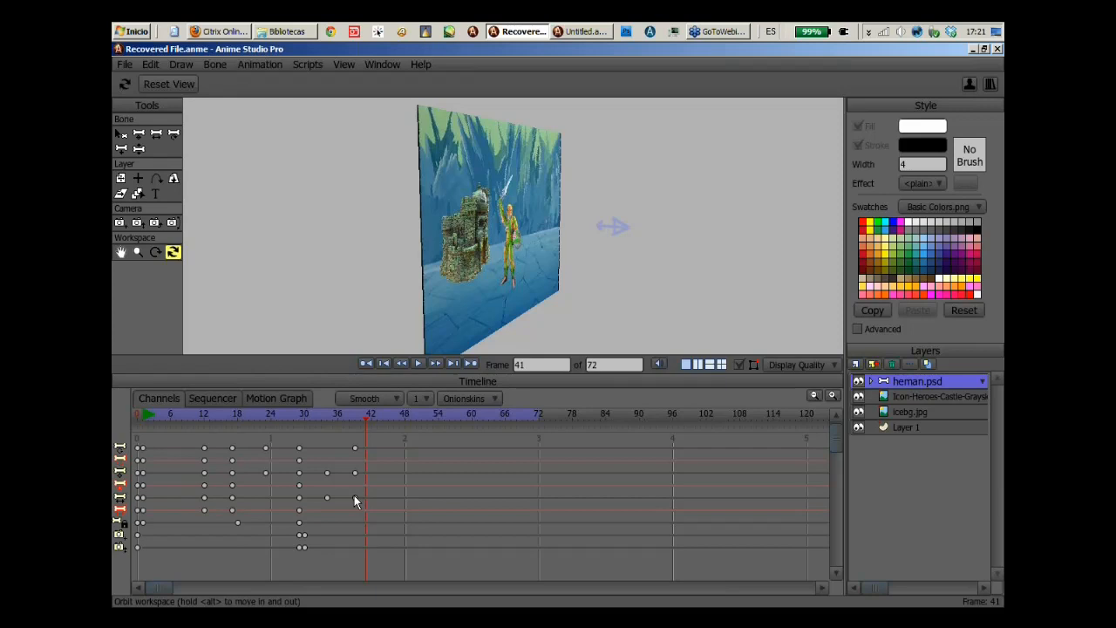
left_click(156, 412)
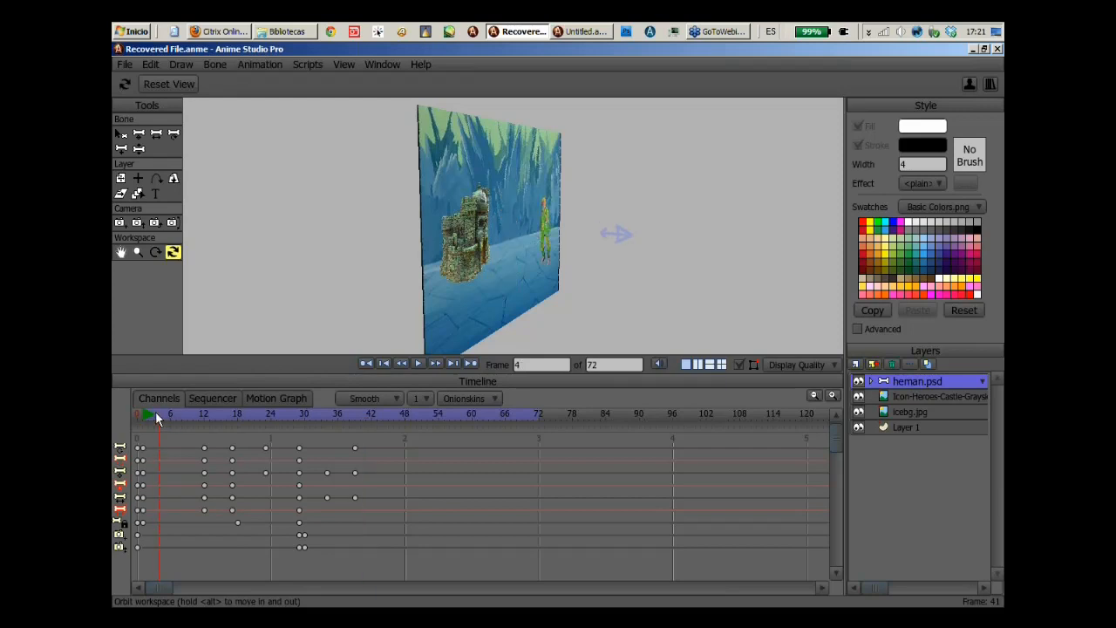
left_click(312, 415)
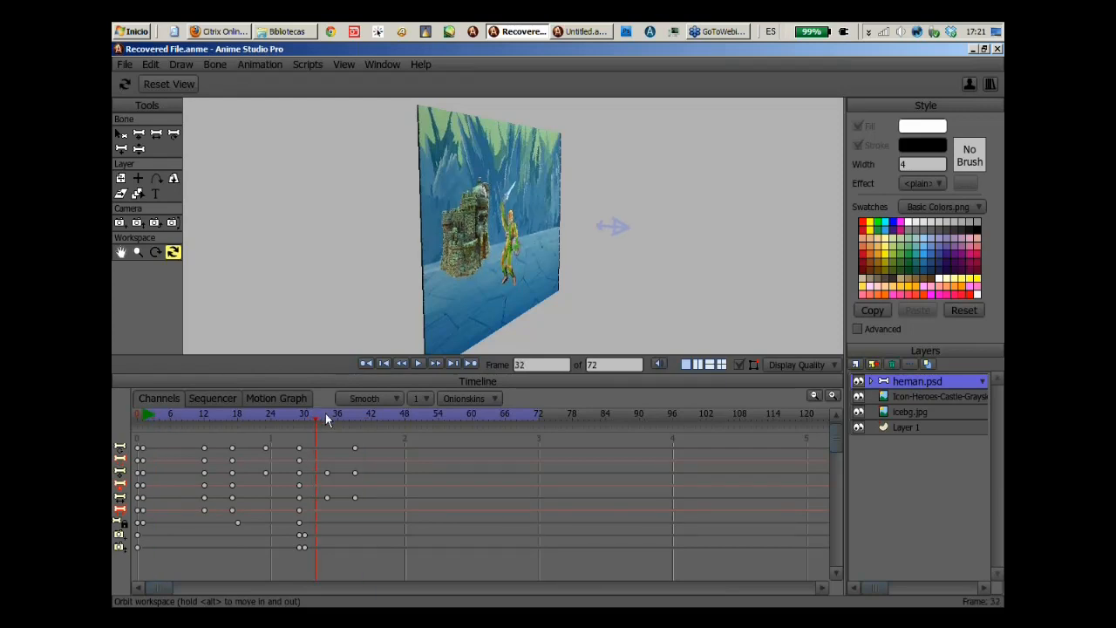
left_click(142, 415)
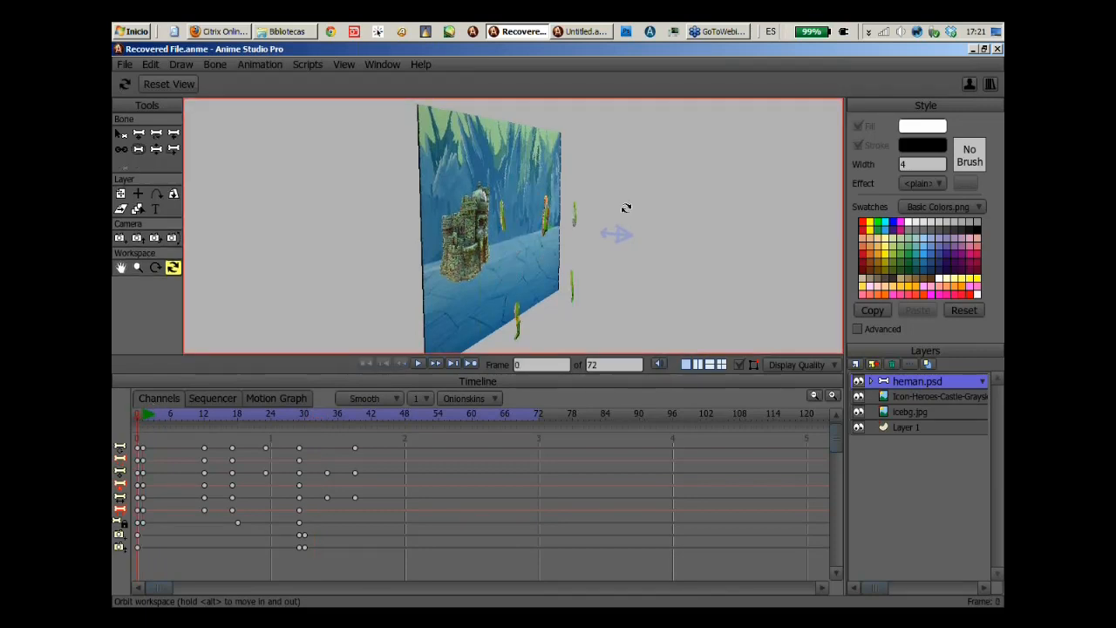
Reset the orbited workspace to the front view and enlarge the canvas by shrinking the timeline area.
key("Escape")
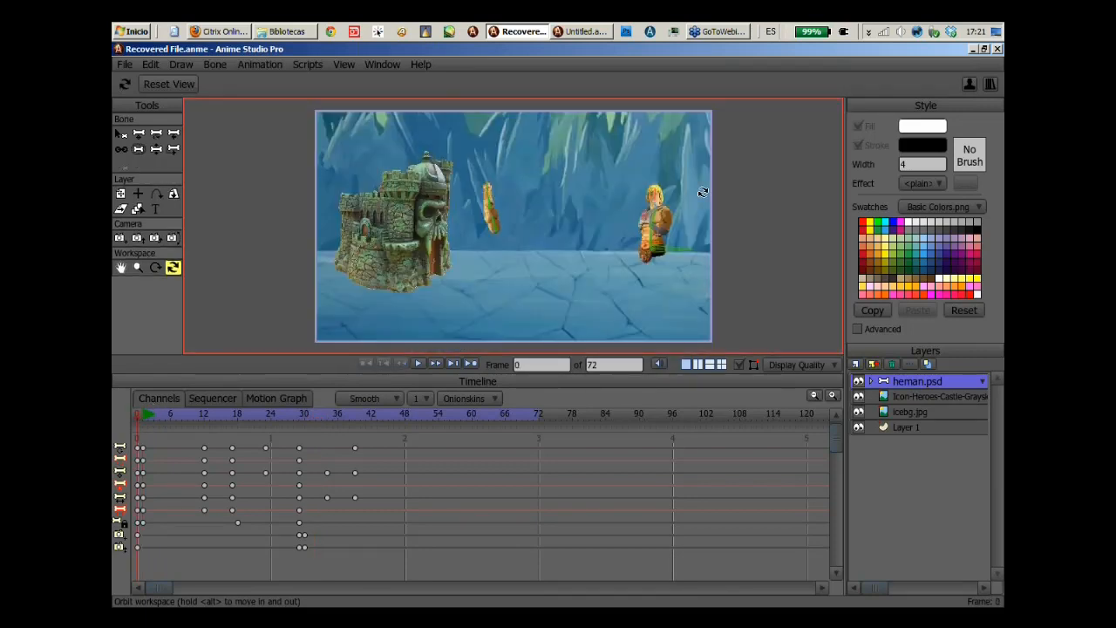
left_click_drag(703, 165, 701, 172)
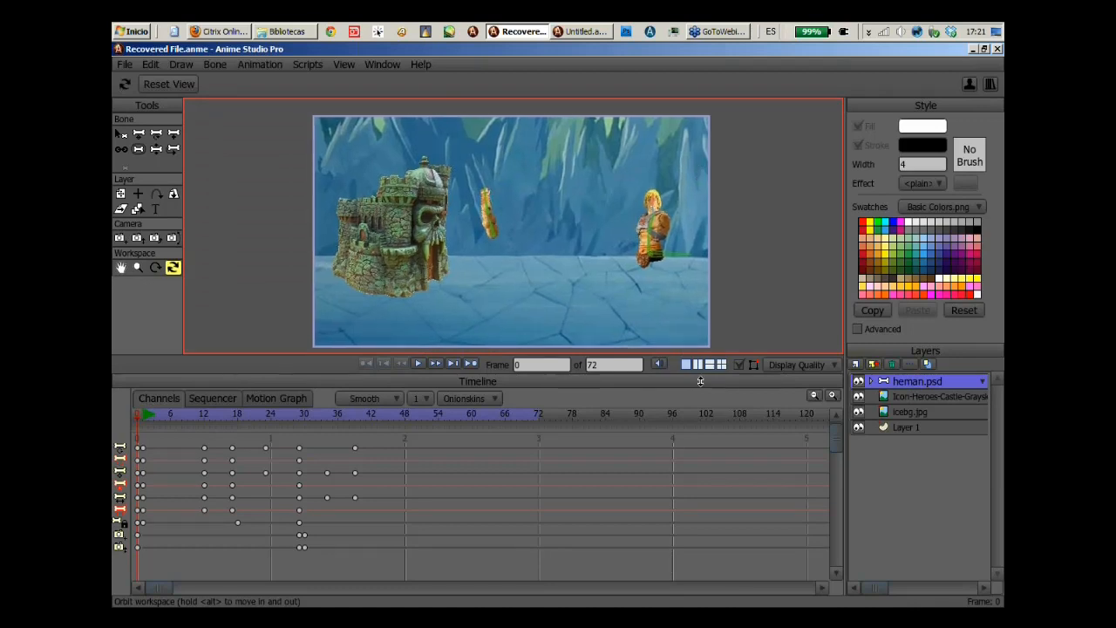
left_click_drag(700, 381, 699, 408)
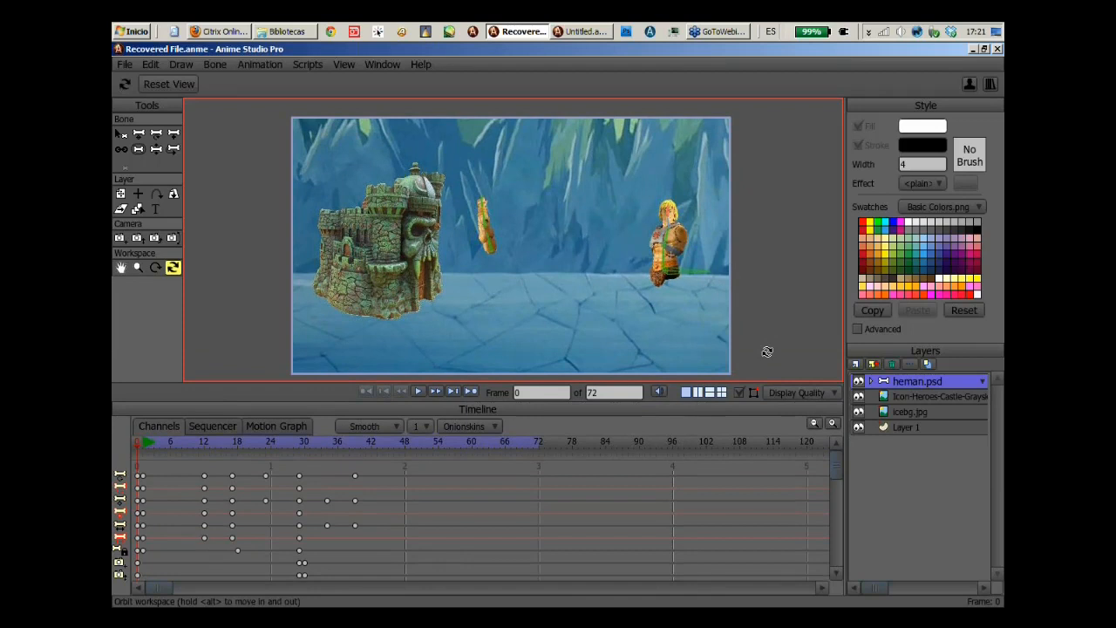
left_click_drag(766, 352, 767, 277)
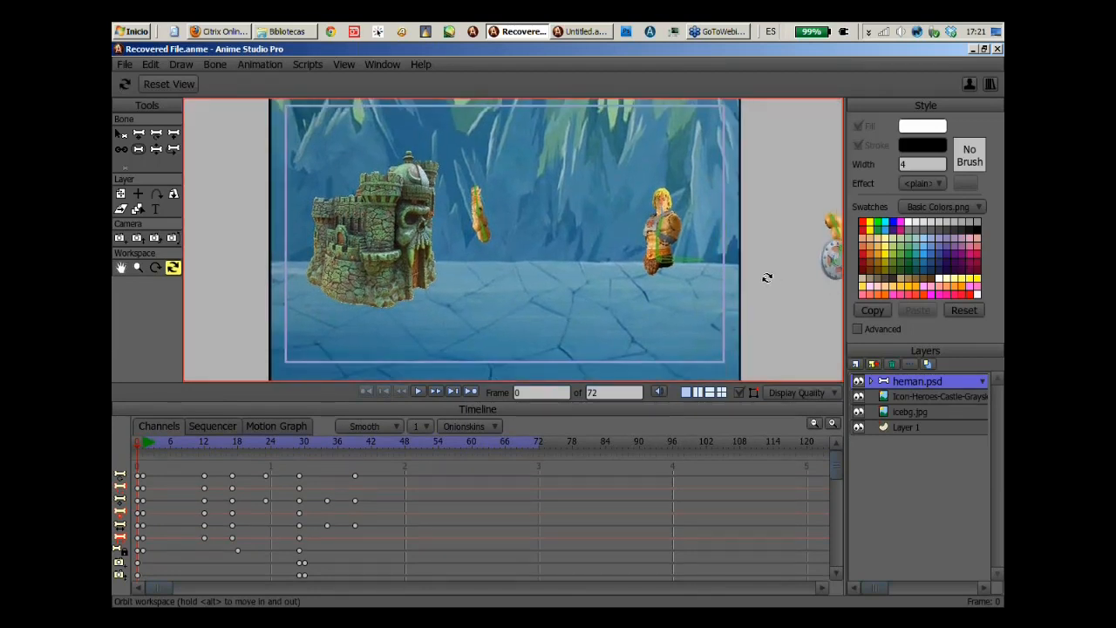
Split the workspace into two side-by-side views, framing the full scene in one and He-Man's face in the other.
left_click(698, 394)
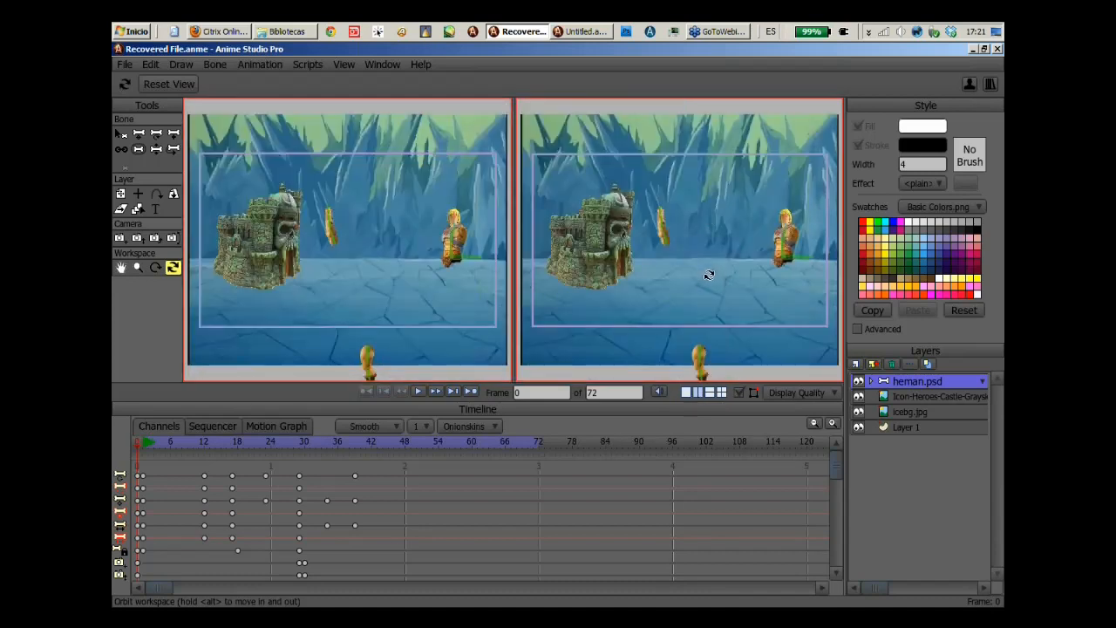
left_click_drag(709, 275, 636, 280)
mouse_move(407, 253)
left_mouse_down()
mouse_move(398, 246)
mouse_move(415, 268)
mouse_move(391, 254)
left_mouse_up()
left_click(739, 393)
left_click_drag(694, 262, 746, 269)
scroll(651, 262, "up", 8)
scroll(726, 273, "up", 2)
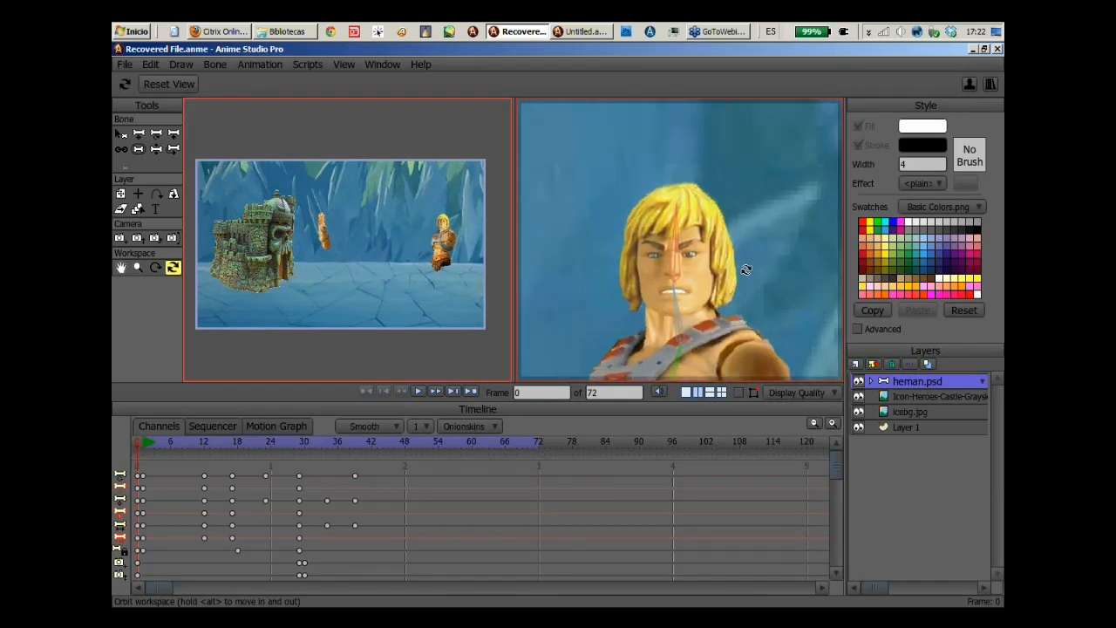
scroll(746, 269, "up", 2)
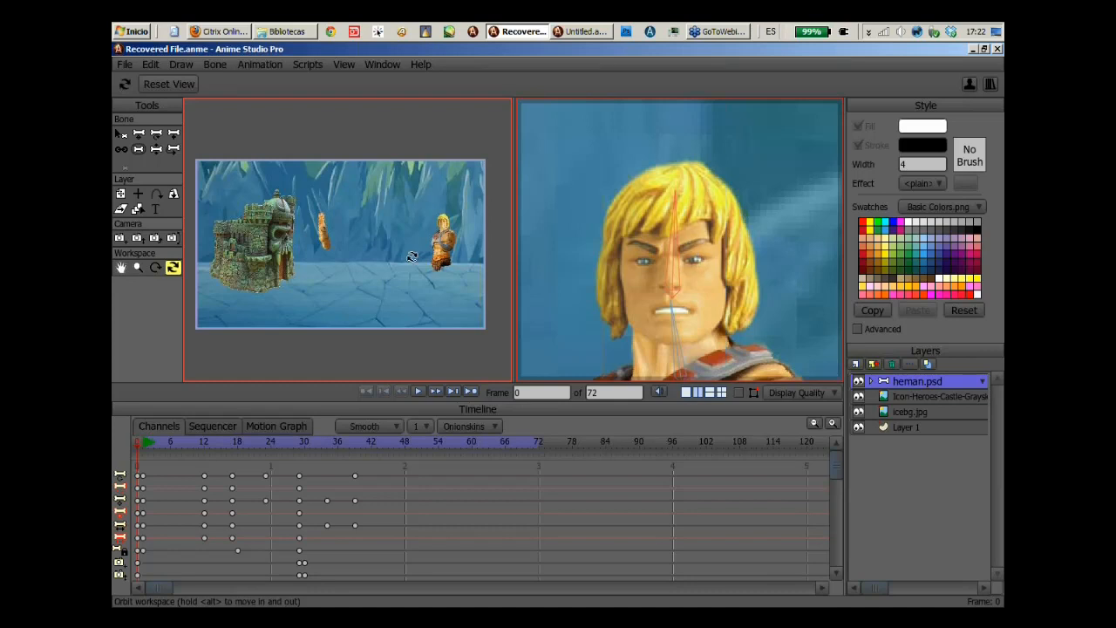
left_click_drag(411, 256, 387, 258)
scroll(387, 258, "up", 8)
left_click_drag(476, 233, 454, 242)
key("Home")
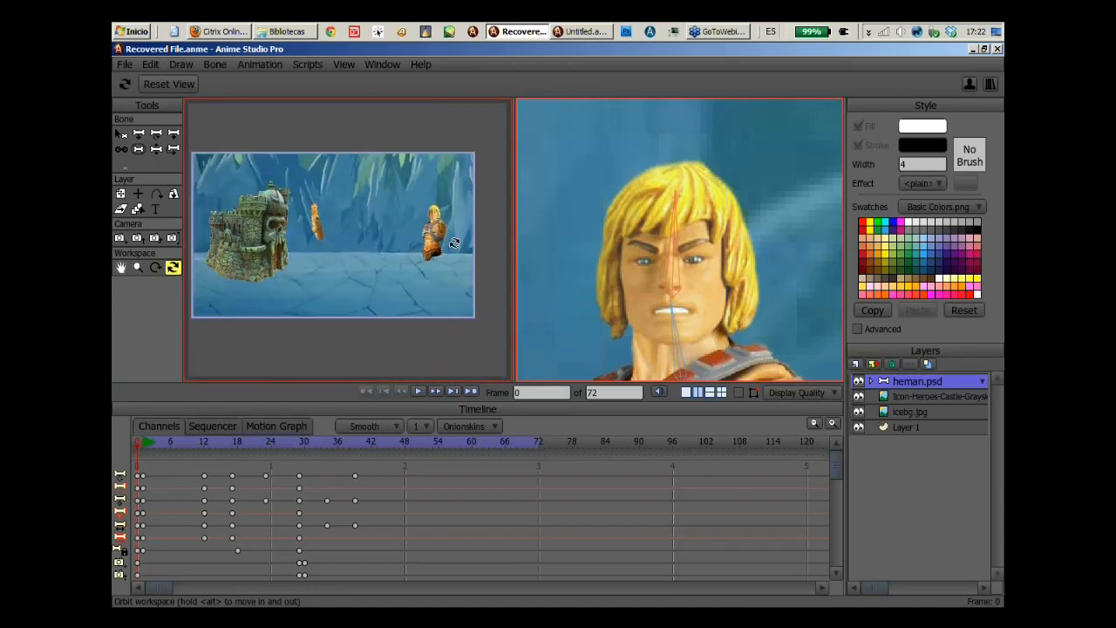
Split the workspace into four differently framed views of the scene, He-Man and the castle, and scrub to frame 10.
left_click(710, 392)
left_click(721, 391)
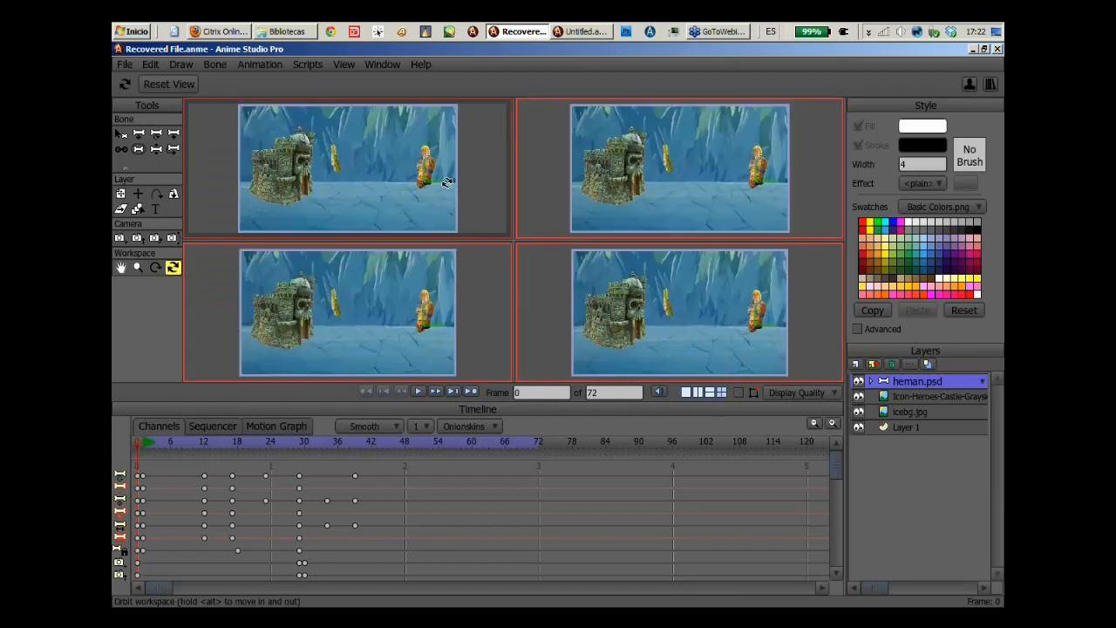
mouse_move(447, 182)
left_mouse_down()
mouse_move(423, 186)
mouse_move(432, 189)
left_mouse_up()
left_click_drag(432, 276, 372, 332)
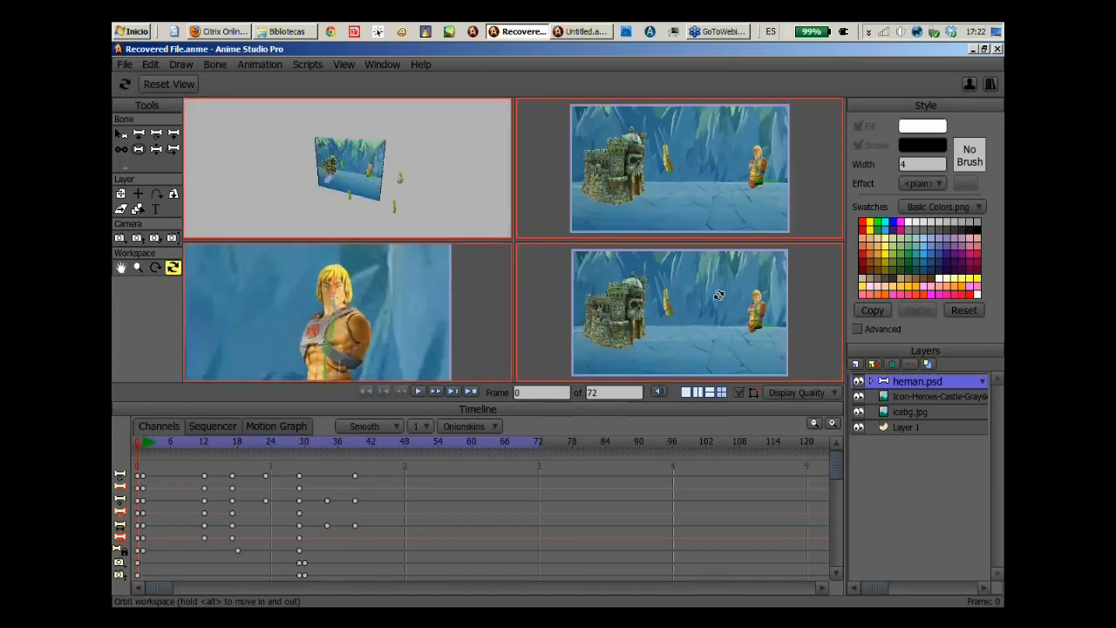
left_click_drag(719, 296, 803, 303)
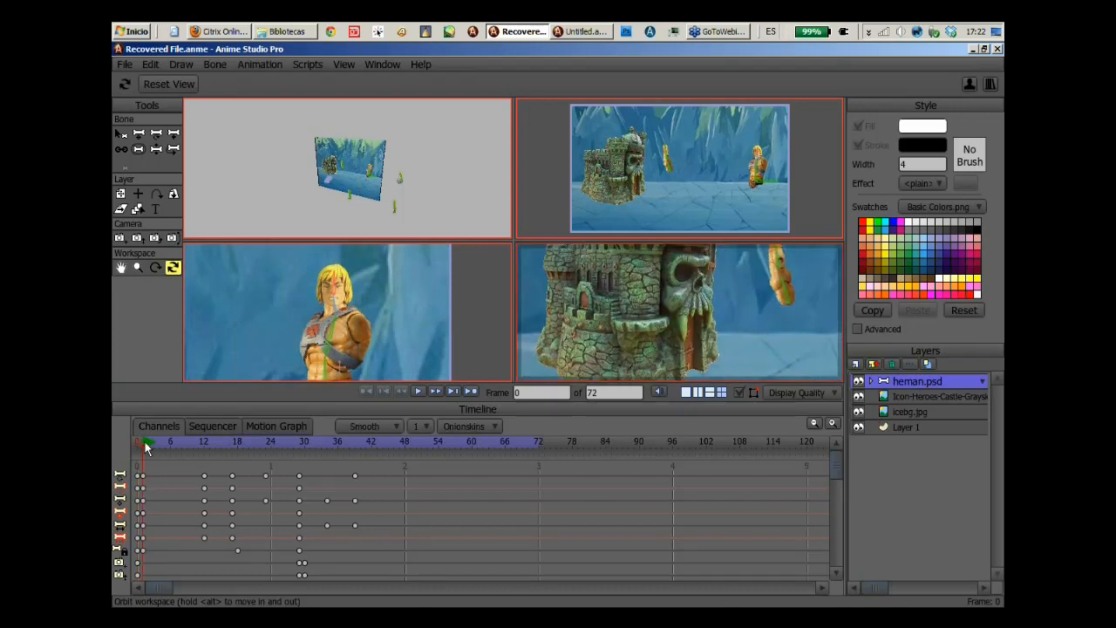
left_click_drag(144, 440, 196, 466)
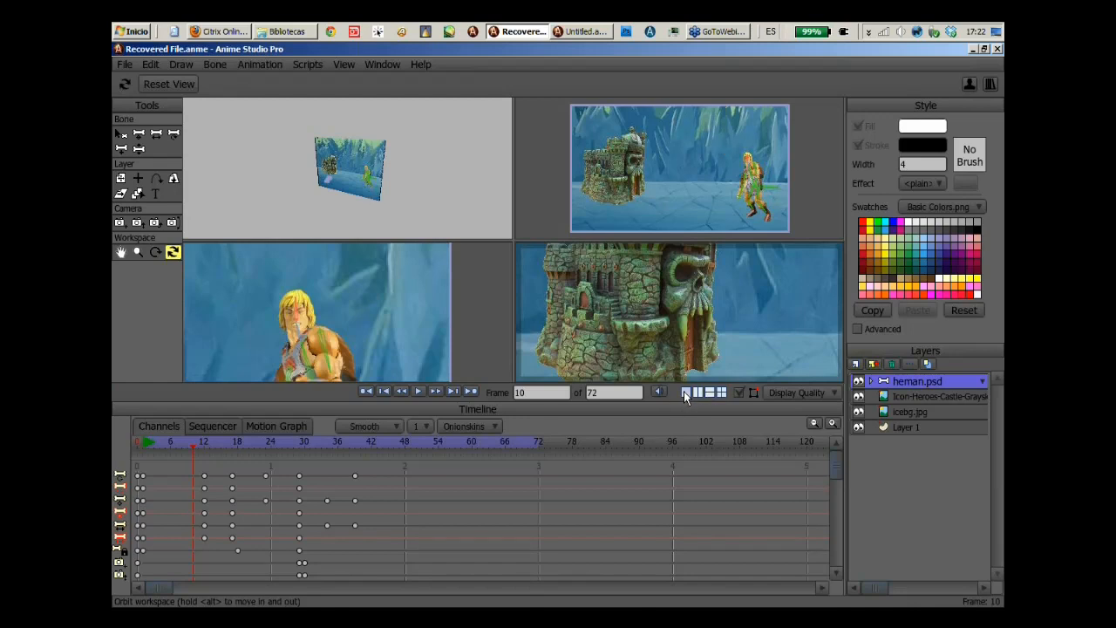
Return the workspace to a single view and go back to frame 0.
left_click(685, 392)
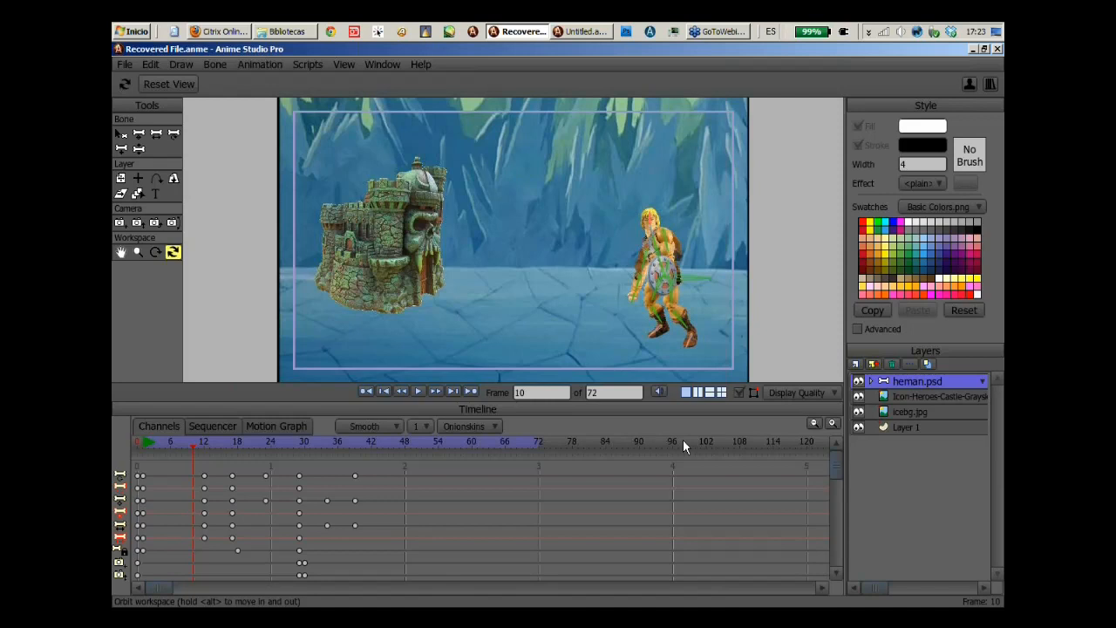
left_click(149, 441)
left_click_drag(149, 440, 134, 444)
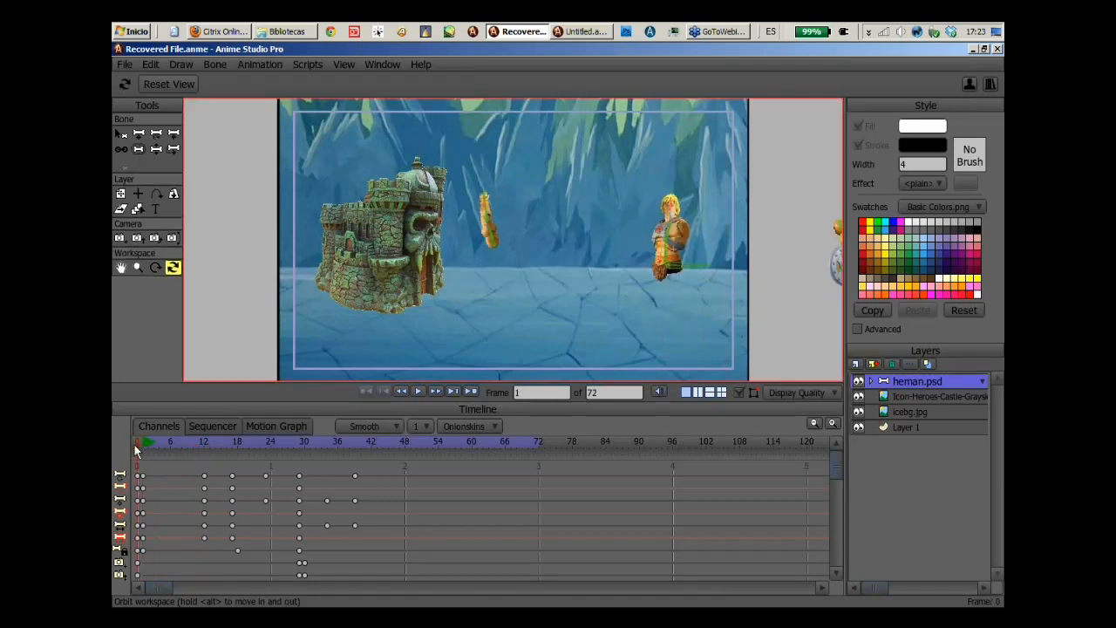
Show only the heman.psd layer and examine the bones' animation offsets on the assembled He-Man with the Offset Bone tool.
left_click(858, 381, "alt")
left_click_drag(769, 342, 705, 176)
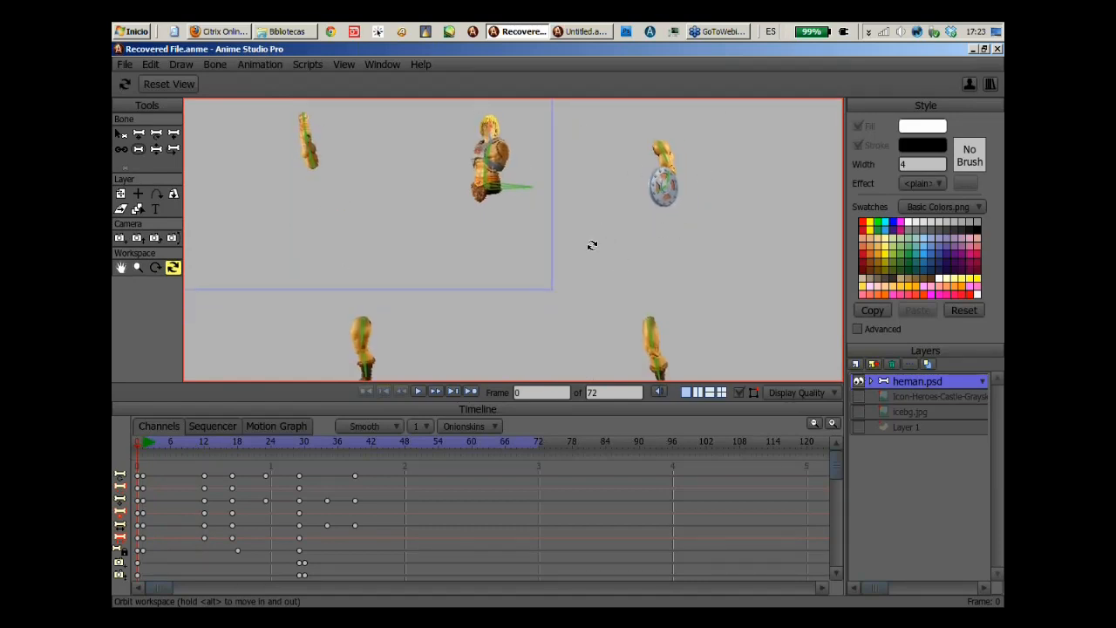
left_click(174, 151)
left_click_drag(559, 194, 513, 253)
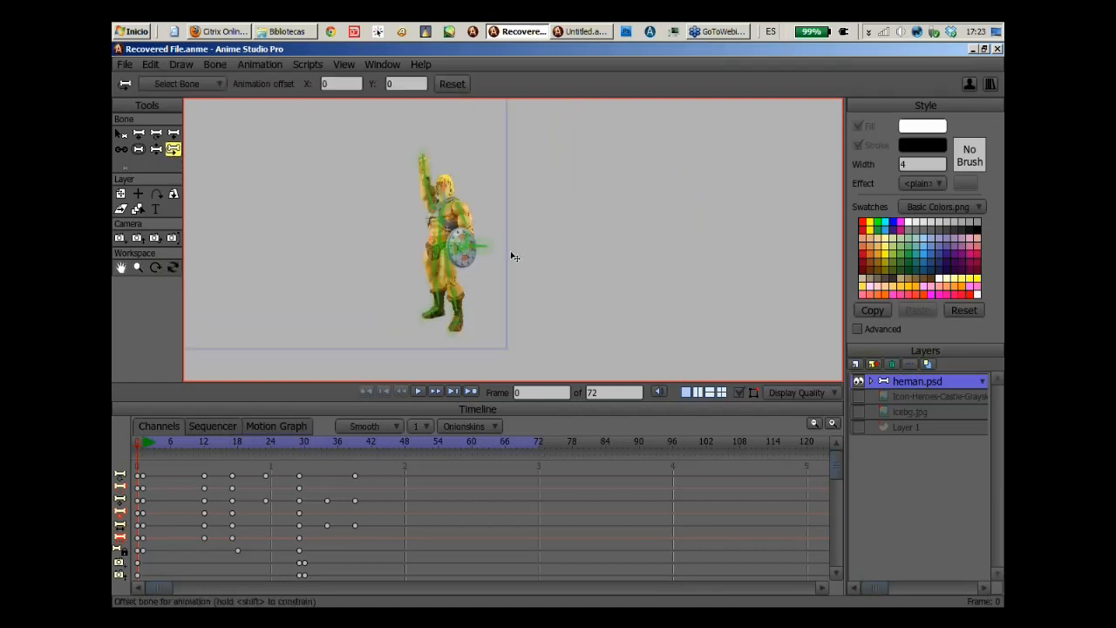
scroll(661, 167, "up", 4)
left_click_drag(427, 177, 367, 175)
left_click_drag(370, 265, 369, 265)
left_click_drag(392, 277, 393, 276)
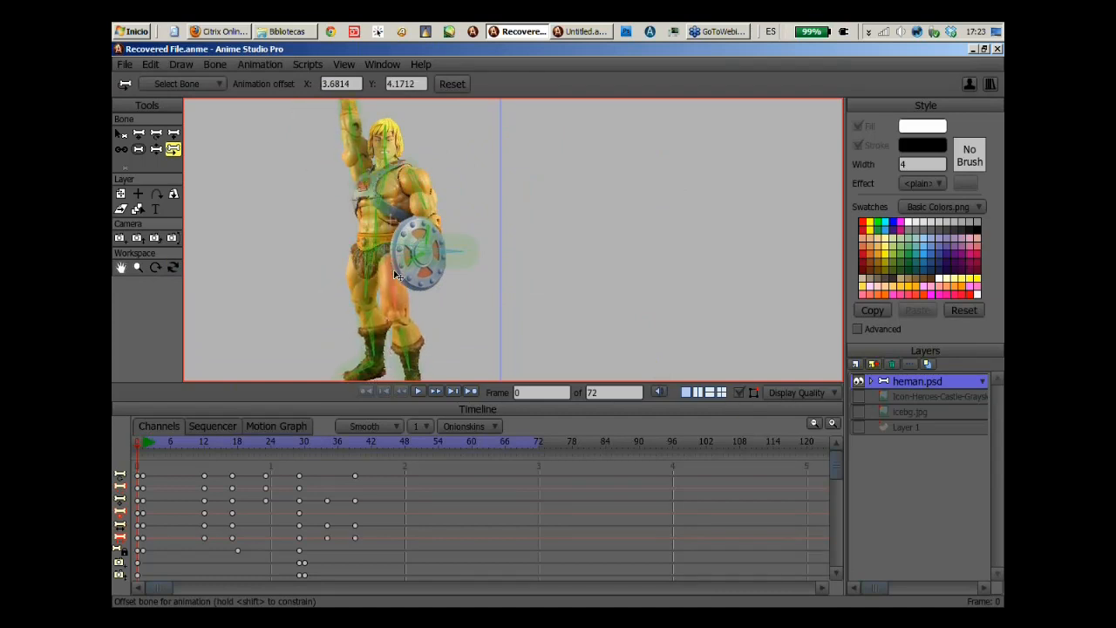
Go to frame 1, show the castle and icebg.jpg layers again, and frame the complete scene.
left_click(142, 441)
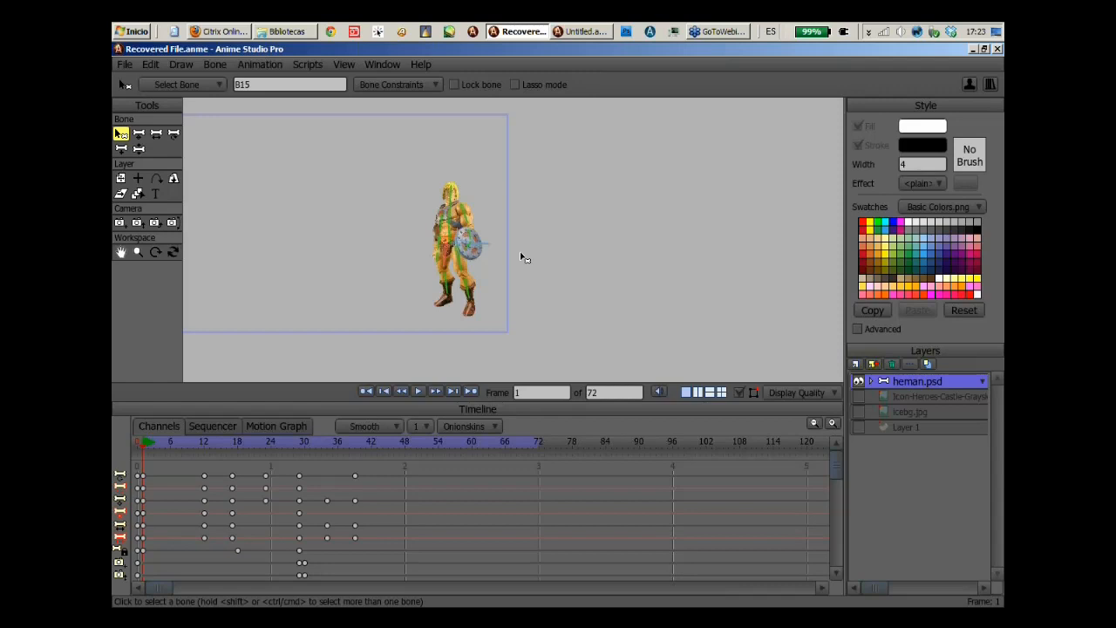
left_click(858, 395)
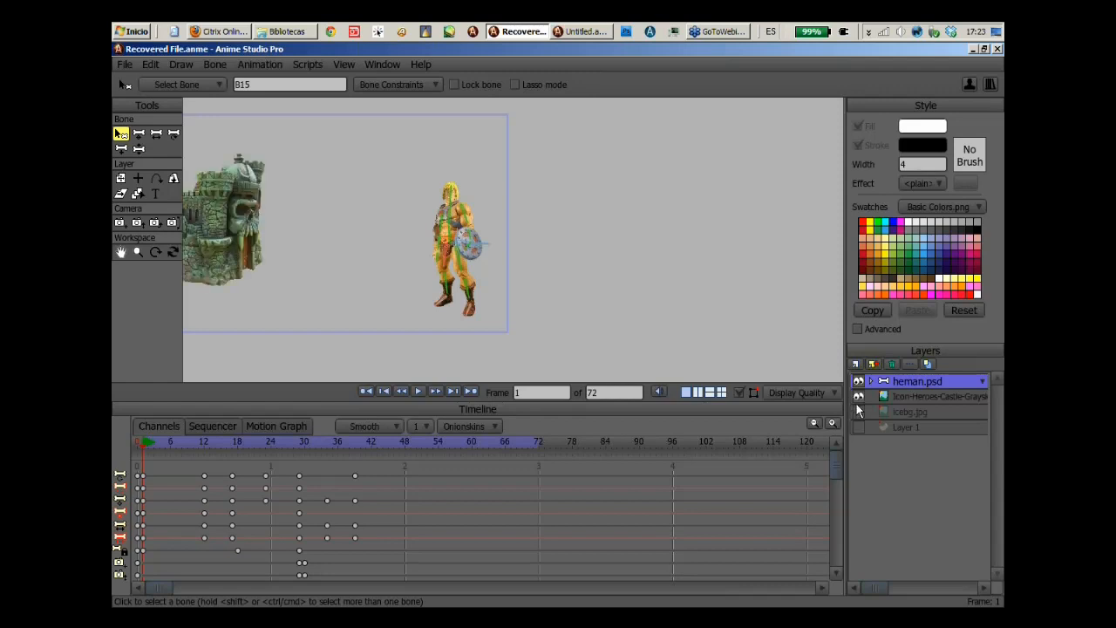
left_click(858, 411)
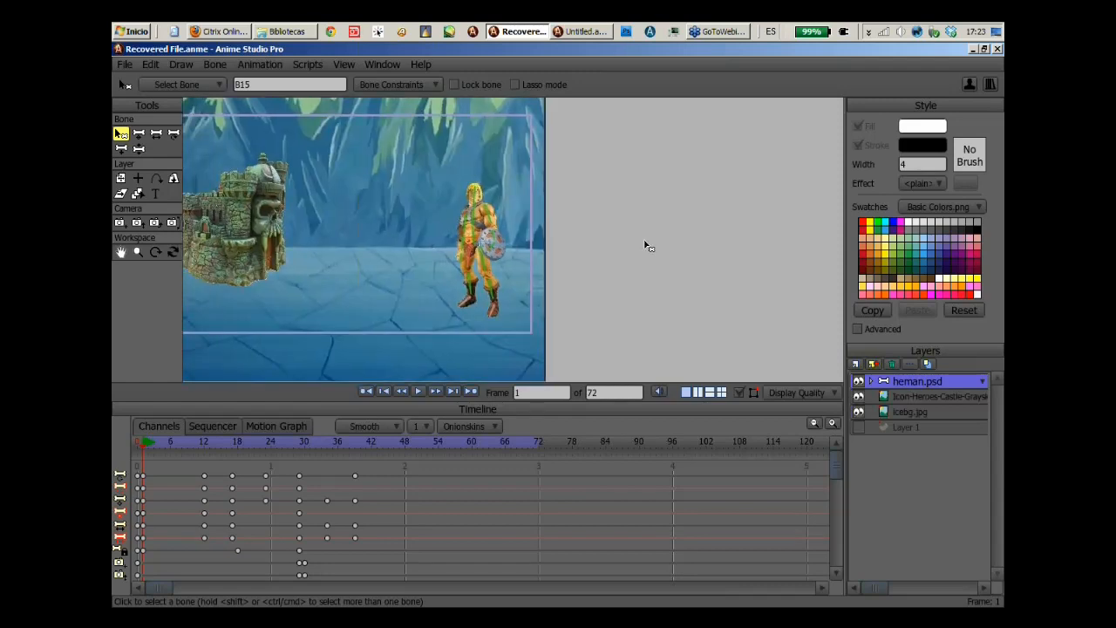
left_click_drag(645, 245, 688, 243)
left_click_drag(594, 264, 640, 284)
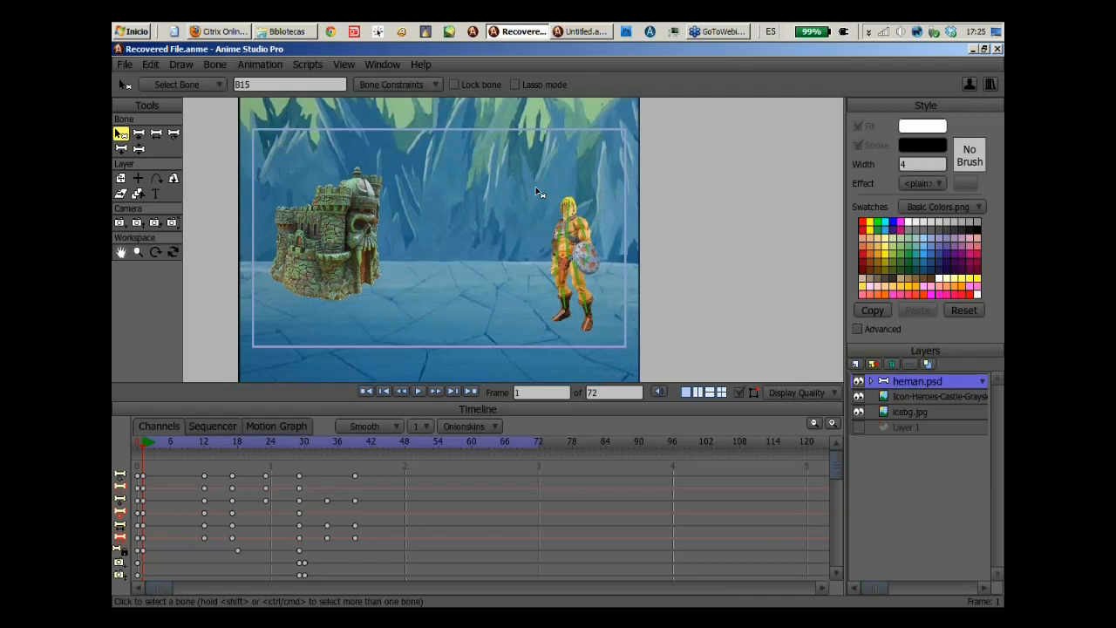
Look through the file types the project can import, including the vector file formats.
left_click(125, 64)
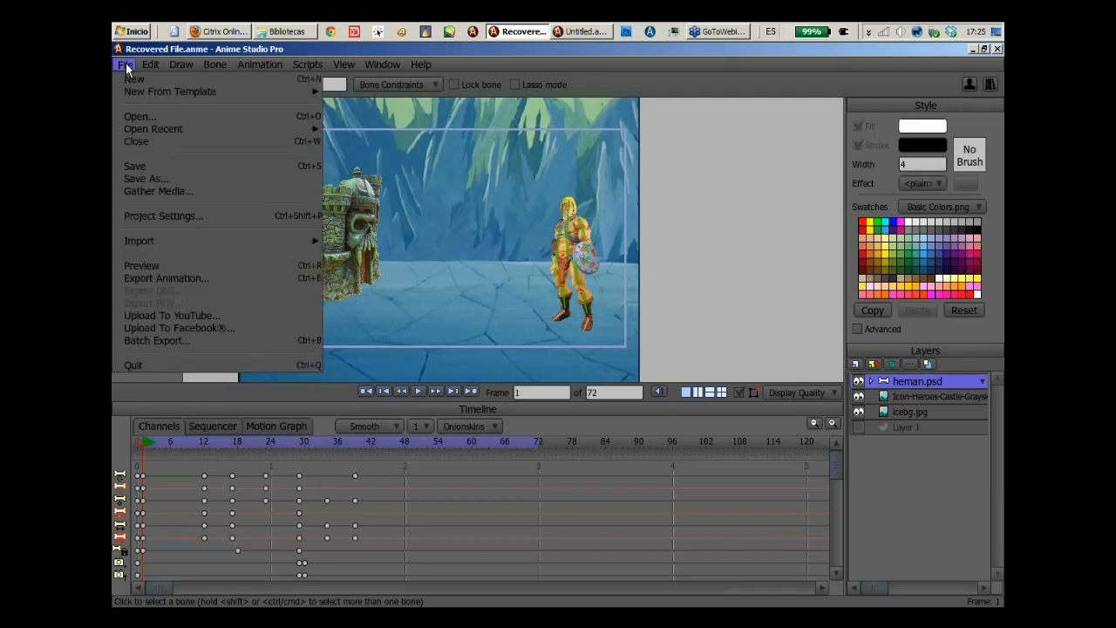
mouse_move(294, 241)
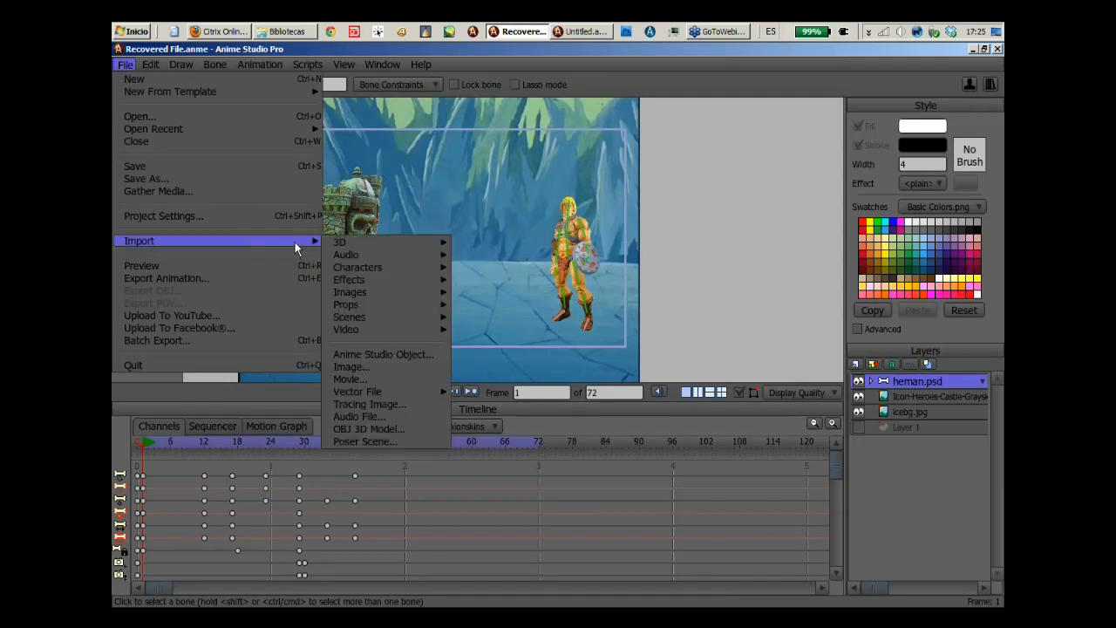
mouse_move(427, 389)
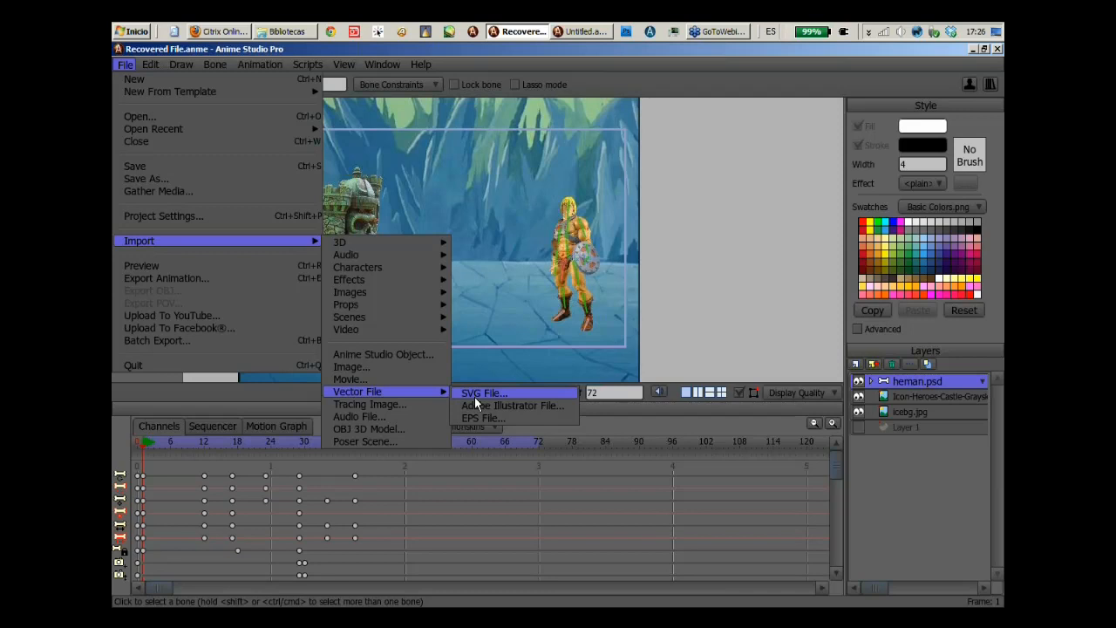
left_click(803, 82)
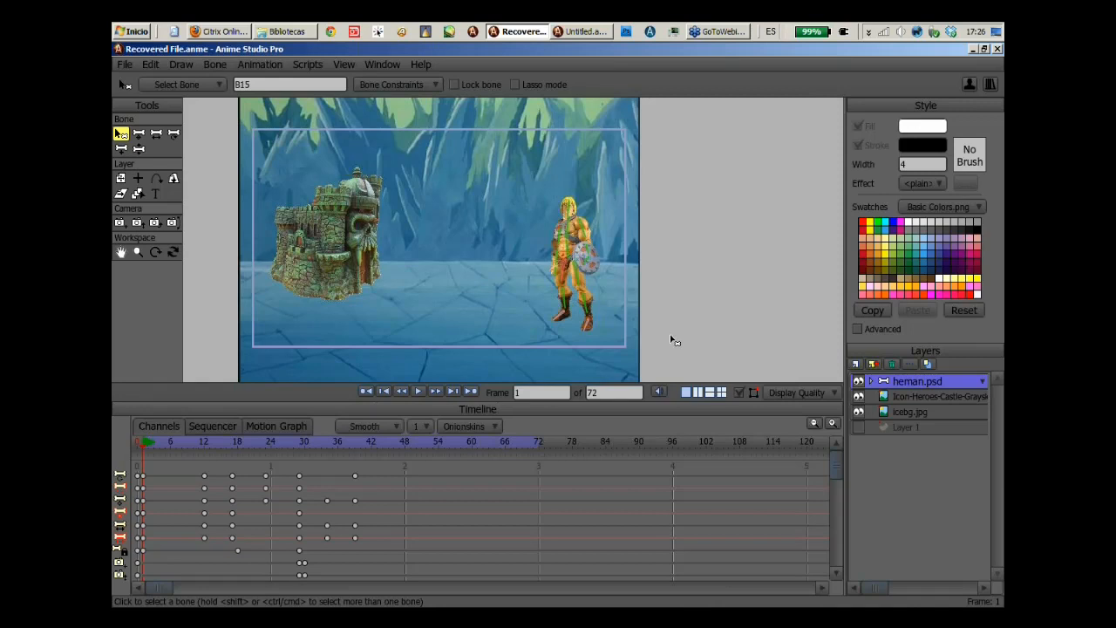
Open the settings for exporting the animation and preview the save stage without saving a movie.
left_click(125, 67)
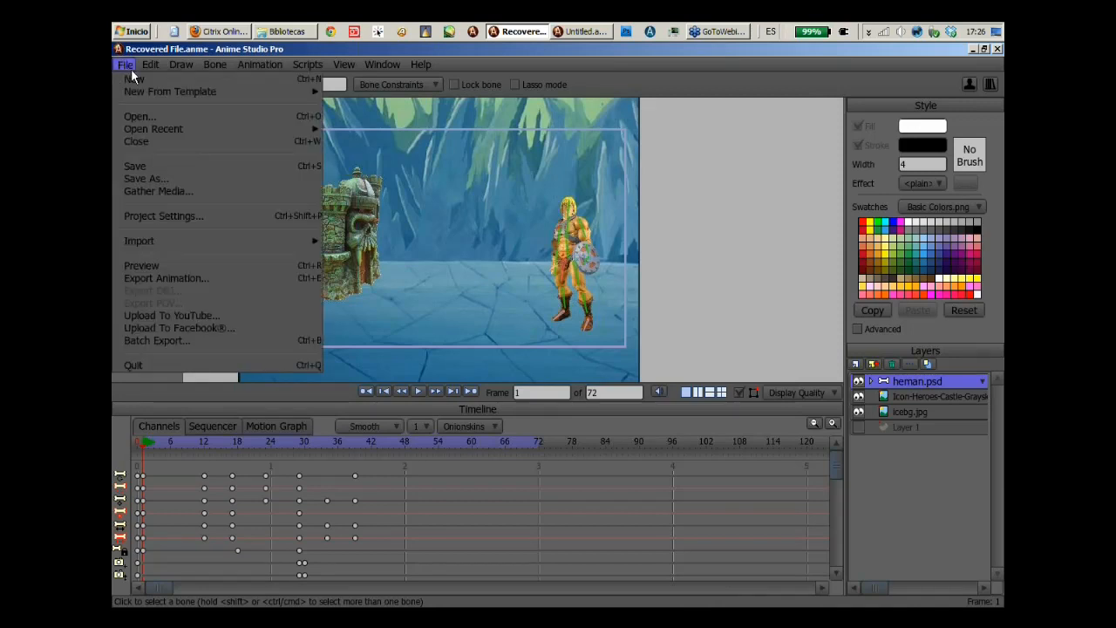
left_click(228, 279)
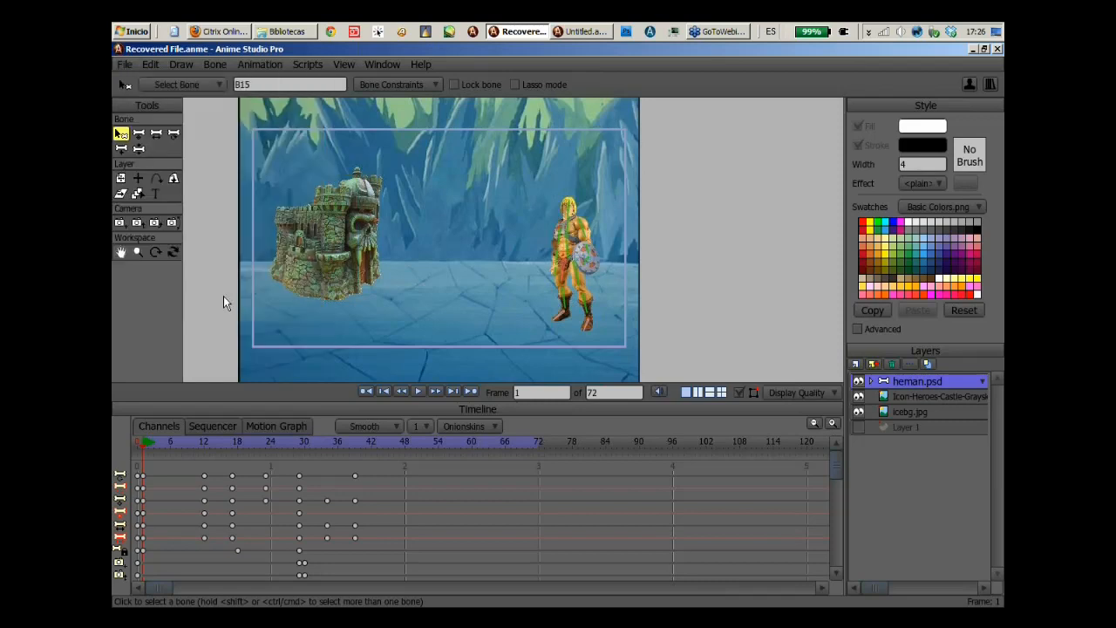
left_click_drag(456, 139, 700, 125)
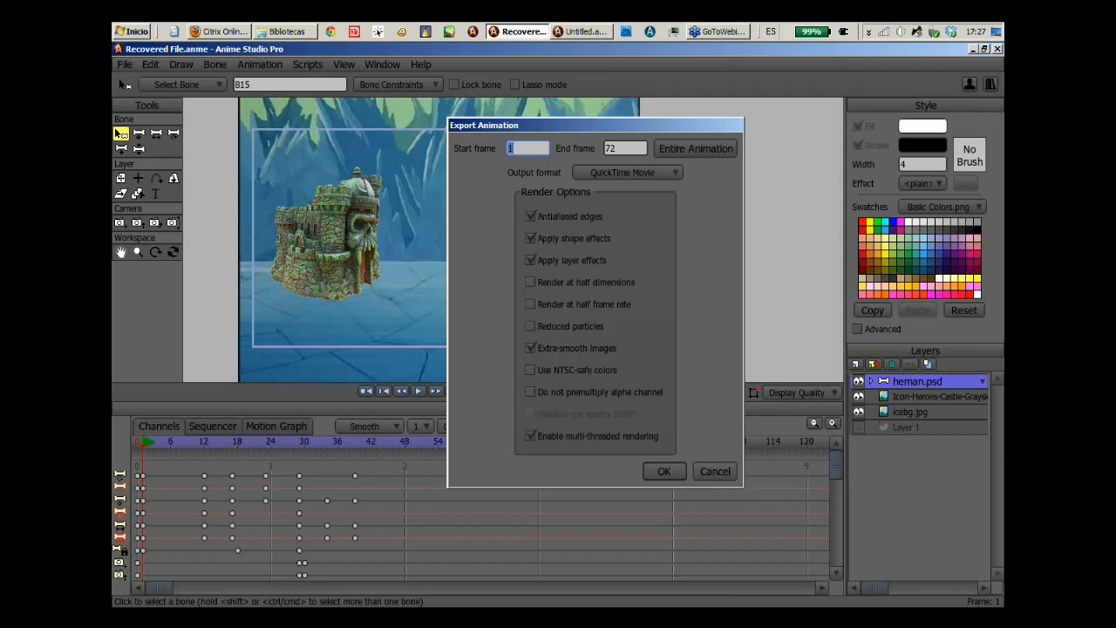
left_click_drag(612, 126, 748, 123)
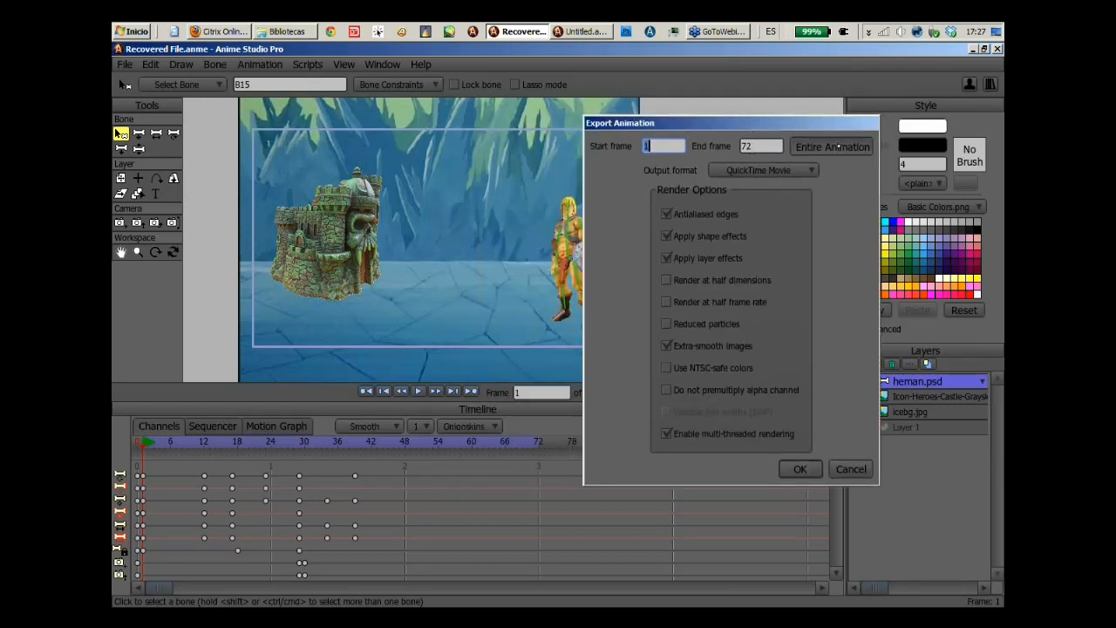
left_click_drag(843, 122, 901, 74)
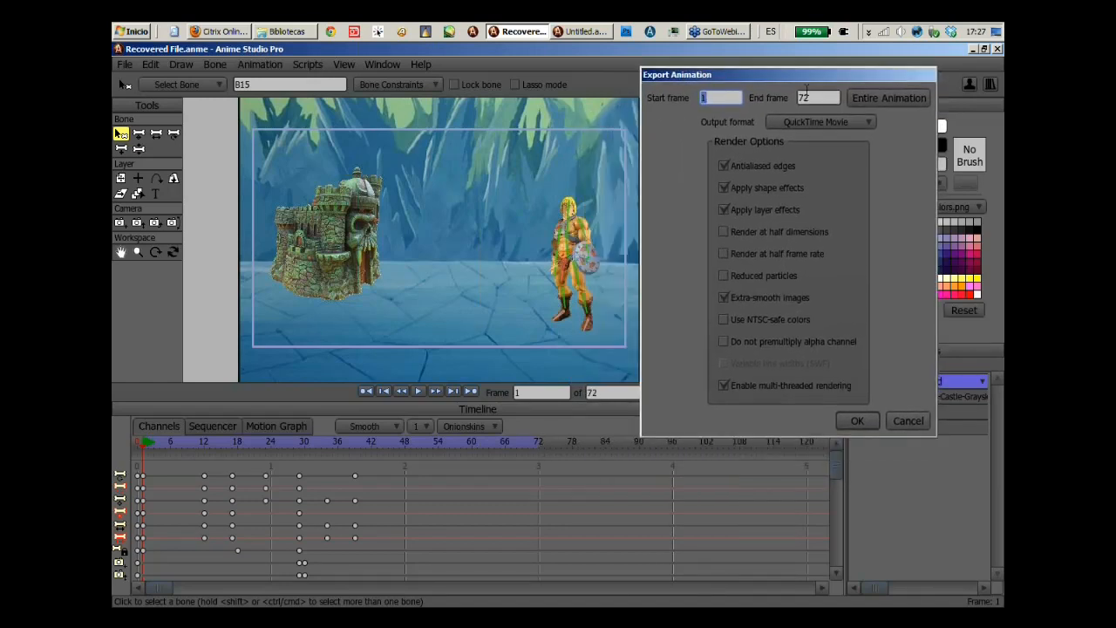
left_click_drag(836, 72, 826, 71)
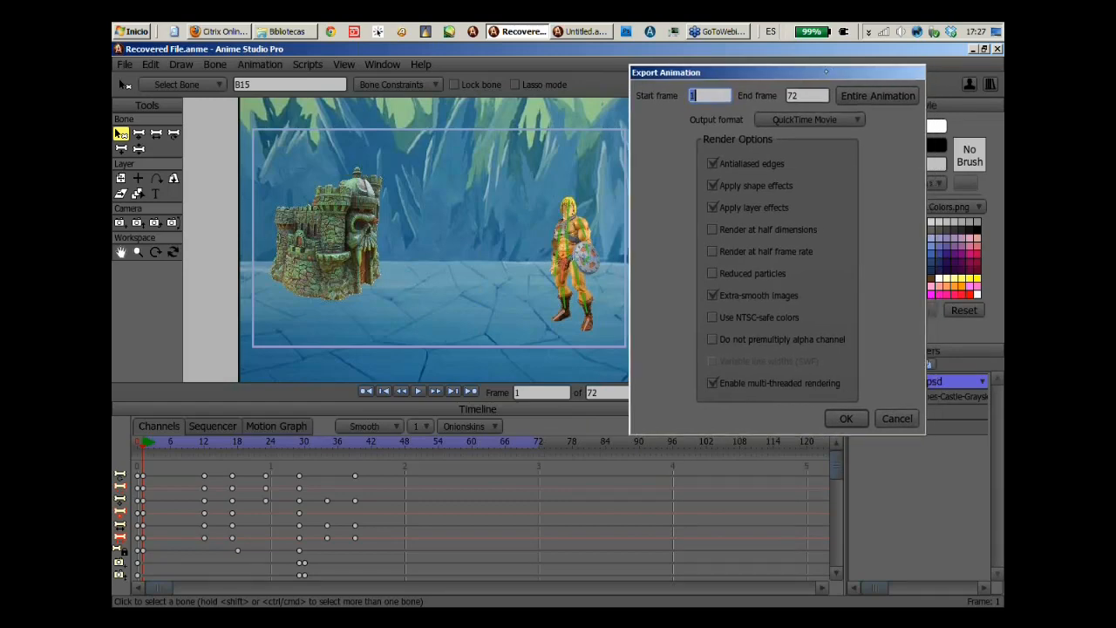
left_click(846, 420)
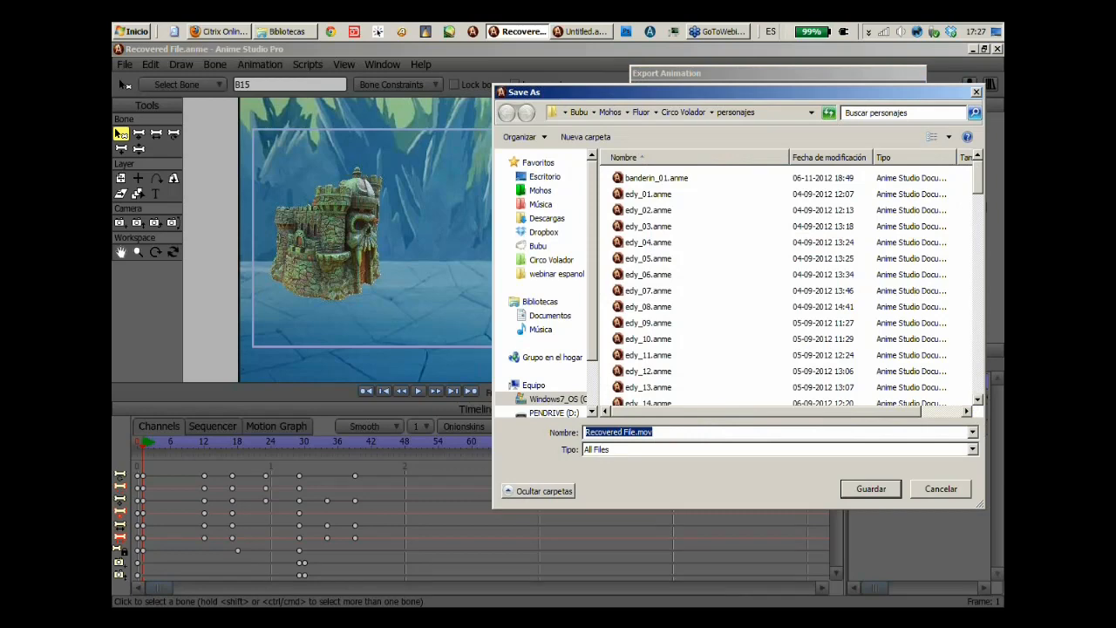
key("Escape")
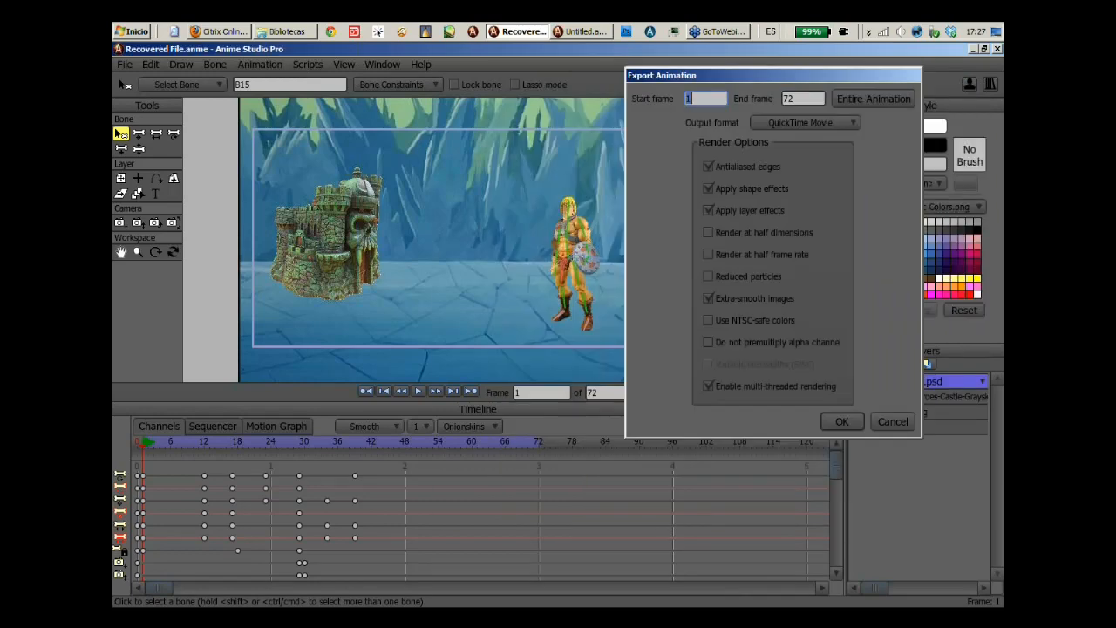
Choose QuickTime Movie as the output format and set the export to save as Recovered File.mov in the Escritorio folder.
left_click_drag(757, 76, 576, 93)
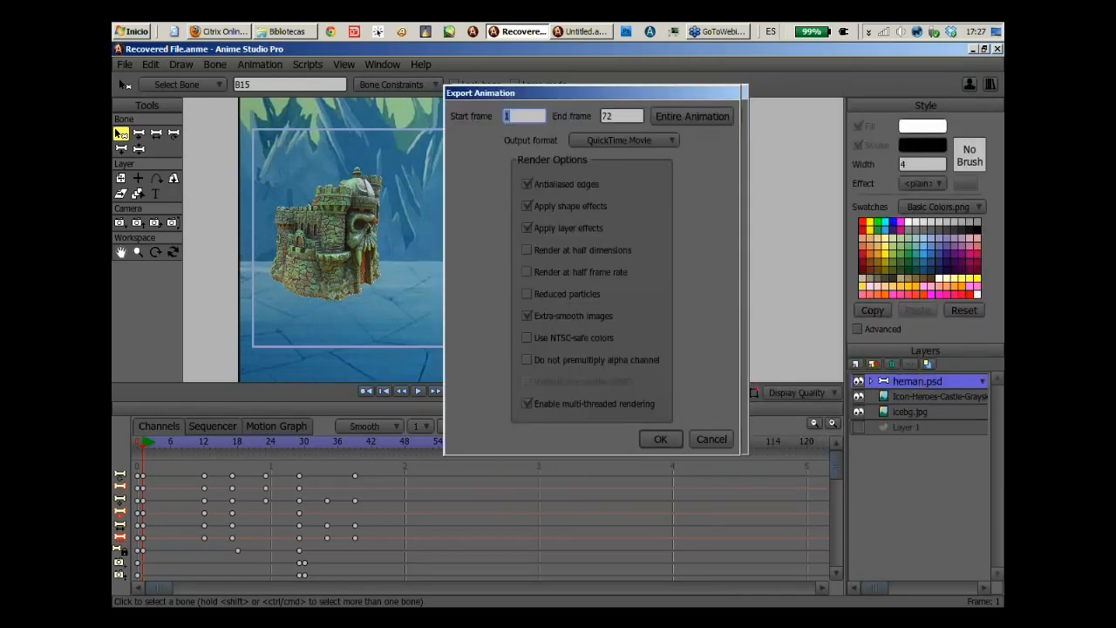
left_click_drag(694, 97, 635, 116)
left_click(590, 162)
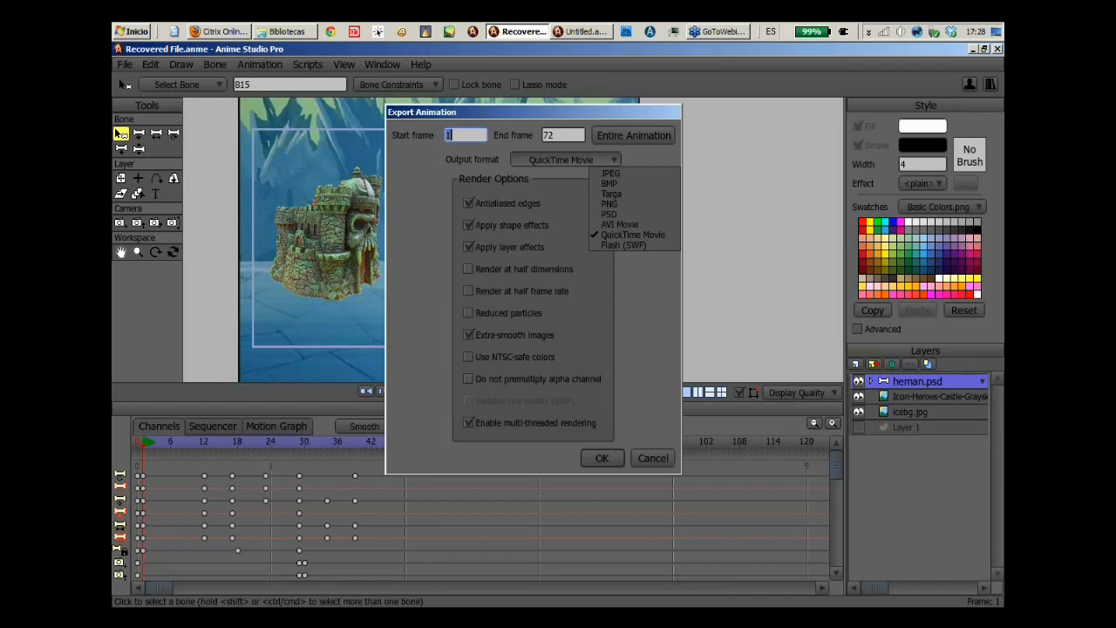
left_click(659, 234)
left_click(609, 459)
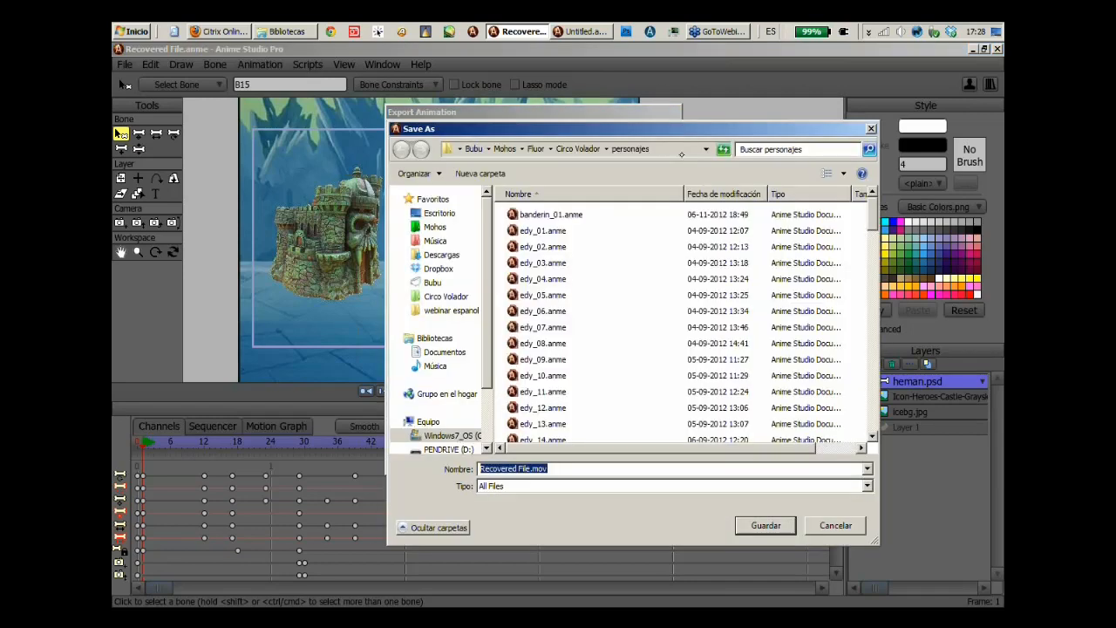
left_click(427, 210)
left_click(753, 523)
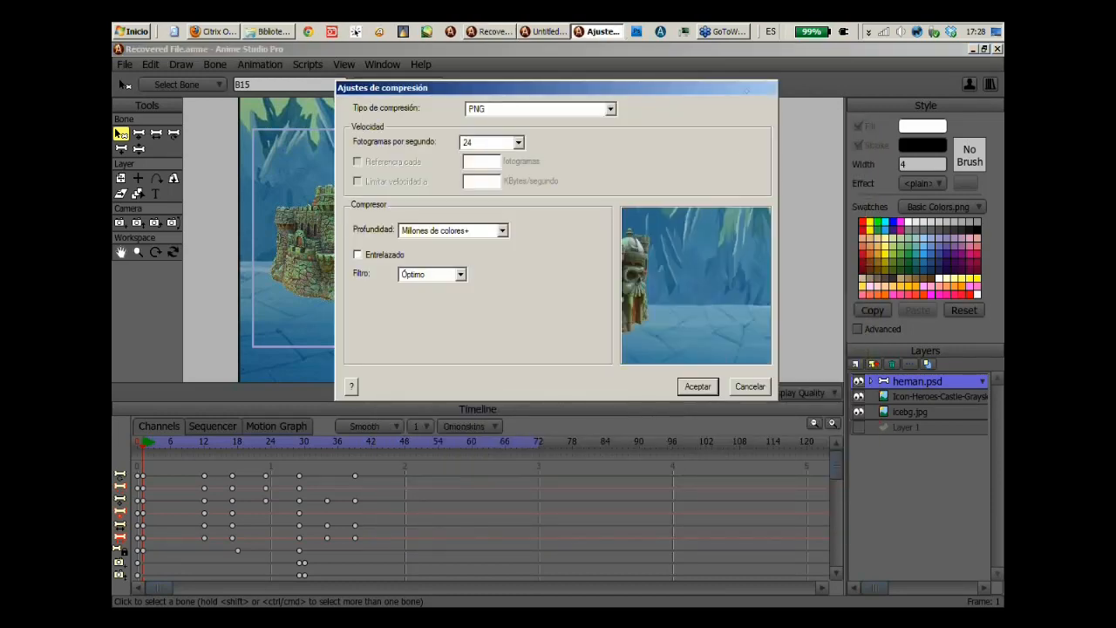
Set the movie's compression type to PNG with a depth of Millones de colores+ and start the export.
left_click_drag(620, 91, 632, 146)
left_click(621, 164)
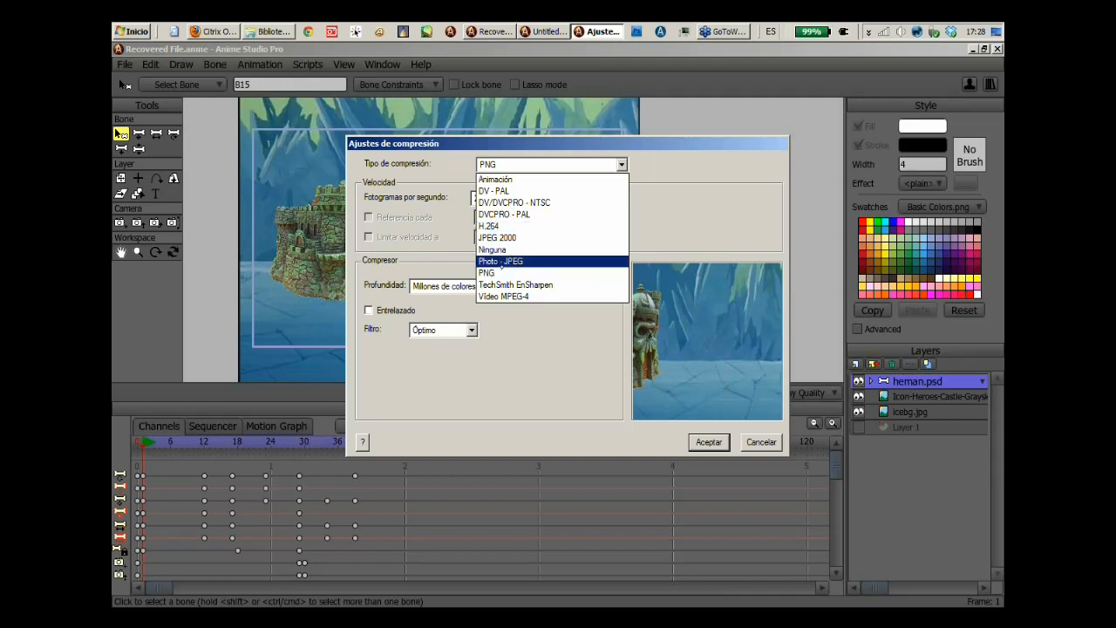
left_click(503, 272)
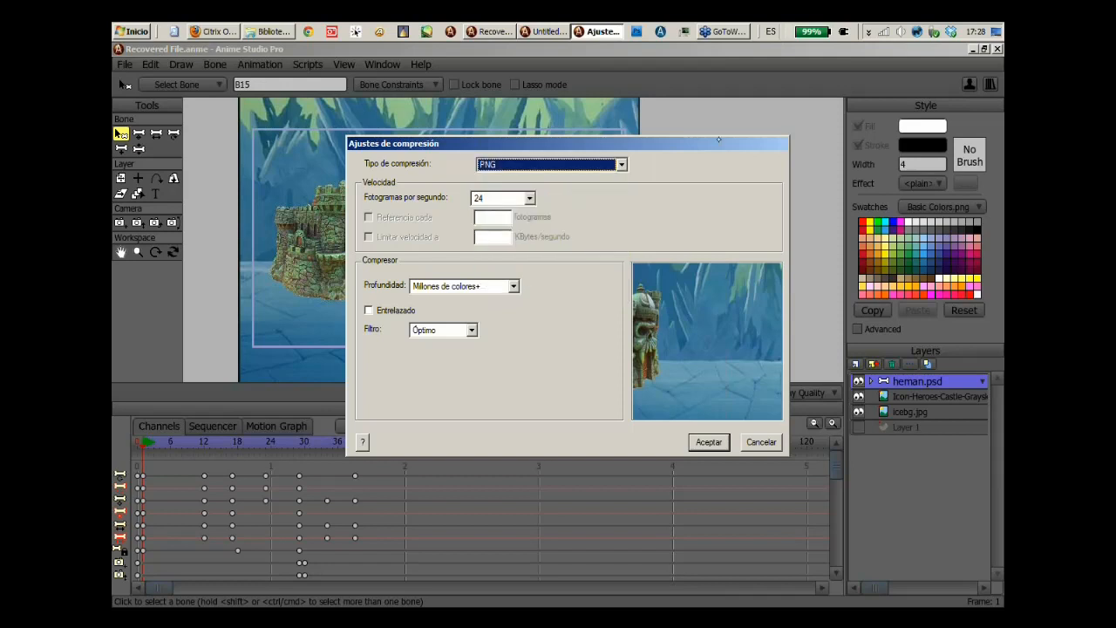
left_click_drag(719, 140, 862, 108)
left_click(660, 254)
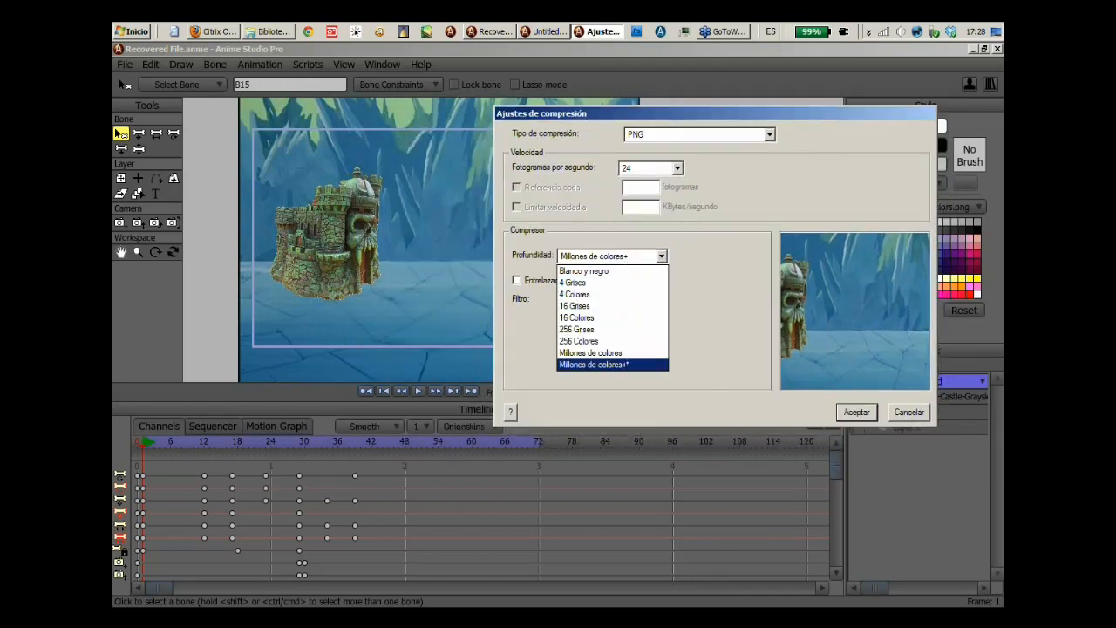
left_click(621, 365)
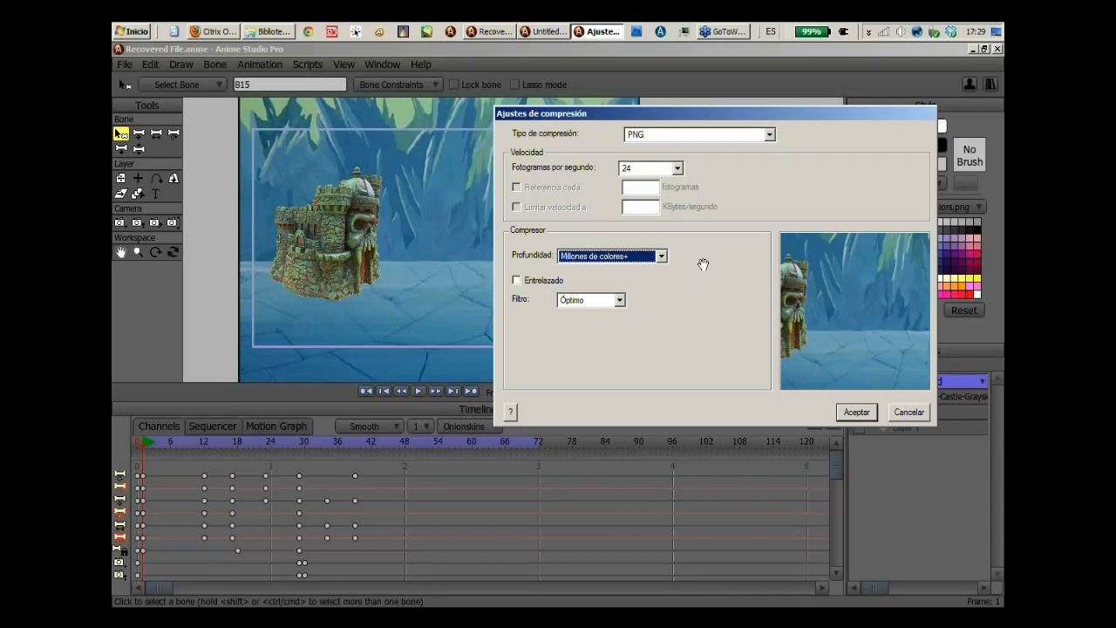
left_click(858, 413)
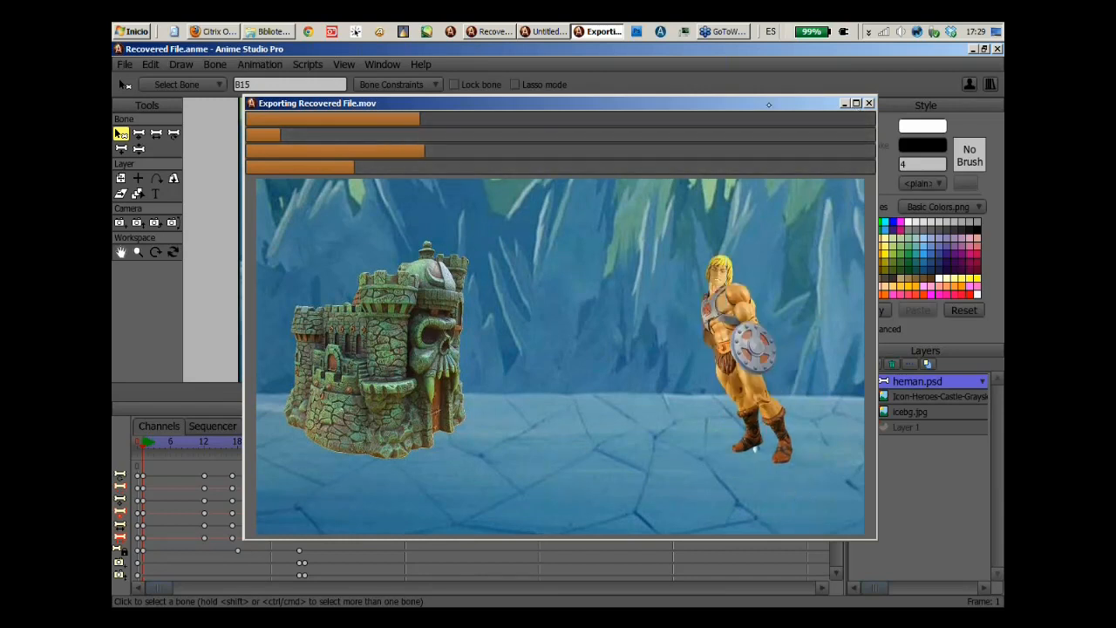
Watch the export render through to the finished movie, and close the movie's player window.
left_click_drag(769, 104, 694, 114)
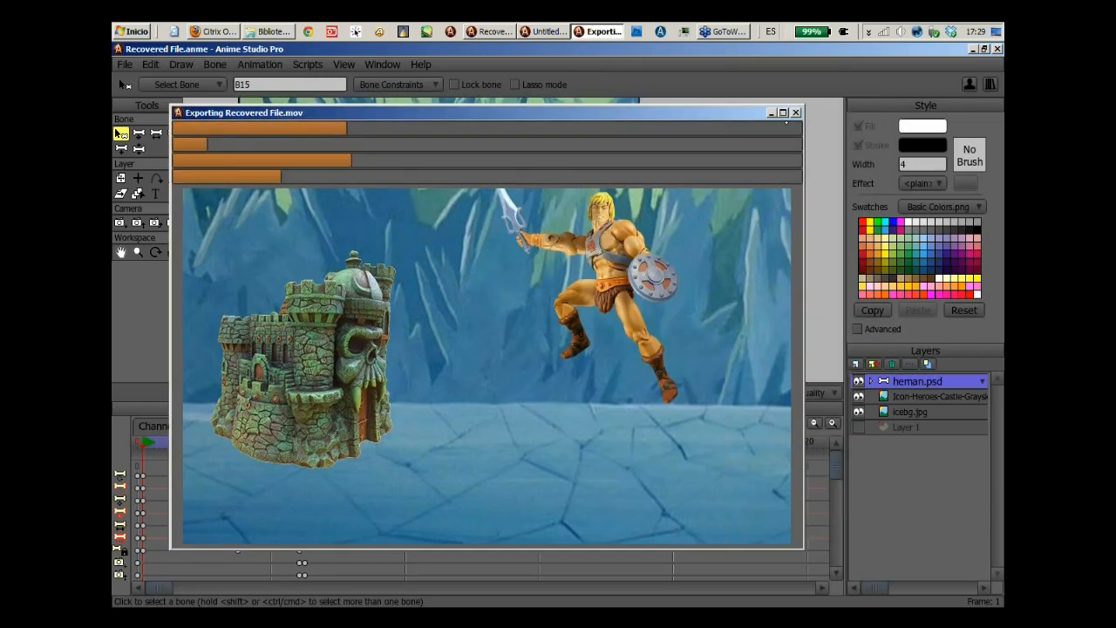
left_click_drag(786, 114, 717, 122)
left_click(726, 121)
left_click(578, 345)
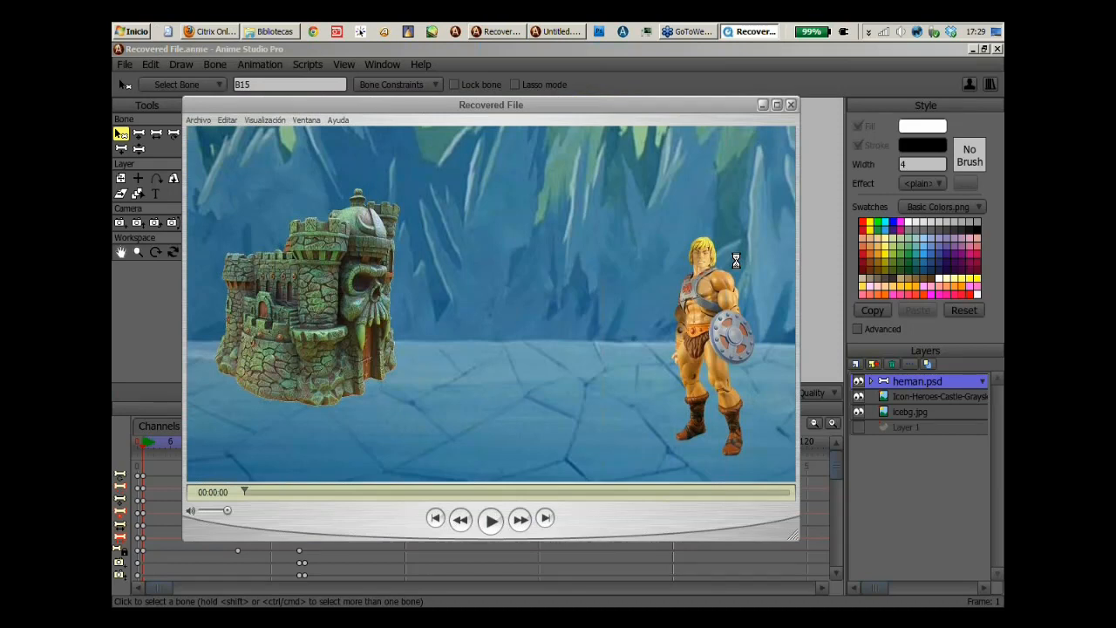
left_click(790, 106)
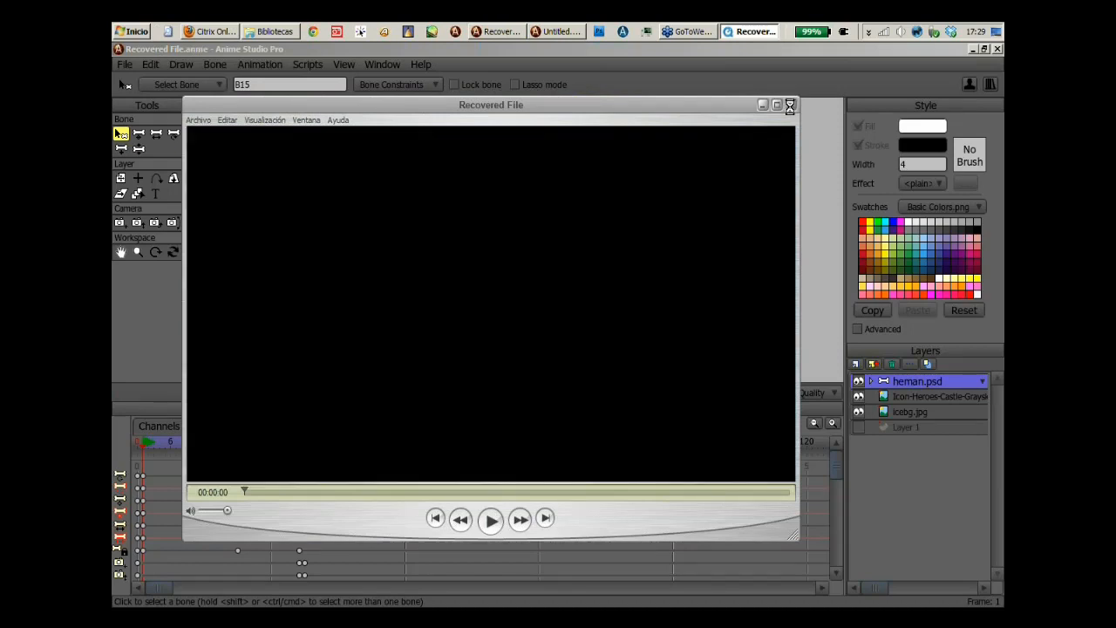